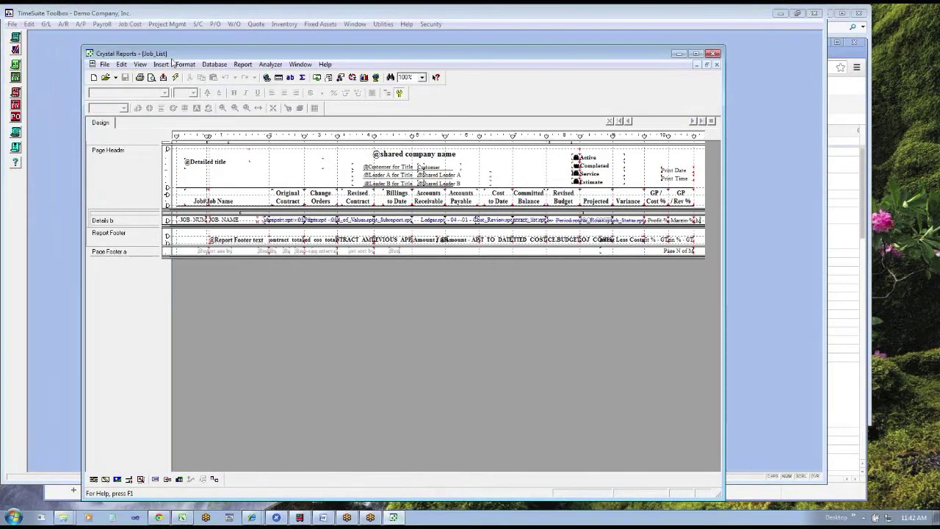
Step: Open the TimeSuite job list and preview the multi-job Job List Detail report in a restored window
left_click_drag(159, 53, 135, 45)
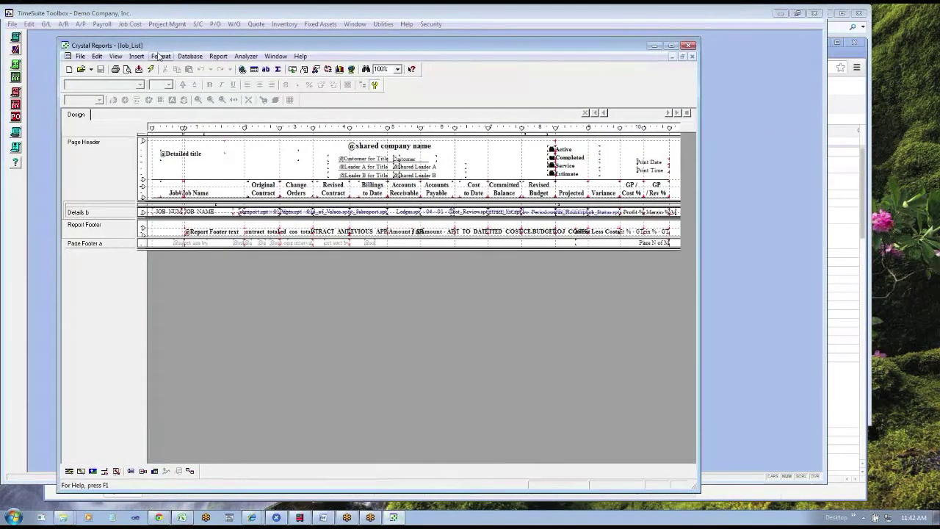
left_click(130, 23)
left_click(147, 36)
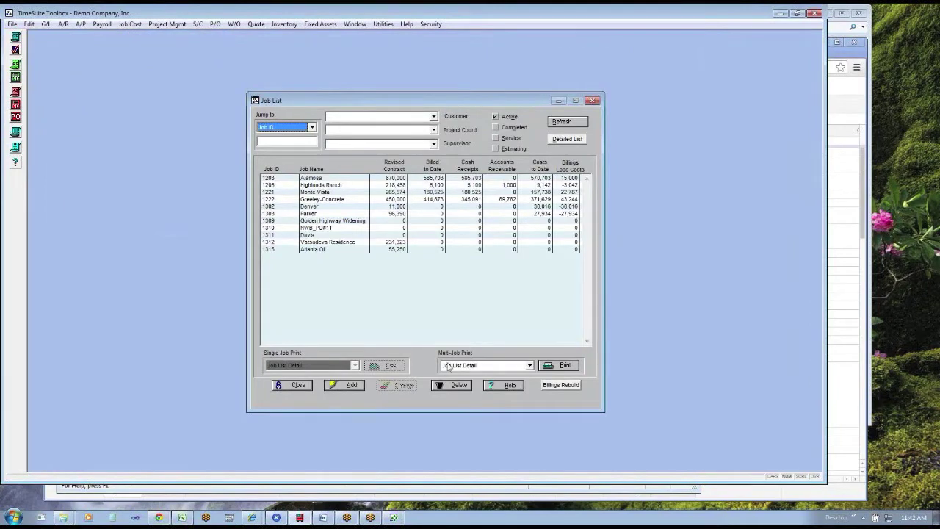
left_click(549, 366)
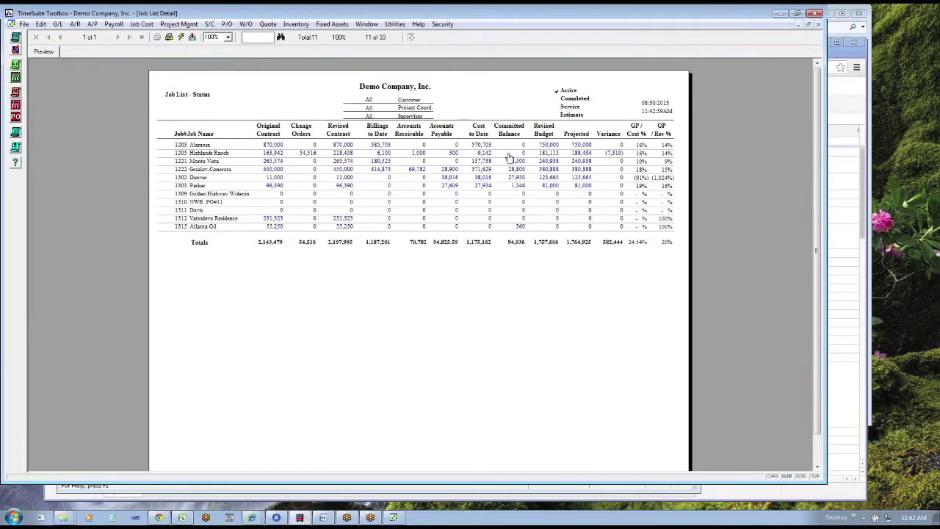
left_click(808, 25)
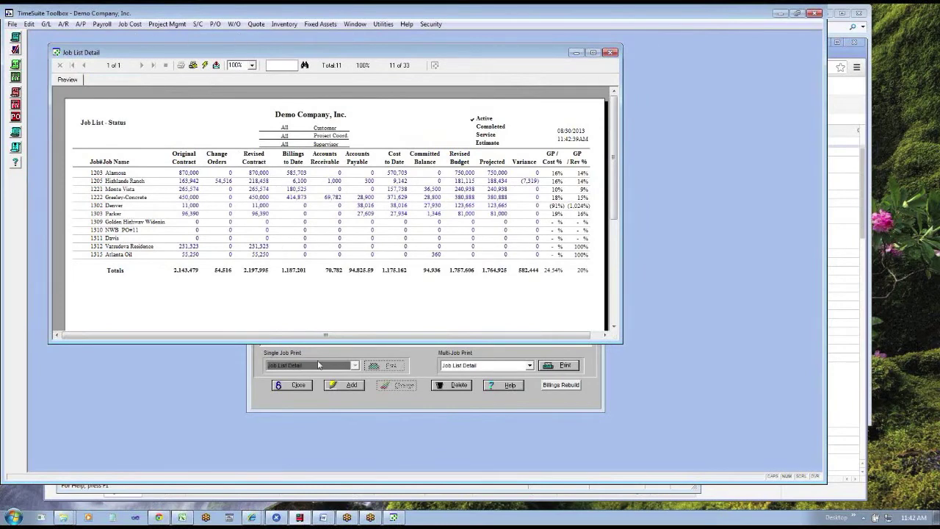
Step: Switch to Crystal Reports and check which toolbars are enabled for the Job_List report design
left_click(394, 519)
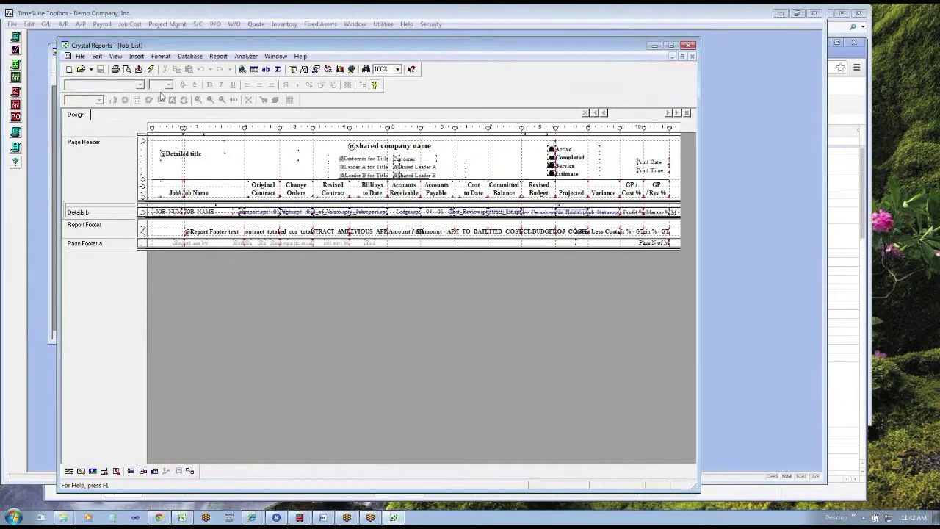
left_click(115, 57)
left_click(125, 67)
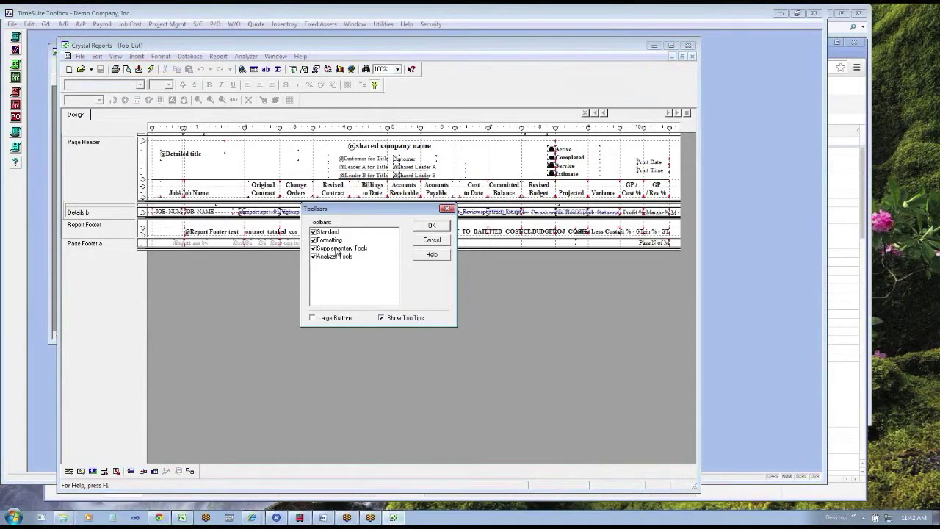
left_click(432, 225)
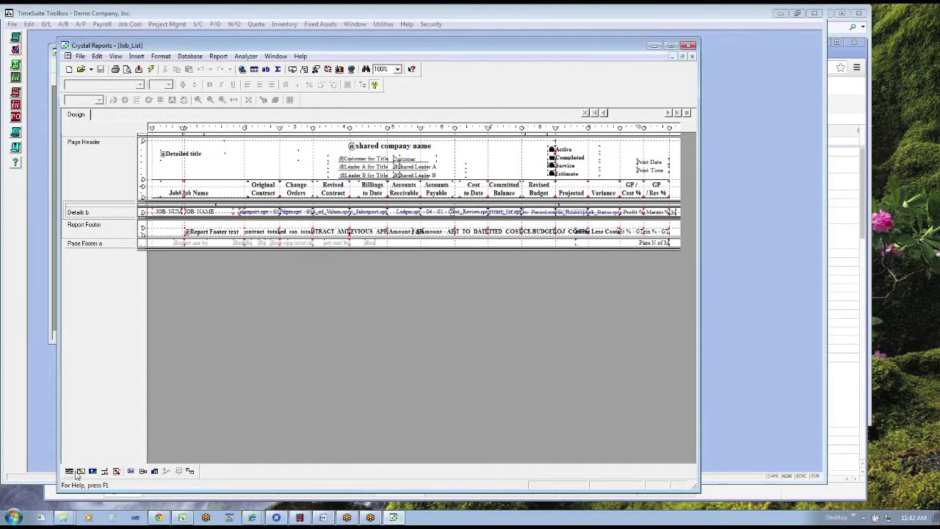
Step: Open the Visual Linking Expert full screen, then enlarge the lower JC_BUDGET_DETAIL table and move it away from the other tables
left_click(190, 472)
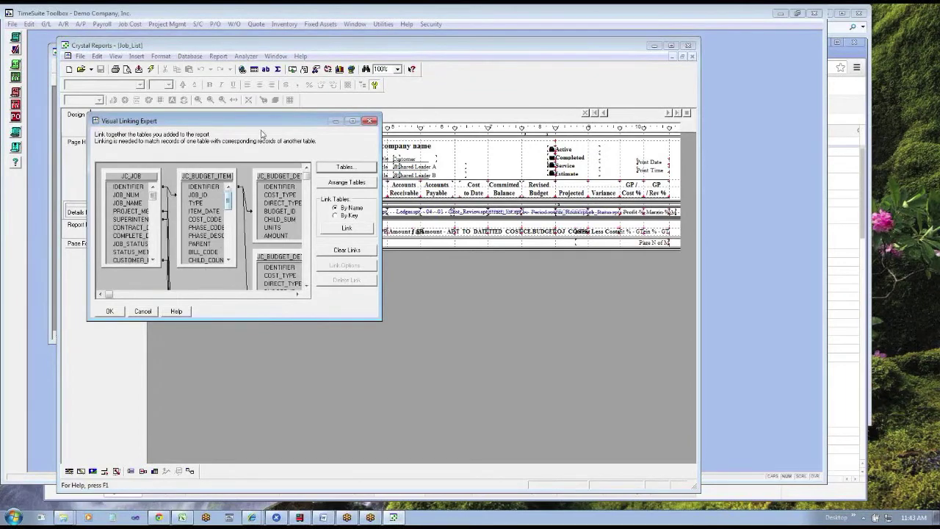
left_click(352, 121)
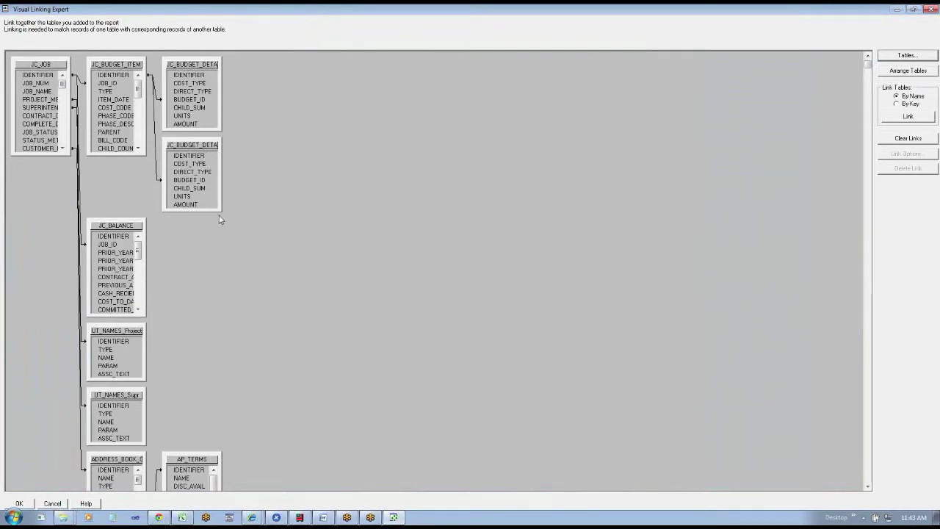
left_click_drag(218, 212, 227, 234)
left_click_drag(195, 145, 321, 162)
Step: Enlarge the JC_JOB table to show full field names and highlight its fields, ending on IDENTIFIER
mouse_move(42, 66)
left_mouse_down()
mouse_move(48, 75)
mouse_move(41, 73)
left_mouse_up()
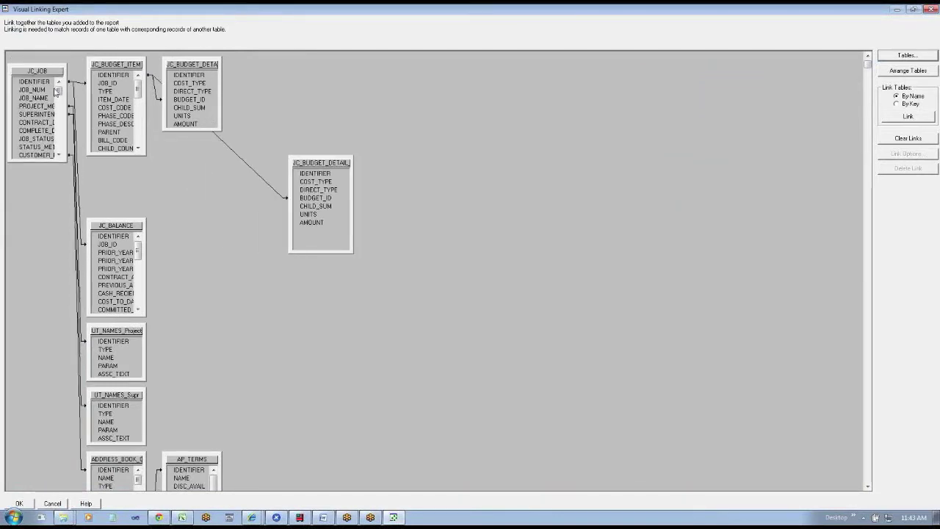
left_click(38, 90)
left_click(36, 99)
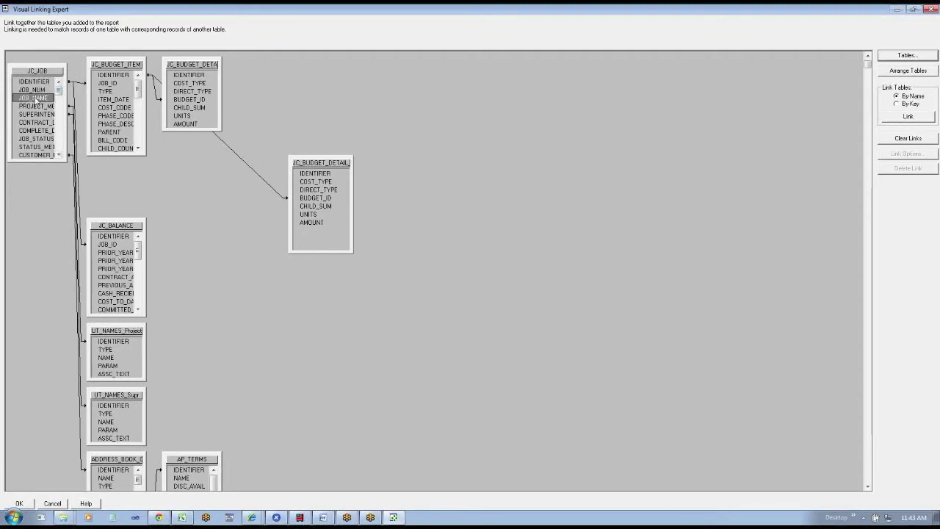
left_click(40, 106)
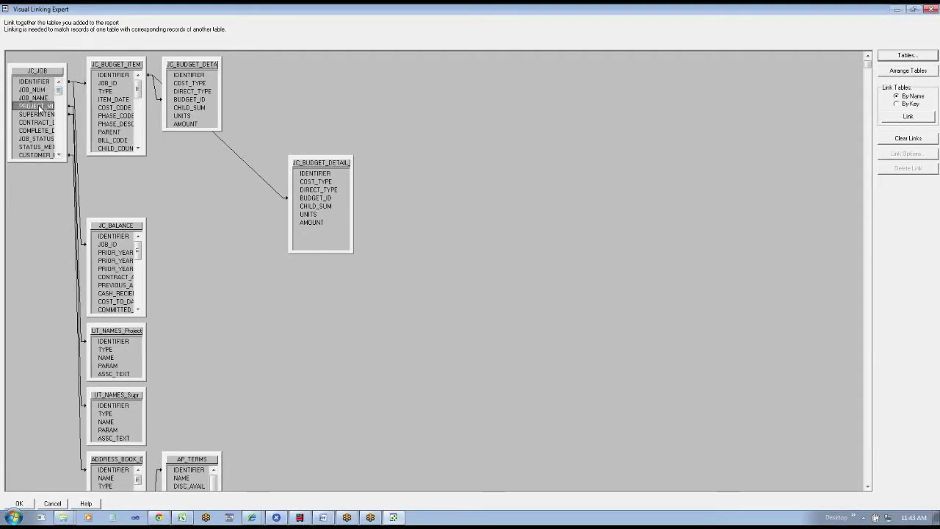
left_click_drag(66, 160, 73, 227)
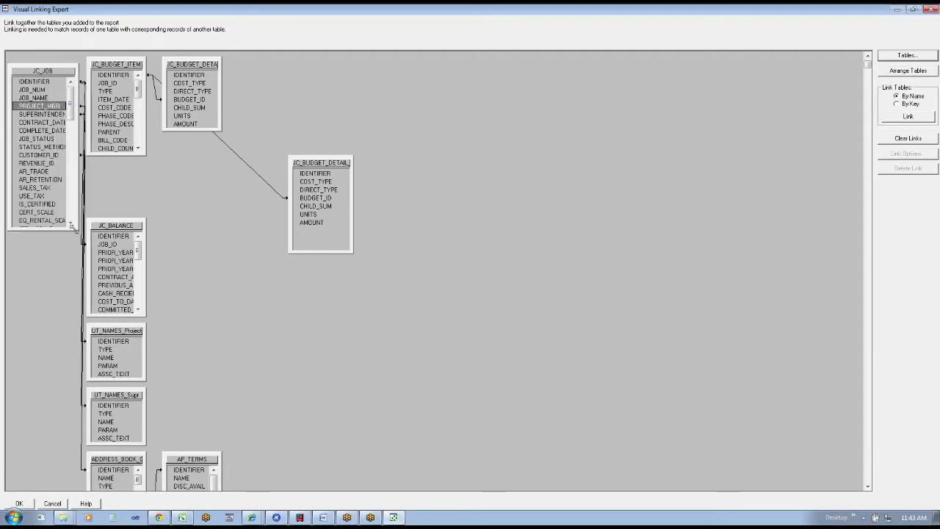
left_click(38, 115)
left_click(42, 122)
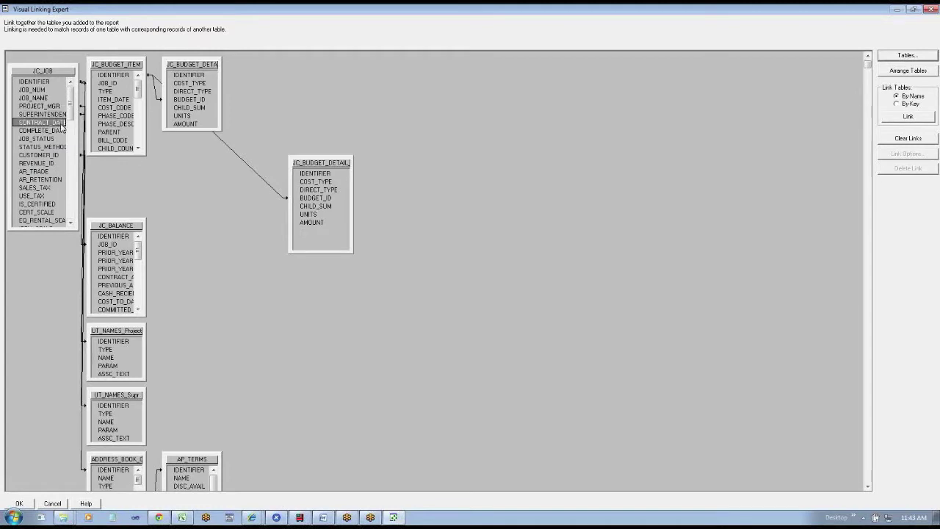
left_click_drag(78, 123, 86, 124)
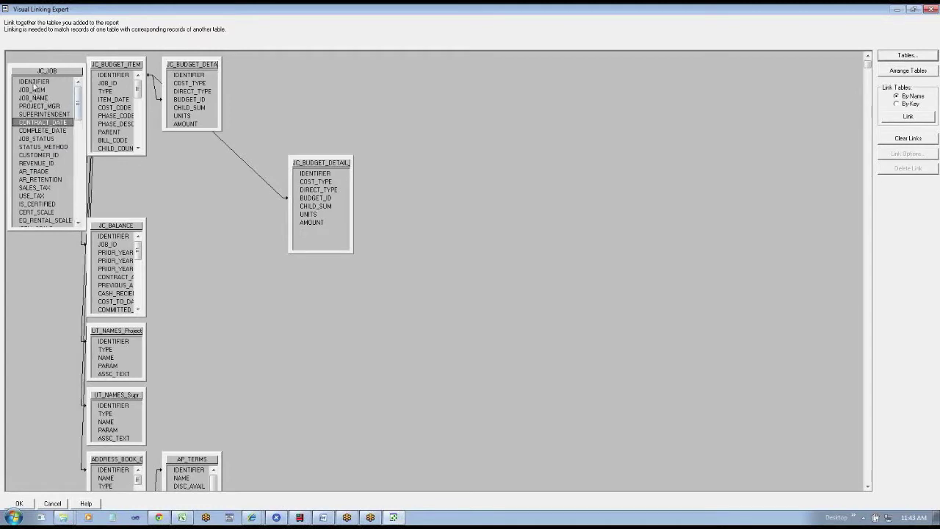
left_click(33, 82)
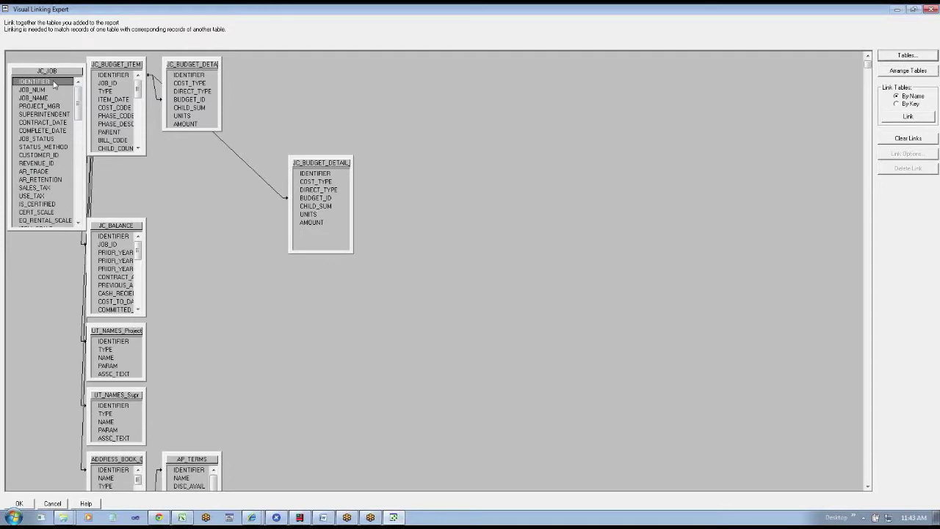
Step: Space JC_BUDGET_ITEM, the upper JC_BUDGET_DETAIL table and JC_BALANCE away from JC_JOB, and lengthen the JC_JOB table
left_click_drag(123, 66, 131, 66)
left_click_drag(190, 66, 223, 69)
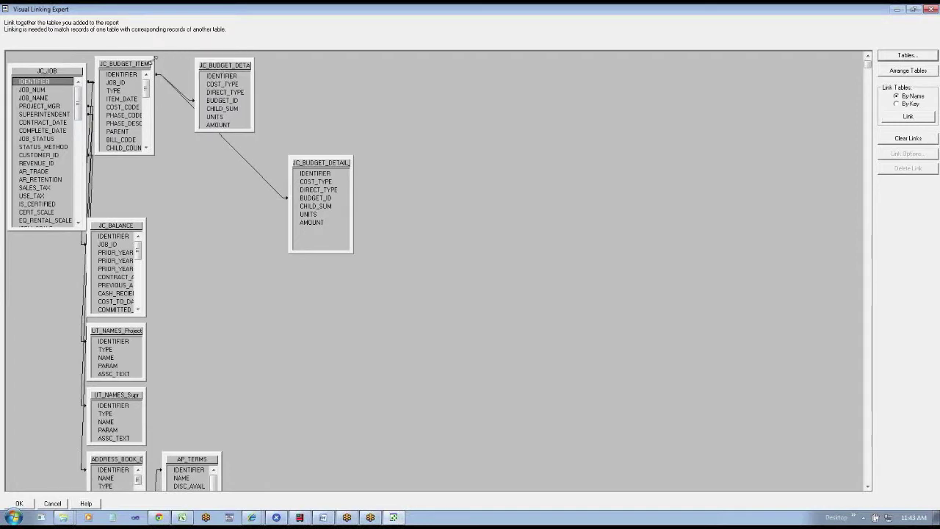
left_click_drag(136, 64, 153, 66)
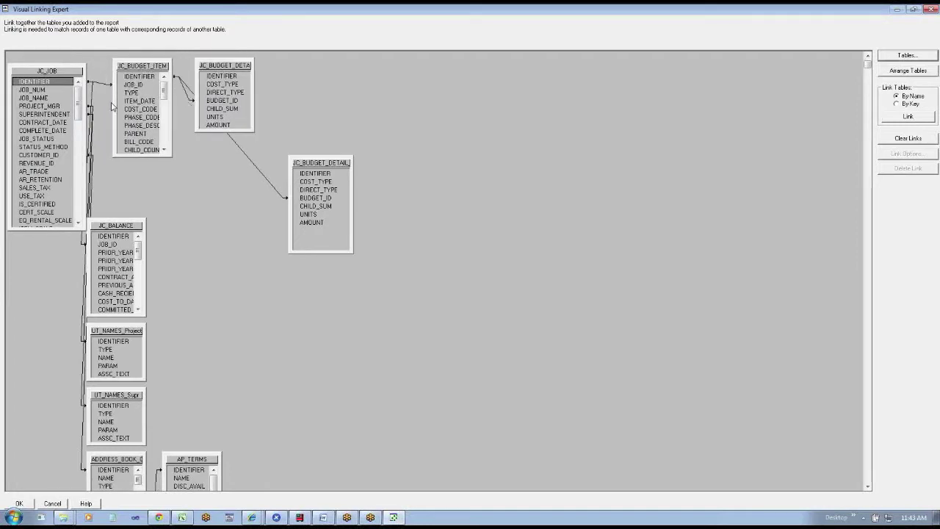
left_click_drag(126, 226, 155, 225)
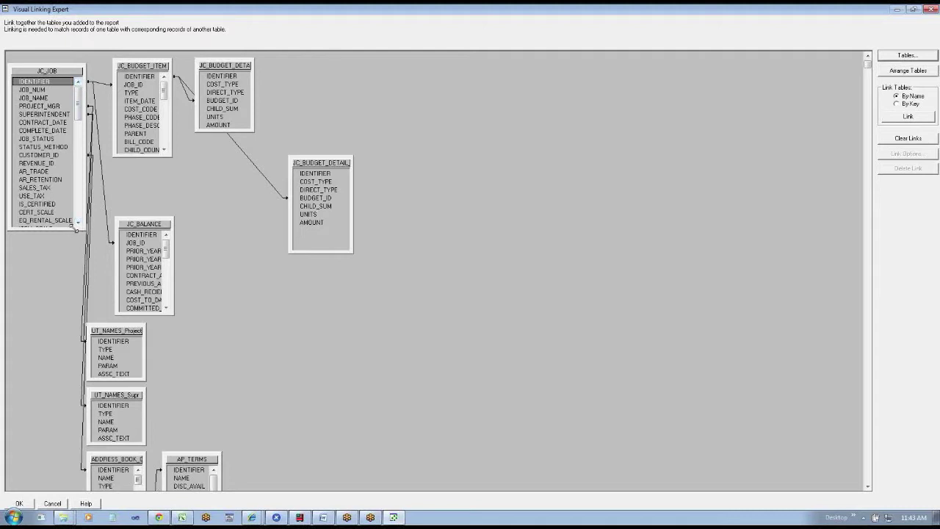
left_click_drag(73, 229, 74, 273)
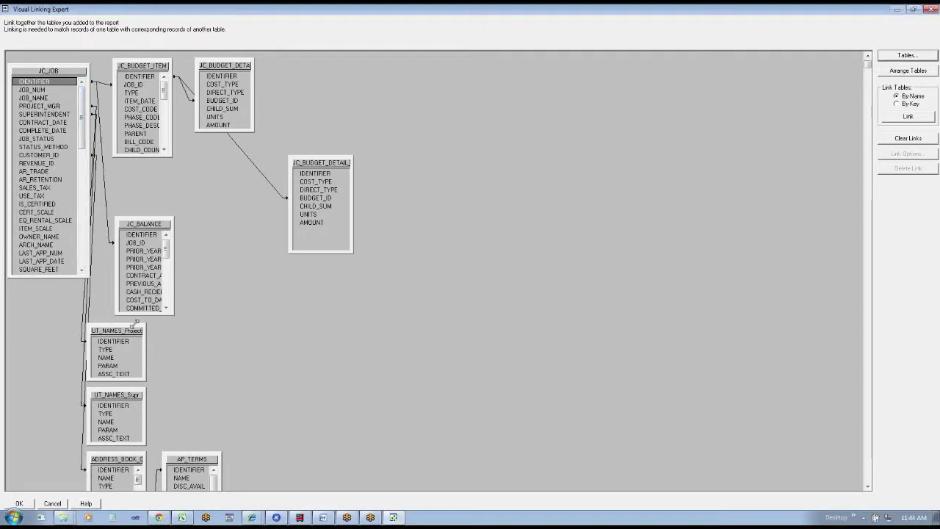
Step: Move the JC_BALANCE and UT_NAMES project manager tables farther from JC_JOB to separate their link lines
left_click_drag(136, 331, 166, 331)
left_click_drag(156, 226, 391, 293)
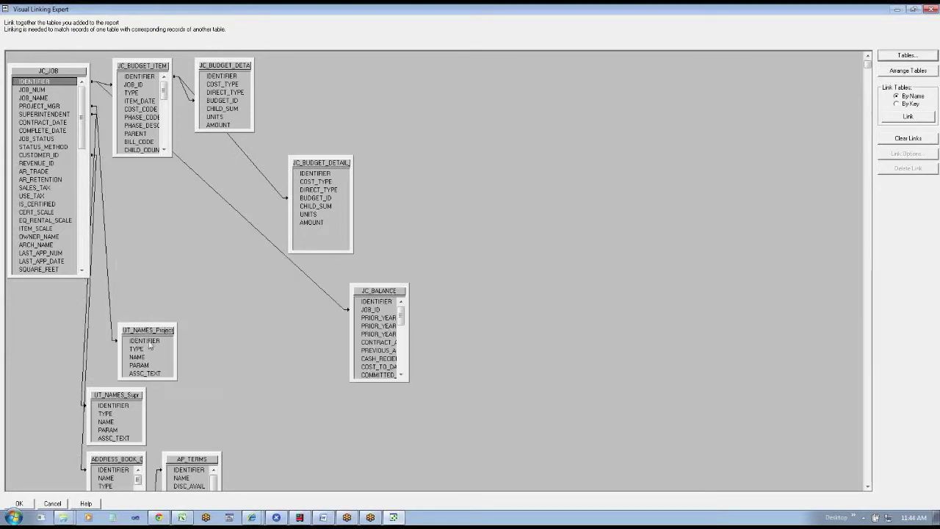
left_click_drag(148, 332, 220, 334)
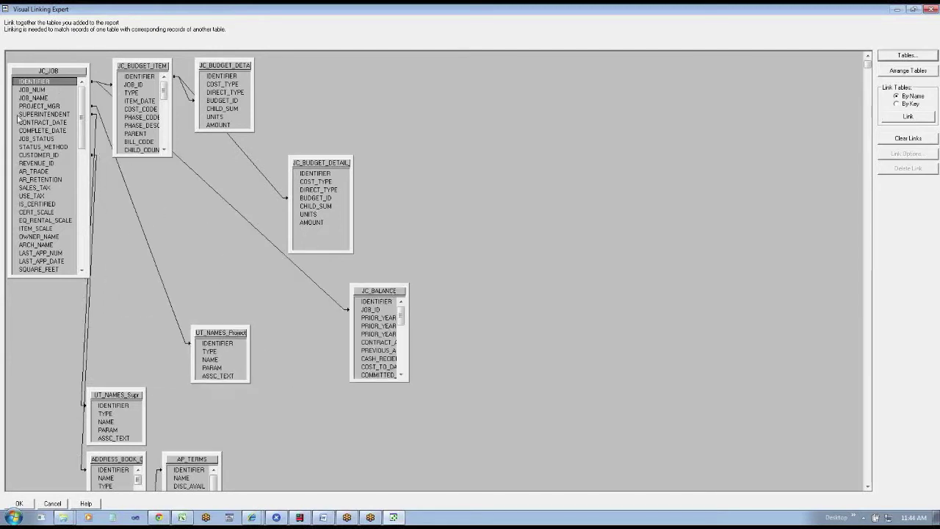
Step: Highlight PROJECT_MGR in JC_JOB, widen and reposition the linked UT_NAMES_Project_Manager table, and highlight its NAME field
left_click(38, 107)
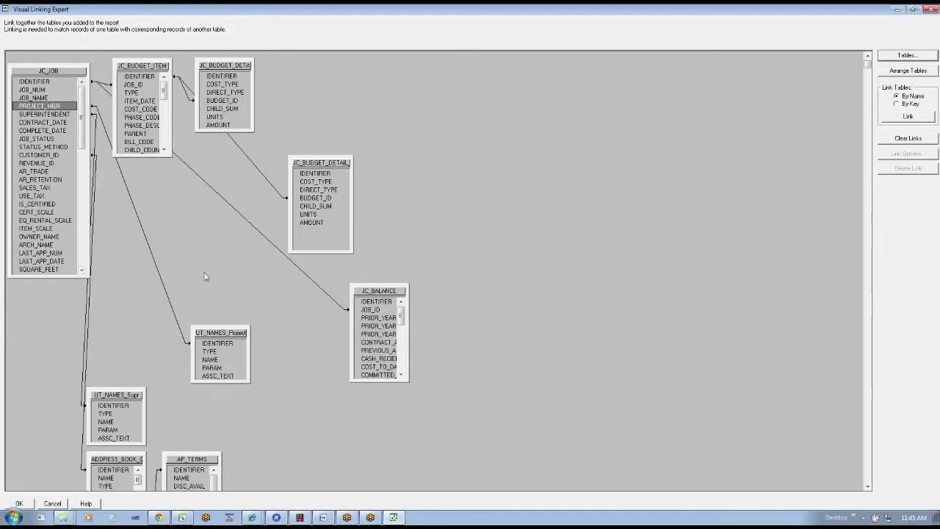
left_click_drag(249, 336, 294, 339)
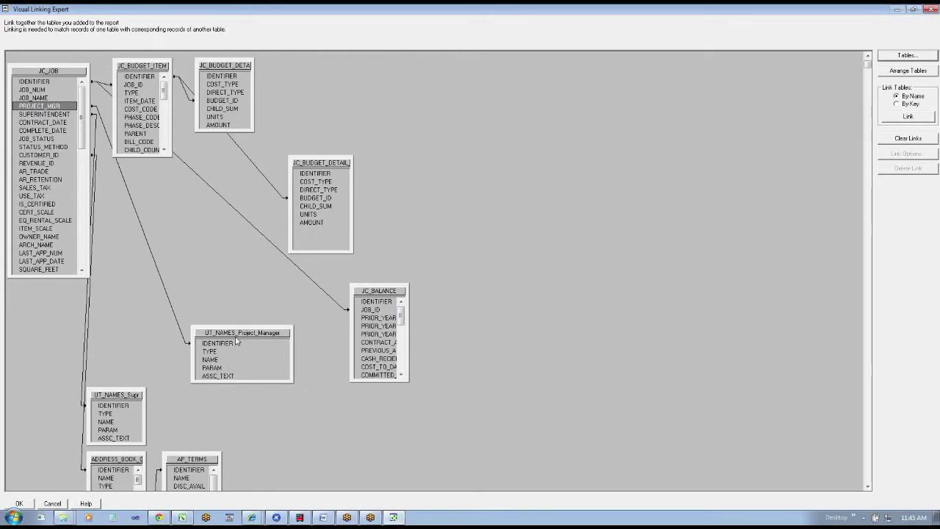
left_click_drag(236, 336, 226, 264)
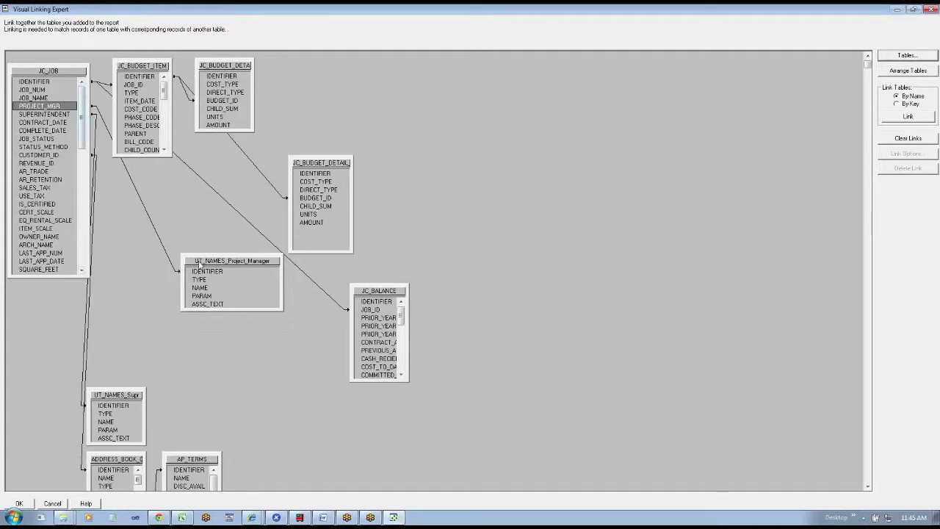
left_click(201, 288)
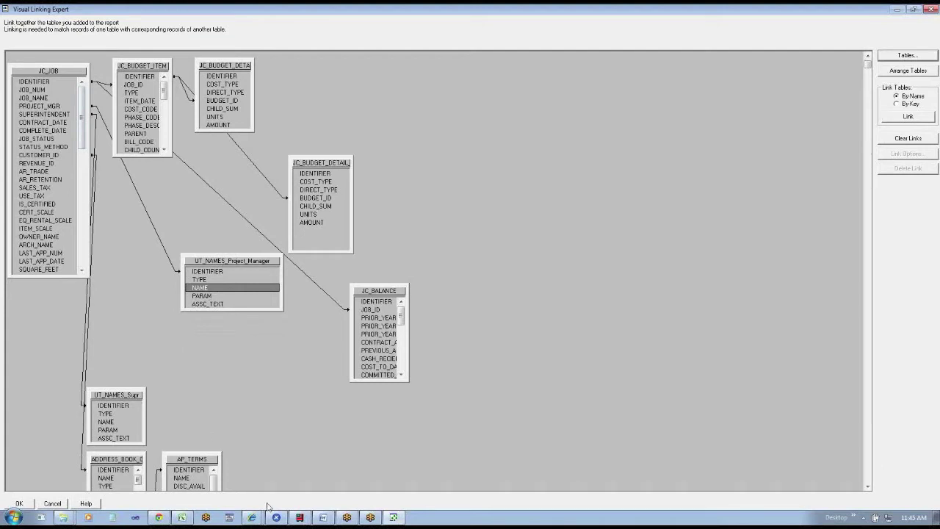
Step: Switch to TimeSuite and display the Project Coord. list members in Job Cost List Management
left_click(300, 517)
left_click(130, 24)
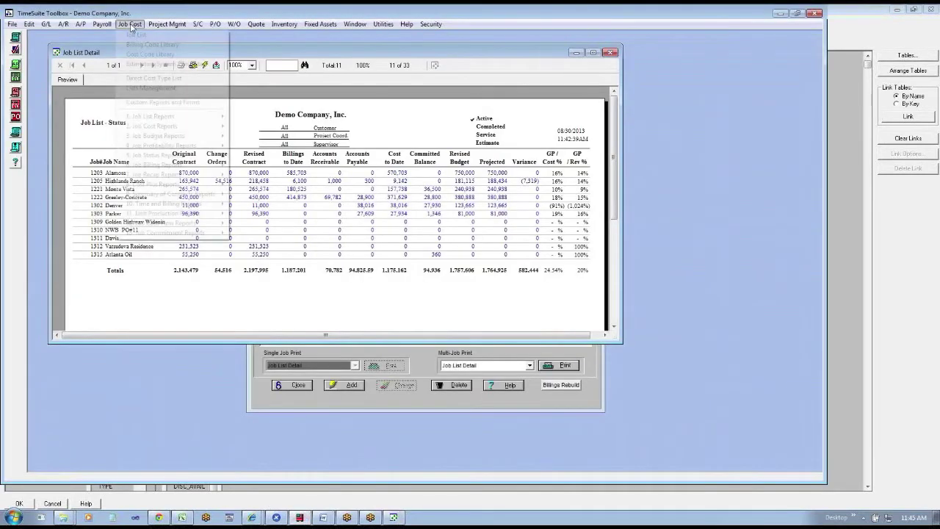
left_click(140, 88)
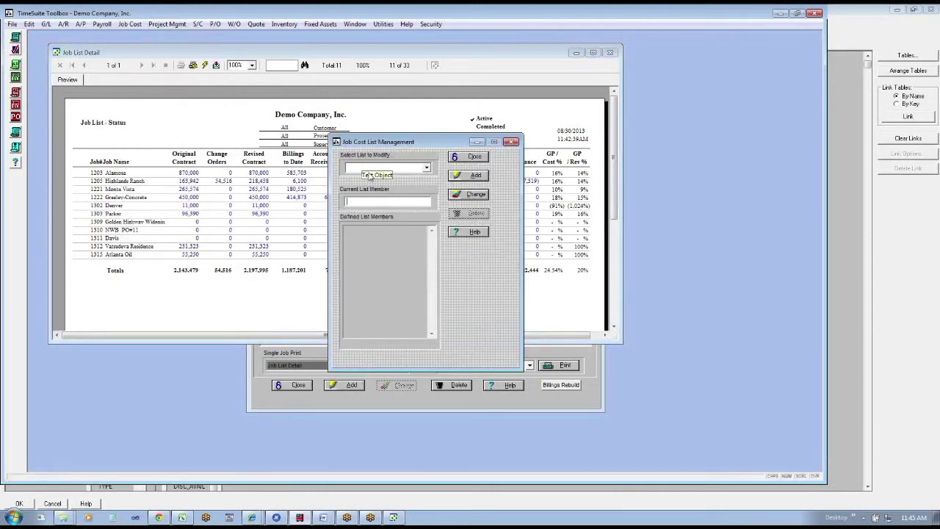
left_click(370, 175)
left_click(367, 180)
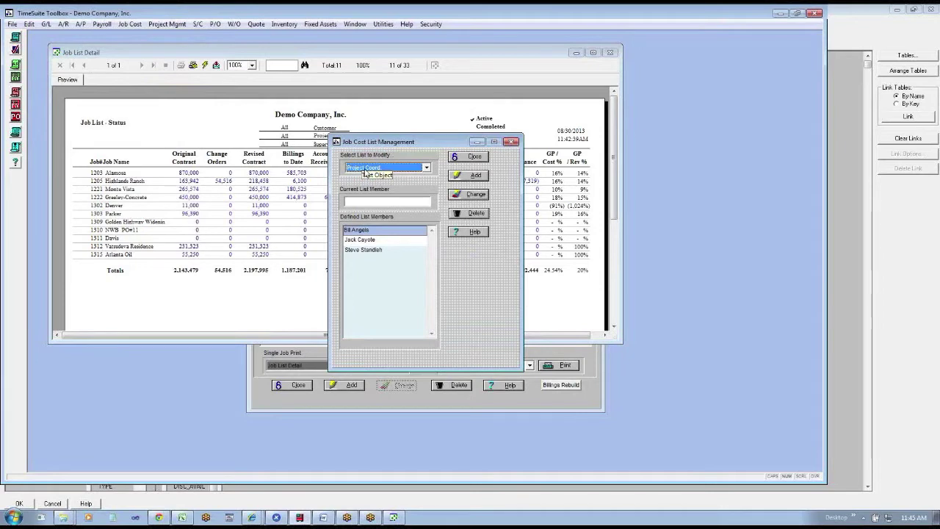
left_click(365, 170)
left_click(366, 165)
Step: Open System Preferences, move it clear of the list management window, and show the job cost (JC) settings
left_click(383, 23)
left_click(401, 36)
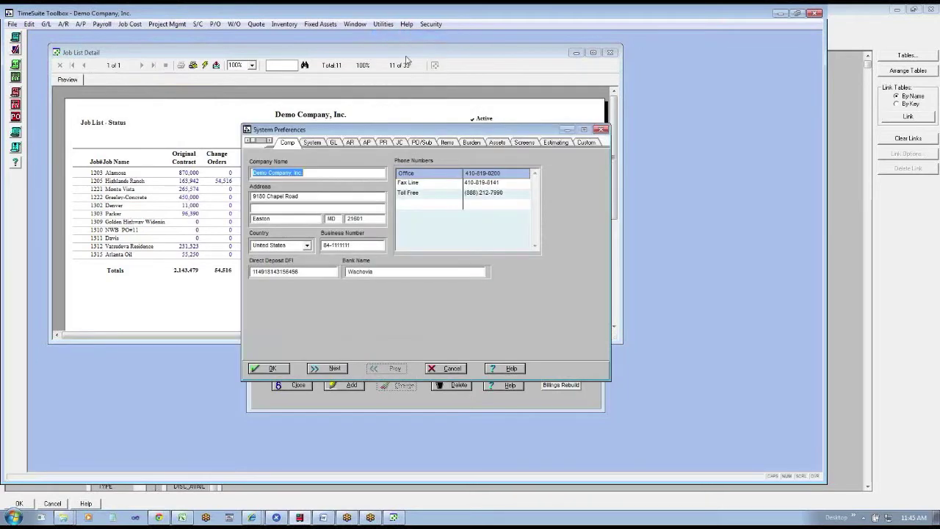
left_click_drag(417, 129, 611, 36)
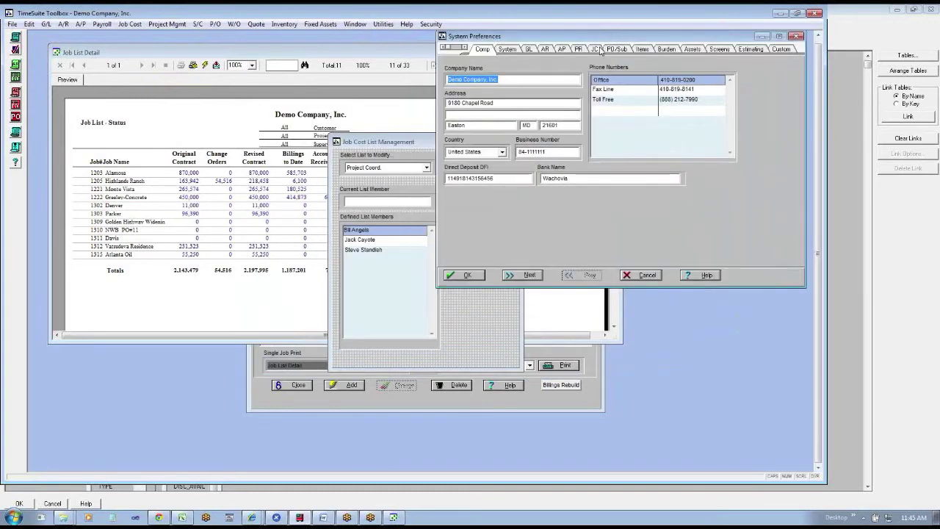
left_click(597, 49)
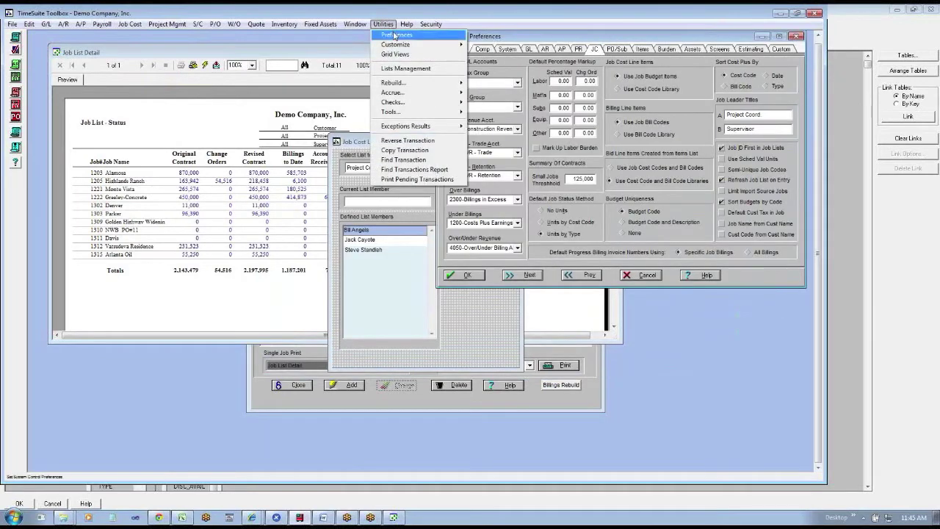
Step: Examine Job Leader Titles A and B in the job cost preferences, with the Job Cost List Management window moved alongside
left_click(395, 36)
left_click(768, 115)
left_click(758, 115)
key("Tab")
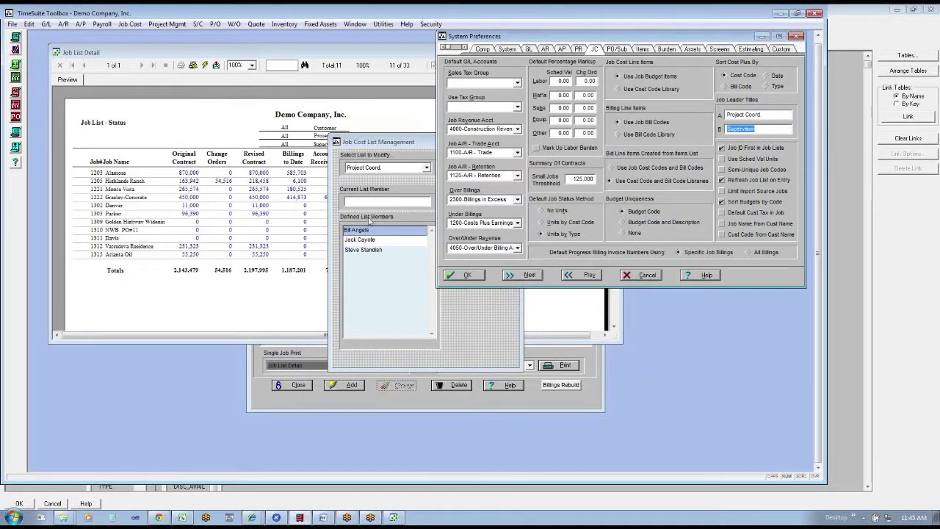
left_click_drag(387, 143, 305, 144)
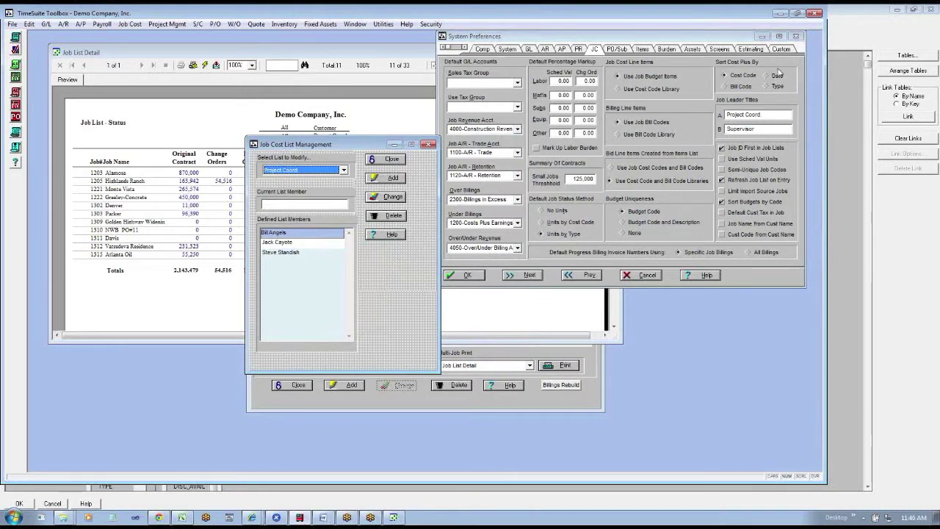
left_click(928, 32)
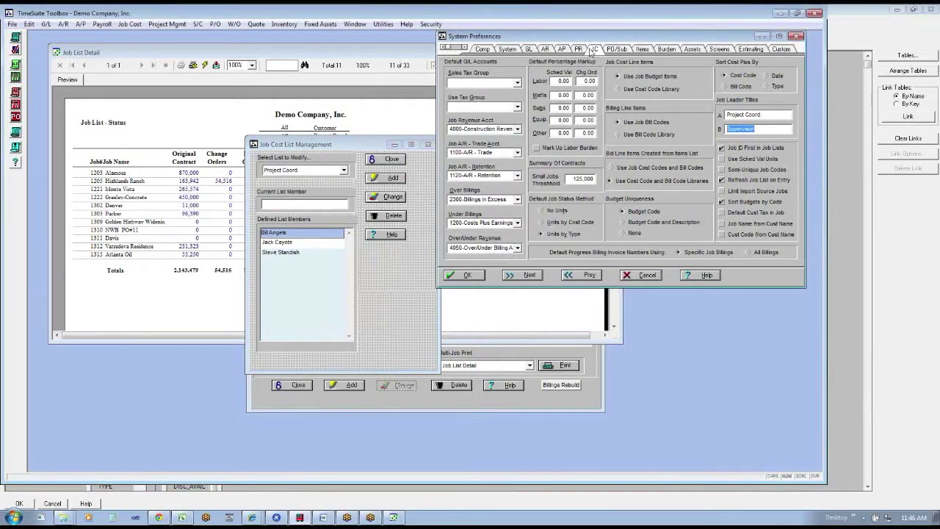
Step: Shorten the first Project Coord. list member's entry to the first name only, and close Job Cost List Management
left_click(365, 281)
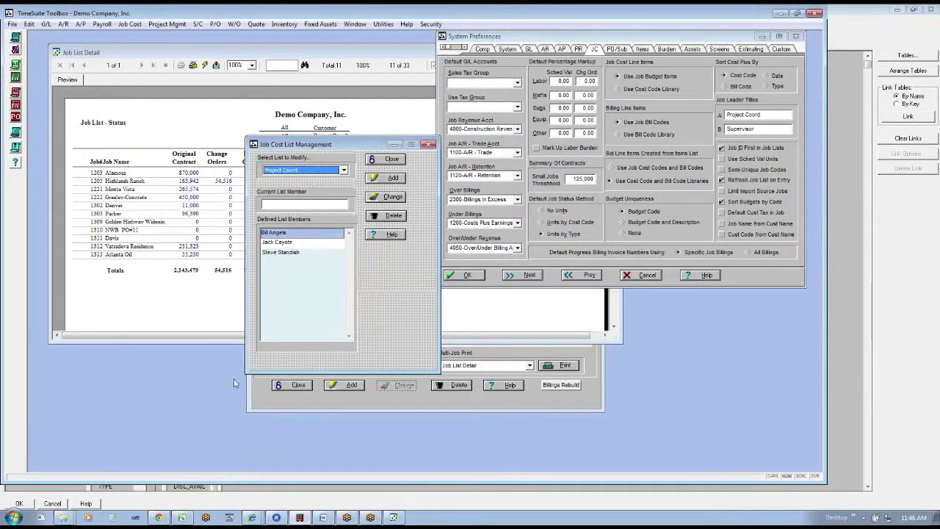
left_click(393, 517)
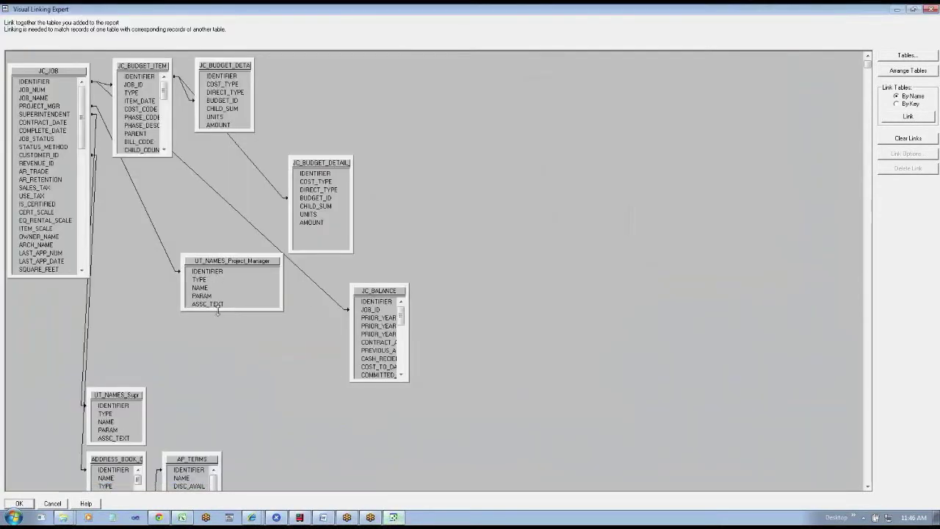
left_click(300, 517)
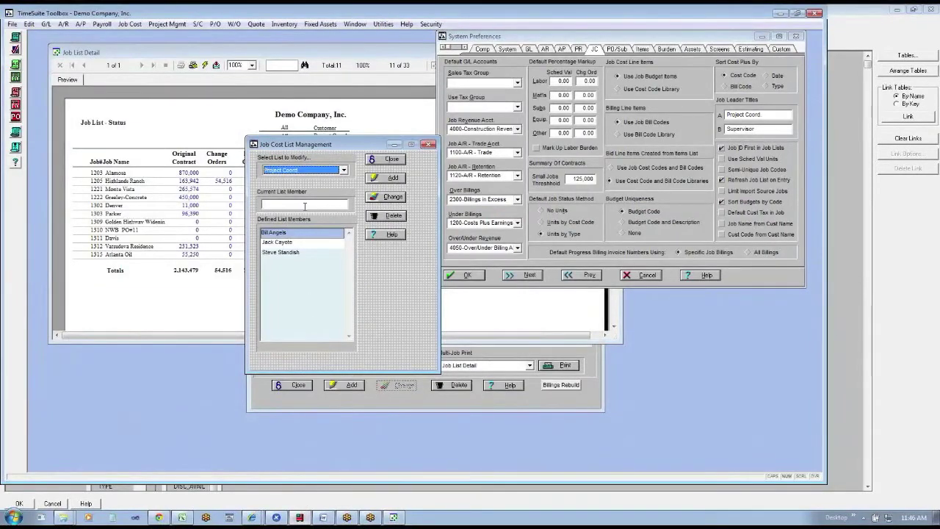
left_click(316, 206)
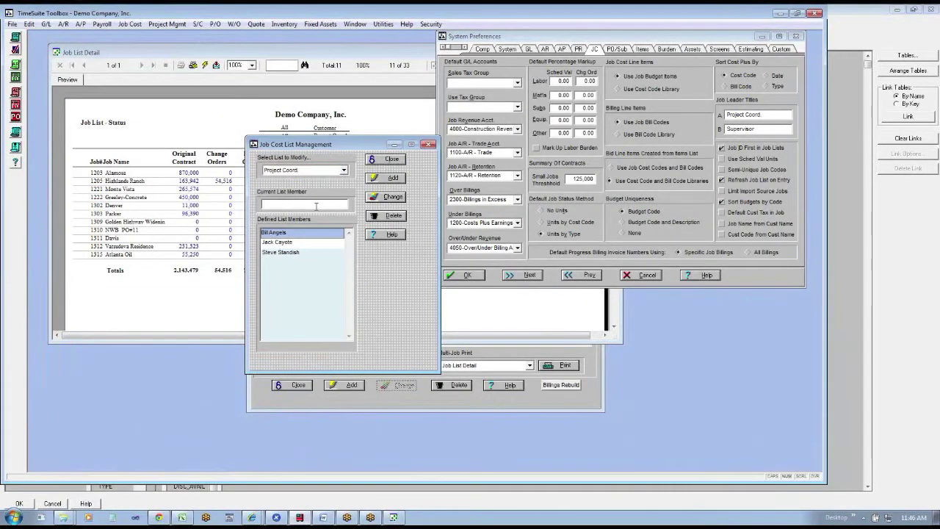
type("Bill")
left_click(386, 197)
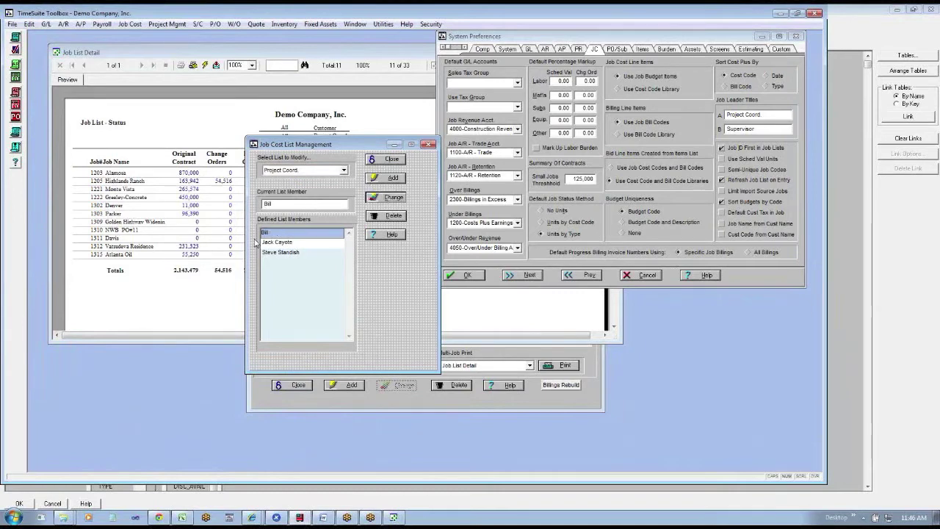
left_click(391, 161)
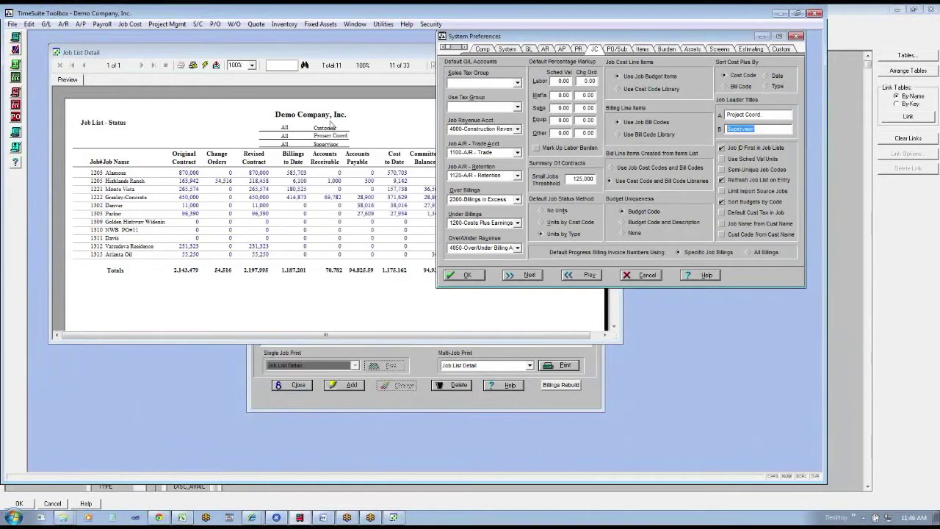
Step: Open the Job List and check the names offered by its Project Coord. filter
left_click(130, 23)
left_click(221, 83)
left_click(287, 142)
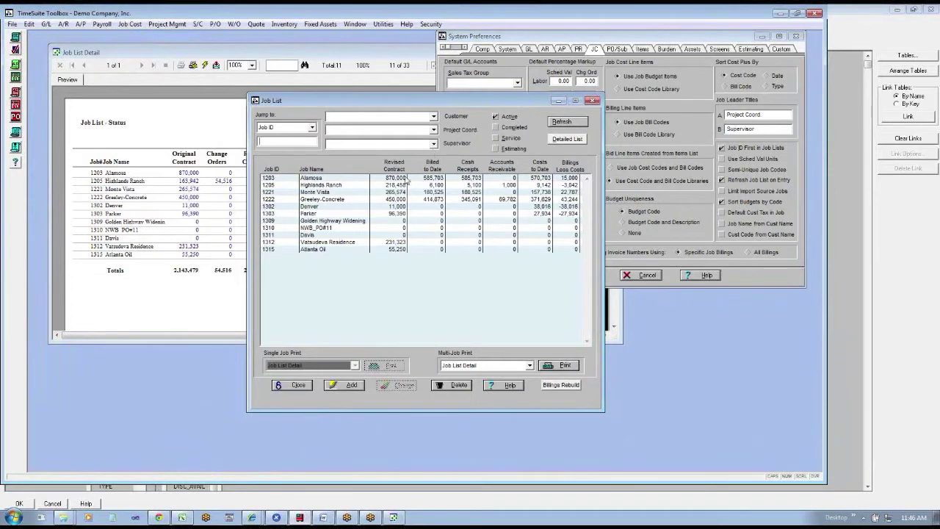
left_click(433, 130)
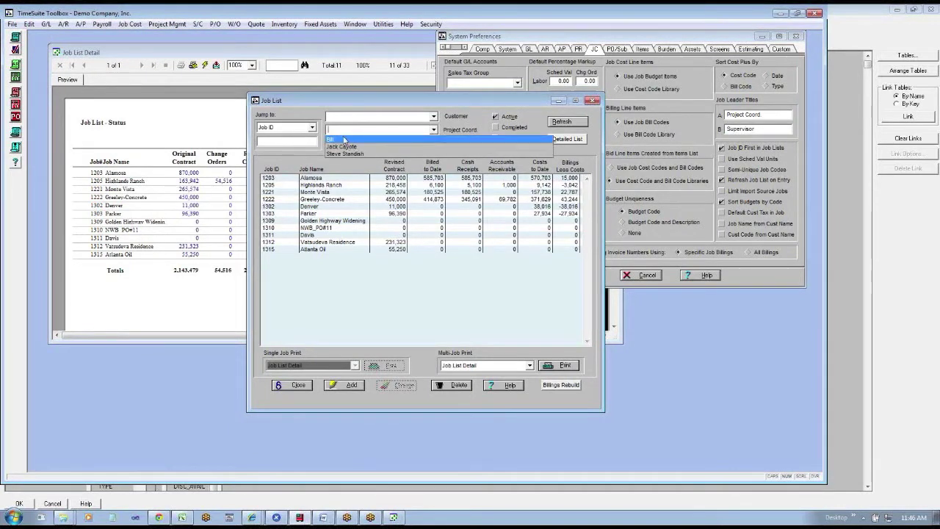
left_click(310, 122)
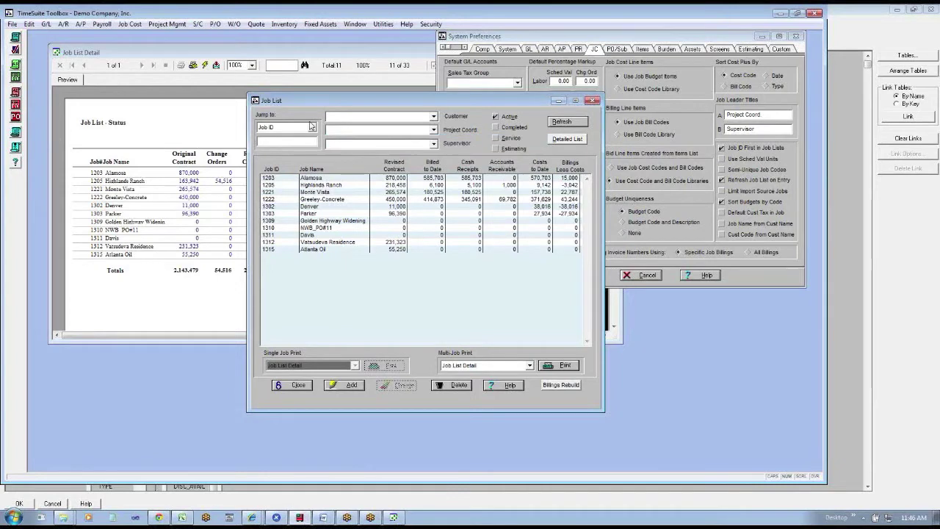
Step: Switch to the Crystal Reports Visual Linking Expert and highlight NAME in UT_NAMES_Project_Manager and PROJECT_MGR in JC_JOB
left_click(395, 517)
left_click(40, 107)
left_click(204, 287)
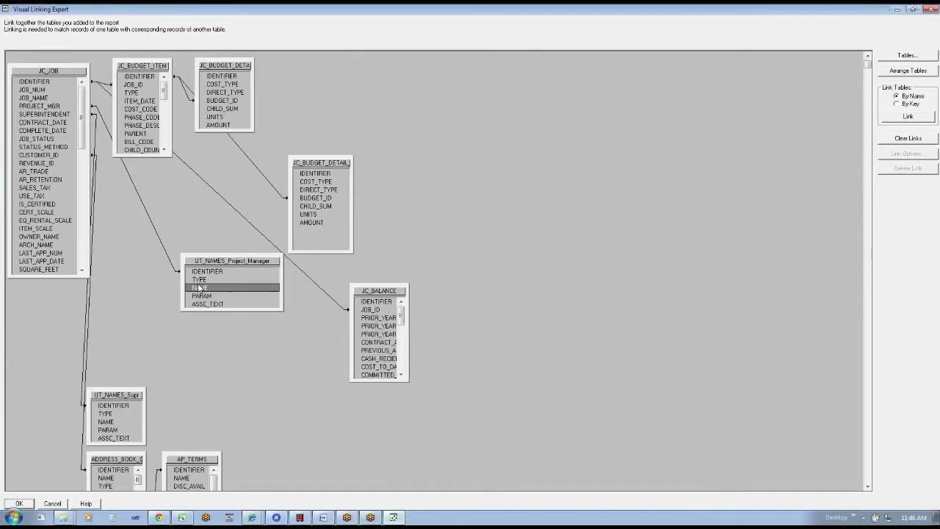
left_click(38, 106)
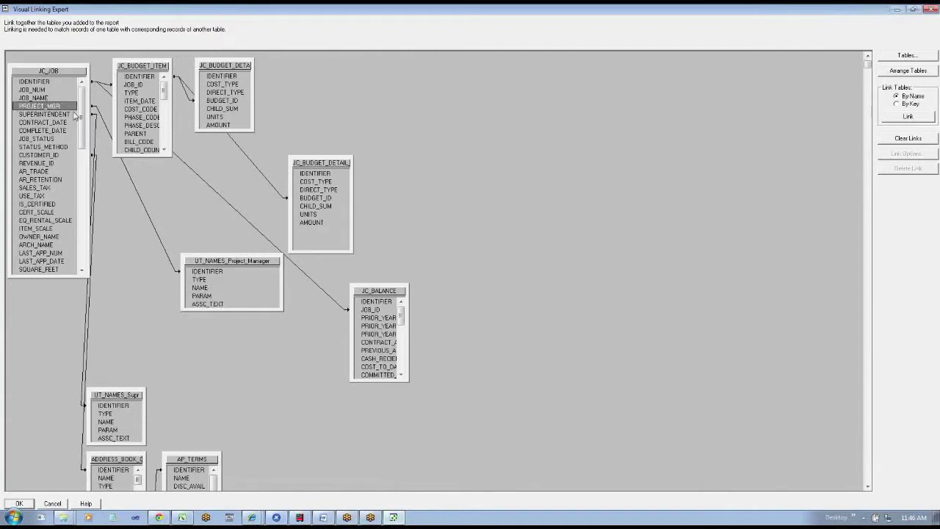
mouse_move(81, 107)
left_mouse_down()
mouse_move(82, 115)
mouse_move(82, 95)
left_mouse_up()
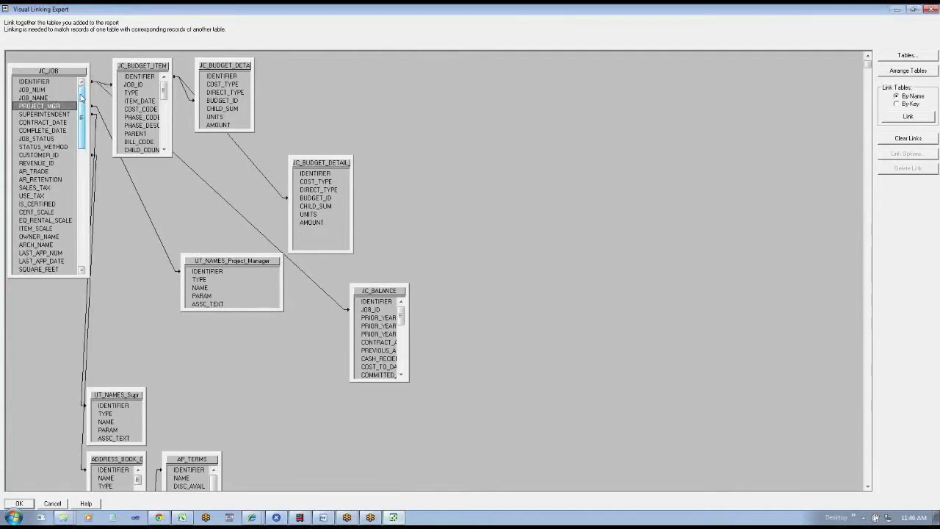
Step: Narrow and reposition UT_NAMES_Project_Manager, place UT_NAMES_Supr beneath it, and accept the table layout
left_click_drag(223, 265, 180, 240)
mouse_move(236, 253)
left_mouse_down()
mouse_move(202, 253)
mouse_move(188, 235)
mouse_move(226, 243)
left_mouse_up()
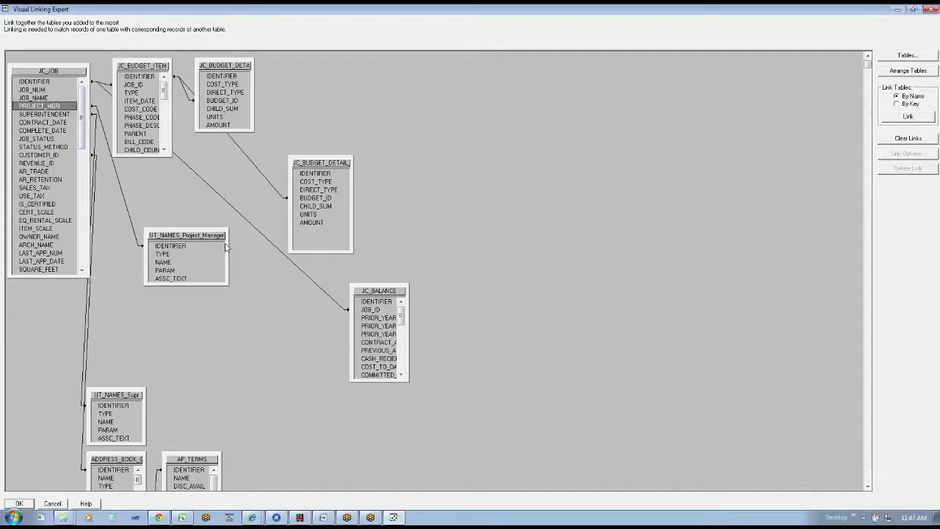
left_click_drag(192, 234, 206, 271)
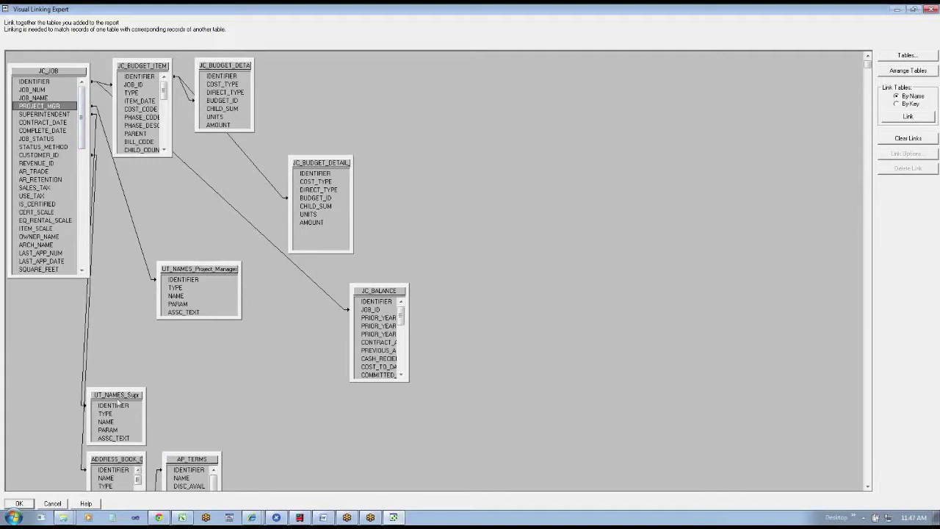
left_click_drag(117, 403, 195, 371)
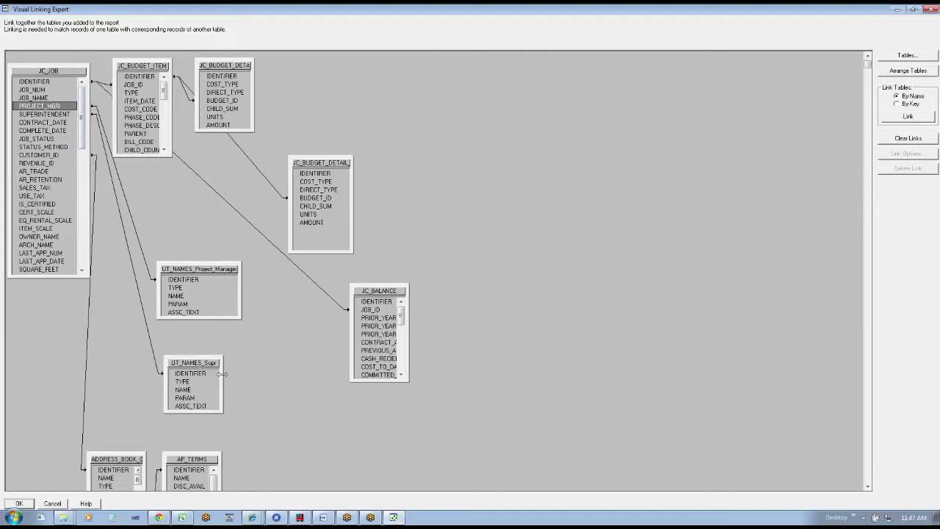
left_click(868, 463)
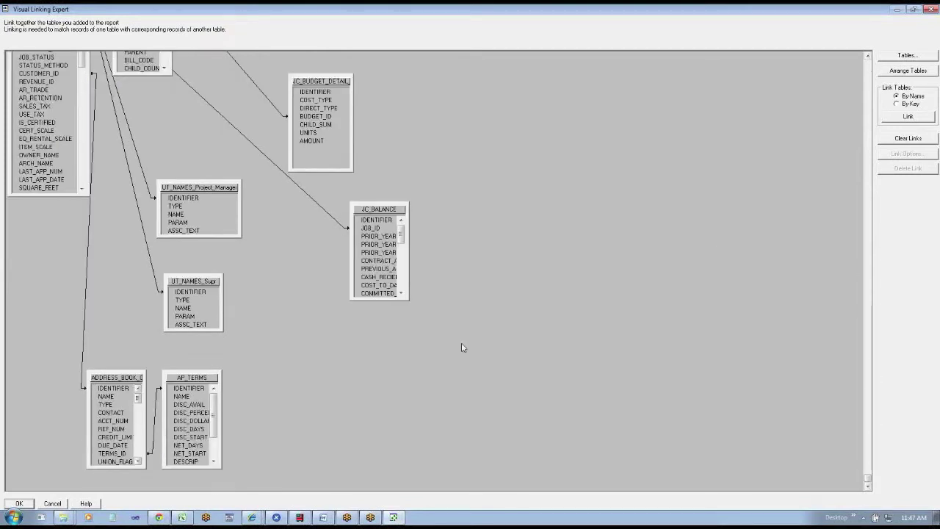
left_click(19, 504)
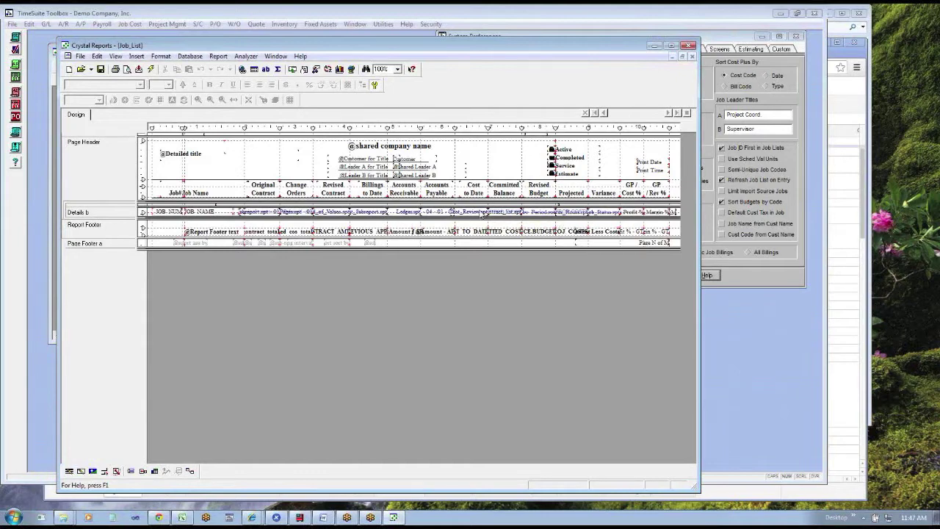
Step: Open the Job_Cost_Review.rpt subreport and show its T_get_cost_plus_items table, widened, in a maximized Visual Linking Expert
double_click(483, 212)
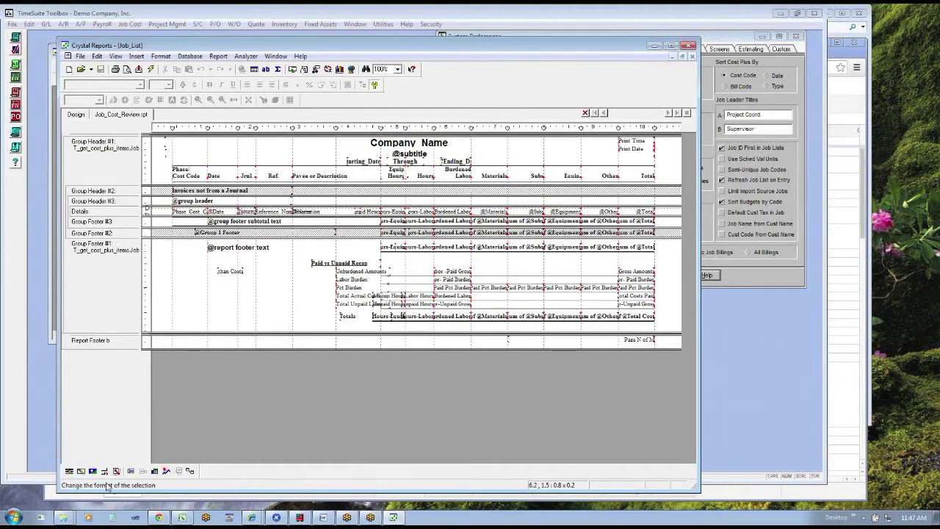
left_click(190, 471)
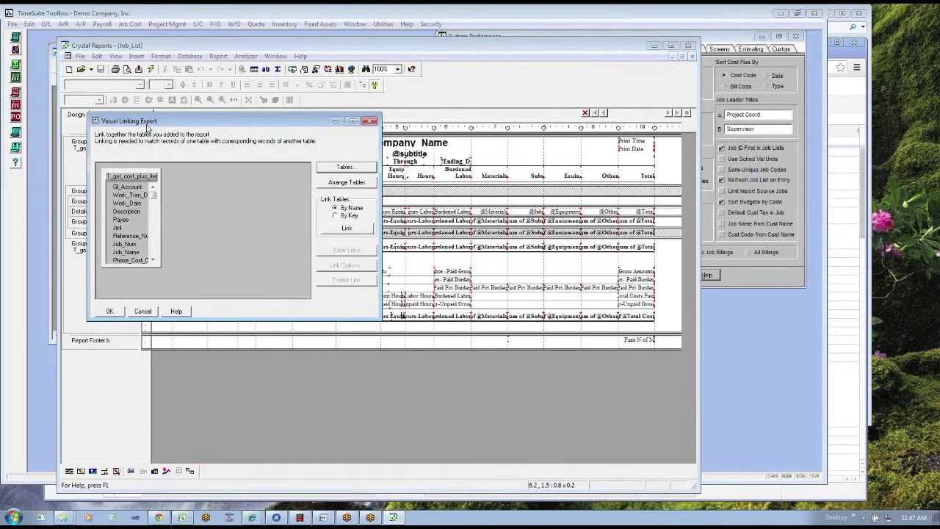
left_click_drag(160, 189, 218, 187)
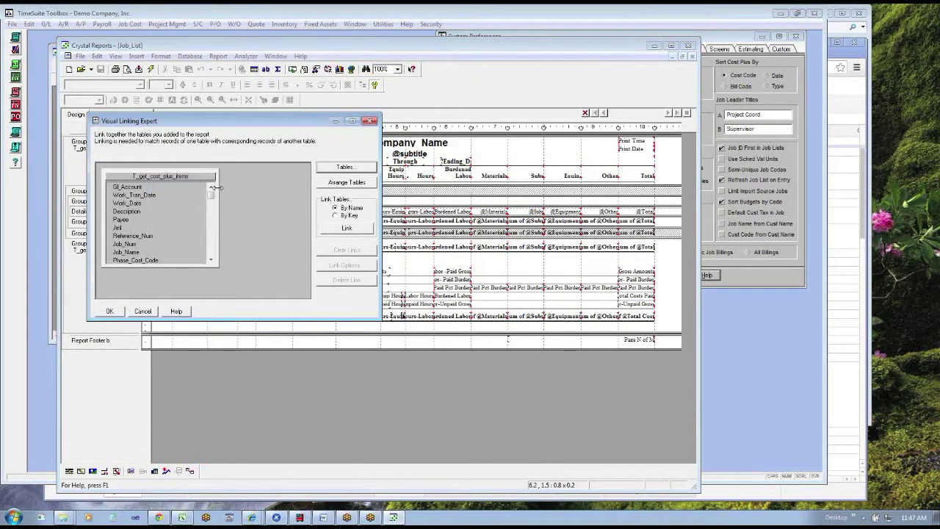
left_click(353, 120)
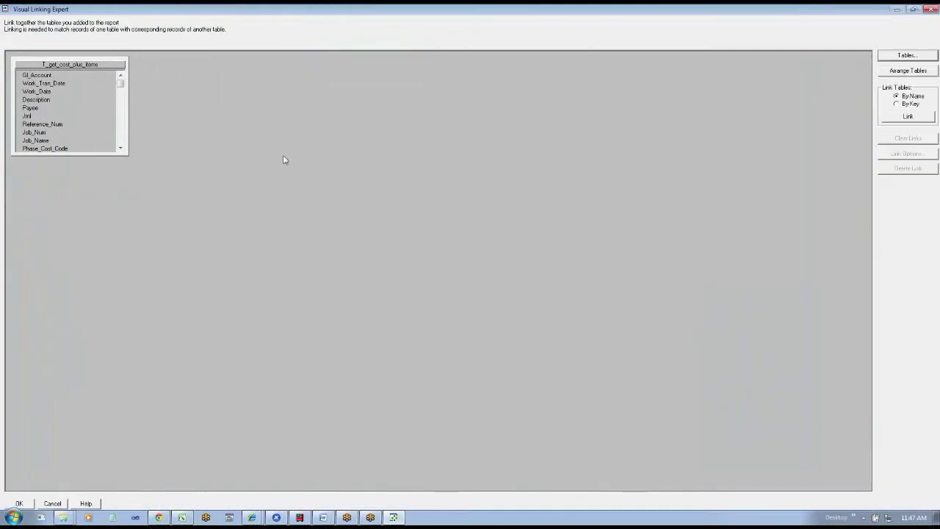
Step: Enlarge T_get_cost_plus_items to reveal more of its fields, trim its width, and accept the subreport's table layout
left_click_drag(127, 153, 203, 446)
mouse_move(196, 109)
left_mouse_down()
mouse_move(199, 429)
mouse_move(200, 95)
mouse_move(184, 96)
left_mouse_up()
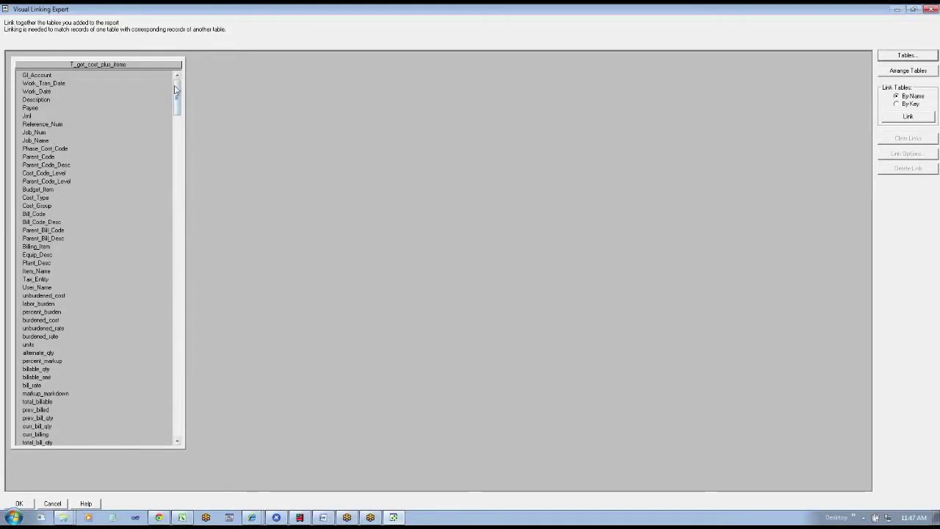
left_click_drag(176, 93, 155, 89)
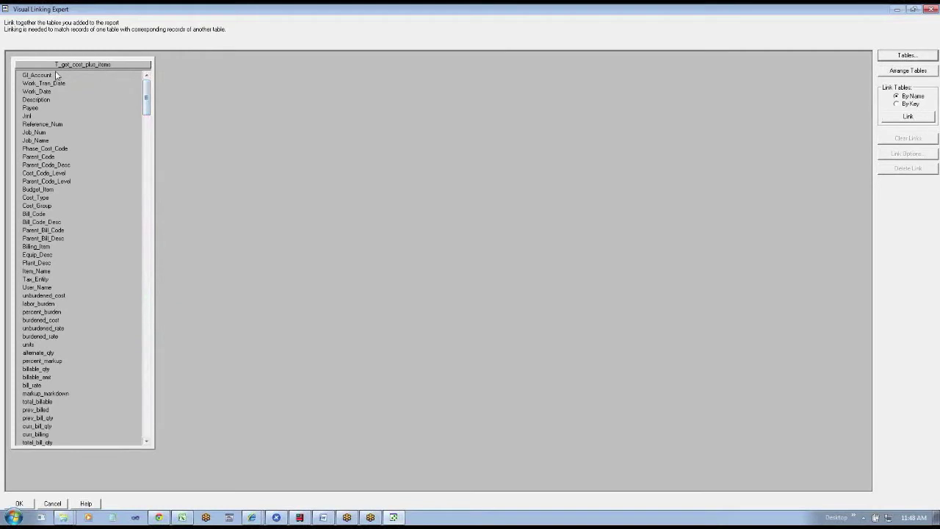
left_click(19, 504)
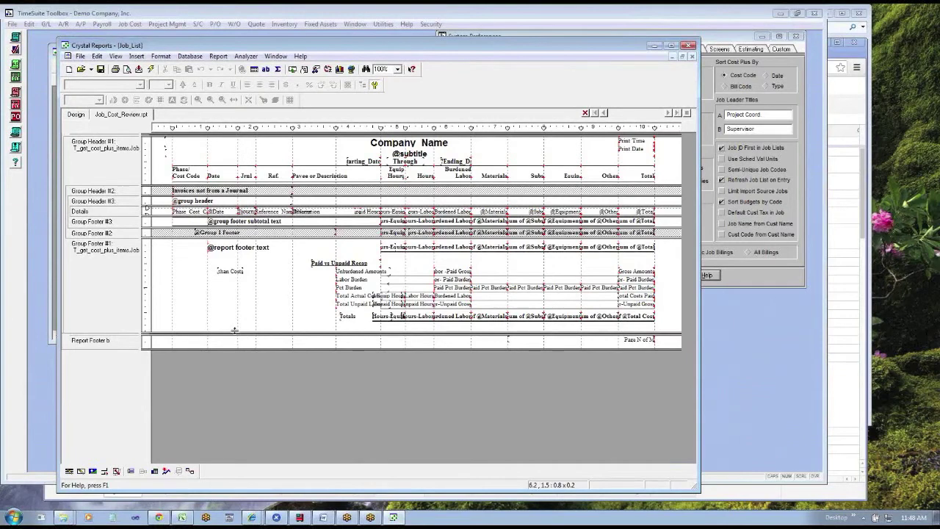
left_click(190, 471)
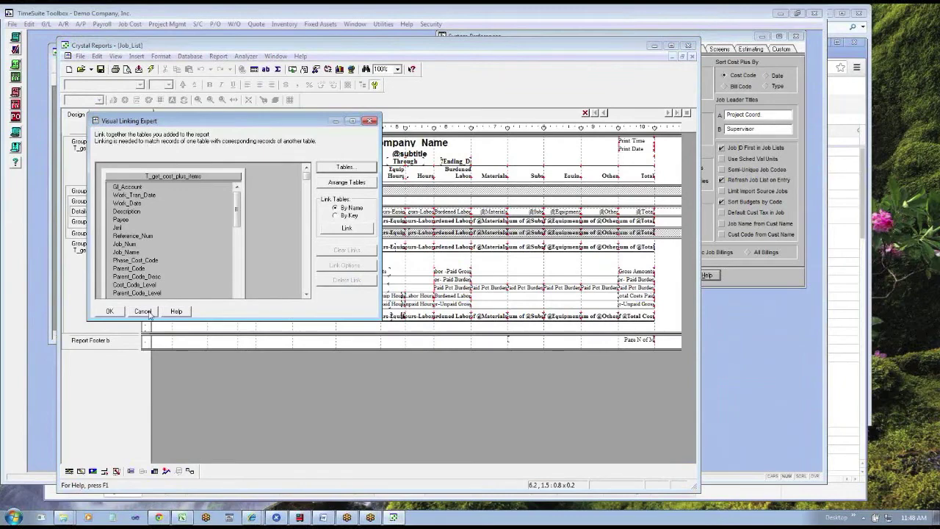
left_click(109, 311)
Step: Return to the main Job_List design and show its table links in a maximized Visual Linking Expert
left_click(79, 116)
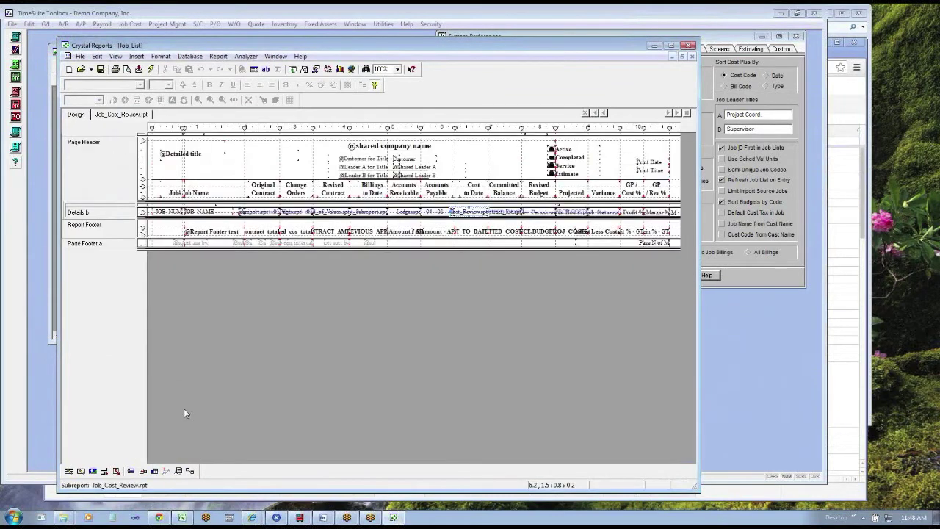
left_click(191, 471)
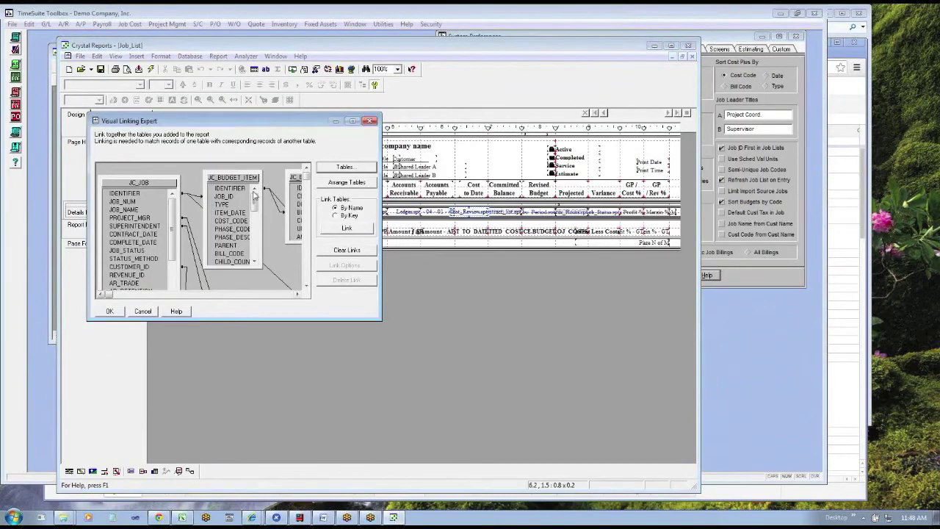
left_click(353, 121)
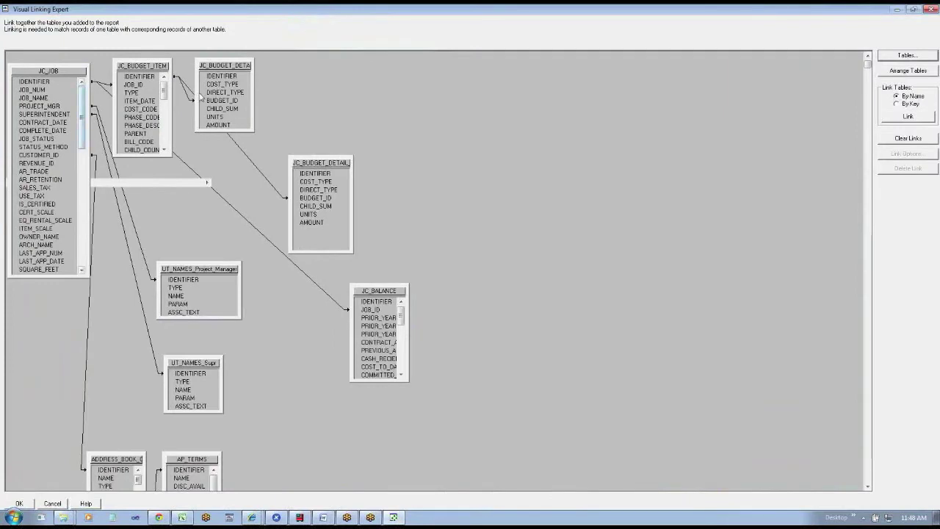
Step: Spread out the upper budget detail table, UT_NAMES_Project_Manager, JC_BUDGET_ITEM and JC_JOB to separate their link lines
left_click_drag(224, 68, 405, 73)
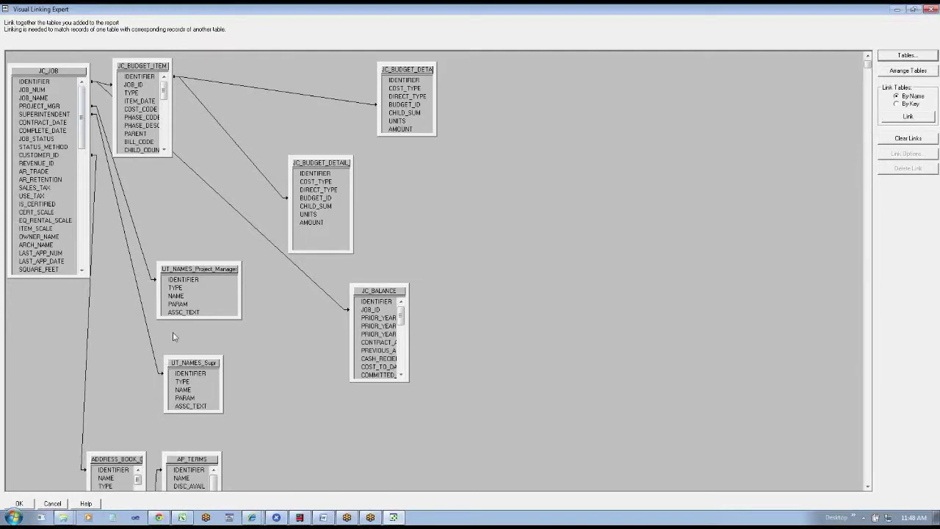
left_click_drag(200, 270, 229, 260)
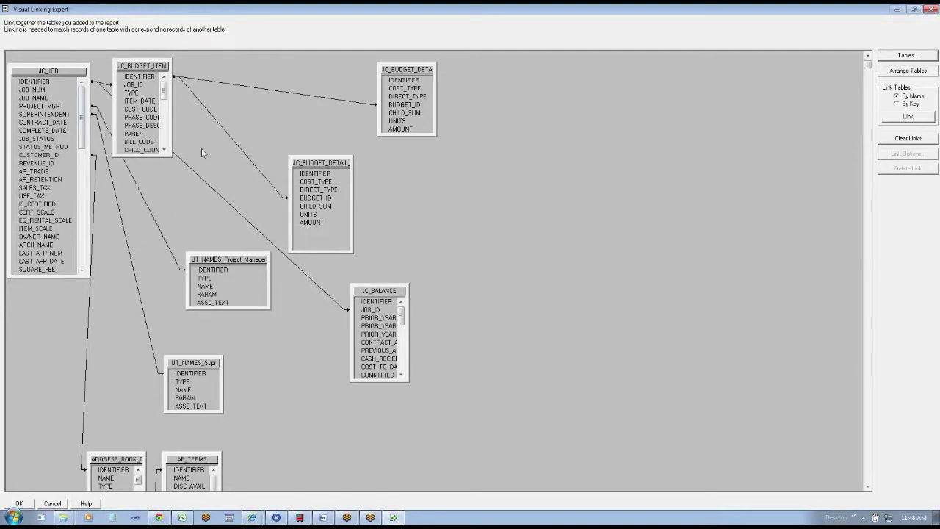
left_click_drag(139, 69, 232, 64)
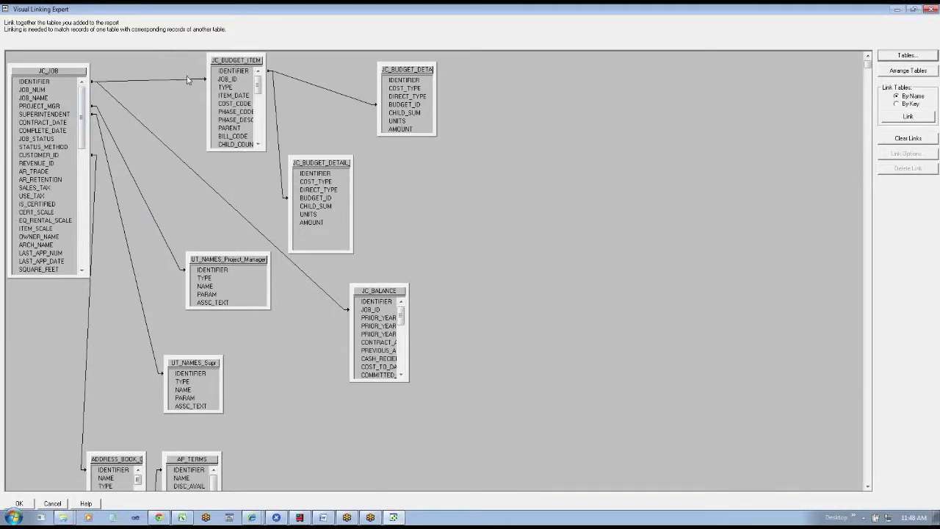
left_click_drag(39, 71, 41, 66)
Step: Set the SQL join type to Left Outer for the link from JC_JOB IDENTIFIER to JC_BUDGET_ITEM JOB_ID
right_click(141, 76)
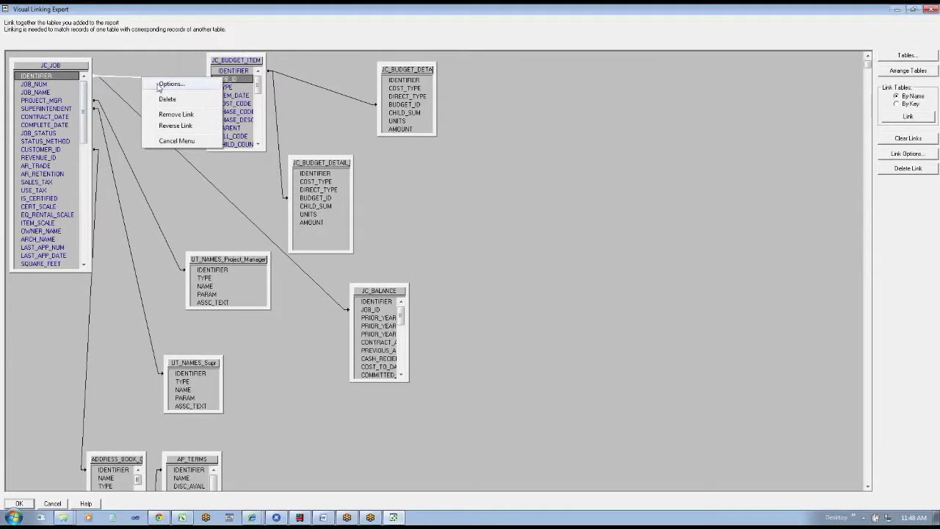
left_click(159, 84)
left_click(205, 202)
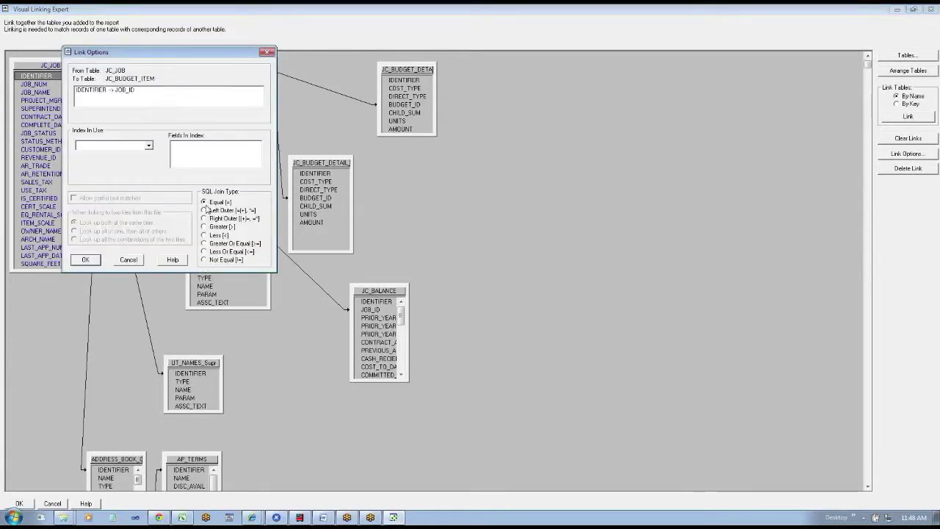
left_click_drag(213, 62, 351, 168)
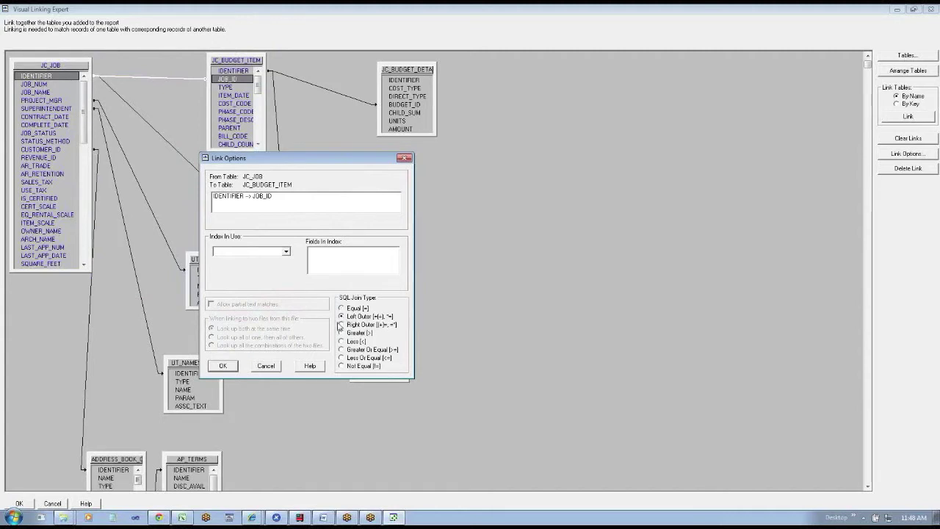
left_click(221, 366)
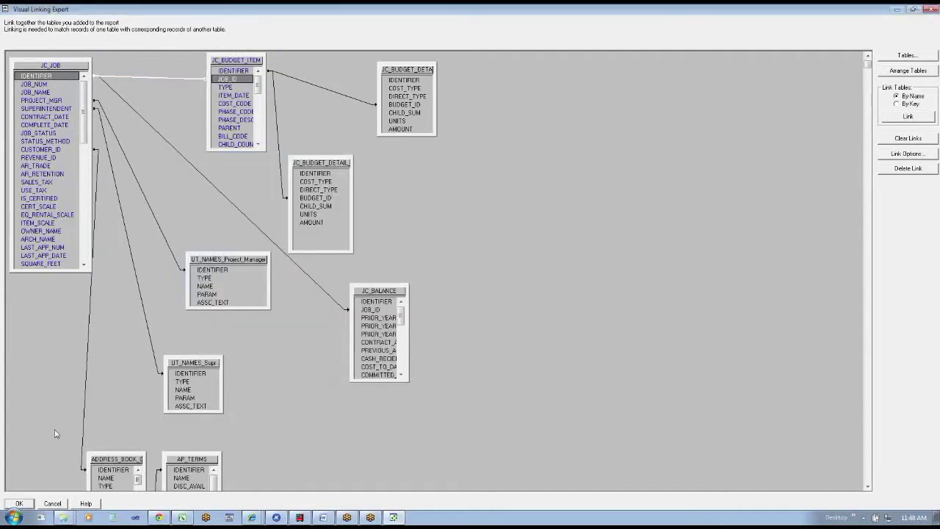
Step: Accept the Job_List table links and switch to the Crystal Reports Webinar spreadsheet in Chrome, highlighting the agenda row about developed stored procedures
left_click(20, 504)
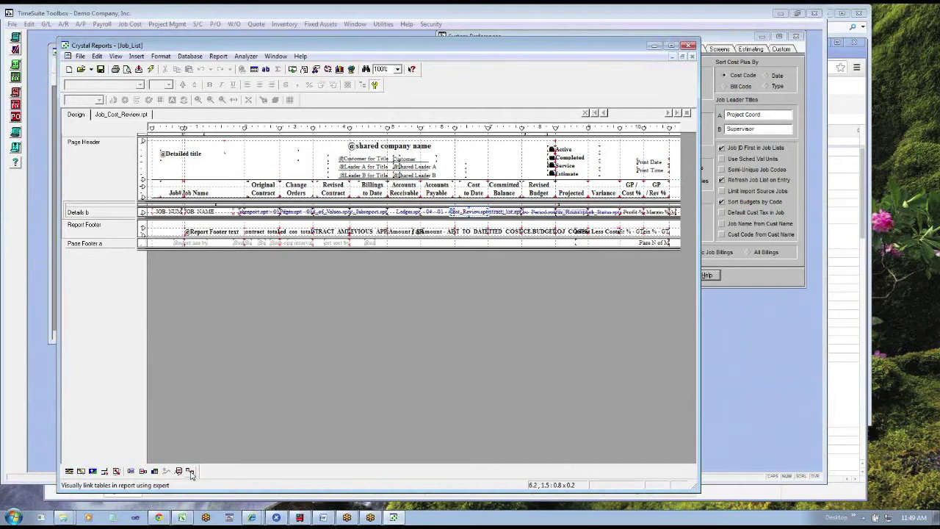
left_click(170, 518)
left_click(272, 184)
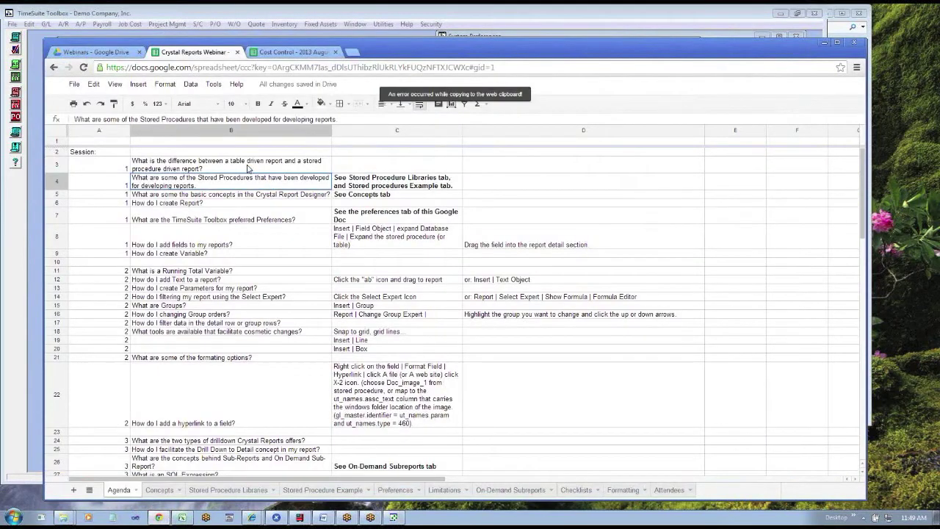
left_click(381, 169)
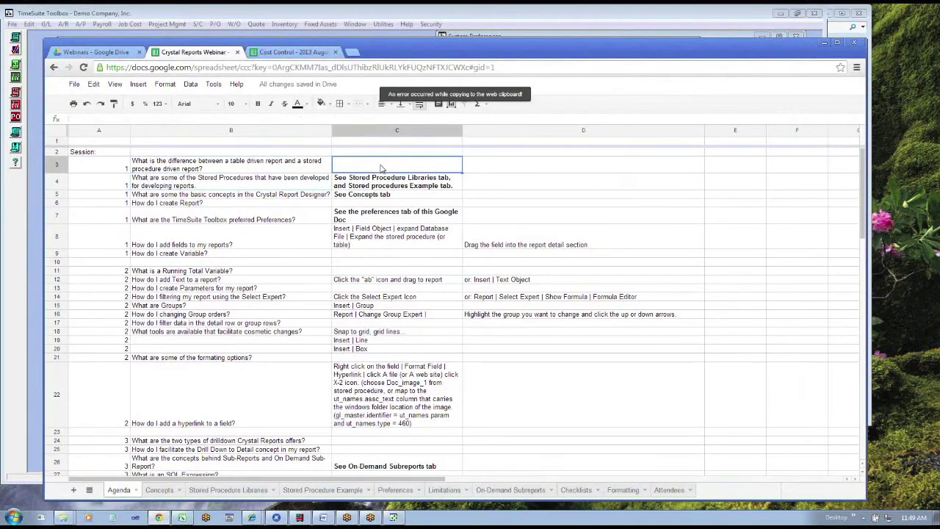
left_click(54, 183)
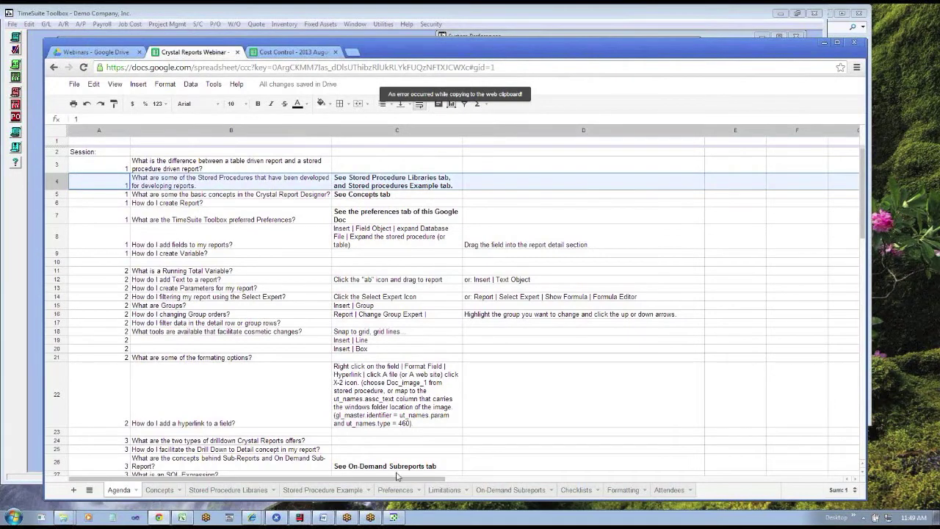
Step: Look at the default ODBC driver row on the Concepts sheet, and go to the first heading of the Stored Procedure Libraries sheet
left_click(159, 490)
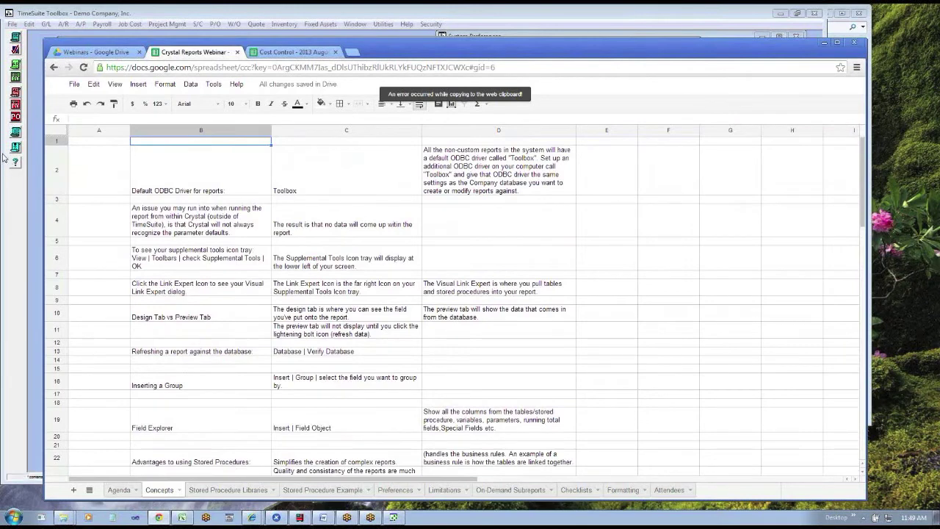
left_click(55, 166)
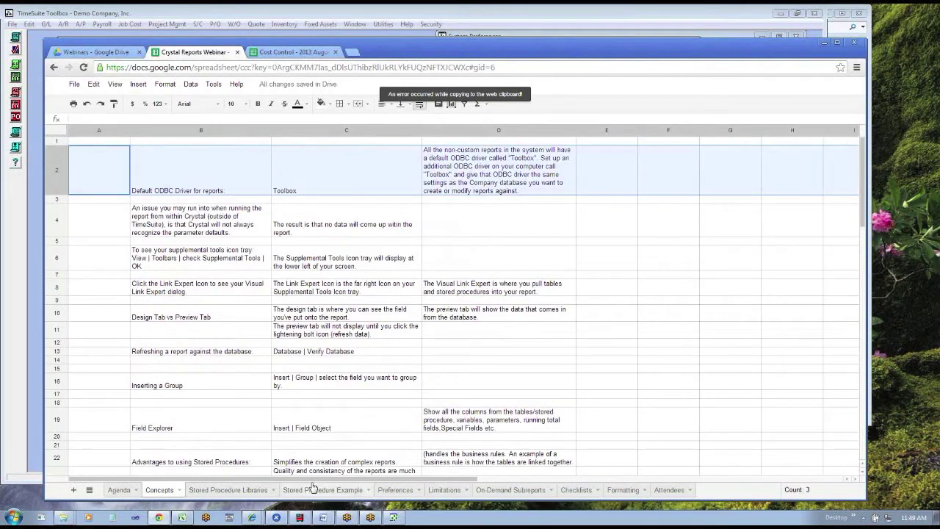
left_click(252, 490)
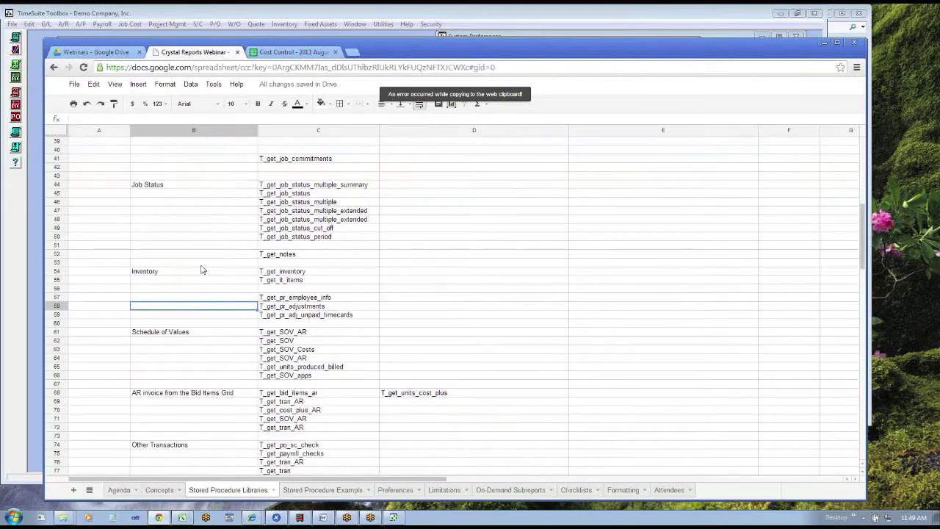
left_click(147, 151)
scroll(147, 151, "up", 5)
left_click(146, 150)
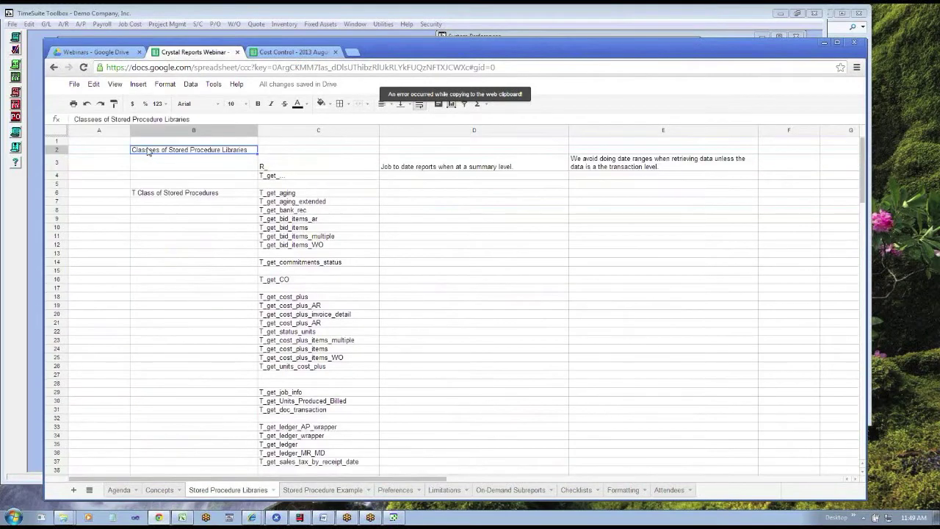
Step: Insert 12 blank rows above the stored procedure library classes heading in row 2
left_click_drag(61, 151, 59, 253)
right_click(59, 253)
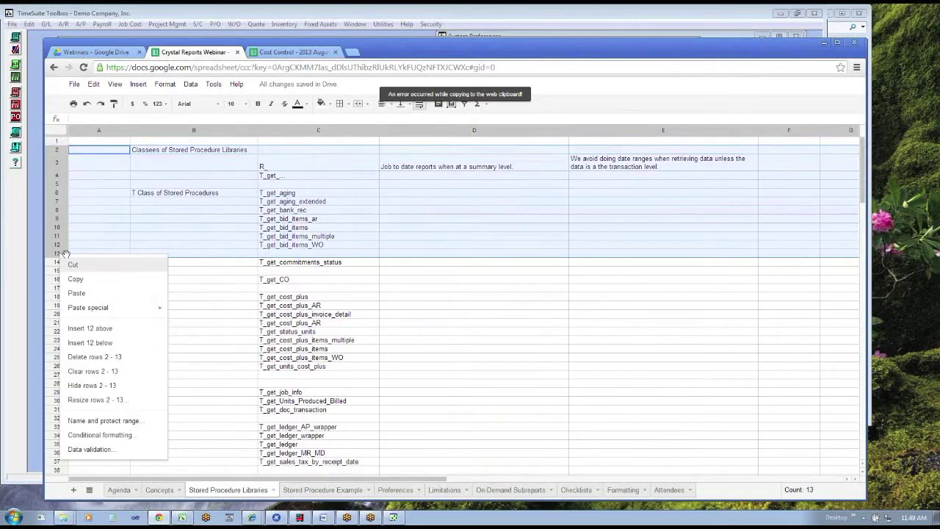
left_click(92, 329)
Step: Enter the heading "Advantages of Stored Procedures vs. Table driven reports" in B2
left_click(174, 154)
type("Advantag")
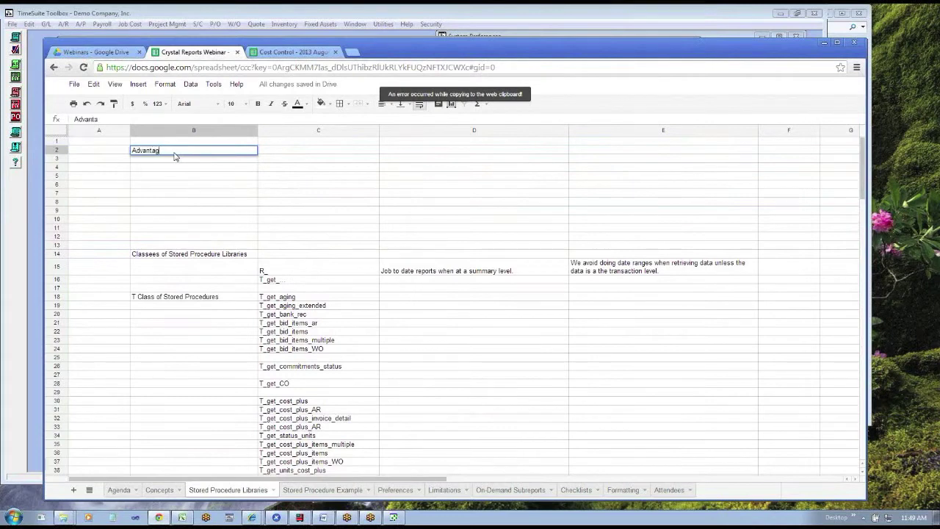
type("es of Stored pr")
key("BackSpace")
key("BackSpace")
key("BackSpace")
type("Procedures")
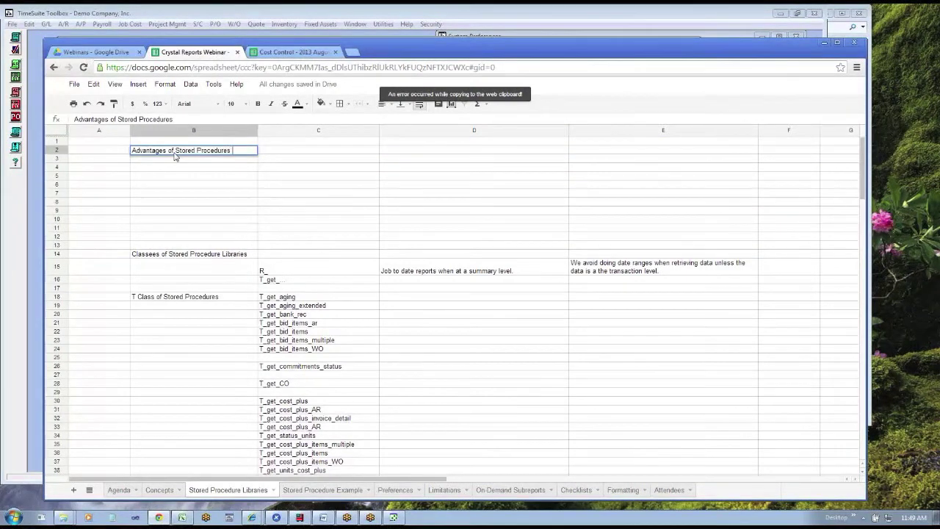
type(" vs. Table driven reports")
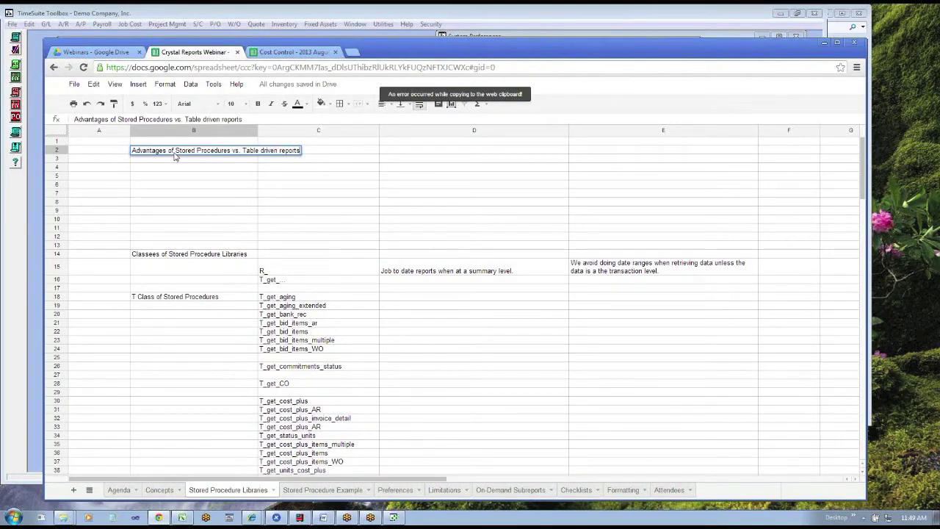
Step: Enter "The accuracy of Stored Procedure reports is generally much easier to assure." in C2 as the first advantage
key("Tab")
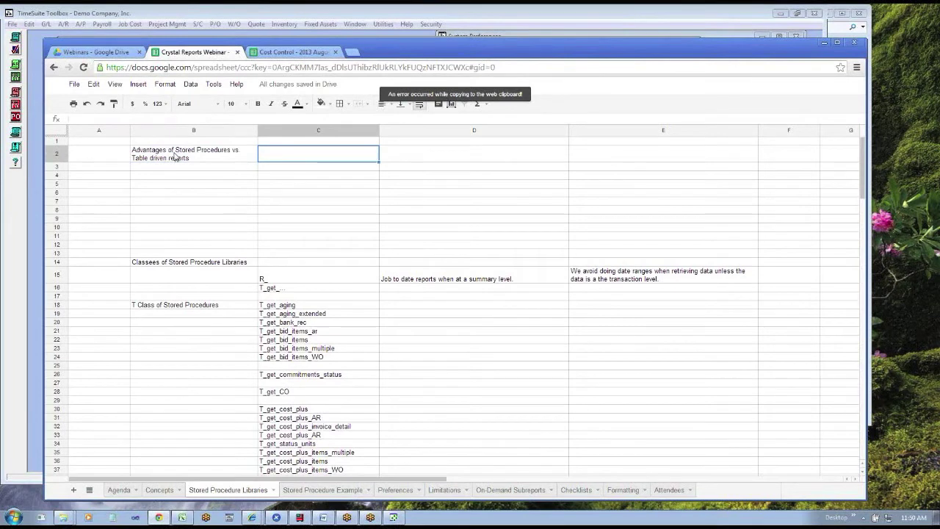
type("The acc")
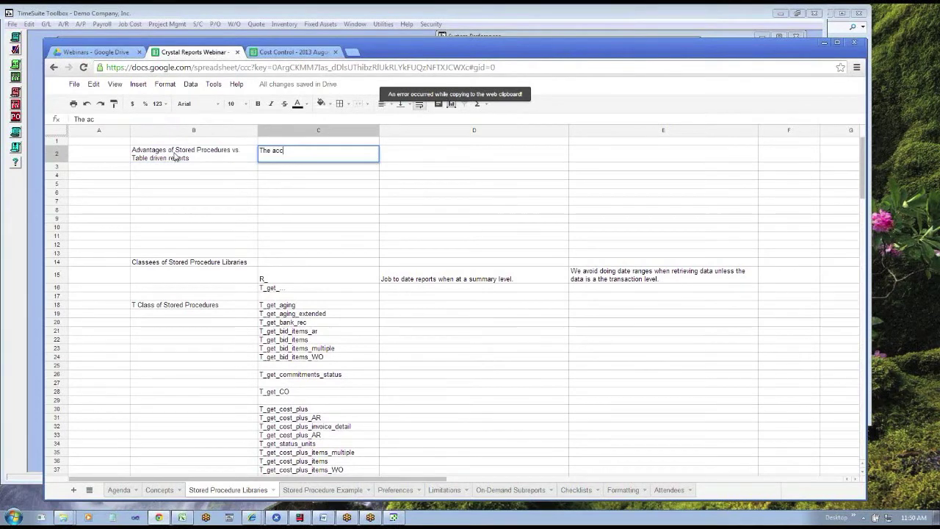
type("urancy of S")
type("stor")
key("BackSpace")
key("BackSpace")
key("BackSpace")
key("BackSpace")
type("Stored Proce")
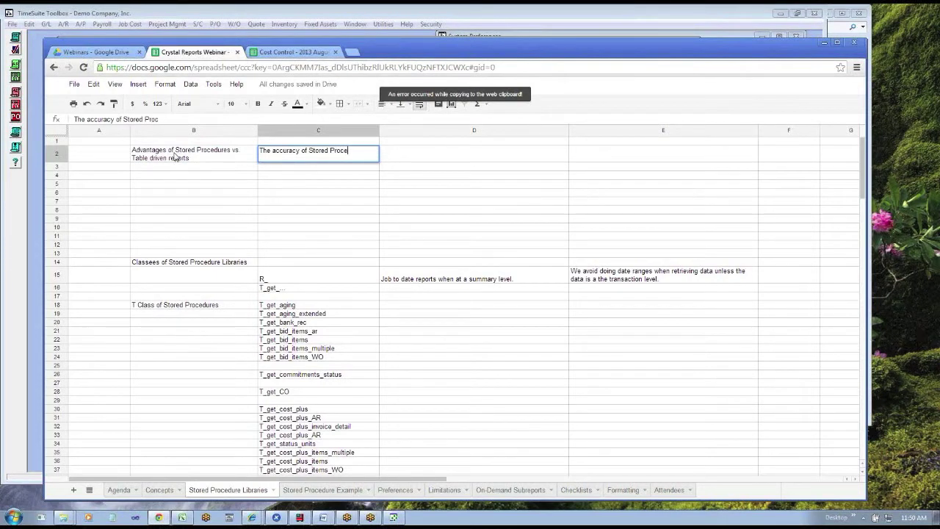
type("dure reports is g")
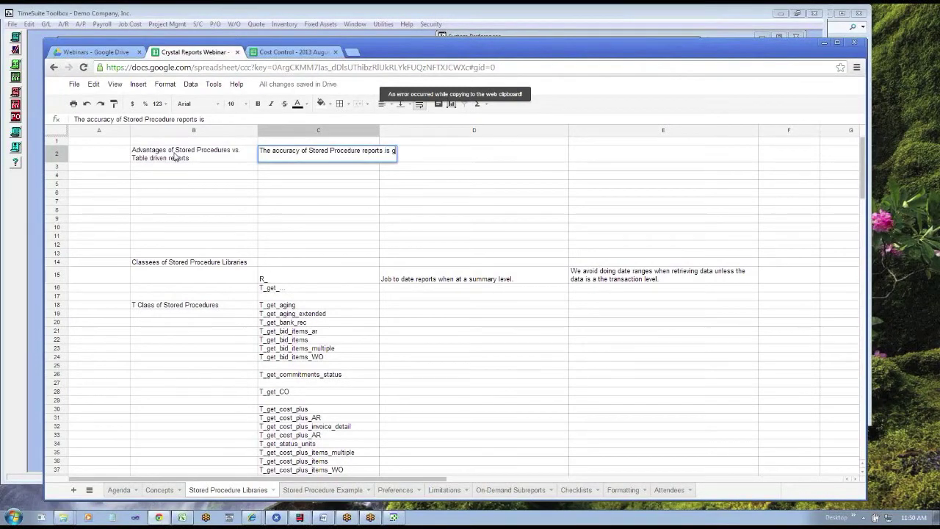
type("enerally")
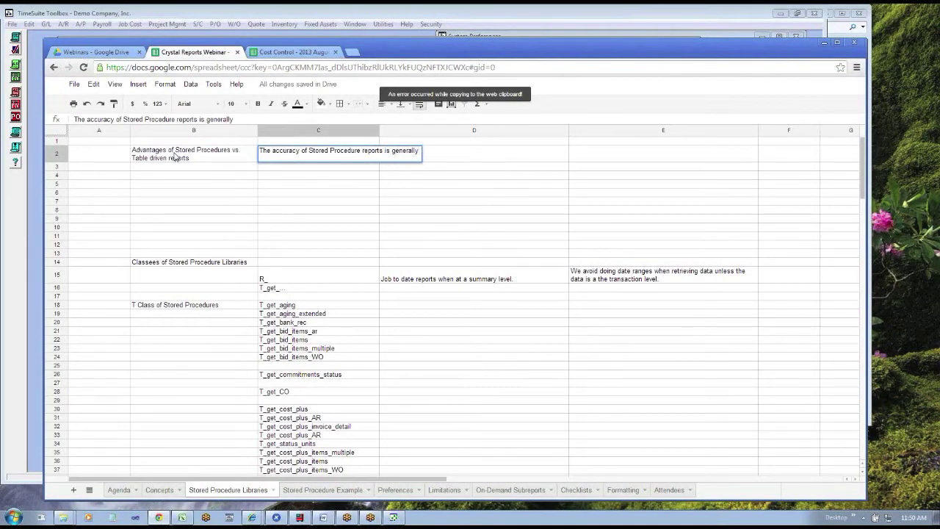
type(" much easier")
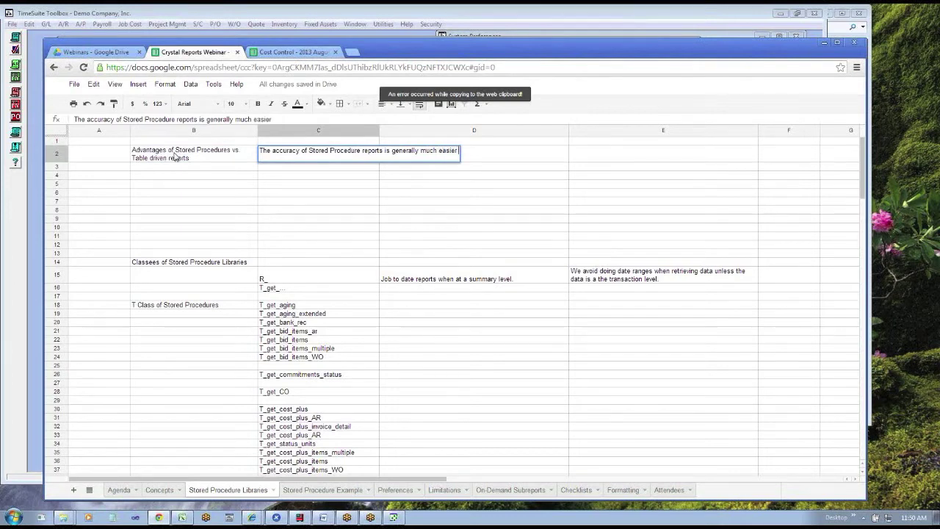
type(" to assure")
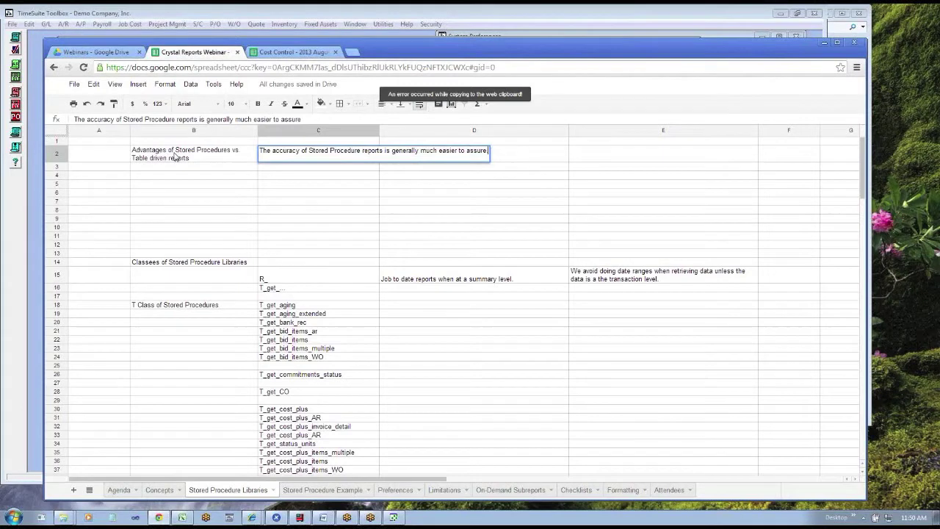
key("Return")
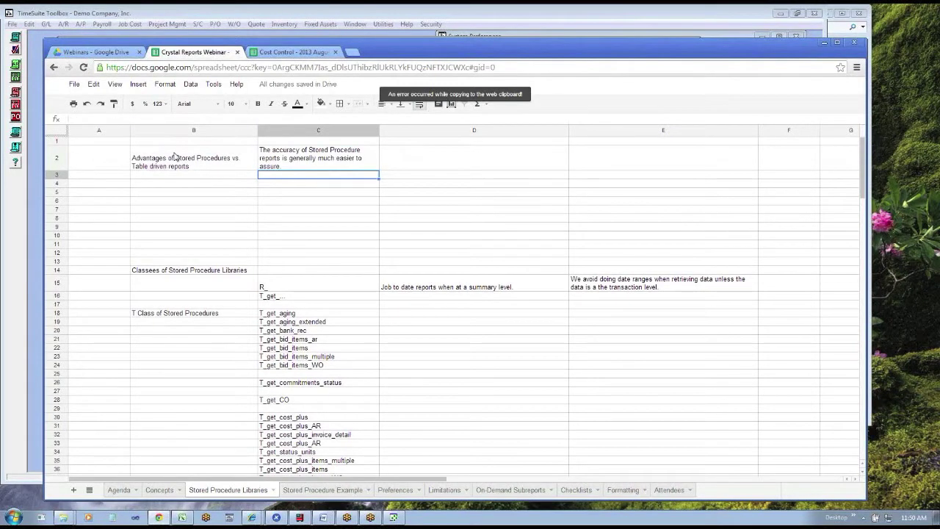
Step: Start the second advantage in C3 with "The business rules are performed within the stored procedures, and thus"
type("The")
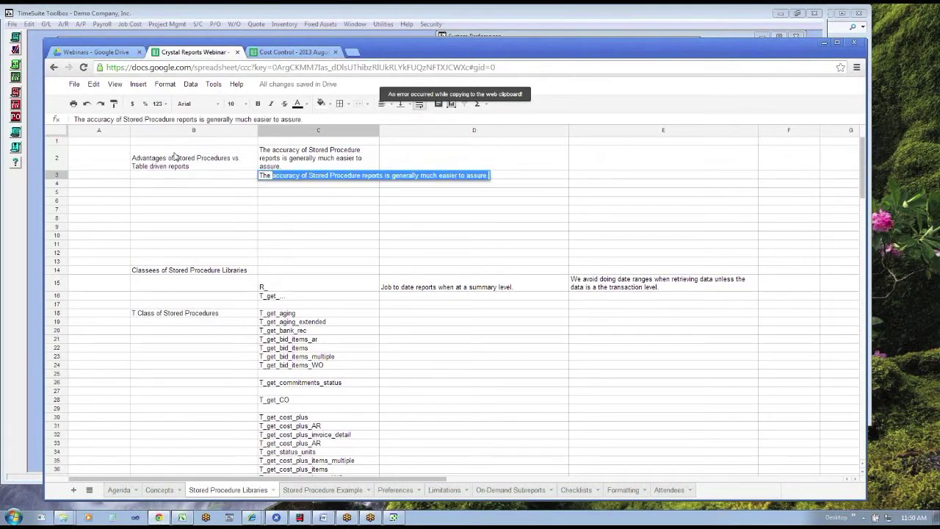
key("BackSpace")
key("BackSpace")
key("BackSpace")
key("BackSpace")
type("The business rules are p")
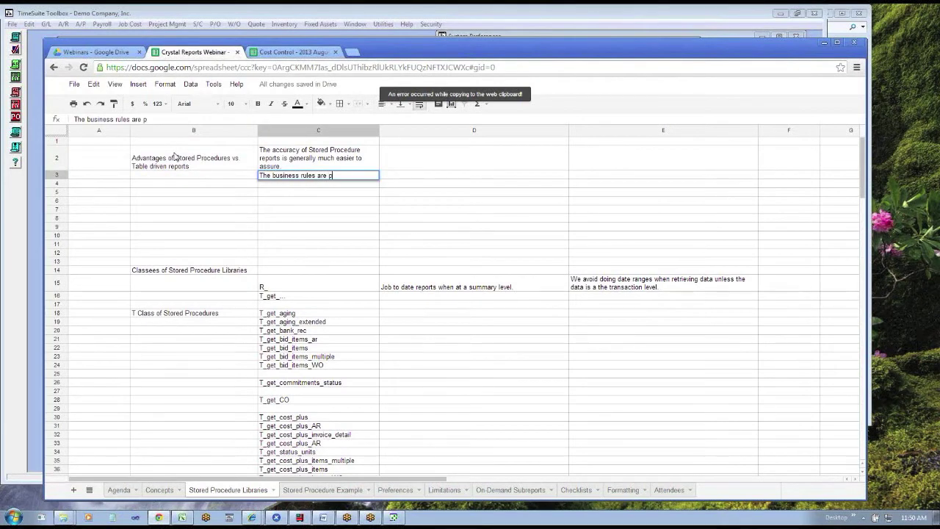
type("erformed within the s")
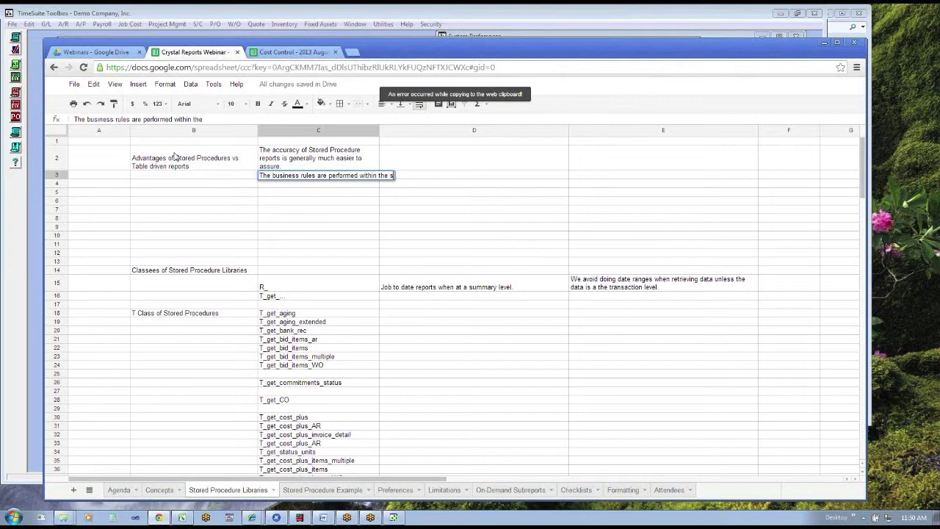
type("tored proce")
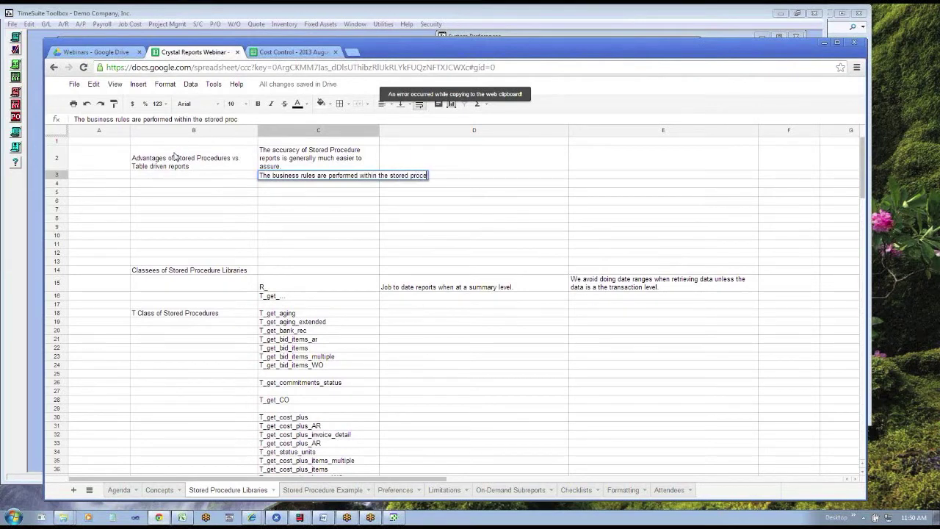
type("dures.")
key("BackSpace")
type(", and thus")
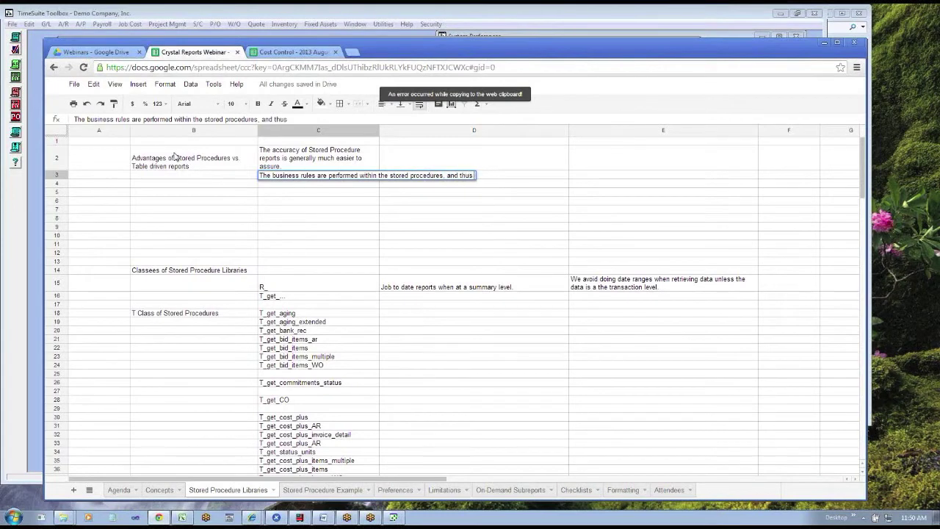
Step: Complete the C3 sentence with "knowledge of table links and one to one vs one to many relationships is transparent."
type(" knowledge")
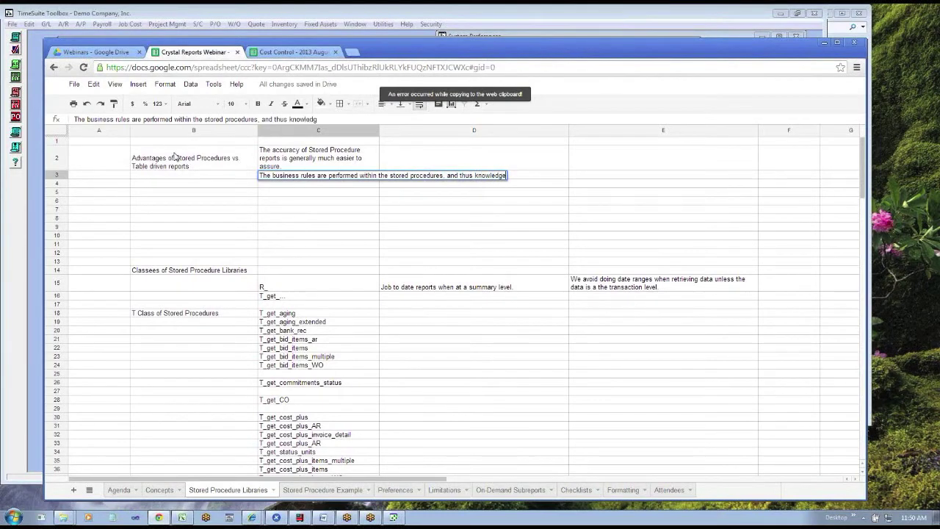
type(" of table links")
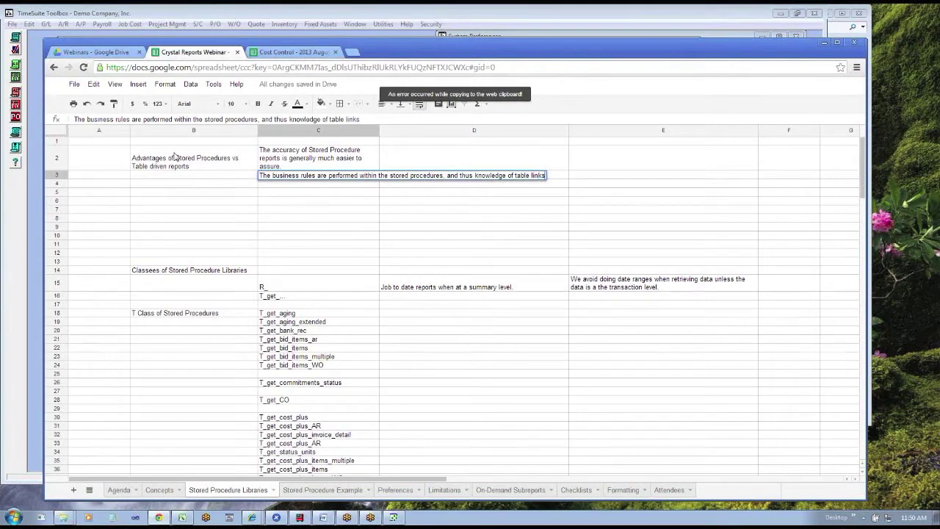
type(" and relat")
key("BackSpace")
key("BackSpace")
key("BackSpace")
key("BackSpace")
key("BackSpace")
type("one to one vs")
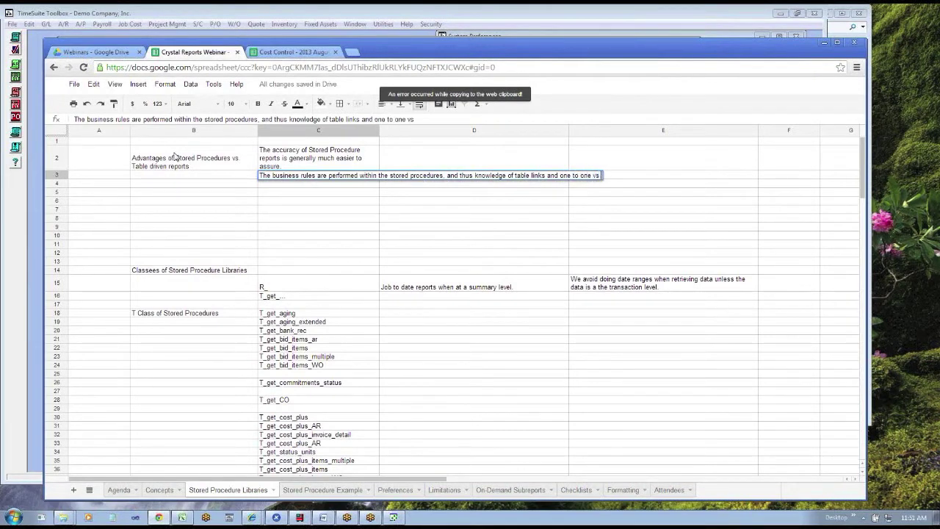
type(" one to many r")
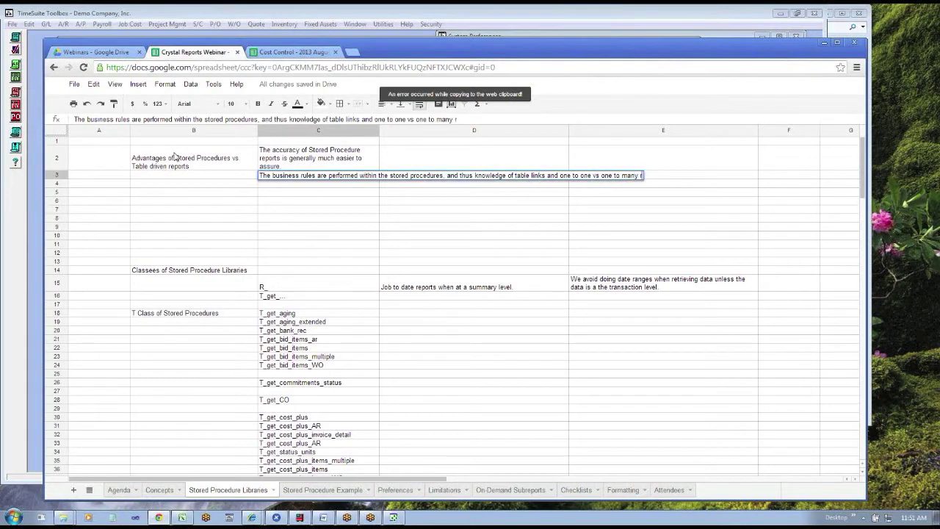
type("elationships is")
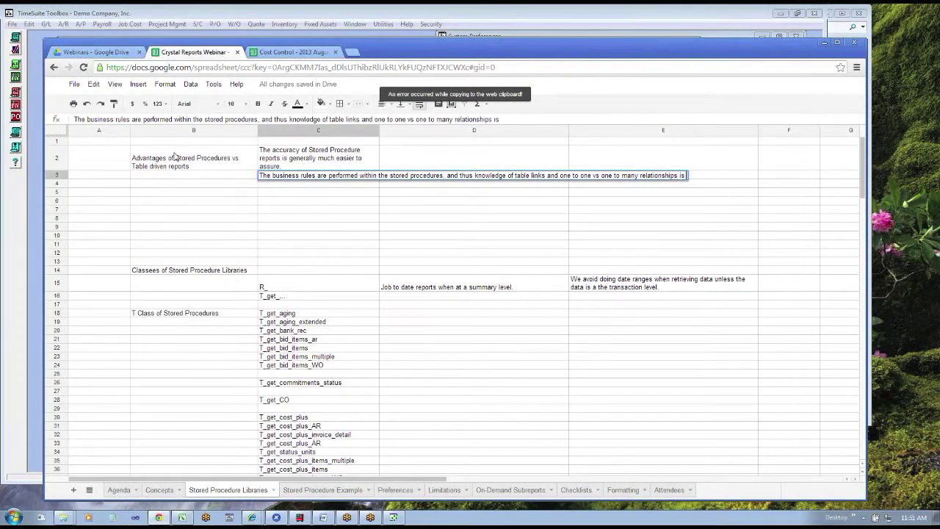
type(" transparent.")
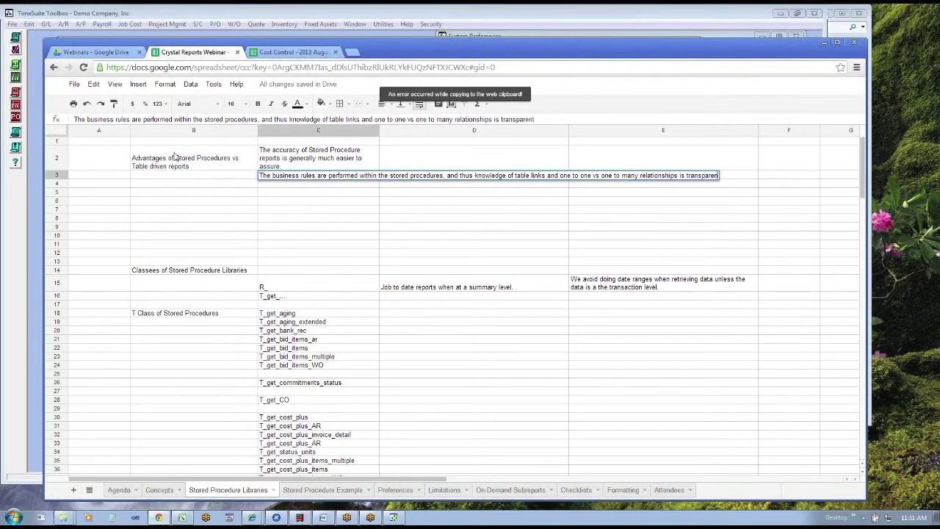
key("Return")
key("Up")
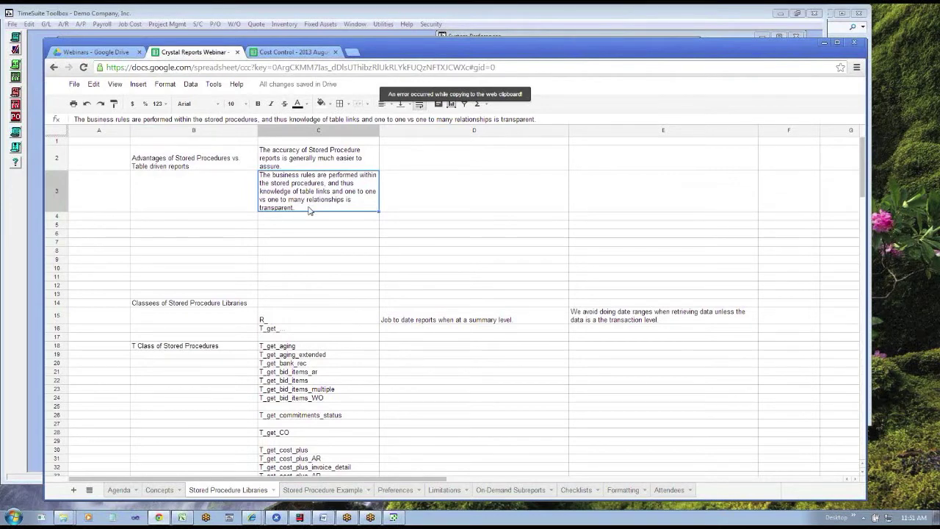
Step: Change "Stored Procedure" to lowercase "stored procedure" in the C2 sentence about accuracy
left_click(319, 163)
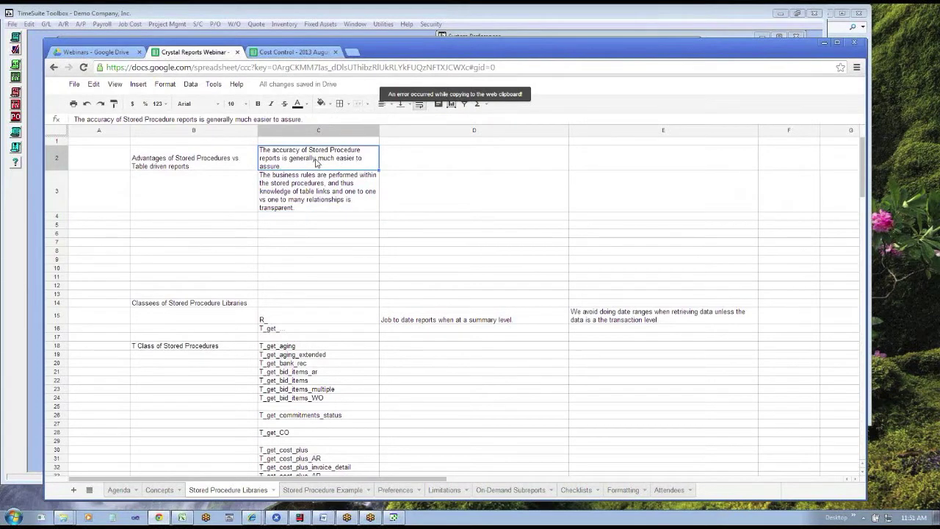
double_click(314, 156)
key("BackSpace")
type("s")
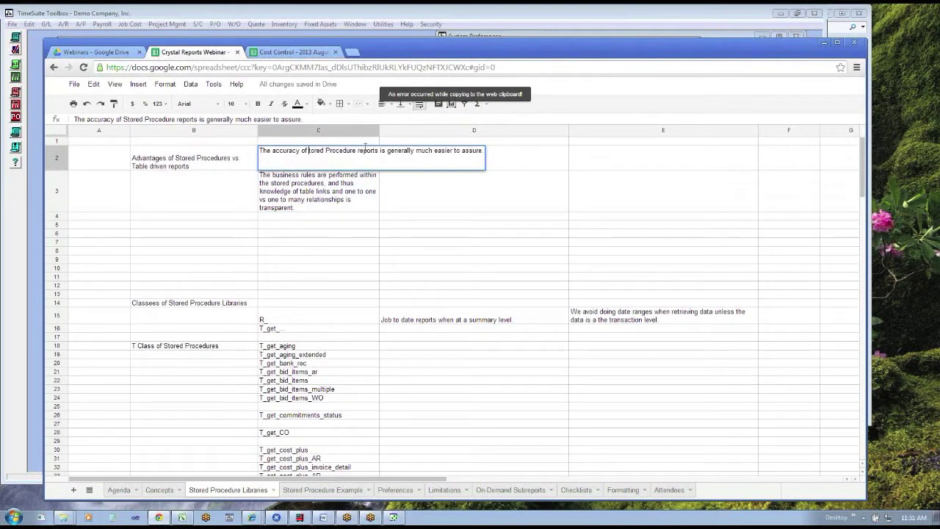
key("BackSpace")
type("p")
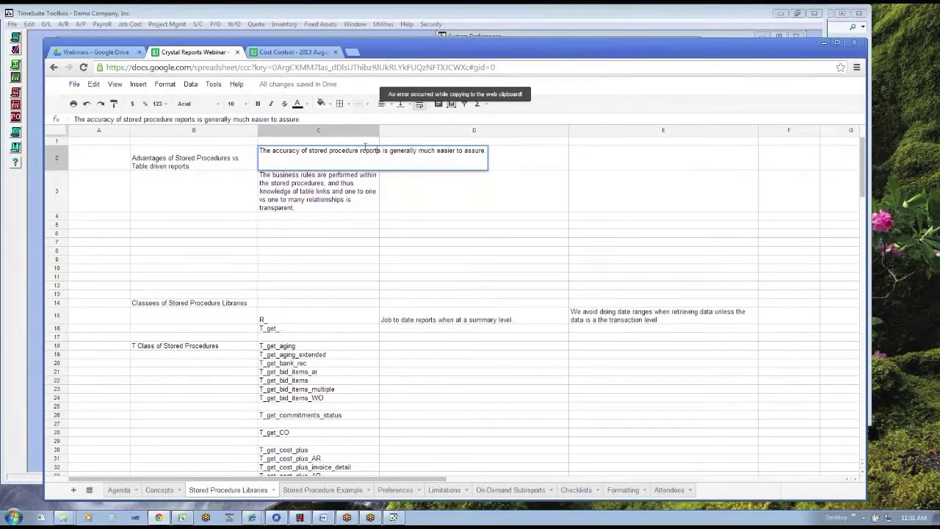
Step: Commit the edited C2 sentence and select C4 for the third advantage
key("Return")
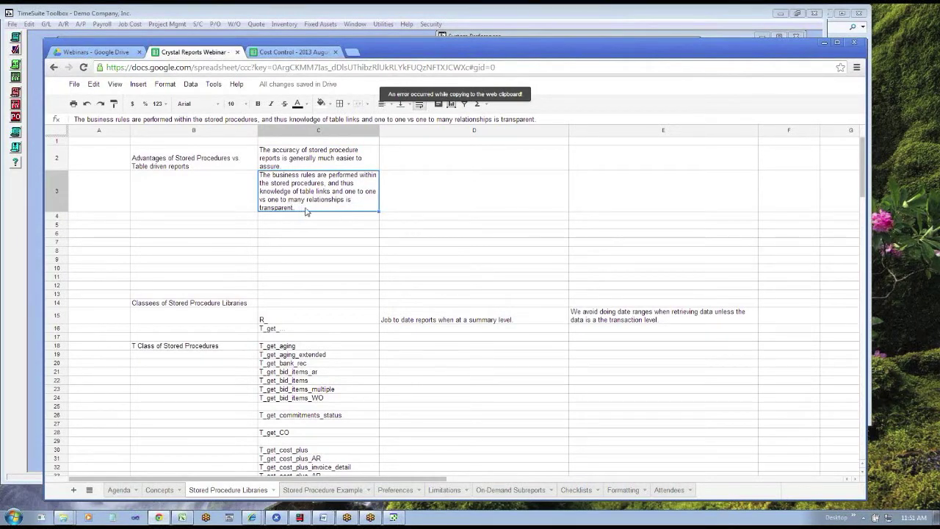
left_click(308, 217)
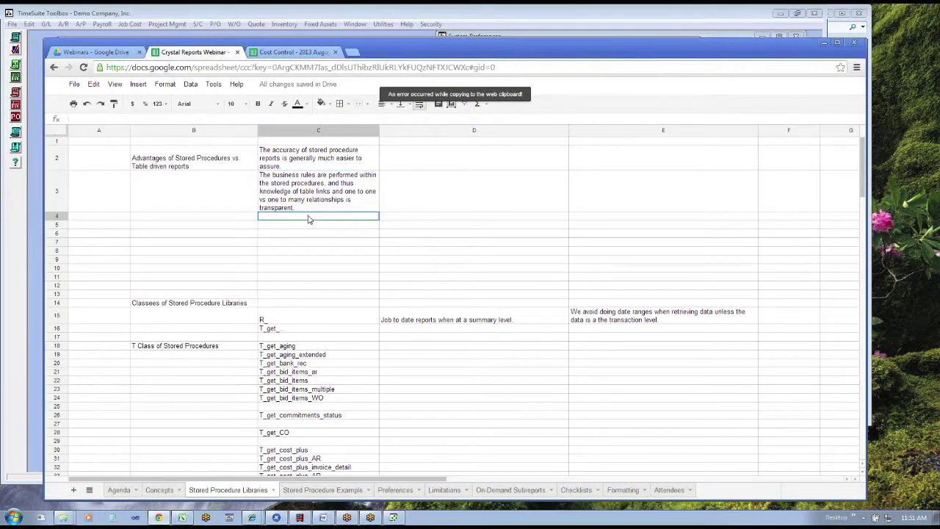
type("The ")
type("spp")
type("ed ")
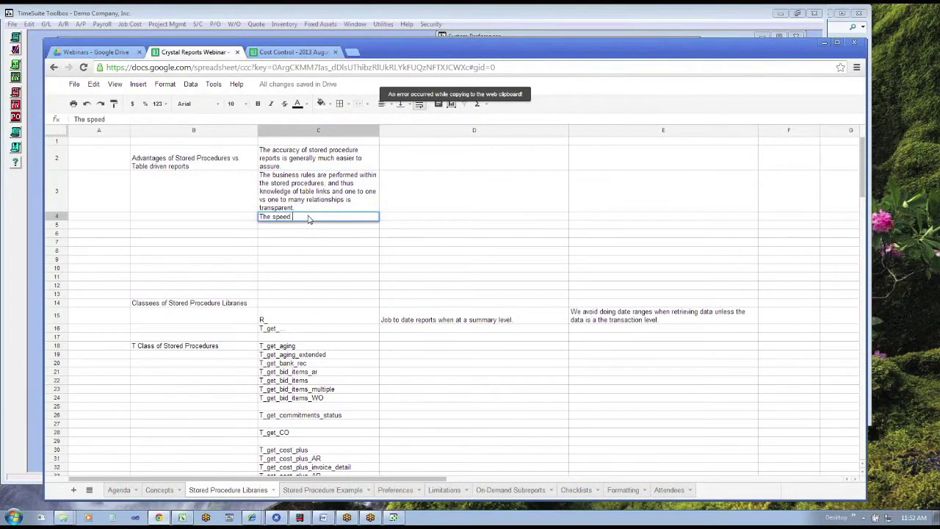
type("at which a report can be created is")
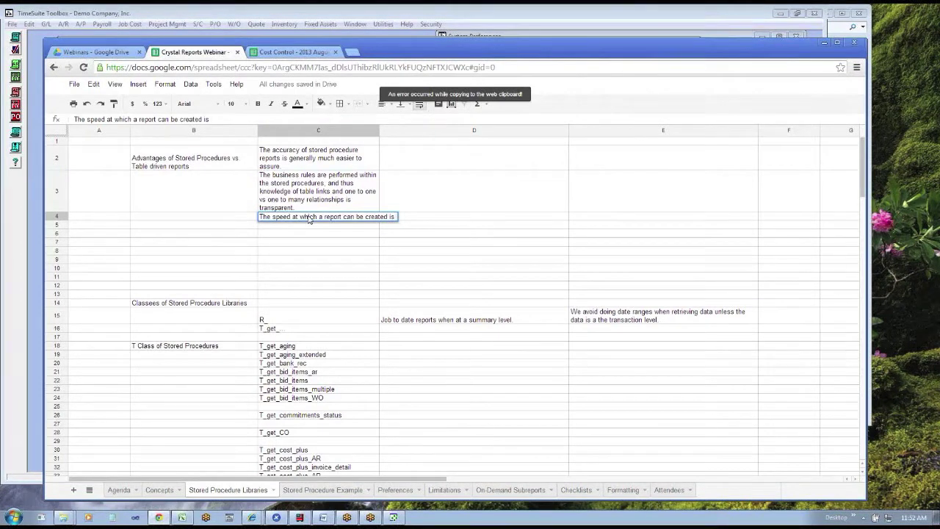
key("BackSpace")
key("BackSpace")
key("BackSpace")
key("BackSpace")
key("BackSpace")
key("BackSpace")
key("BackSpace")
key("BackSpace")
key("BackSpace")
key("BackSpace")
key("BackSpace")
key("BackSpace")
key("BackSpace")
key("BackSpace")
key("BackSpace")
key("BackSpace")
key("BackSpace")
key("BackSpace")
key("BackSpace")
key("BackSpace")
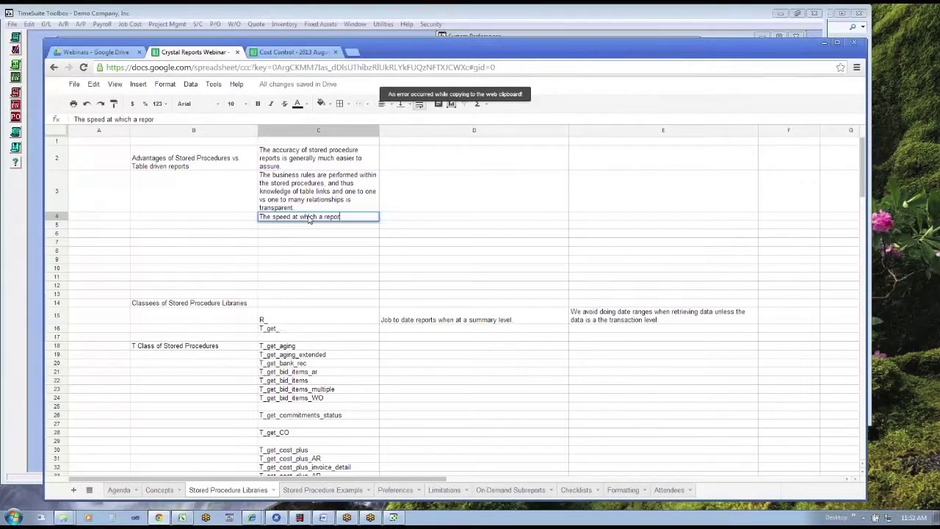
key("BackSpace")
key("BackSpace")
Step: Write "It is generally much more efficient to generate a report using a stored procedure" in C4 as the third advantage
type("It is ge")
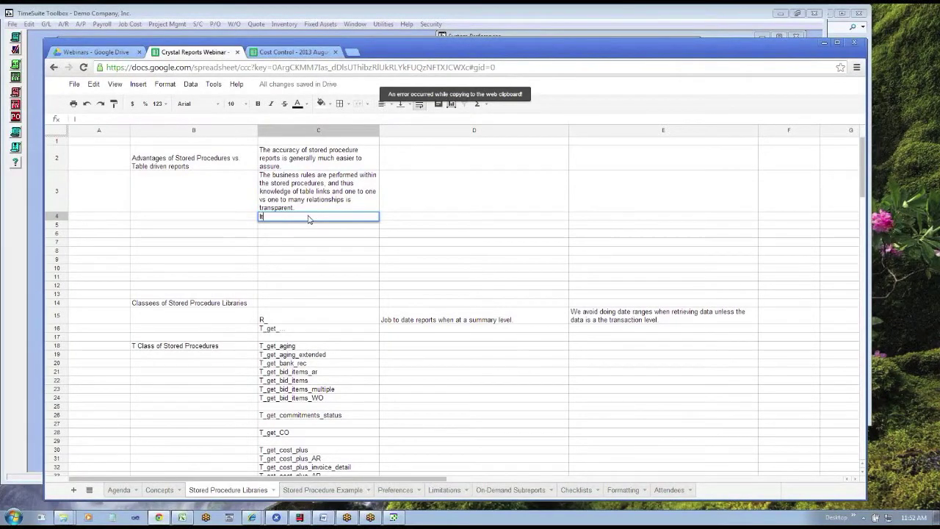
type("nerally much more effic")
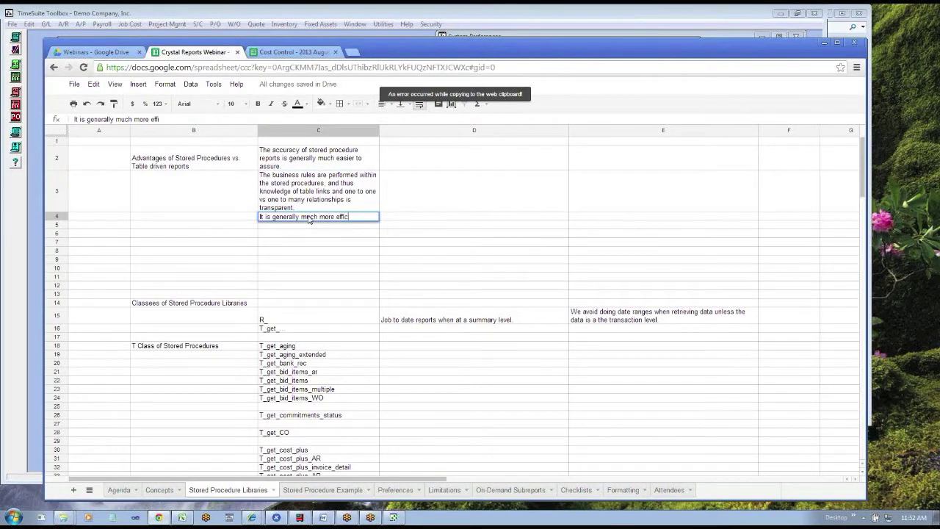
type("ient to generate ar")
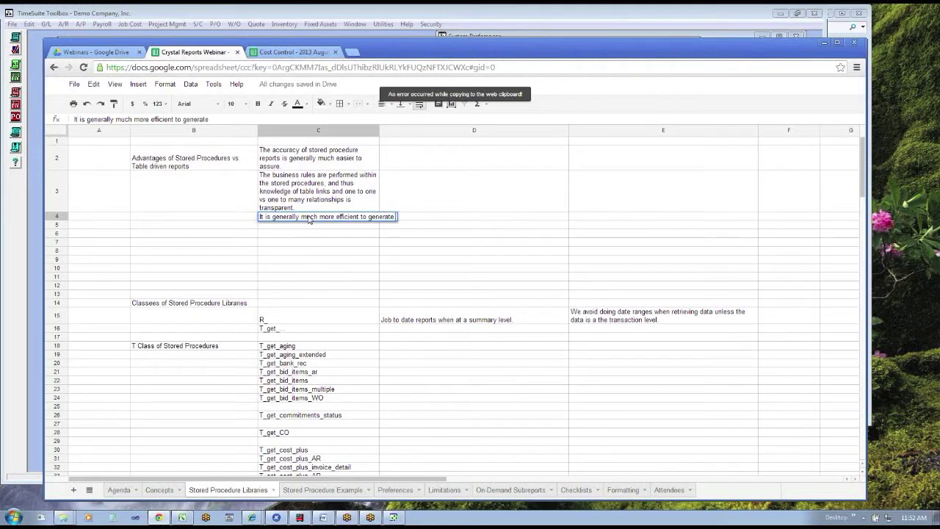
type("report with")
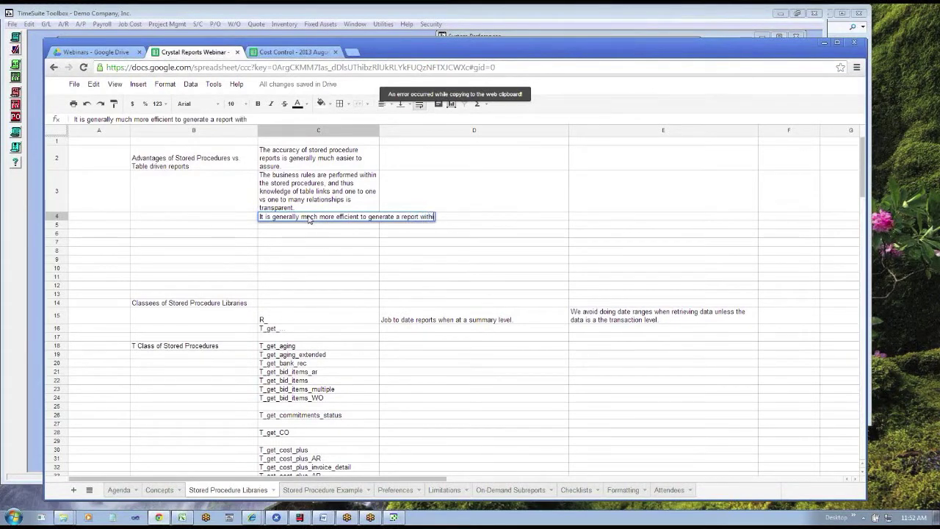
key("BackSpace")
key("BackSpace")
key("BackSpace")
key("BackSpace")
key("BackSpace")
type("using a stored procedure")
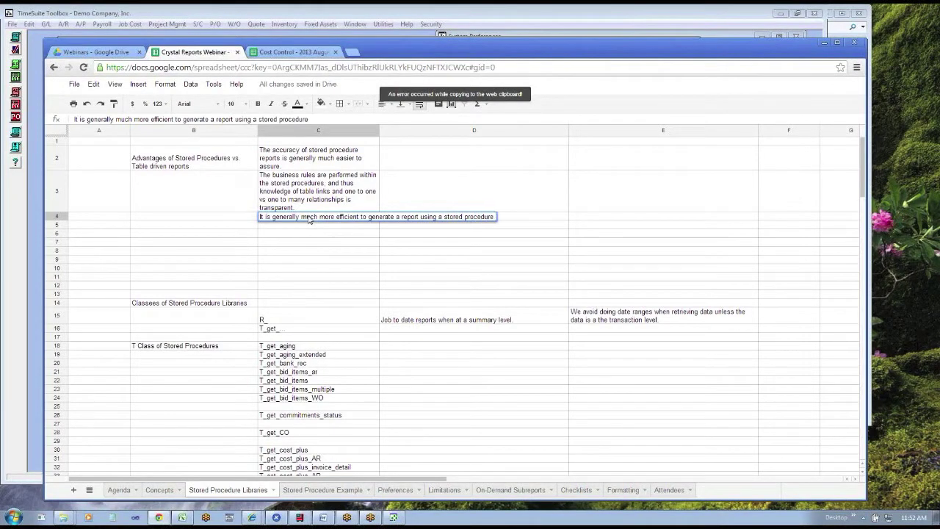
Step: Rework the ending of the C4 sentence to read "using a stored procedure." and commit the entry
type(" vs a")
key("BackSpace")
key("BackSpace")
key("BackSpace")
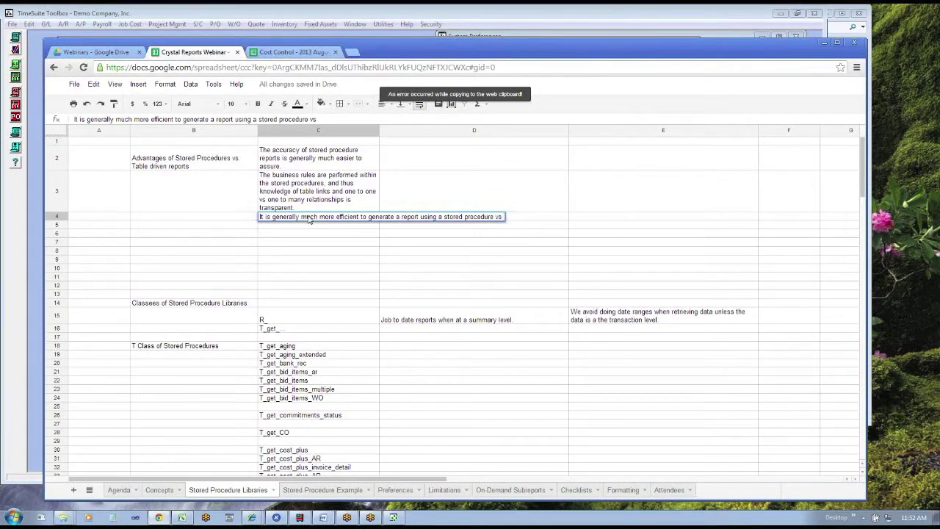
key("BackSpace")
key("BackSpace")
key("BackSpace")
key("BackSpace")
key("BackSpace")
key("BackSpace")
key("BackSpace")
key("BackSpace")
key("BackSpace")
key("BackSpace")
key("BackSpace")
key("BackSpace")
key("BackSpace")
key("BackSpace")
key("BackSpace")
key("BackSpace")
key("BackSpace")
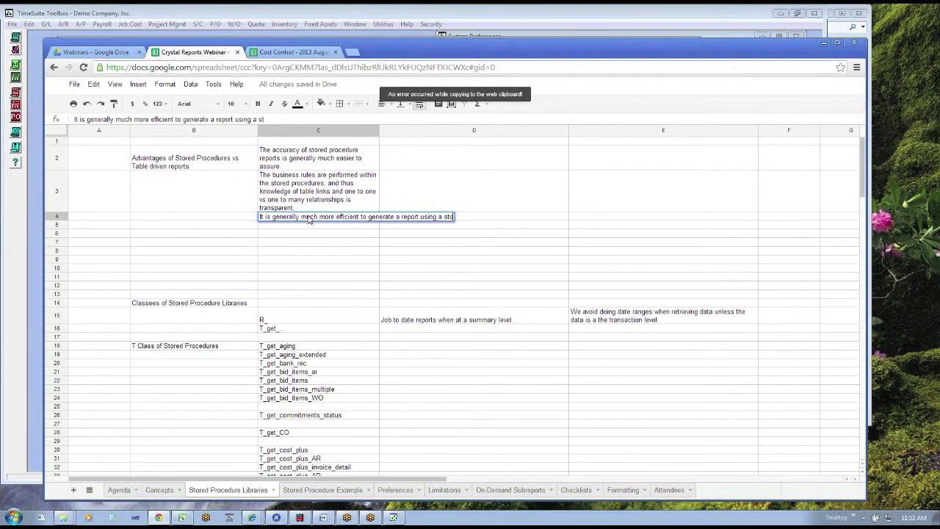
key("BackSpace")
key("BackSpace")
key("BackSpace")
type("stored pro")
key("BackSpace")
key("BackSpace")
key("BackSpace")
key("BackSpace")
key("BackSpace")
key("BackSpace")
key("BackSpace")
key("BackSpace")
key("BackSpace")
key("BackSpace")
type("a")
type(" stored procedure.")
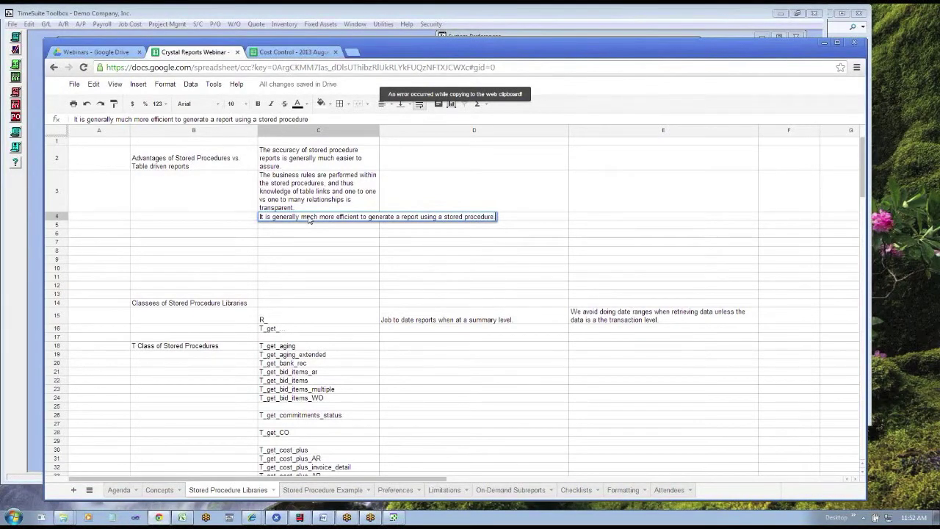
key("Return")
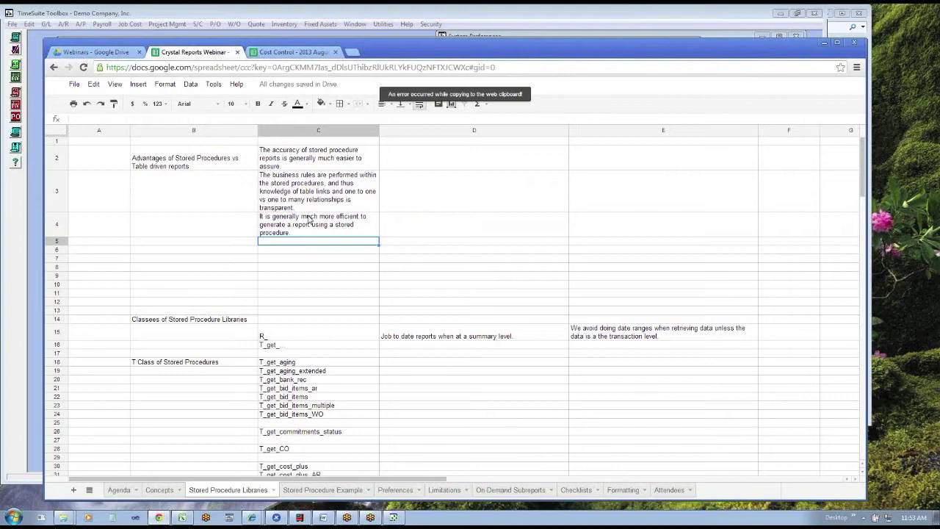
Step: Review the list under T Class of Stored Procedures and return to the third advantage in C4
left_click(288, 364)
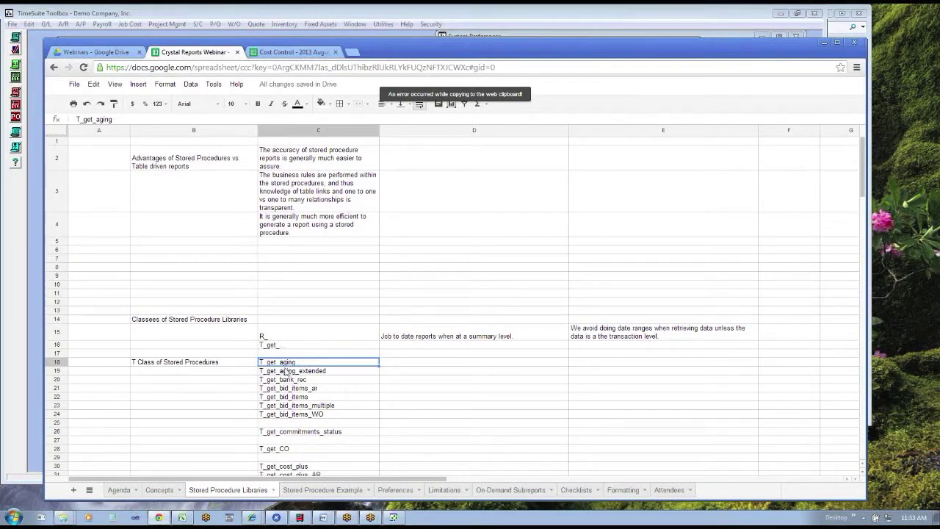
scroll(287, 371, "down", 6)
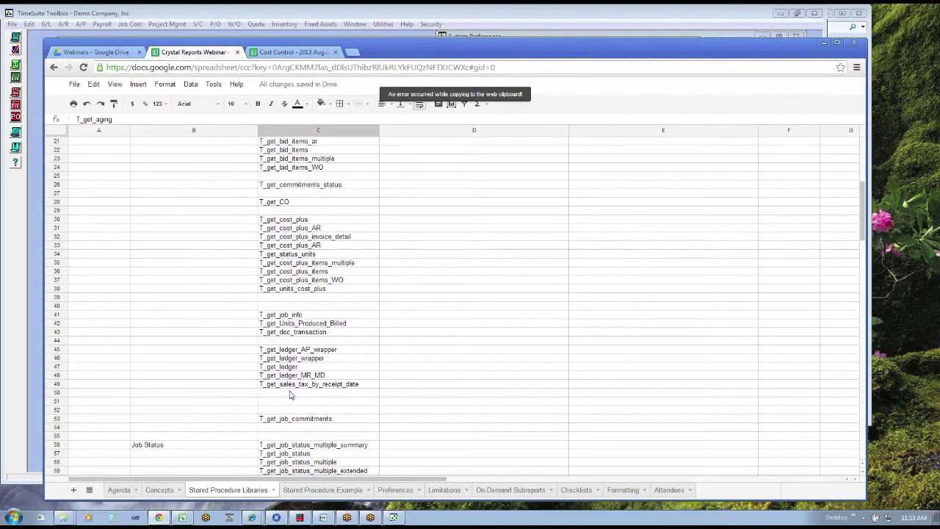
scroll(291, 395, "up", 4)
scroll(292, 395, "up", 3)
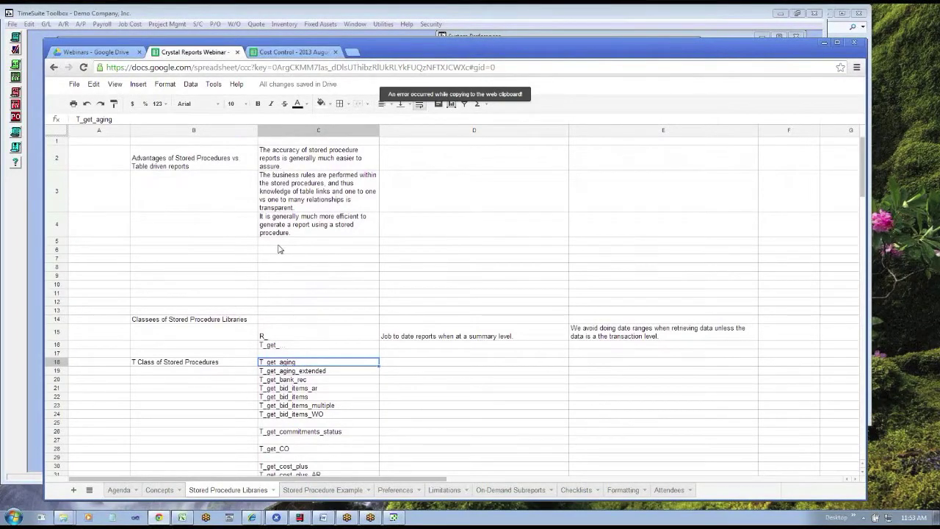
key("Up")
key("Up")
key("Up")
key("Up")
key("Up")
key("Up")
key("Up")
key("Up")
key("Up")
key("Up")
key("Up")
key("Up")
key("Up")
key("Up")
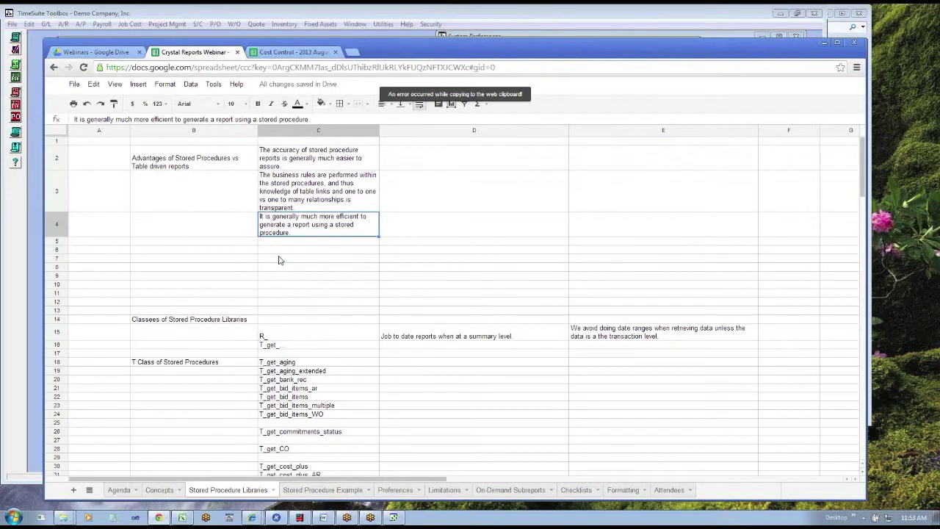
key("Down")
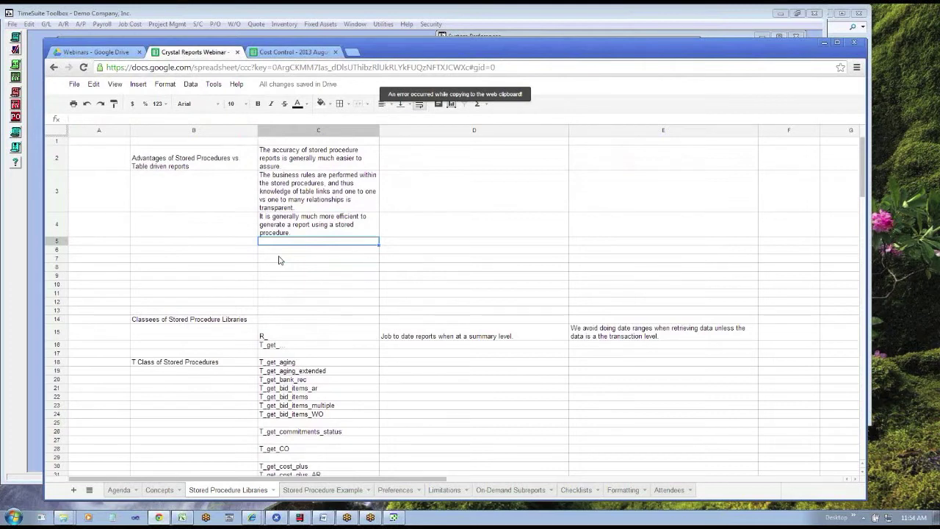
key("Up")
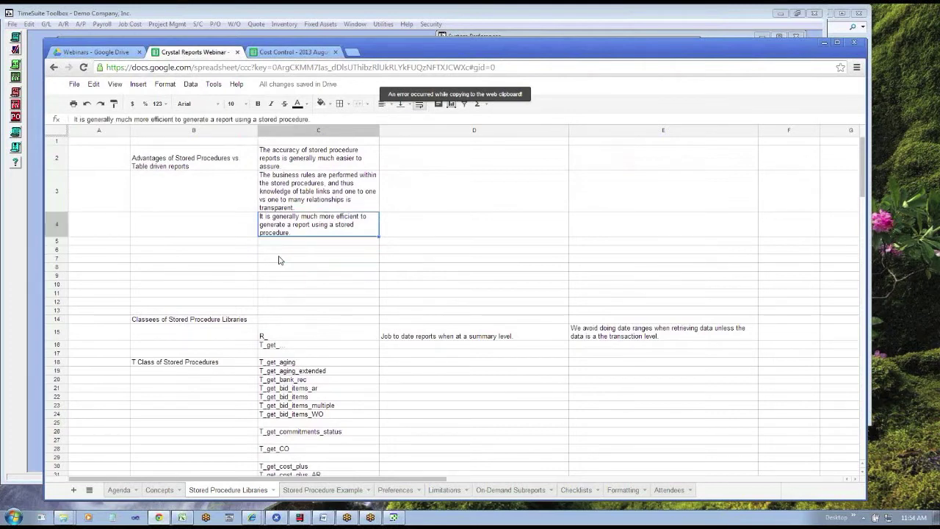
key("Down")
key("Down")
key("Up")
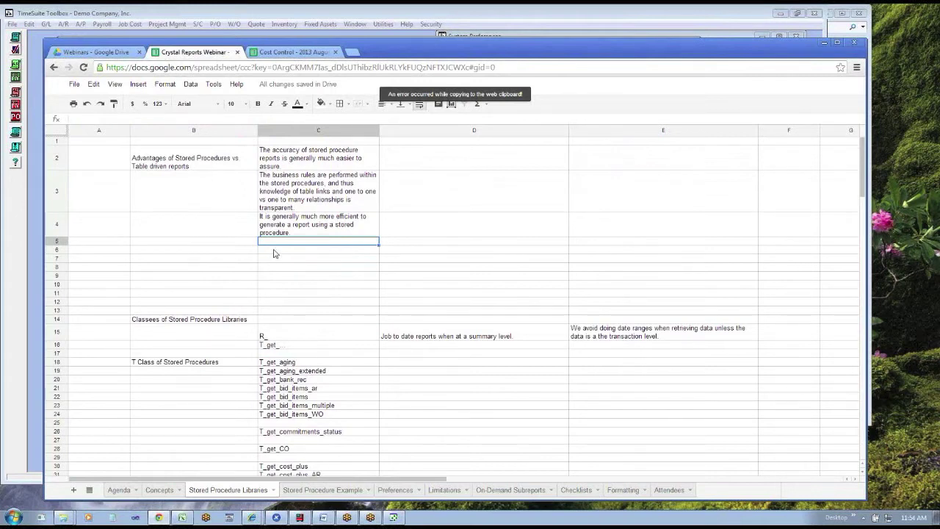
left_click(235, 243)
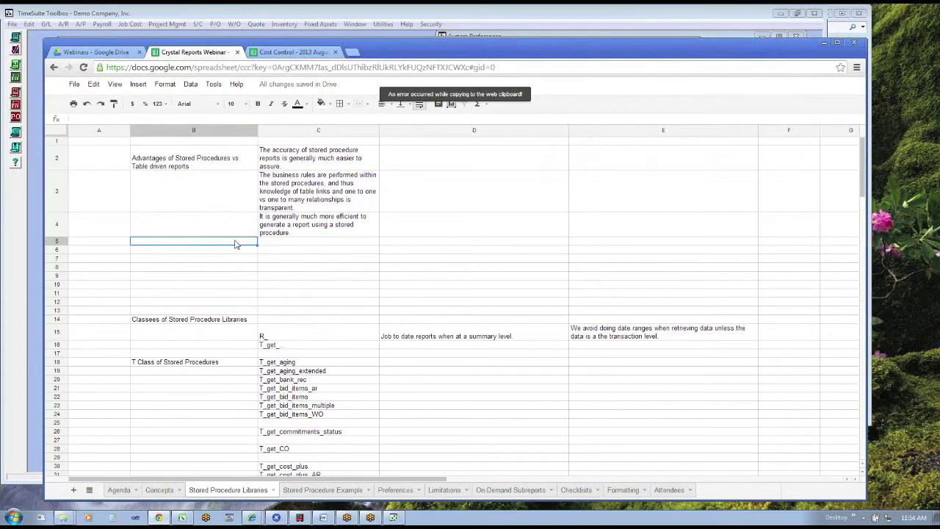
key("Right")
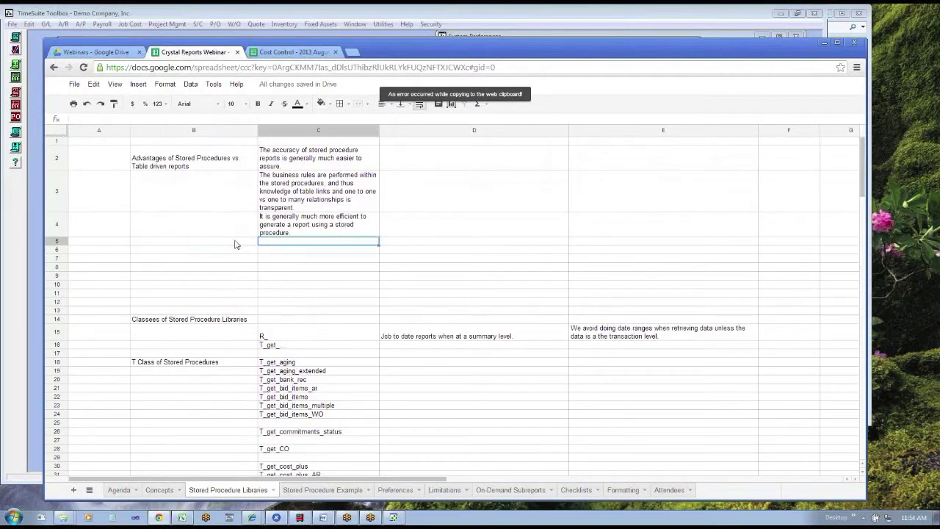
left_click(235, 243)
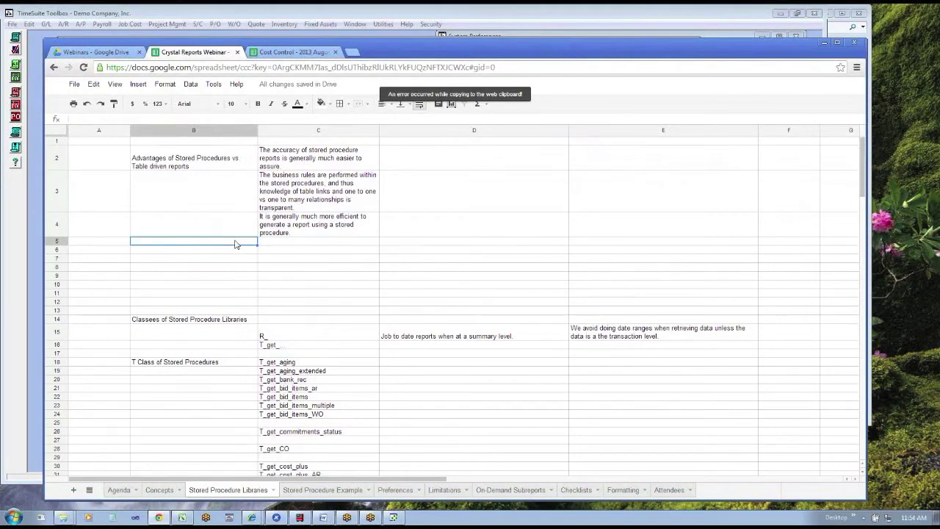
key("Up")
key("Up")
key("Down")
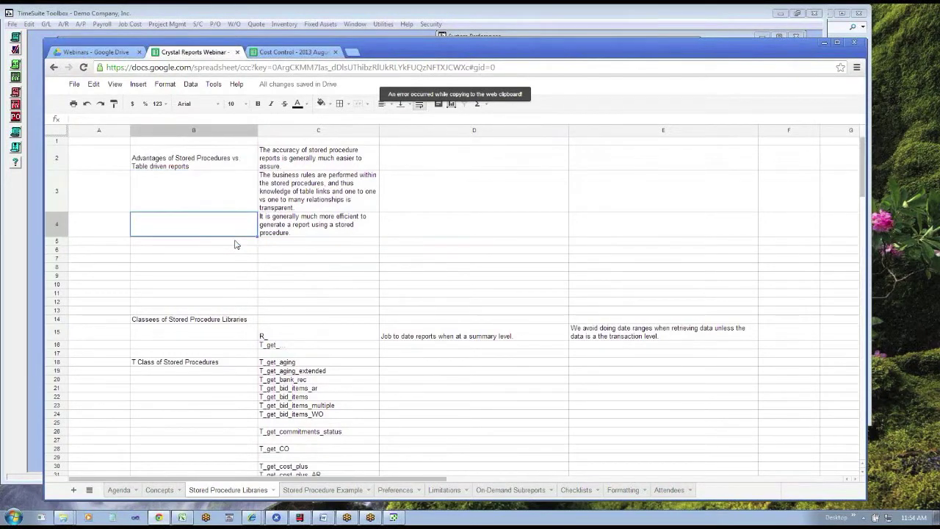
key("Down")
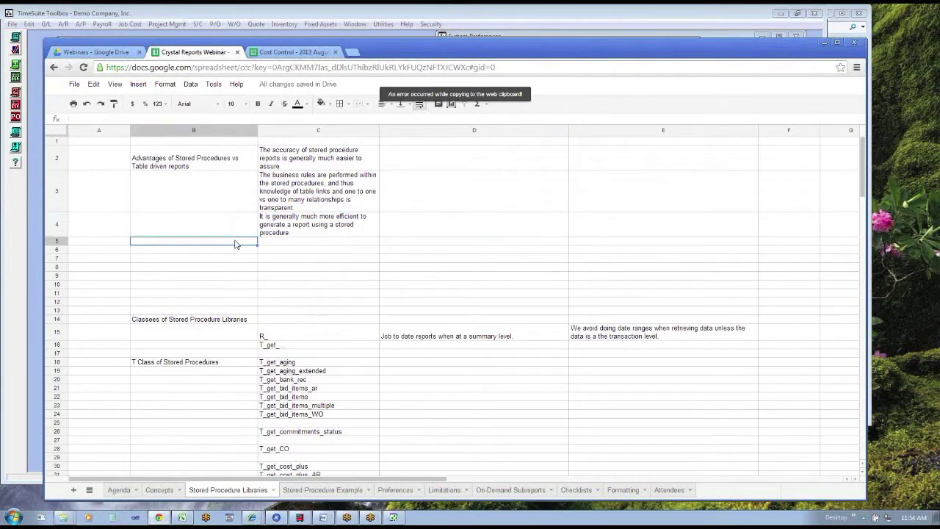
Step: Copy the three advantage sentences in C2:C4 into column D, starting at D2
left_click(289, 227)
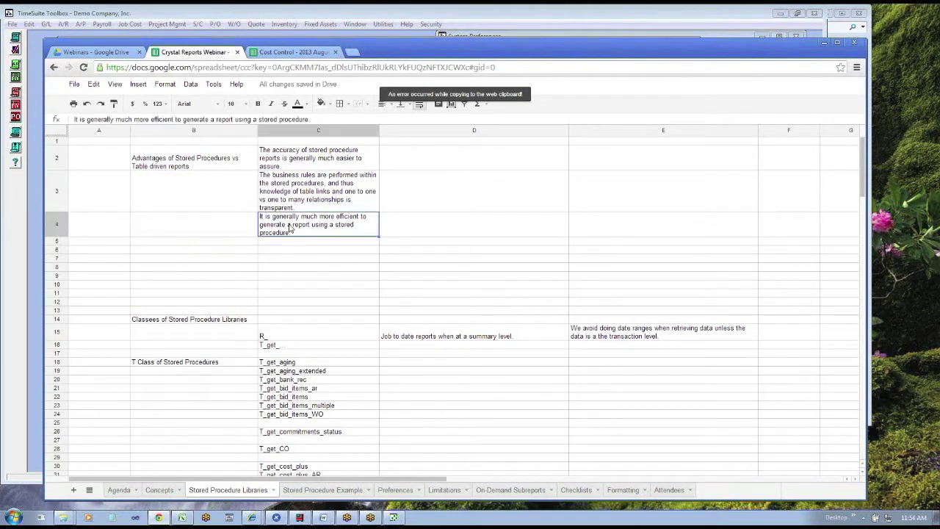
key("Up")
key("Up")
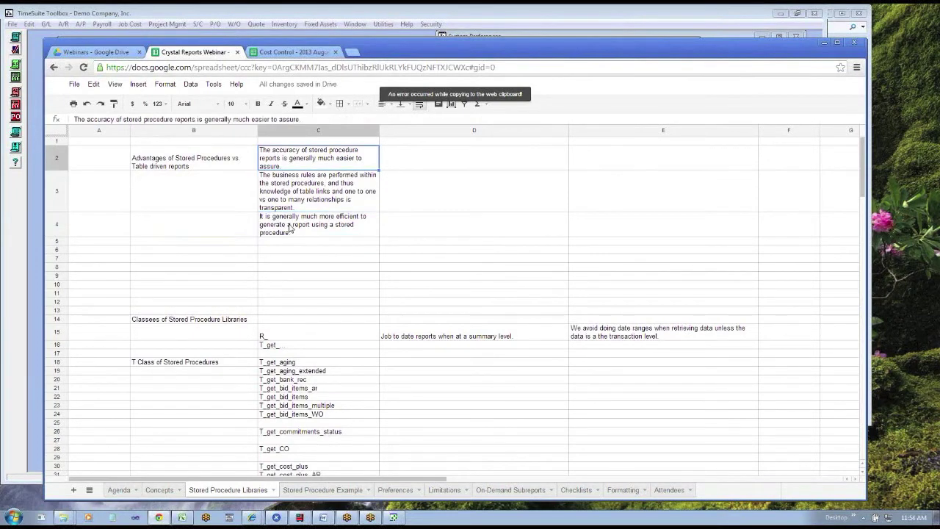
key("Down")
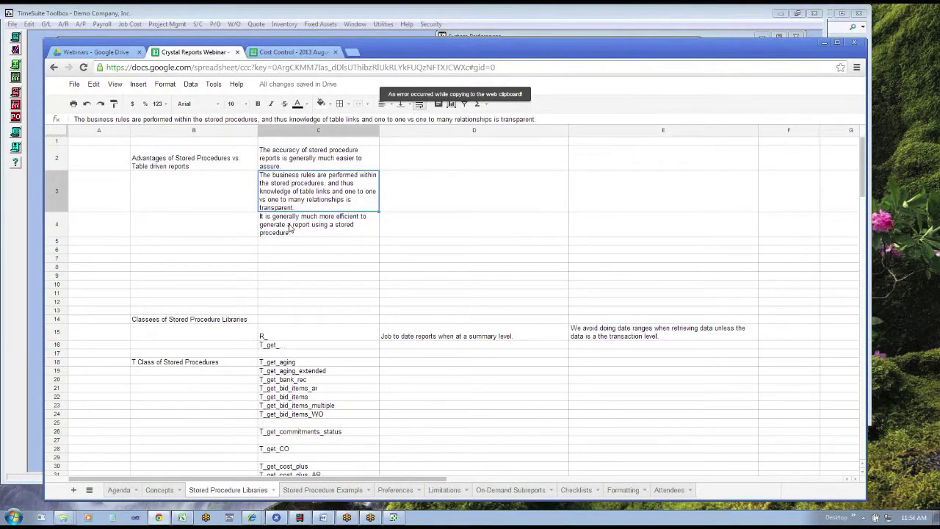
key("Down")
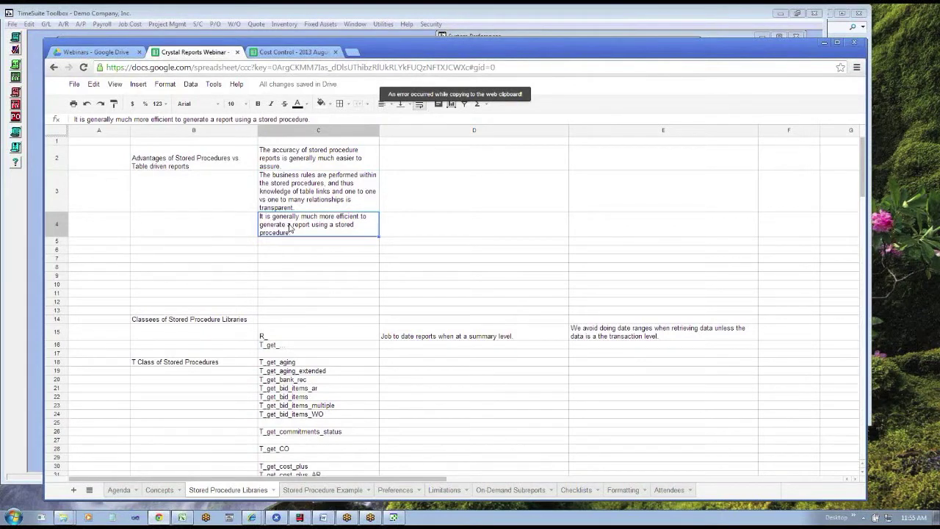
key("Up")
key("Up")
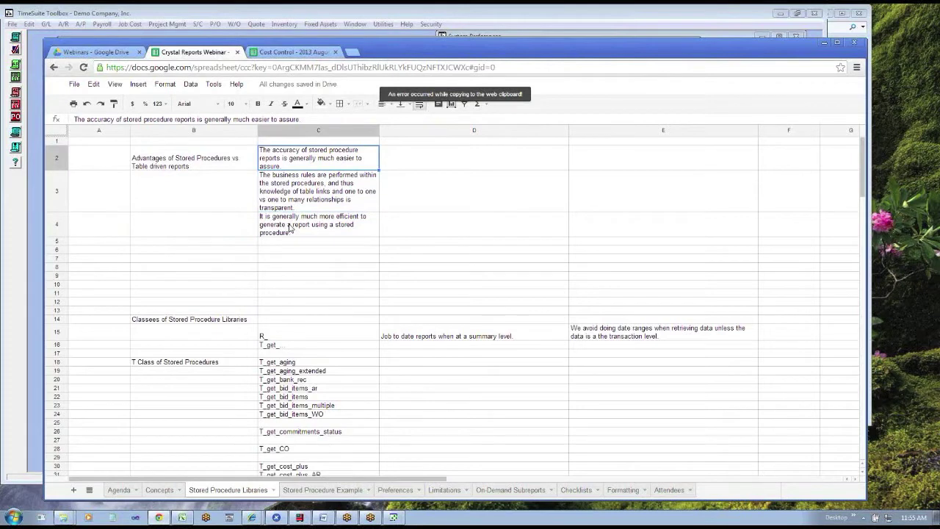
key("shift+Down")
key("shift+Down")
key("ctrl+c")
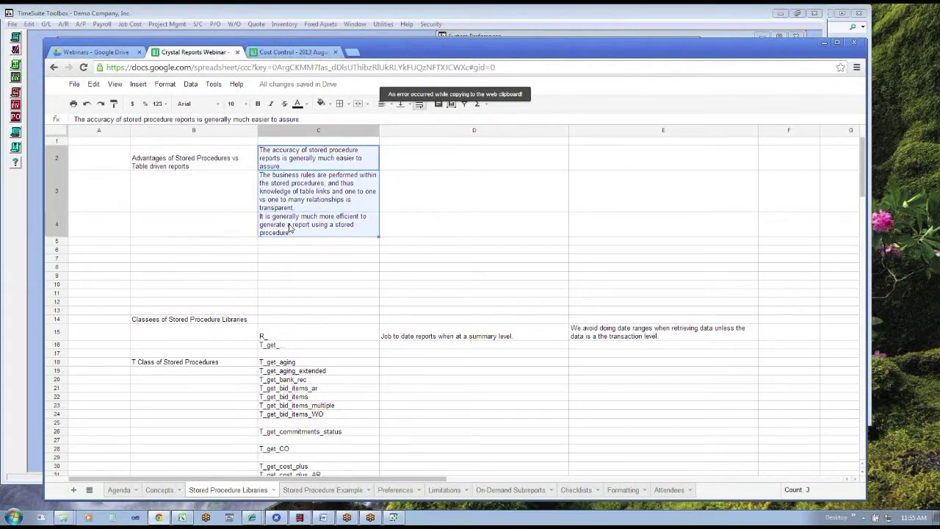
key("Right")
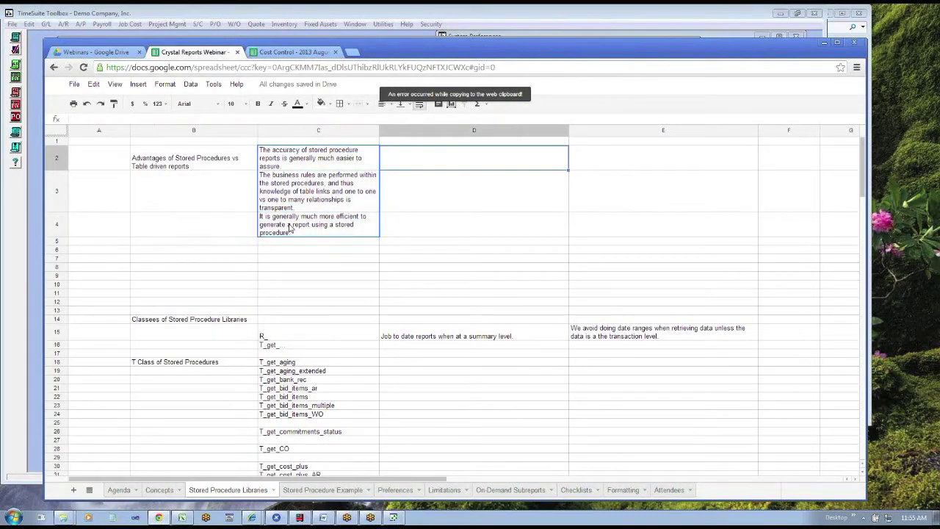
key("ctrl+v")
Step: Replace the first two advantage sentences in column C with the labels "Accuracy" in C2 and "Complexity" in C3
key("Left")
type("Accuracy")
key("Return")
type("Com")
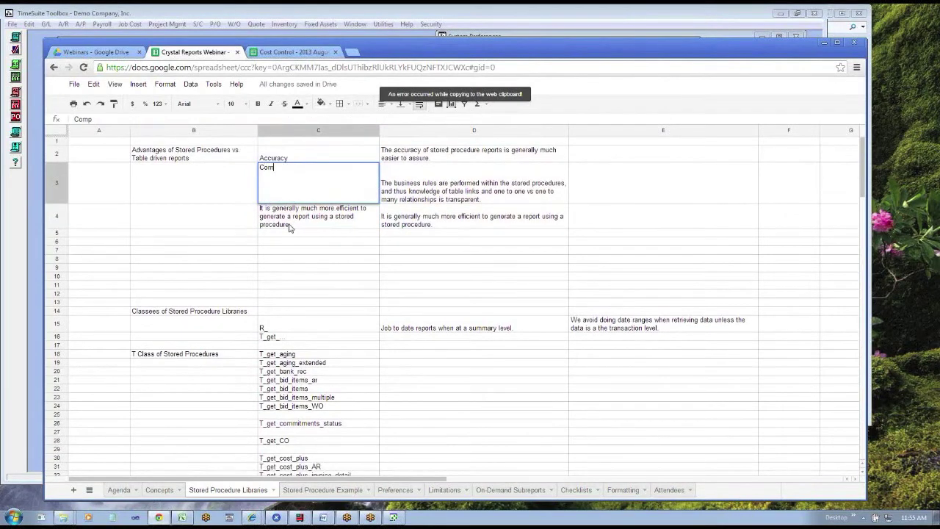
type("plexity")
key("Return")
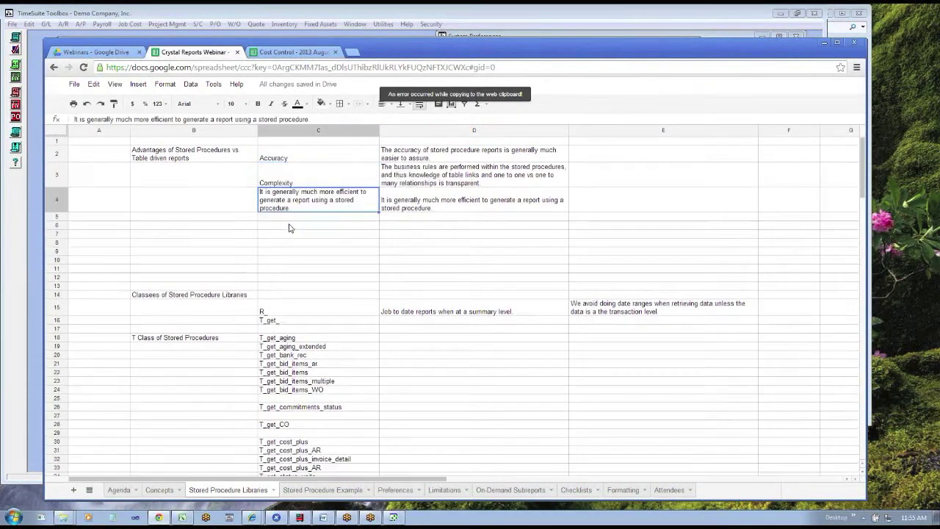
Step: Replace the third advantage sentence in C4 with the label "Efficiency"
key("Up")
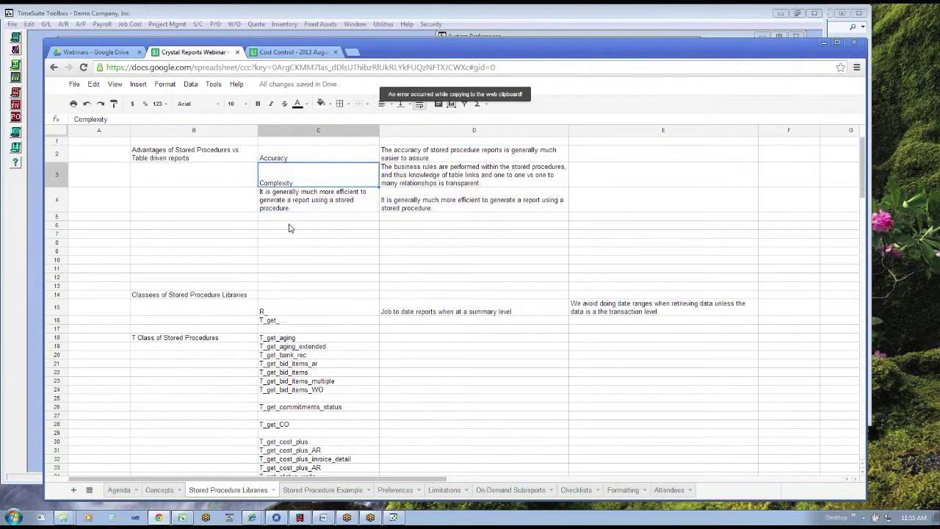
key("Down")
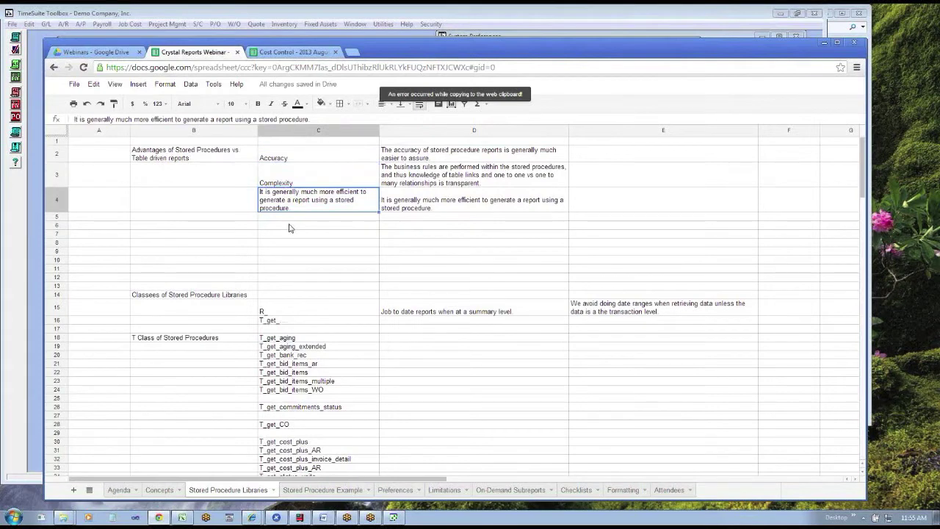
type("Efficiency")
key("Return")
key("Up")
key("Up")
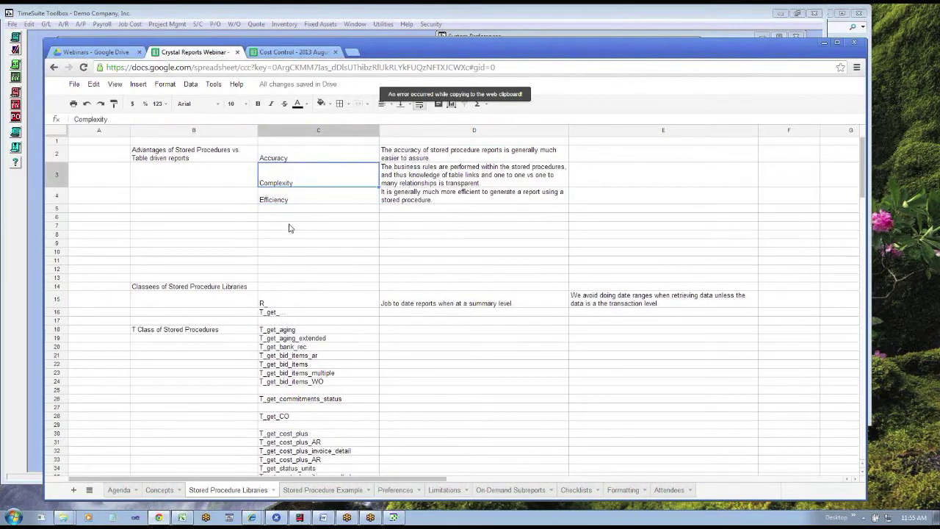
key("Left")
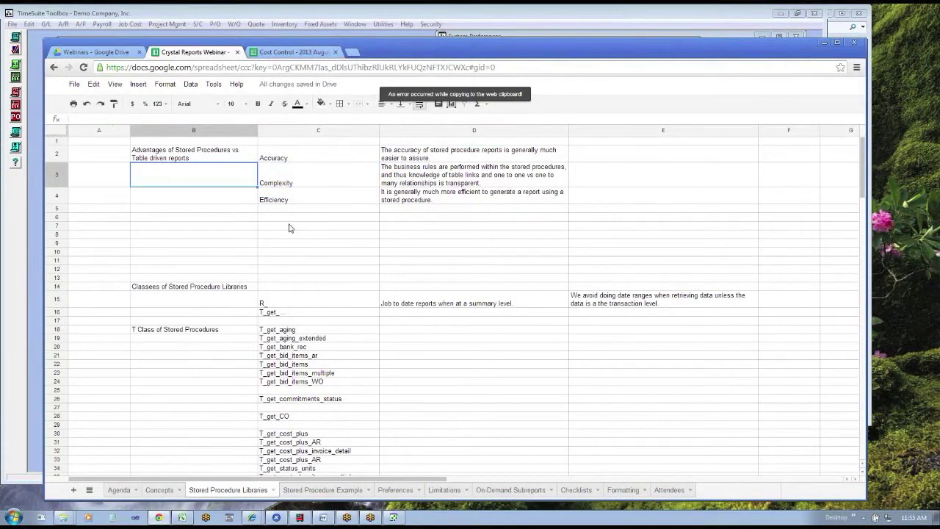
key("Down")
key("Down")
key("Right")
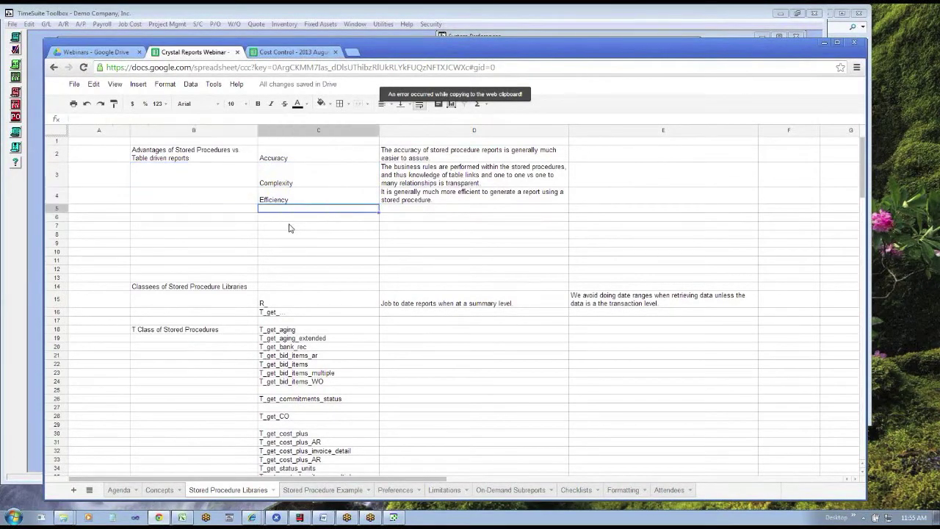
type("Stand")
key("BackSpace")
key("BackSpace")
key("BackSpace")
key("BackSpace")
key("BackSpace")
key("Left")
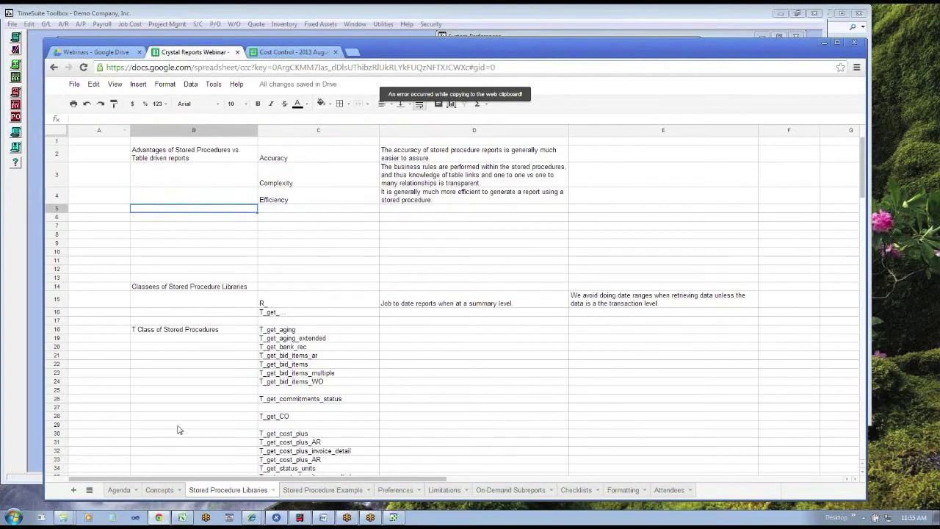
Step: On the Agenda sheet, reword the B4 question to read "What are some of the Stored Procedures that are available for developing reports."
left_click(121, 490)
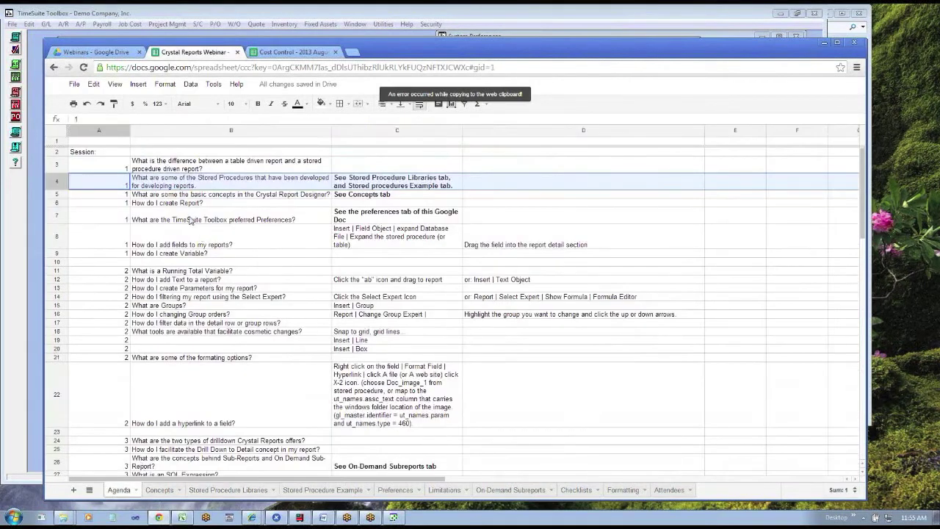
left_click(186, 197)
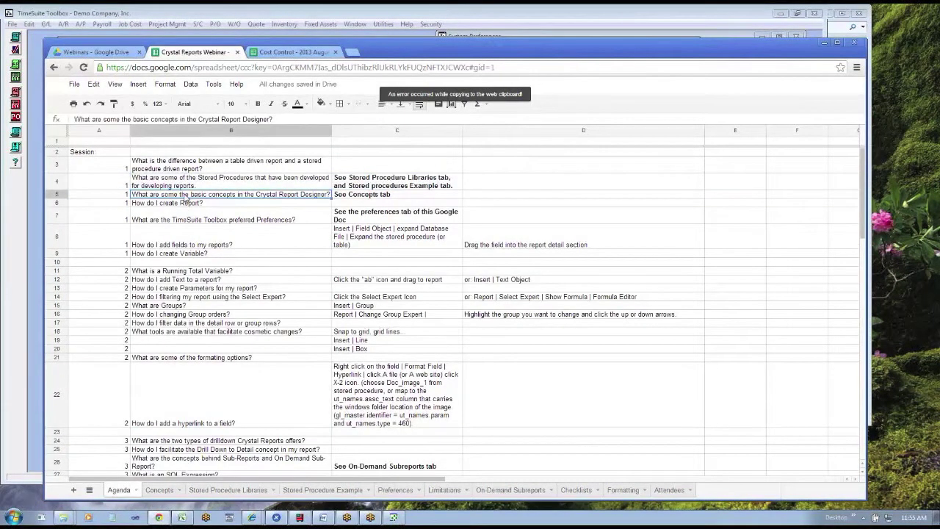
key("Up")
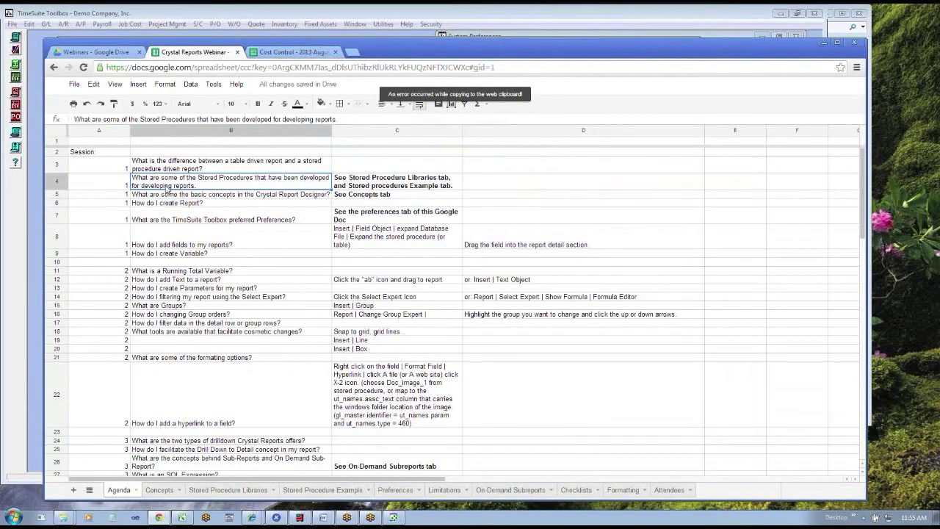
double_click(261, 185)
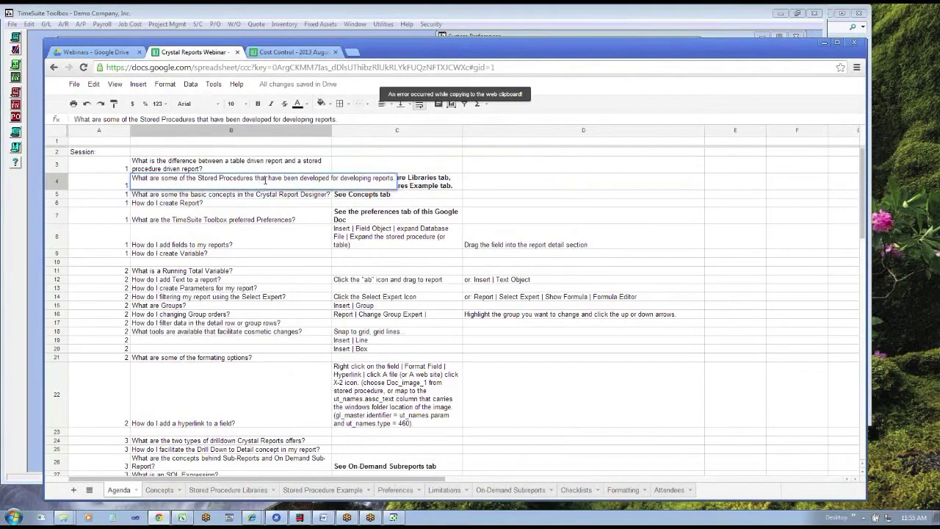
left_click_drag(268, 178, 329, 178)
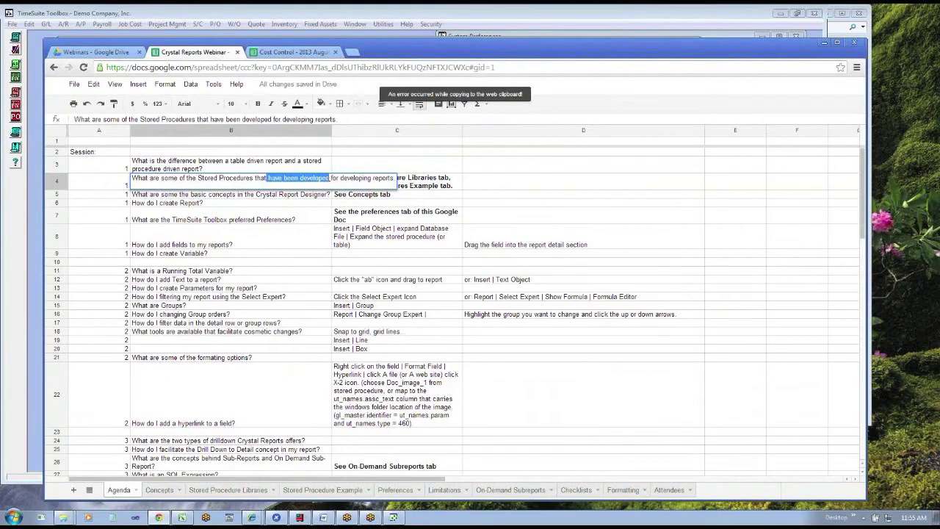
type("are a")
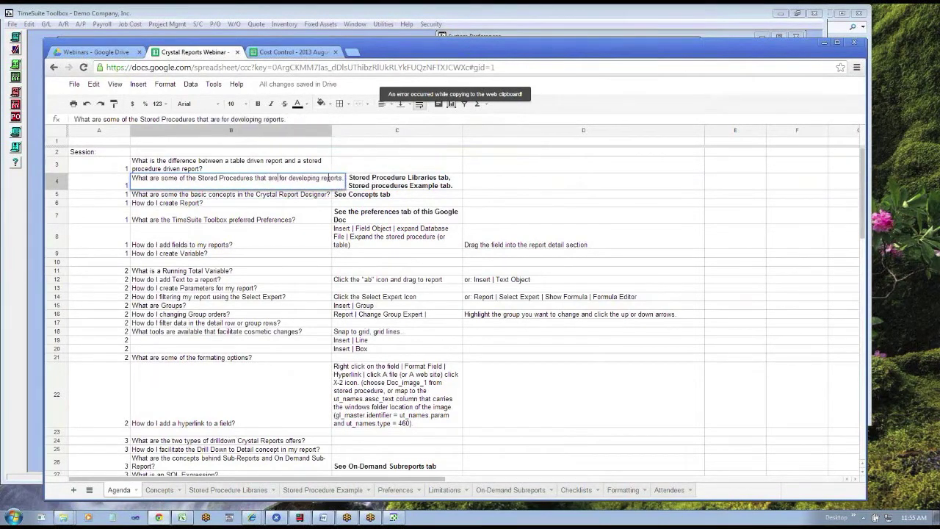
type("vailable")
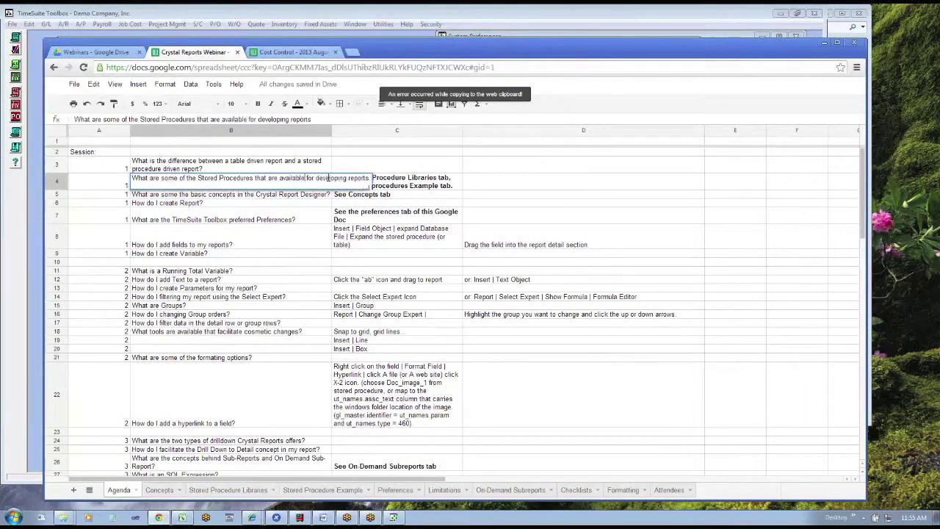
left_click(294, 219)
left_click(291, 186)
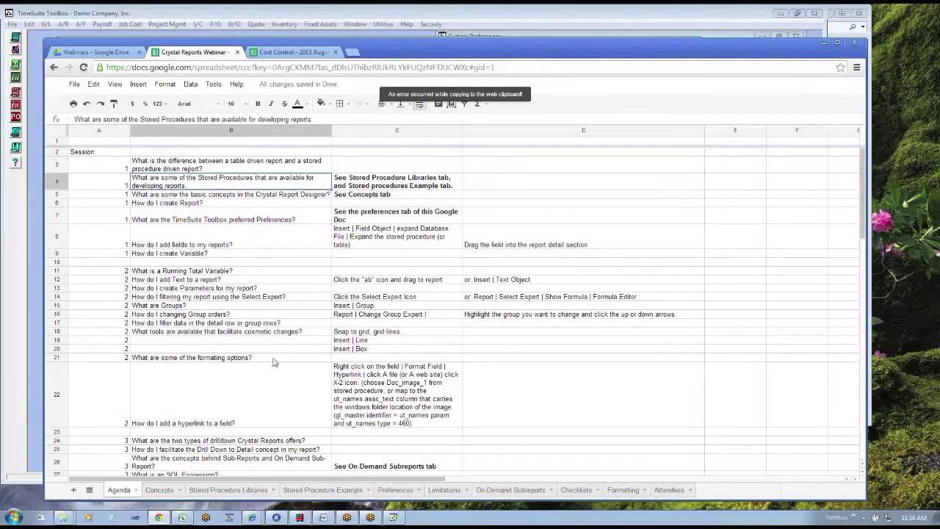
Step: Delete the empty rows 6 to 11 below the advantages on the Stored Procedure Libraries sheet
left_click(207, 492)
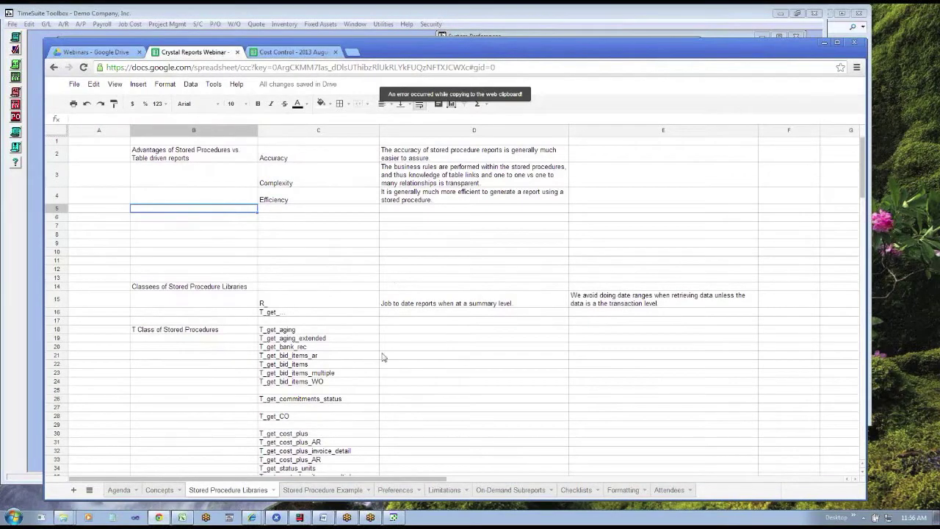
left_click(332, 487)
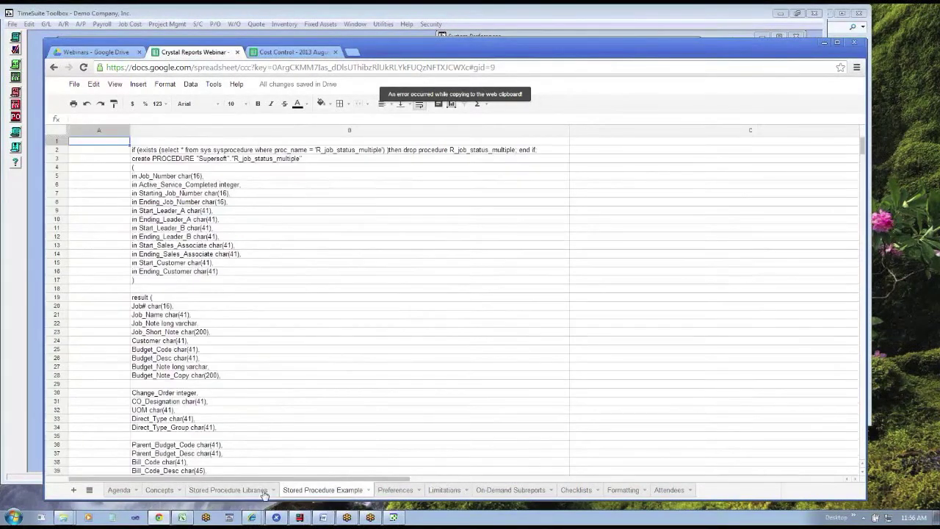
left_click(241, 496)
left_click(237, 329)
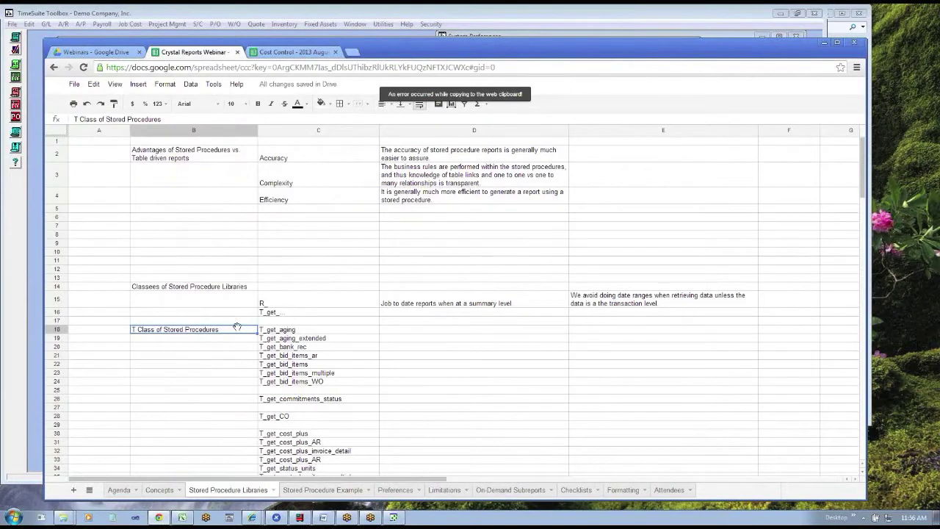
left_click(63, 217)
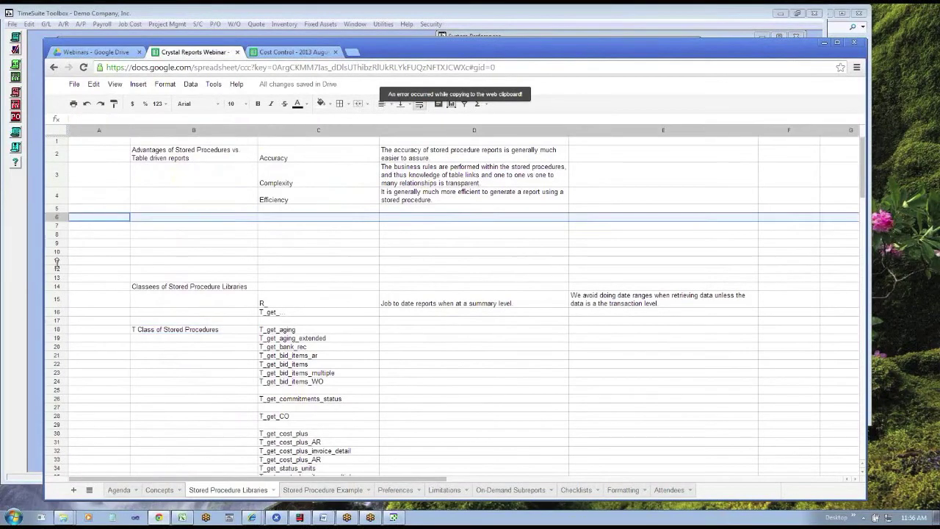
left_click(56, 261, "shift")
right_click(56, 260)
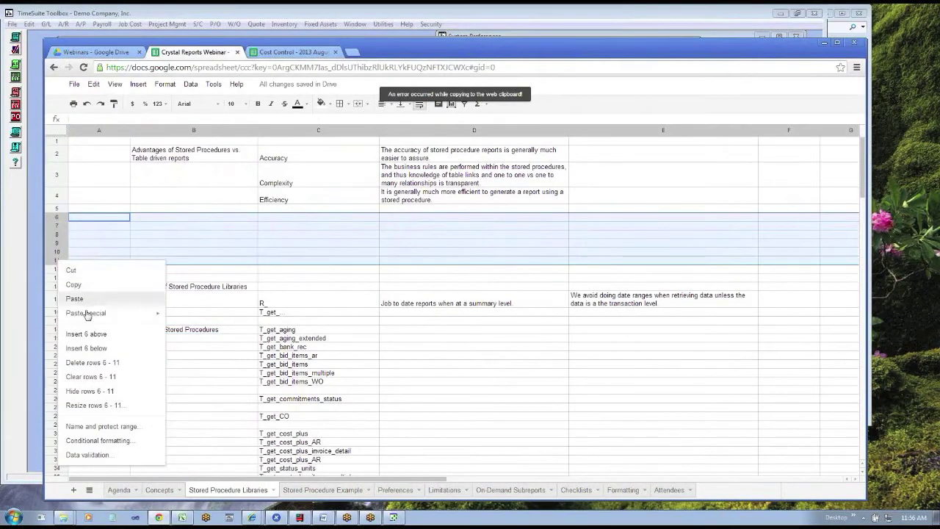
left_click(88, 362)
Step: Examine the T_get procedures in column C and return to the R_ class entry in C9
left_click(300, 247)
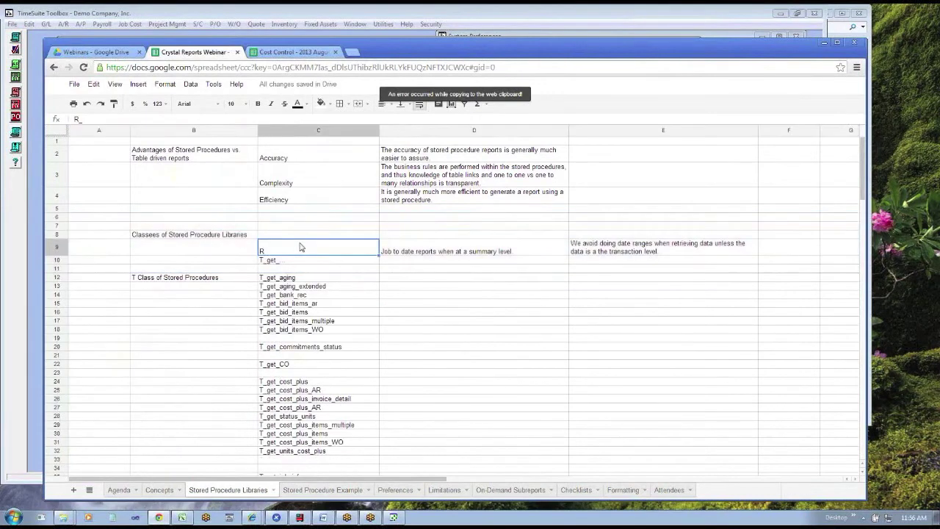
key("Down")
key("Down")
key("Down")
key("Down")
key("Down")
key("Down")
key("Down")
key("Down")
key("Down")
key("Down")
key("Down")
key("Down")
key("Down")
key("Down")
key("Down")
key("Down")
key("Down")
key("Down")
key("Down")
key("Down")
key("Down")
key("Down")
key("Down")
key("Down")
key("Down")
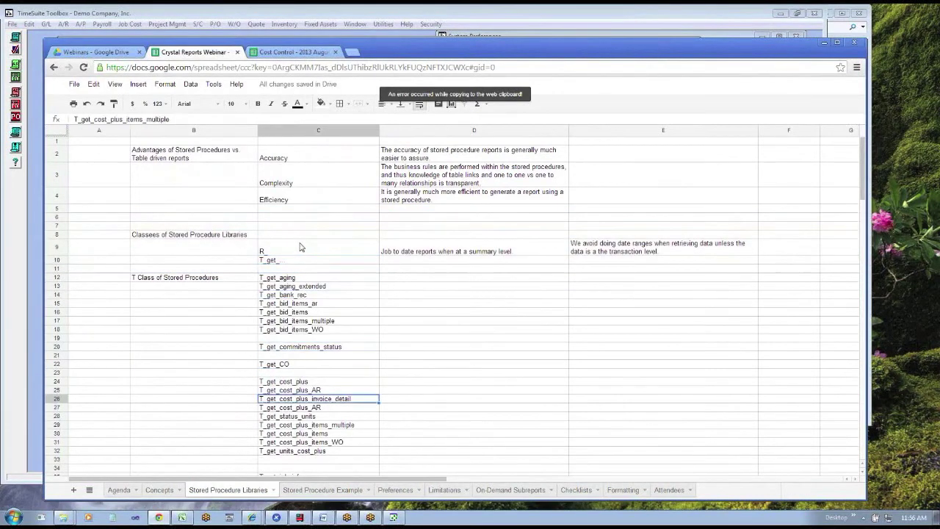
key("Up")
key("Up")
key("Up")
key("Up")
key("Up")
key("Up")
key("Up")
key("Up")
key("Up")
key("Up")
key("Up")
key("Up")
key("Up")
key("Up")
key("Up")
key("Up")
key("Up")
key("Up")
key("Up")
key("Up")
key("Up")
key("Up")
key("Up")
key("Up")
key("Up")
key("Up")
key("Up")
key("Up")
key("Up")
key("Up")
key("Up")
key("Up")
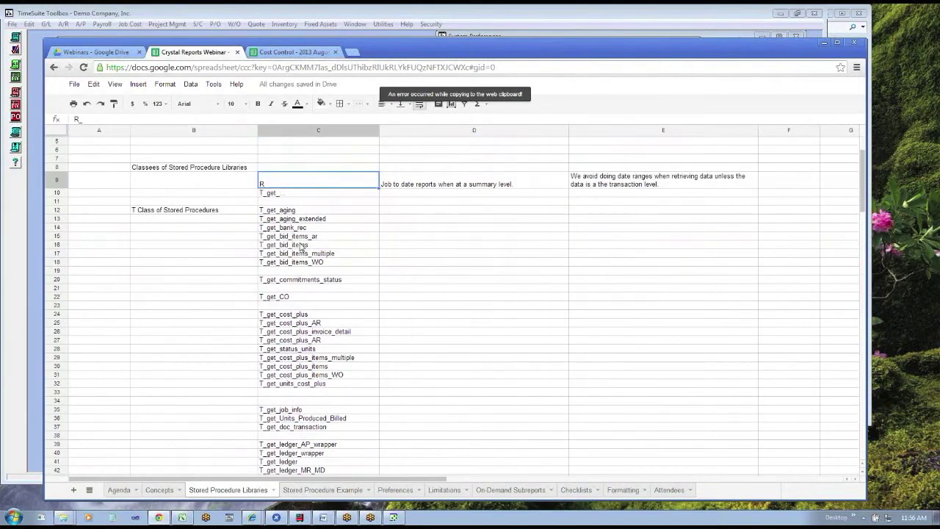
Step: Go through the stored procedure list and delete the surplus blank row 33 below T_get_units_cost_plus
left_click(169, 169)
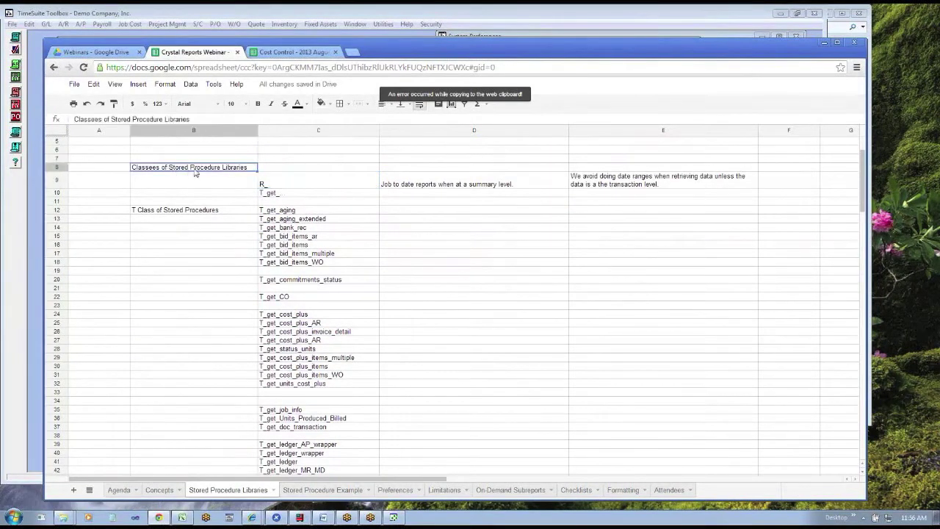
left_click(288, 186)
key("Down")
key("Down")
key("Down")
key("Down")
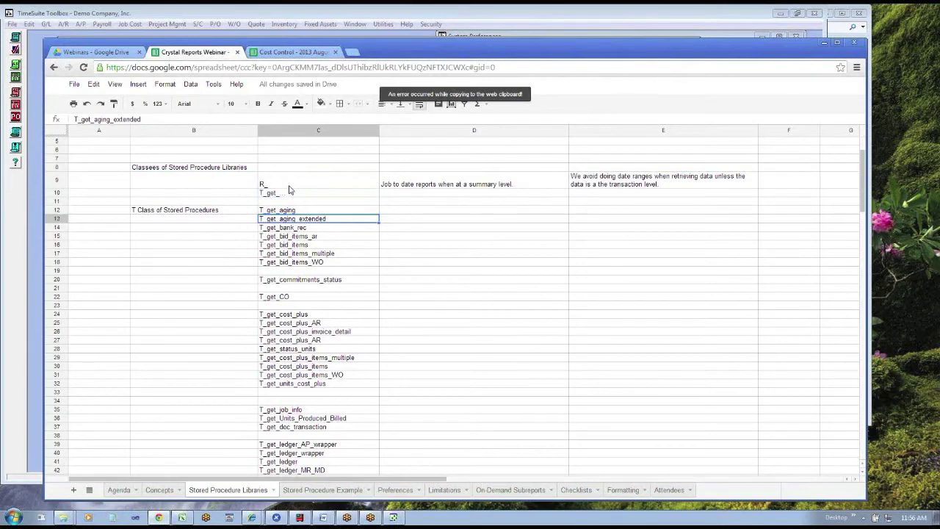
key("Down")
key("Down")
key("Down")
key("Down")
key("Down")
key("Down")
key("Down")
key("Down")
key("Down")
key("Down")
key("Down")
key("Down")
key("Down")
key("Down")
key("Down")
key("Down")
key("Down")
key("Down")
key("Down")
key("Down")
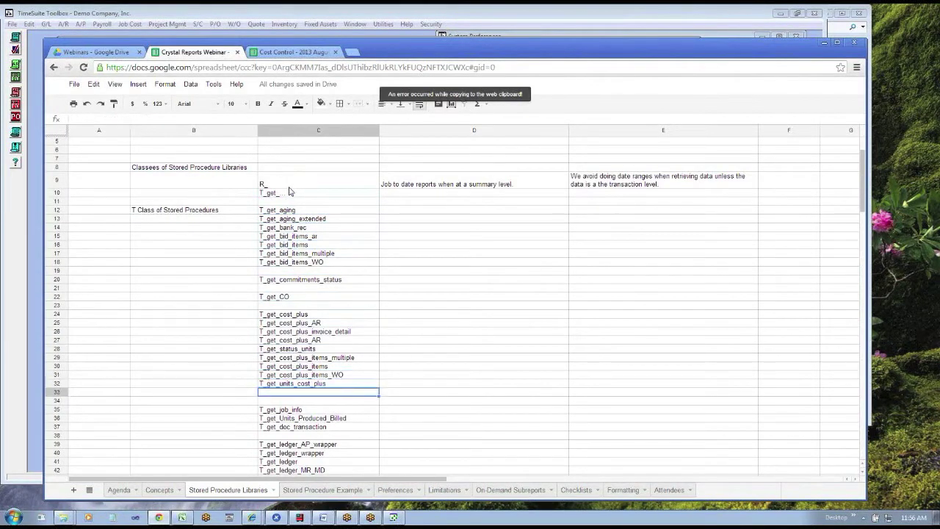
right_click(63, 391)
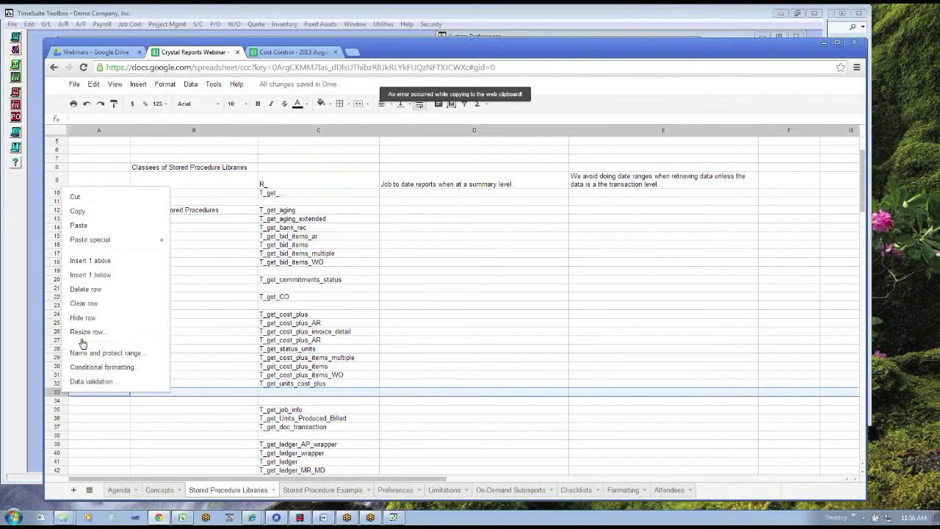
left_click(86, 290)
Step: Review the procedure names in column C from T_get_status_units through the job, document and ledger entries
left_click(369, 350)
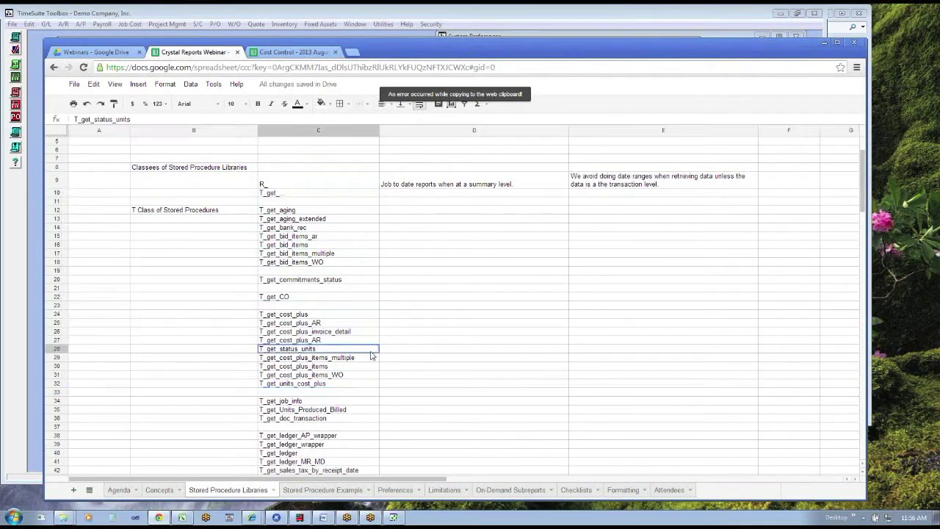
key("Down")
key("Down")
key("Down")
key("Down")
key("Down")
key("Down")
key("Down")
key("Down")
key("Down")
key("Down")
key("Down")
key("Down")
key("Down")
key("Down")
key("Up")
key("Up")
key("Up")
key("Up")
key("Up")
key("Up")
key("Up")
key("Up")
key("Up")
key("Up")
key("Up")
key("Up")
key("Up")
key("Up")
key("Up")
key("Up")
key("Up")
key("Up")
key("Up")
key("Up")
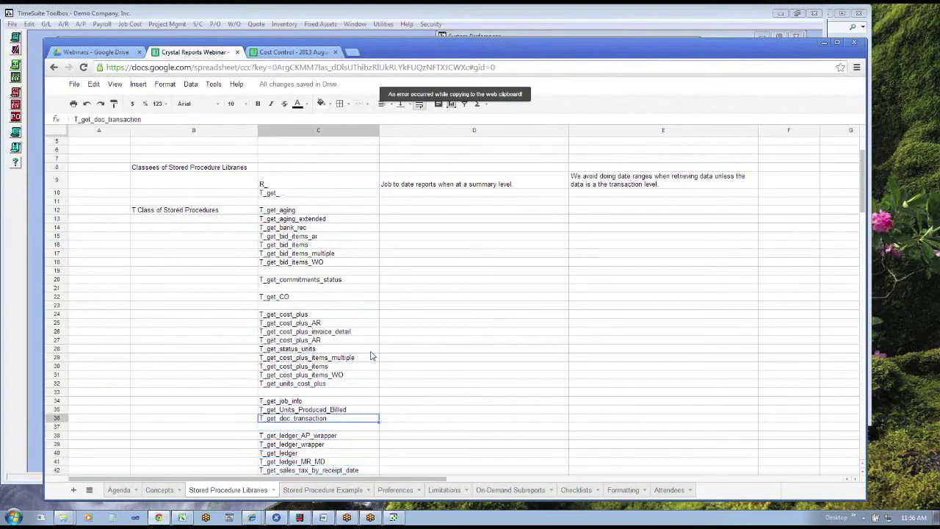
Step: Try to reword the R_ class description in D9 as "Reports when at a summary level."
key("Up")
key("Up")
key("Up")
key("Up")
key("Up")
key("Up")
key("Up")
key("Up")
key("Up")
key("Up")
key("Up")
key("Up")
key("Up")
key("Right")
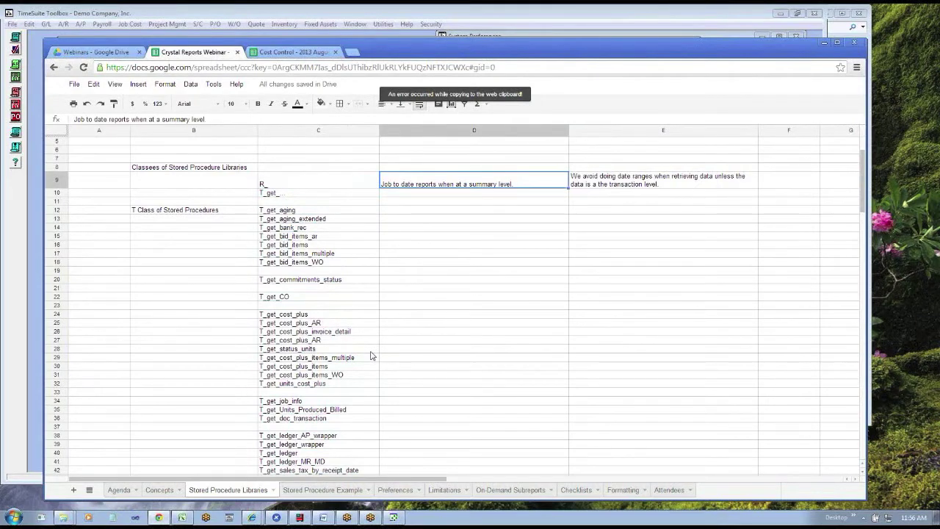
key("Return")
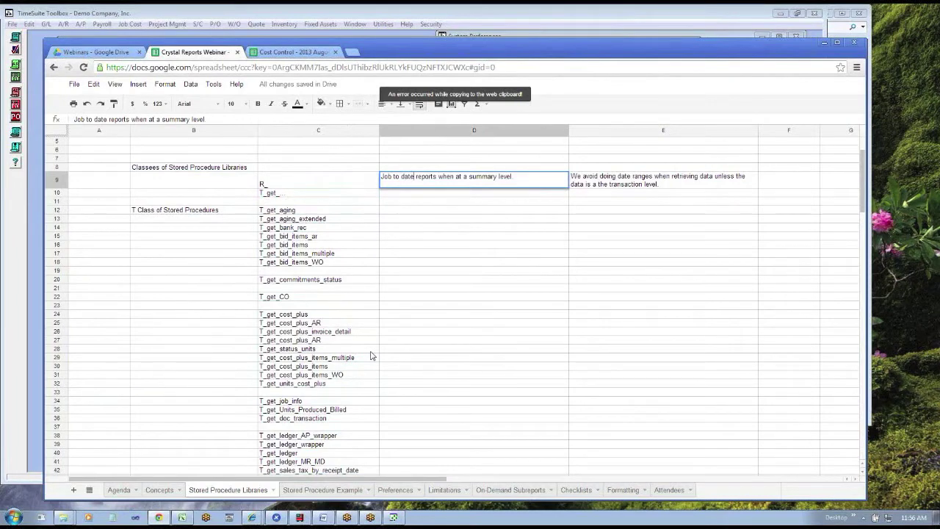
key("BackSpace")
key("BackSpace")
key("BackSpace")
key("BackSpace")
key("BackSpace")
key("BackSpace")
key("BackSpace")
key("BackSpace")
key("BackSpace")
key("BackSpace")
key("BackSpace")
key("BackSpace")
key("BackSpace")
type("R")
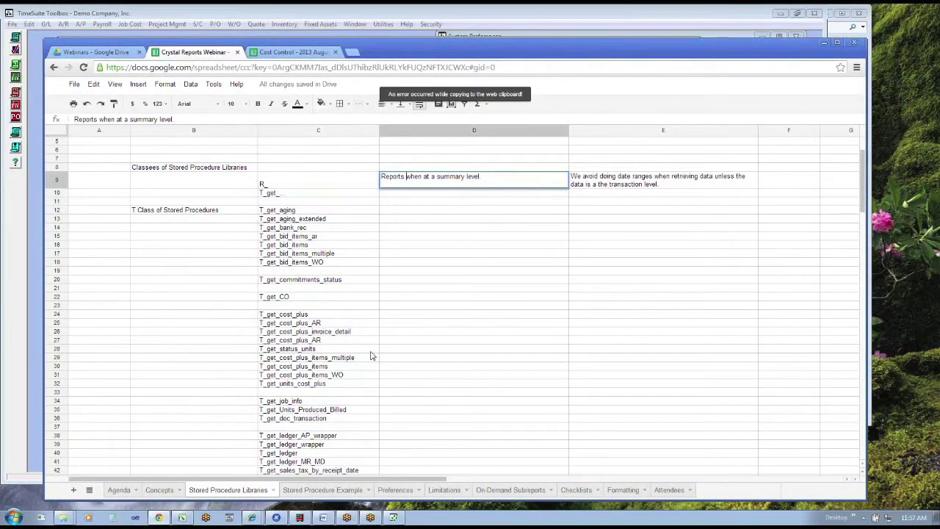
key("Escape")
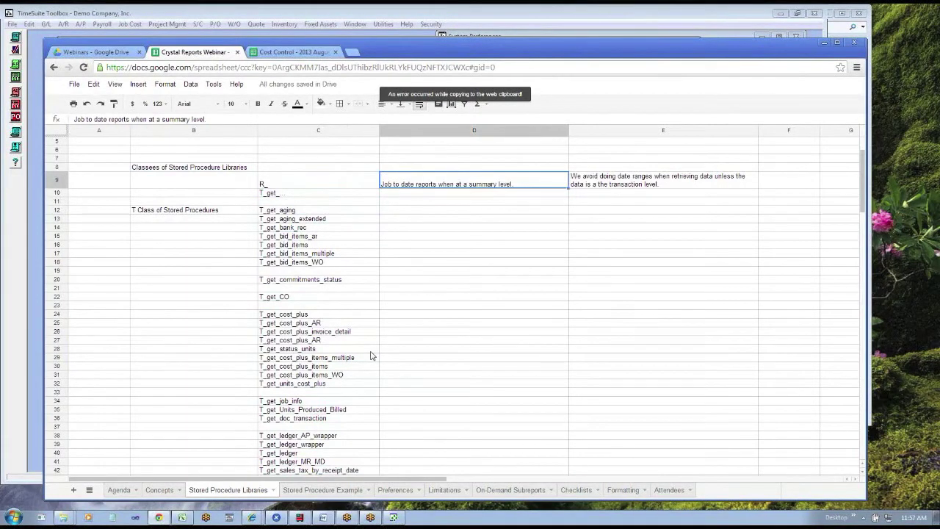
key("F2")
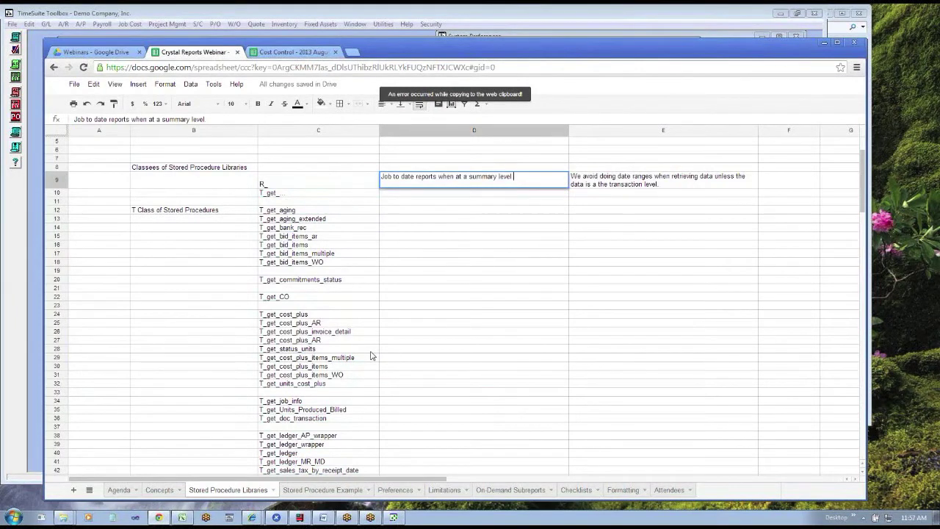
key("Return")
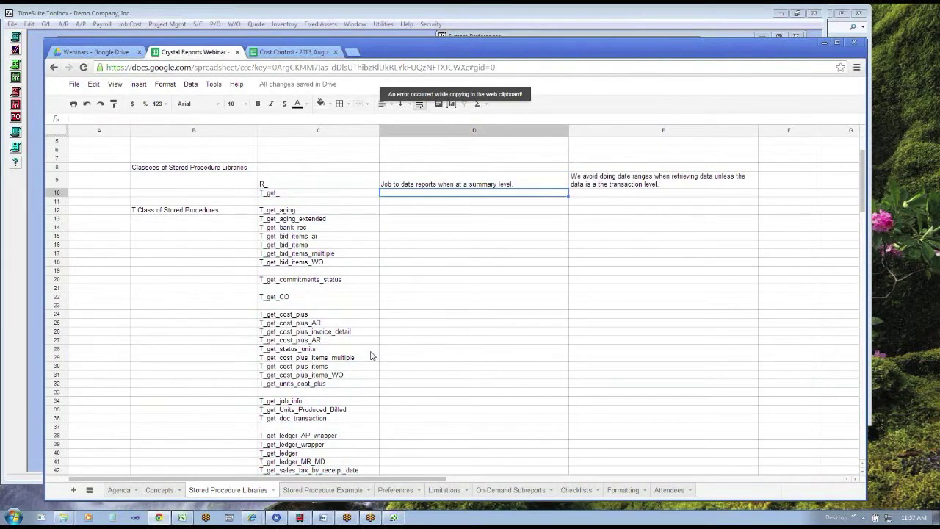
Step: Review the R_ class description in D9 and the date range note beside it in E9
key("Up")
key("Right")
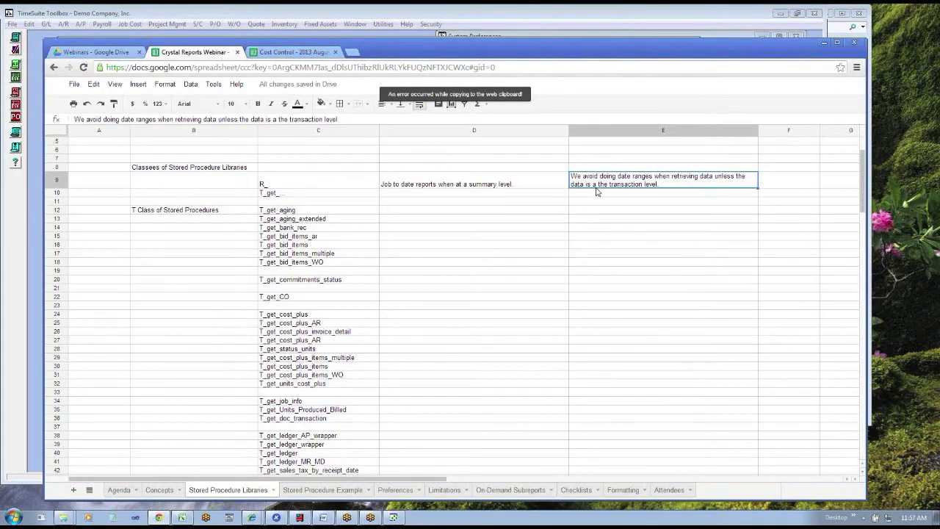
left_click(661, 196)
left_click(515, 195)
key("Up")
key("Left")
key("Right")
key("Right")
key("Left")
key("Down")
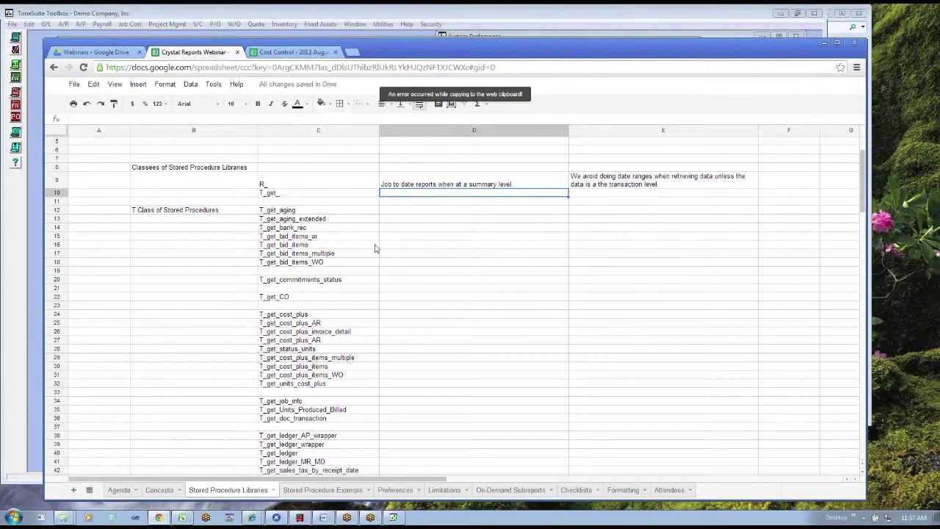
left_click(402, 205)
key("Up")
key("Left")
key("Right")
key("Right")
key("Left")
Step: Look through the T class stored procedures from T_get_aging past the cost plus entries, moving along column D
key("Down")
key("Down")
key("Down")
key("Down")
key("Down")
key("Down")
key("Down")
key("Down")
key("Down")
key("Down")
key("Down")
key("Down")
key("Down")
key("Down")
key("Down")
key("Down")
key("Down")
key("Down")
key("Down")
key("Down")
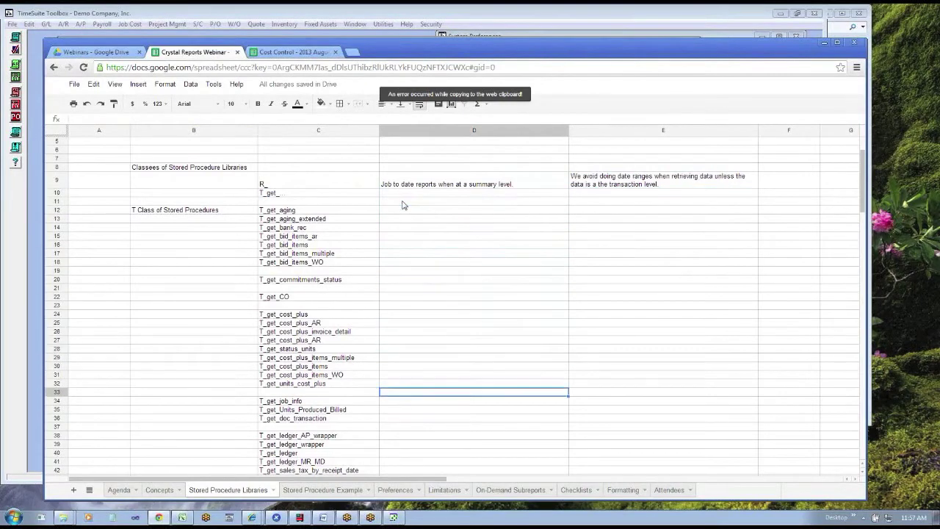
key("Up")
key("Up")
key("Up")
key("Up")
key("Up")
key("Up")
key("Up")
key("Up")
key("Up")
key("Up")
key("Up")
key("Up")
key("Up")
key("Up")
key("Up")
key("Up")
key("Up")
key("Up")
key("Up")
key("Up")
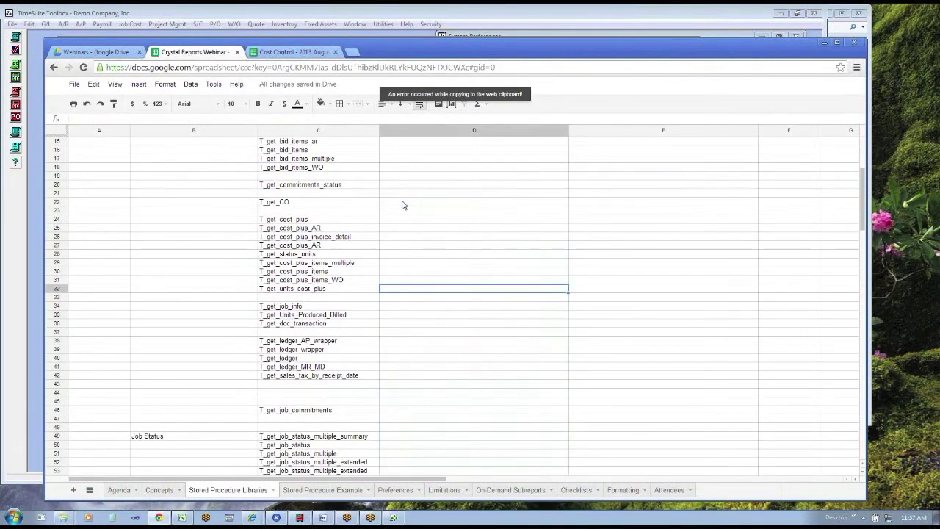
key("Down")
key("Down")
key("Down")
key("Down")
key("Down")
key("Down")
key("Down")
key("Down")
key("Down")
key("Down")
key("Down")
key("Down")
key("Down")
key("Down")
key("Down")
key("Down")
key("Down")
key("Down")
key("Down")
key("Down")
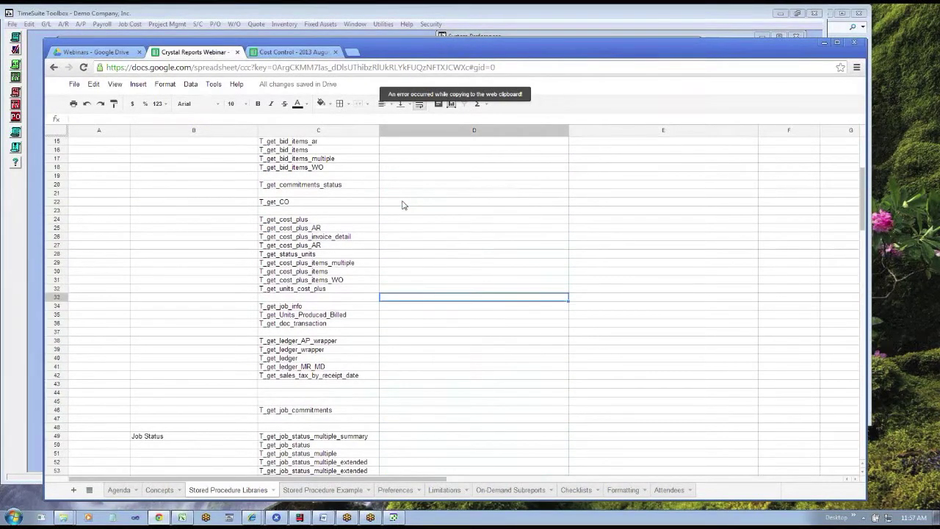
Step: Examine the Job Status procedures down to T_get_job_status_period in row 55
key("Up")
key("Up")
key("Up")
key("Up")
key("Up")
key("Up")
key("Up")
key("Up")
key("Up")
key("Up")
key("Up")
key("Up")
key("Up")
key("Up")
key("Up")
key("Up")
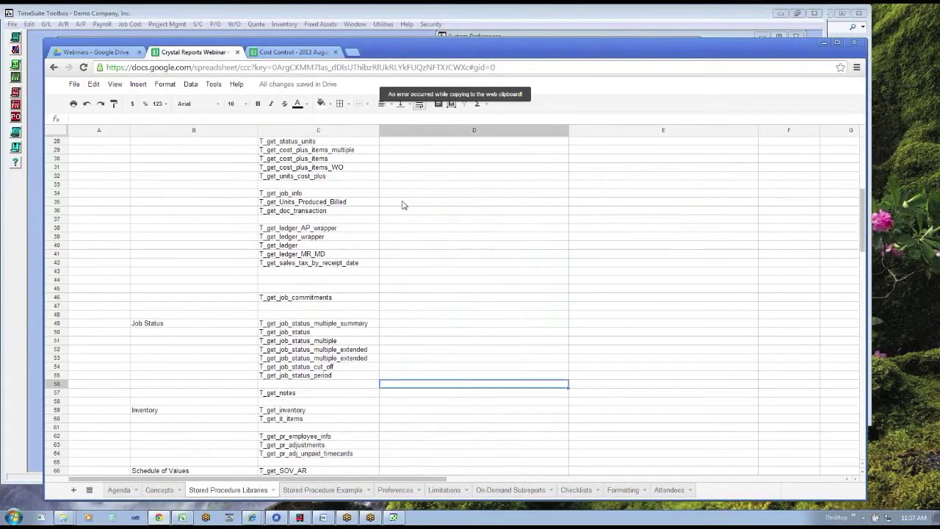
key("Down")
key("Down")
key("Down")
key("Down")
key("Down")
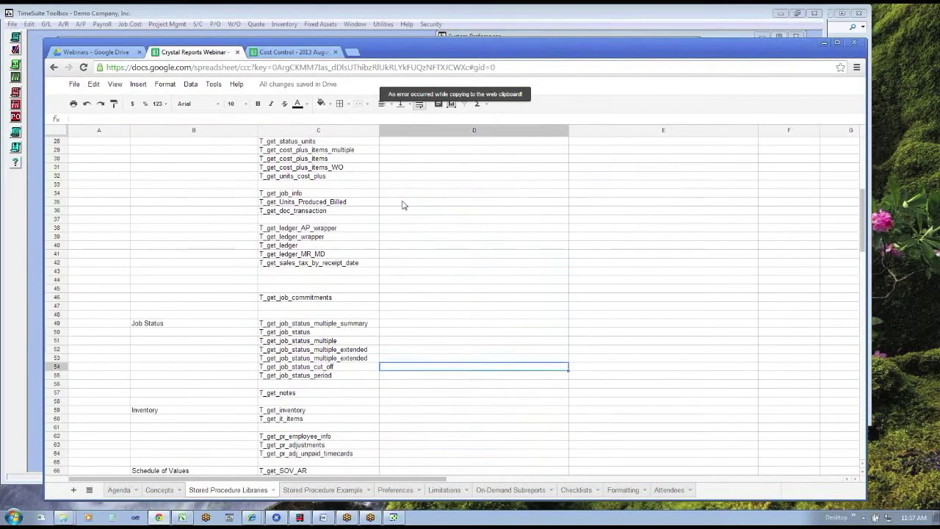
key("Left")
key("Down")
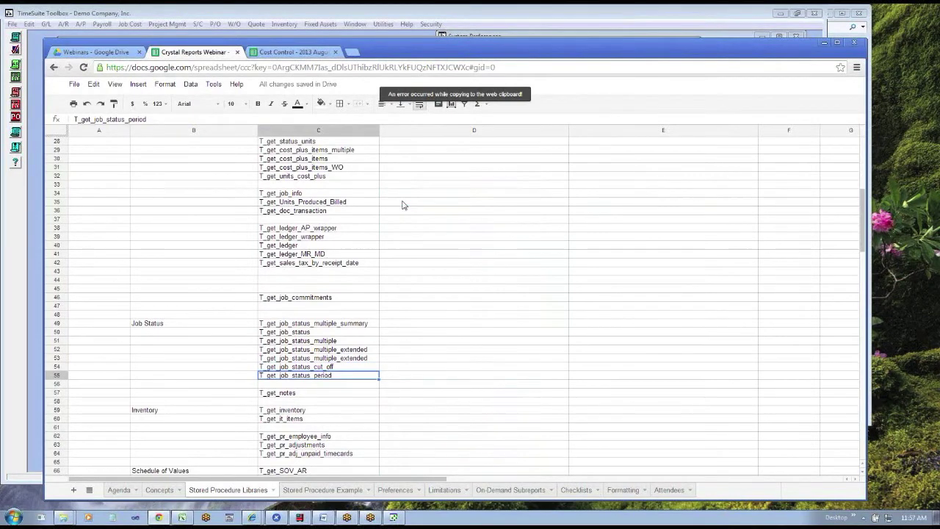
key("Right")
key("Left")
key("Right")
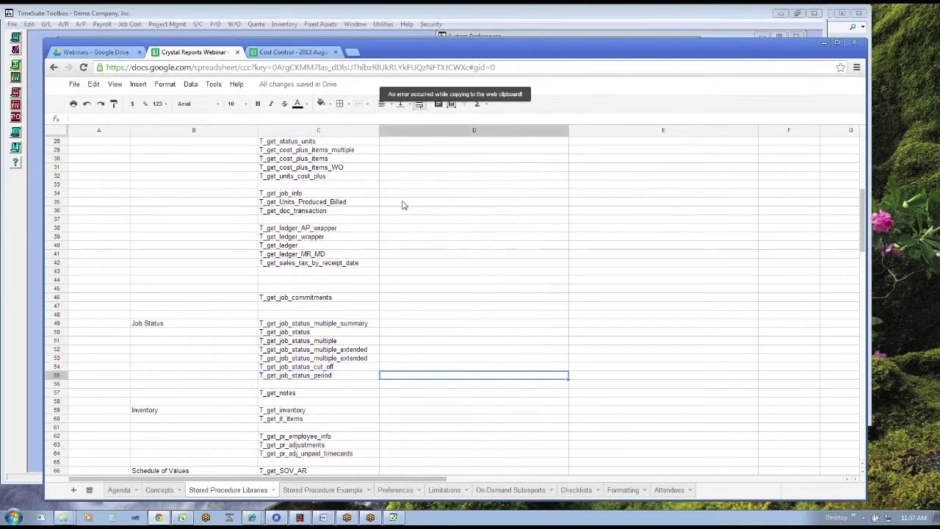
Step: Go back up the T class list and review the entries down to row 47 below T_get_job_commitments
key("Page_Up")
key("Down")
key("Down")
key("Down")
key("Down")
key("Down")
key("Down")
key("Down")
key("Down")
key("Down")
key("Down")
key("Down")
key("Down")
key("Down")
key("Down")
key("Down")
key("Down")
key("Down")
key("Down")
key("Down")
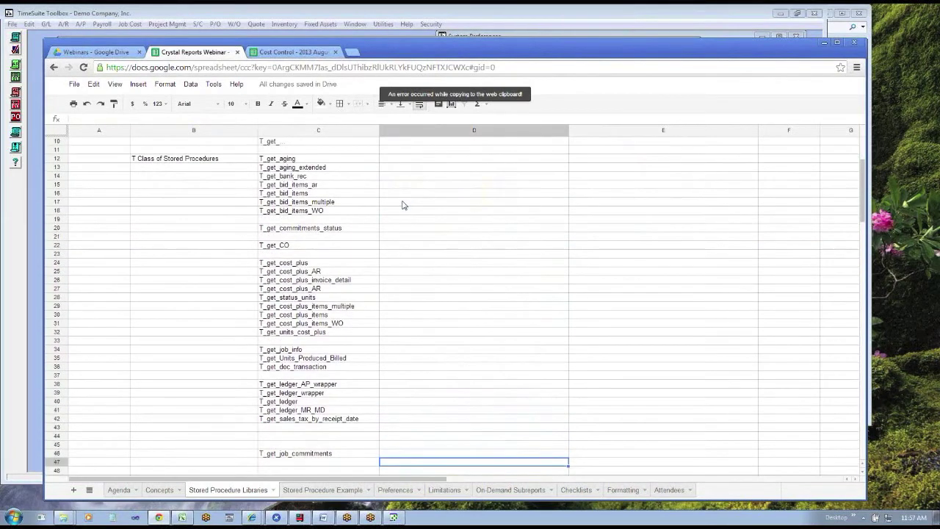
Step: Review the T class stored procedures again, from the class descriptions down to T_get_sales_tax_by_receipt_date in row 42
key("Up")
key("Up")
key("Up")
key("Up")
key("Up")
key("Up")
key("Up")
key("Up")
key("Up")
key("Up")
key("Up")
key("Up")
key("Up")
key("Up")
key("Up")
key("Up")
key("Up")
key("Up")
key("Up")
key("Up")
key("Down")
key("Down")
key("Down")
key("Down")
key("Down")
key("Down")
key("Down")
key("Down")
key("Down")
key("Down")
key("Down")
key("Down")
key("Down")
key("Down")
key("Down")
key("Down")
key("Down")
key("Down")
key("Down")
key("Down")
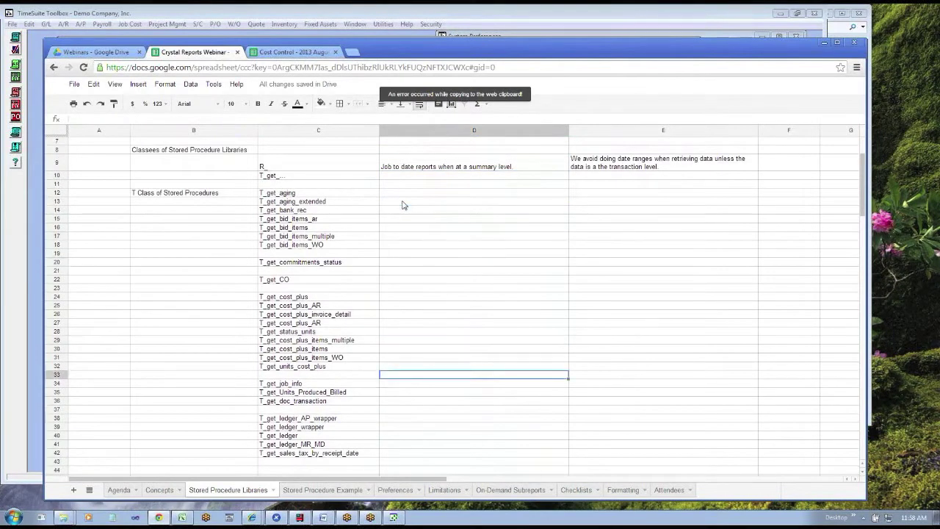
key("Down")
key("Down")
key("Down")
key("Down")
key("Down")
key("Down")
key("Down")
key("Down")
key("Down")
key("Down")
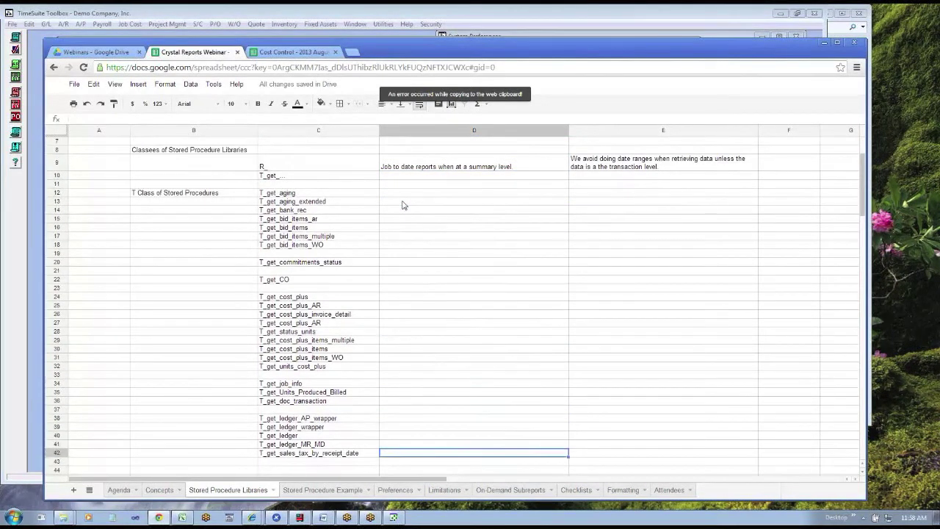
Step: Look down column C through the remaining stored procedure groups to the end of the R_ report class list
key("Left")
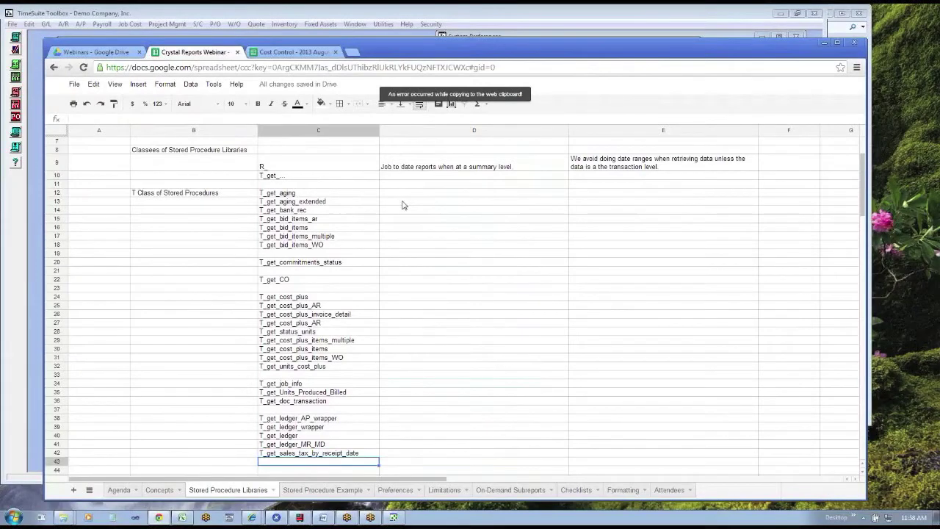
key("Down")
key("Down")
key("Down")
key("Down")
key("Down")
key("Down")
key("Down")
key("Down")
key("Down")
key("Down")
key("Down")
key("Down")
key("Down")
key("Down")
key("Down")
key("Down")
key("Down")
key("Down")
key("Down")
key("Down")
key("Up")
key("Up")
key("Up")
key("Up")
key("Up")
key("Up")
key("Up")
key("Up")
key("Up")
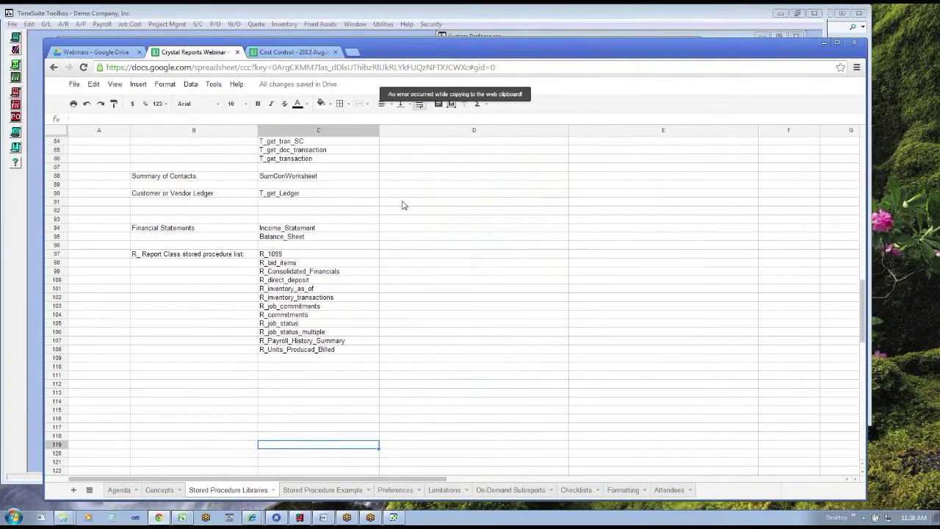
Step: Copy the "R_ Report Class stored procedure list" heading from B97 into D8, beside the stored procedure classes heading
key("Up")
key("Up")
key("Up")
key("Up")
key("Up")
key("Up")
key("Up")
key("Up")
key("Up")
key("Up")
key("Up")
key("Up")
key("Up")
key("Up")
key("Left")
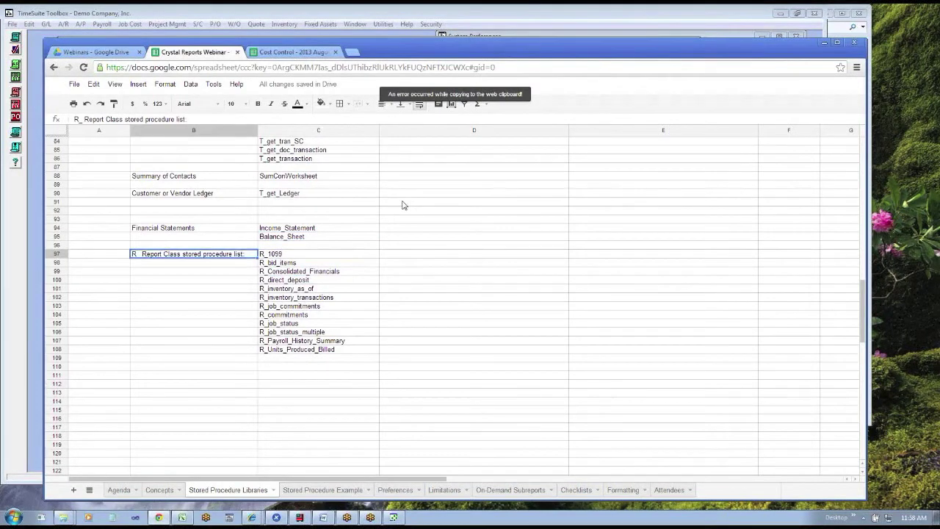
key("Right")
key("Right")
key("Up")
key("Up")
key("Up")
key("Up")
key("Up")
key("Up")
key("Up")
key("Up")
key("Up")
key("Up")
key("Up")
key("Up")
key("Up")
key("Up")
key("Up")
key("Up")
key("Up")
key("Up")
key("Up")
key("Up")
key("Up")
key("Up")
key("Up")
key("Up")
key("Up")
type("R_ Report Class stored procedure list")
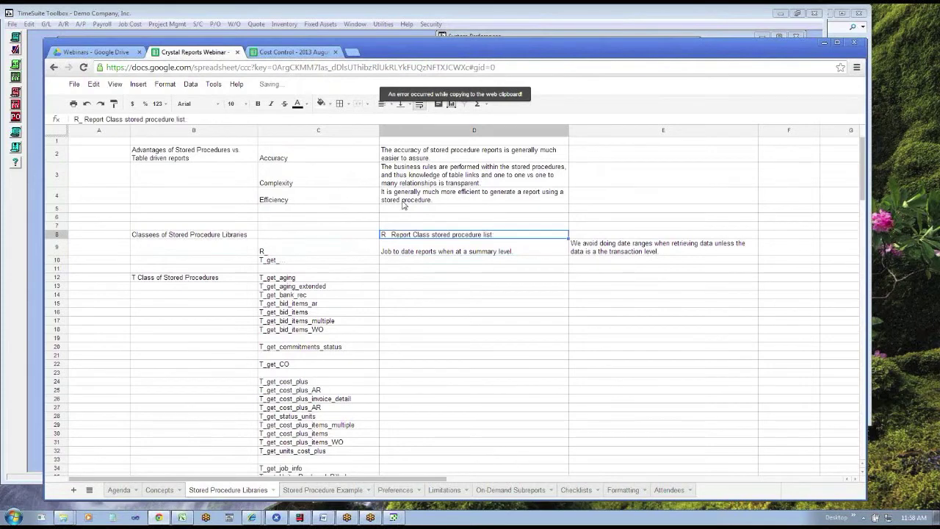
Step: Copy the T_get_ label from C10 into C8, beside the stored procedure classes heading
key("Left")
key("Left")
key("Down")
key("Down")
key("Down")
key("Down")
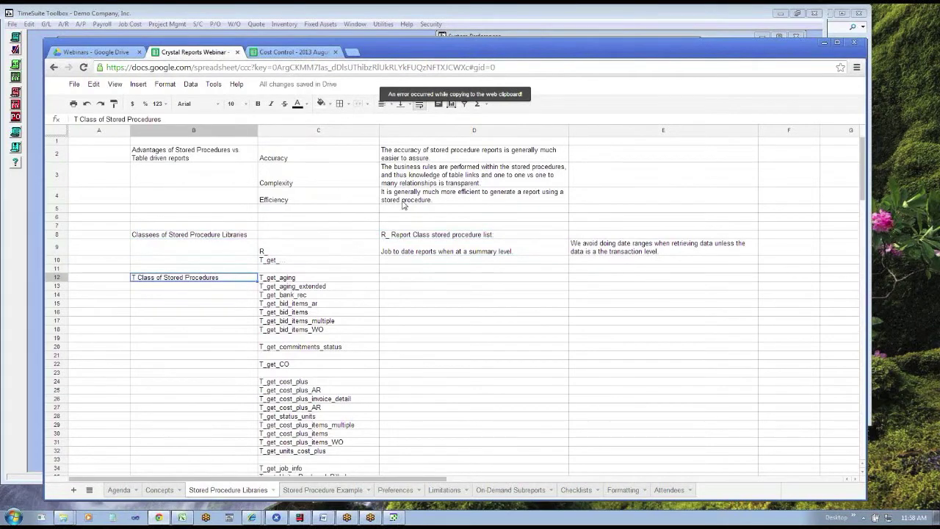
key("Right")
key("Up")
key("Up")
key("ctrl+c")
key("Up")
key("Up")
key("ctrl+v")
type("T_get_")
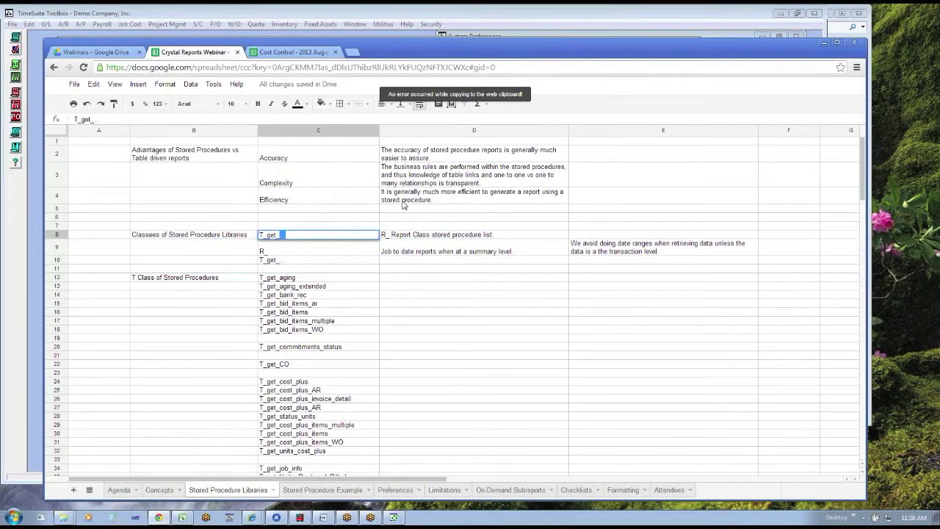
Step: Complete the heading in C8 so it reads "T_get_ Class of Stored Procedures"
type(" Class of Stored Proced")
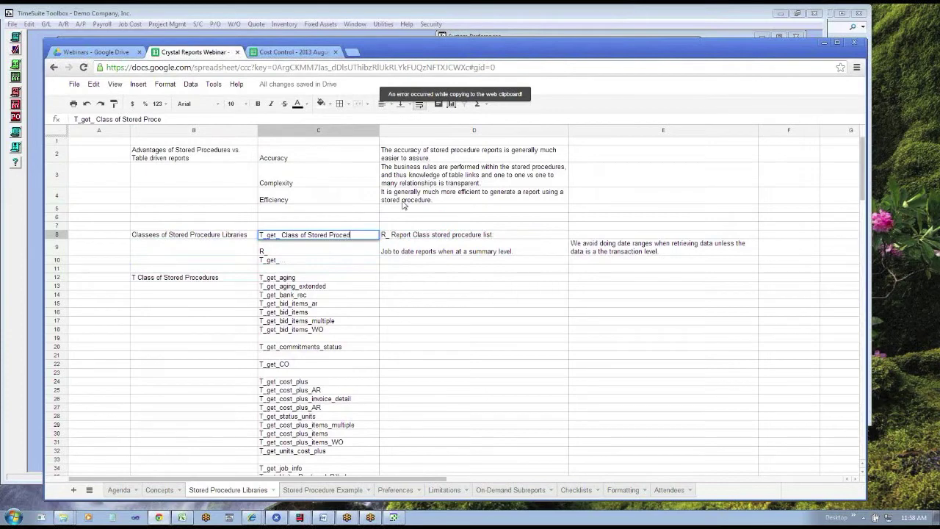
type("ure Rep")
key("BackSpace")
key("BackSpace")
key("BackSpace")
key("BackSpace")
type("s")
key("Tab")
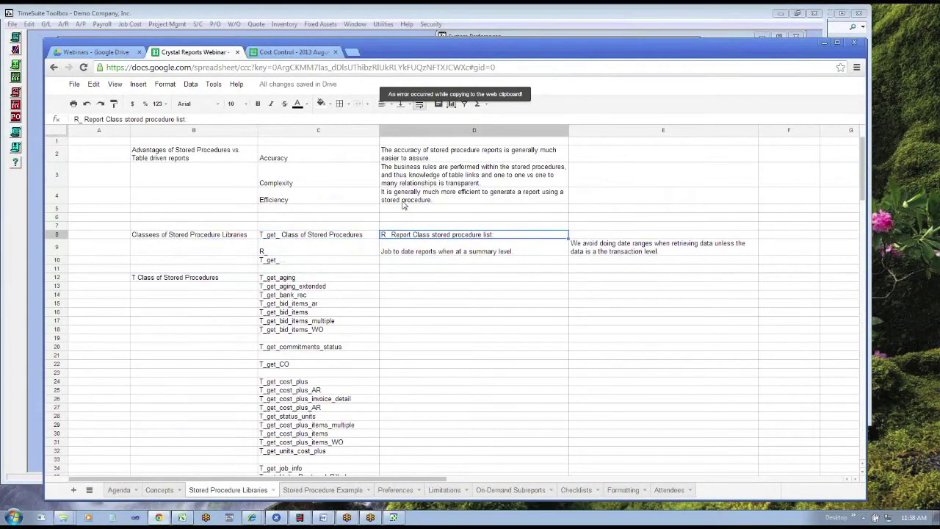
Step: Edit the heading in D8 so it reads "R_ Report Class Stored Procedures"
key("Return")
key("Left")
key("Left")
key("Left")
key("Left")
key("Left")
key("Left")
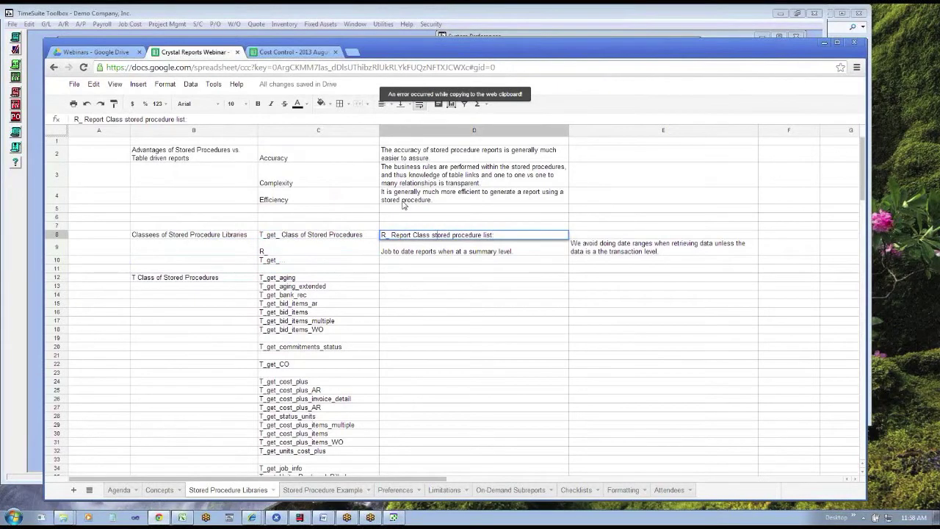
key("Delete")
type("S")
key("Delete")
type("P")
type("s")
key("shift+Right")
key("shift+Right")
key("shift+Right")
key("shift+Right")
key("shift+Right")
key("shift+Right")
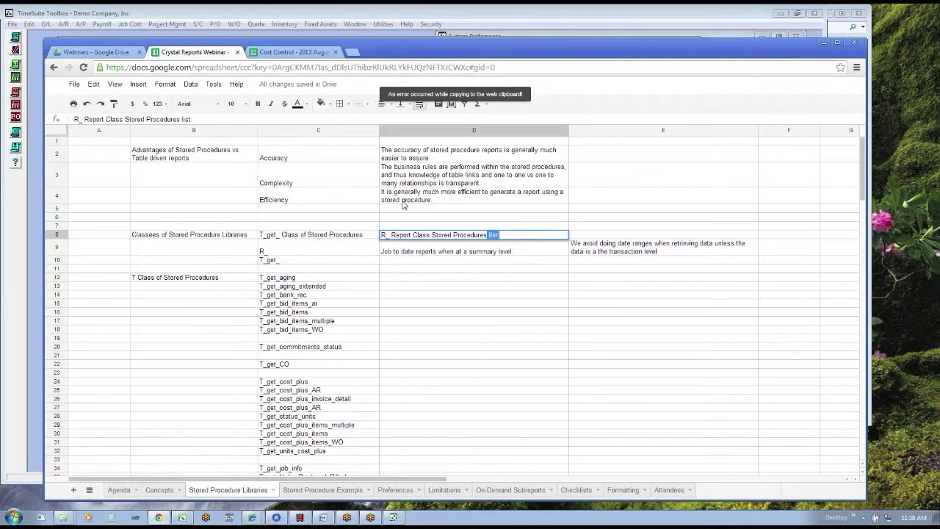
key("Delete")
key("Return")
Step: Clear the "T Class of Stored Procedures" label from B12
key("Down")
key("Left")
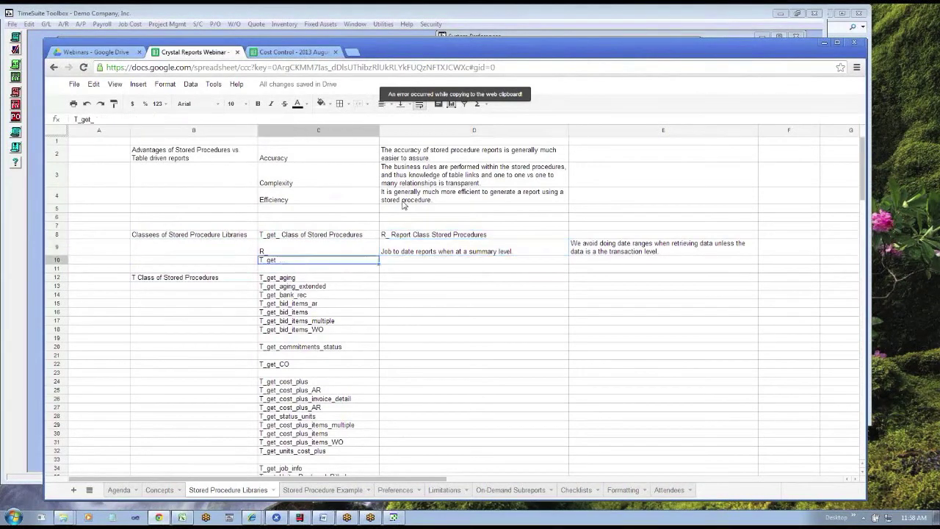
key("Left")
key("Down")
key("Down")
key("Delete")
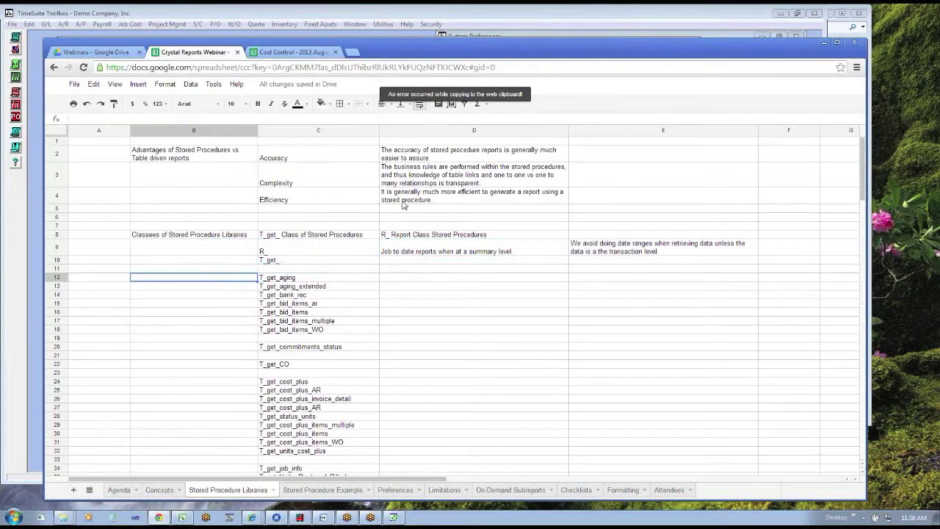
Step: Insert two blank rows above row 11, ahead of the T_get_aging entries
left_click(57, 269)
left_click(56, 277, "shift")
right_click(57, 278)
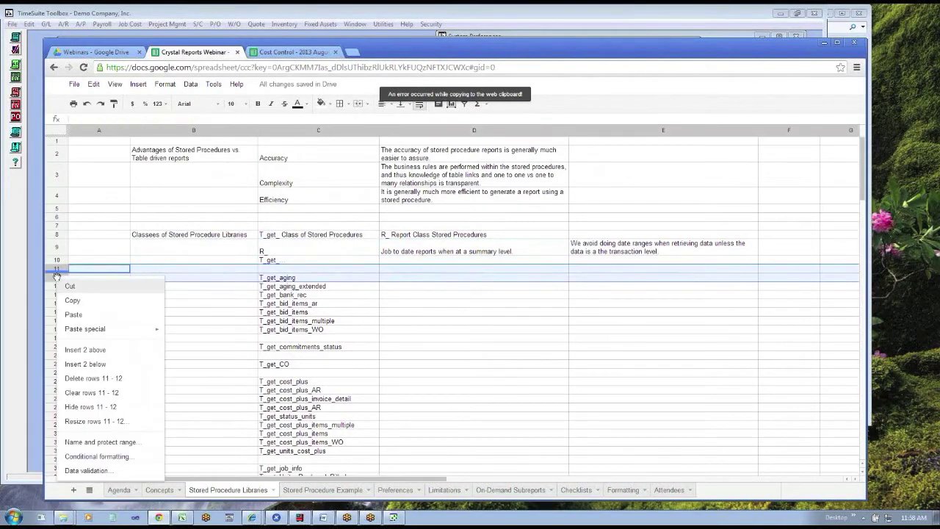
left_click(101, 343)
Step: Copy the "Classees of Stored Procedure Libraries" heading from B8 into B12
left_click(213, 262)
key("Up")
key("Up")
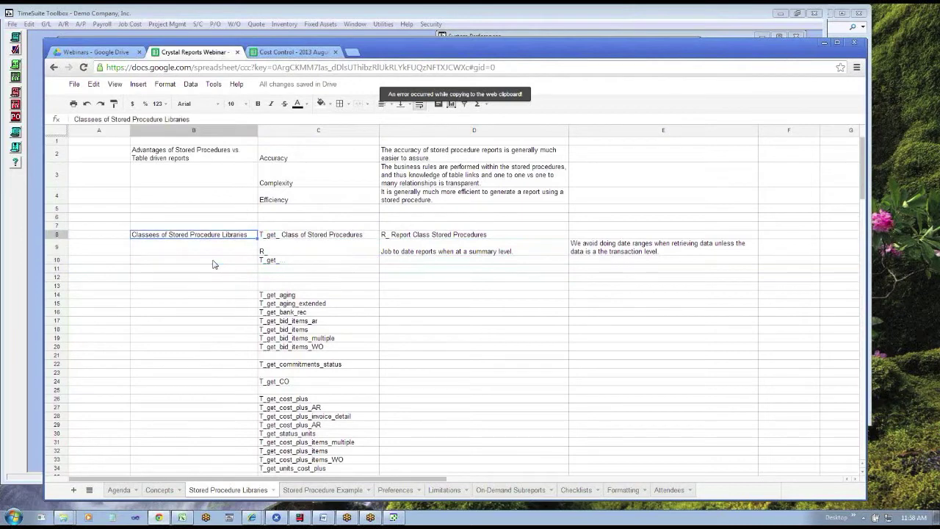
key("ctrl+c")
key("Down")
key("Down")
key("Down")
key("Down")
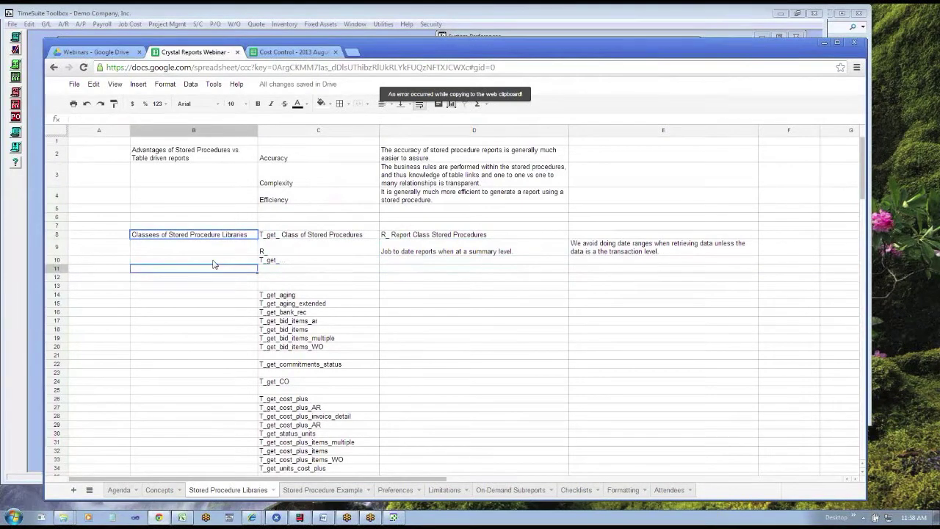
key("Up")
key("super")
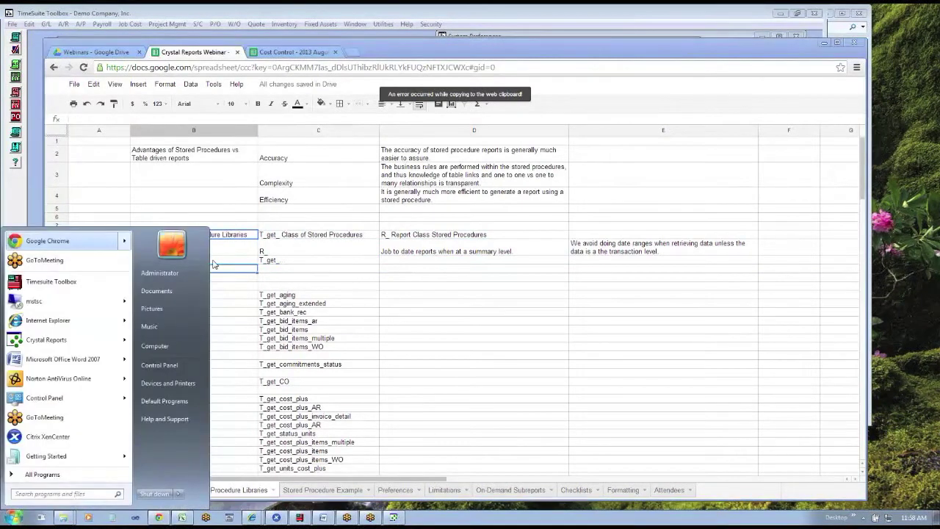
key("Down")
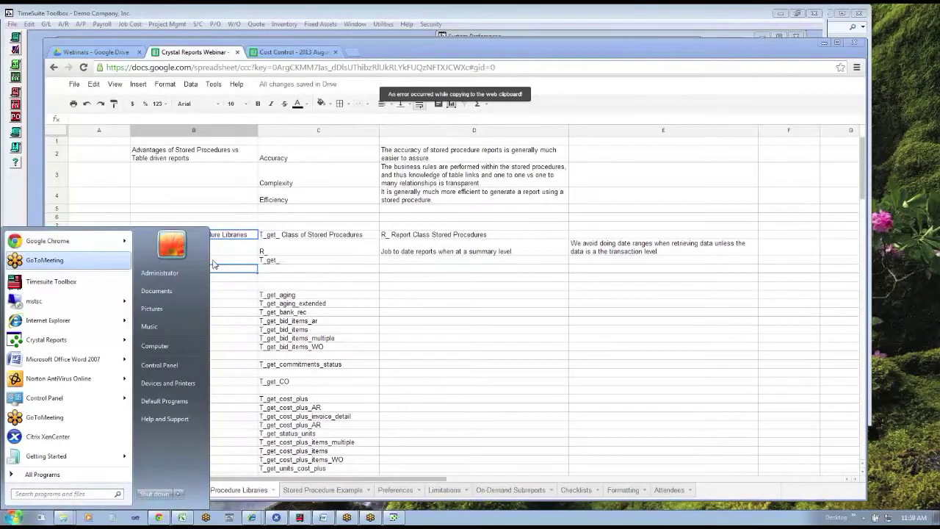
key("Escape")
key("Down")
key("ctrl+v")
Step: Copy the T_get_ and R_ class headings from C8:D8 into C12:D12, beside the copied libraries heading
key("Right")
key("Up")
key("Up")
key("Up")
key("Up")
key("shift+Right")
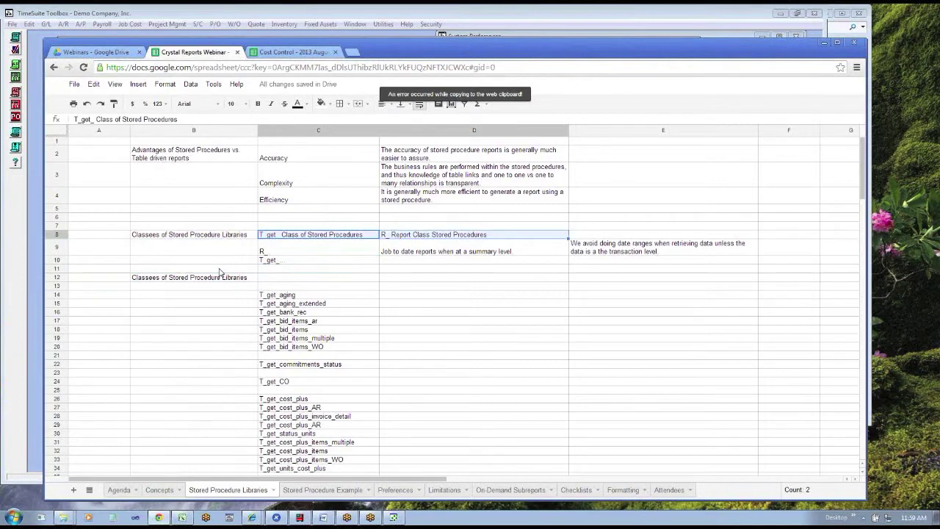
key("ctrl+c")
key("Down")
key("Down")
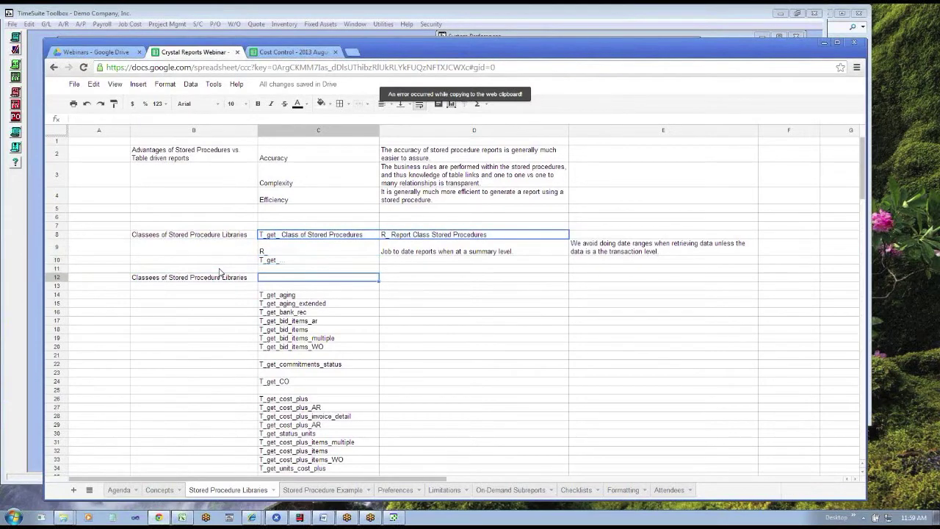
key("ctrl+v")
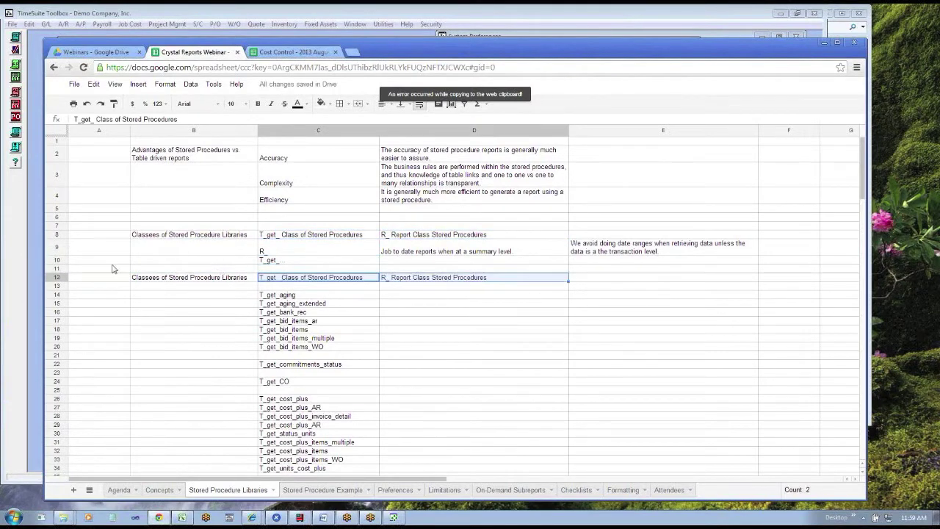
Step: Delete row 8, which holds the original set of class headings
right_click(57, 235)
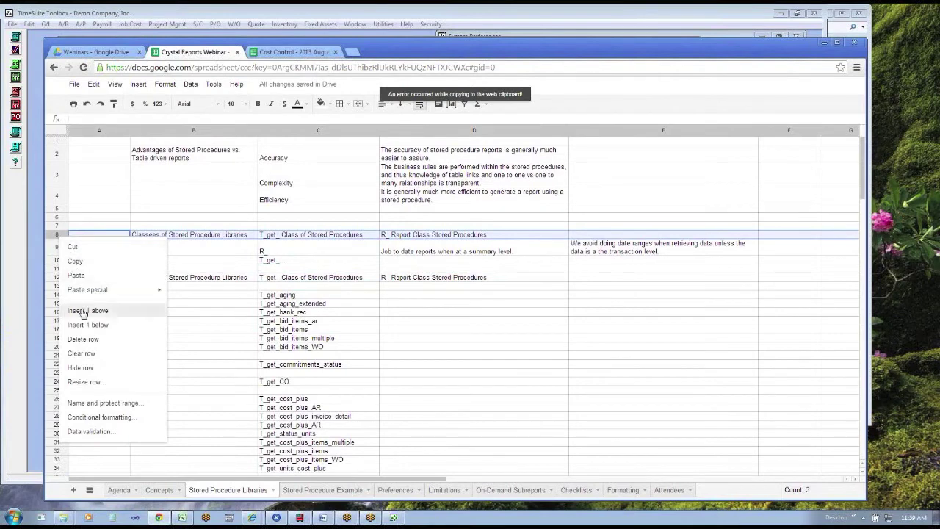
left_click(83, 339)
left_click(453, 295)
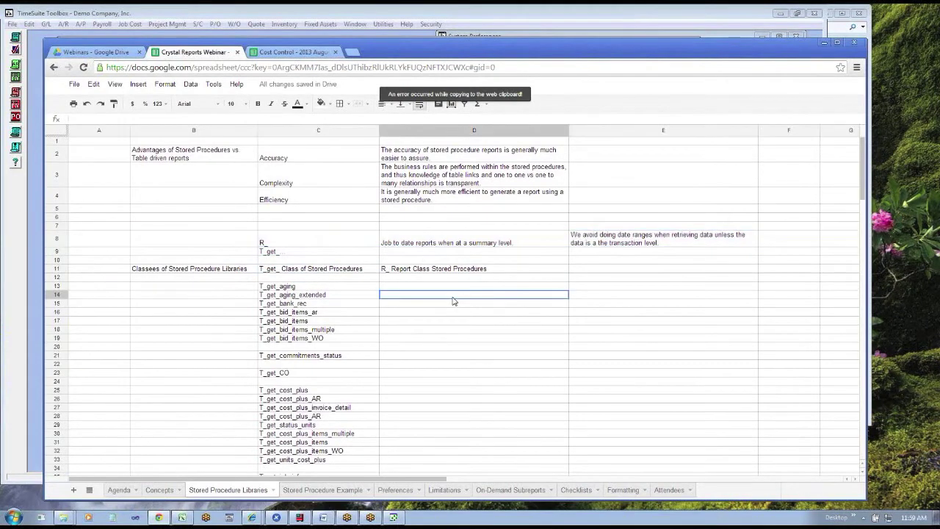
Step: Move the R_ procedure list, R_1099 through R_Units_Produced_Billed, from C98:C109 to D13 under the R_ Report Class Stored Procedures heading
key("Page_Down")
key("Page_Down")
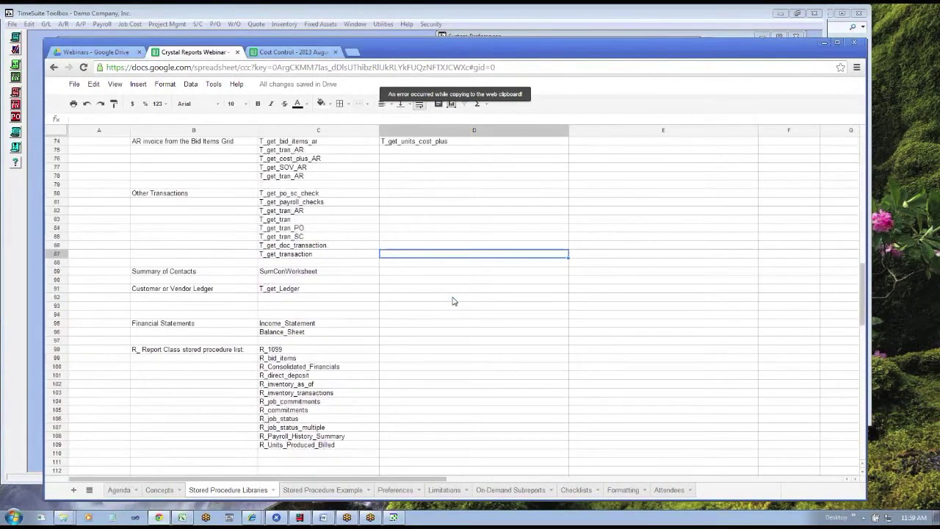
key("Down")
key("Down")
key("Down")
key("Down")
key("Down")
key("Down")
key("Down")
key("Down")
key("Down")
key("Down")
key("Down")
key("Down")
key("Left")
key("Up")
key("Up")
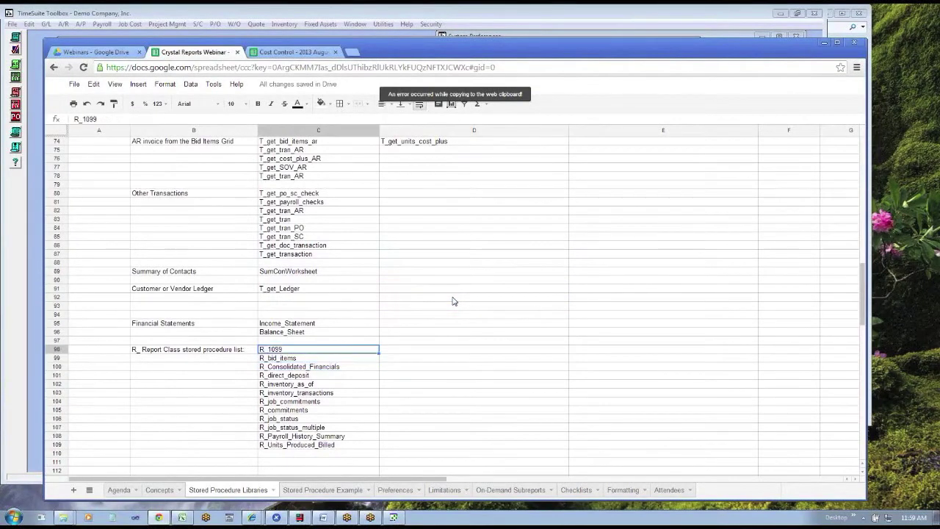
key("shift+Down")
key("shift+Down")
key("shift+Down")
key("shift+Down")
key("shift+Down")
key("shift+Down")
key("shift+Down")
key("shift+Down")
key("shift+Down")
key("shift+Down")
key("shift+Down")
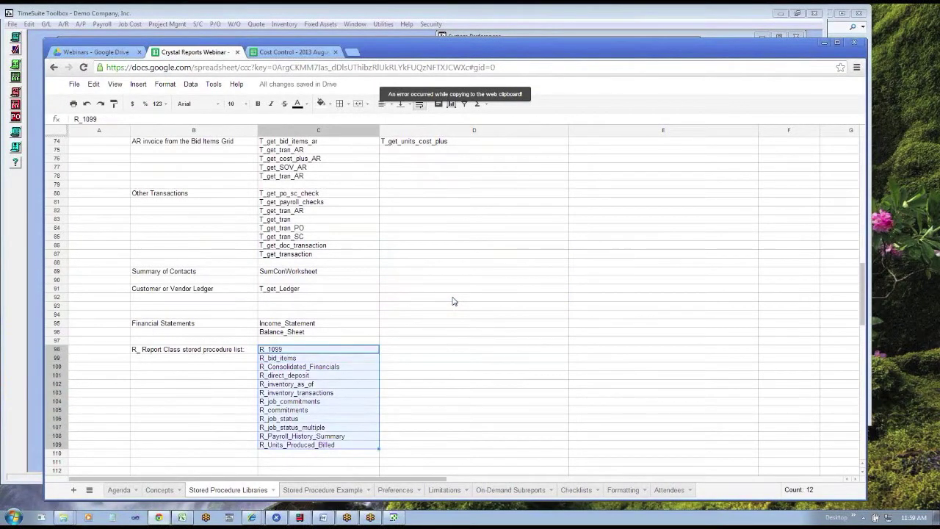
key("Right")
key("Page_Up")
key("Page_Up")
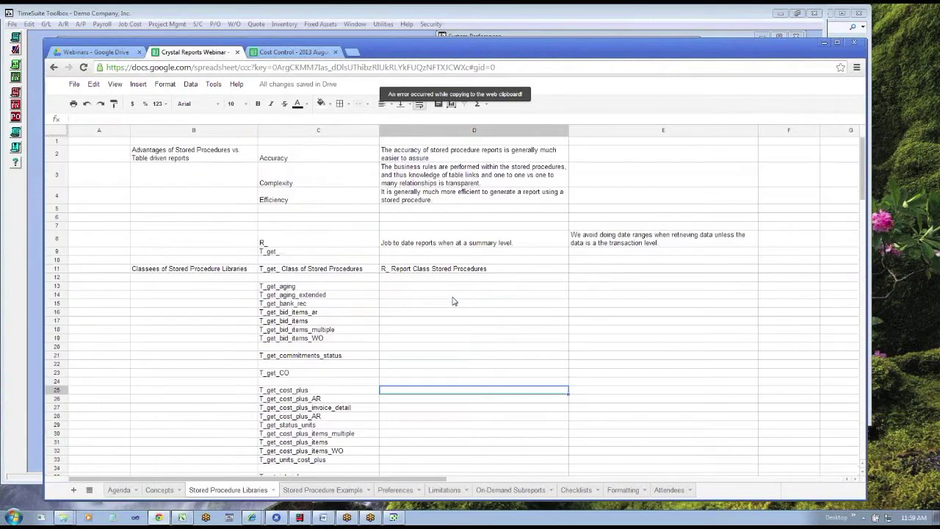
key("Up")
key("Up")
key("Up")
key("Up")
key("Up")
key("Up")
key("Up")
key("Up")
key("Up")
key("Up")
key("Up")
key("Up")
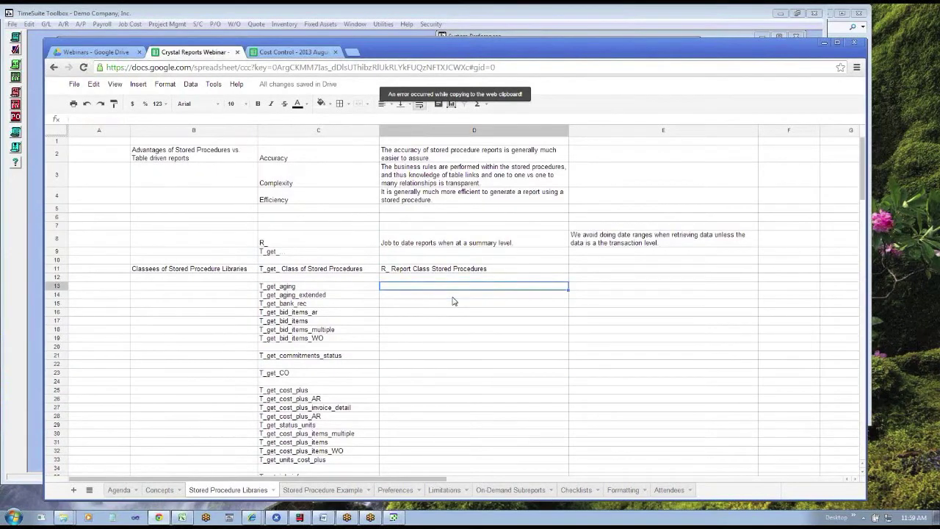
key("ctrl+v")
Step: Insert a blank row above row 16 to separate T_get_bank_rec from the bid items procedures
key("Down")
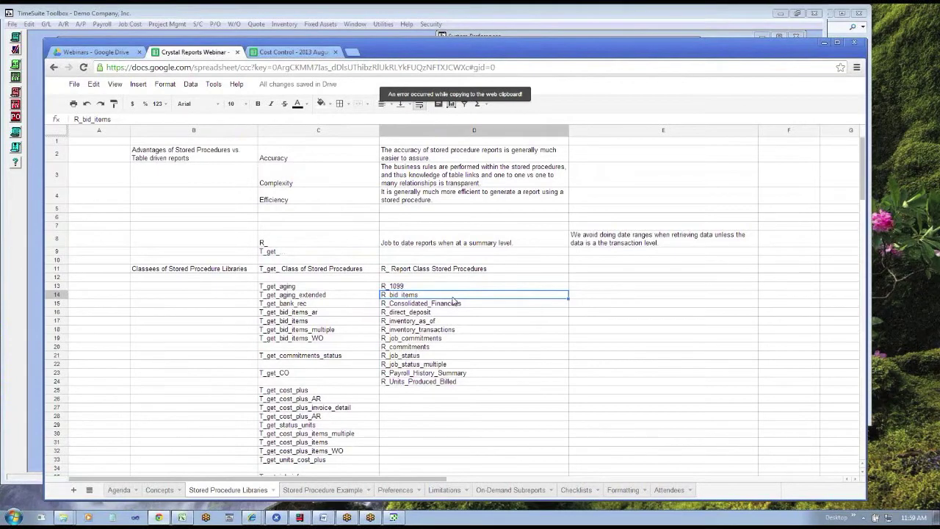
key("Down")
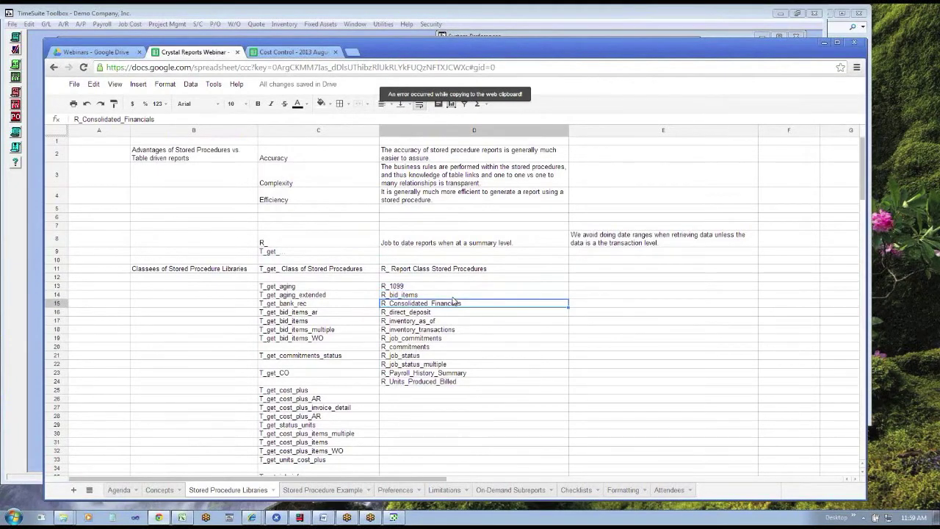
right_click(64, 312)
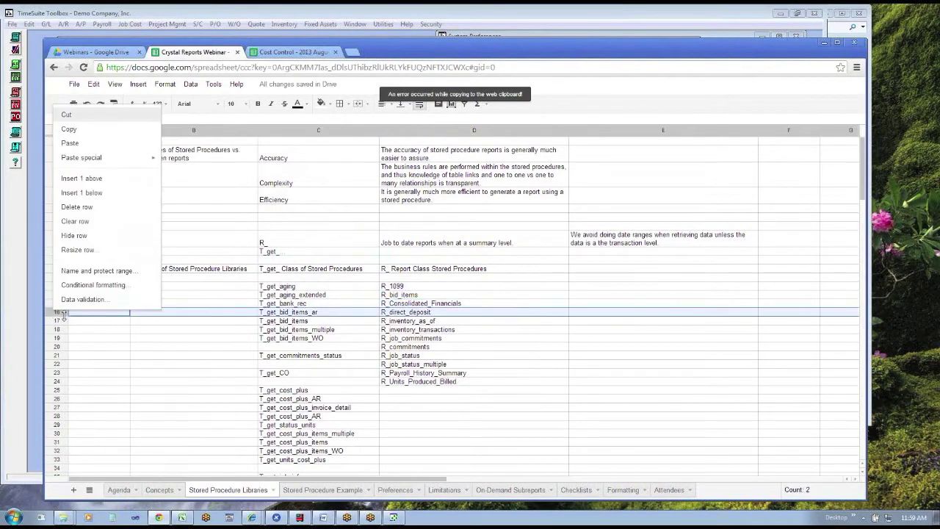
left_click(74, 179)
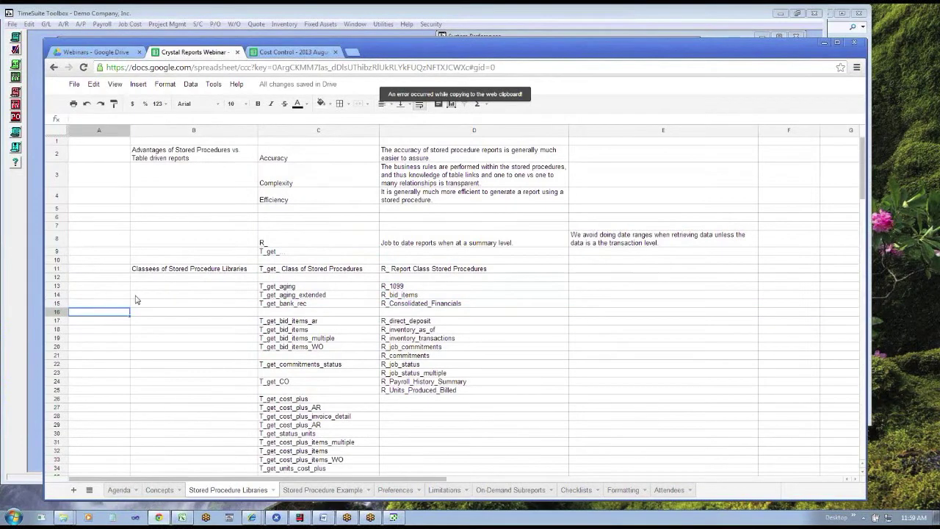
left_click(63, 296)
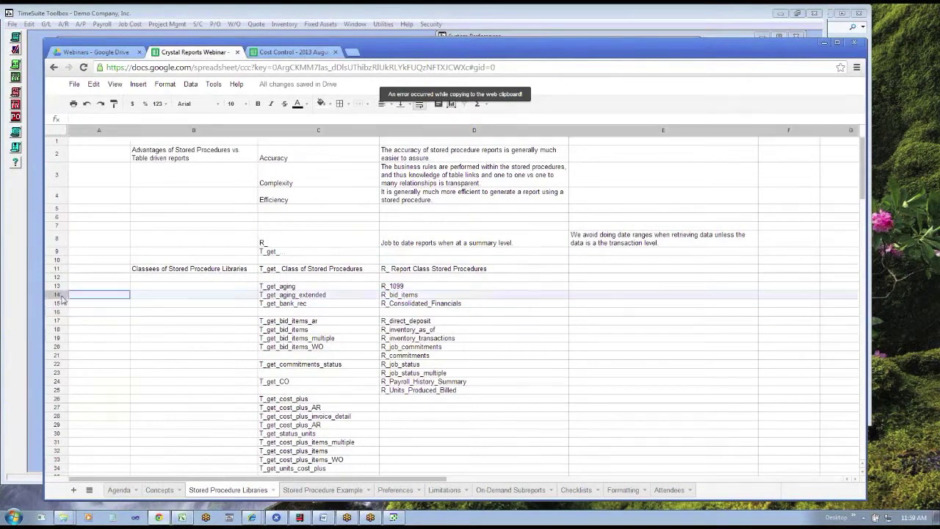
right_click(62, 298)
left_click(88, 164)
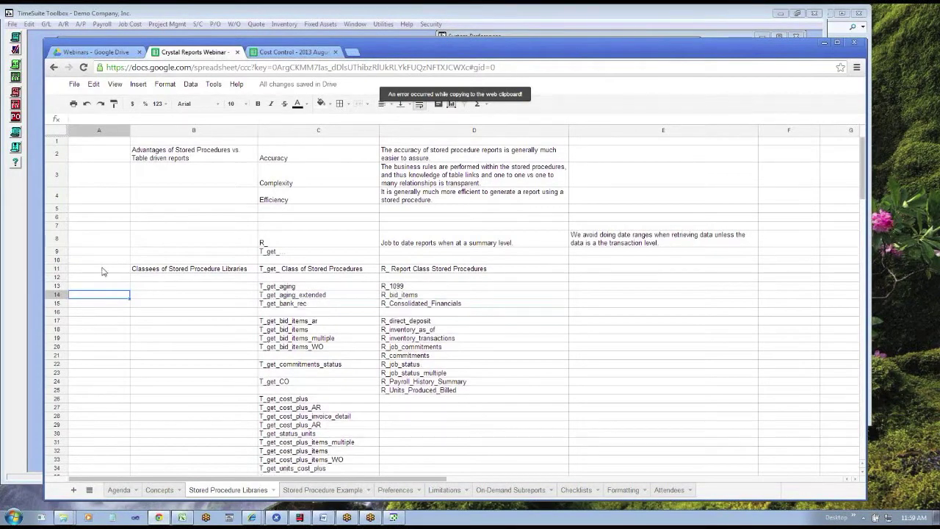
Step: Insert a blank row above row 15 to separate the aging procedures from T_get_bank_rec
right_click(59, 303)
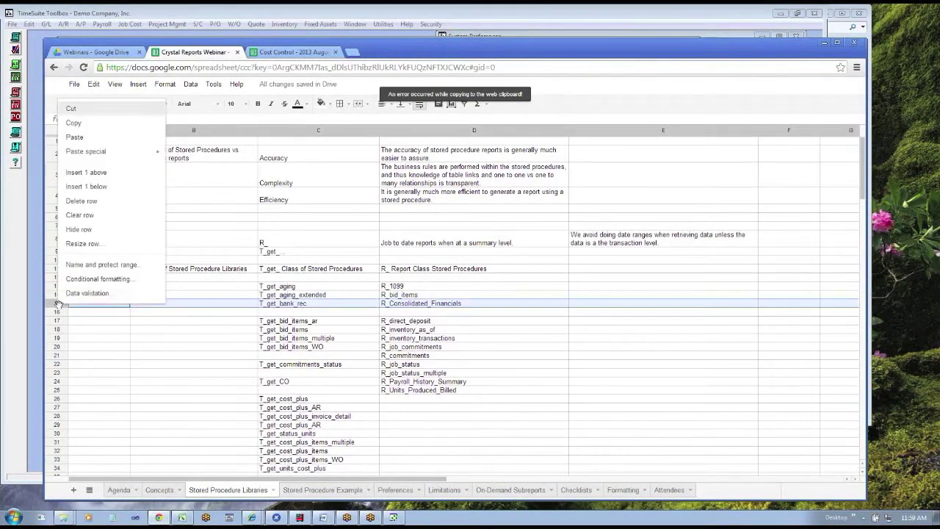
left_click(87, 173)
left_click(286, 315)
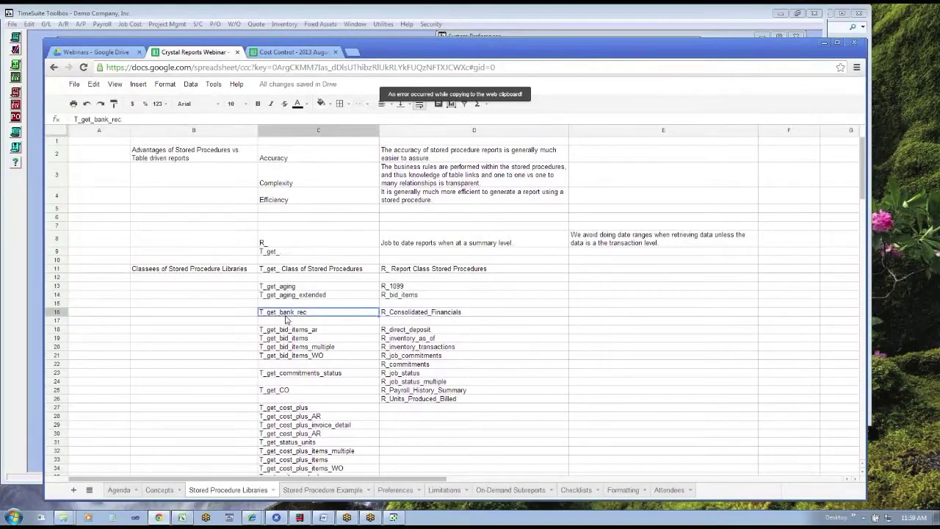
Step: Look down the sheet through the remaining procedure groups to the Financial Statements and Customer or Vendor Ledger entries
key("Right")
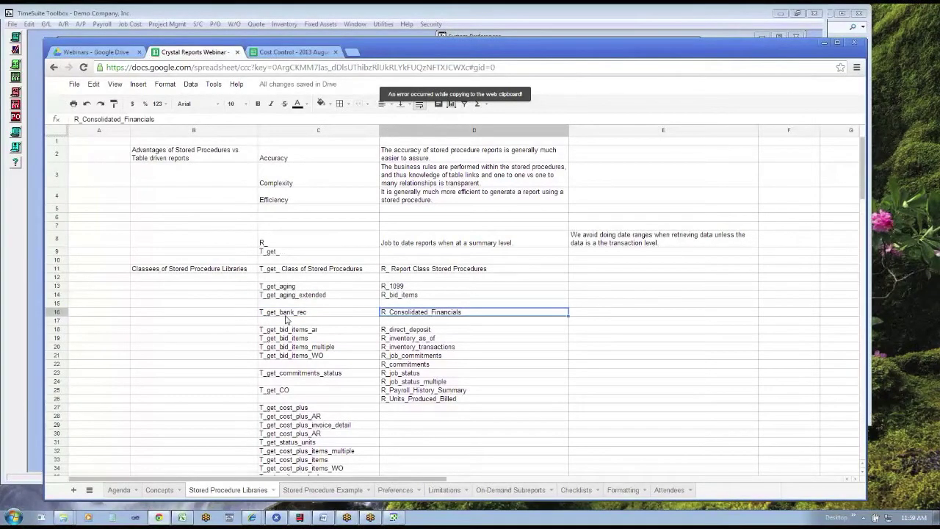
key("Page_Down")
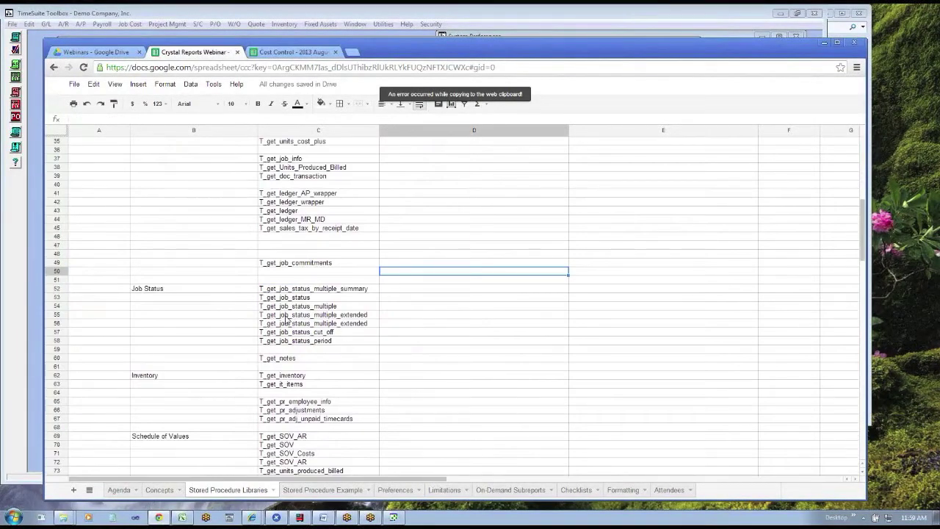
key("Page_Up")
key("Page_Down")
key("Page_Down")
key("Down")
key("Down")
key("Down")
key("Down")
key("Down")
key("Down")
key("Left")
key("Down")
key("Down")
key("Right")
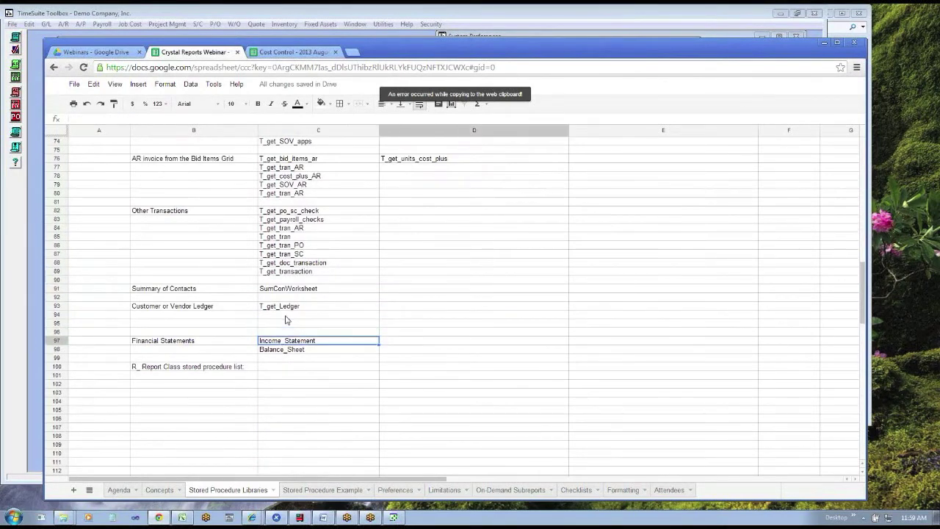
key("Left")
key("Down")
key("Up")
key("Up")
key("Up")
key("Up")
key("Up")
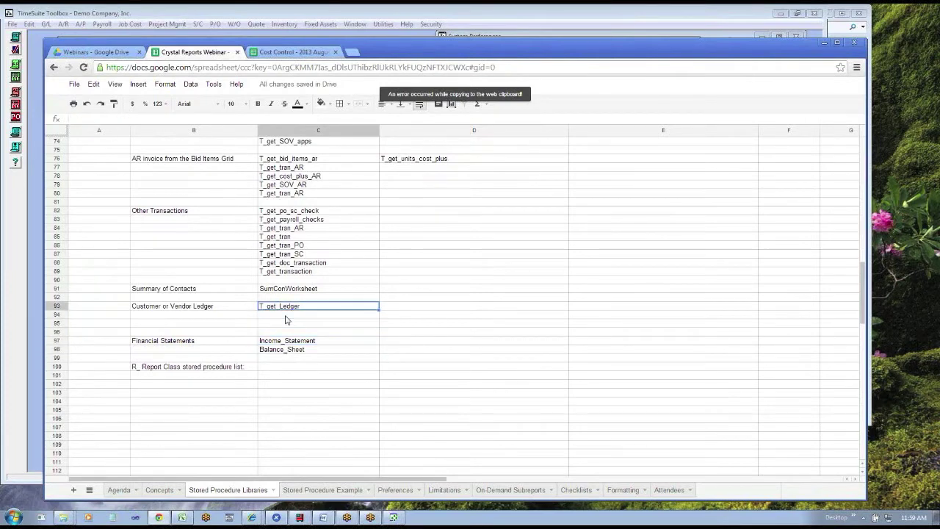
Step: Return to the R_ class list in column D and review its entries down to R_job_status_multiple
key("Page_Up")
key("Page_Up")
key("Right")
key("Down")
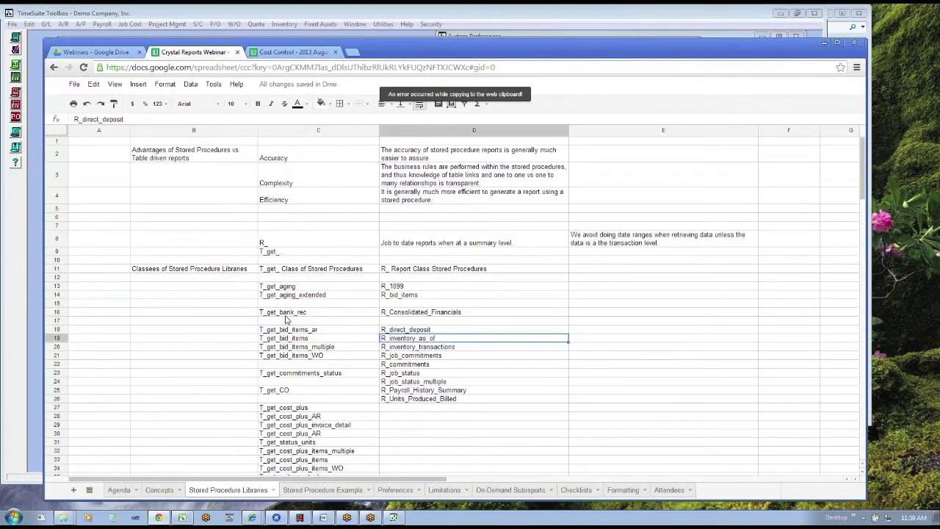
key("Down")
key("Down")
key("Down")
key("Down")
key("Down")
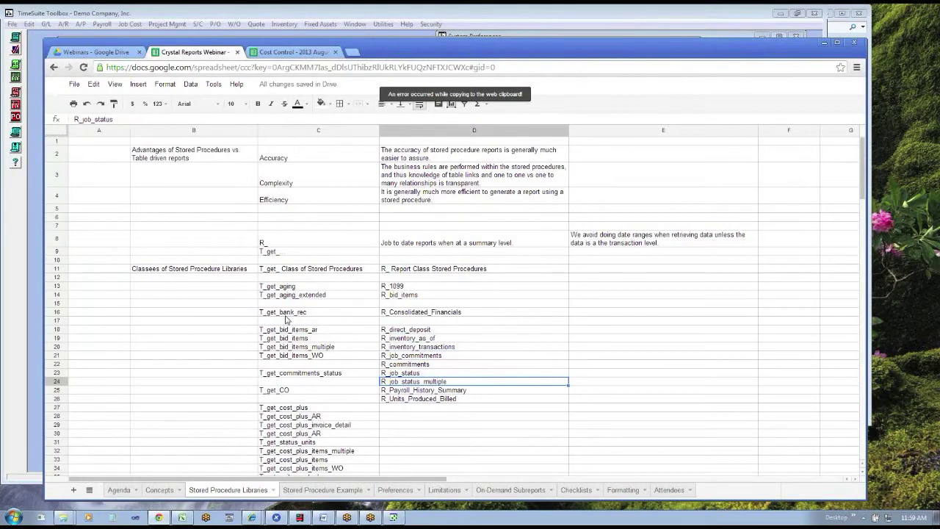
Step: Review the remaining R_ class procedures in column D down to R_Units_Produced_Billed
key("Down")
key("Down")
key("Down")
key("Down")
key("Up")
key("Up")
key("Up")
key("Up")
key("Down")
key("Down")
key("Down")
key("Down")
key("Down")
key("Down")
key("Down")
key("Down")
key("Down")
key("Down")
key("Down")
key("Down")
key("Down")
key("Down")
key("Down")
key("Down")
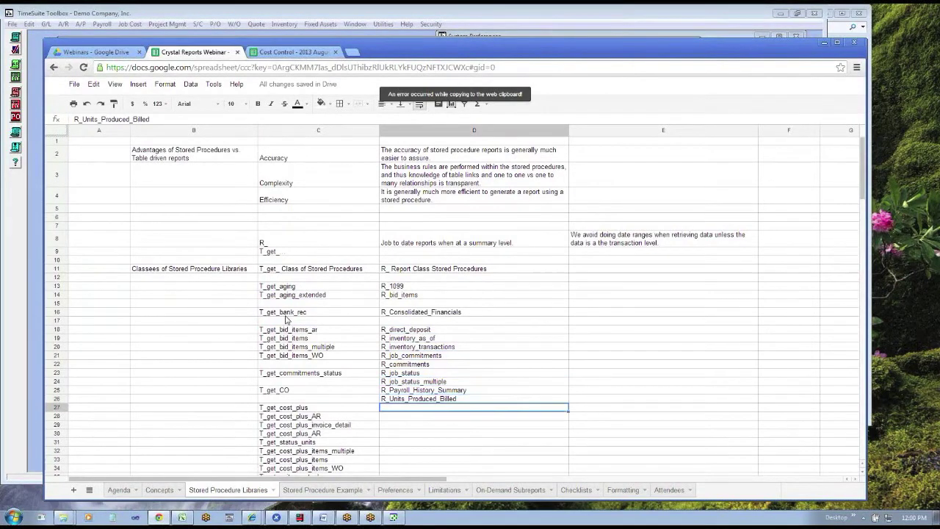
Step: Go back over the R_ class list in column D, comparing it with the T_get_ groups beside it
key("Up")
key("Up")
key("Up")
key("Up")
key("Up")
key("Up")
key("Up")
key("Up")
key("Up")
key("Up")
key("Up")
key("Up")
key("Up")
key("Up")
key("Up")
key("Up")
key("Up")
key("Up")
key("Up")
key("Up")
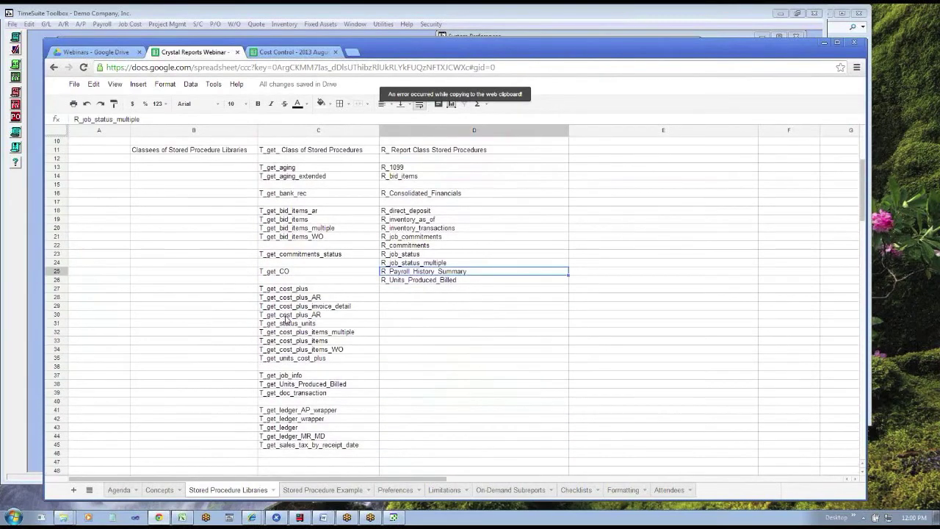
key("Down")
key("Down")
key("Down")
key("Down")
key("Down")
key("Down")
key("Down")
key("Down")
key("Down")
key("Down")
key("Down")
key("Down")
key("Down")
key("Down")
key("Left")
key("Left")
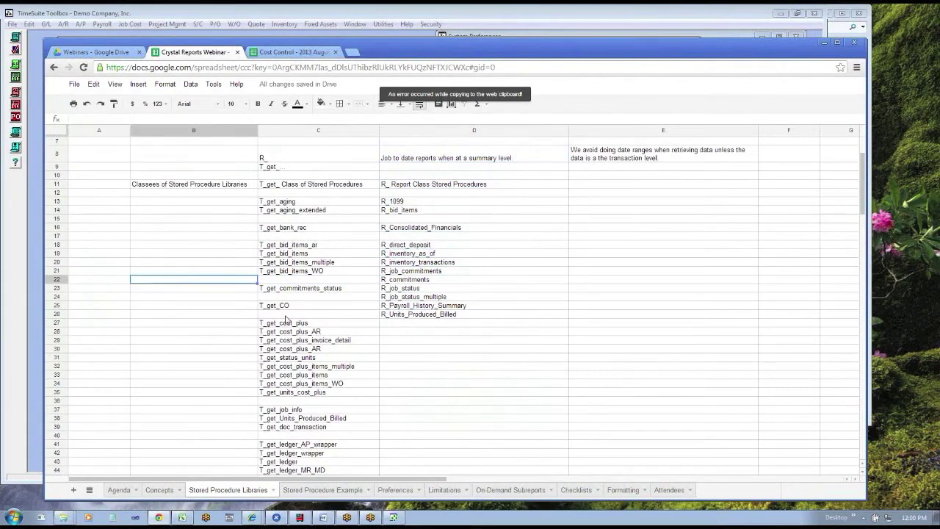
Step: Examine the bank rec and bid items procedures in the T_get_ class list in column C
key("Right")
key("Up")
key("Up")
key("Up")
key("Up")
key("Up")
key("Down")
key("Down")
key("Down")
key("Down")
key("Down")
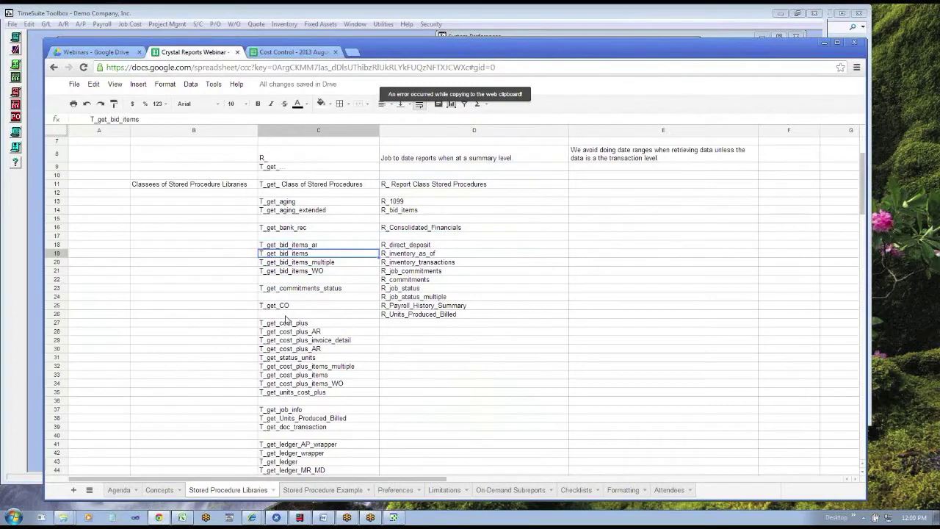
key("Up")
key("Up")
key("Up")
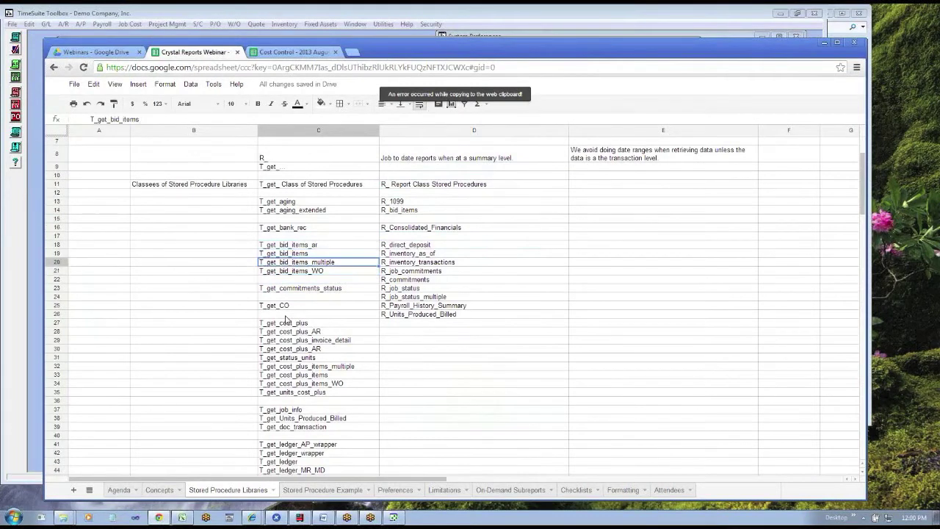
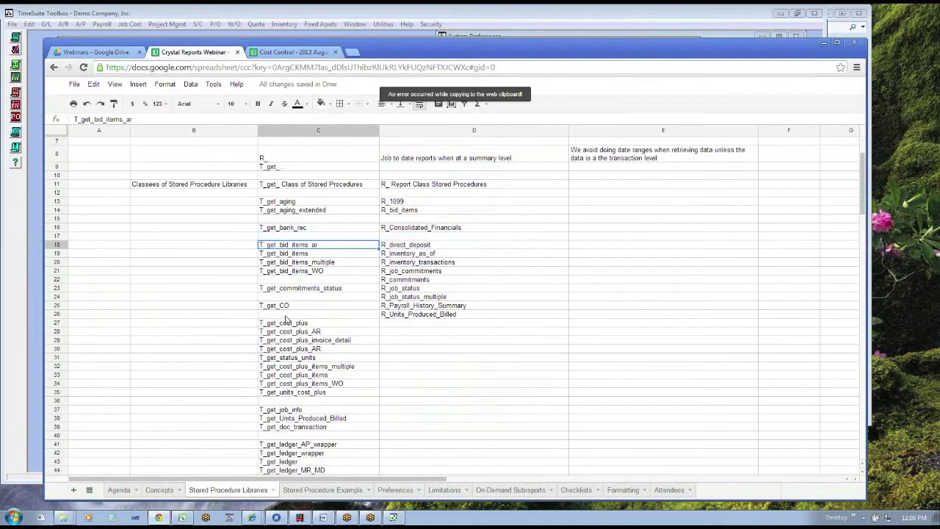
key("Down")
key("Down")
key("Down")
key("Up")
key("Up")
key("Up")
Step: Clear the duplicate T_get_cost_plus_AR entry from cell C30
key("Down")
key("Down")
key("Down")
key("Down")
key("Down")
key("Down")
key("Down")
key("Down")
key("Down")
key("Down")
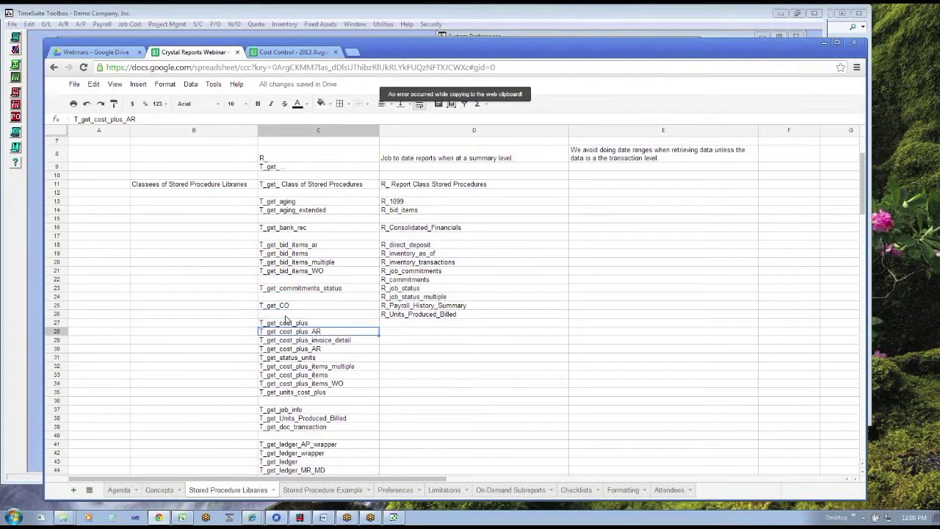
key("Down")
key("Down")
key("Delete")
Step: Look through the Job Status, Inventory, Schedule of Values and AR invoice procedure groups further down column C
key("Page_Down")
key("Up")
key("Up")
key("Up")
key("Up")
key("Up")
key("Up")
key("Up")
key("Up")
key("Up")
key("Up")
key("Down")
key("Down")
key("Down")
key("Down")
key("Down")
key("Down")
key("Down")
key("Down")
key("Down")
key("Down")
key("Down")
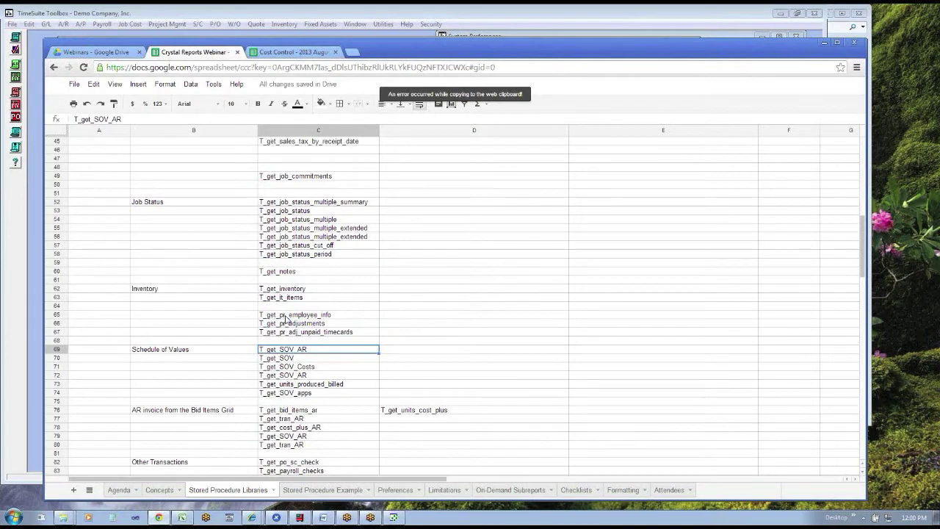
key("Down")
key("Down")
key("Down")
key("Down")
key("Down")
key("Down")
key("Down")
key("Down")
key("Down")
key("Up")
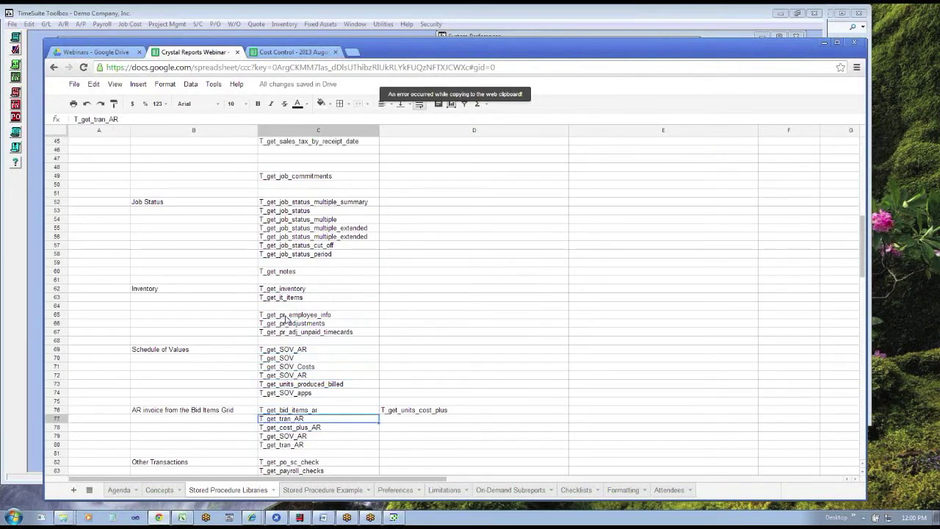
key("Up")
Step: Return to the upper T_get_ groups, review the cost plus procedures and select T_get_status_units in row 31
key("Page_Up")
key("Right")
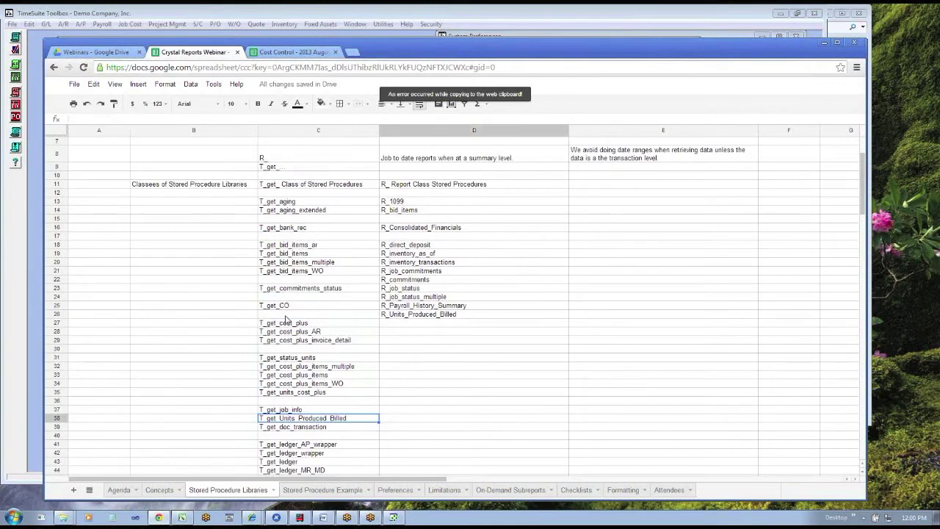
key("Up")
key("Up")
key("Up")
key("Up")
key("Up")
key("Up")
key("Up")
key("Up")
key("Up")
key("Left")
key("Down")
key("Down")
key("Down")
key("Down")
key("Down")
key("Down")
key("Down")
key("Down")
key("Down")
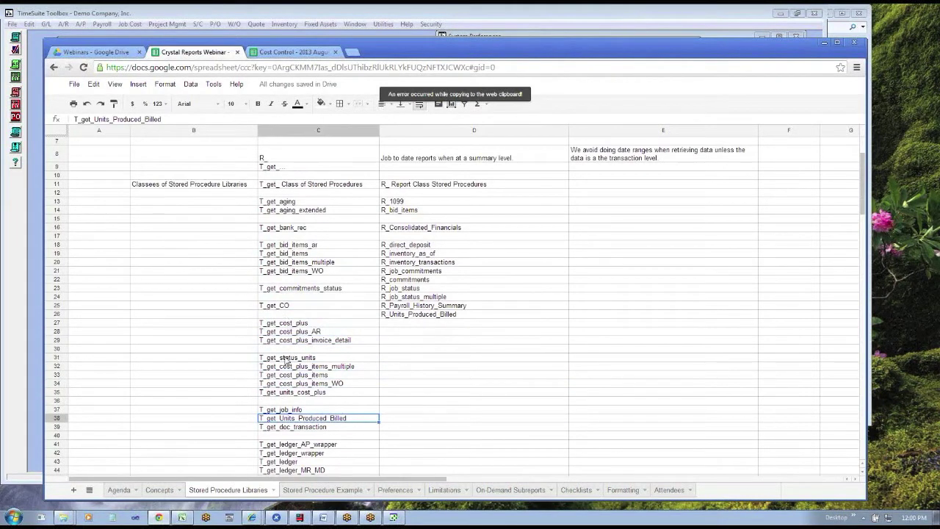
left_click(294, 359)
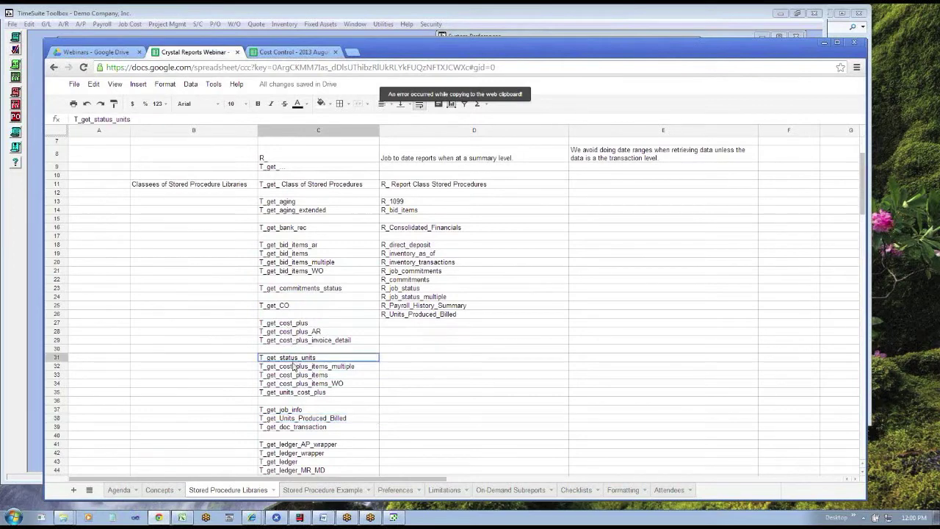
Step: Look through the T_get_ procedures between the cost plus items and Job Status groups in column C to find where T_get_status_units belongs
key("Down")
key("Down")
key("Down")
key("Down")
key("Down")
key("Down")
key("Down")
key("Down")
key("Down")
key("Down")
key("Down")
key("Down")
key("Down")
key("Down")
key("Down")
key("Down")
key("Down")
key("Down")
key("Up")
key("Up")
key("Up")
key("Up")
key("Up")
key("Up")
key("Up")
key("Up")
key("Up")
key("Up")
key("Up")
key("Up")
key("Up")
key("Down")
key("Down")
key("Down")
key("Down")
key("Down")
key("Down")
key("Down")
key("Down")
key("Down")
key("Down")
key("Down")
key("Down")
key("Down")
key("Down")
key("Down")
key("Down")
key("Down")
key("Down")
key("Down")
key("Up")
key("Up")
key("Up")
key("Up")
key("Up")
key("Up")
key("Up")
key("Up")
key("Up")
key("Up")
key("Up")
key("Up")
key("Up")
key("Up")
key("Up")
key("Up")
key("Up")
key("Up")
key("Up")
key("Up")
key("Up")
key("Up")
key("Up")
key("Up")
key("Down")
key("Up")
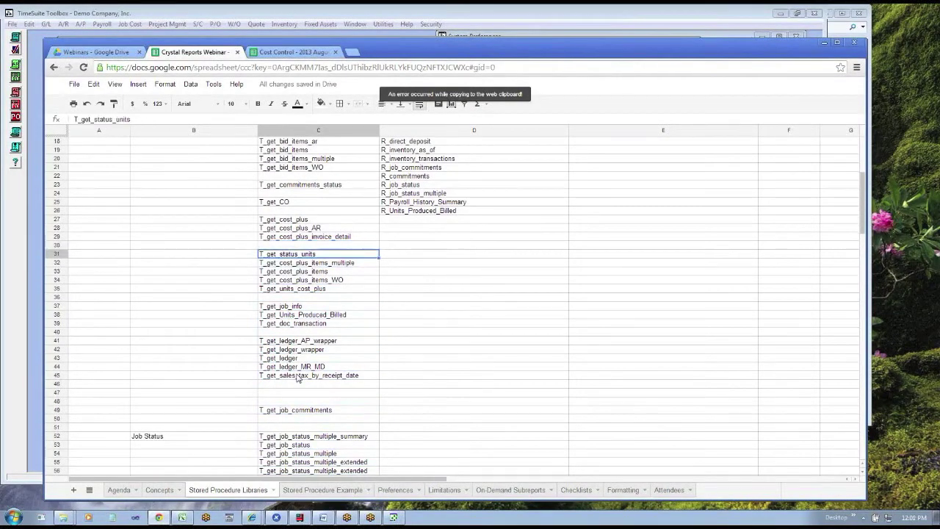
Step: Move T_get_status_units from C31 to the empty cell C51, directly above T_get_job_status_multiple_summary
key("ctrl+c")
key("Down")
key("Down")
key("Down")
key("Down")
key("Down")
key("Down")
key("Down")
key("Down")
key("Down")
key("Down")
key("Down")
key("Down")
key("Down")
key("Down")
key("Down")
key("Down")
key("Down")
key("Down")
key("Down")
key("Down")
key("Up")
key("Up")
key("ctrl+v")
Step: Move the Job Status group label from B52 up to B51, beside T_get_status_units
key("Left")
key("Down")
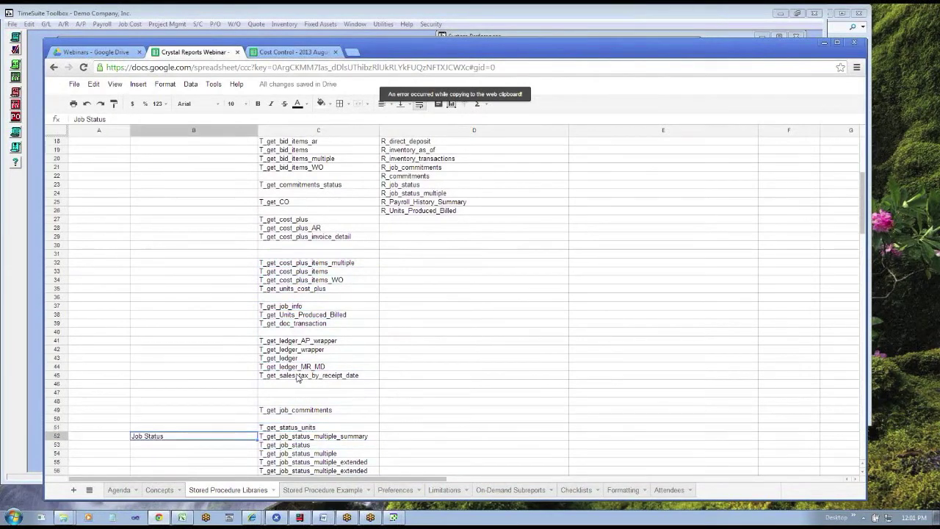
key("ctrl+c")
key("Up")
key("ctrl+v")
Step: Review the upper T_get_ groups again, from aging down to the cost plus procedures, ending at B27 beside T_get_cost_plus
key("Up")
key("Up")
key("Up")
key("Up")
key("Up")
key("Up")
key("Up")
key("Up")
key("Up")
key("Up")
key("Up")
key("Up")
key("Up")
key("Up")
key("Up")
key("Up")
key("Up")
key("Up")
key("Up")
key("Up")
key("Up")
key("Up")
key("Up")
key("Up")
key("Up")
key("Up")
key("Up")
key("Up")
key("Up")
key("Up")
key("Up")
key("Down")
key("Down")
key("Down")
key("Down")
key("Down")
key("Down")
key("Down")
key("Down")
key("Down")
key("Down")
key("Down")
key("Down")
key("Down")
key("Down")
key("Down")
key("Down")
key("Down")
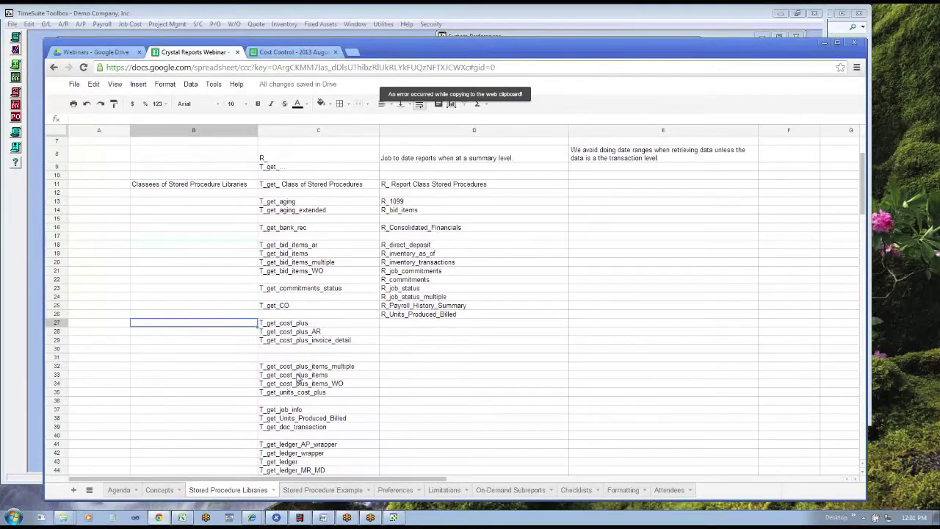
Step: Look through the T_get_ procedures in column C from the cost plus group down past T_get_notes
key("Right")
key("Down")
key("Down")
key("Down")
key("Down")
key("Down")
key("Down")
key("Down")
key("Down")
key("Down")
key("Down")
key("Down")
key("Down")
key("Down")
key("Down")
key("Down")
key("Down")
key("Down")
key("Down")
key("Down")
key("Down")
key("Down")
key("Down")
key("Down")
key("Down")
key("Down")
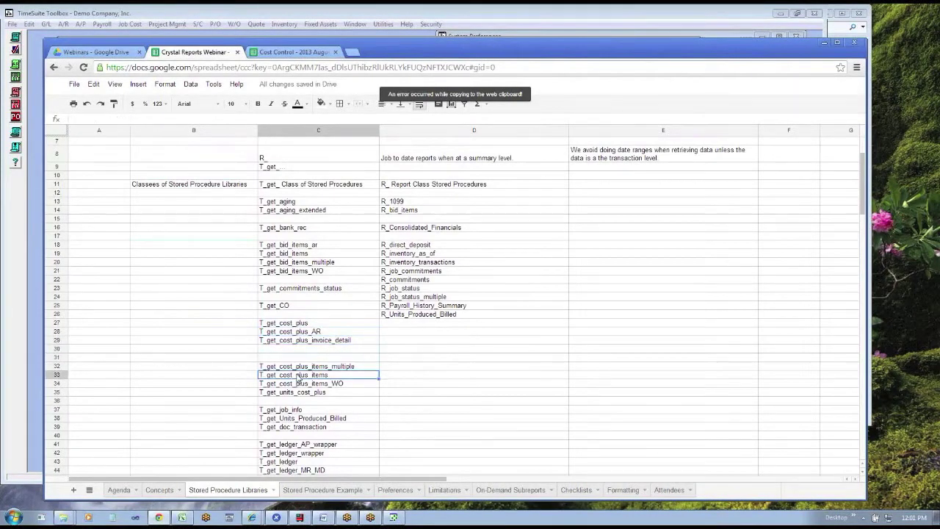
key("Down")
key("Down")
key("Down")
key("Down")
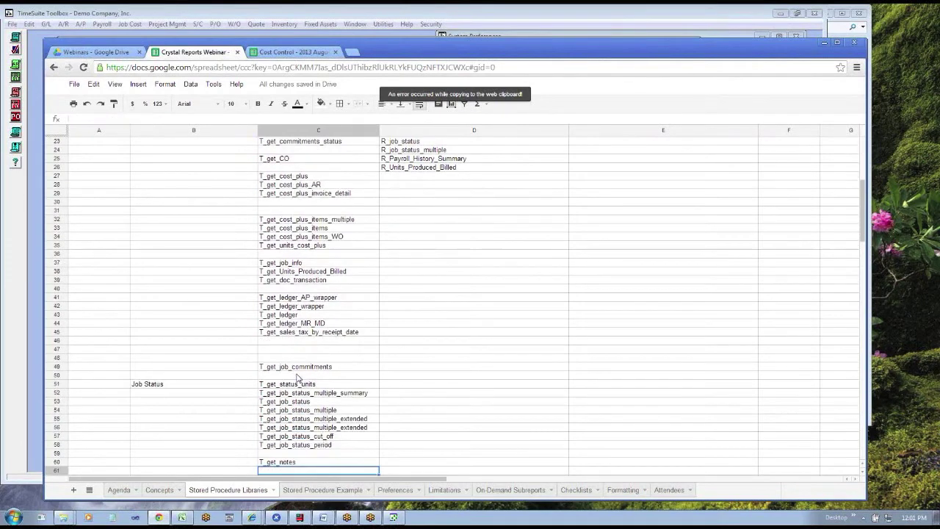
Step: Insert one empty row above T_get_sales_tax_by_receipt_date at row 45 to separate it from the ledger procedures
key("Up")
key("Up")
key("Up")
key("Up")
key("Up")
key("Up")
key("Up")
key("Up")
key("Up")
key("Up")
key("Up")
key("Up")
key("Up")
key("Up")
key("Up")
key("Up")
key("Up")
key("Up")
key("Up")
key("Up")
key("Down")
key("Down")
key("Down")
key("Down")
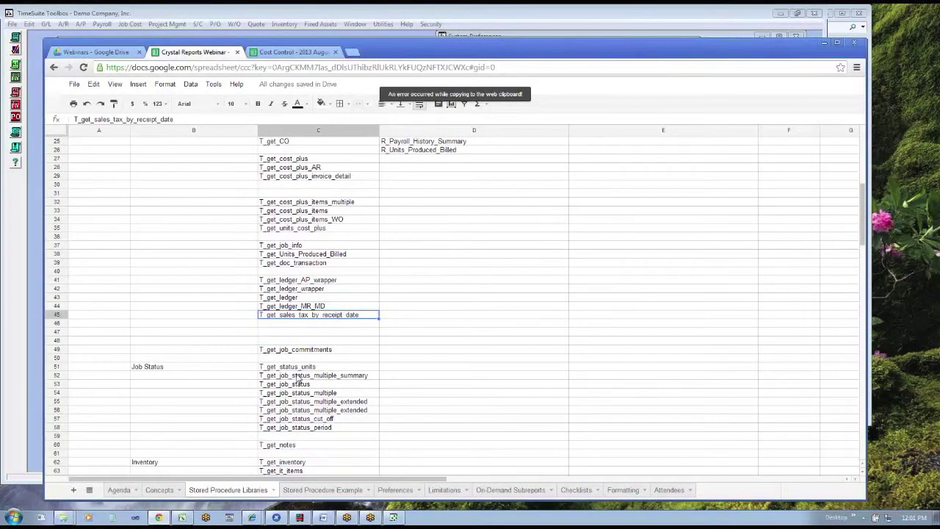
right_click(59, 315)
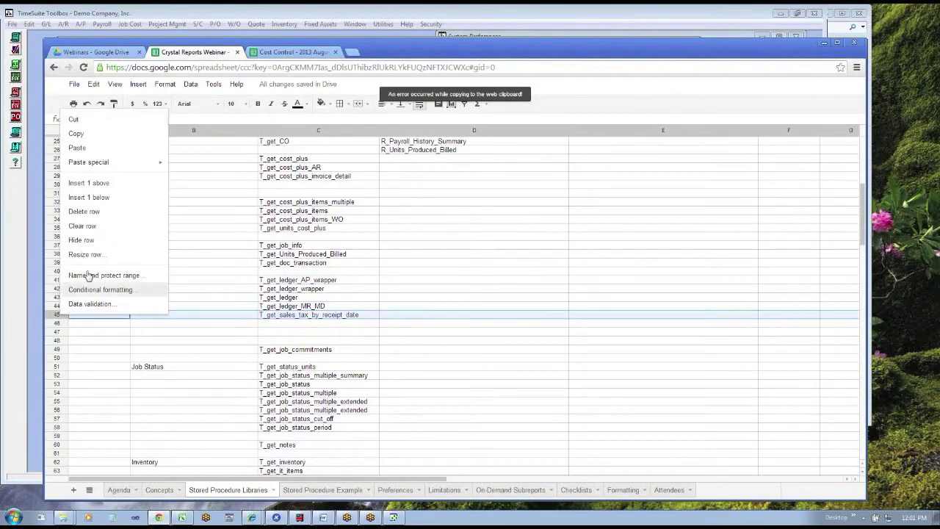
left_click(85, 183)
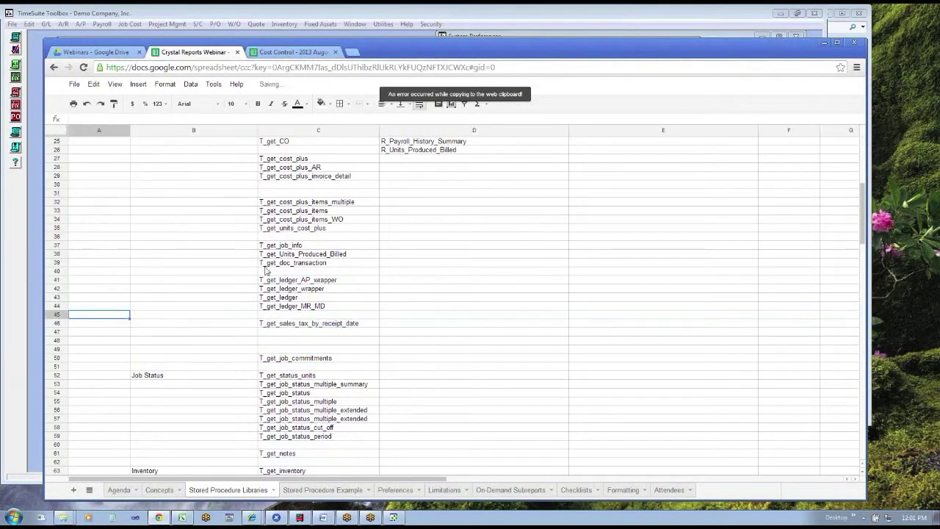
Step: Delete the two surplus empty rows between T_get_sales_tax_by_receipt_date and T_get_job_commitments, leaving a single blank row
right_click(58, 341)
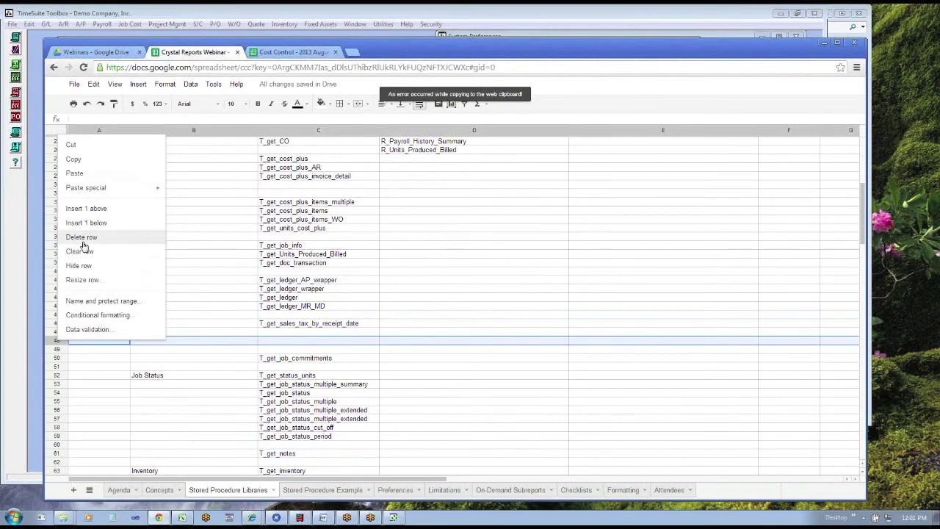
left_click(82, 237)
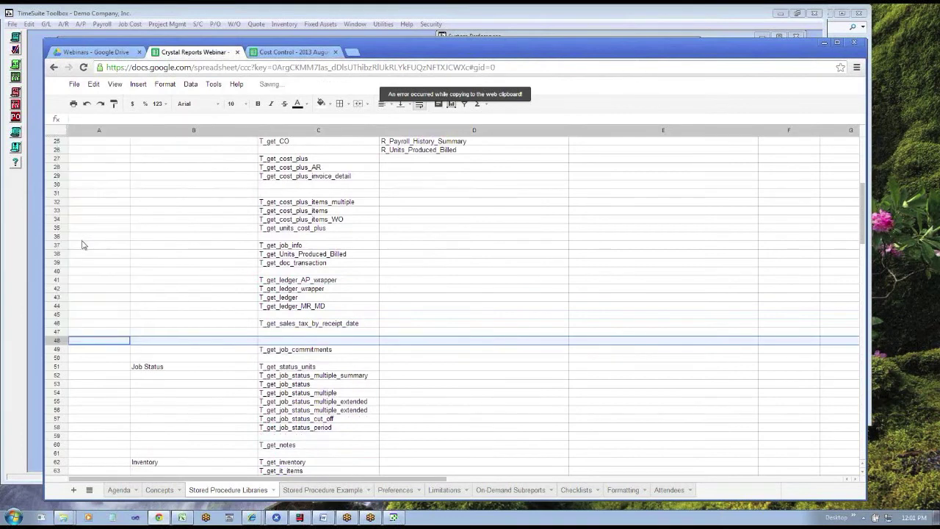
right_click(56, 342)
left_click(81, 243)
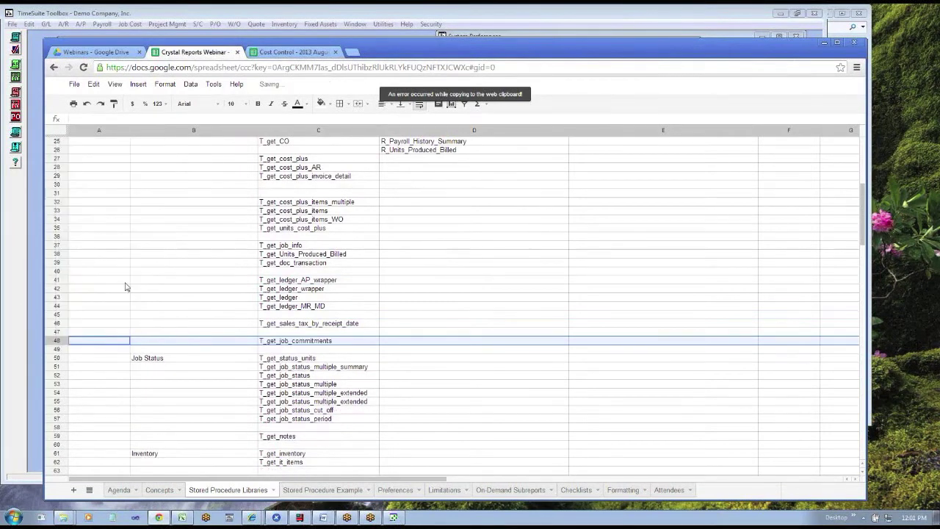
Step: Check the Job Status procedures in column C against the R_ report class procedures in column D
key("Down")
key("Down")
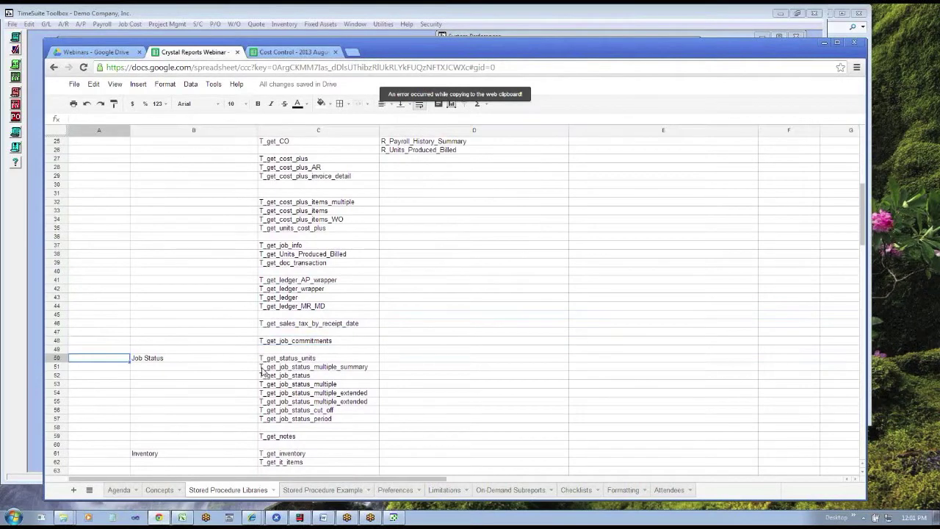
left_click(261, 369)
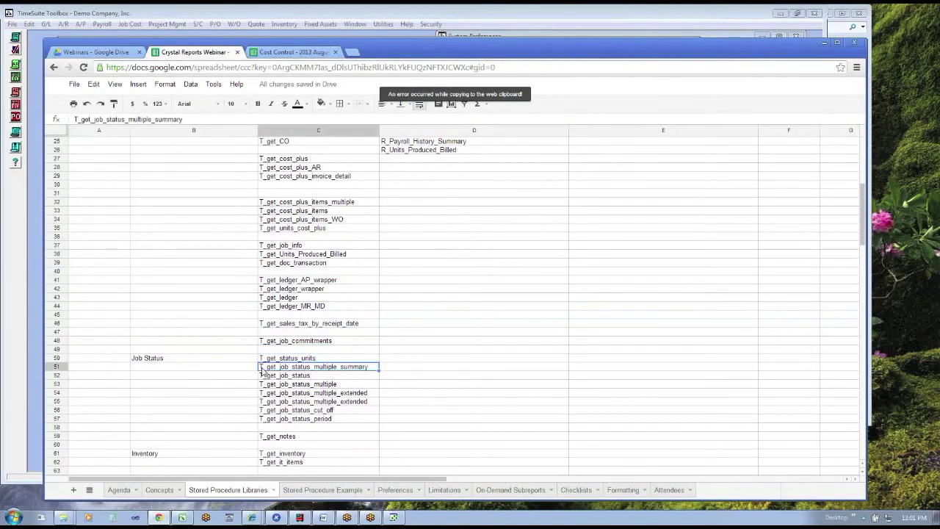
key("Down")
key("Down")
key("Down")
key("Up")
key("Page_Up")
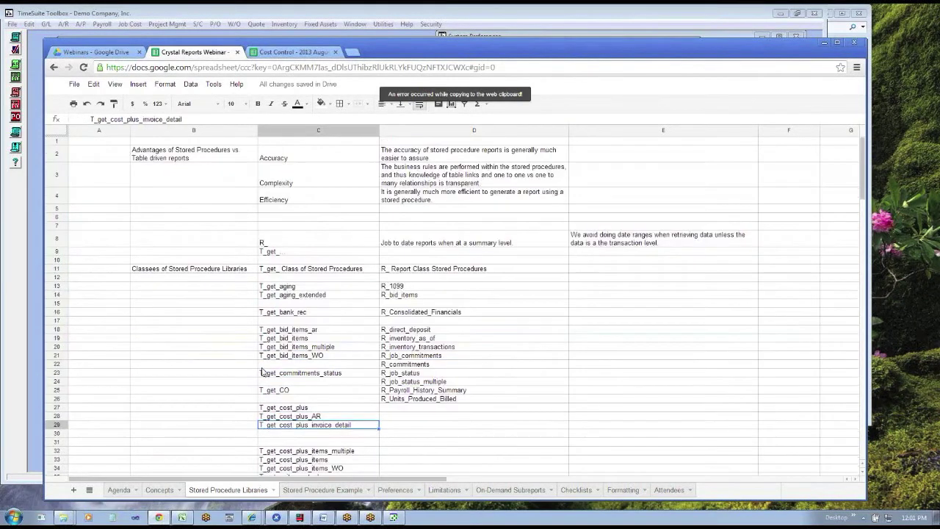
Step: Move R_job_commitments and R_commitments from D21:D22 to D48:D49, starting beside T_get_job_commitments
left_click(416, 358)
key("shift+Down")
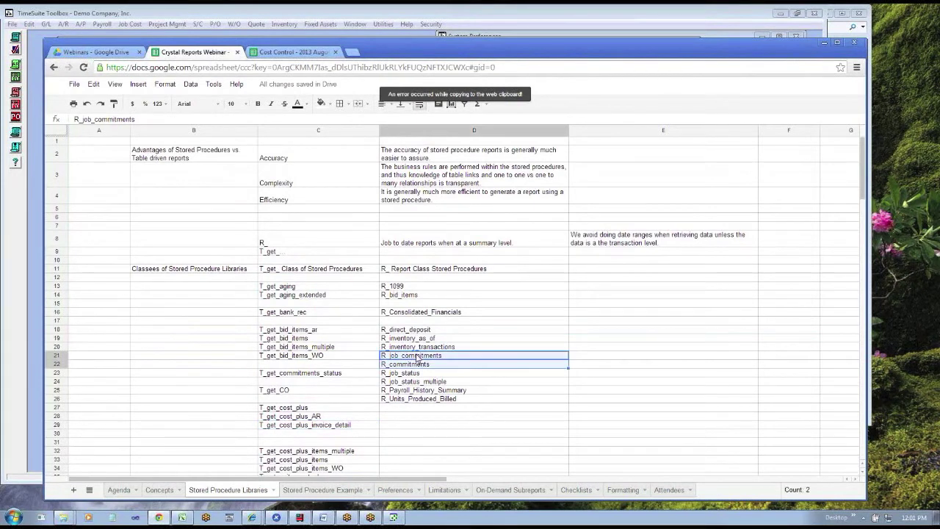
key("ctrl+c")
key("ctrl+Right")
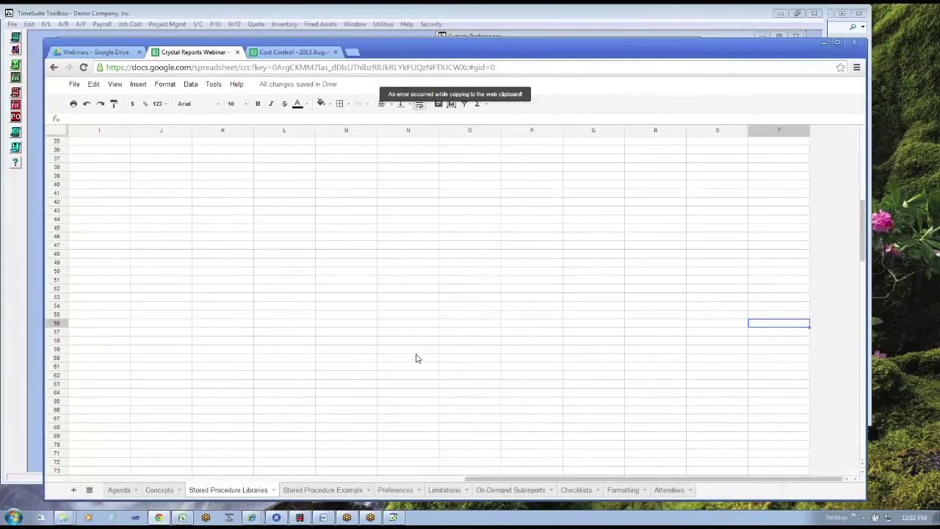
key("ctrl+Left")
key("Down")
key("Down")
key("Down")
key("Down")
key("Down")
key("Down")
key("Down")
key("Down")
key("Down")
key("Down")
key("Down")
key("Down")
key("Down")
key("Down")
key("Down")
key("Down")
key("Down")
key("Down")
key("Down")
key("Down")
key("Down")
key("Down")
key("Down")
key("Down")
key("Down")
key("Down")
key("Down")
key("Down")
key("Down")
key("Down")
key("Down")
key("Down")
key("Down")
key("Down")
key("Down")
key("Down")
key("Down")
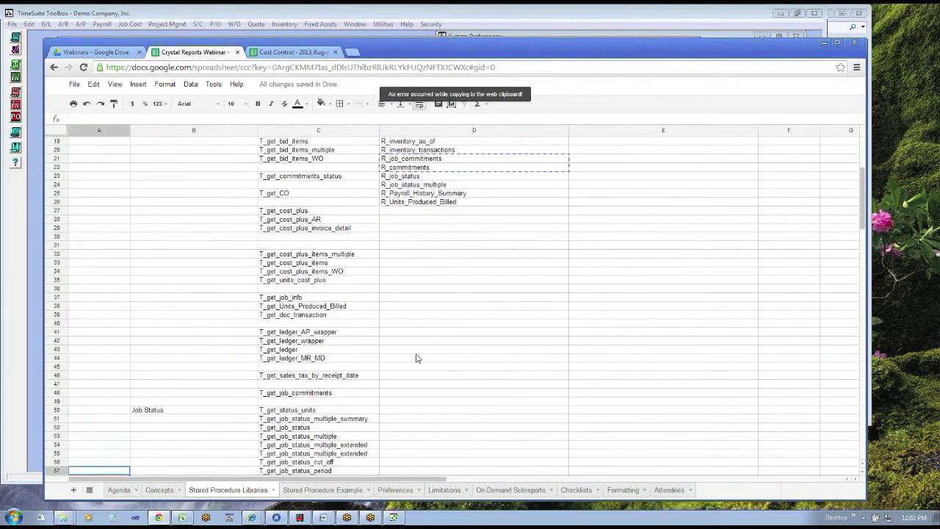
key("Up")
key("Up")
key("Up")
key("Up")
key("Up")
key("Up")
key("Up")
key("Up")
key("Up")
key("Up")
key("Up")
key("Up")
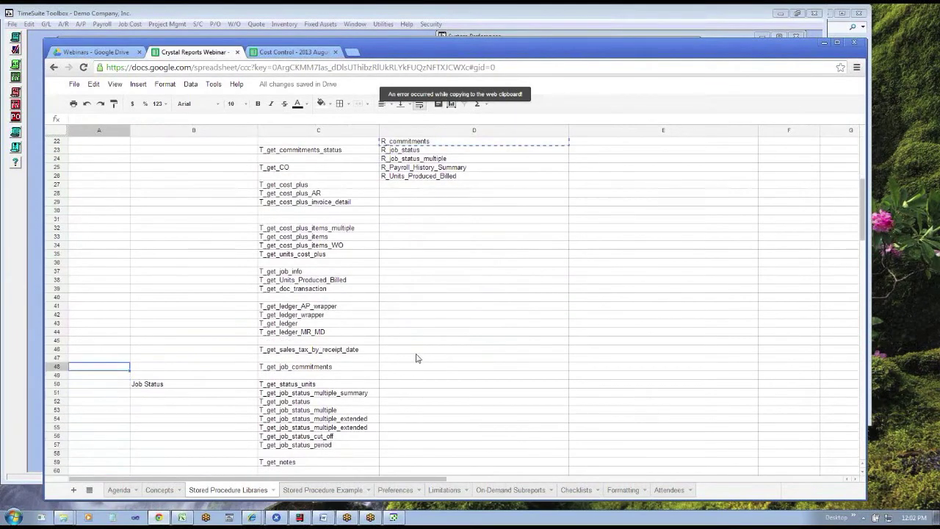
key("Right")
key("Right")
key("Right")
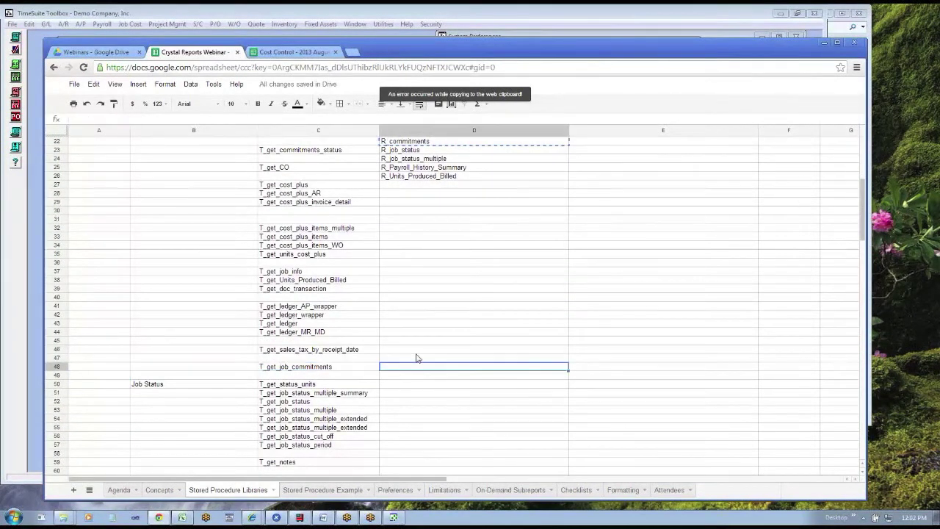
key("ctrl+v")
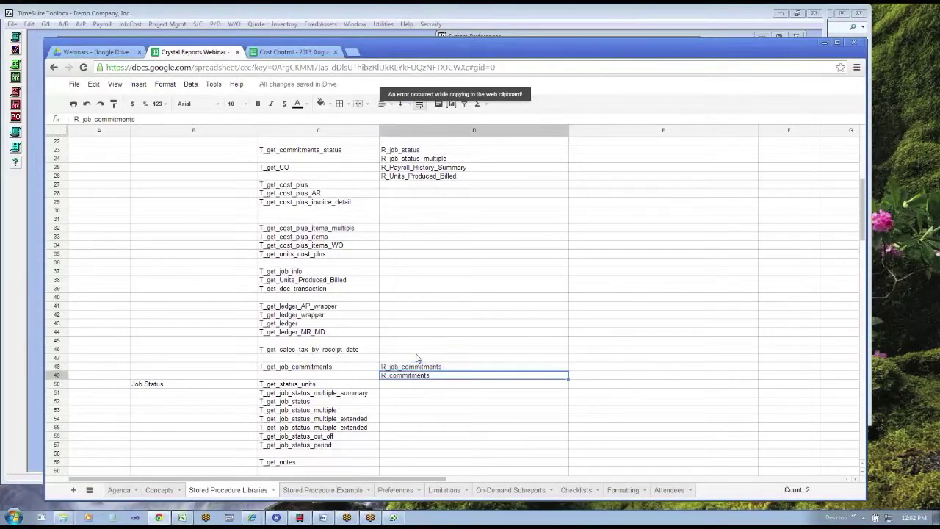
Step: Look back up column D through the remaining R_ report class procedures to above the list's heading
key("Up")
key("Up")
key("Up")
key("Up")
key("Up")
key("Up")
key("Up")
key("Up")
key("Up")
key("Up")
key("Up")
key("Up")
key("Up")
key("Up")
key("Up")
key("Up")
key("Up")
key("Up")
key("Up")
key("Up")
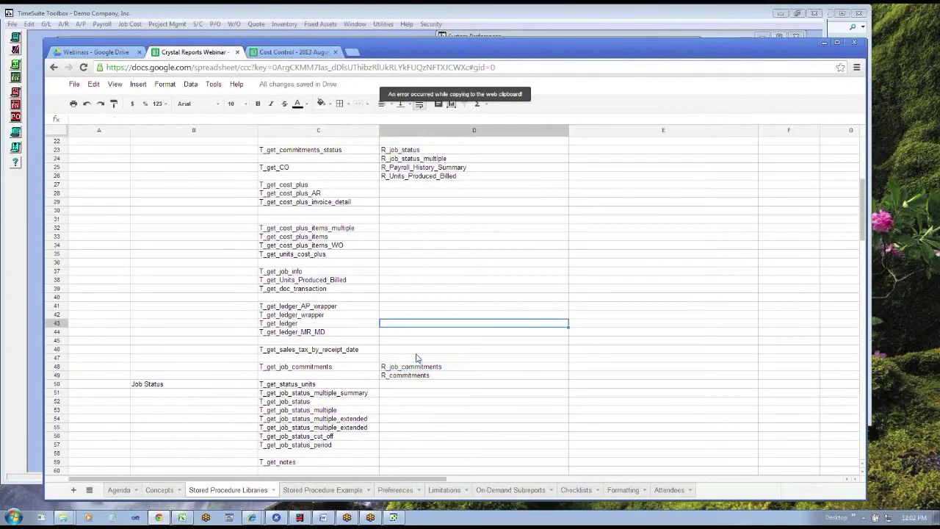
key("Up")
key("Up")
key("Up")
key("Up")
key("Up")
key("Up")
key("Up")
key("Up")
key("Up")
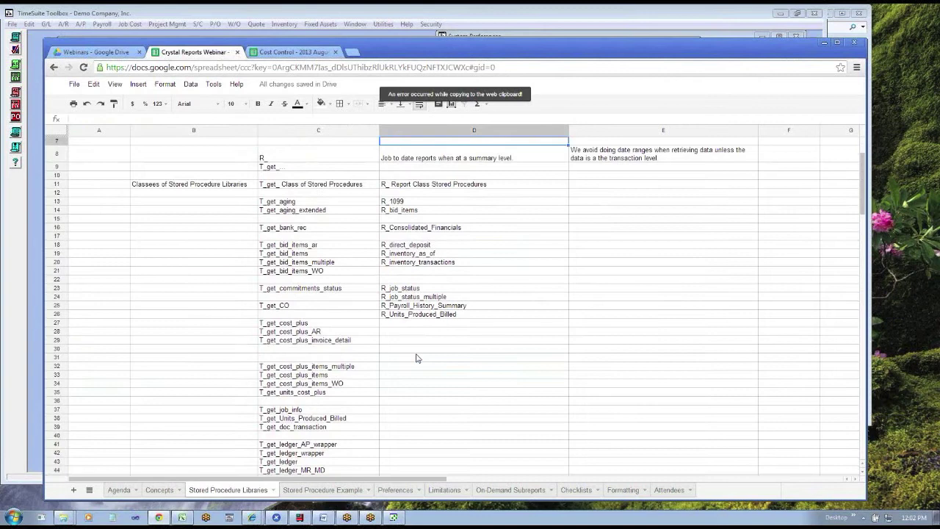
Step: Paste R_job_commitments and R_commitments into D50:D51, starting beside T_get_status_units in the Job Status group
key("Down")
key("Down")
key("Down")
key("Down")
key("Down")
key("Down")
key("Down")
key("Down")
key("Down")
key("Down")
key("Down")
key("Down")
key("Down")
key("Down")
key("Down")
key("Down")
key("Down")
key("Down")
key("Down")
key("Down")
key("Down")
key("Down")
key("Down")
key("Down")
key("Down")
key("Down")
key("Down")
key("Down")
key("Down")
key("Down")
key("Down")
key("Down")
key("Down")
key("Down")
key("Down")
key("Down")
key("Down")
key("Down")
key("Down")
key("Down")
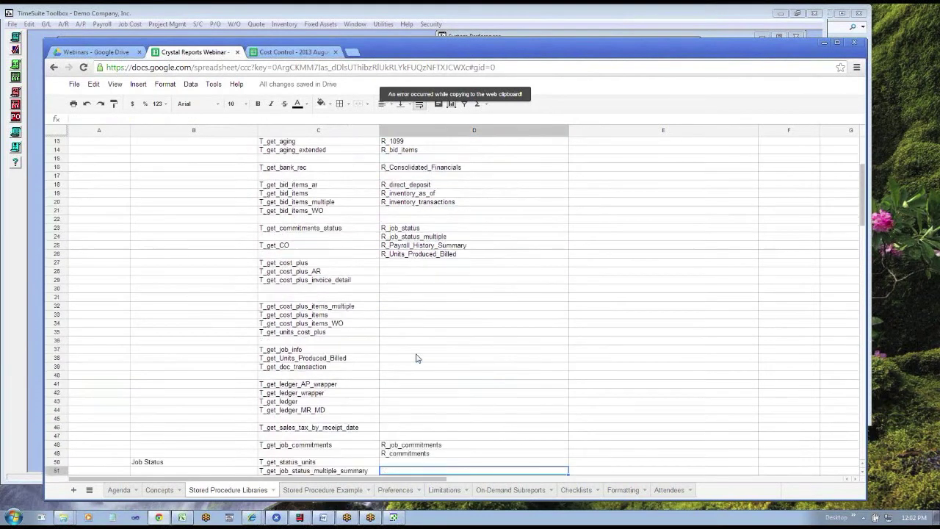
key("Up")
key("Up")
key("Up")
key("Up")
key("Up")
key("Up")
key("Up")
key("Up")
key("Up")
key("Up")
key("Up")
key("Up")
key("Up")
key("Up")
key("Up")
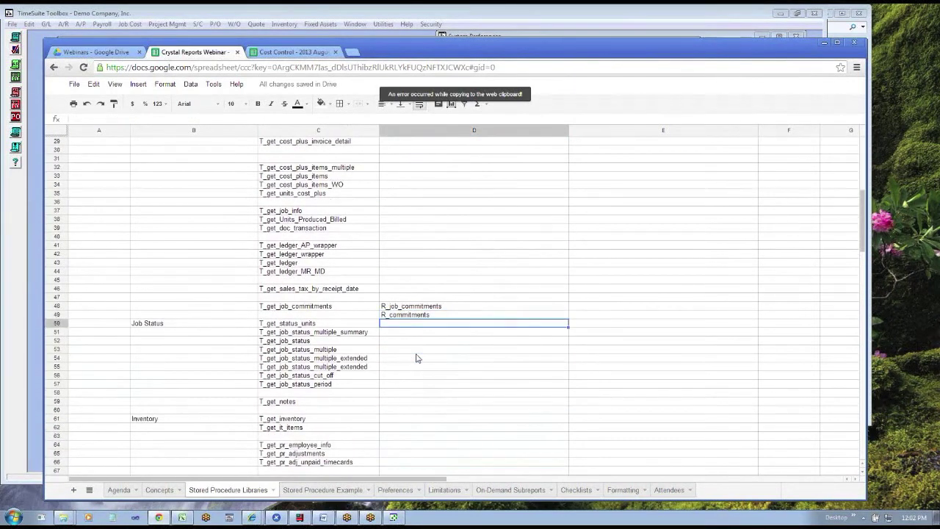
key("ctrl+v")
key("Down")
Step: Insert one empty row above row 50 to separate the job commitments procedures from the Job Status group
left_click(53, 323)
right_click(53, 323)
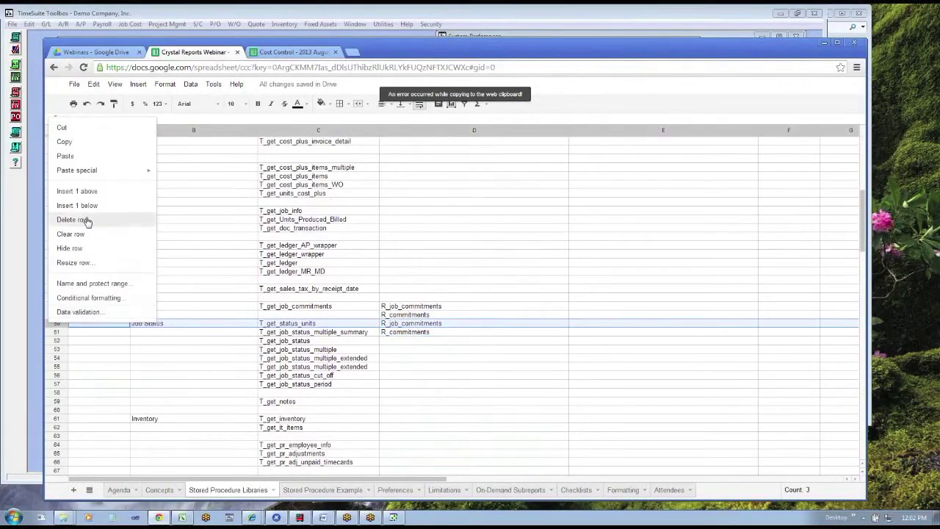
left_click(85, 194)
Step: Review the remaining R_ report class procedures in column D down to the end of the list
left_click(509, 274)
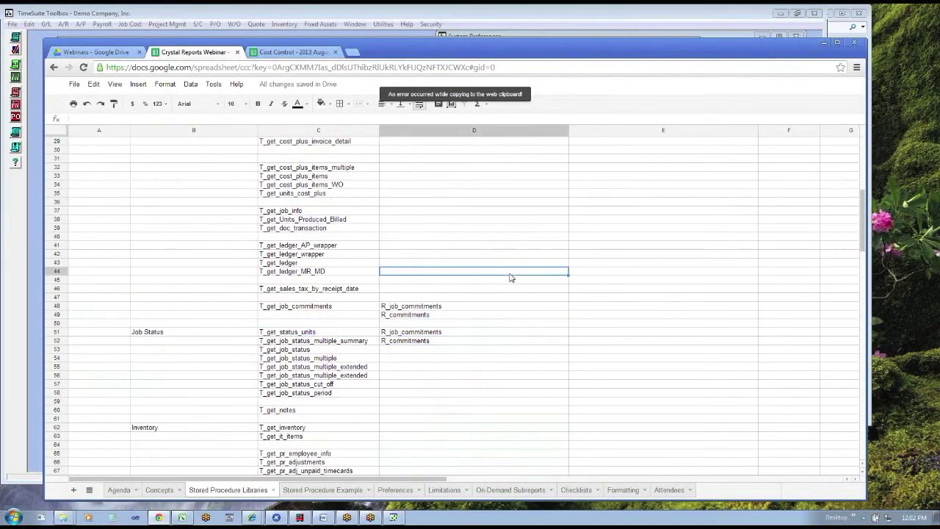
key("Page_Up")
key("Down")
key("Down")
key("Down")
key("Down")
key("Down")
key("Down")
key("Down")
key("Down")
key("Down")
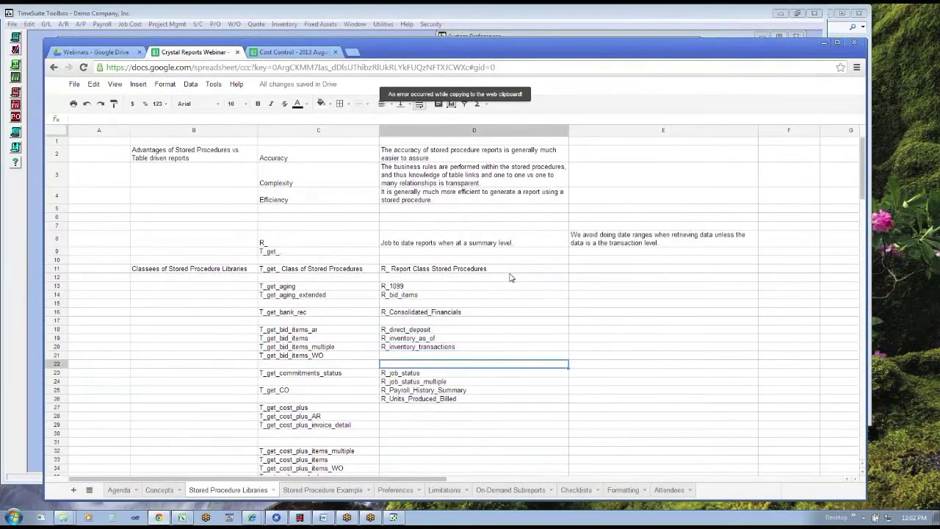
key("Down")
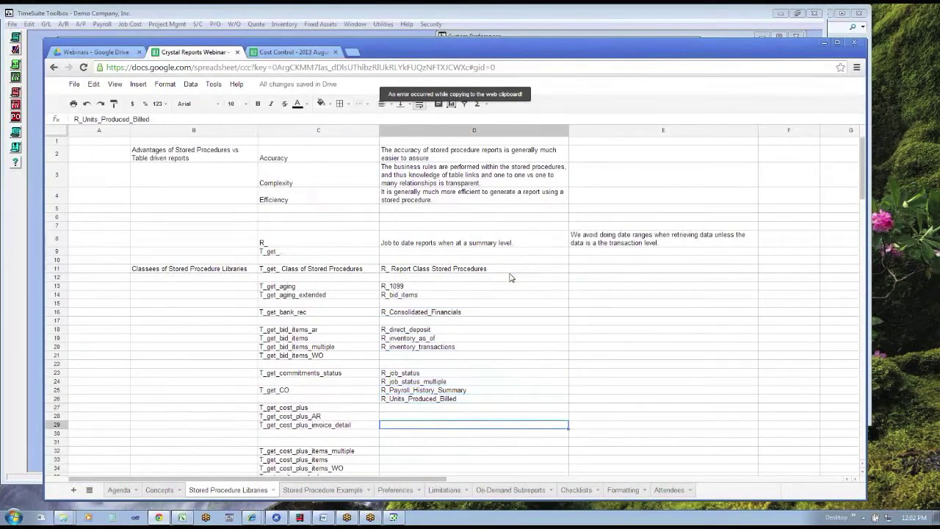
Step: Examine the procedure groups in column C from Job Status down to Financial Statements for matches to the R_ procedures
key("Page_Down")
key("Left")
key("Down")
key("Down")
key("Down")
key("Down")
key("Down")
key("Down")
key("Down")
key("Down")
key("Down")
key("Down")
key("Down")
key("Down")
key("Down")
key("Down")
key("Down")
key("Down")
key("Down")
key("Down")
key("Down")
key("Down")
key("Down")
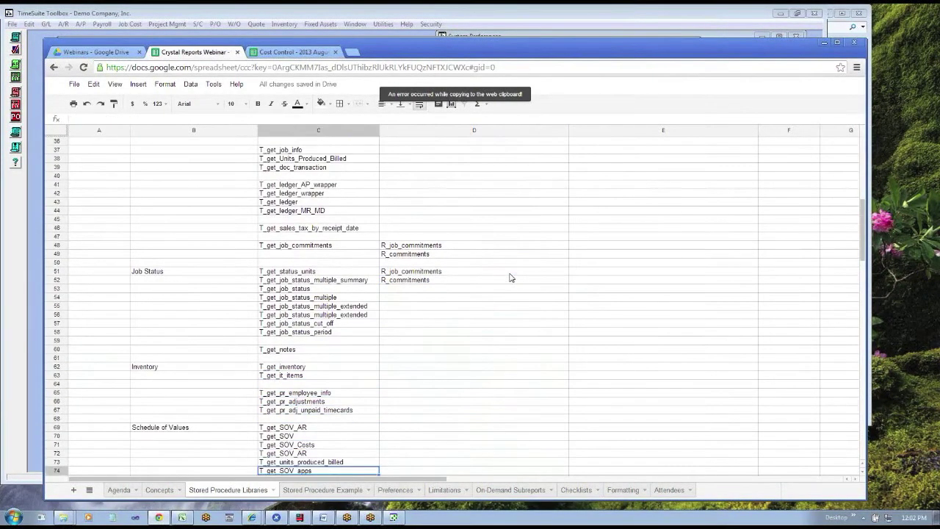
key("Up")
key("Up")
key("Up")
key("Up")
key("Up")
key("Up")
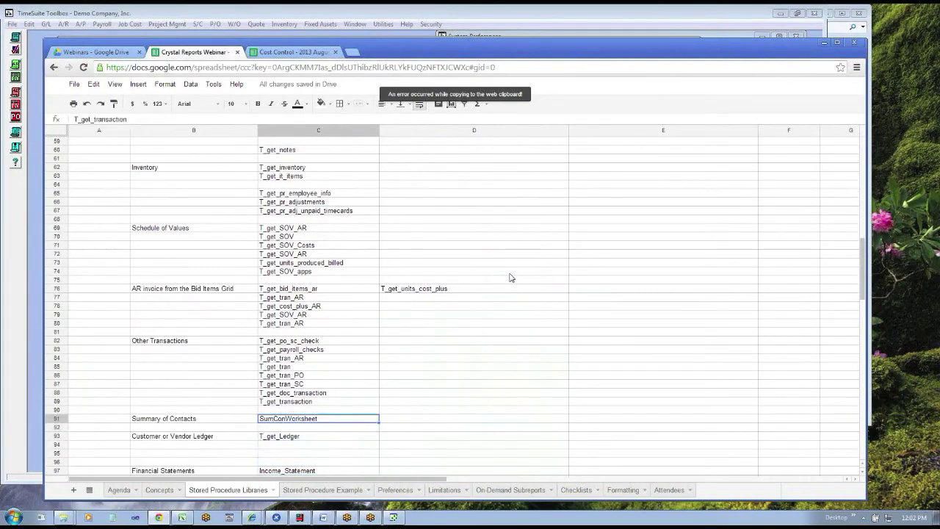
key("Up")
key("Up")
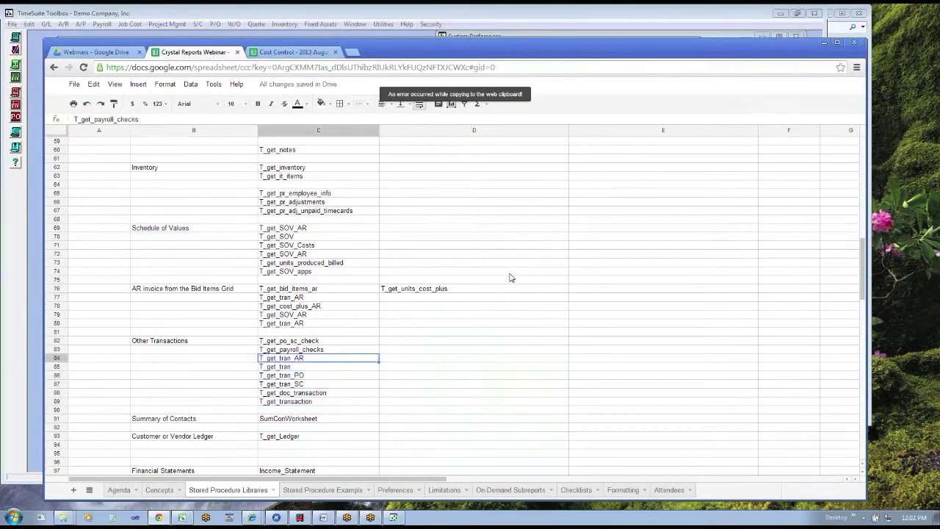
key("Down")
key("Down")
key("Down")
key("Down")
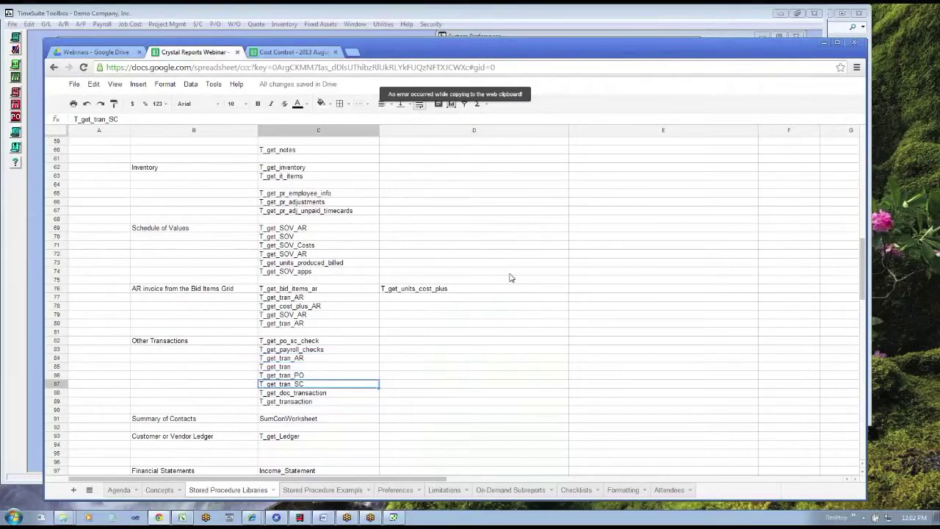
key("Down")
key("Down")
key("Down")
key("Down")
key("Down")
key("Down")
key("Down")
key("Down")
key("Down")
key("Down")
key("Down")
key("Down")
key("Down")
key("Down")
key("Down")
key("Down")
key("Down")
key("Down")
key("Down")
key("Down")
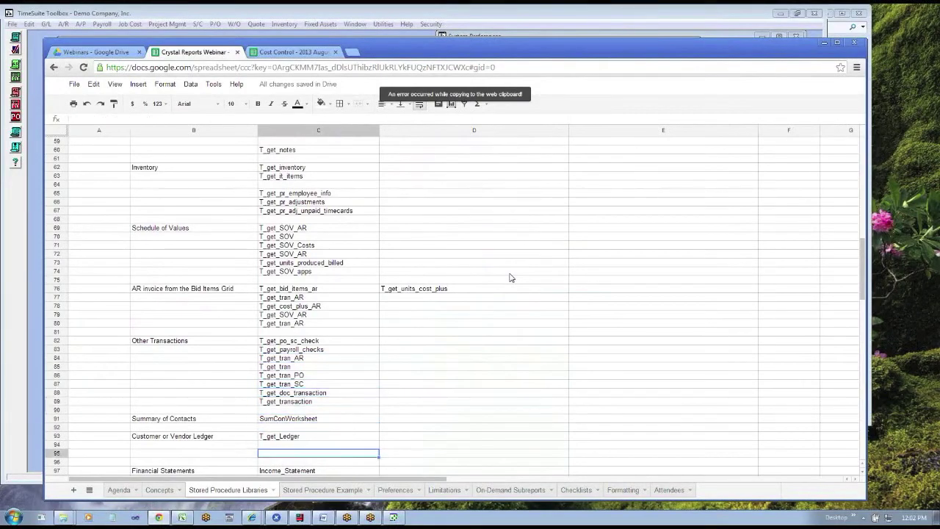
key("Up")
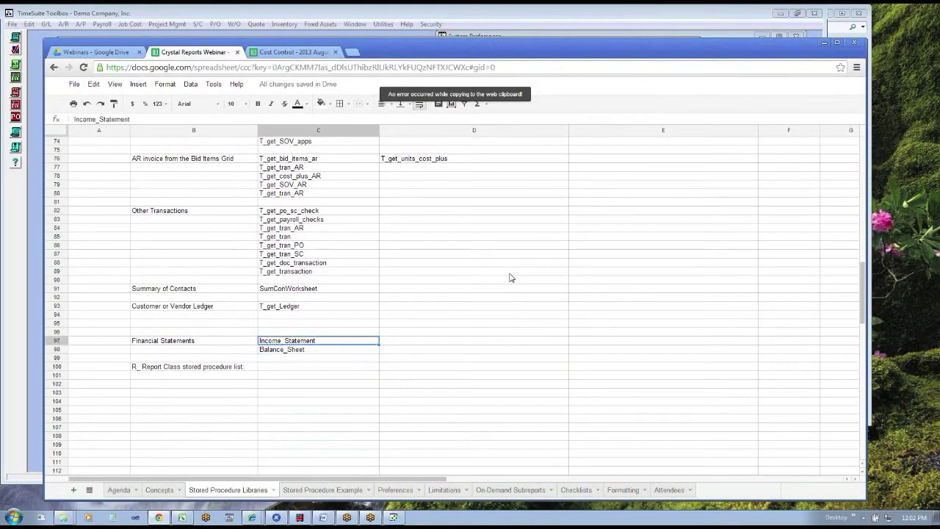
key("Left")
key("Left")
key("Right")
key("Right")
key("Right")
key("Down")
key("Left")
key("Right")
Step: Return to the R_ report class procedures in column D and select R_Consolidated_Financials in D16
key("Page_Up")
key("Page_Up")
key("Up")
key("Up")
key("Up")
key("Up")
key("Up")
key("Up")
key("Up")
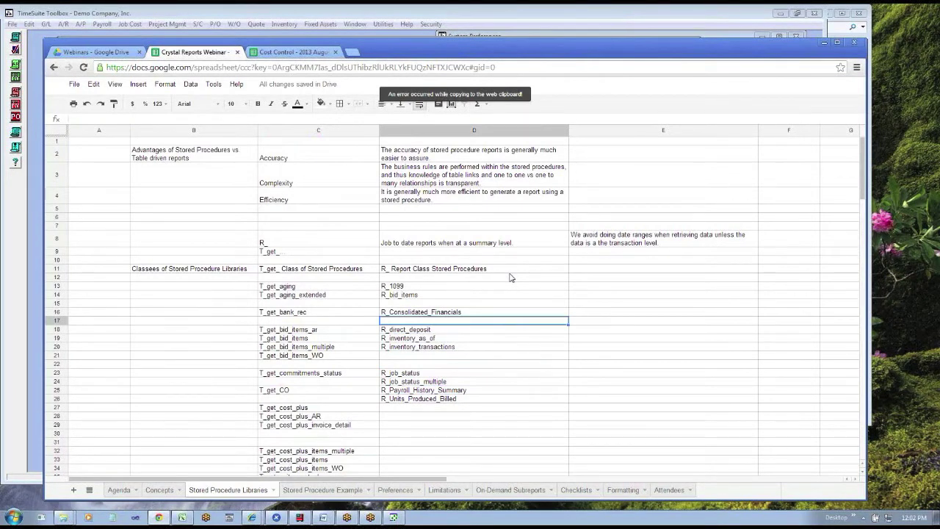
key("Up")
key("Up")
key("Up")
key("Up")
key("Up")
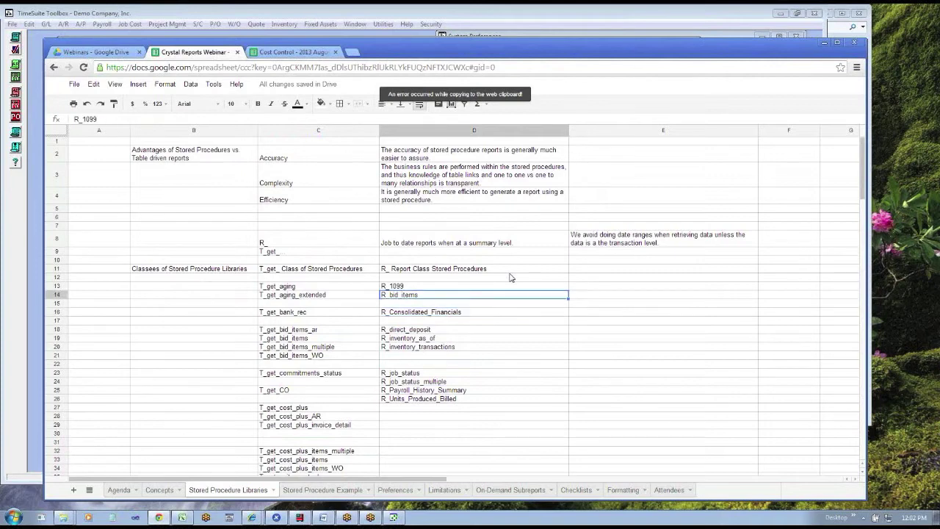
key("Down")
key("Down")
key("Down")
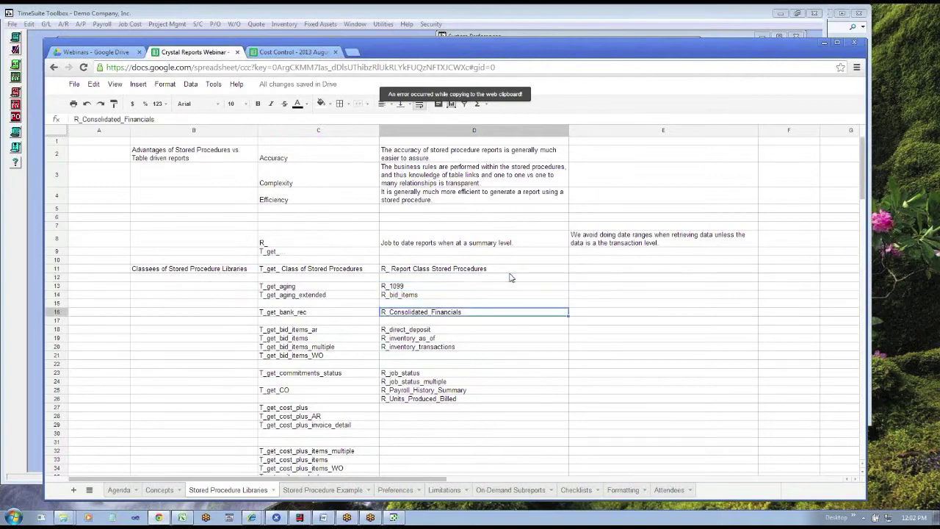
Step: Copy the R_Consolidated_Financials entry from the R_ Report Class list into column D beside Income_Statement in the Financial Statements section
key("super")
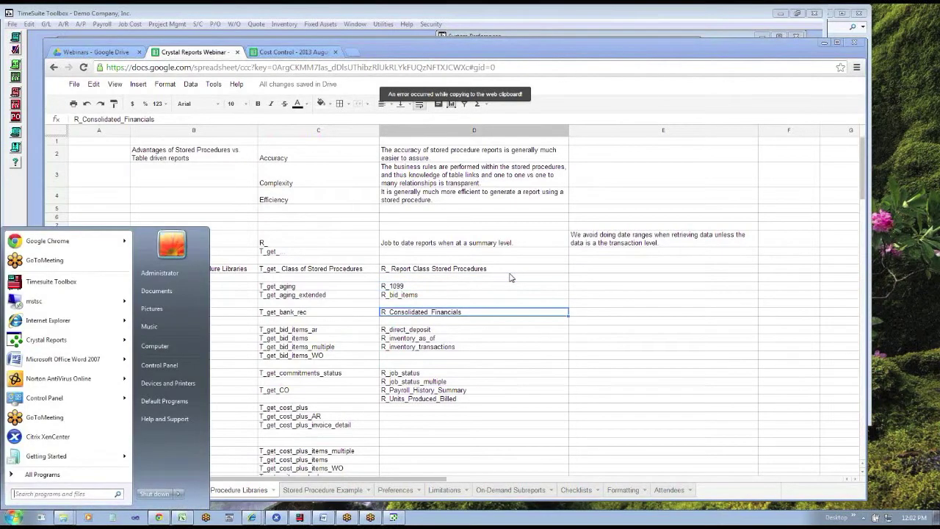
left_click(518, 293)
left_click(519, 293)
left_click(458, 312)
key("Page_Down")
key("Page_Down")
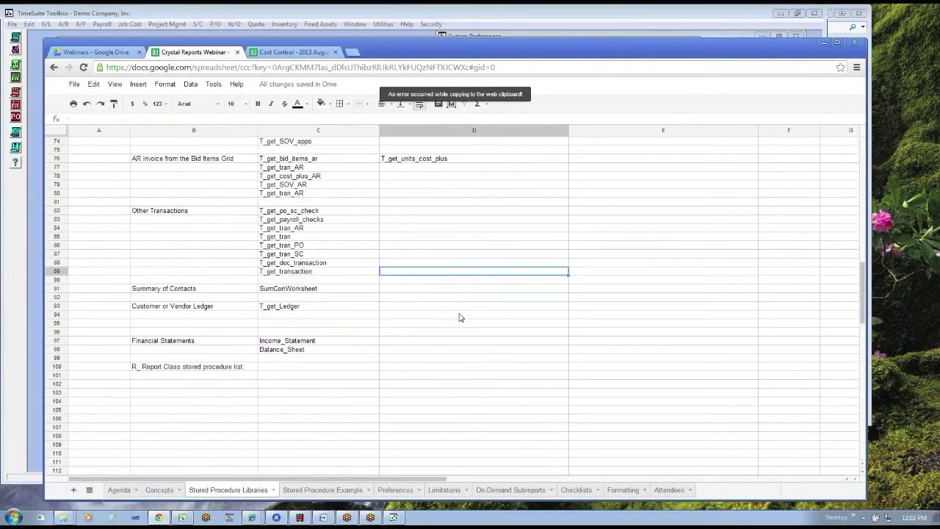
key("Down")
key("Down")
key("Down")
key("Down")
key("Down")
key("Down")
key("Down")
key("Down")
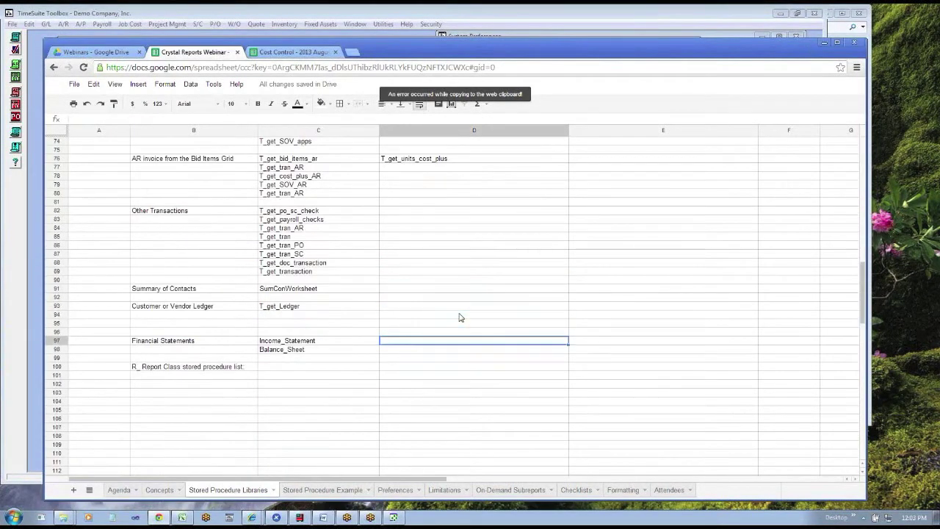
type("R_Consolidated_Financials")
key("Down")
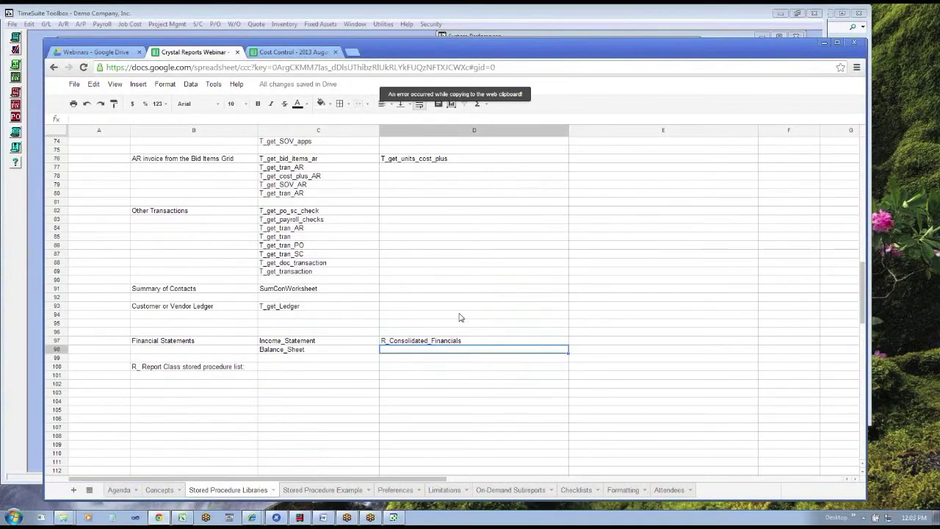
Step: Open the Agenda sheet and review the session 1 questions on basic Crystal Report Designer concepts and creating a report
key("Left")
key("Left")
key("Left")
key("Up")
key("Up")
key("Up")
key("Up")
key("Up")
key("Up")
key("Up")
key("Page_Up")
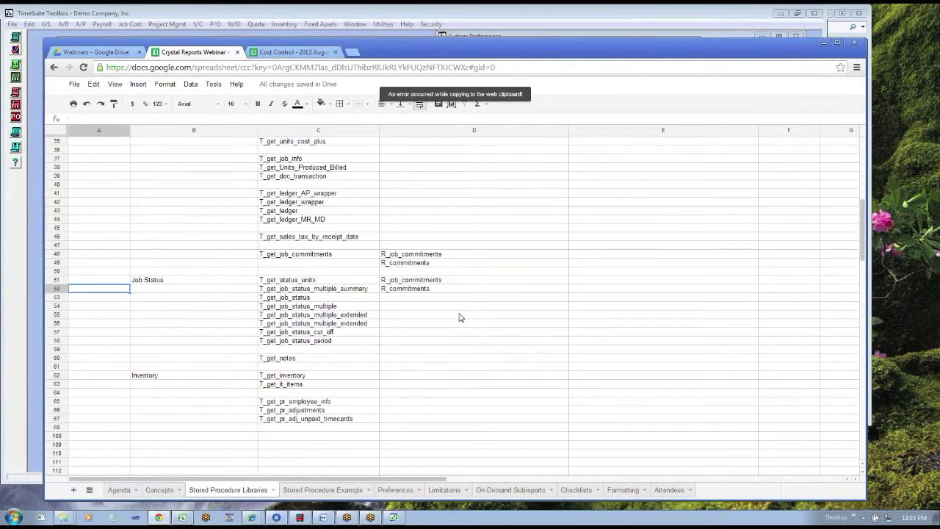
key("Page_Up")
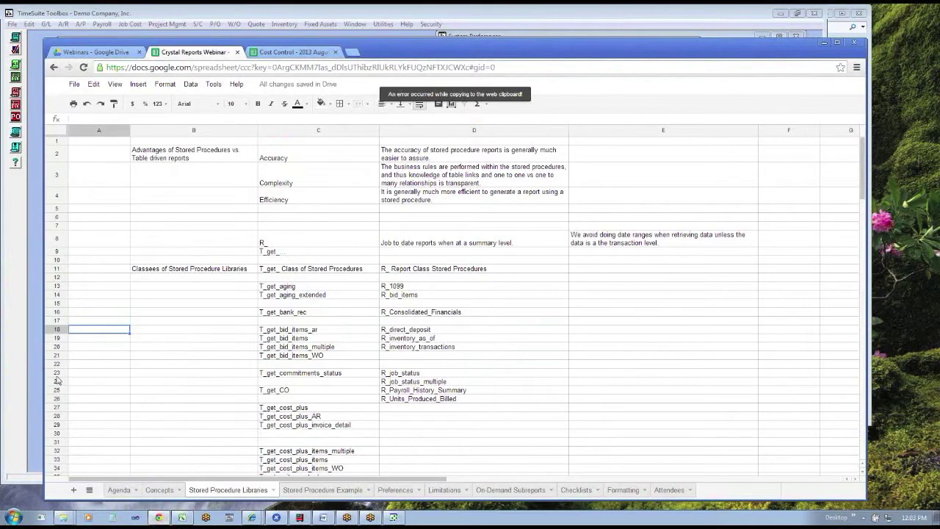
left_click(128, 492)
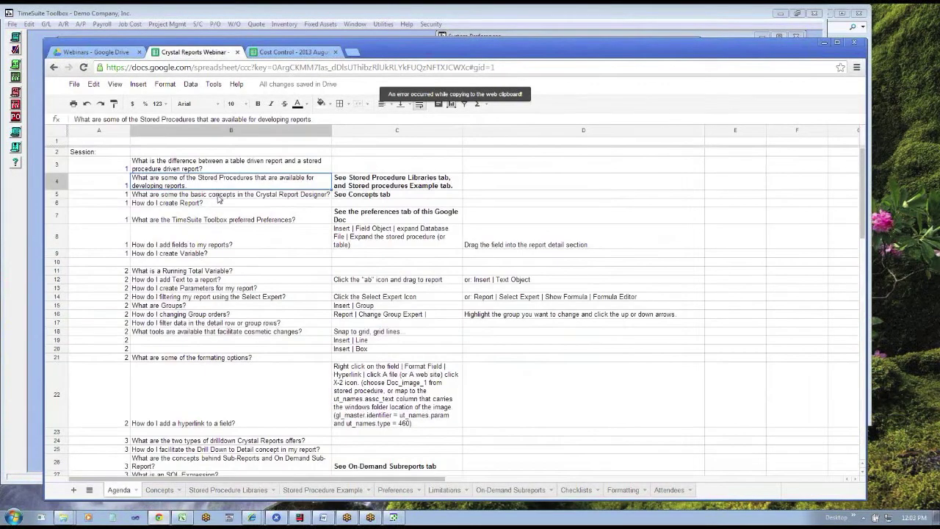
left_click(218, 197)
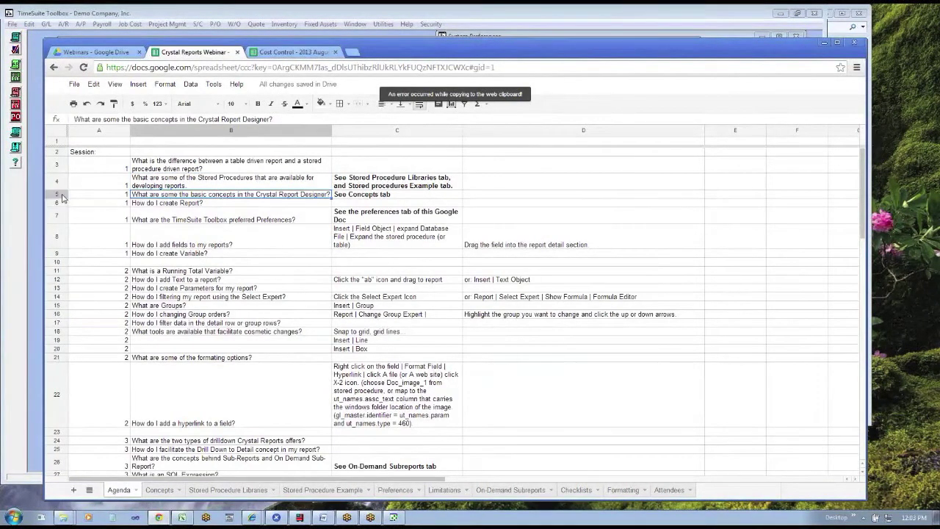
left_click(168, 204)
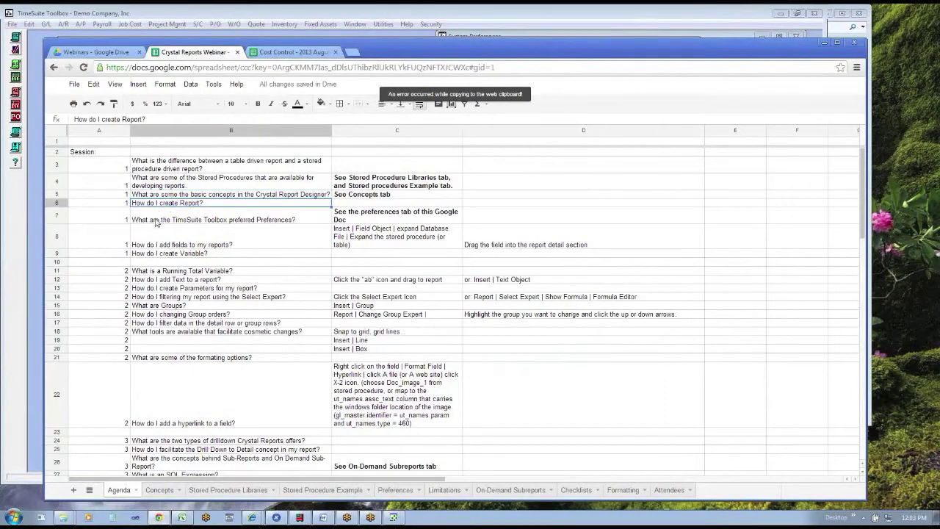
Step: Insert a row above the TimeSuite Toolbox preferred Preferences question and assign it to session 1
right_click(60, 218)
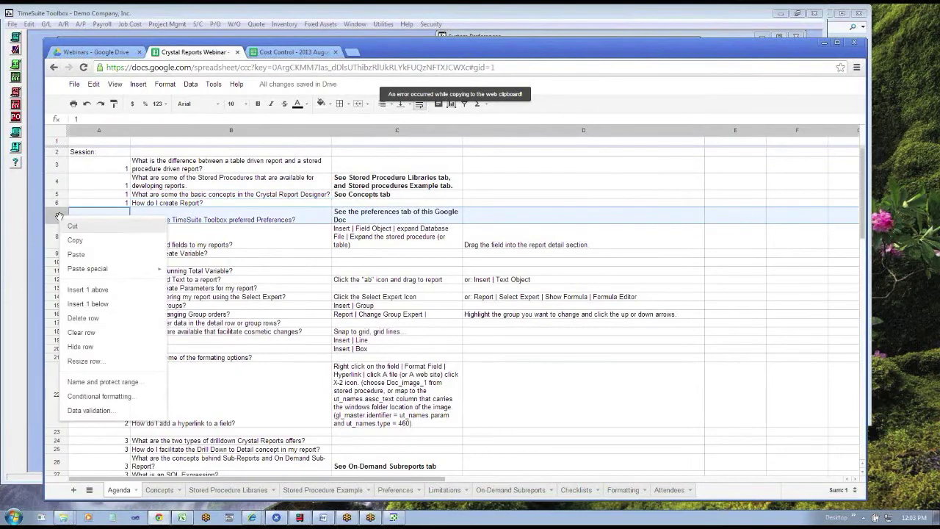
left_click(94, 295)
type("1")
key("Tab")
Step: Enter the question "How do I access the stored procedures and/or tables in my report?" in the new agenda row
type("Ho")
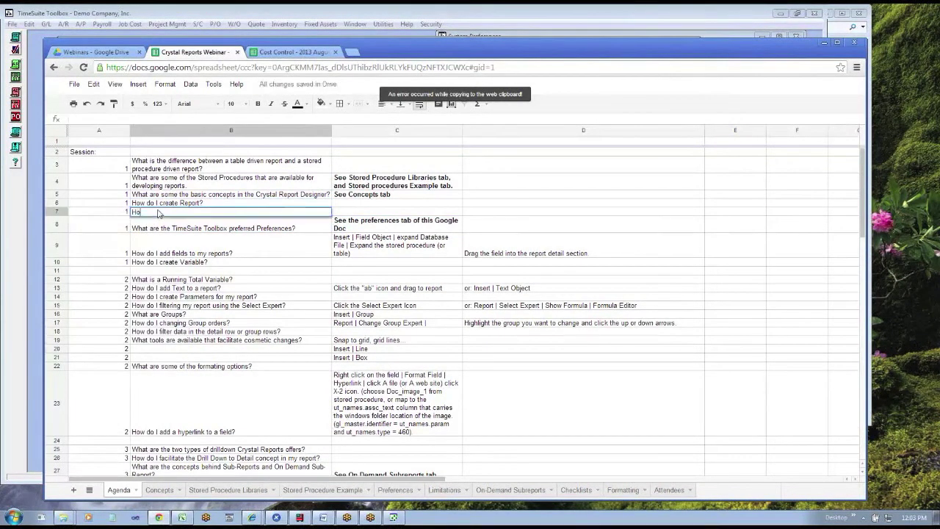
type("w do I access the stored procedures and")
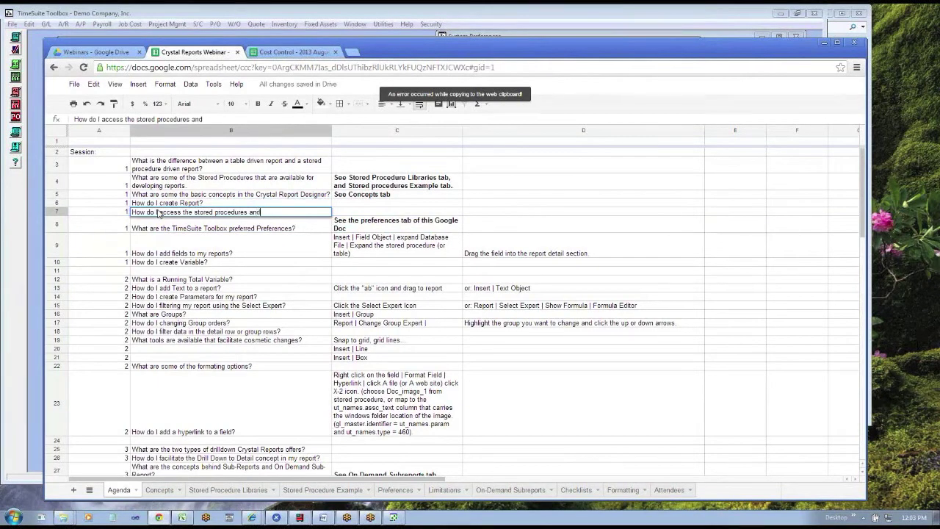
type("/or tables in my report")
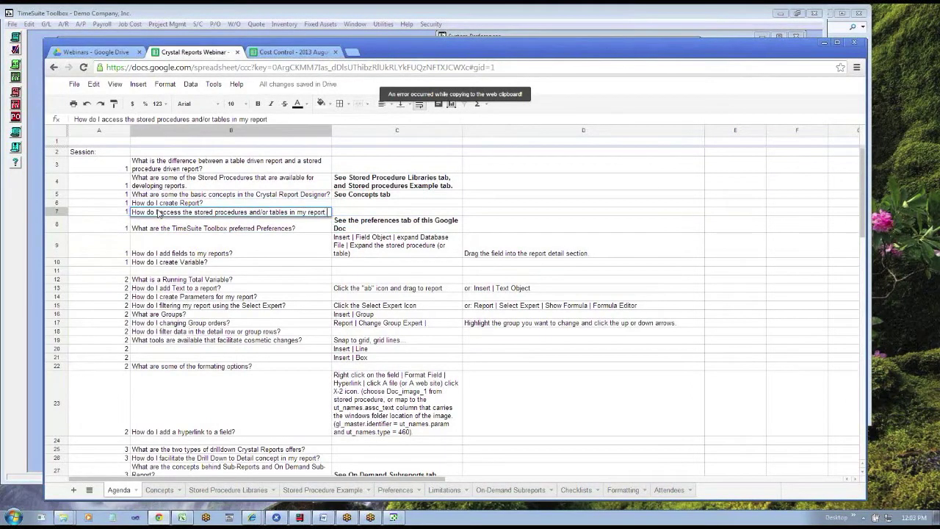
type(".")
key("Return")
key("Up")
key("Return")
type("?")
key("Return")
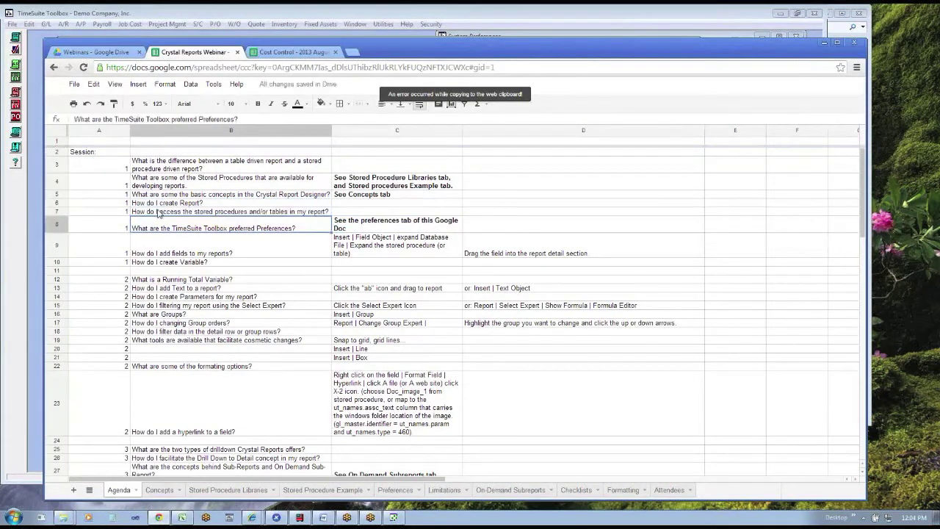
left_click(174, 214)
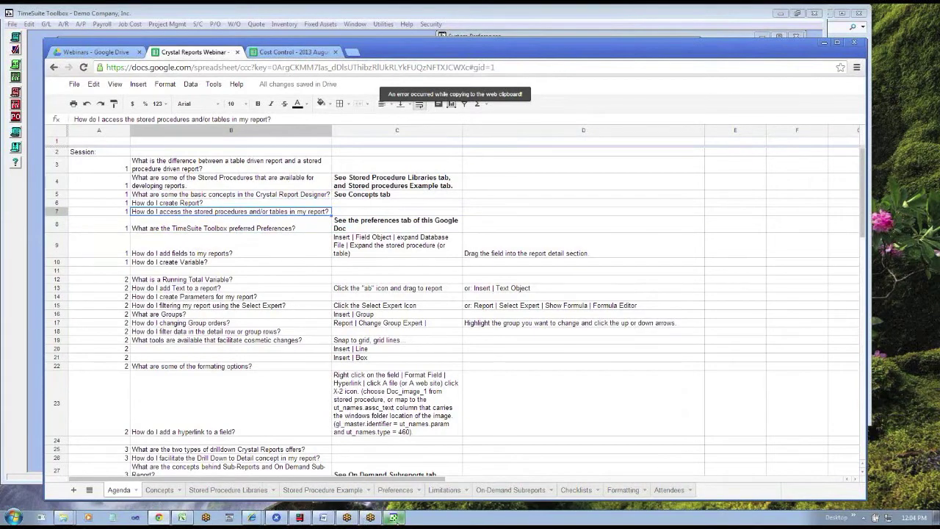
Step: Switch to Crystal Reports and open the Visual Linking Expert for the Job_List report in full-screen size
left_click(394, 517)
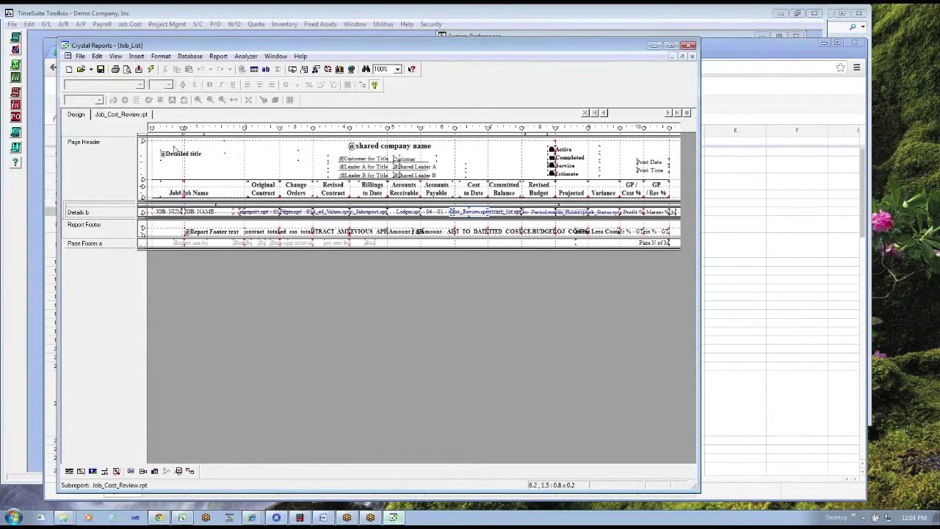
left_click(189, 471)
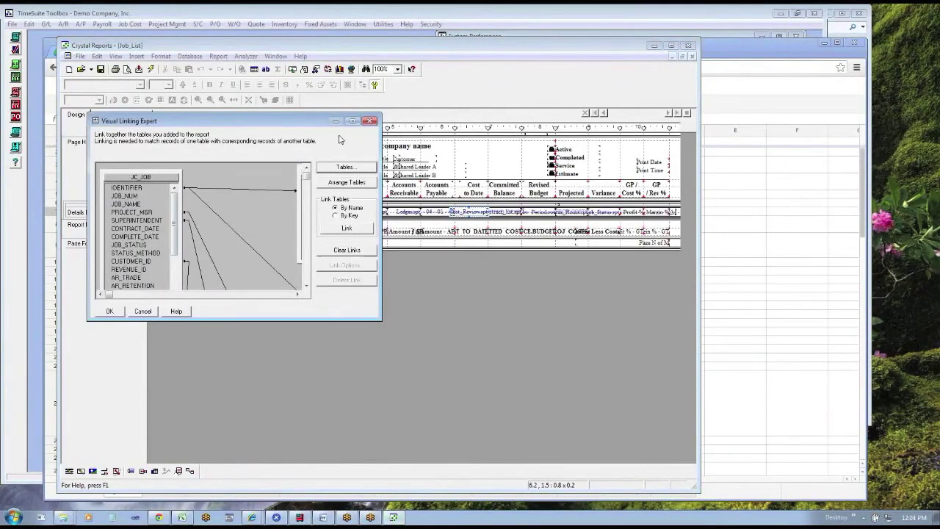
left_click(353, 120)
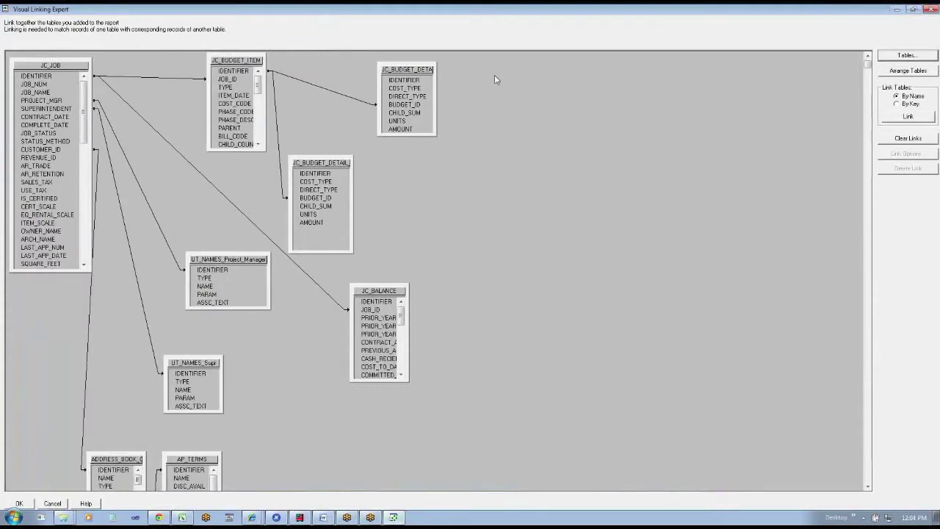
left_click(908, 56)
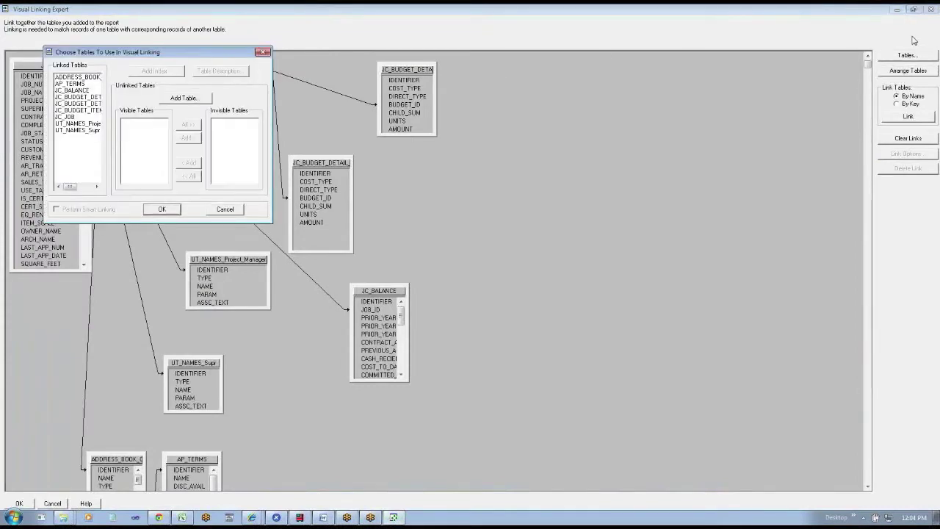
left_click(222, 210)
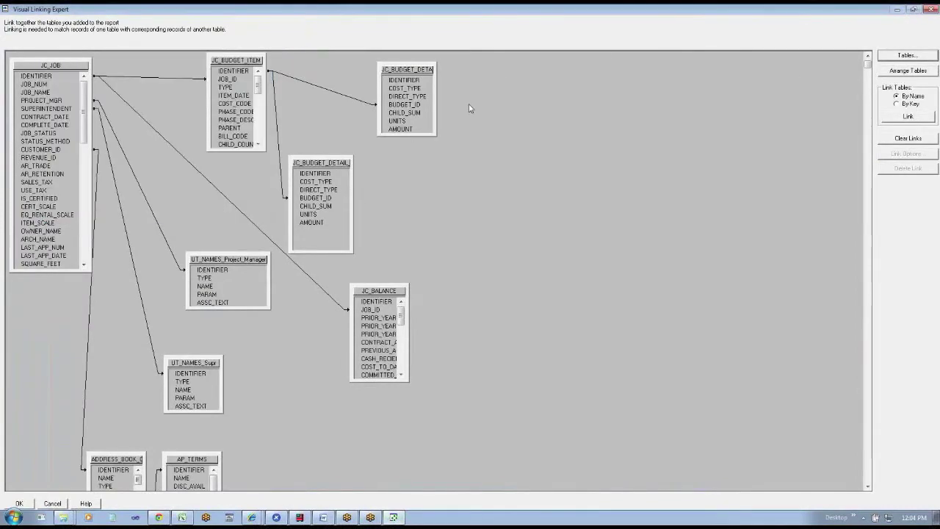
Step: Restore the Visual Linking Expert window, enlarge it in both directions and auto-arrange its tables
left_click(915, 9)
left_click_drag(380, 151, 654, 151)
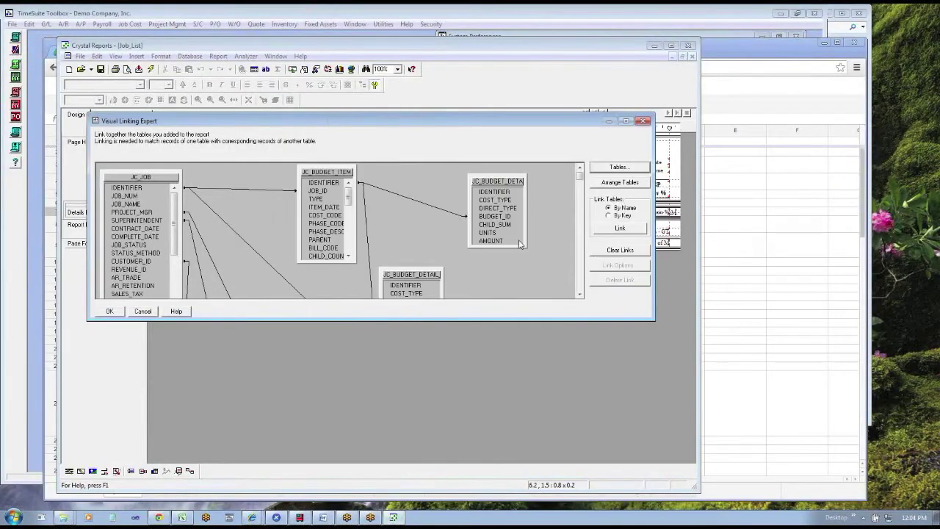
left_click_drag(477, 320, 477, 460)
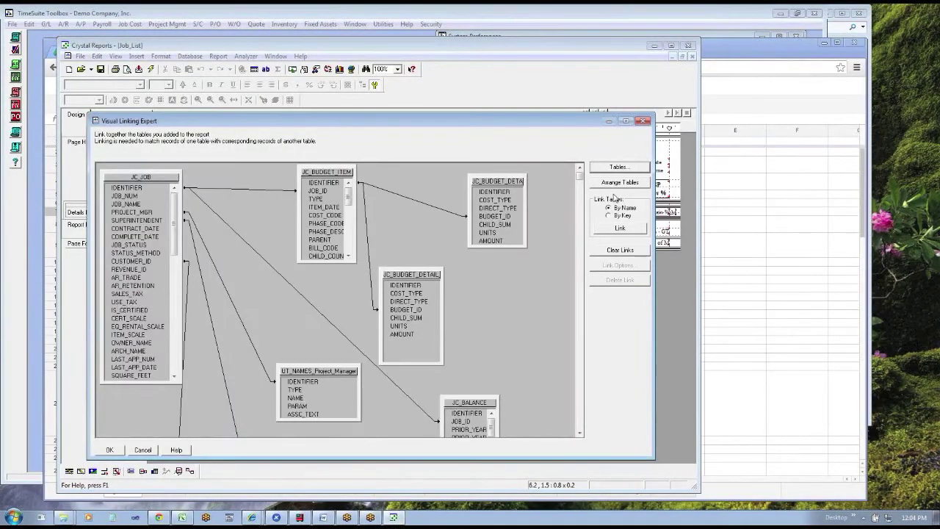
left_click(621, 182)
Step: Start adding a table to the visual linking and expand the Toolbox ODBC data source in the Data Explorer
left_click(604, 169)
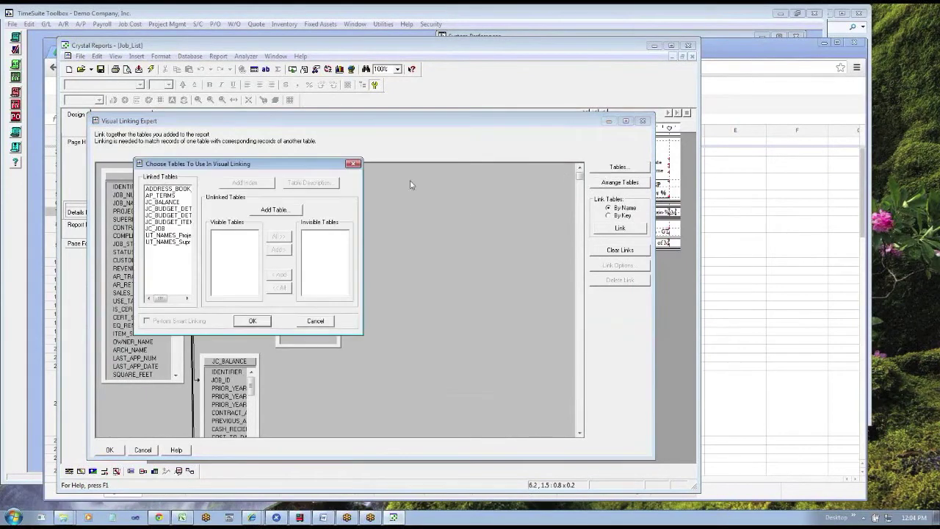
left_click(279, 211)
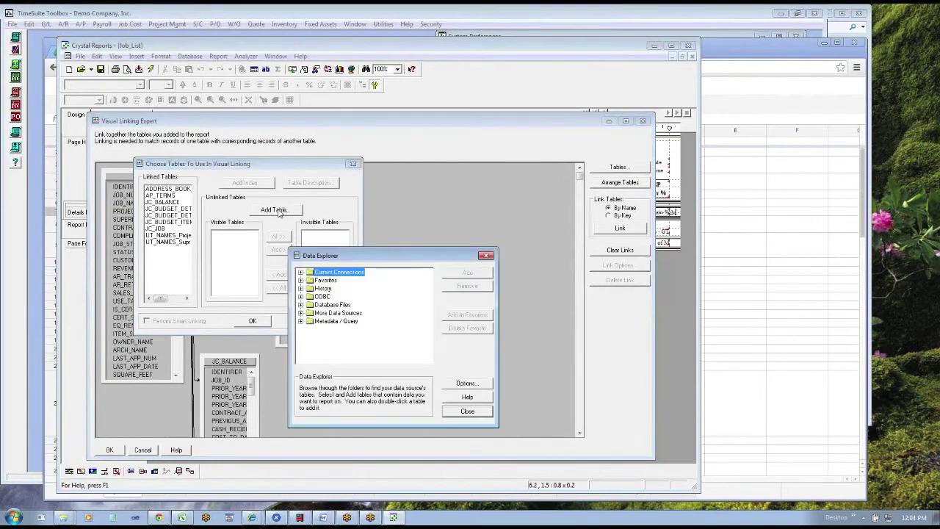
left_click(301, 273)
left_click(301, 273)
left_click(301, 296)
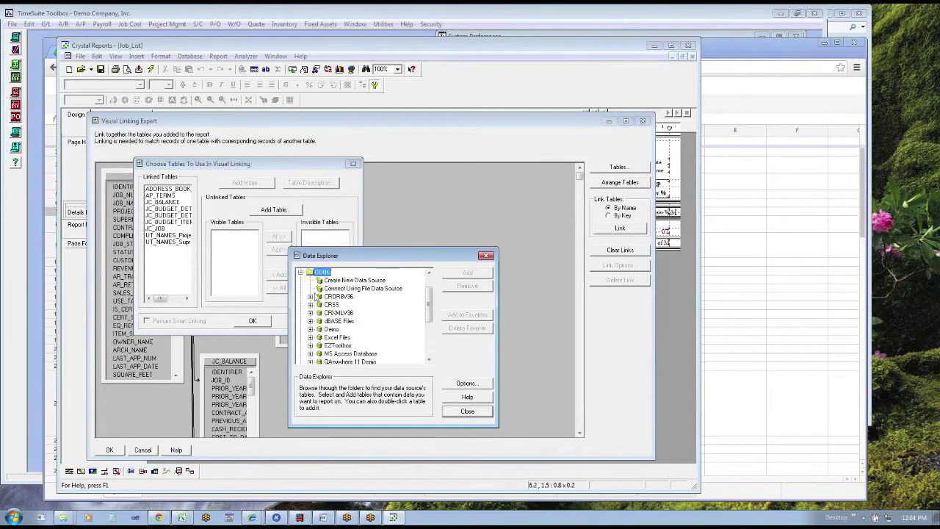
scroll(313, 308, "down", 3)
left_click(310, 321)
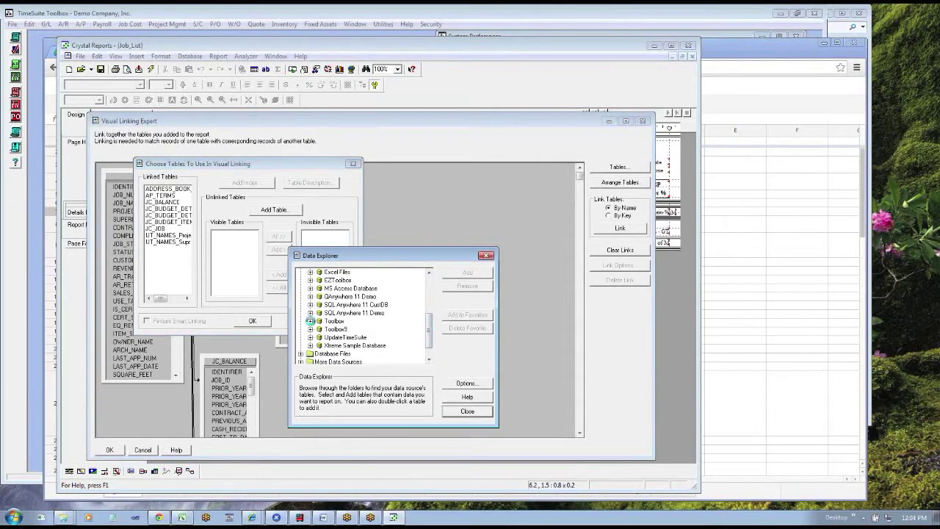
left_click(331, 322)
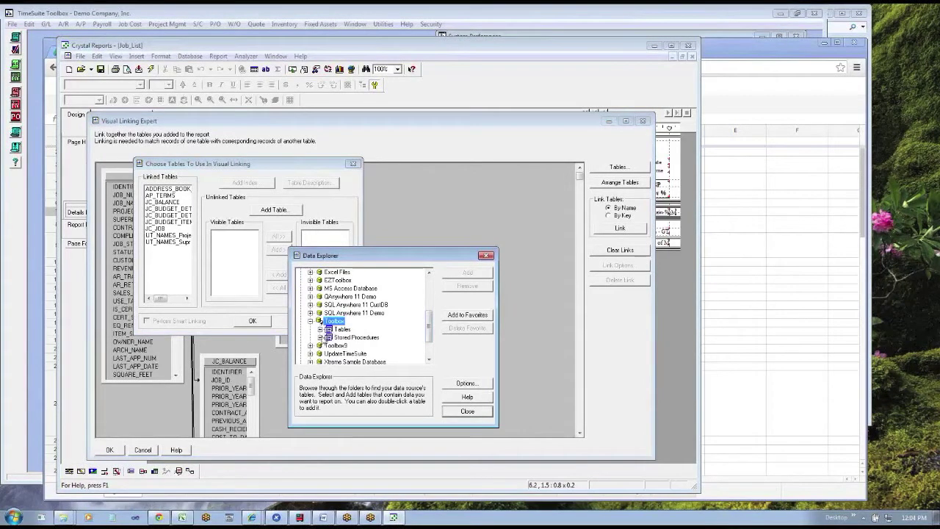
left_click_drag(367, 255, 378, 147)
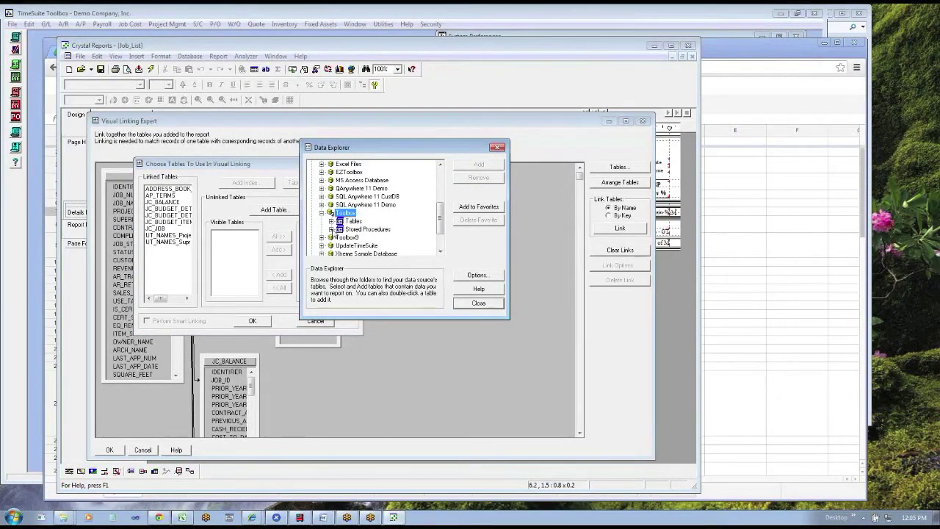
Step: Examine the list of tables available in the Toolbox data source
left_click(332, 229)
left_click(332, 167)
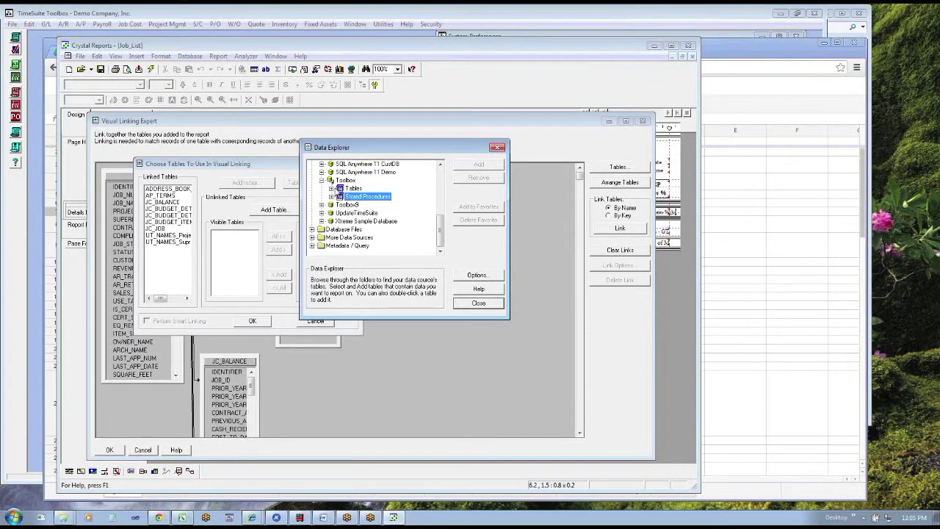
left_click(343, 180)
left_click(351, 188)
left_click(331, 188)
mouse_move(442, 184)
left_mouse_down()
mouse_move(441, 222)
mouse_move(441, 170)
mouse_move(445, 182)
left_mouse_up()
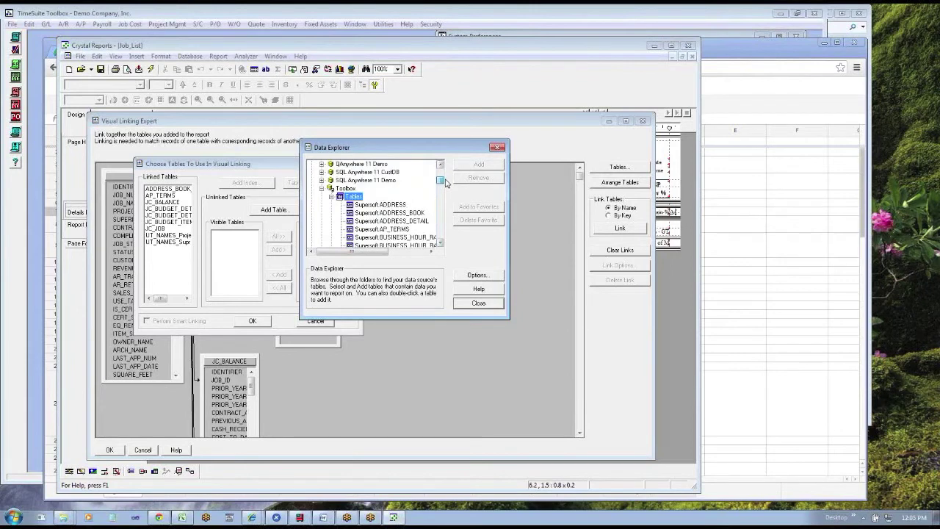
Step: Collapse the Tables list of the Toolbox data source and expand its Stored Procedures in the Data Explorer
left_click(331, 196)
left_click(331, 212)
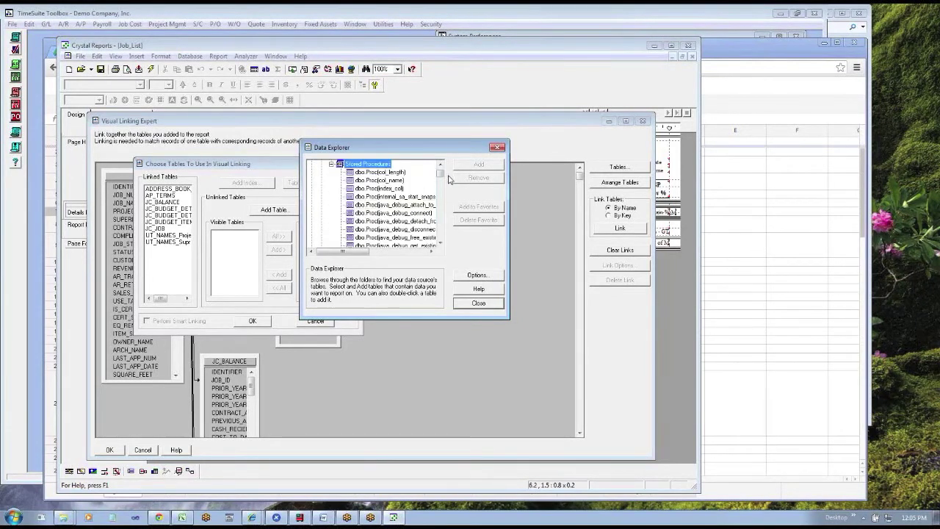
left_click_drag(441, 176, 442, 187)
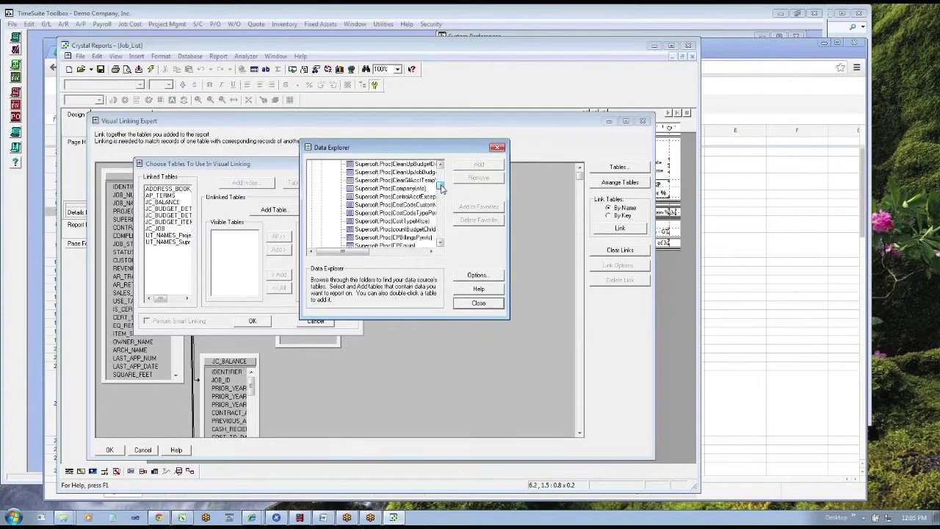
Step: Examine the Supersoft stored procedures available in the Toolbox data source, through to the T_get job procedures
left_click(424, 190)
key("Up")
key("Up")
key("Up")
key("Up")
key("Up")
key("Up")
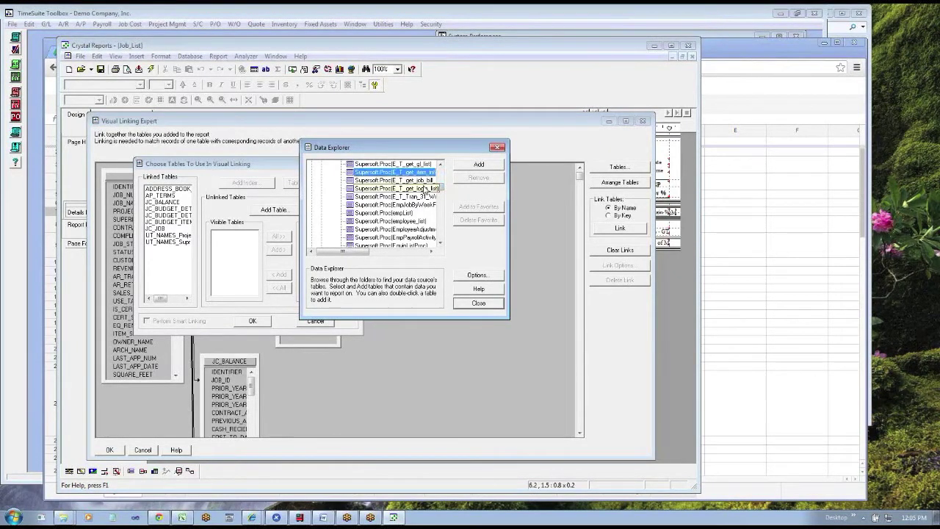
key("Down")
key("Down")
key("Down")
key("Down")
key("Down")
key("Down")
key("Down")
key("Down")
key("Down")
key("Down")
key("Down")
key("Down")
key("Down")
key("Down")
key("Down")
key("Down")
key("Down")
key("Down")
key("Down")
key("Down")
key("Down")
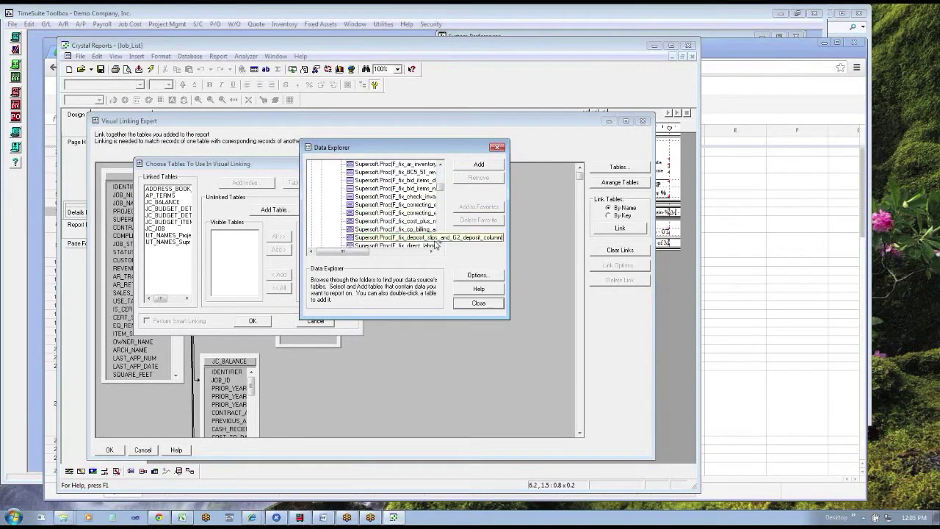
left_click(441, 243)
left_click(441, 243)
scroll(443, 229, "down", 3)
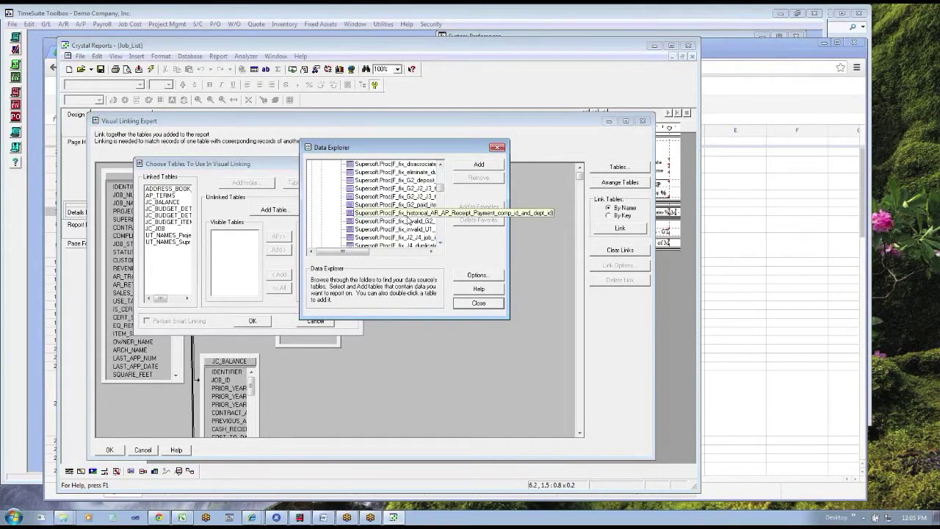
left_click(408, 220)
key("Page_Down")
key("Page_Down")
key("Page_Down")
key("Page_Down")
key("Page_Down")
key("Page_Down")
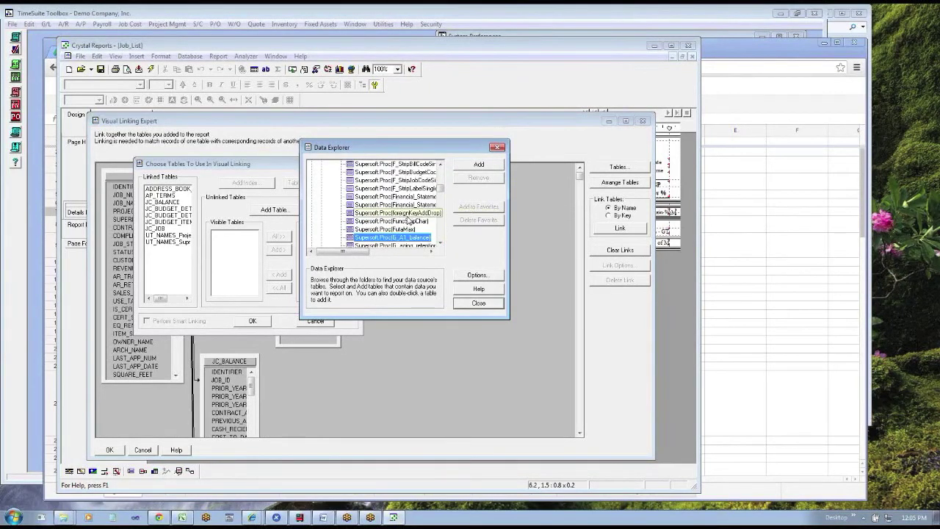
scroll(441, 237, "down", 3)
scroll(442, 237, "down", 3)
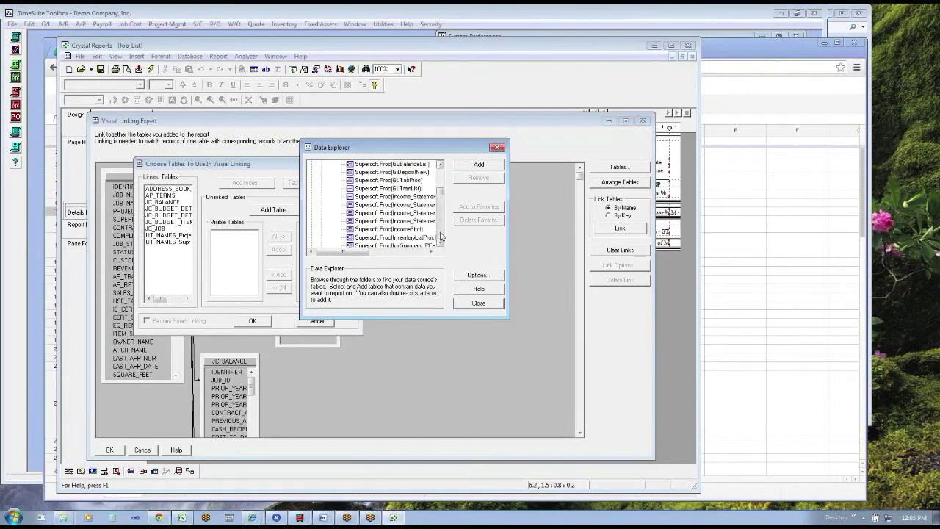
scroll(441, 236, "down", 3)
scroll(441, 237, "down", 3)
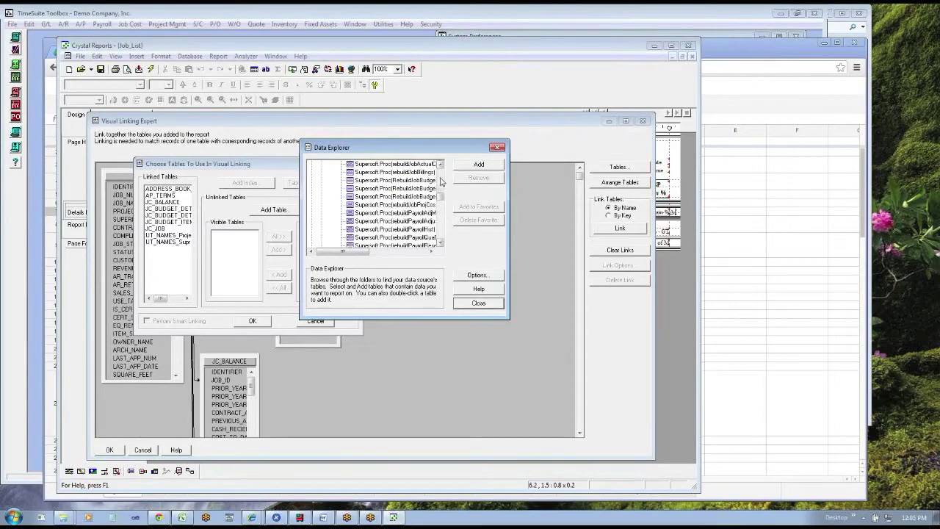
scroll(432, 228, "down", 2)
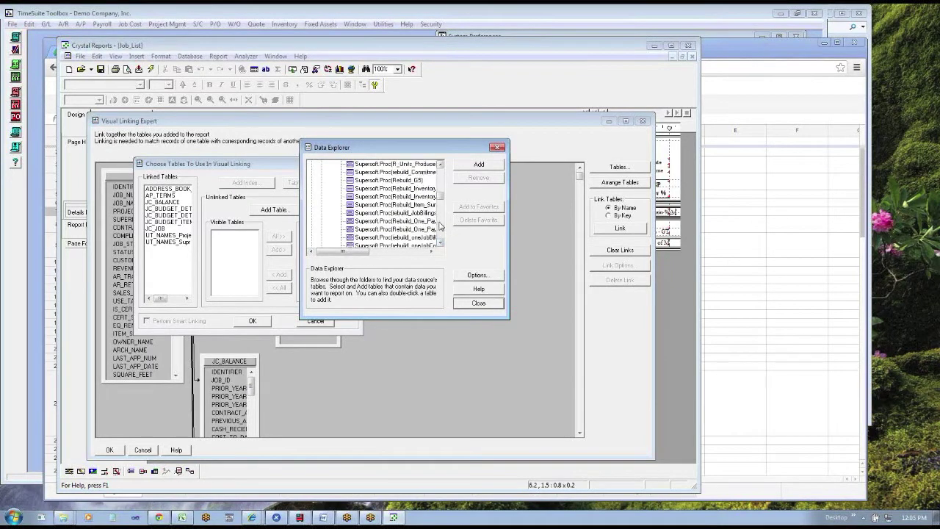
scroll(441, 225, "down", 3)
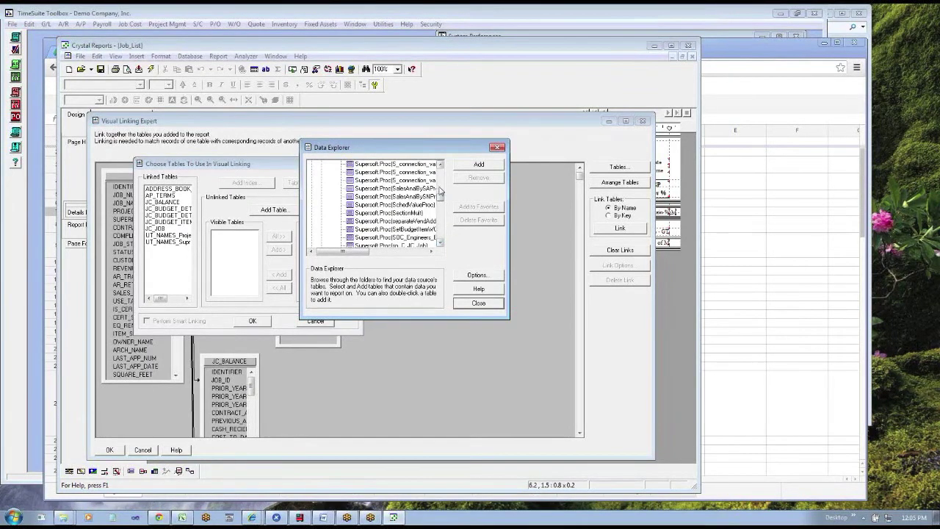
scroll(440, 187, "up", 3)
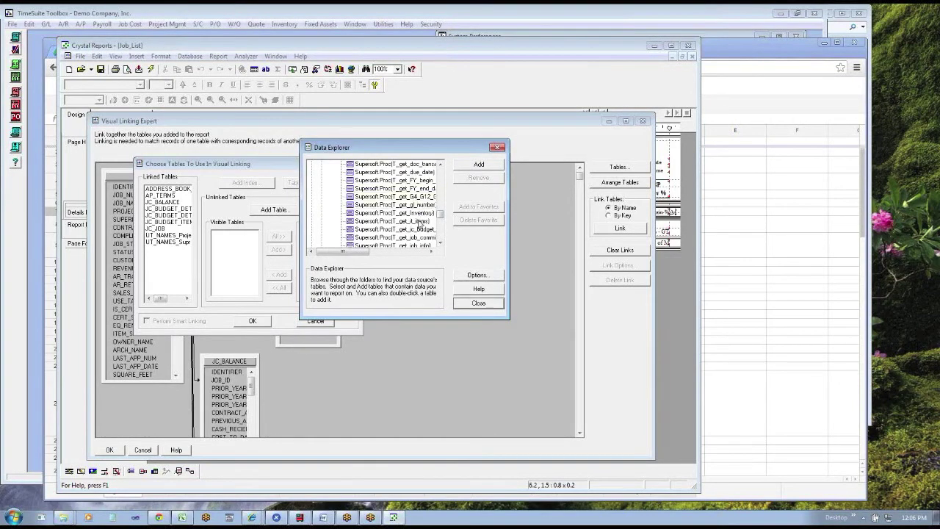
left_click(439, 244)
left_click(439, 244)
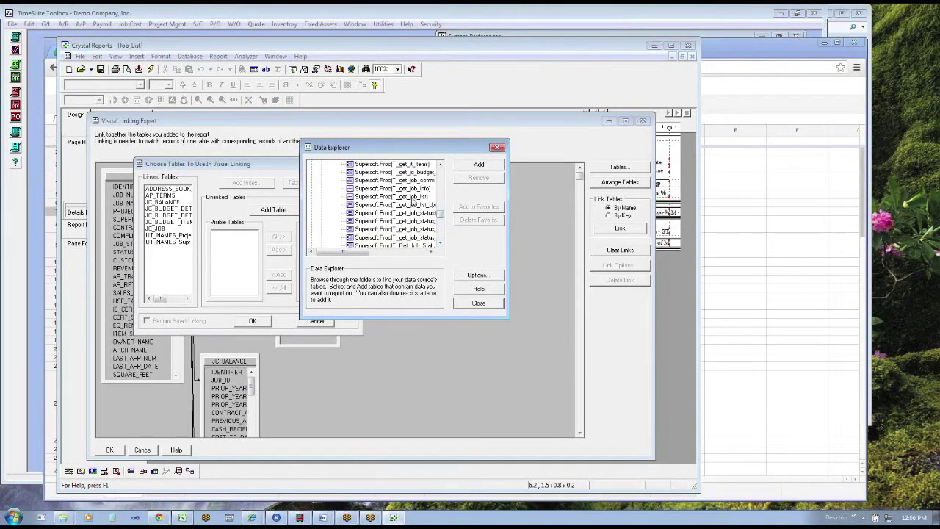
Step: Leave the Data Explorer and table selection without adding a table, and close the Visual Linking Expert by accepting it
left_click(481, 305)
left_click(315, 320)
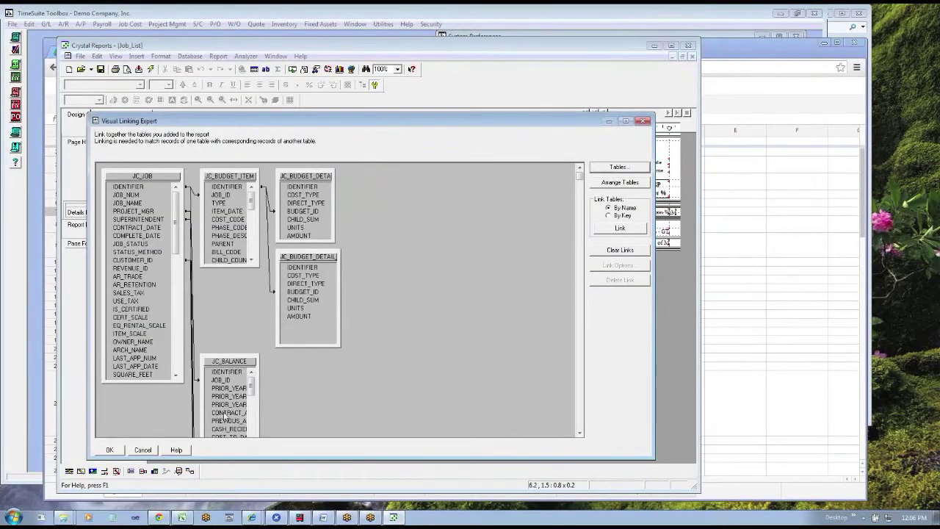
left_click(108, 450)
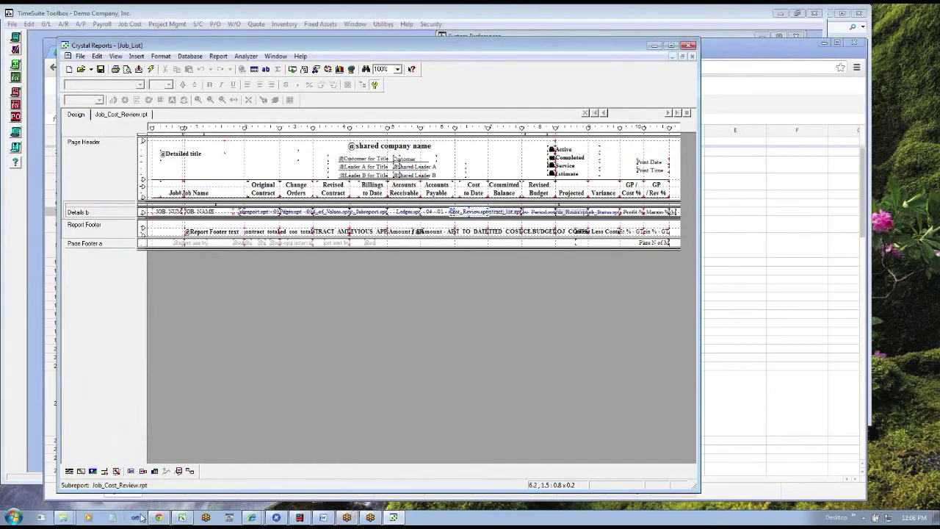
Step: Switch to the Crystal Reports Webinar spreadsheet in Google Chrome and go from the agenda's basic concepts question to the Concepts sheet
mouse_move(168, 516)
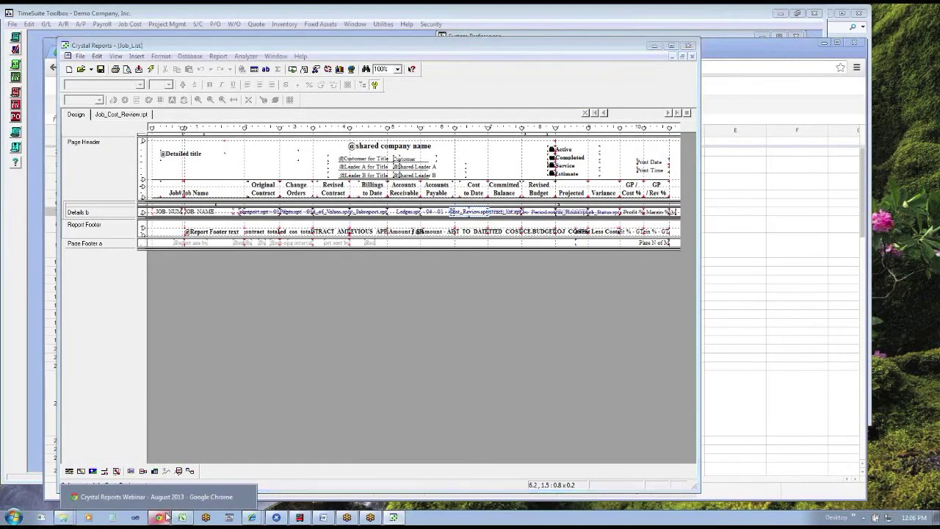
left_click(168, 516)
left_click(189, 185)
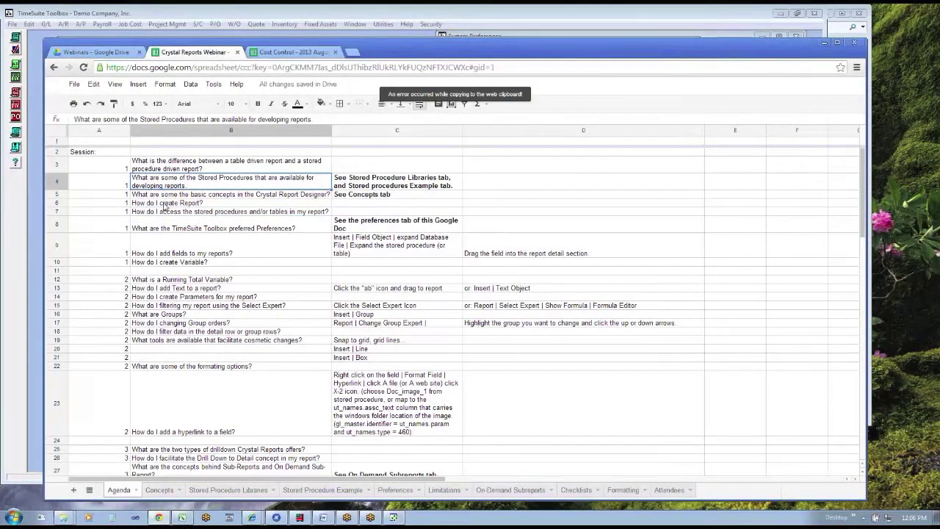
left_click(163, 196)
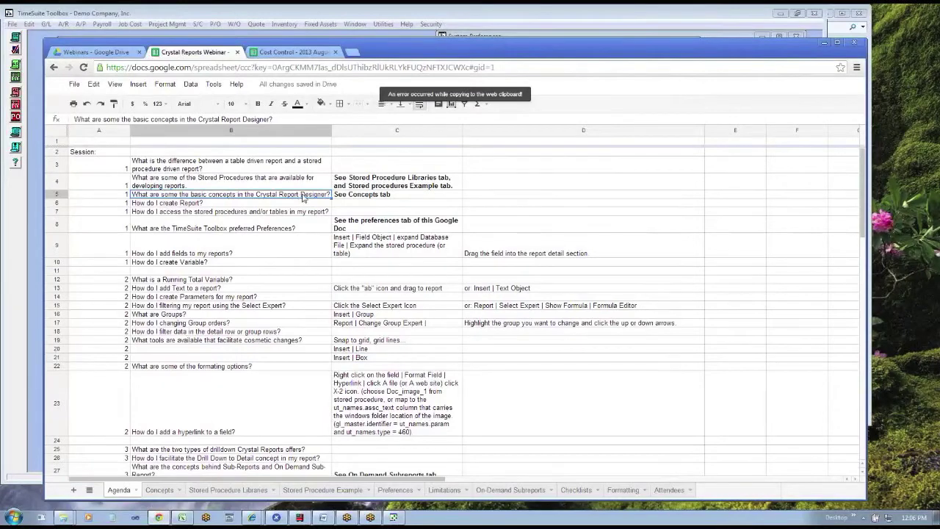
left_click(345, 196)
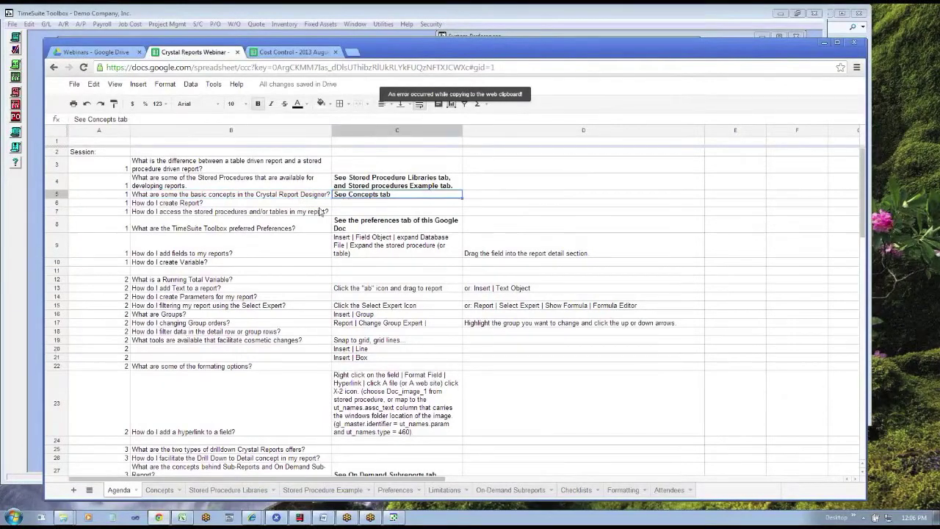
left_click(159, 490)
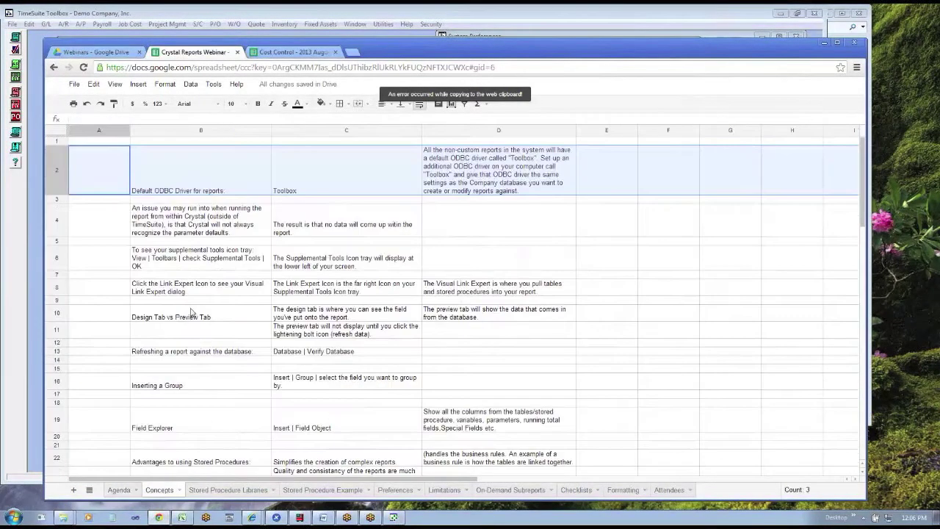
Step: Review the Concepts sheet's row on the default ODBC driver for reports and its Toolbox entry
left_click(193, 219)
left_click(205, 186)
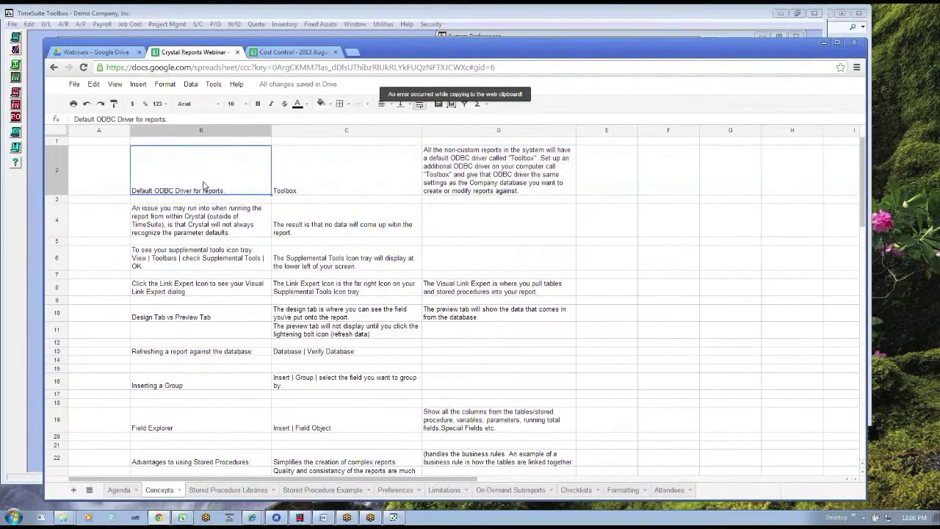
key("Right")
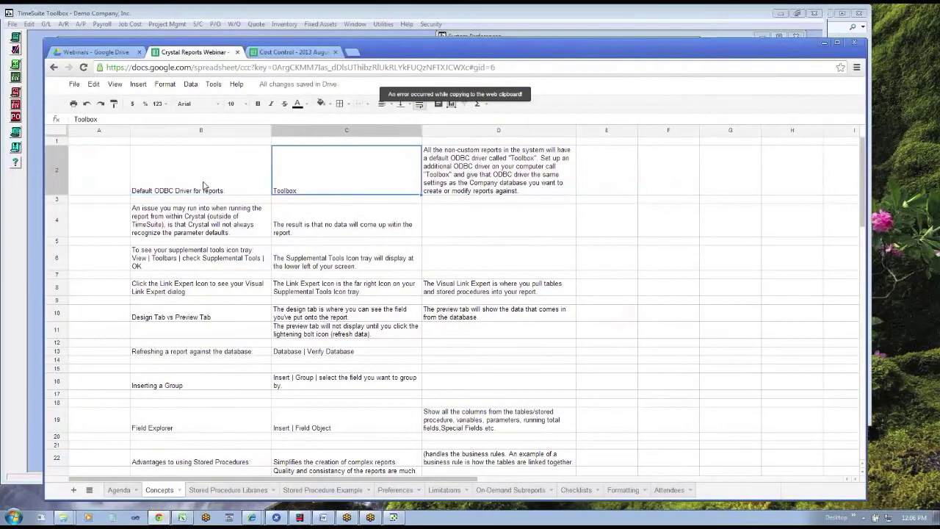
left_click(204, 186)
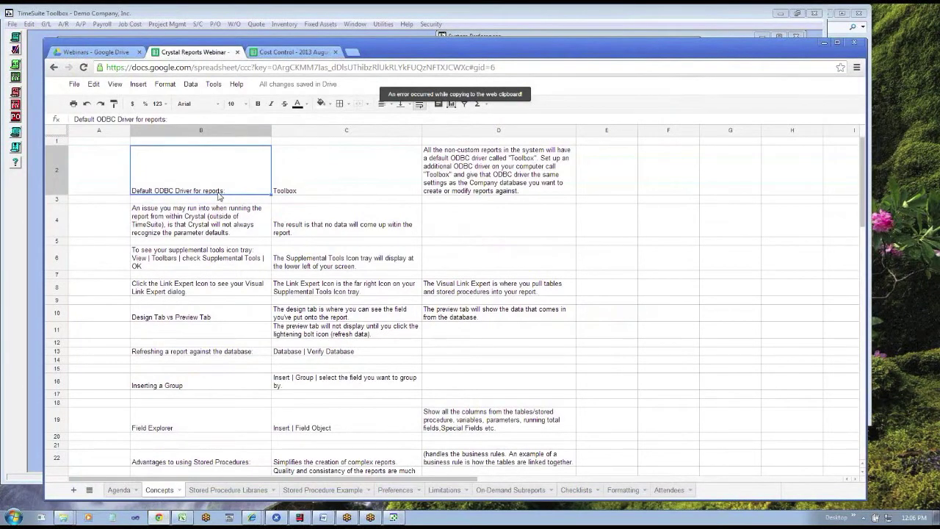
left_click(288, 192)
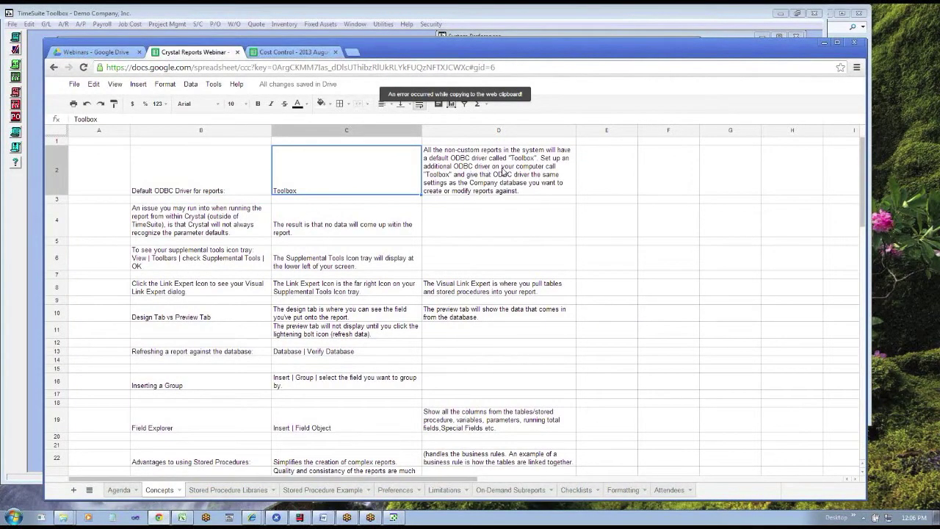
Step: Open the ODBC Data Source Administrator from the desktop's odbcad32 shortcut and move its window off the centre of the sheet
left_click(854, 519)
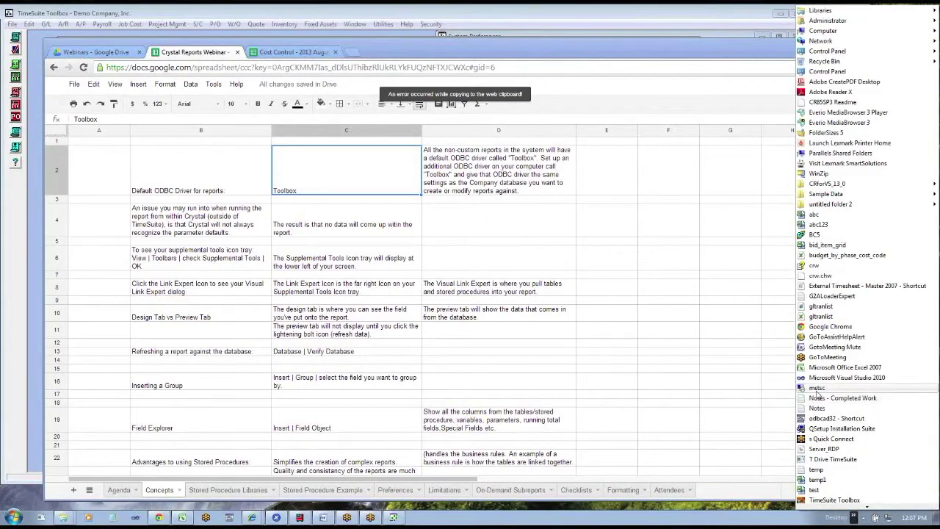
left_click(825, 424)
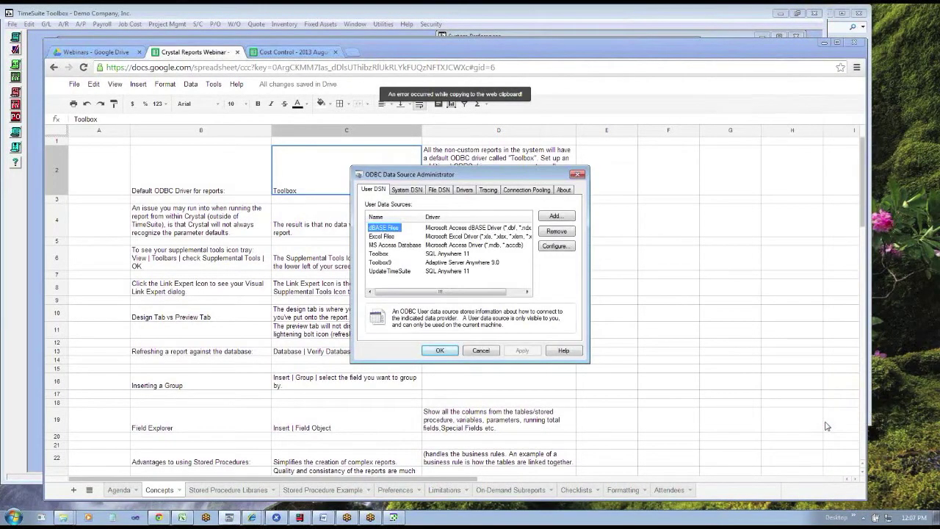
left_click_drag(408, 175, 357, 137)
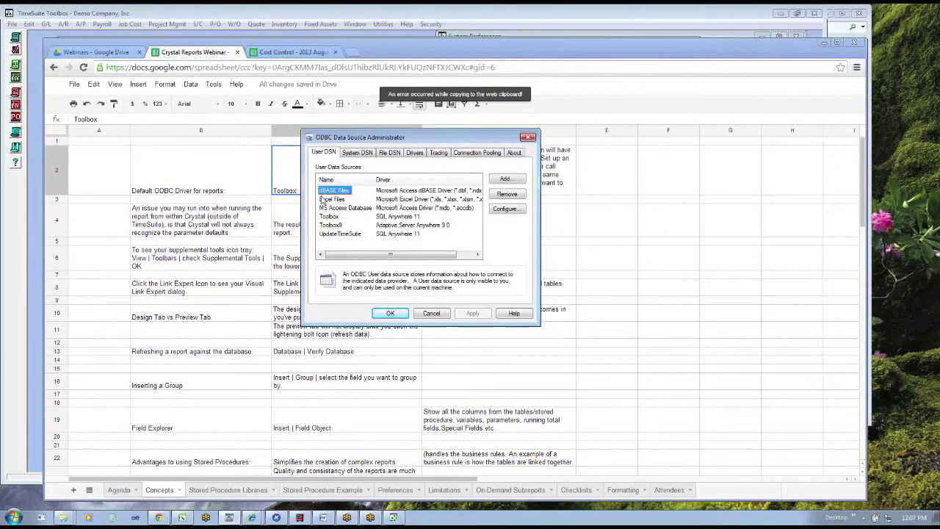
Step: Check the system data sources, return to the user data sources and open the configuration of Toolbox
left_click(357, 152)
left_click(327, 153)
left_click(325, 216)
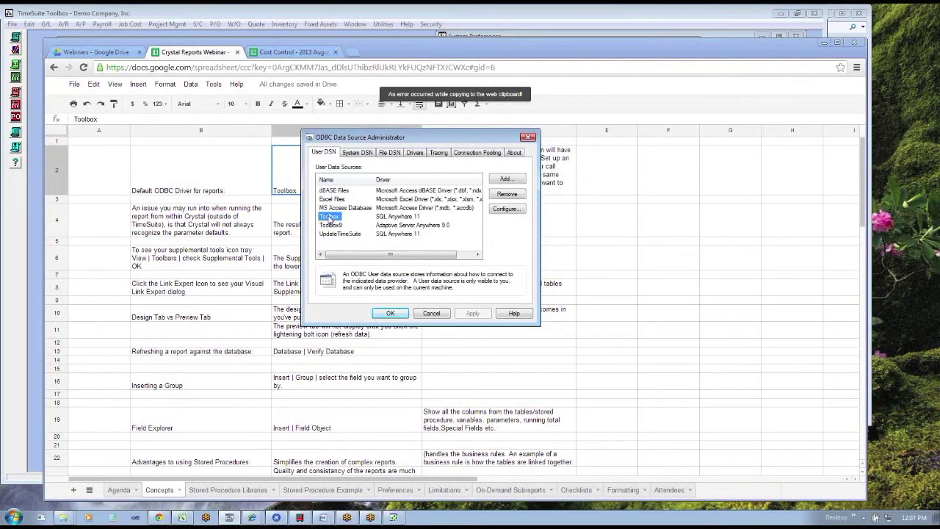
double_click(329, 218)
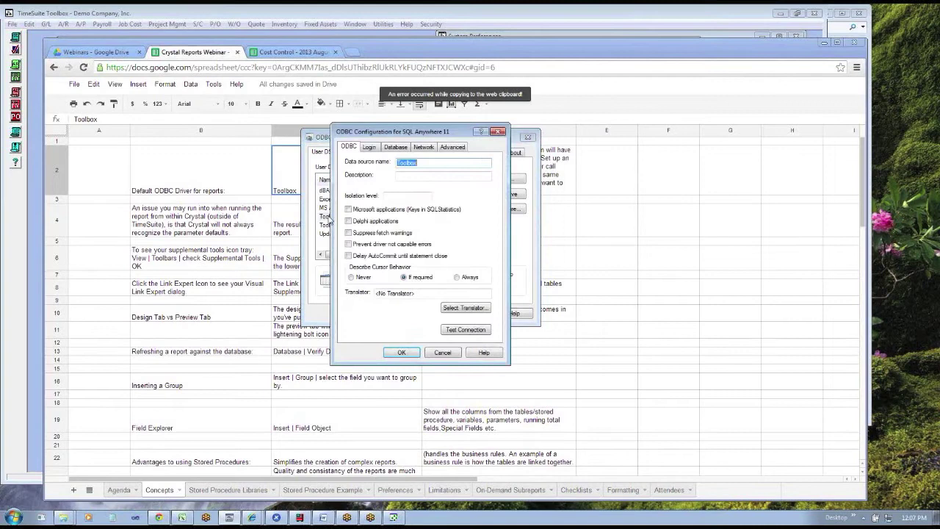
Step: Review the Toolbox data source's login and database settings, including the server name, database name and database file path
left_click(371, 147)
left_click(390, 148)
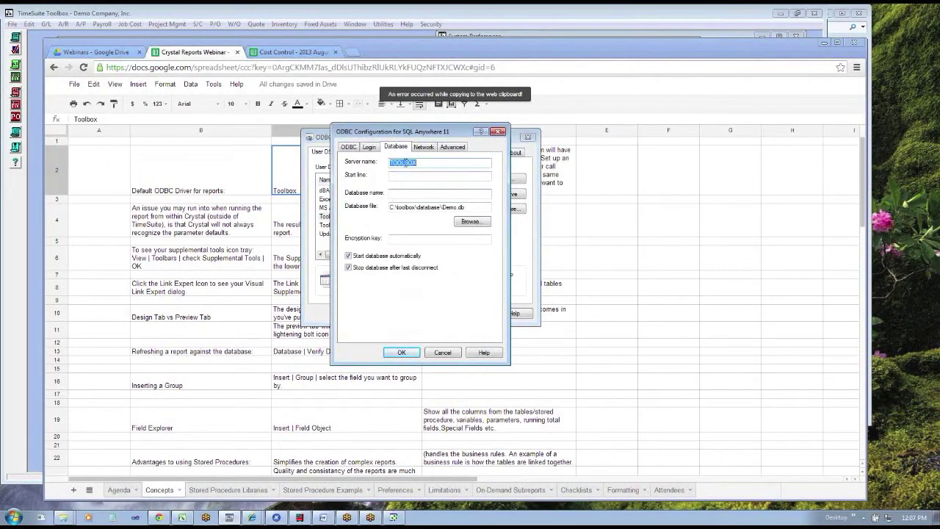
left_click_drag(467, 207, 386, 201)
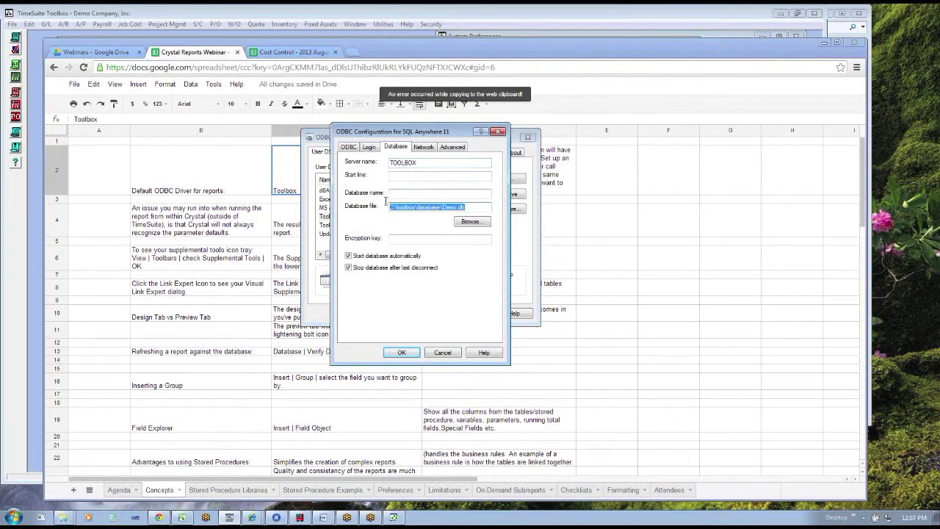
left_click(406, 193)
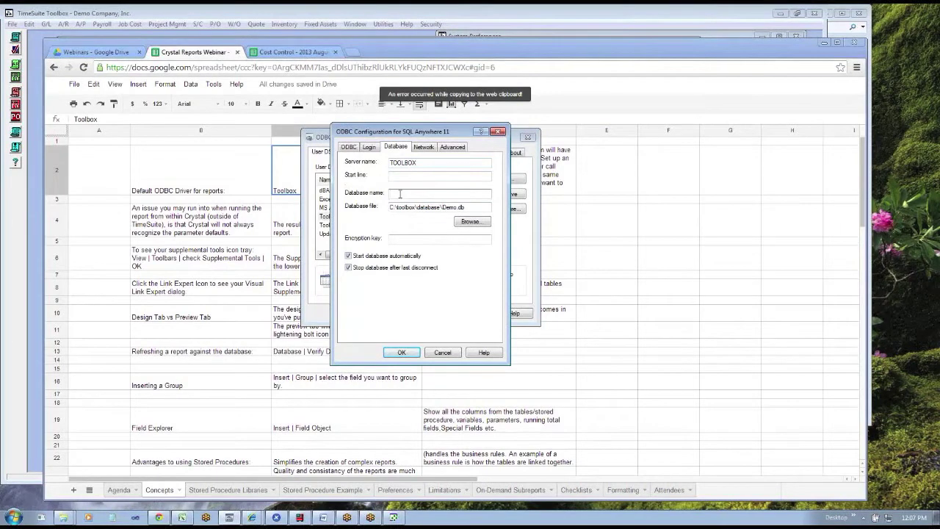
left_click_drag(472, 208, 397, 211)
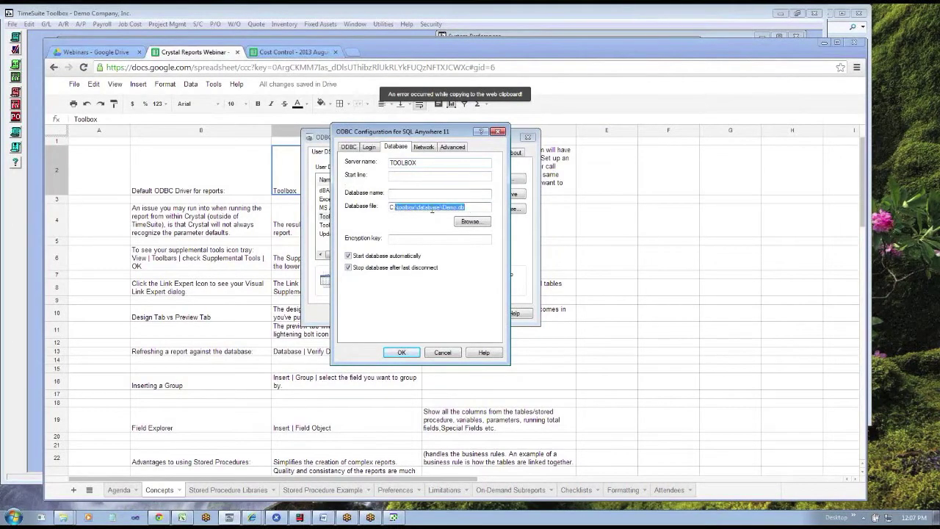
left_click_drag(462, 208, 388, 209)
Step: Test the Toolbox data source's connection and accept its ODBC configuration
left_click(354, 147)
left_click(462, 329)
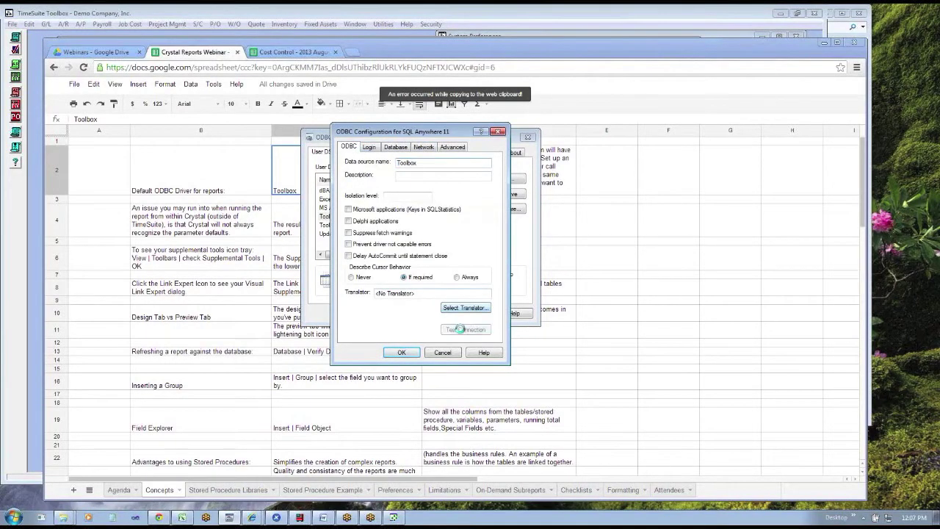
left_click(500, 305)
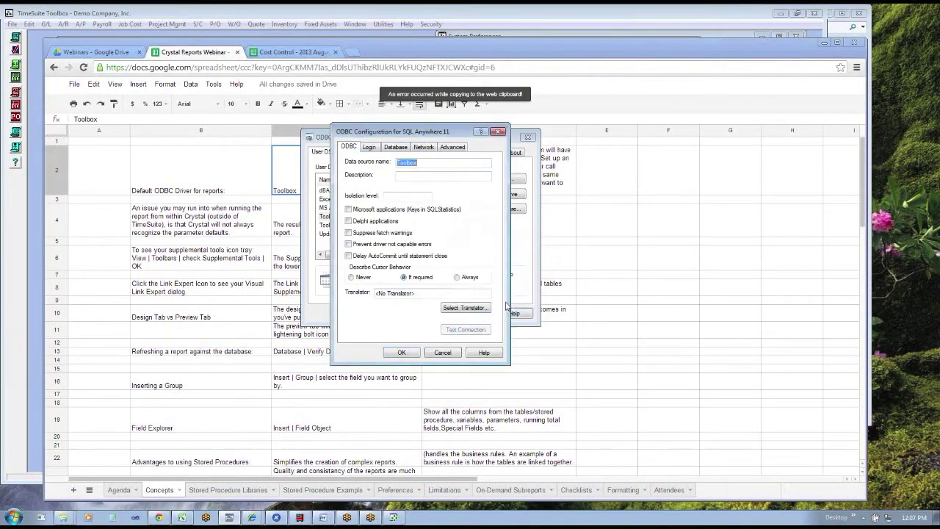
left_click(399, 355)
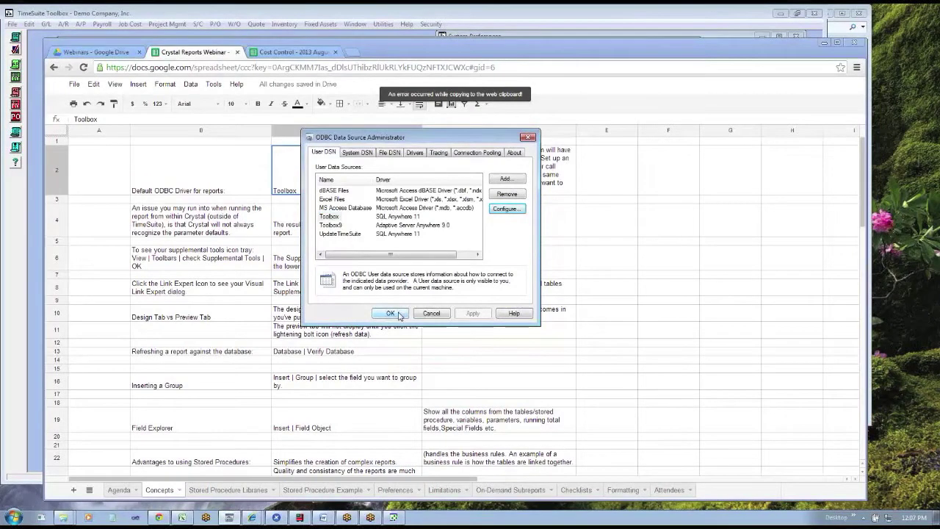
Step: Close the ODBC Data Source Administrator and review the sheet's notes on the default Toolbox driver and Crystal's unrecognized parameter defaults
left_click(400, 313)
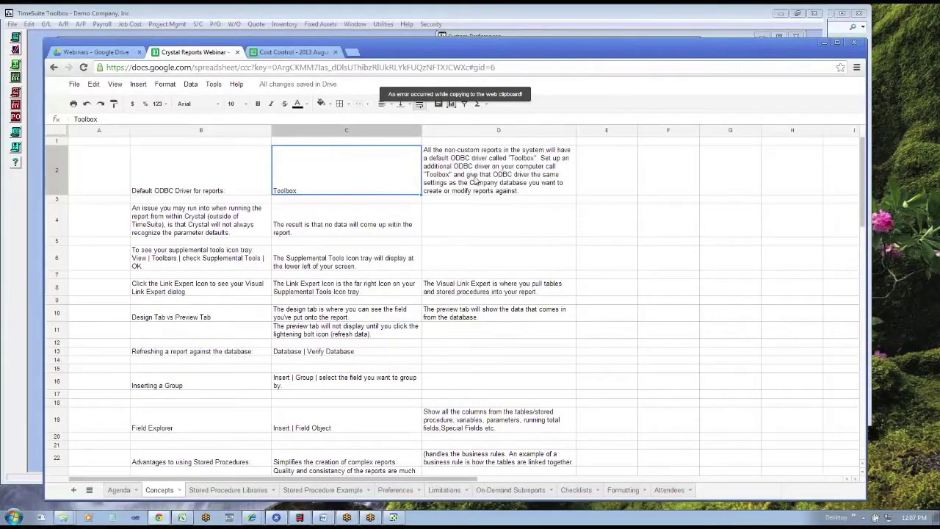
key("Right")
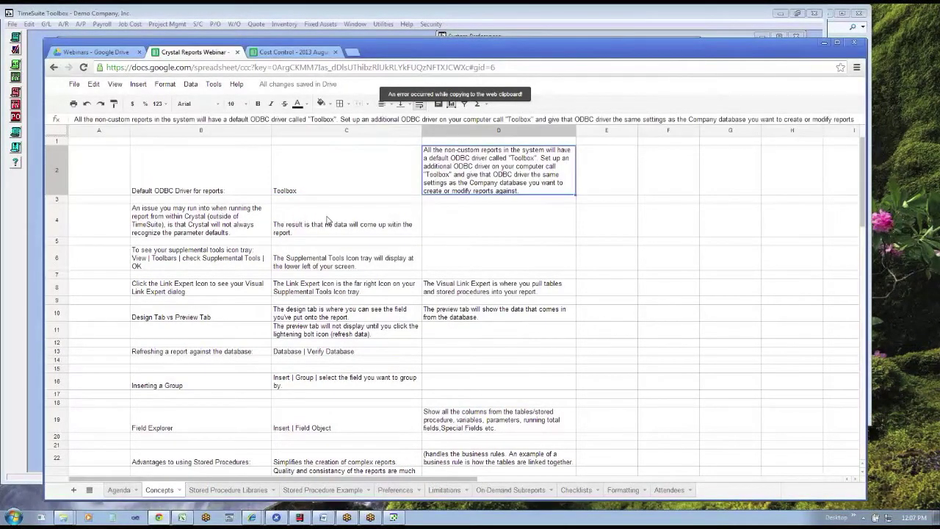
left_click(175, 220)
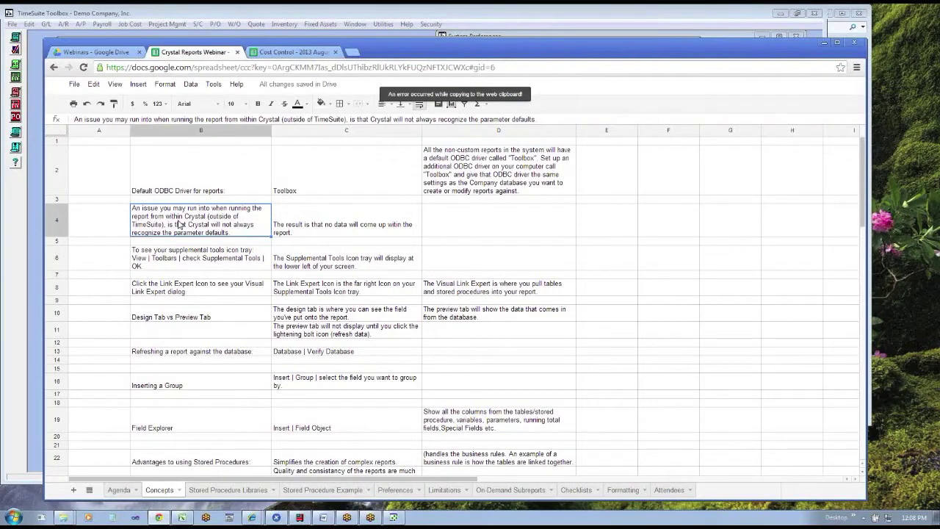
key("Right")
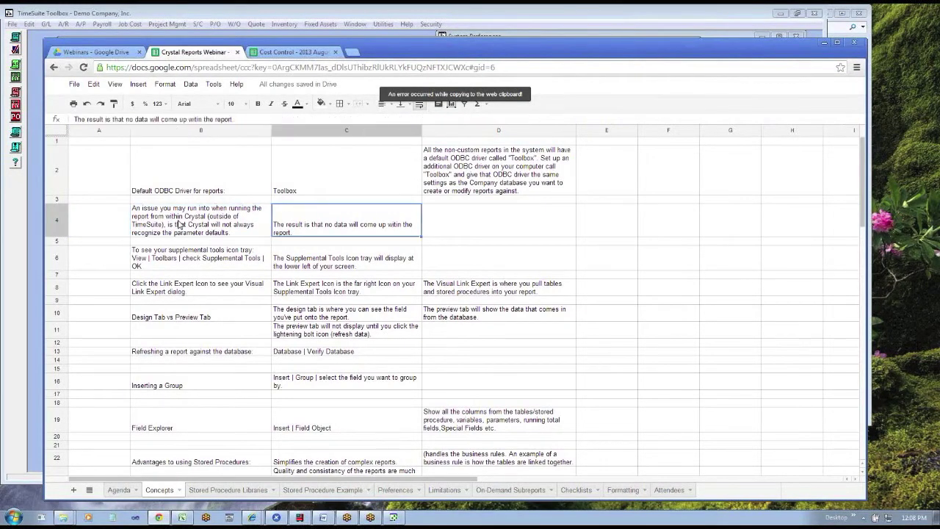
key("Left")
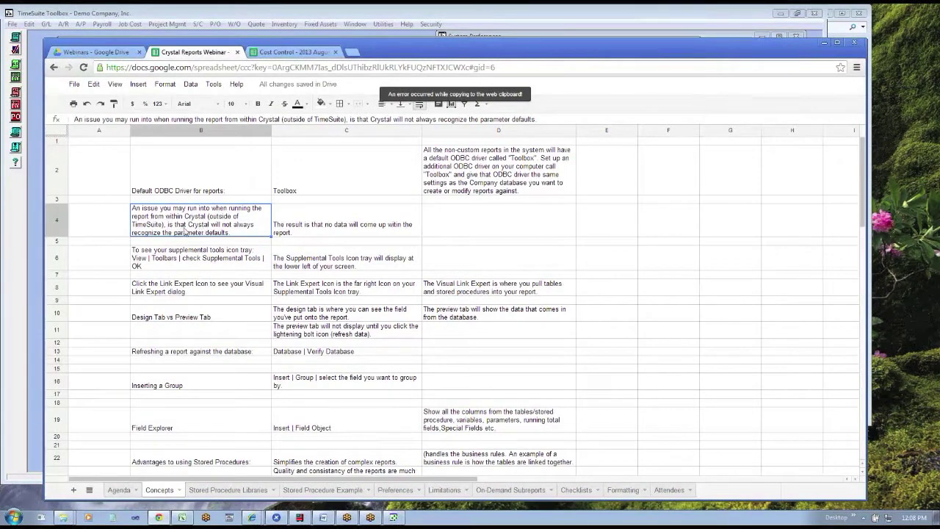
left_click(292, 230)
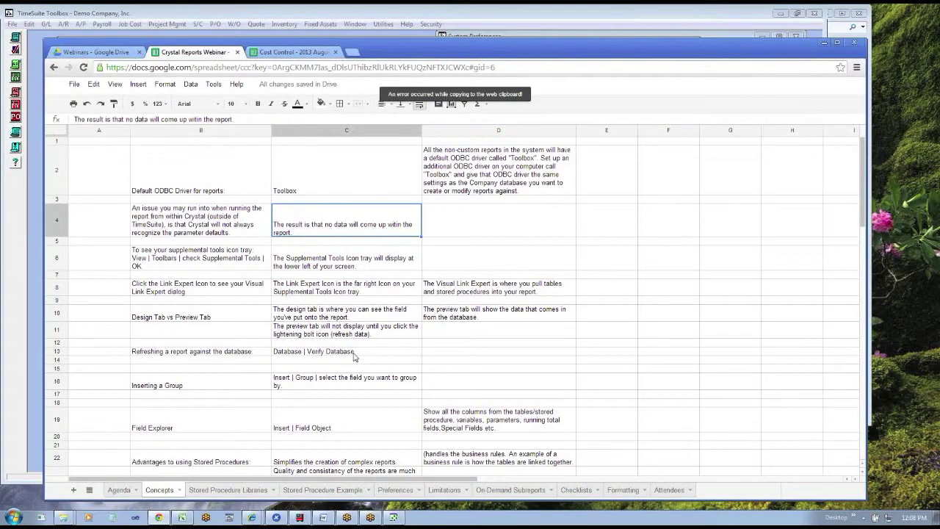
Step: Switch to Crystal Reports and refresh the Job_List report with its default parameter values
left_click(395, 518)
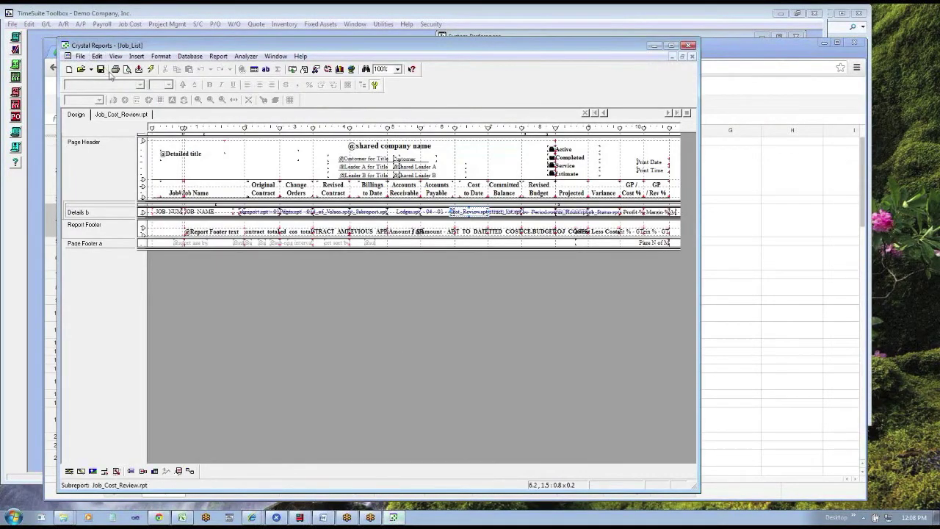
left_click(149, 69)
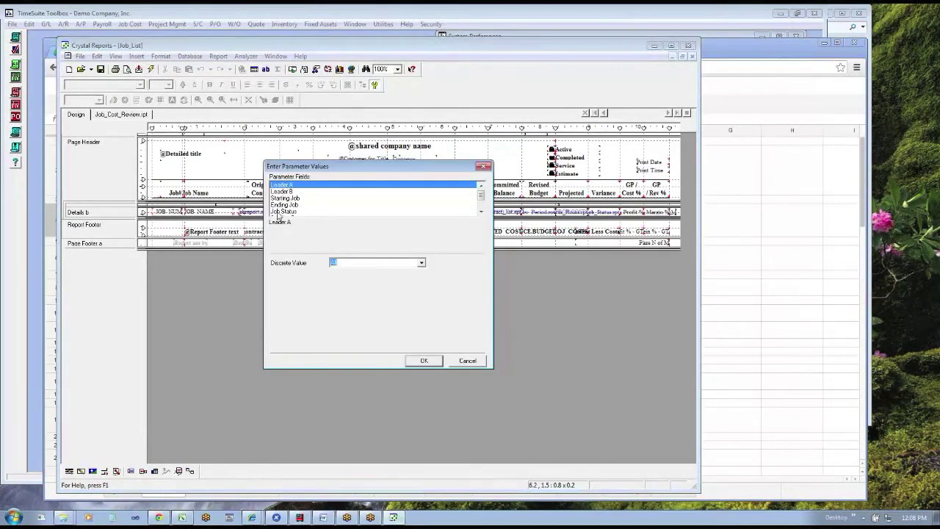
left_click(424, 360)
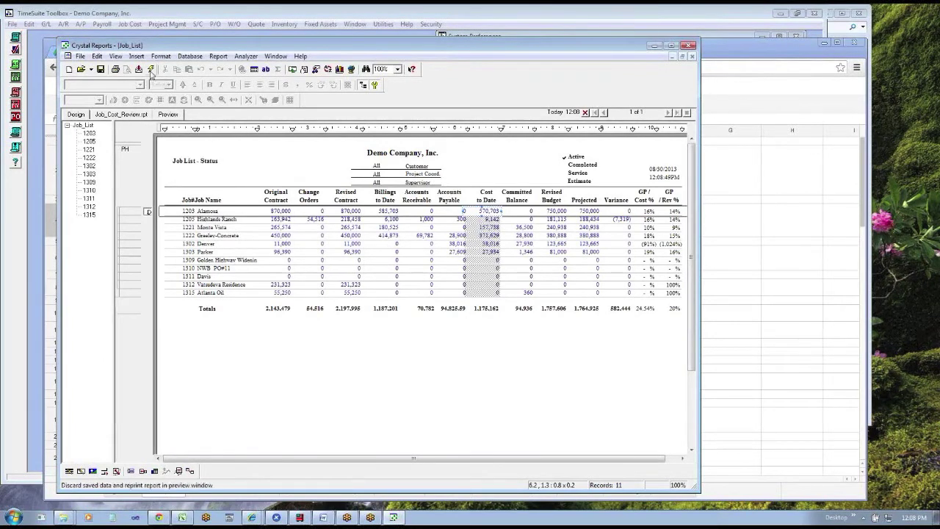
Step: Close the Job_List report and save its changes
key("alt+f")
key("x")
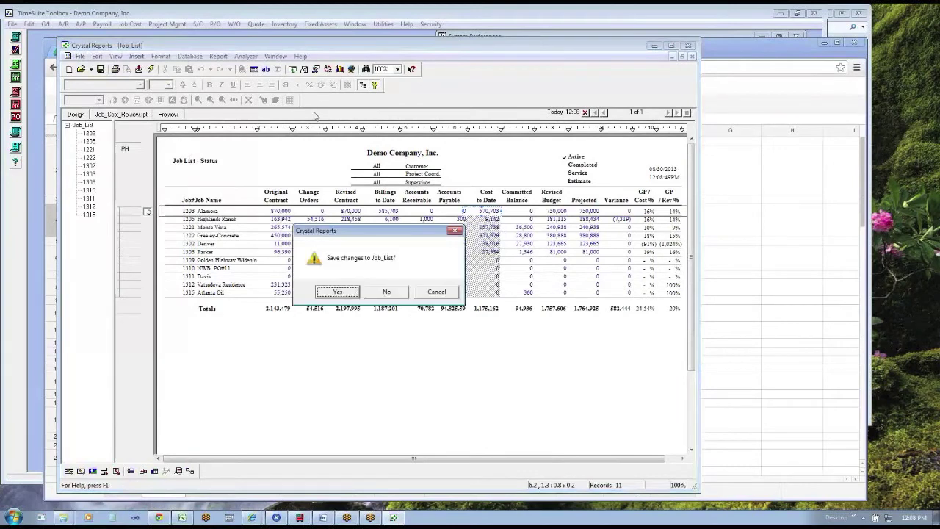
left_click(353, 291)
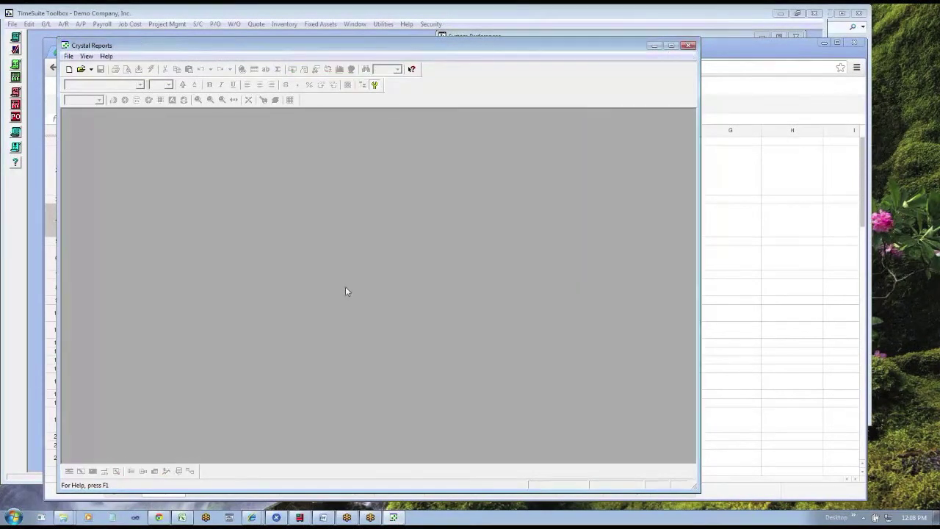
Step: Start opening a report and browse to the reports folder on the T drive
left_click(68, 56)
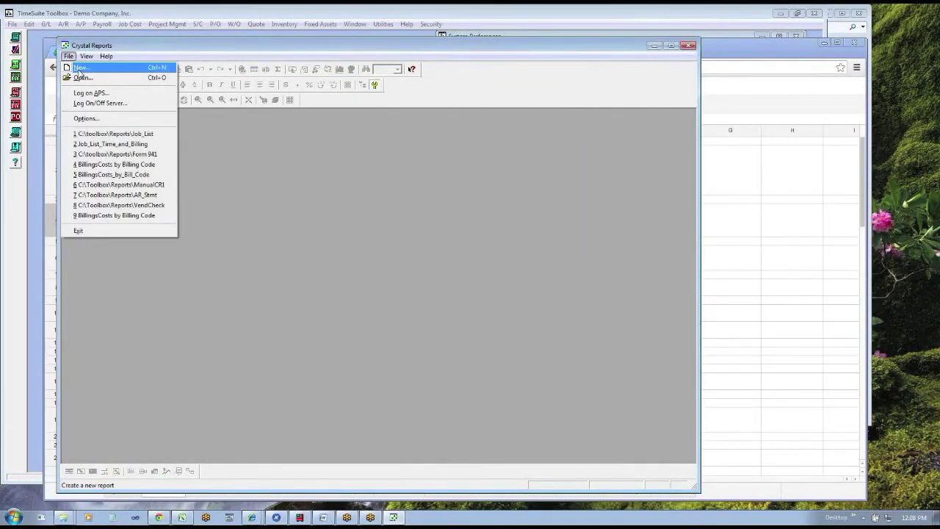
left_click(83, 79)
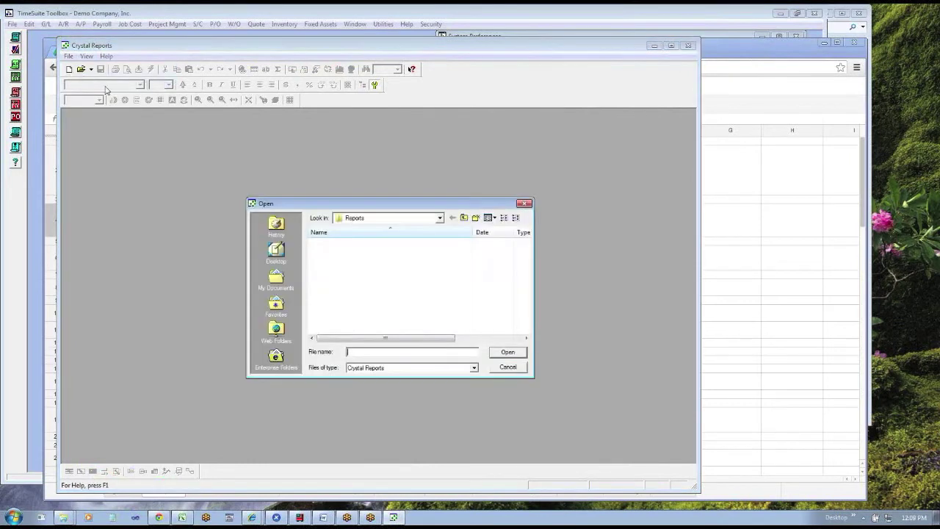
left_click(359, 220)
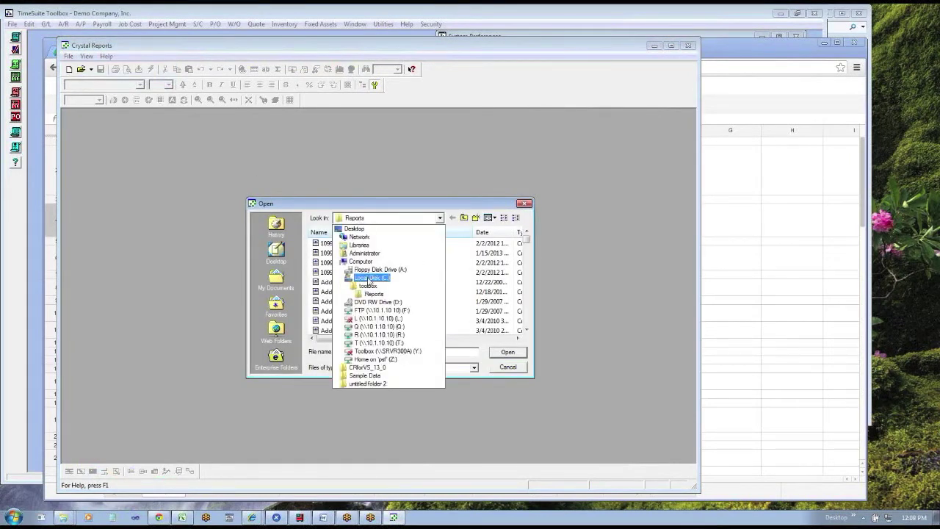
left_click(360, 341)
double_click(327, 263)
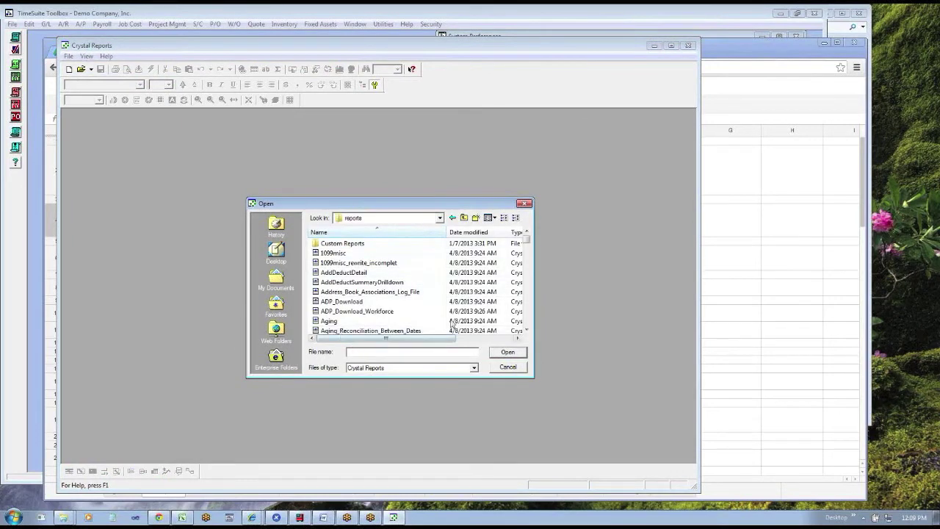
mouse_move(527, 241)
left_mouse_down()
mouse_move(535, 324)
mouse_move(535, 231)
left_mouse_up()
Step: Open the Job_List report from the toolbox\Reports folder on the C drive and run it with its default parameter values
left_click(422, 218)
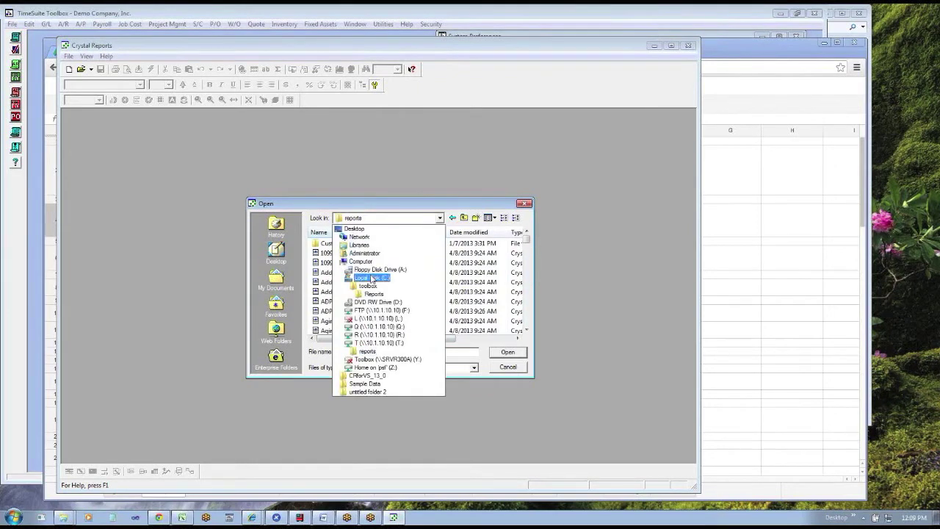
left_click(353, 266)
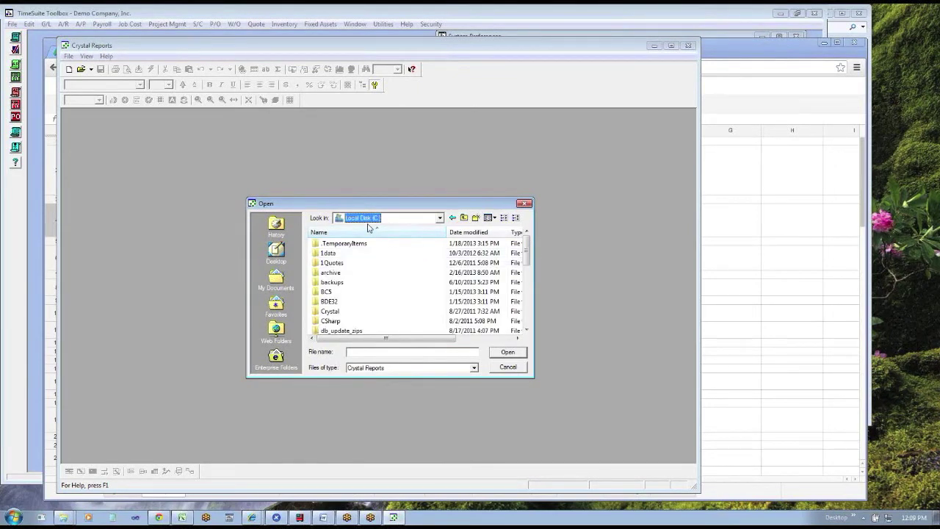
scroll(349, 309, "down", 3)
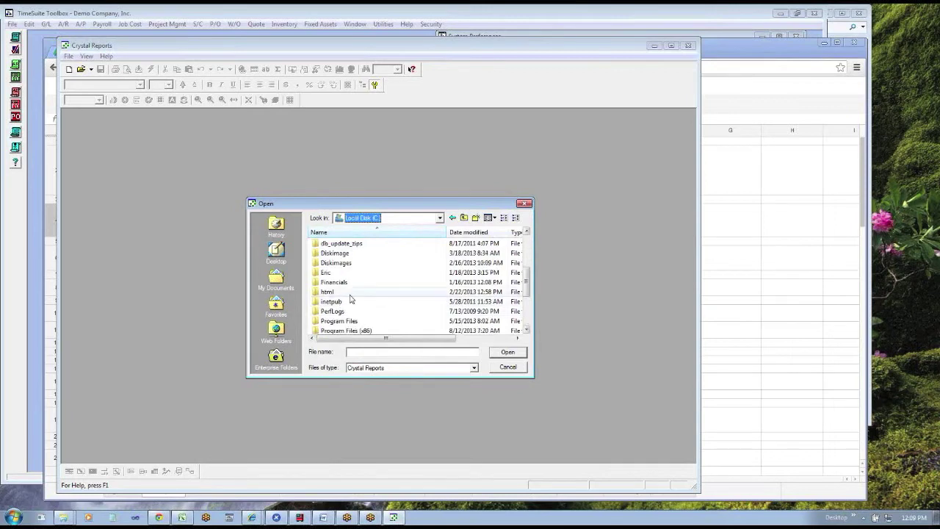
scroll(353, 296, "down", 3)
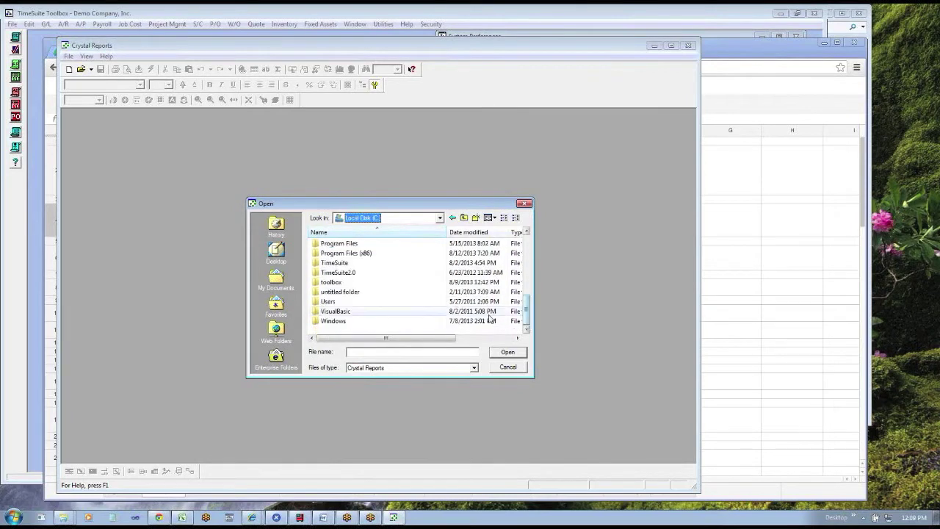
double_click(339, 282)
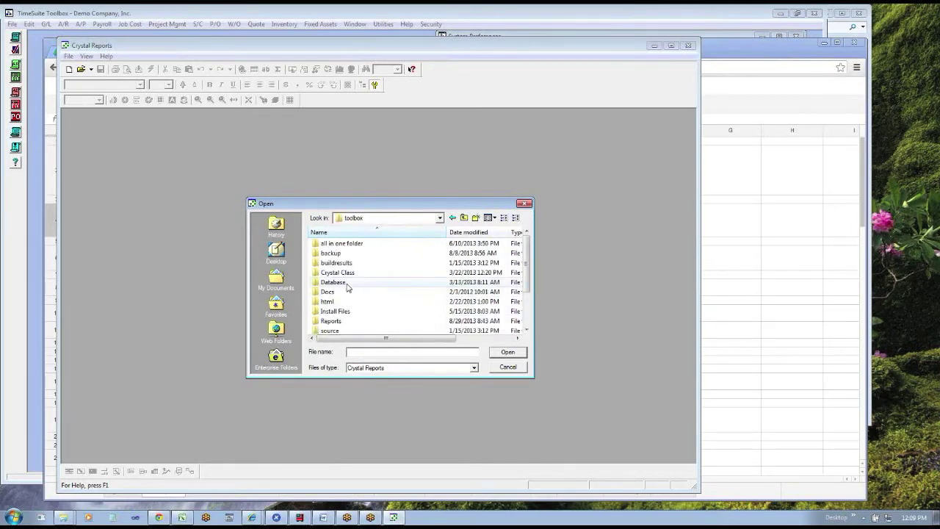
double_click(340, 324)
left_click(360, 302)
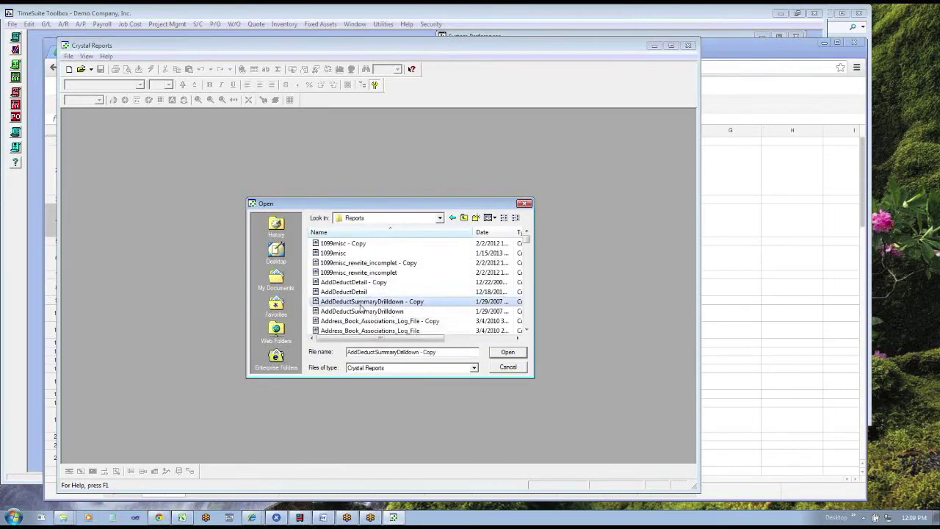
key("j")
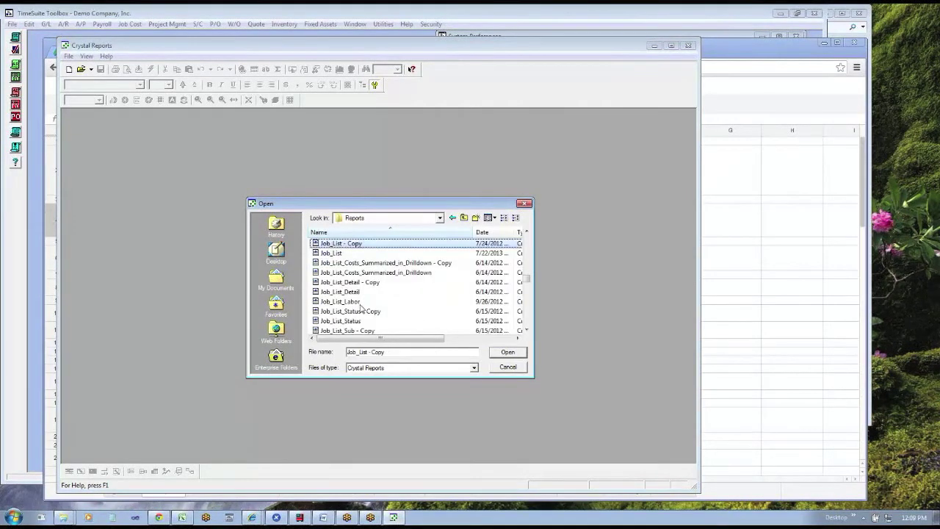
double_click(339, 254)
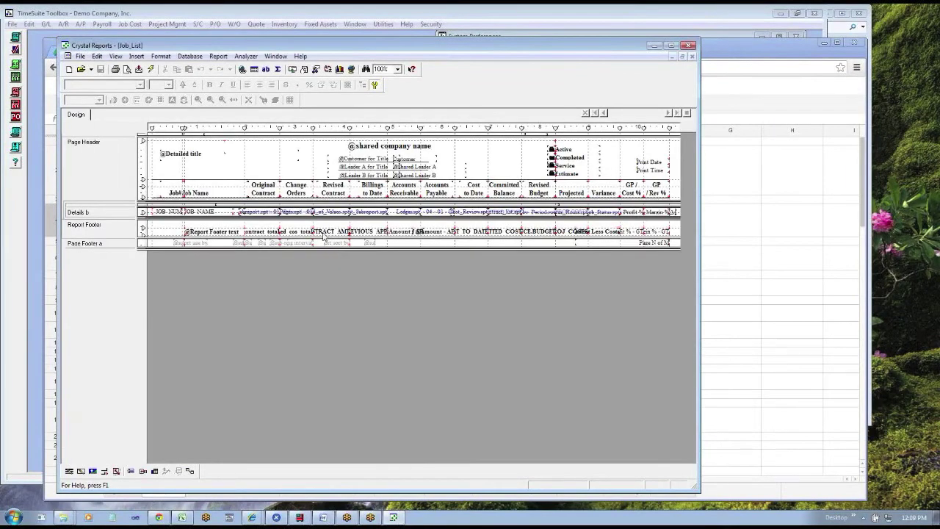
left_click(152, 70)
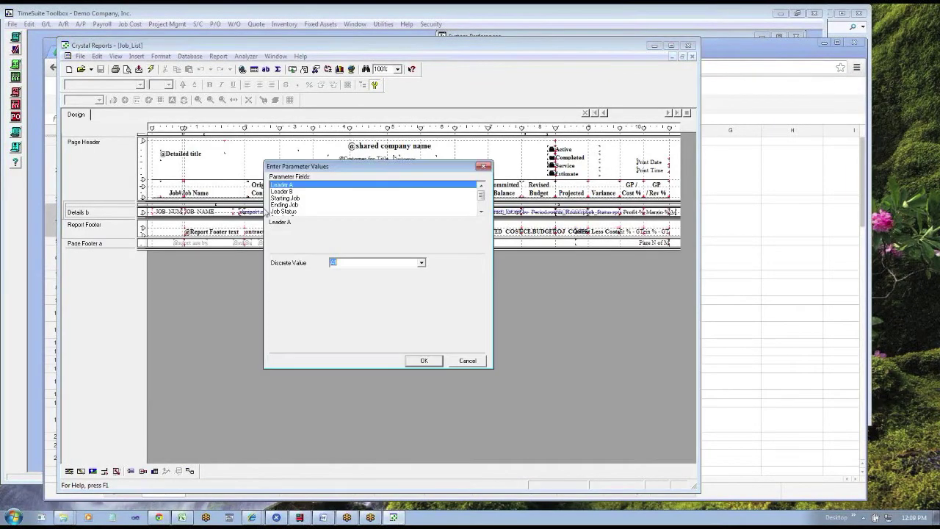
left_click(425, 360)
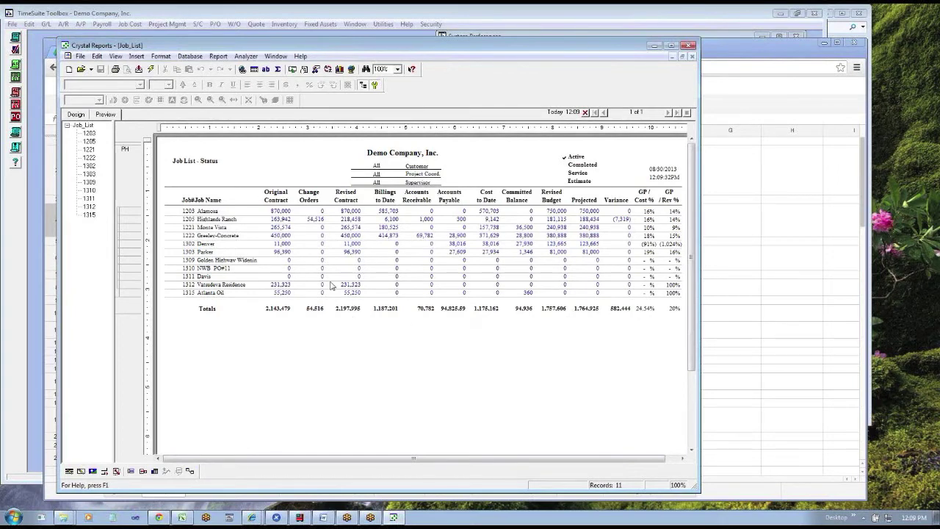
Step: Refresh Job_List with a prompt for new parameter values and check the Leader B, Starting Job, Ending Job and Job Status parameters
left_click(150, 69)
left_click(321, 256)
left_click(335, 301)
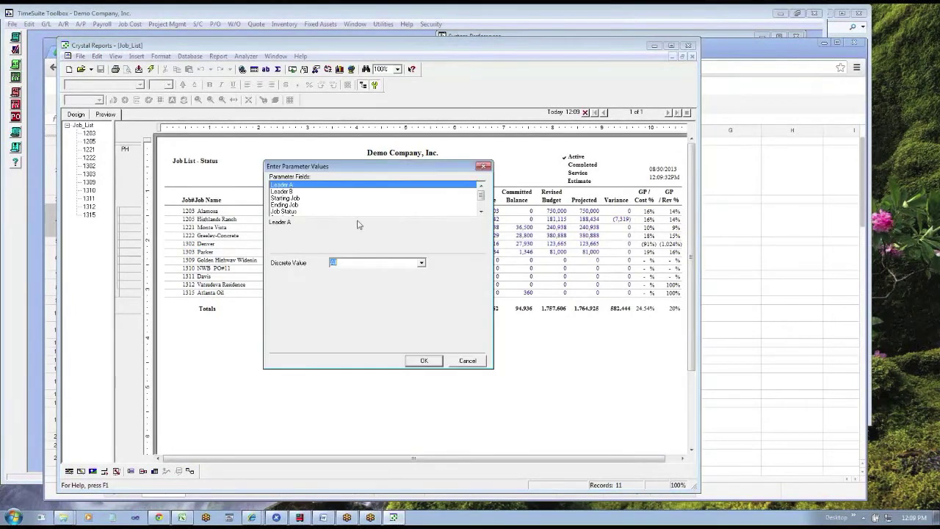
left_click(285, 192)
left_click(285, 198)
left_click(285, 205)
left_click(284, 211)
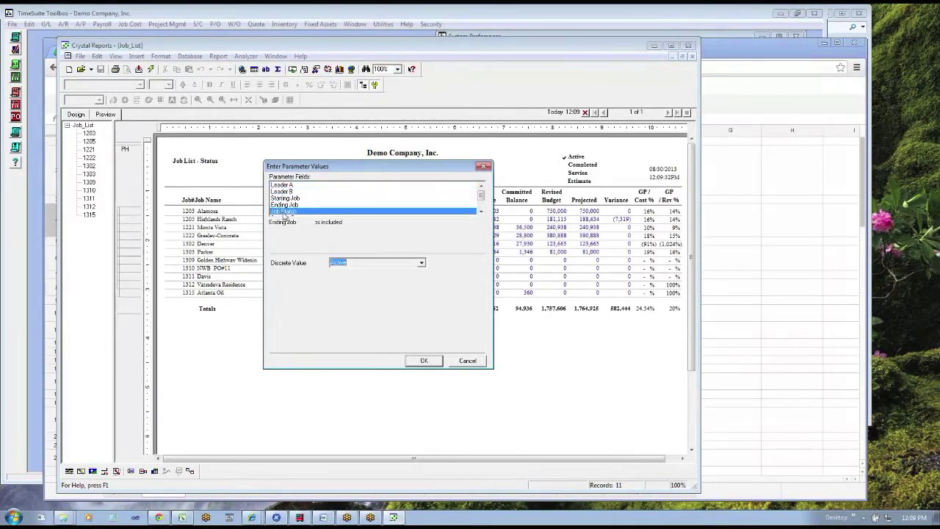
Step: Check the values of the Starting Customer, Ending Customer and Sort by parameters
left_click(481, 211)
left_click(480, 211)
left_click(480, 211)
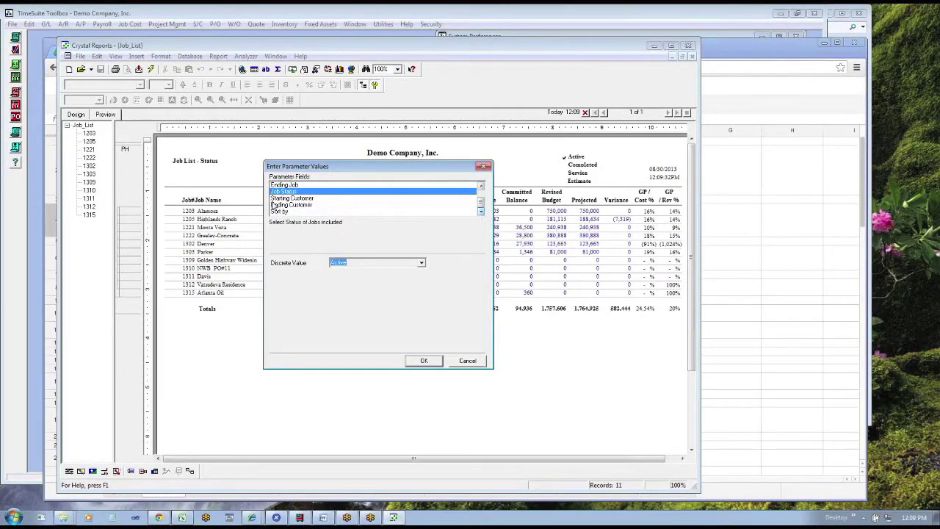
left_click(275, 198)
left_click(277, 205)
left_click(280, 211)
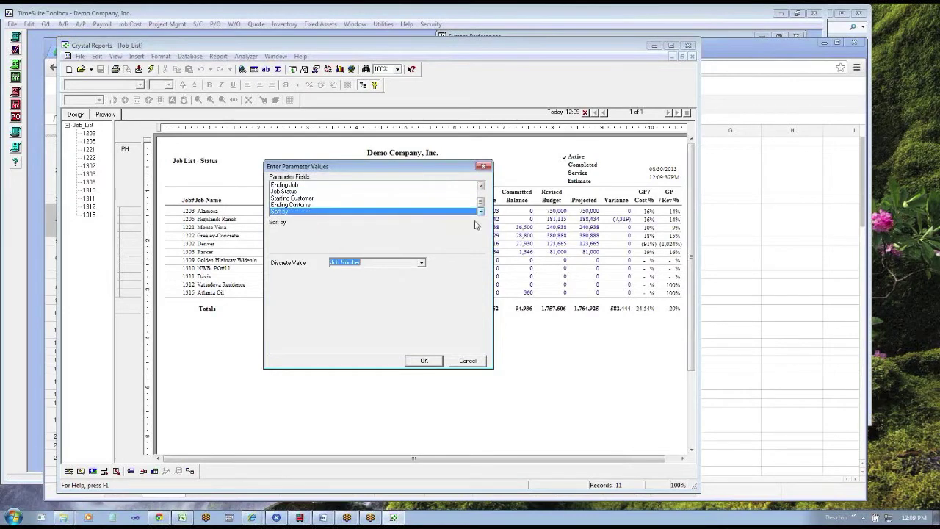
Step: Go through the parameters once more without changing any value and run the Job_List report
left_click(291, 191)
left_click(282, 199)
left_click(283, 205)
left_click(283, 211)
left_click(424, 360)
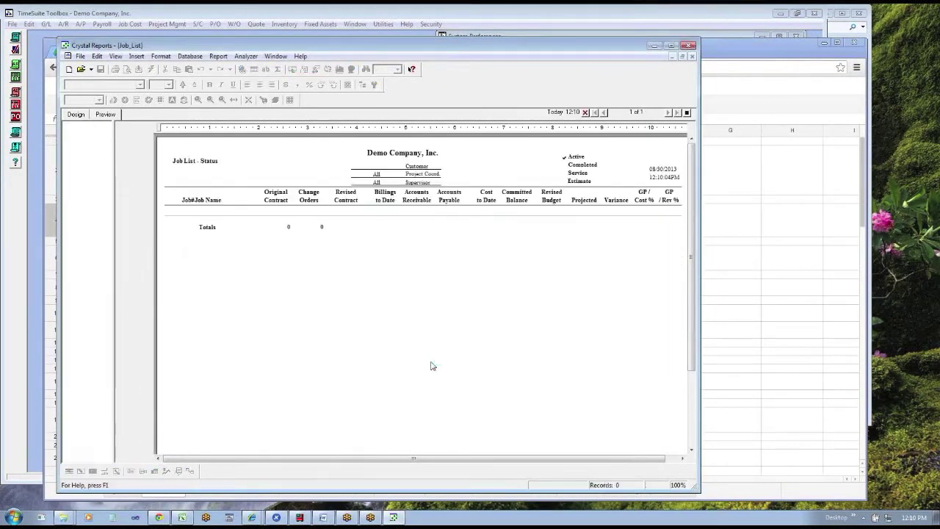
Step: Refresh Job_List again with a prompt for parameter values, select the parameter fields one after another and run the report
left_click(152, 70)
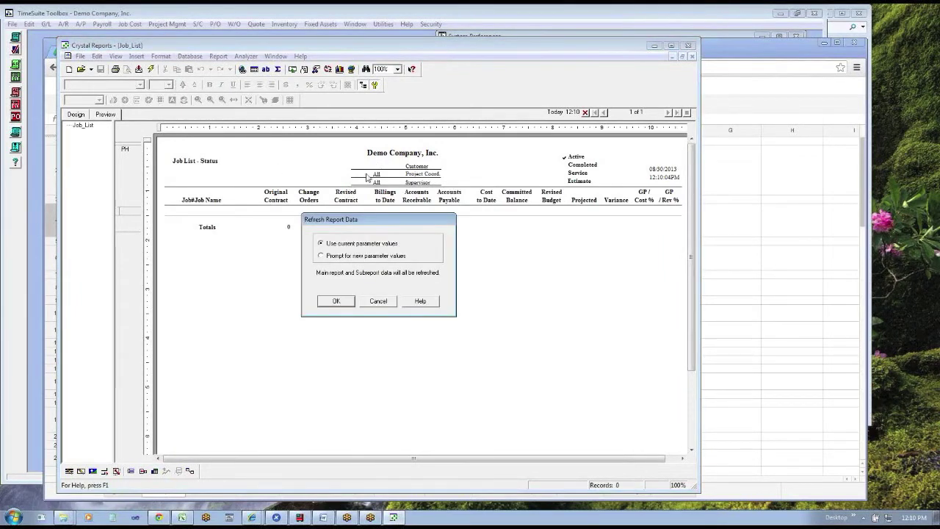
left_click(336, 302)
left_click(292, 194)
left_click(290, 208)
left_click(290, 204)
left_click(286, 211)
left_click(481, 212)
scroll(479, 216, "down", 3)
left_click(312, 204)
left_click(296, 206)
left_click(284, 211)
left_click(426, 361)
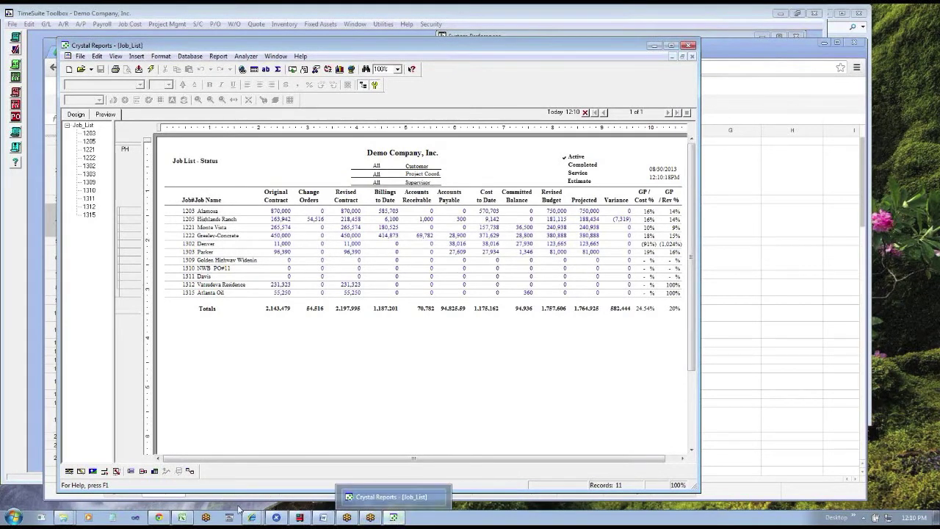
Step: Select the supplemental tools instruction in the webinar sheet, move the browser window aside and return to Crystal Reports
left_click(158, 517)
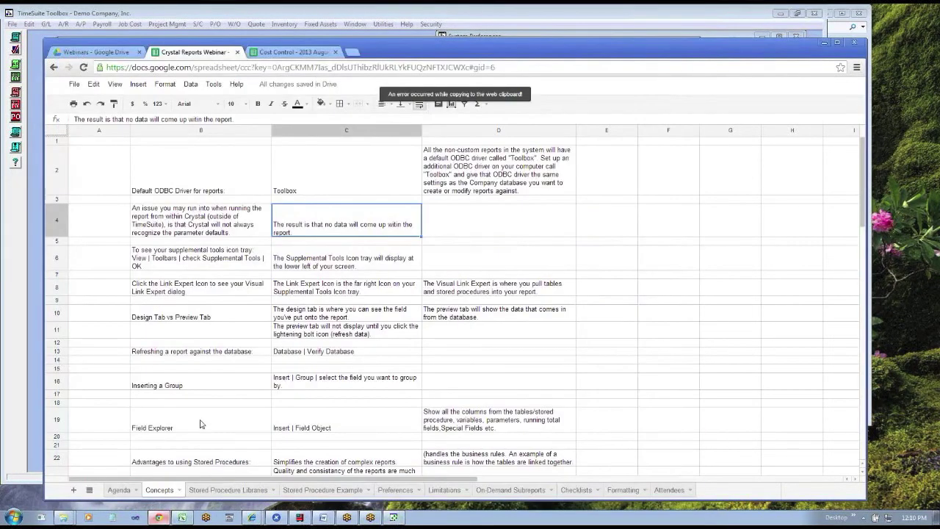
left_click(174, 268)
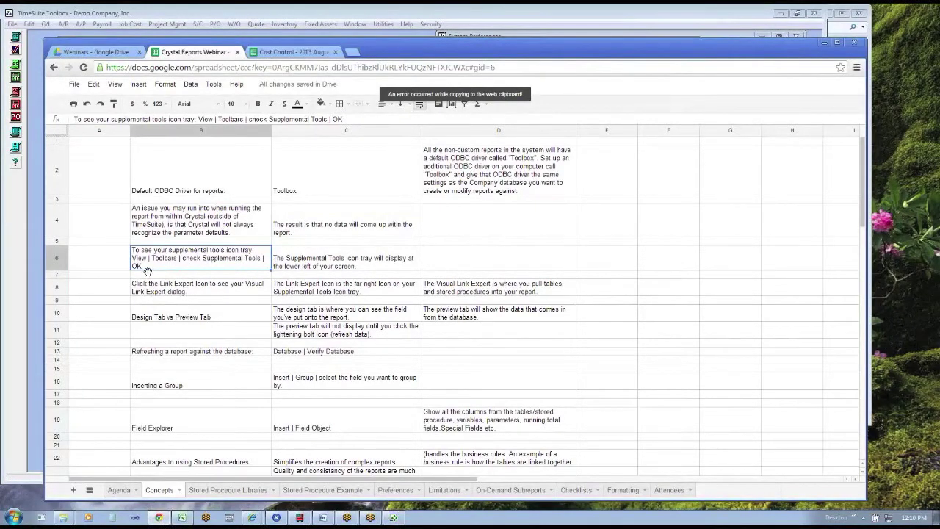
left_click_drag(259, 44, 539, 55)
key("alt+Tab")
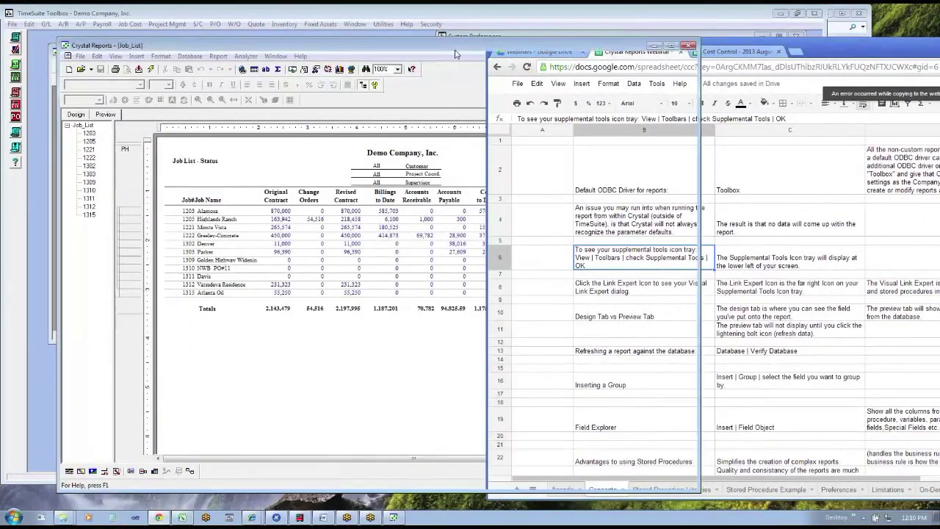
Step: Narrow the Crystal Reports window beside the webinar sheet and hide its Supplementary Tools toolbar
left_click_drag(472, 46, 442, 42)
left_click_drag(668, 79, 512, 80)
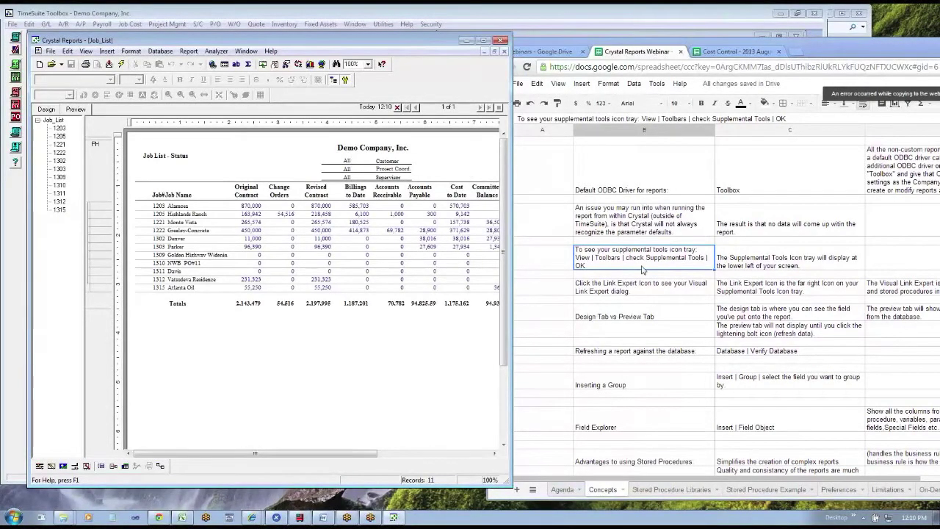
left_click(86, 52)
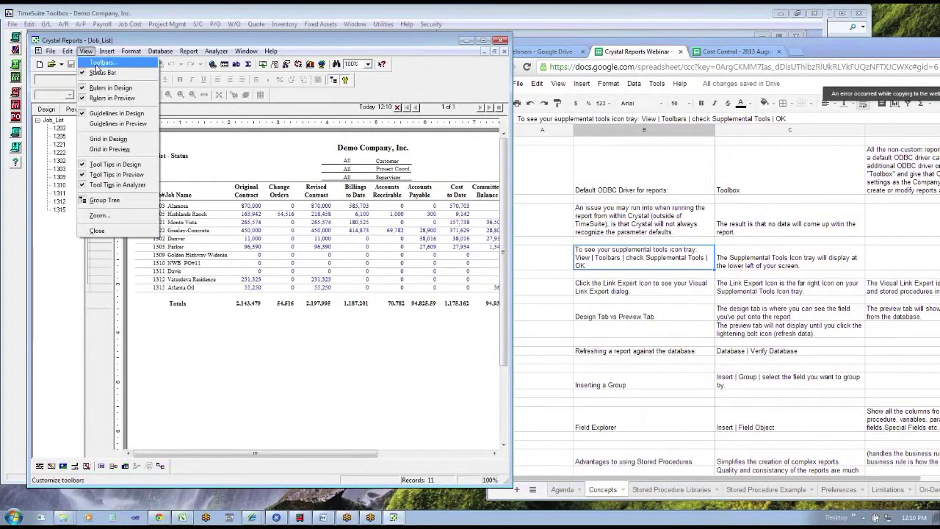
left_click(96, 66)
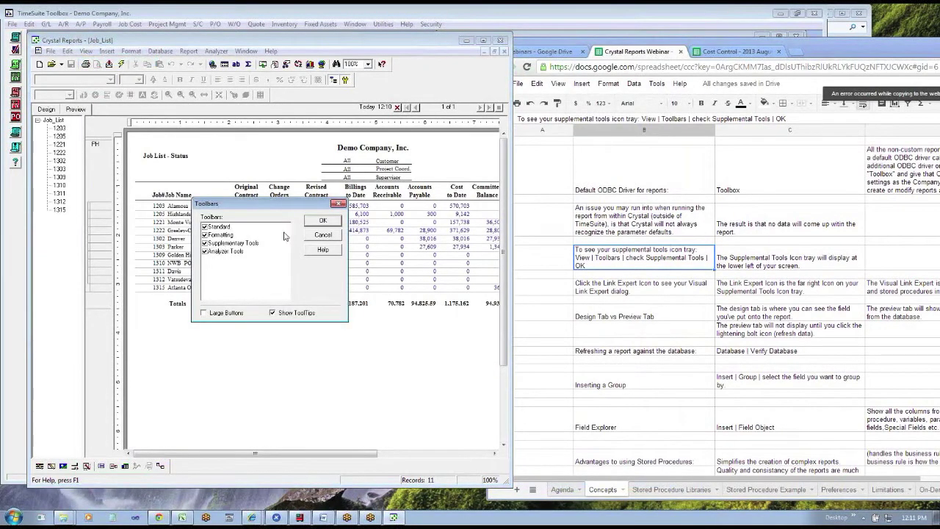
left_click(235, 246)
left_click(206, 243)
left_click(322, 220)
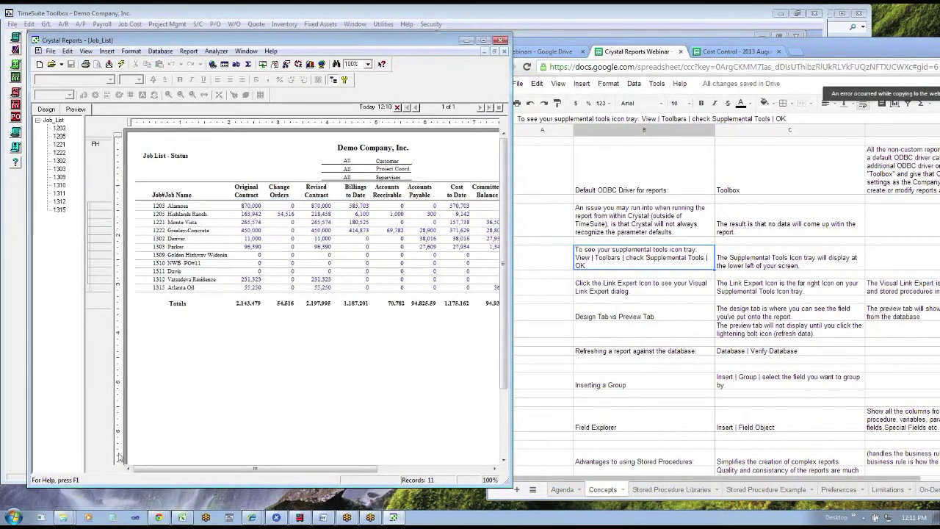
Step: Turn the Supplementary Tools toolbar back on in Crystal Reports
left_click(86, 51)
left_click(102, 62)
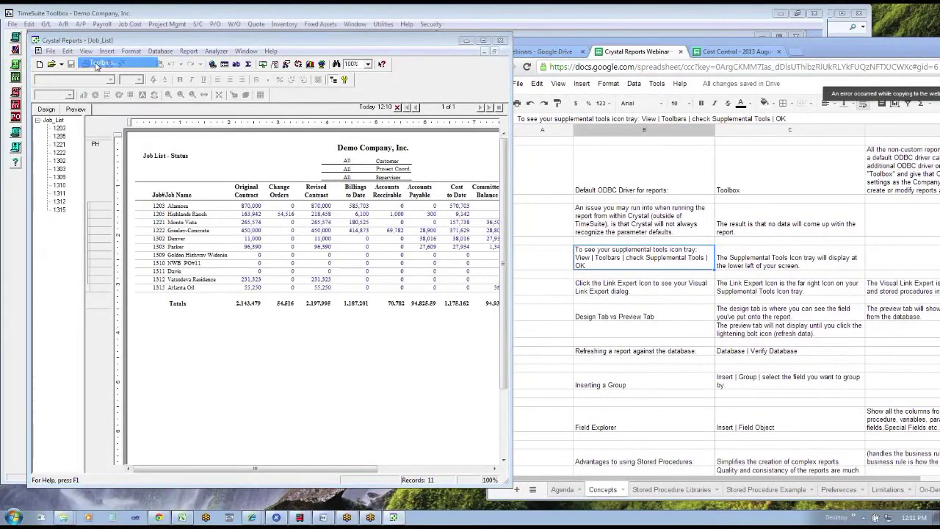
left_click(218, 243)
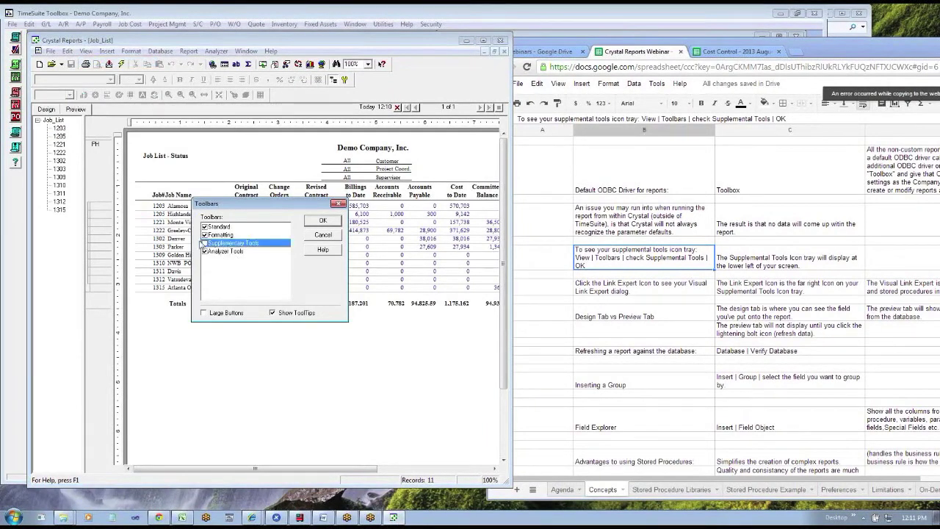
left_click(323, 221)
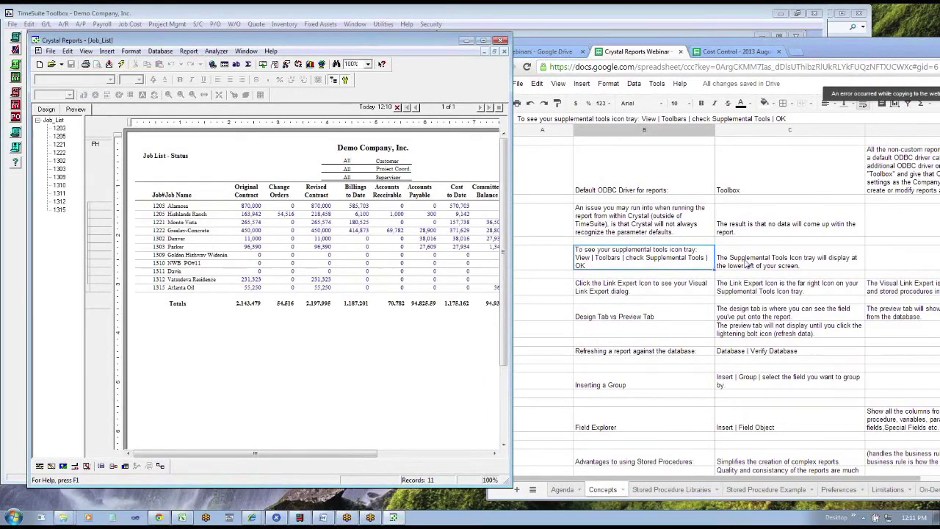
Step: Select the Link Expert note in the webinar sheet, view Job_List's table links in an enlarged Visual Linking Expert and cancel it
left_click(673, 290)
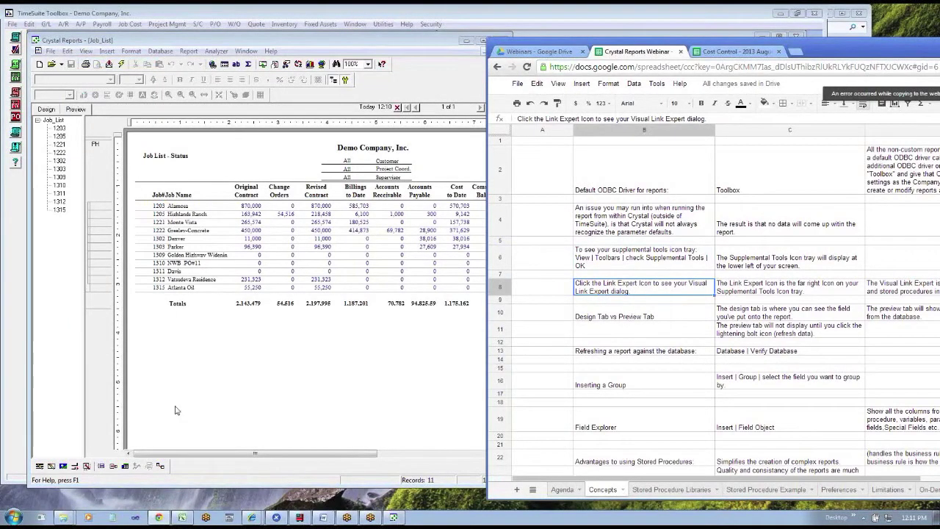
left_click(160, 467)
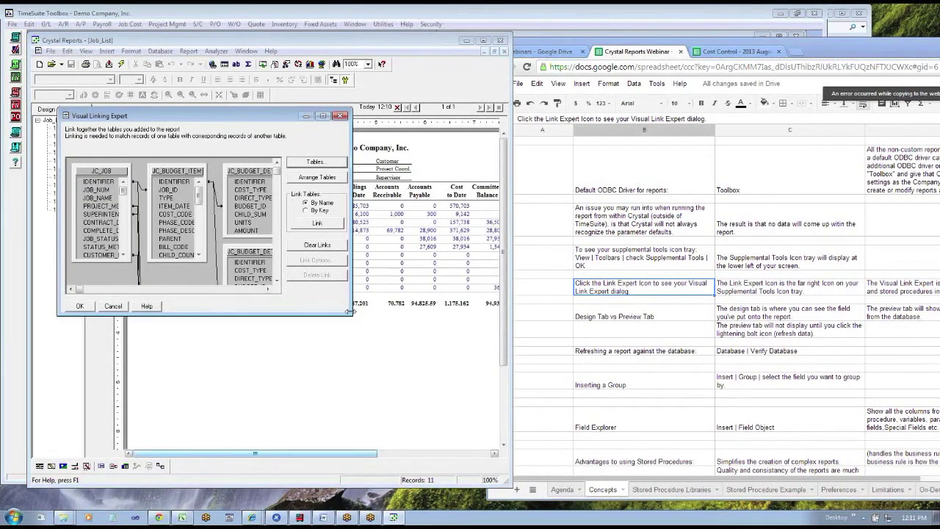
left_click_drag(349, 311, 464, 420)
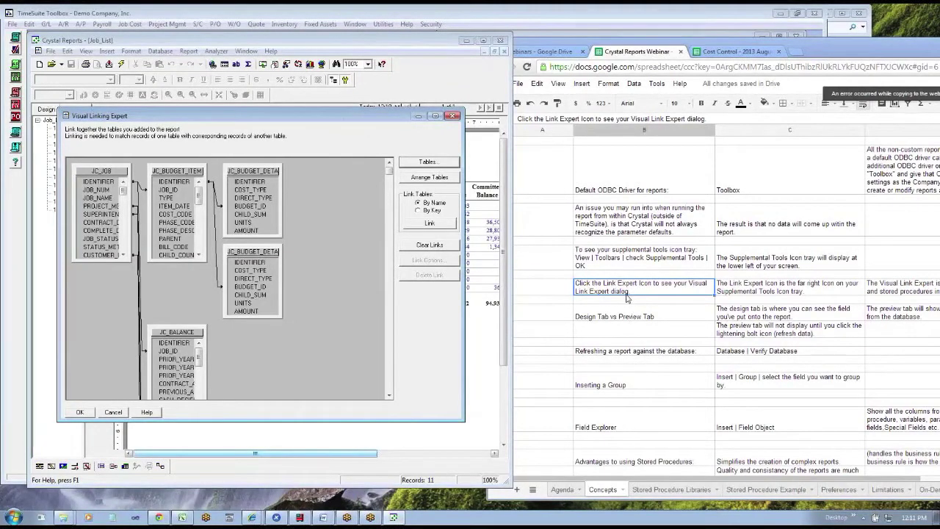
left_click(114, 413)
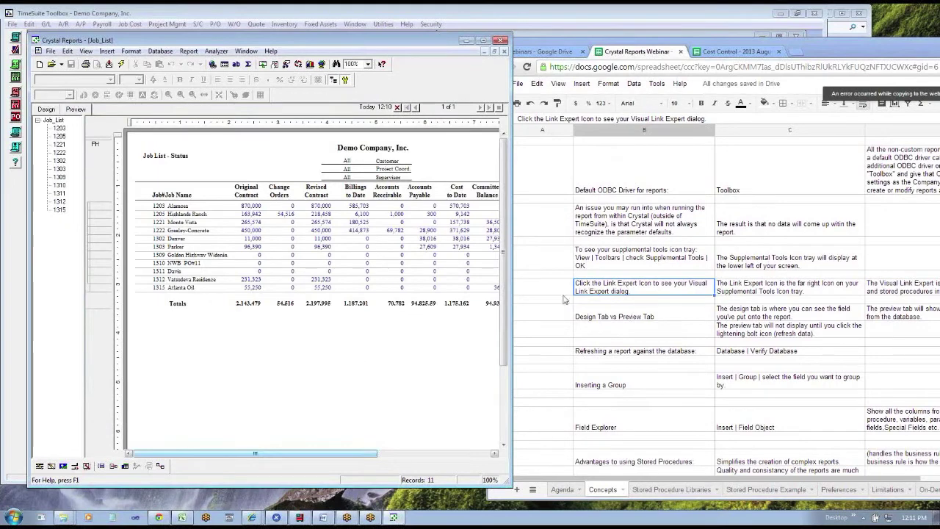
Step: Select the "Design Tab vs Preview Tab" note in the webinar sheet and show Job_List's design view in a widened window
left_click(594, 301)
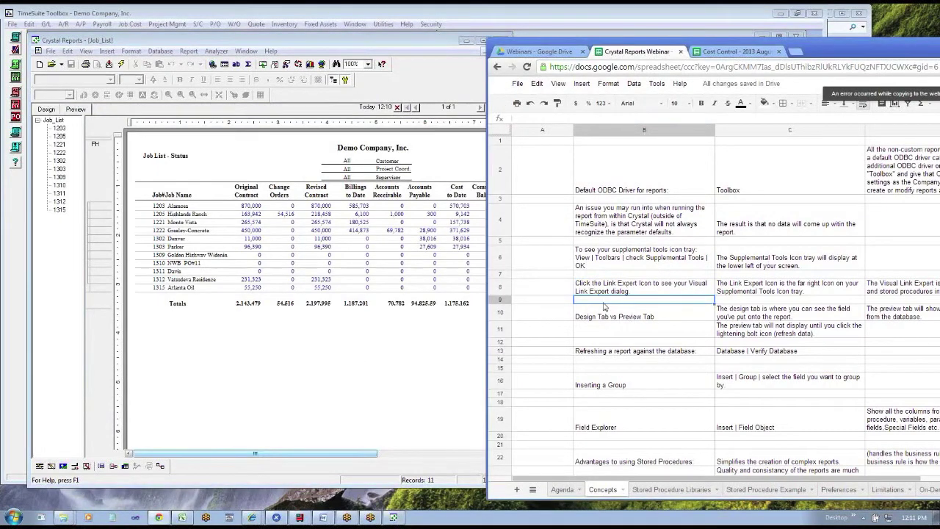
left_click(591, 318)
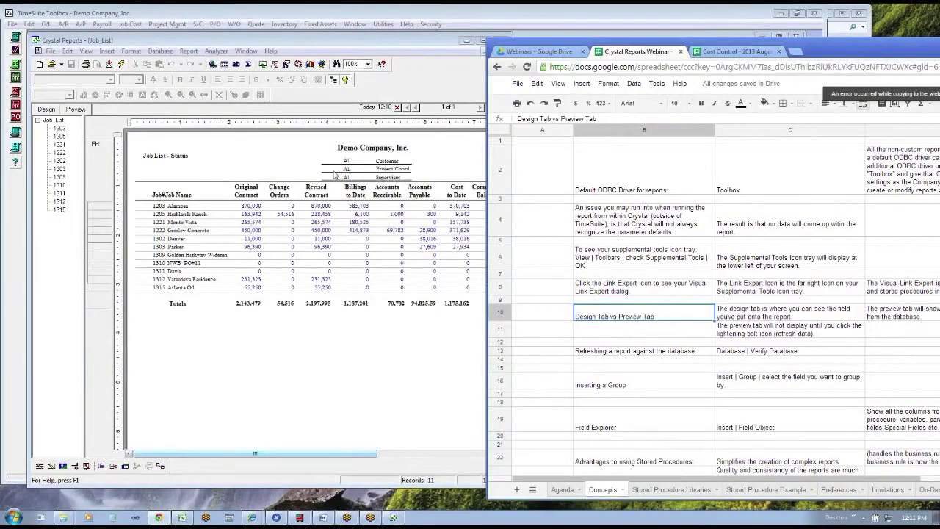
left_click(165, 155)
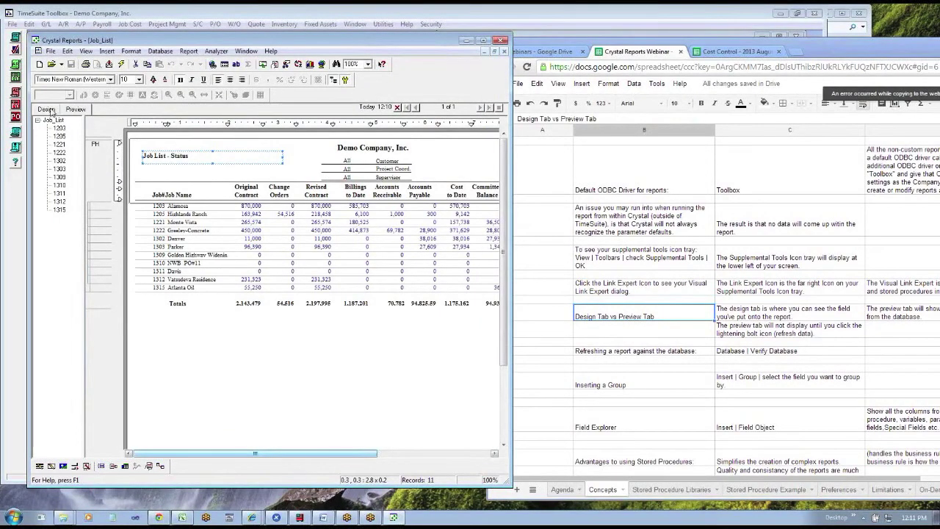
left_click(76, 109)
left_click(45, 110)
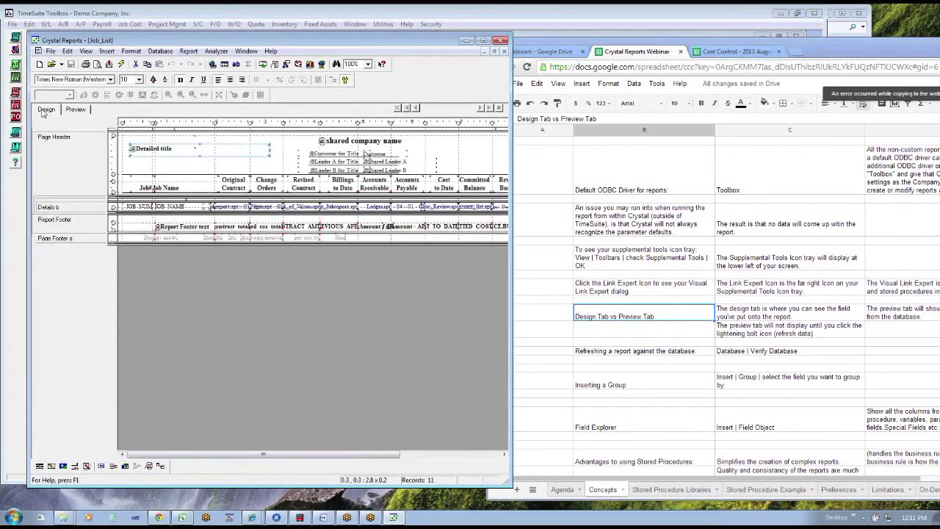
left_click_drag(509, 165, 687, 166)
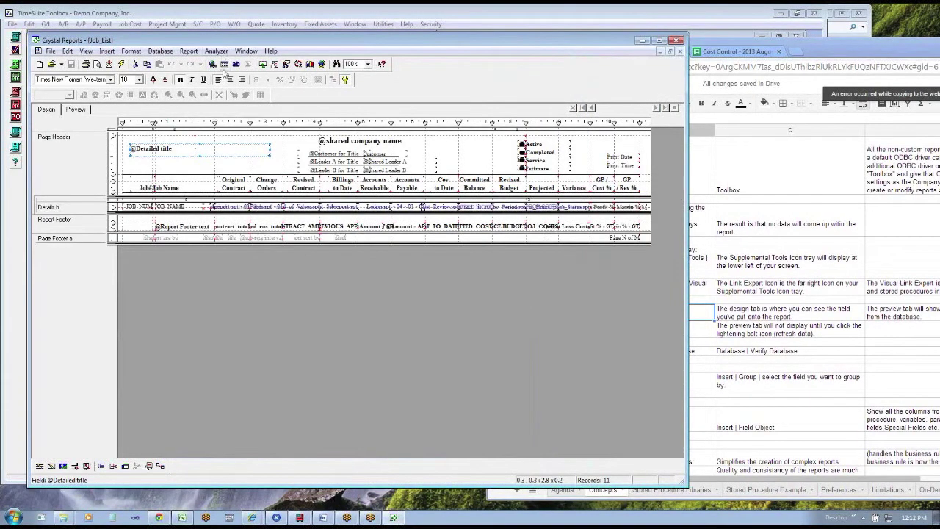
Step: Refresh Job_List with the current parameter values and return to the "Design Tab vs Preview Tab" note in the webinar sheet
left_click(121, 64)
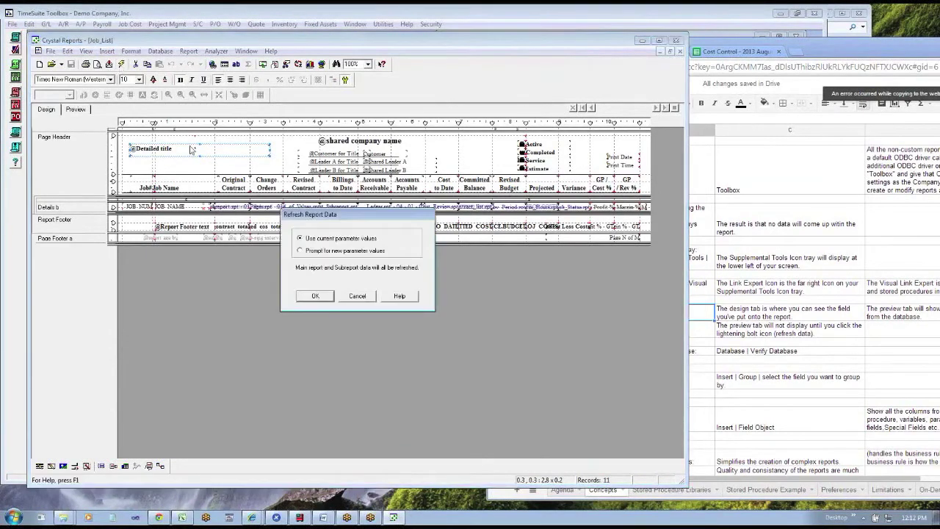
left_click(315, 296)
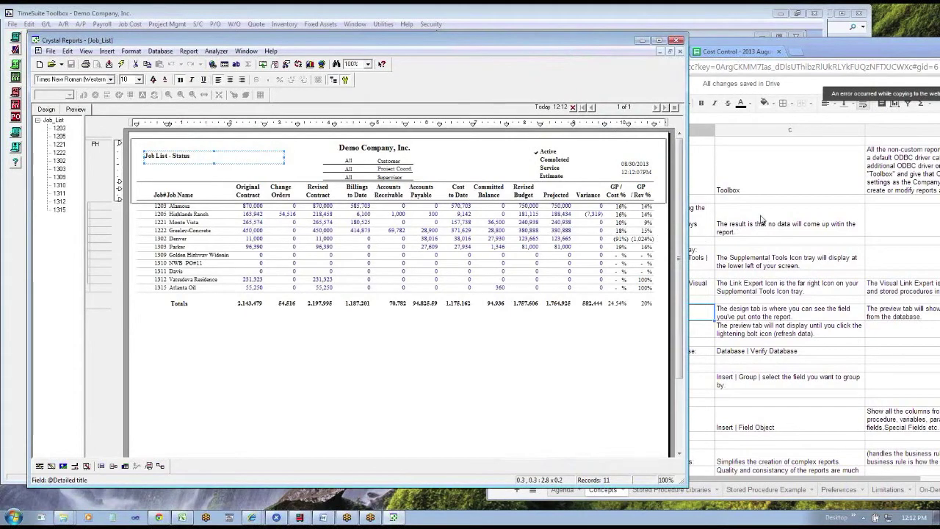
left_click(761, 219)
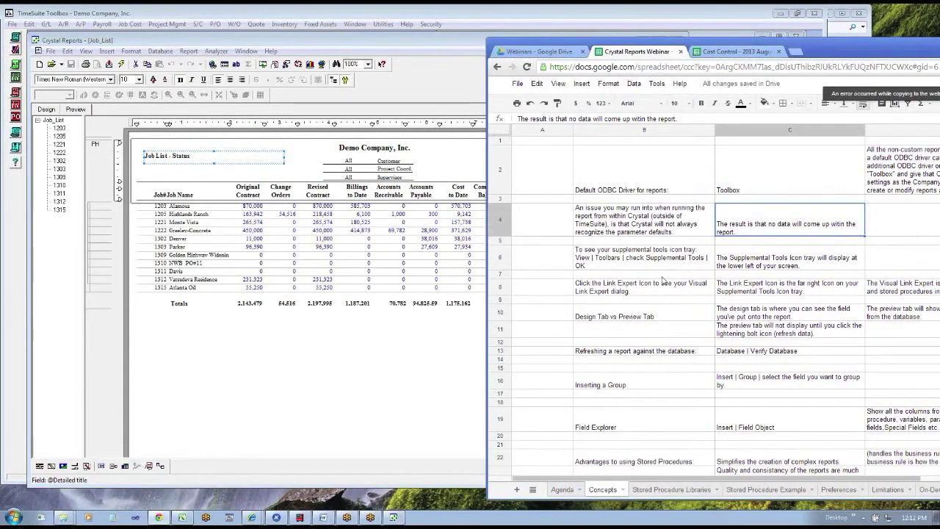
left_click(631, 314)
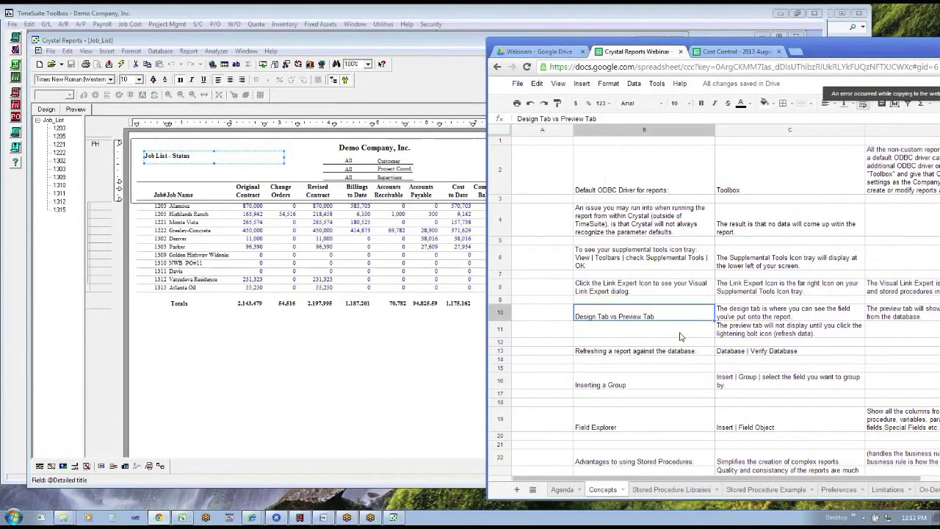
left_click(647, 353)
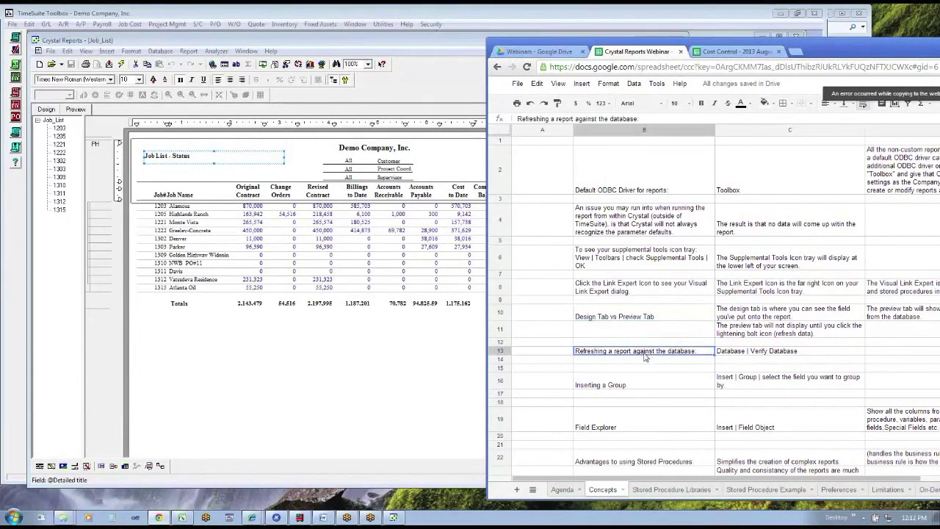
left_click(625, 308)
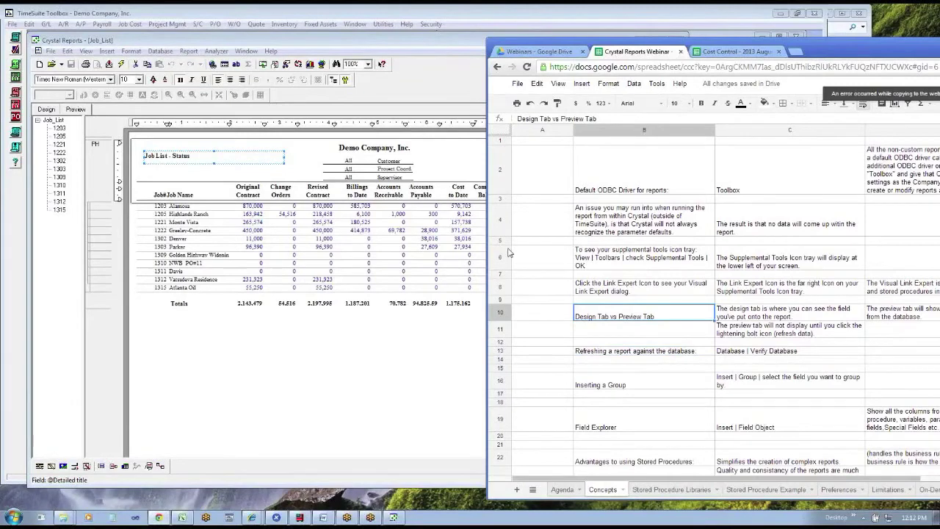
Step: Close and reopen the Job_List report, and refresh its data with the default parameter values to generate the preview
left_click(280, 109)
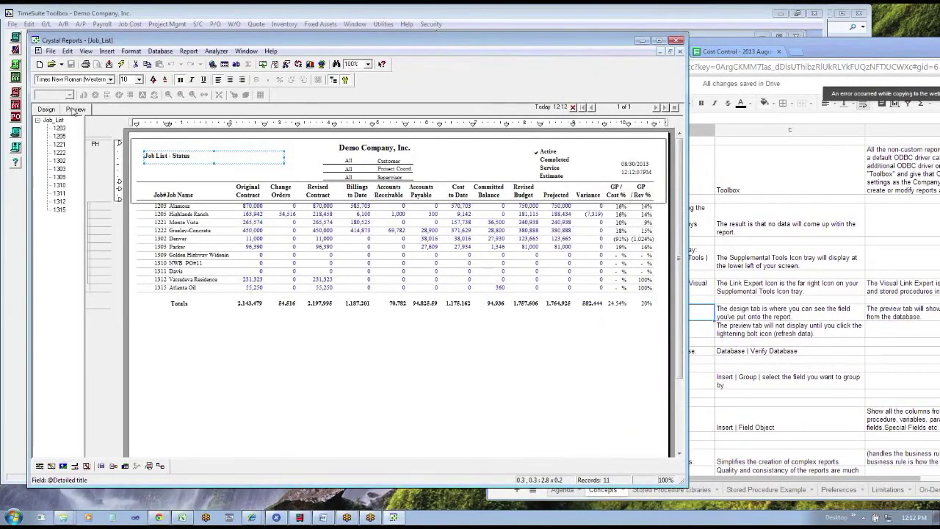
key("alt+f")
key("c")
key("alt+f")
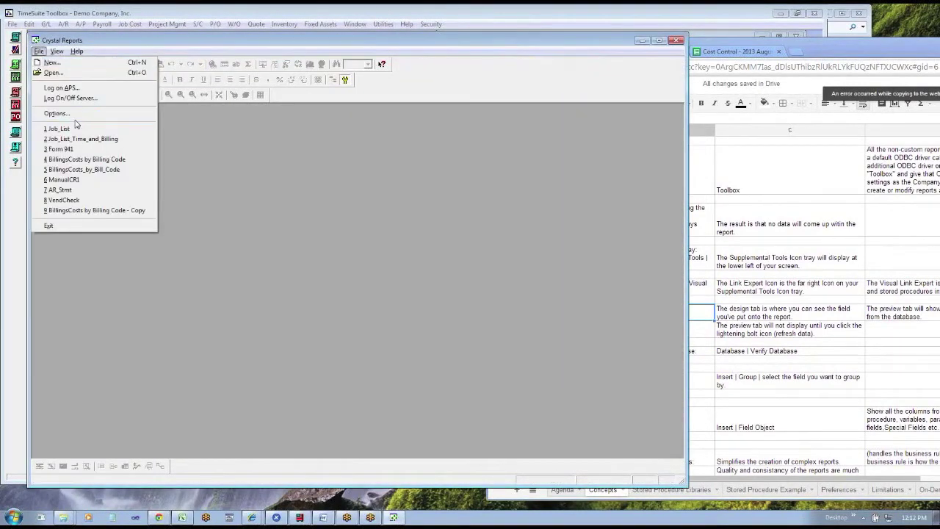
left_click(75, 126)
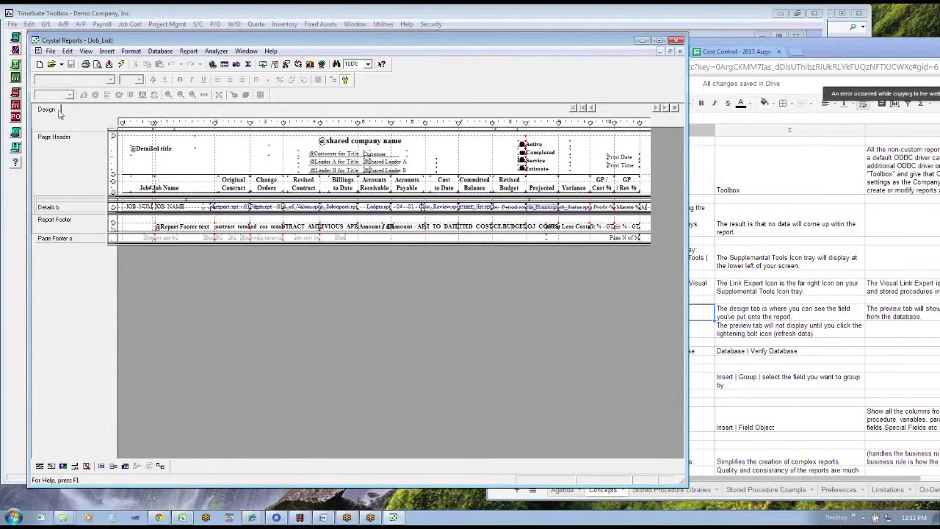
left_click(122, 65)
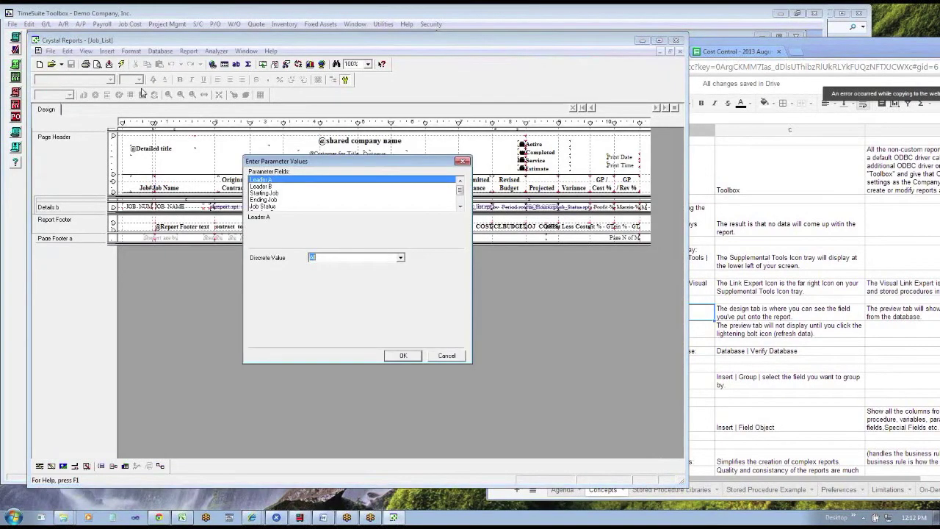
left_click(405, 357)
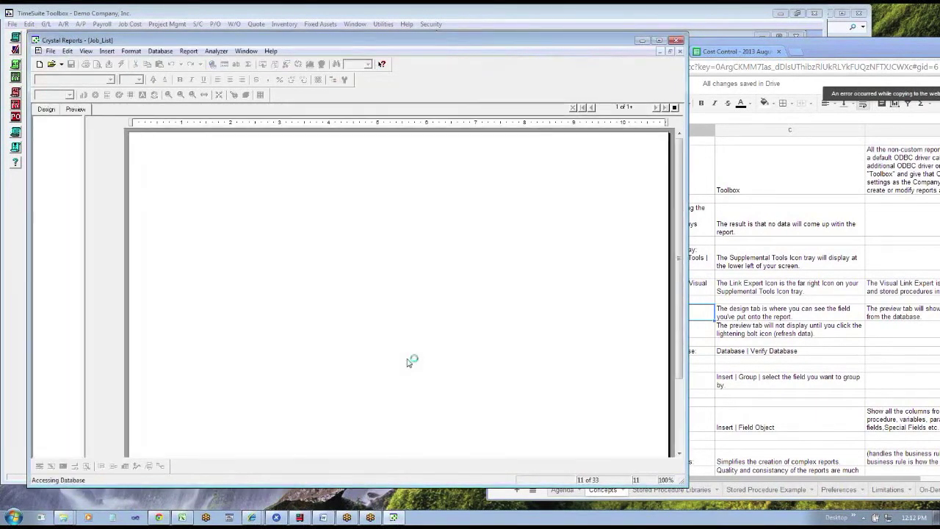
Step: Select the "Refreshing a report against the database" note in the webinar sheet and return to Crystal Reports
left_click(732, 332)
left_click(603, 356)
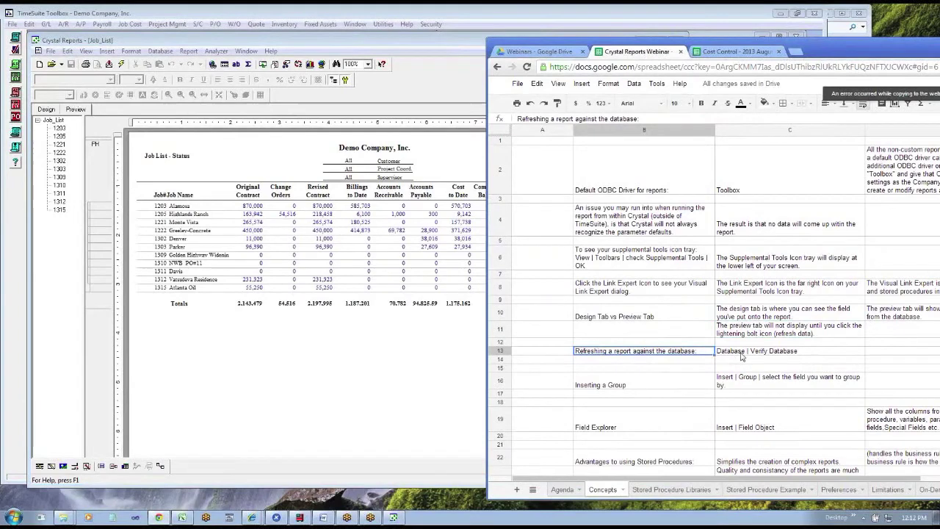
left_click(450, 124)
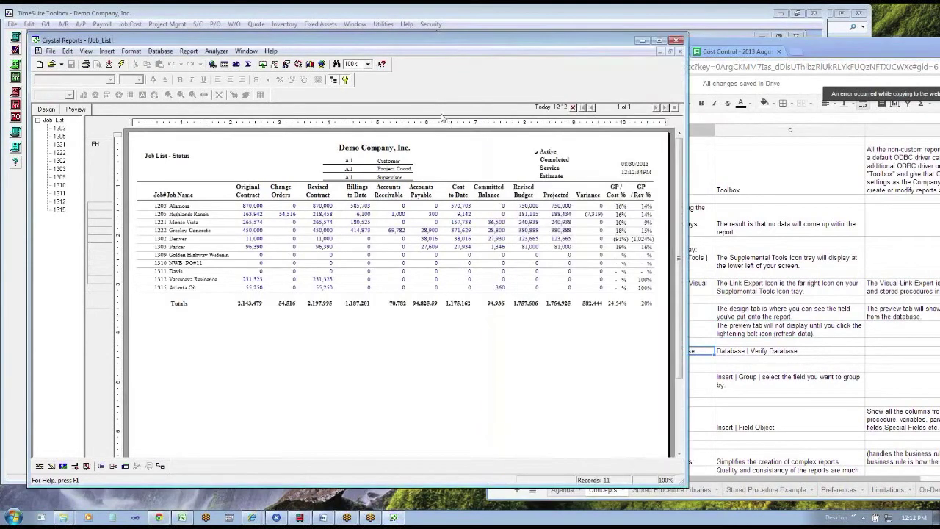
Step: Verify the database of the Job_List report, including the files that the report does not use
left_click(159, 52)
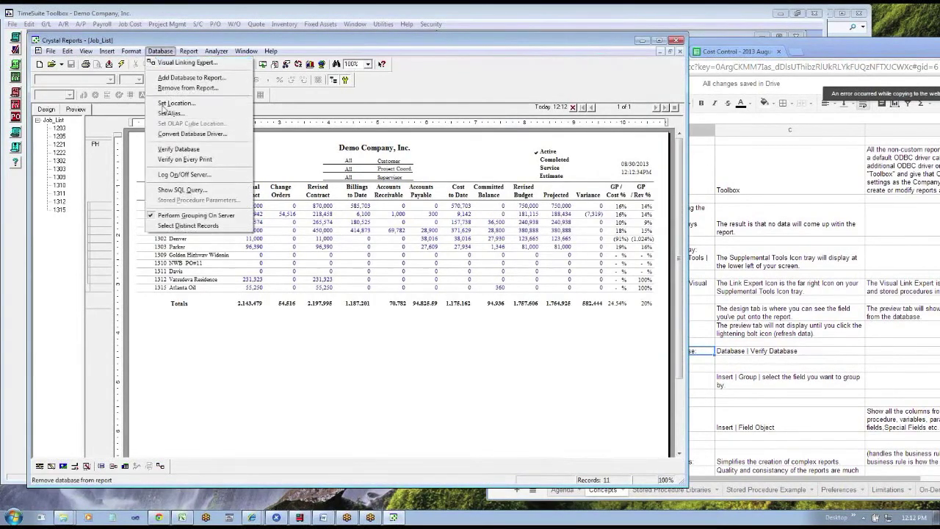
left_click(183, 135)
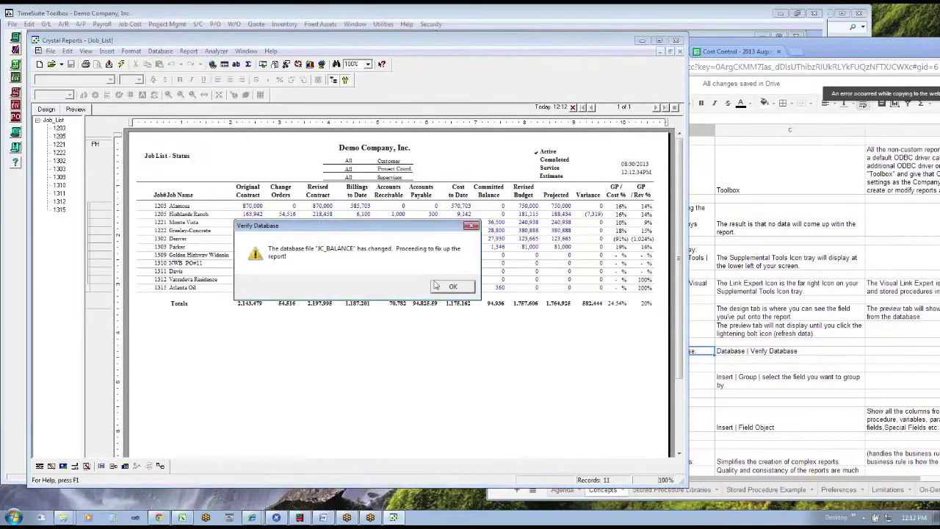
left_click(444, 290)
left_click(332, 287)
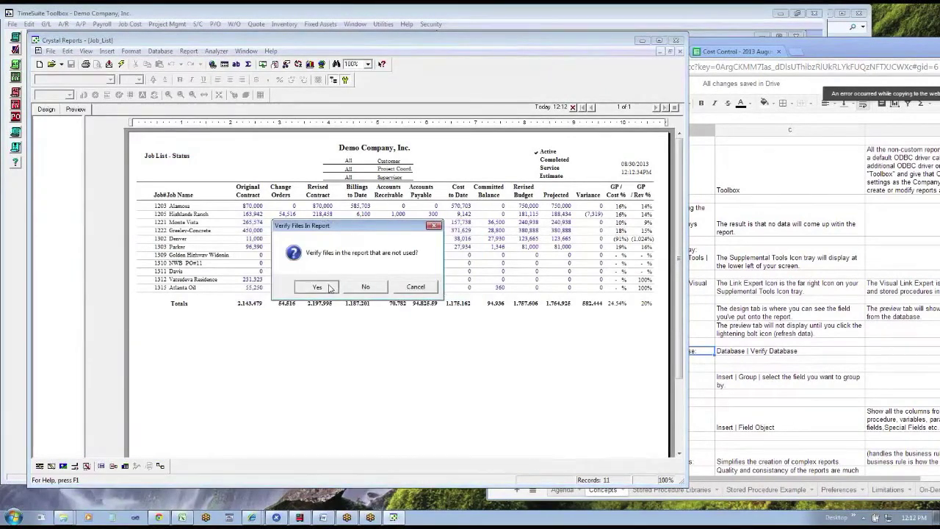
key("Return")
key("Return")
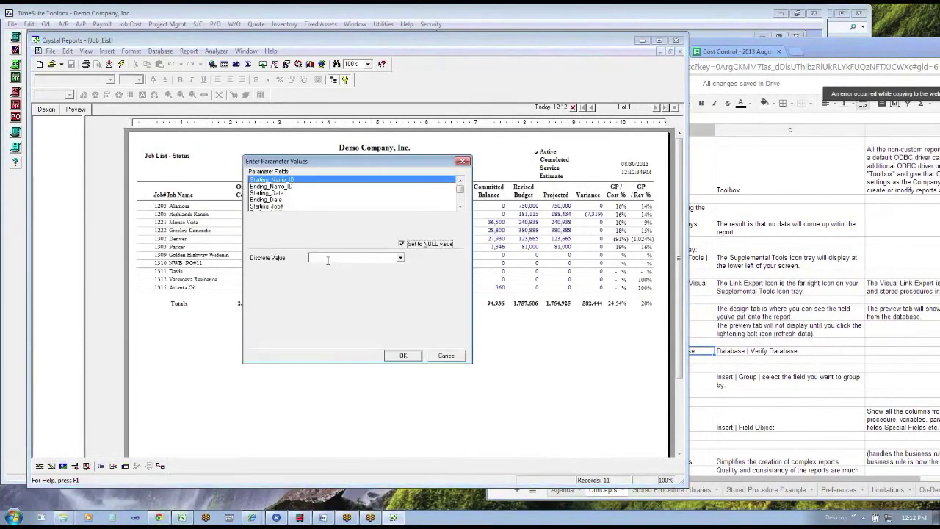
Step: Accept the stored procedure parameters and the remaining verification prompts without changing any value until Job_List is regenerated
key("Return")
key("Return")
key("Return")
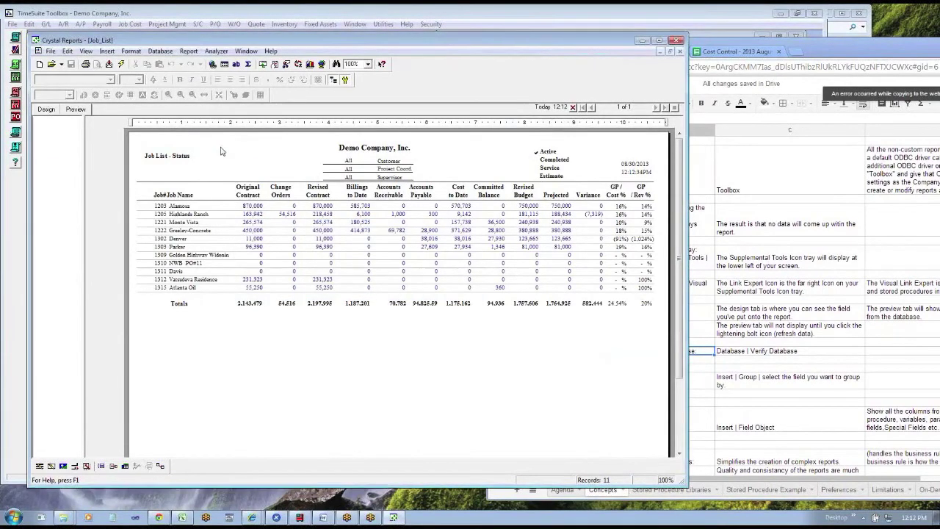
key("Return")
key("Return")
key("Return")
key("Return")
key("Return")
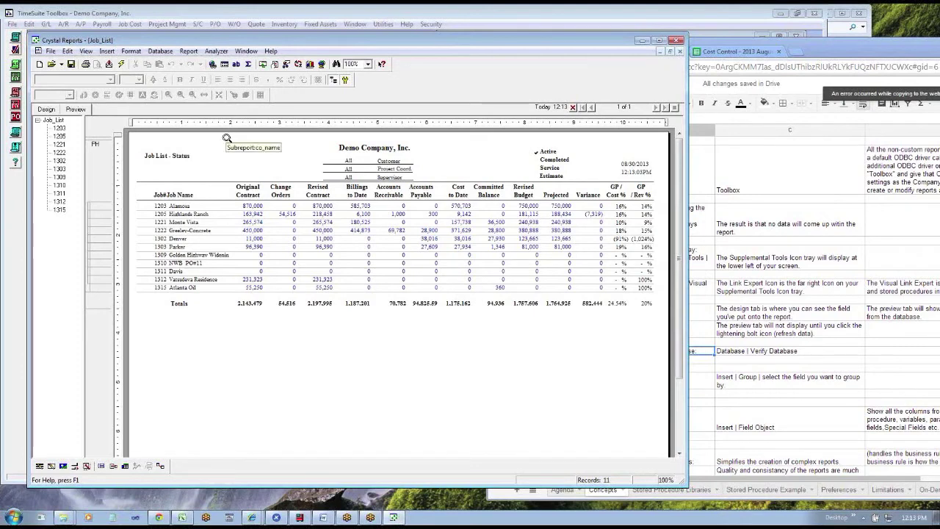
Step: Verify the database of the Job_List report once more, including the files in the report that are not used
left_click(160, 51)
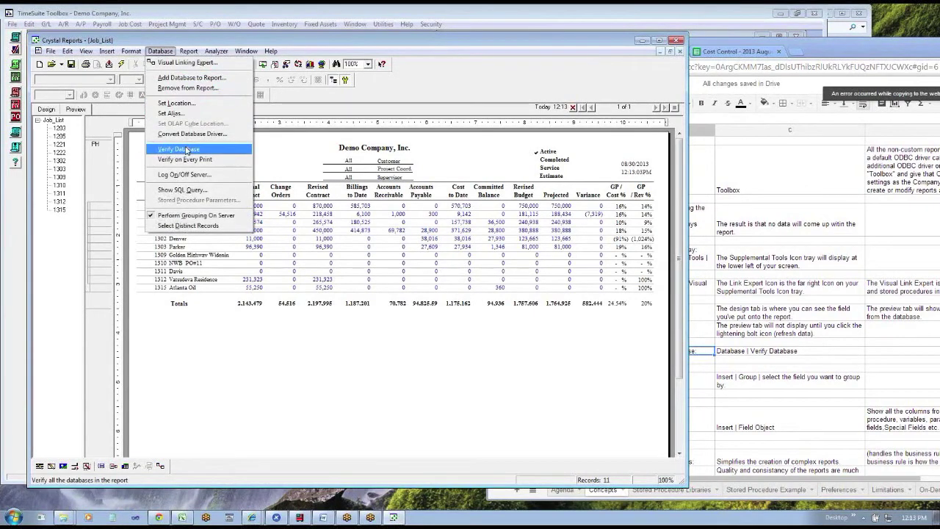
left_click(186, 150)
left_click(375, 290)
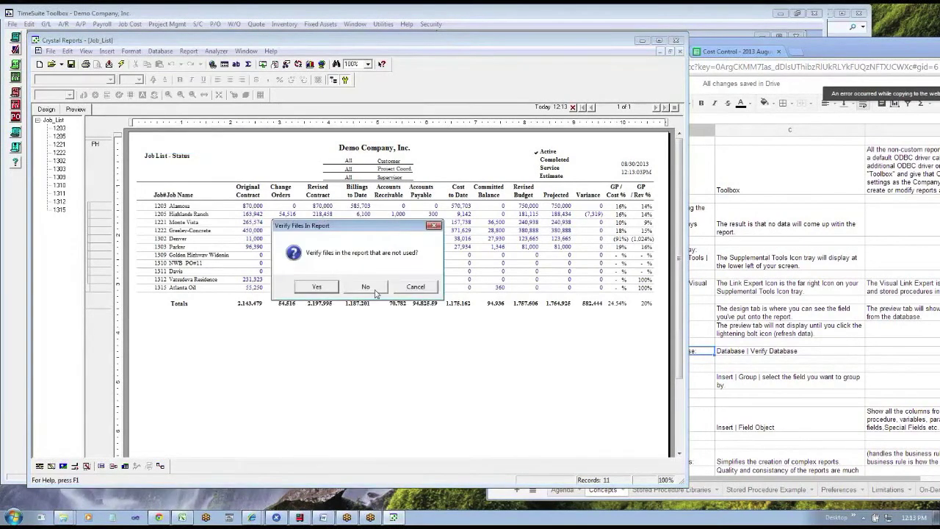
left_click(316, 286)
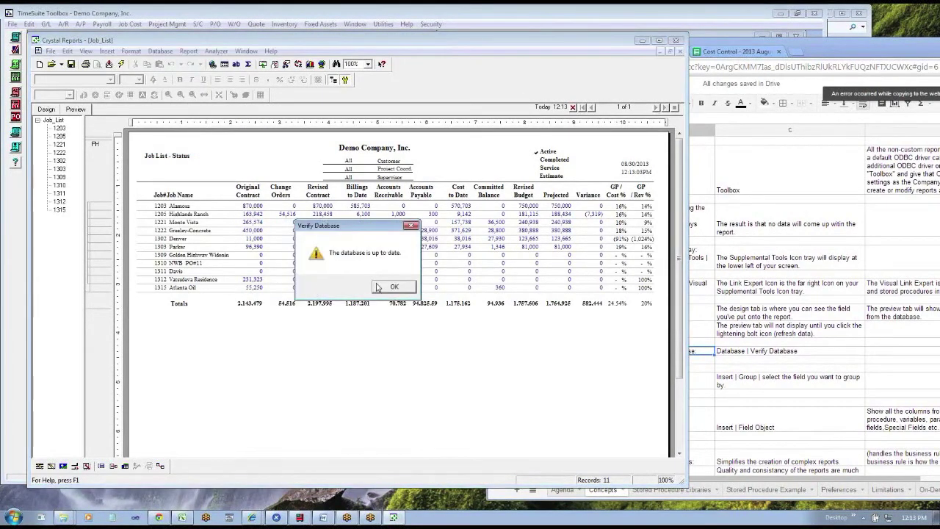
left_click(392, 289)
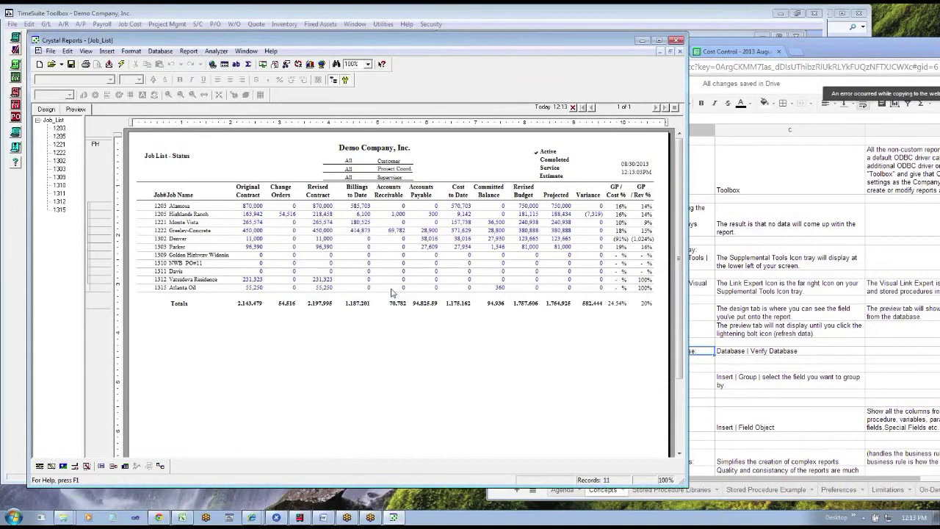
Step: Accept the remaining prompts, again including the unused files in the verification, until the Job_List preview is regenerated
left_click(401, 357)
left_click(394, 287)
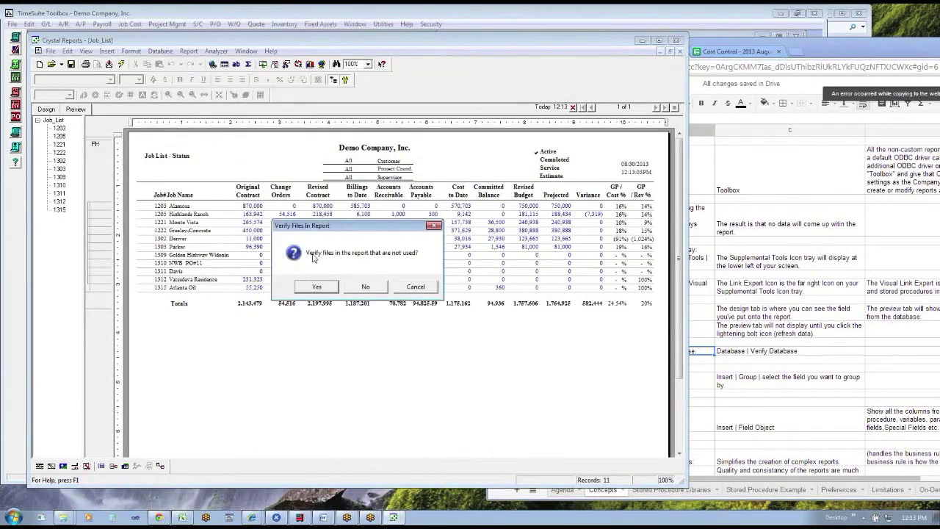
left_click(331, 284)
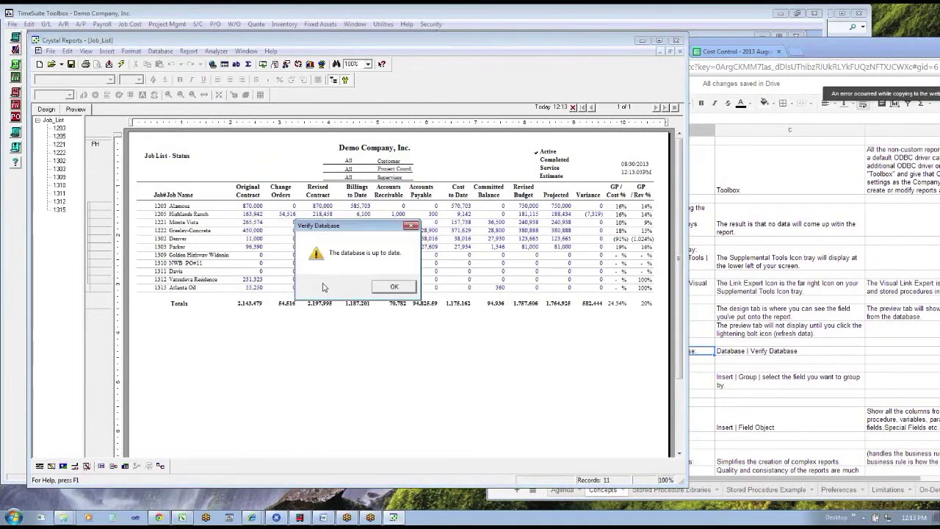
left_click(395, 286)
left_click(397, 356)
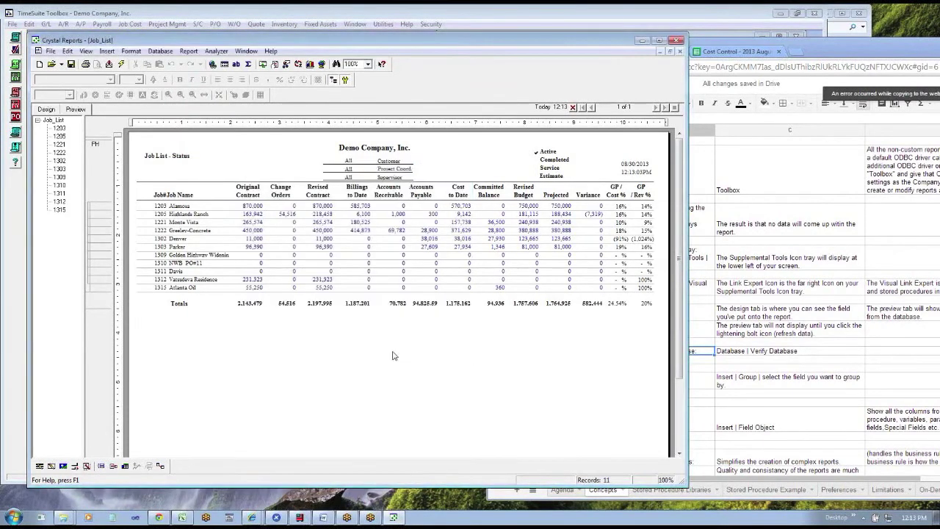
left_click(394, 287)
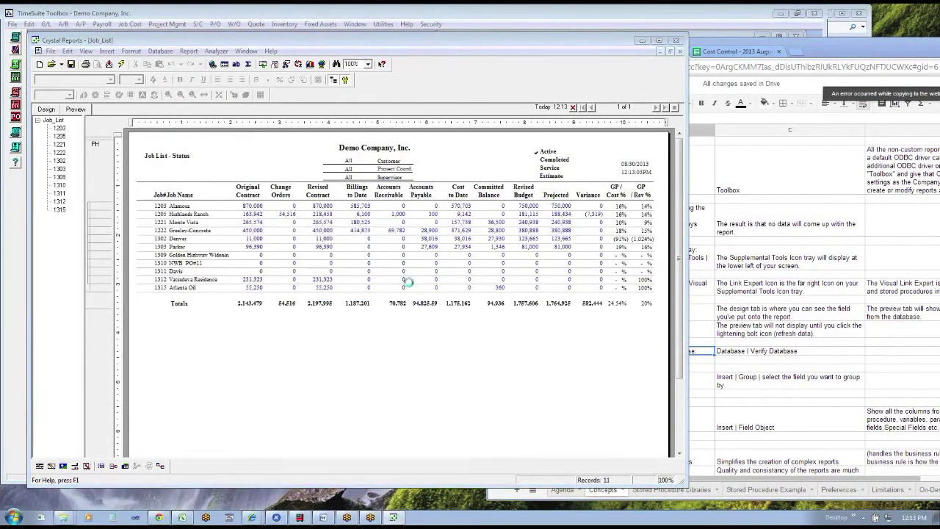
left_click(399, 356)
key("Return")
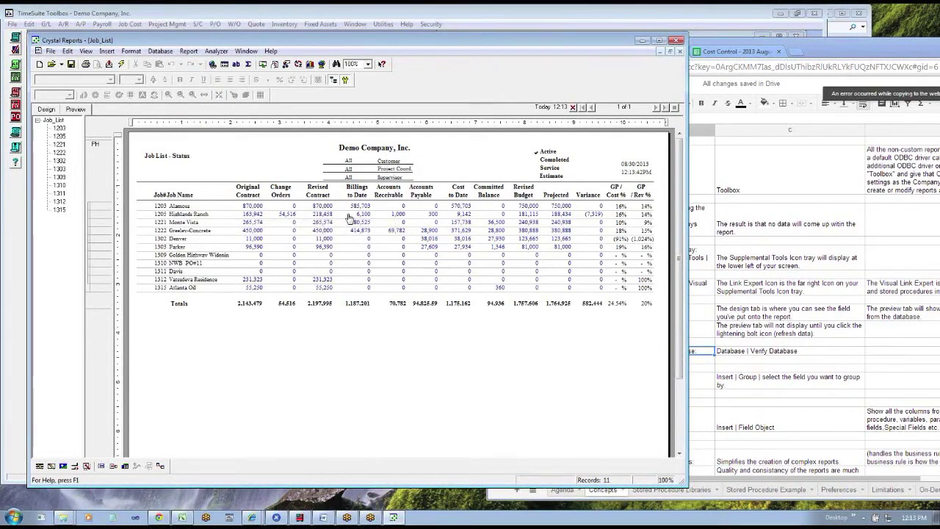
Step: Open the billingHist_Subreport.rpt subreport from the Job_List design and examine its table links in the Visual Linking Expert
left_click(46, 110)
double_click(233, 209)
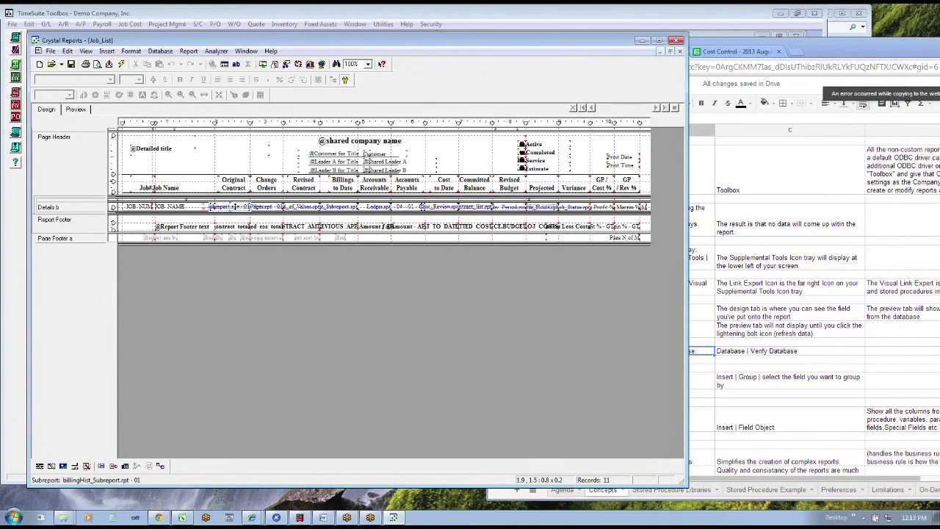
left_click(46, 110)
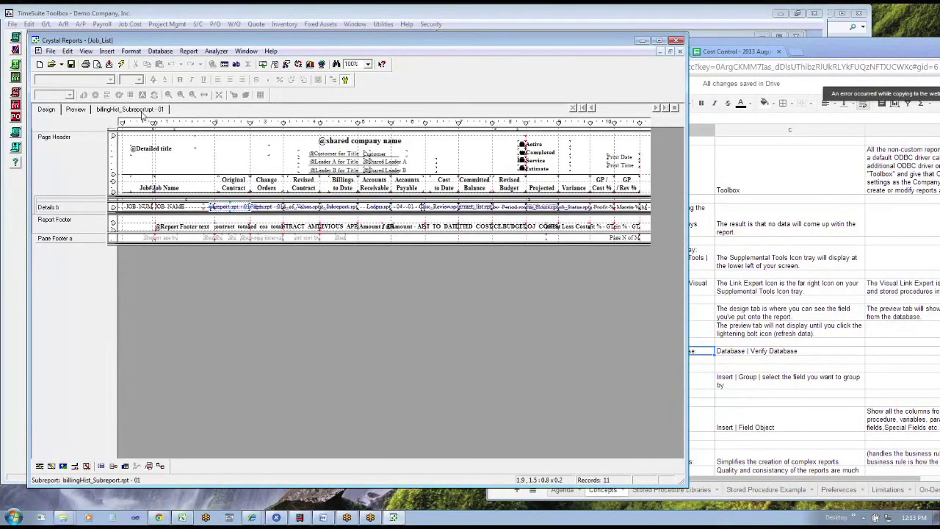
left_click(132, 109)
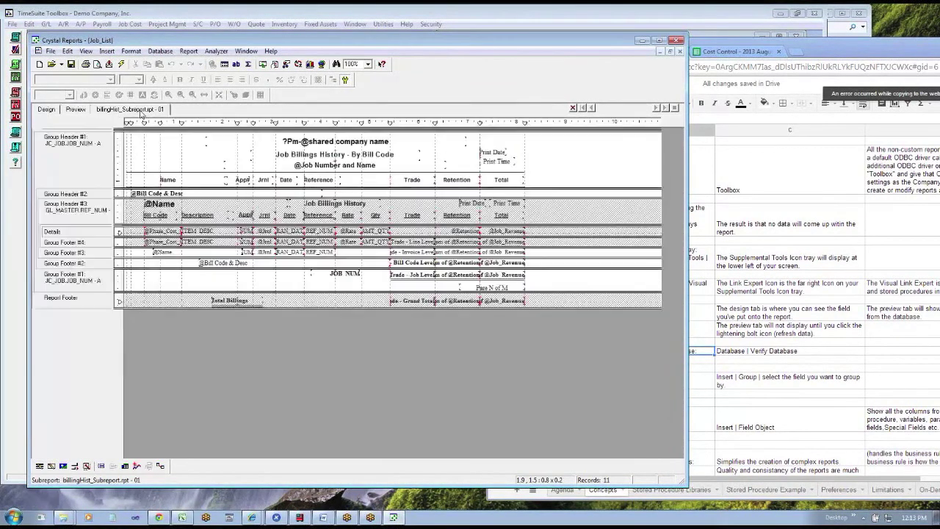
left_click(160, 465)
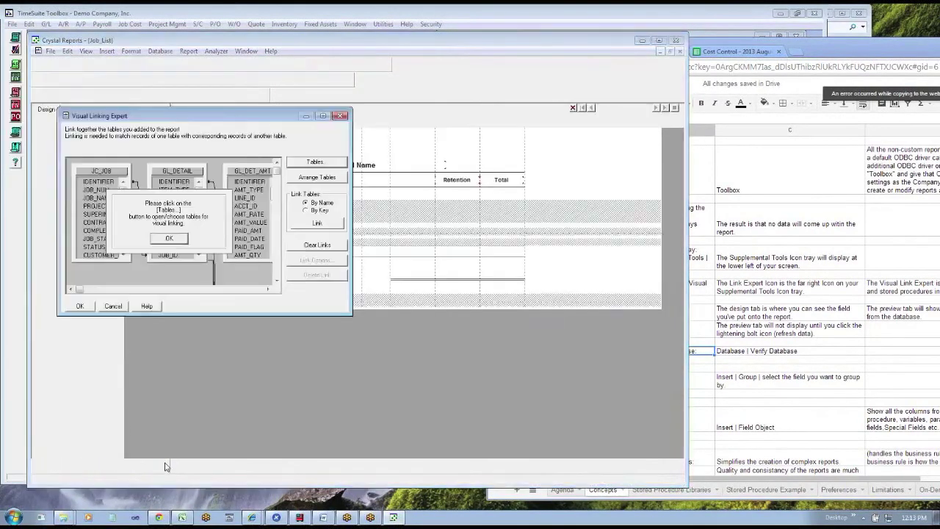
left_click(171, 239)
left_click(340, 117)
left_click(341, 155)
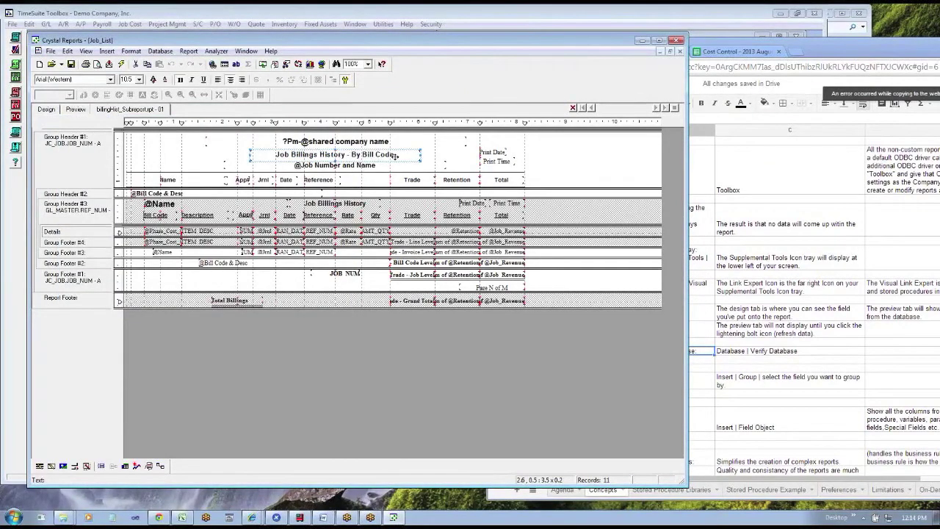
Step: Open the AIABillChgOrderPages.rpt subreport from the Job_List design and examine its source in the Visual Linking Expert, widening the table box
left_click(46, 109)
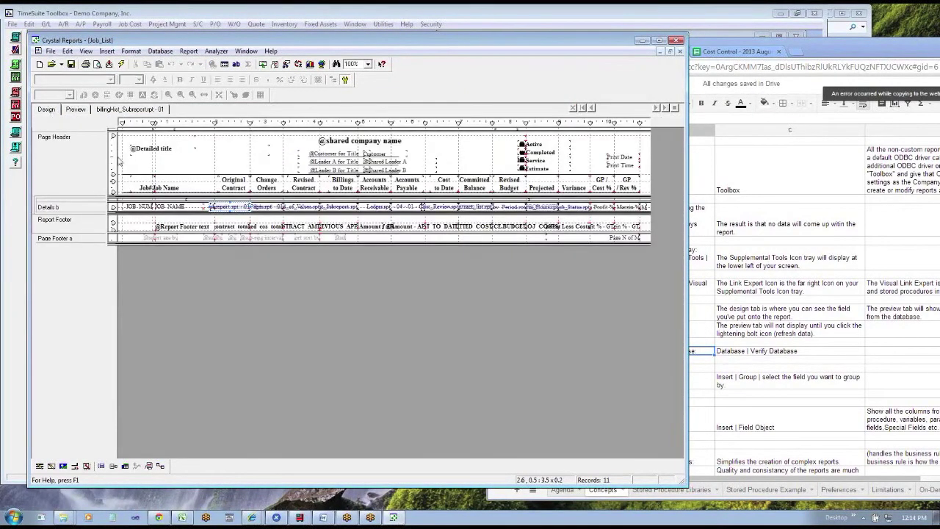
double_click(268, 211)
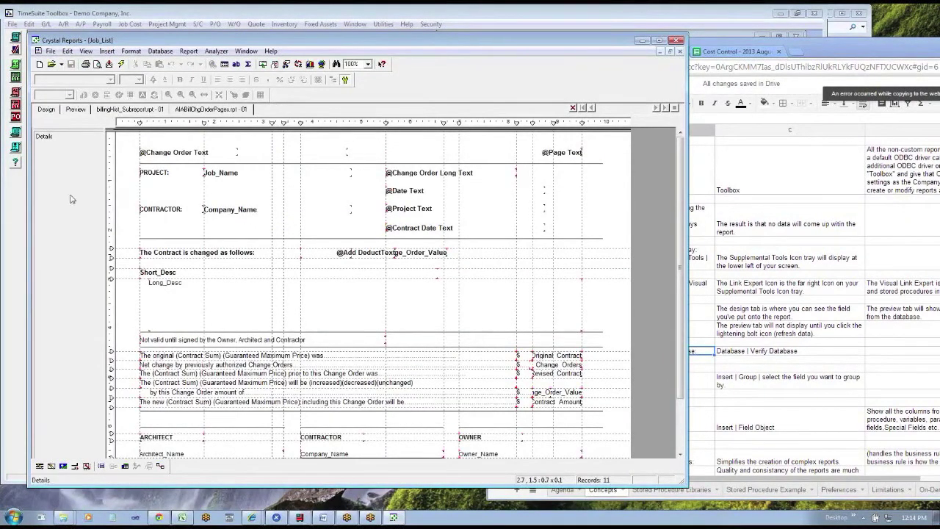
left_click(160, 465)
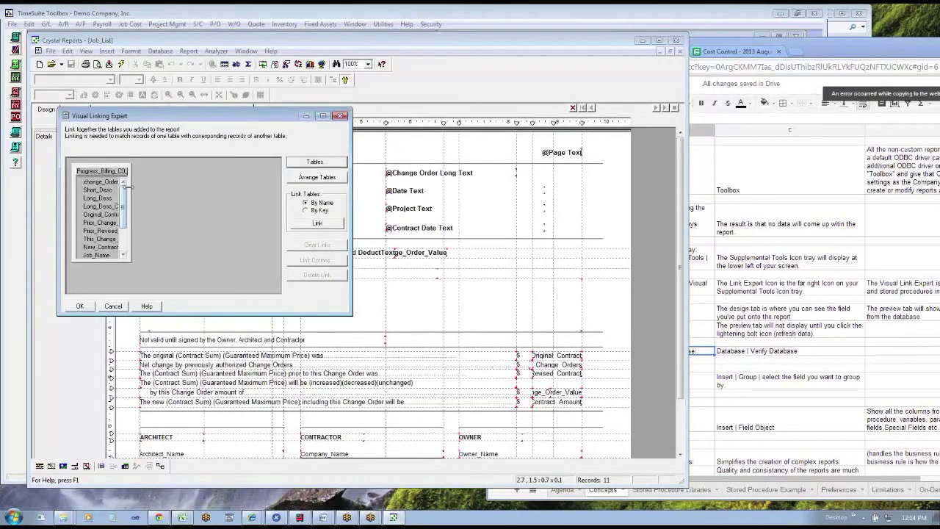
left_click_drag(128, 187, 185, 188)
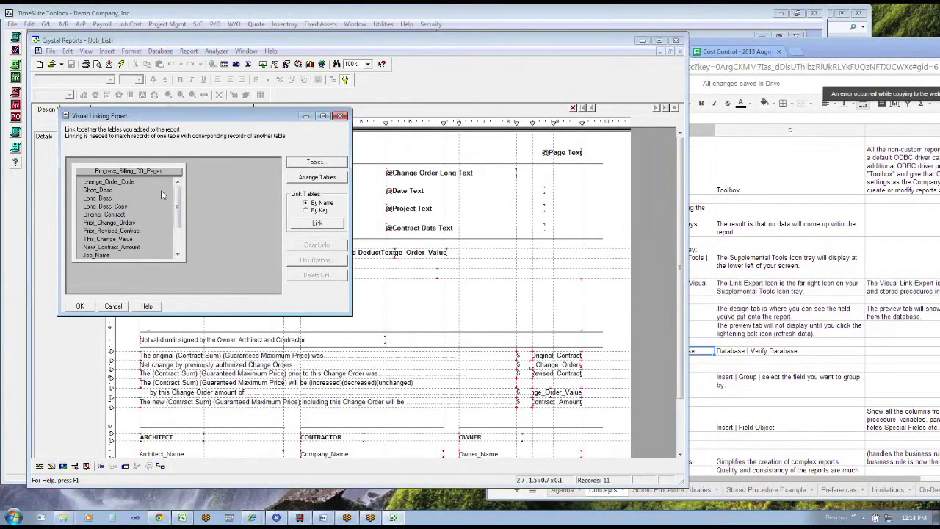
left_click(113, 306)
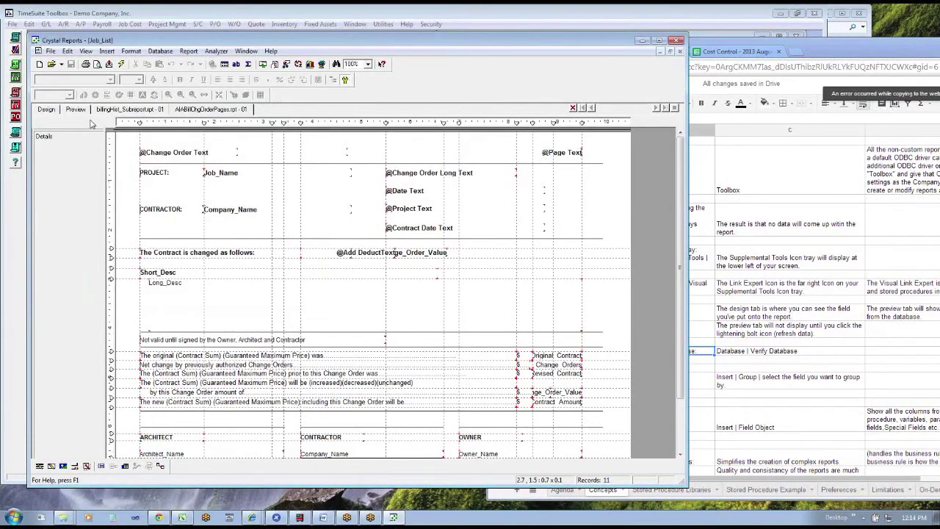
Step: Open the Sched_of_Values.rpt subreport and examine its table links in an enlarged Visual Linking Expert with the third table moved apart, then cancel
left_click(58, 110)
double_click(312, 209)
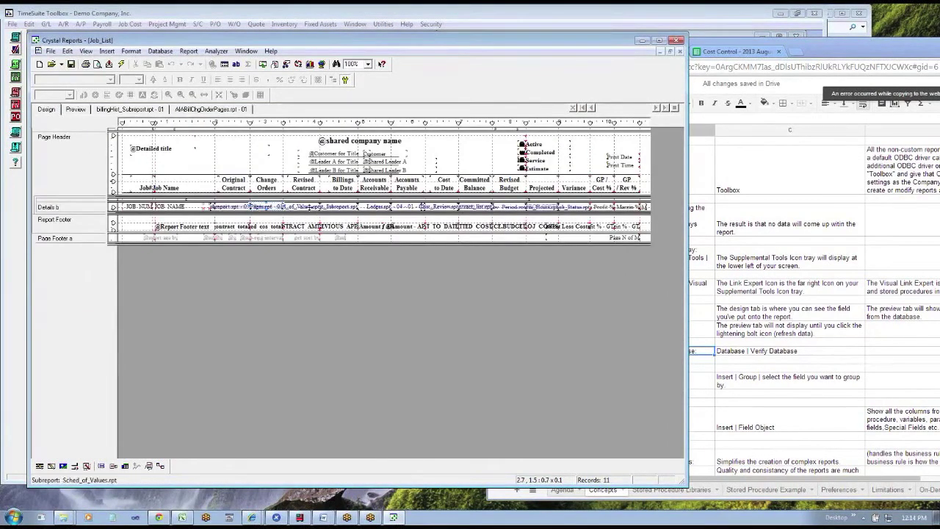
left_click(161, 466)
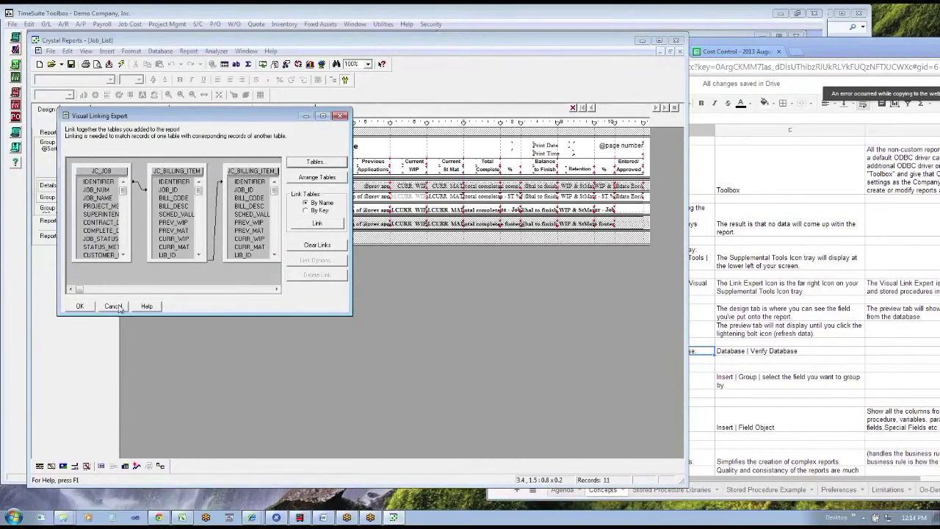
left_click_drag(352, 314, 522, 313)
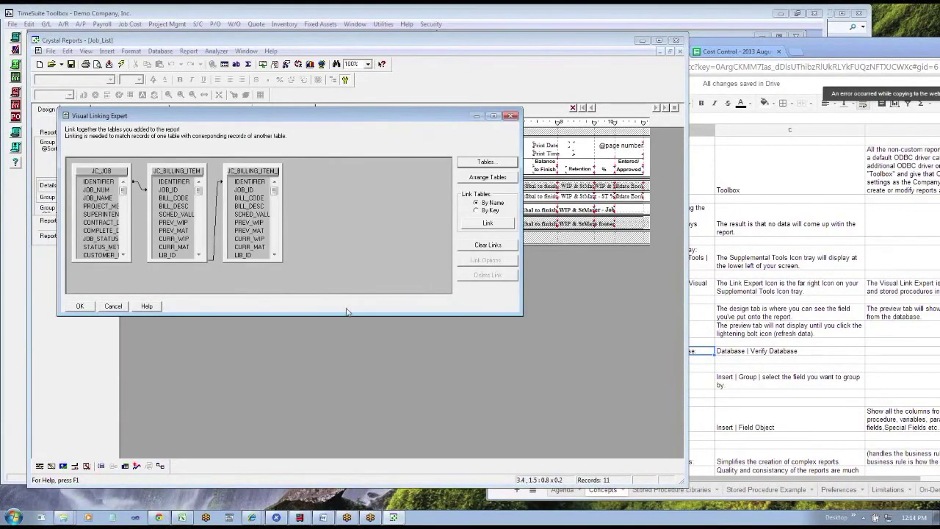
left_click_drag(237, 174, 292, 184)
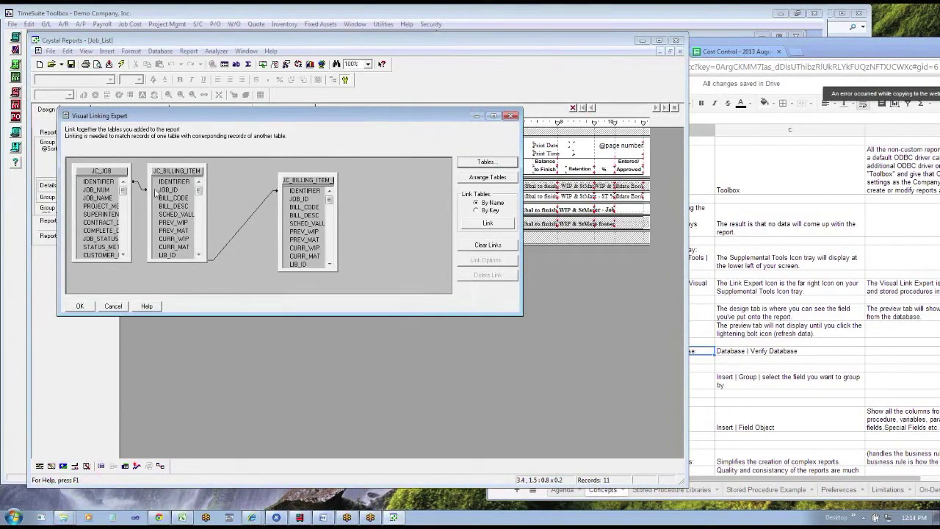
left_click(114, 306)
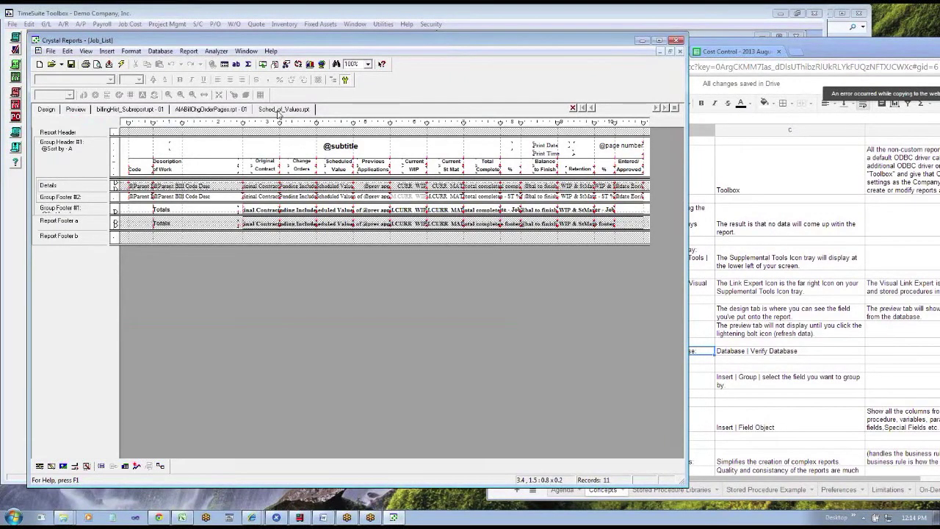
Step: Drill down from the Job_List preview to the billings history of job 1205 and compare it with the billingHist_Subreport.rpt design
left_click(75, 109)
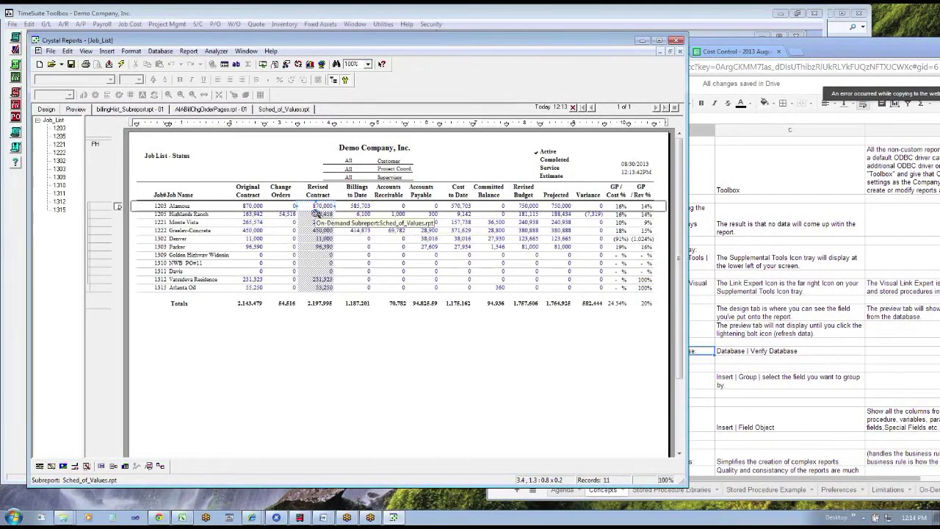
left_click(253, 216)
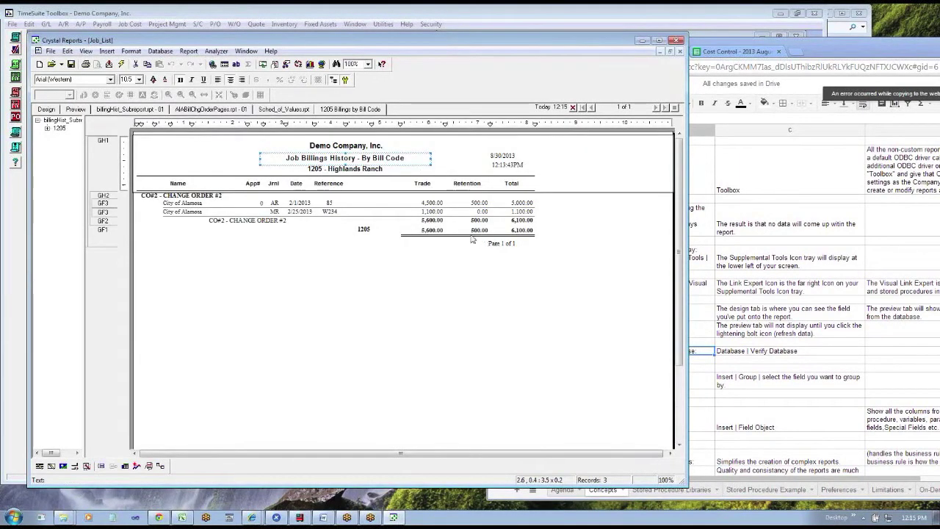
left_click(127, 109)
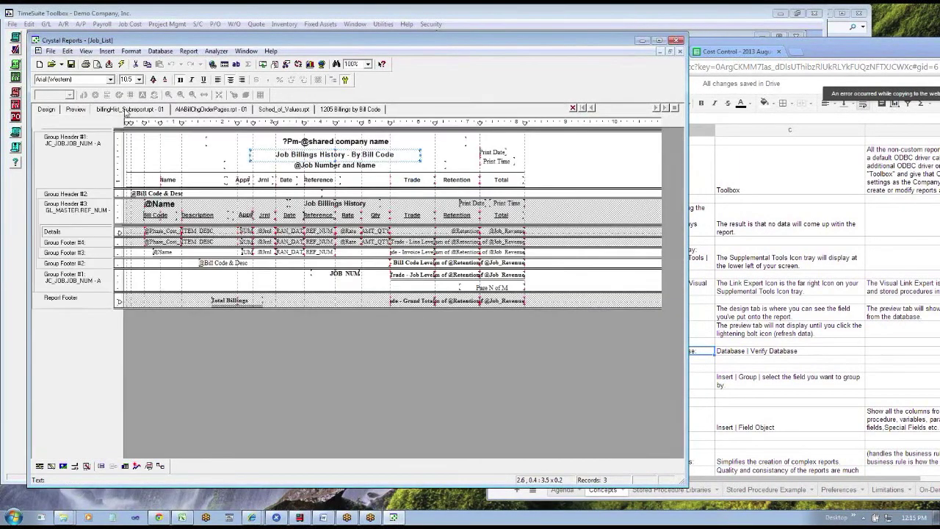
left_click(330, 110)
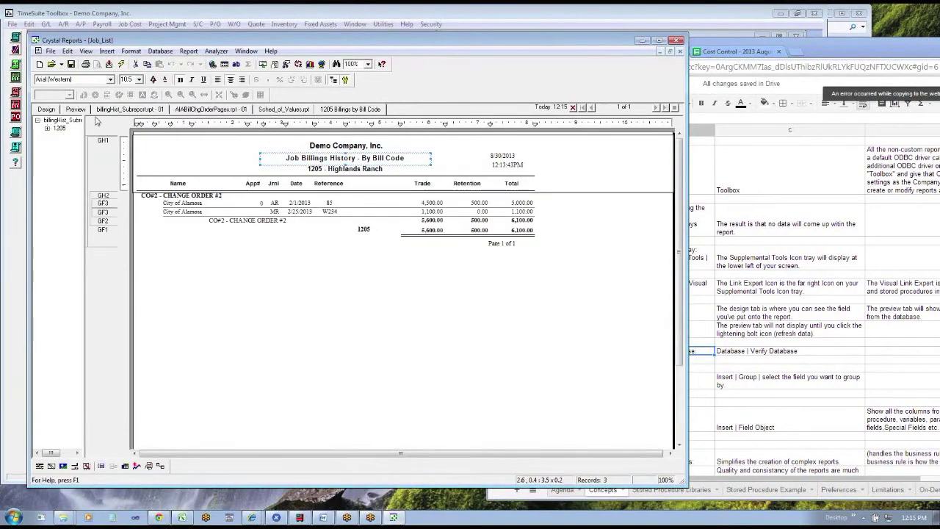
Step: View the AIABillChgOrderPages.rpt design, and drill down from the Job_List preview into the change orders of job 1205 Highlands Ranch
left_click(46, 110)
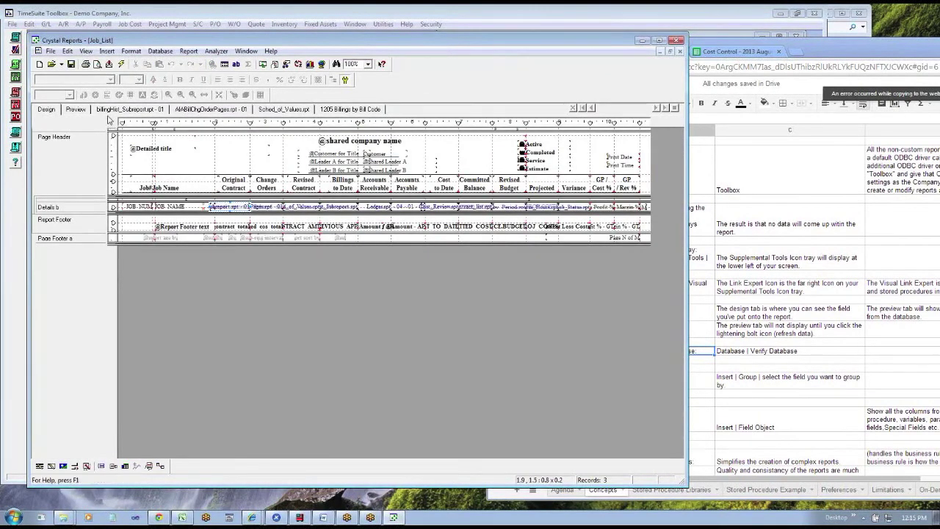
left_click(213, 110)
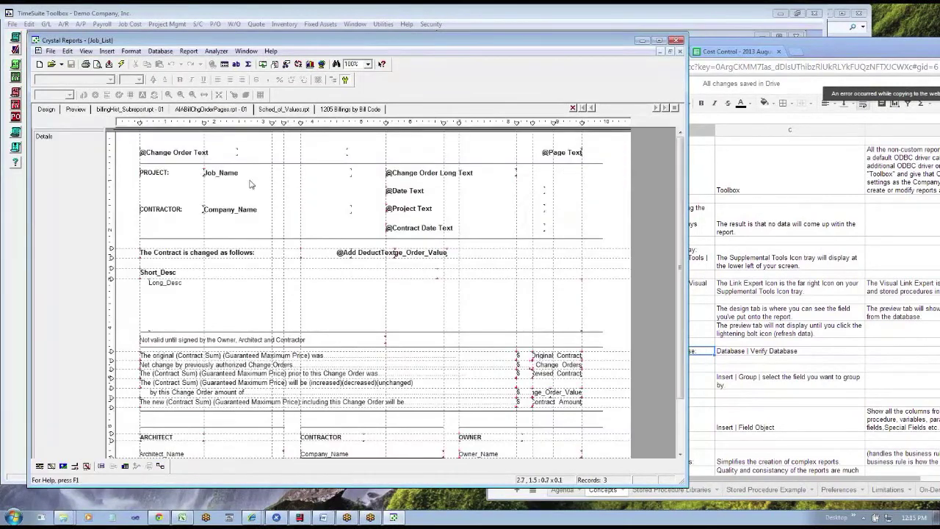
left_click(68, 112)
left_click(281, 215)
double_click(281, 215)
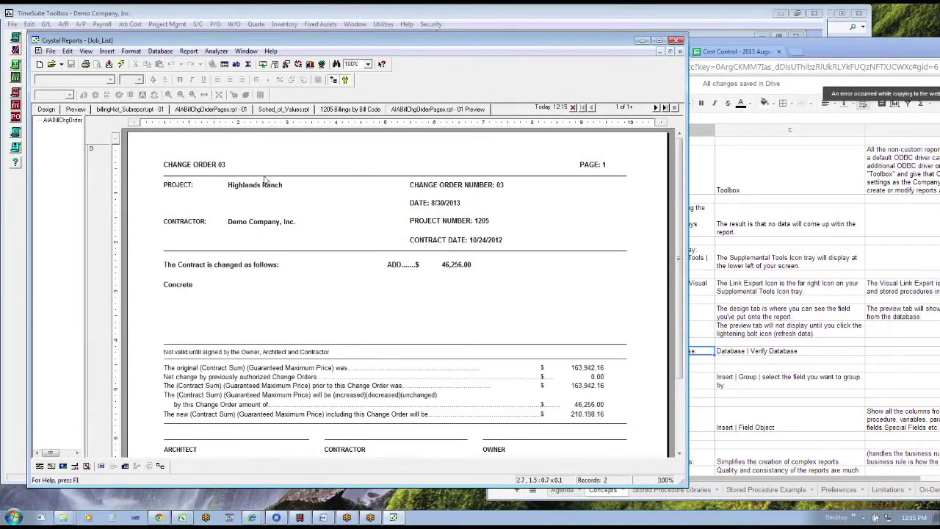
Step: Return to the main Job_List design, select the "Inserting a Group" note in the webinar sheet, and switch back to Crystal Reports
left_click(47, 110)
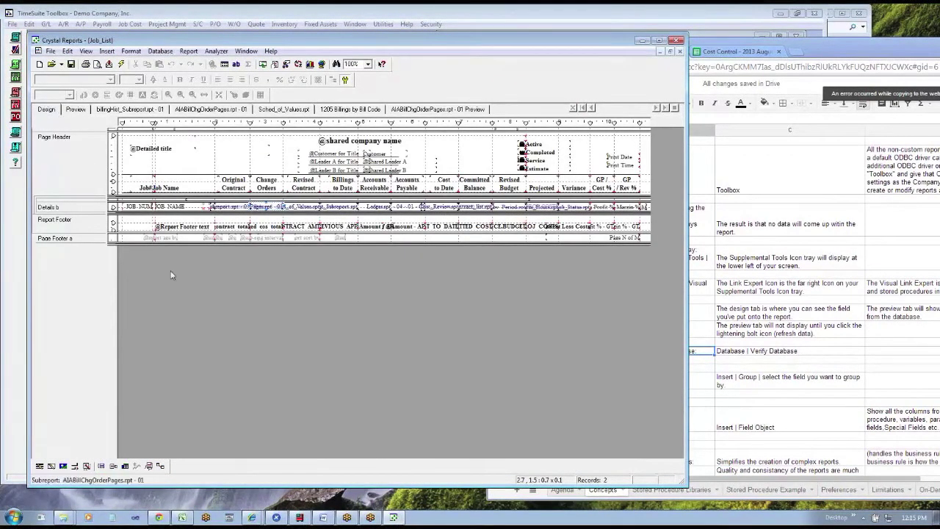
left_click(160, 516)
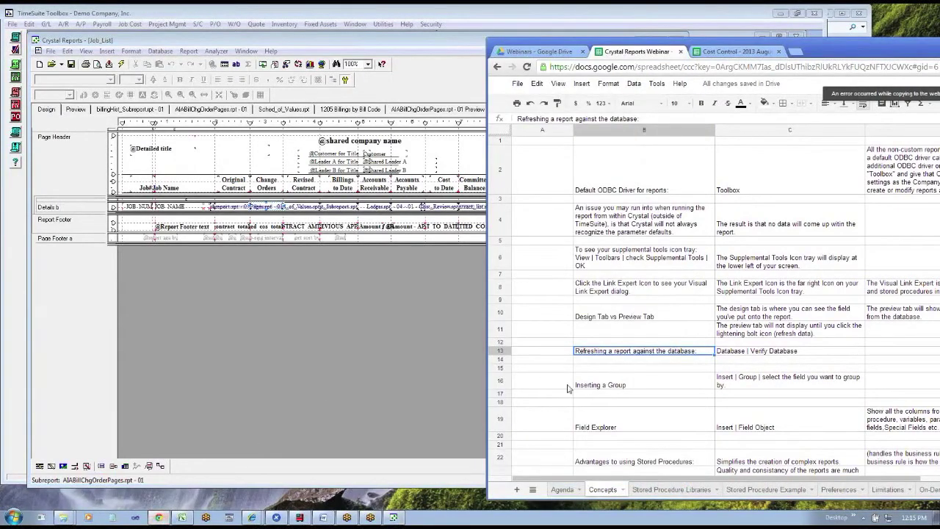
left_click(622, 389)
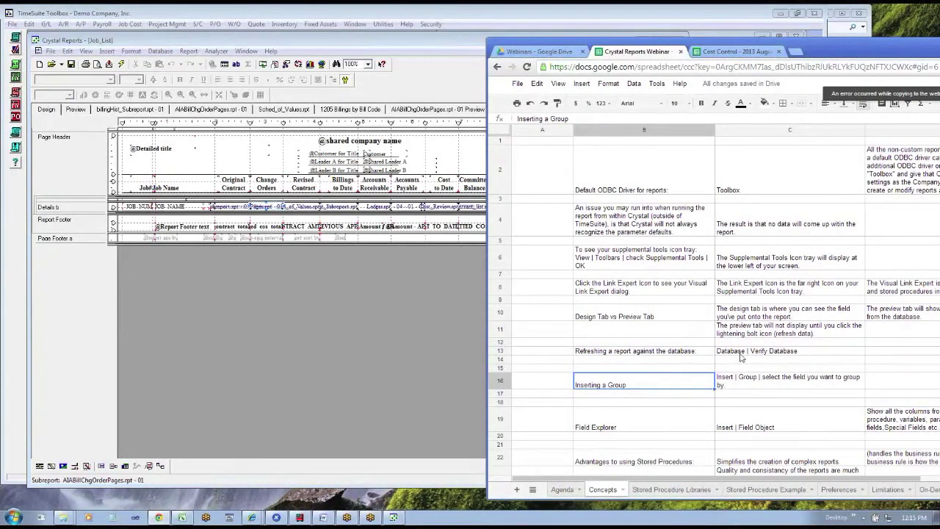
left_click(377, 94)
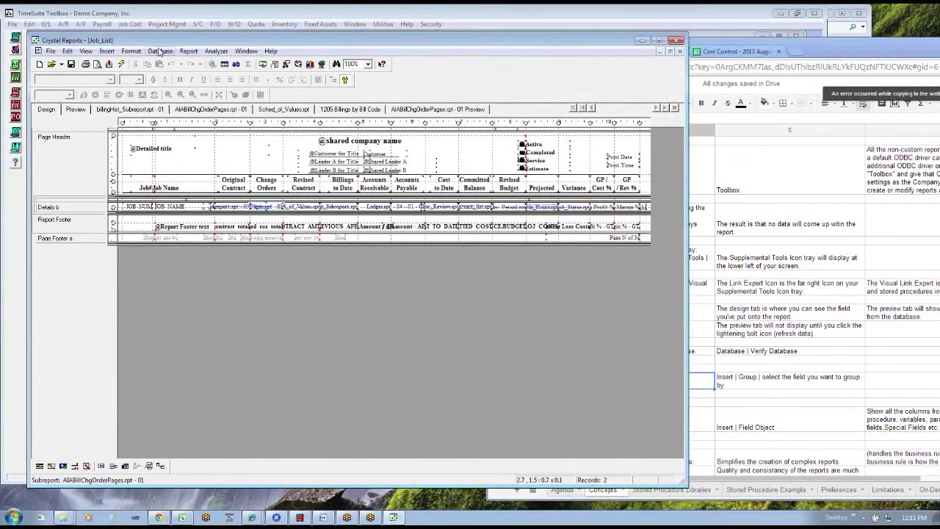
Step: Save the report as a separate copy named Job_List_old in the Reports folder
left_click(104, 53)
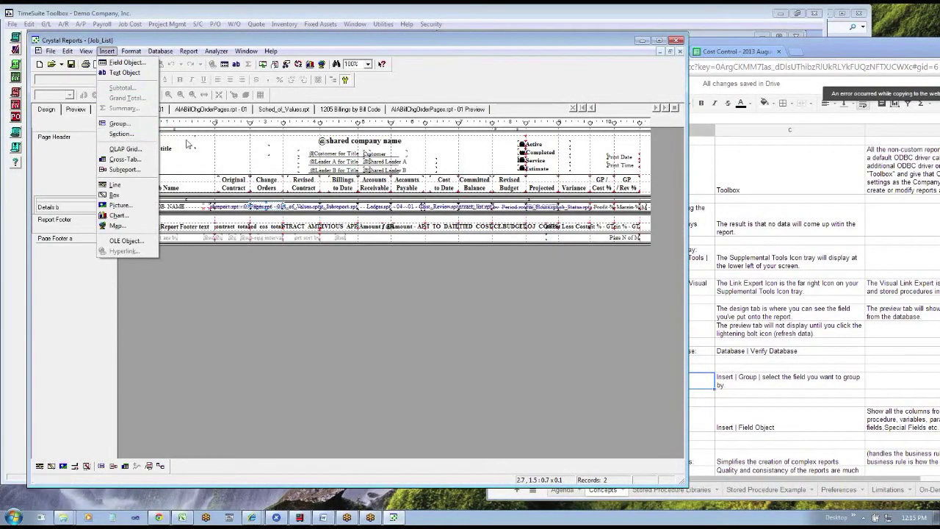
key("Escape")
key("ctrl+s")
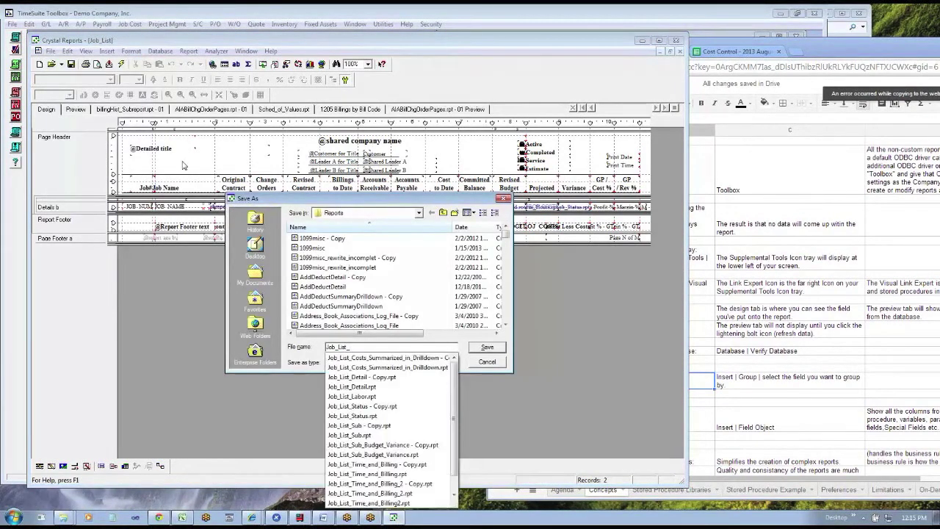
type("_old")
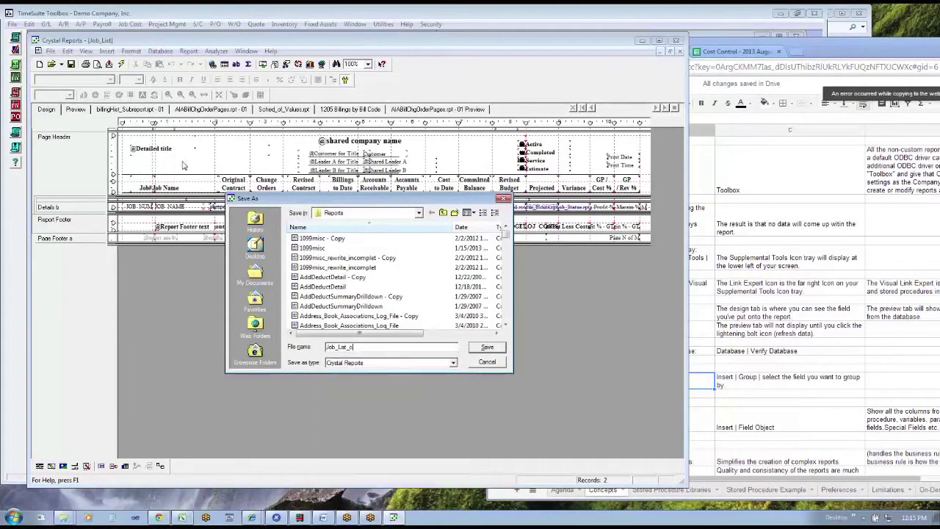
key("Return")
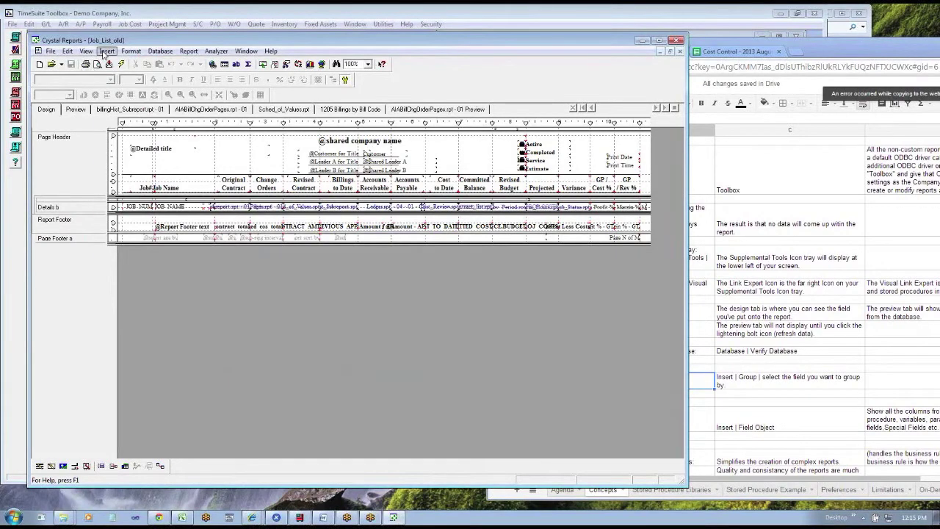
Step: Insert a group on UT_NAMES_Project_Manager.NAME in ascending order
left_click(106, 51)
left_click(117, 123)
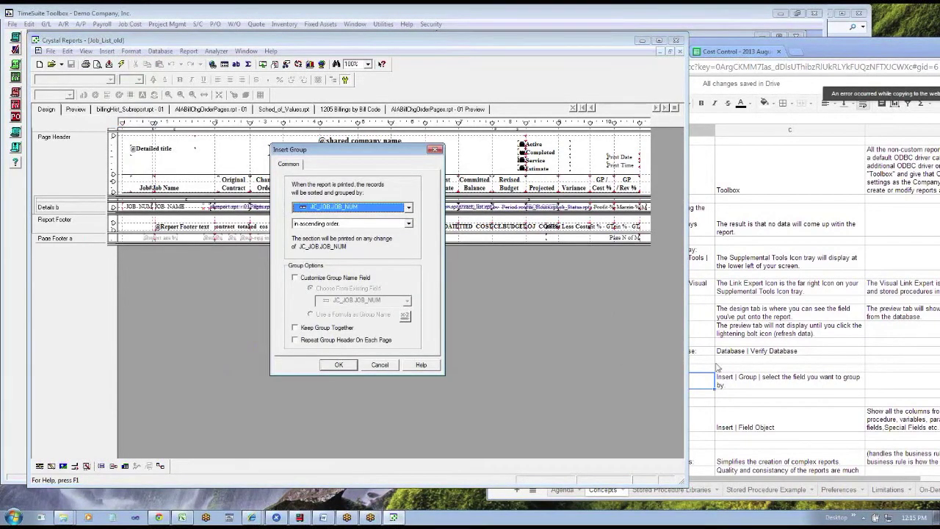
left_click(409, 209)
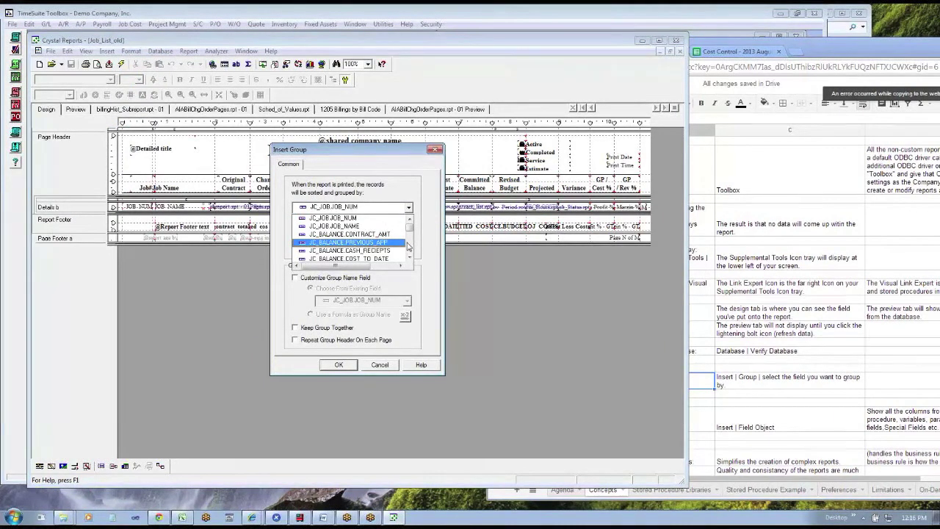
scroll(409, 248, "down", 3)
scroll(409, 247, "down", 5)
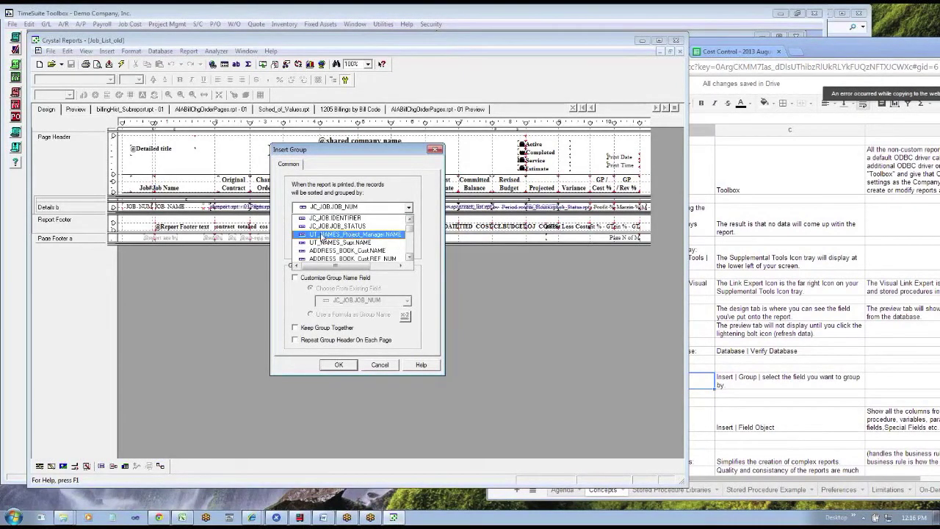
left_click(367, 235)
left_click(350, 366)
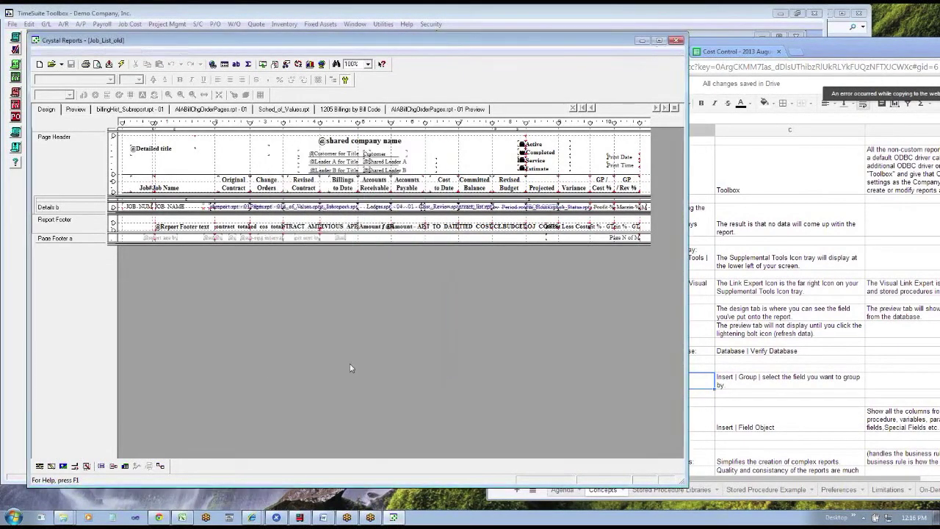
Step: Examine the project manager grouping in the preview, return to the design, and revisit the "Inserting a Group" note in the webinar sheet
left_click(83, 111)
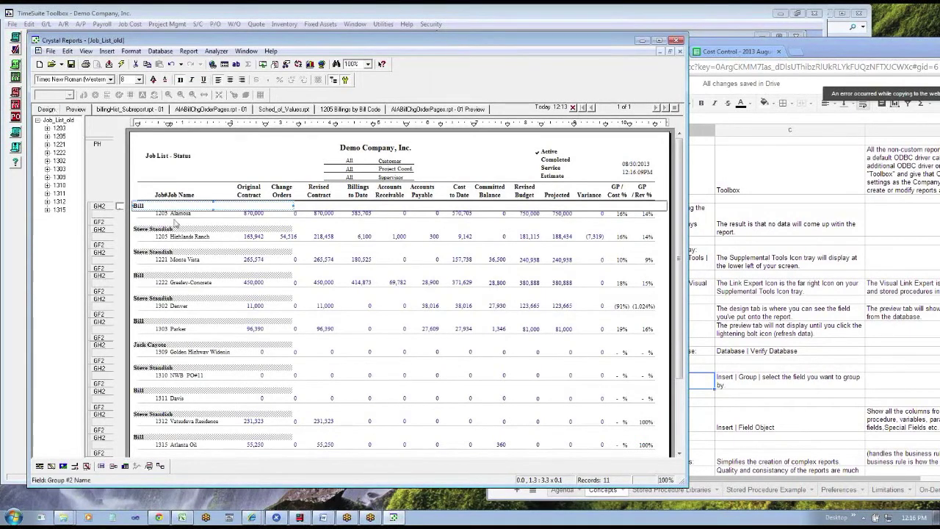
scroll(178, 226, "down", 3)
scroll(177, 228, "up", 3)
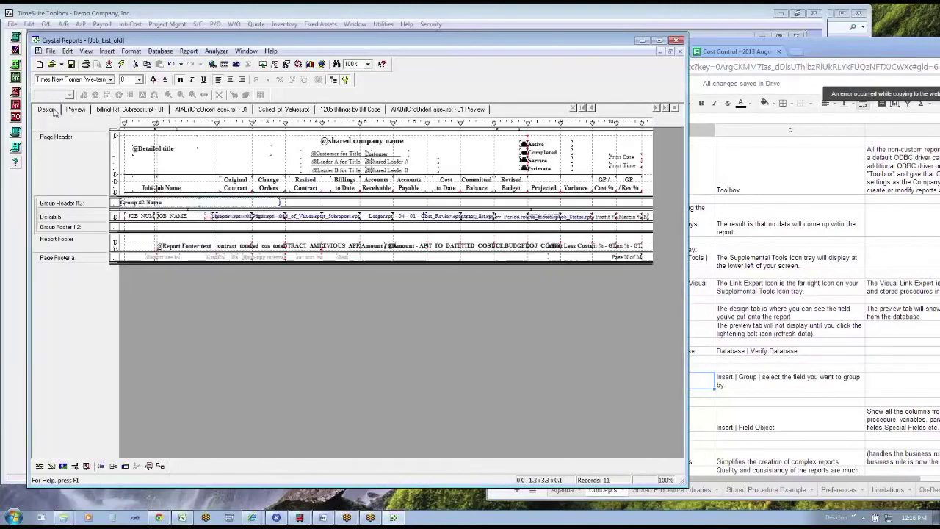
left_click(46, 109)
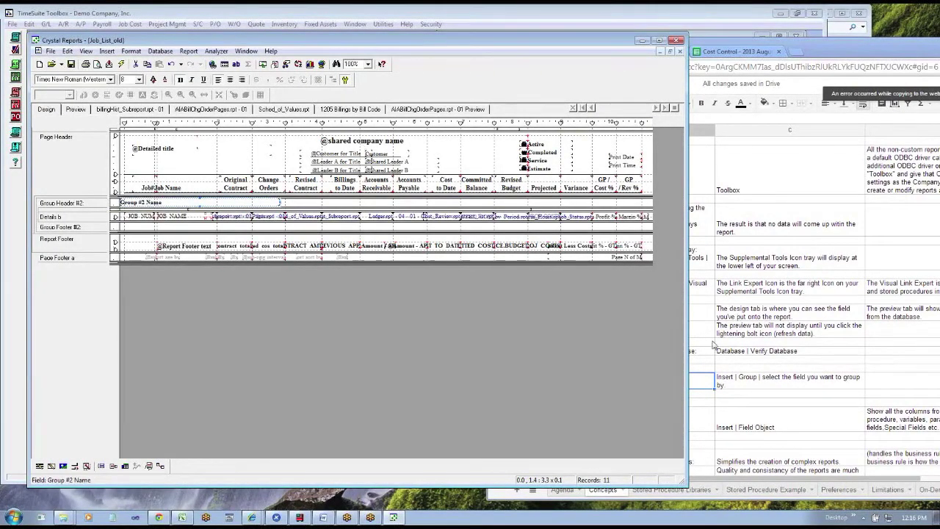
left_click(730, 391)
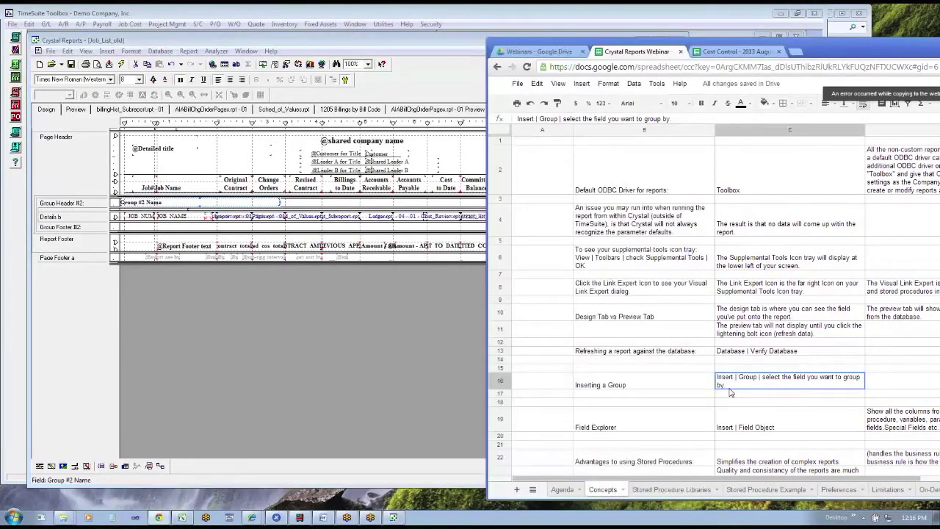
left_click(660, 403)
left_click(249, 150)
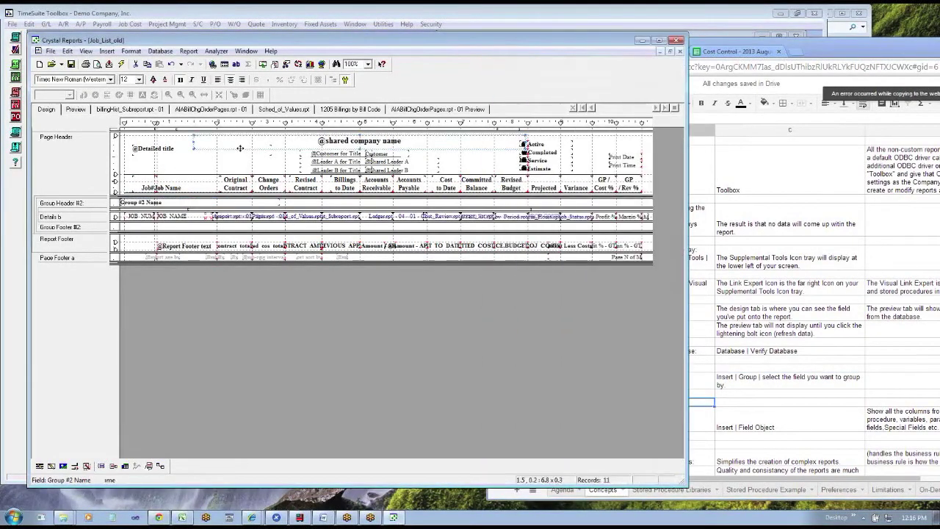
left_click(195, 154)
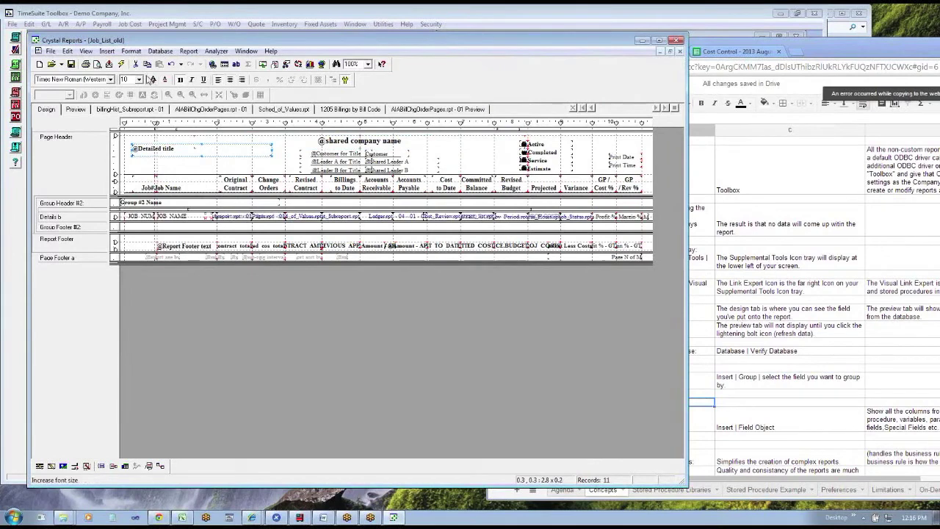
left_click(189, 50)
left_click(212, 138)
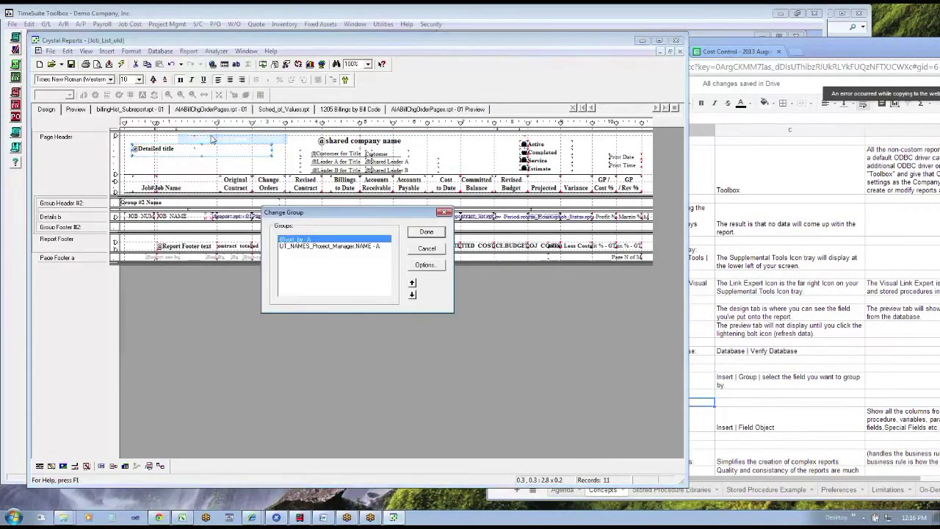
left_click(331, 246)
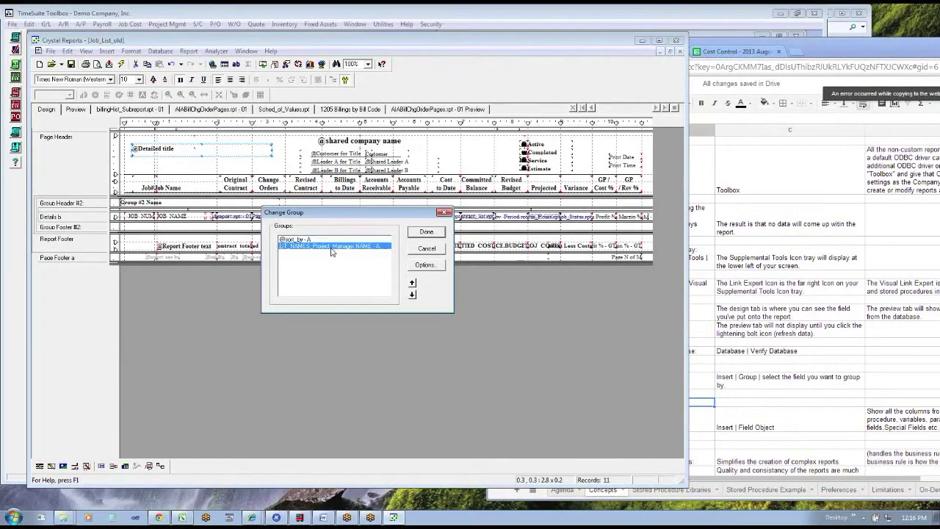
left_click(412, 295)
left_click(426, 232)
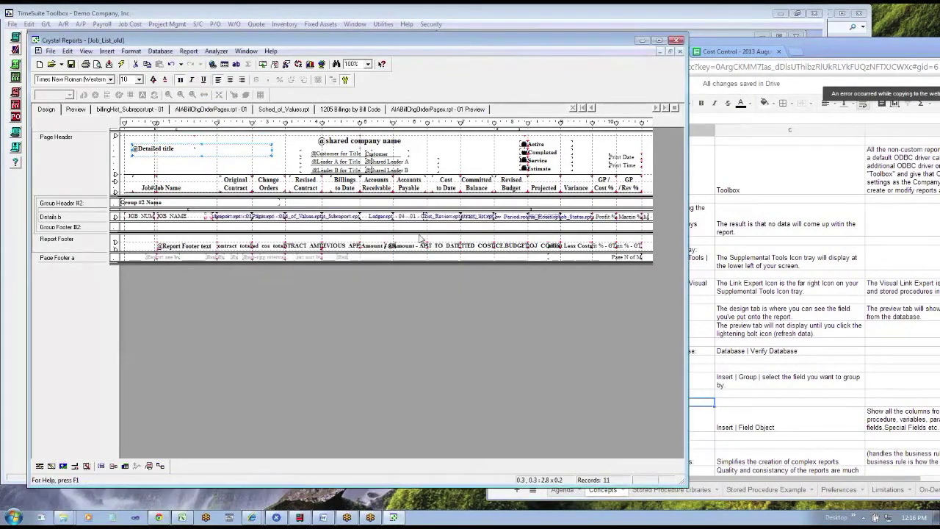
Step: Identify the fields behind Group Header #1 and the collapsed Group Header #2, expanding the latter temporarily and undoing the expansion
right_click(95, 200)
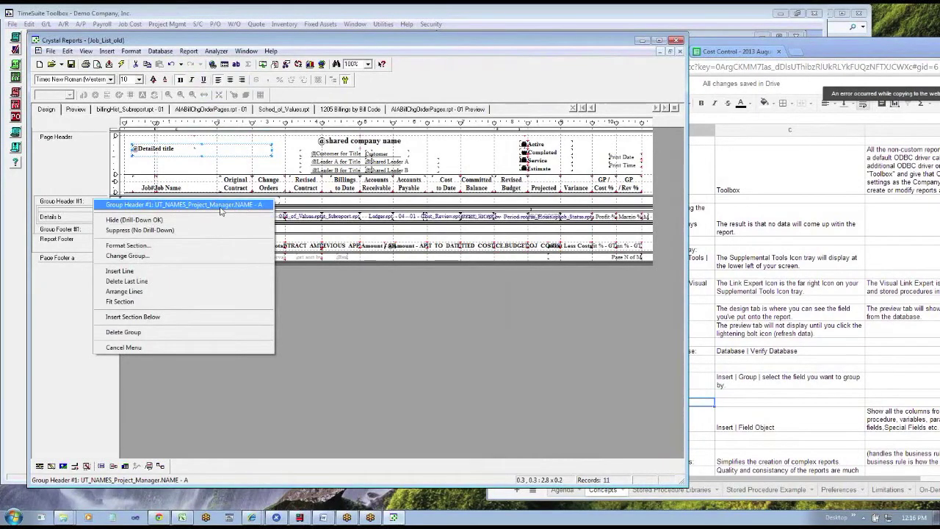
left_click(66, 220)
right_click(93, 213)
left_click(89, 216)
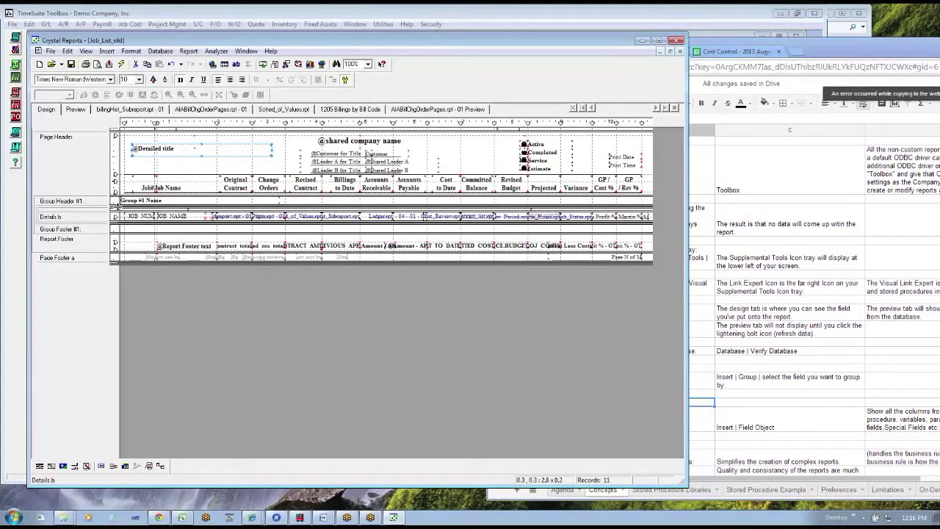
right_click(88, 213)
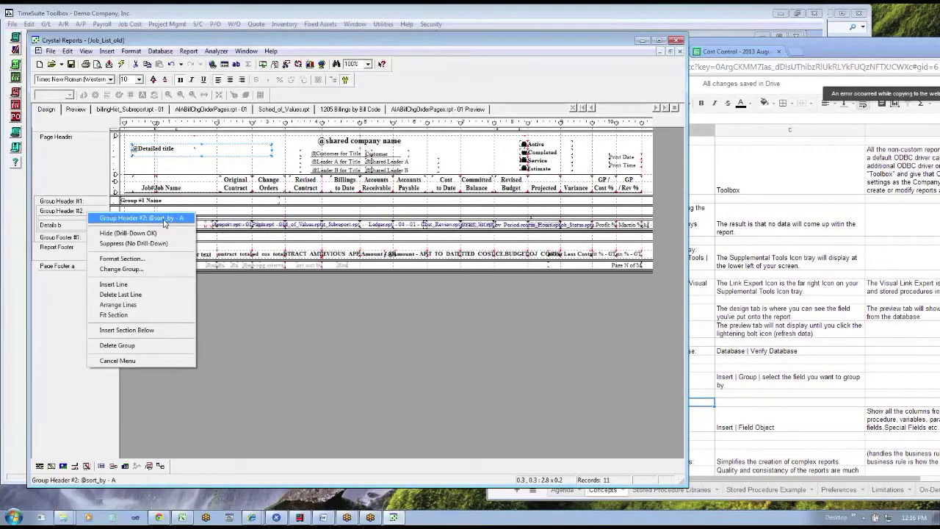
left_click(90, 210)
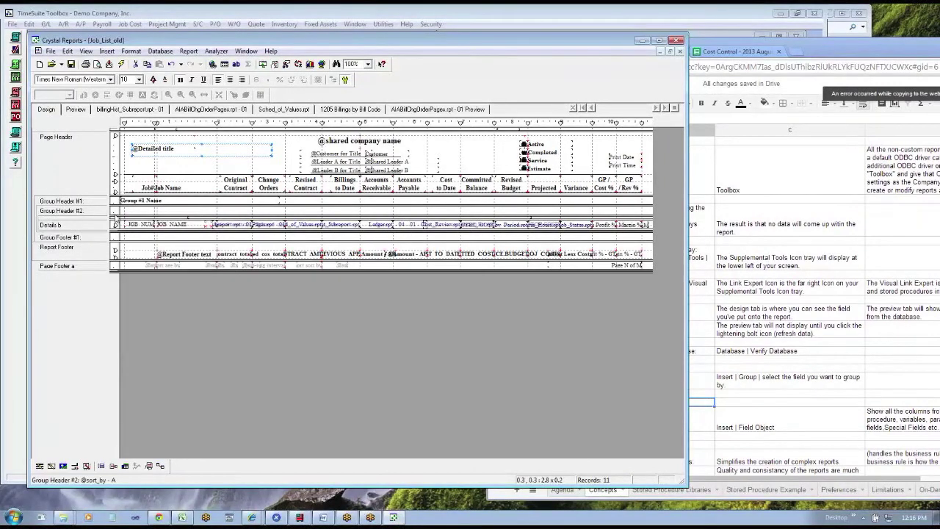
key("ctrl+z")
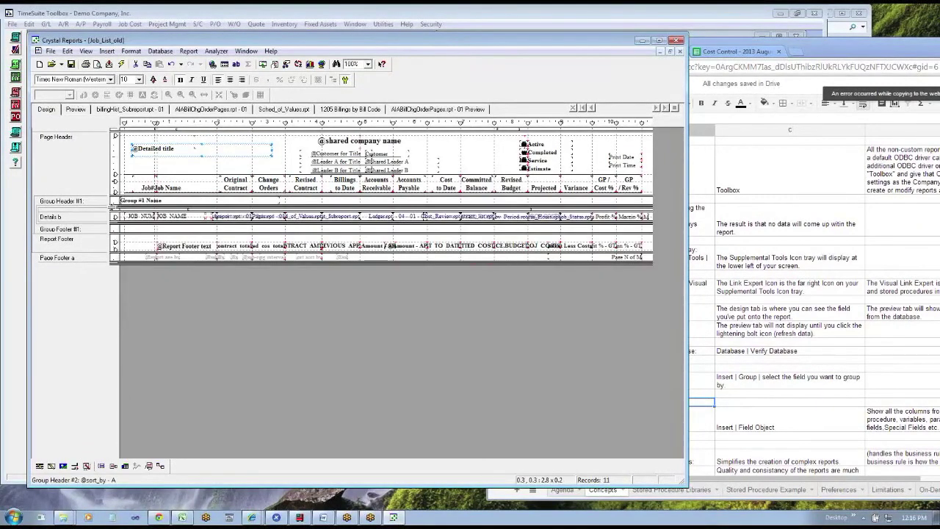
Step: Check the reordered grouping in the preview, return to the design, and select the "Field Explorer" note in the webinar sheet
left_click(81, 112)
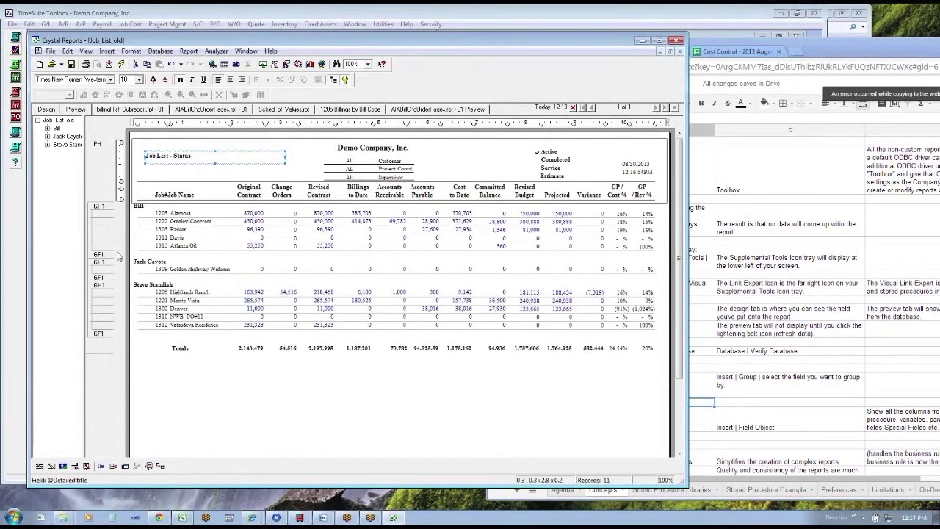
left_click(46, 109)
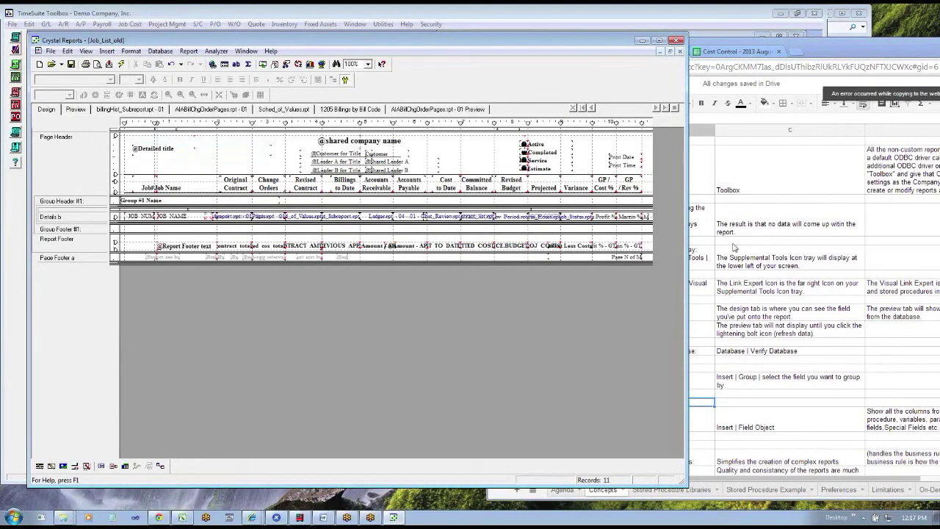
left_click(740, 300)
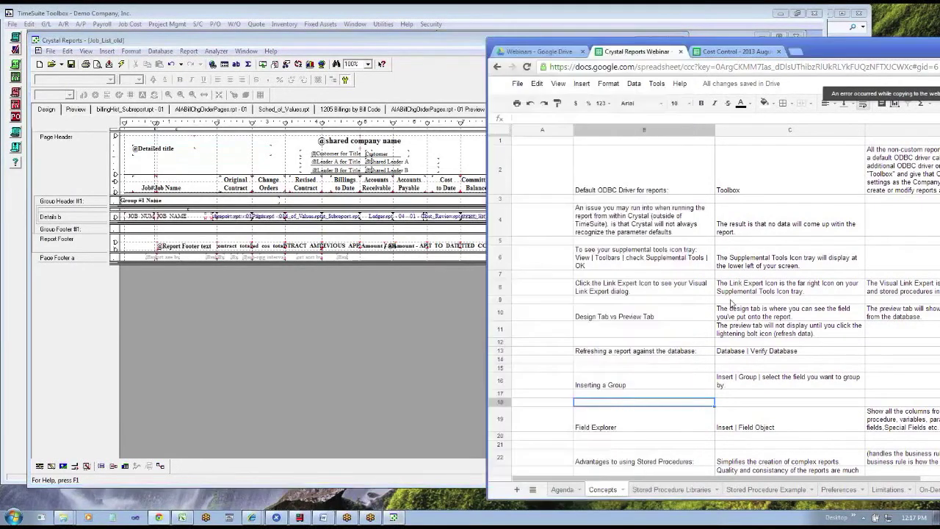
left_click(636, 426)
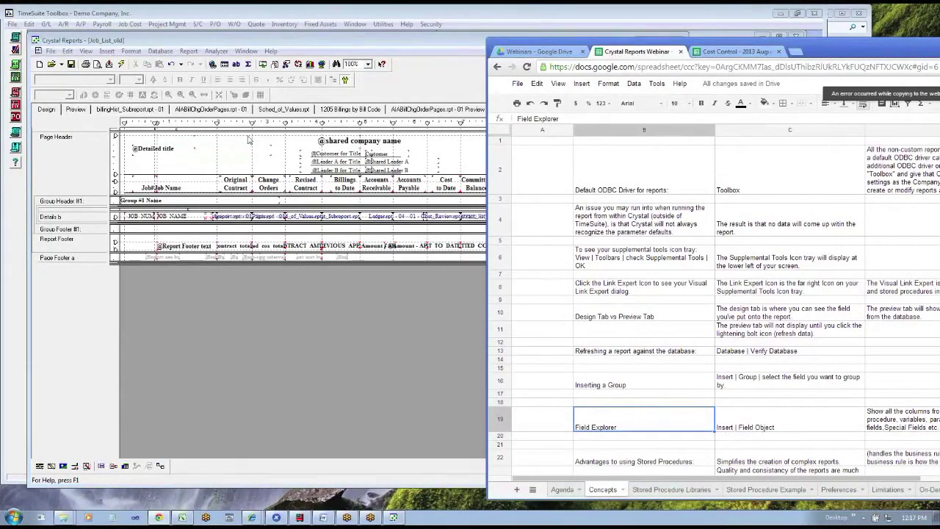
Step: Open the Field Explorer for inserting field objects in Crystal Reports and move it over the middle of the report design
left_click(106, 51)
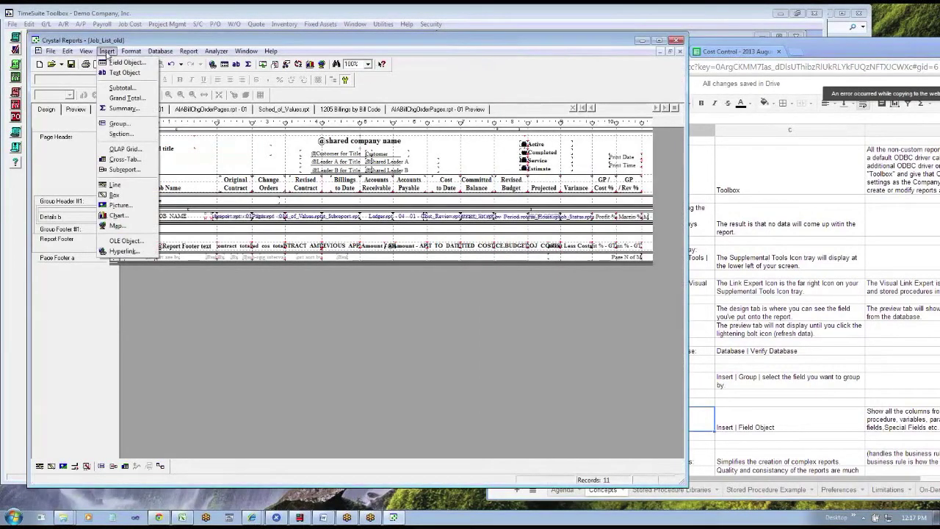
left_click(112, 63)
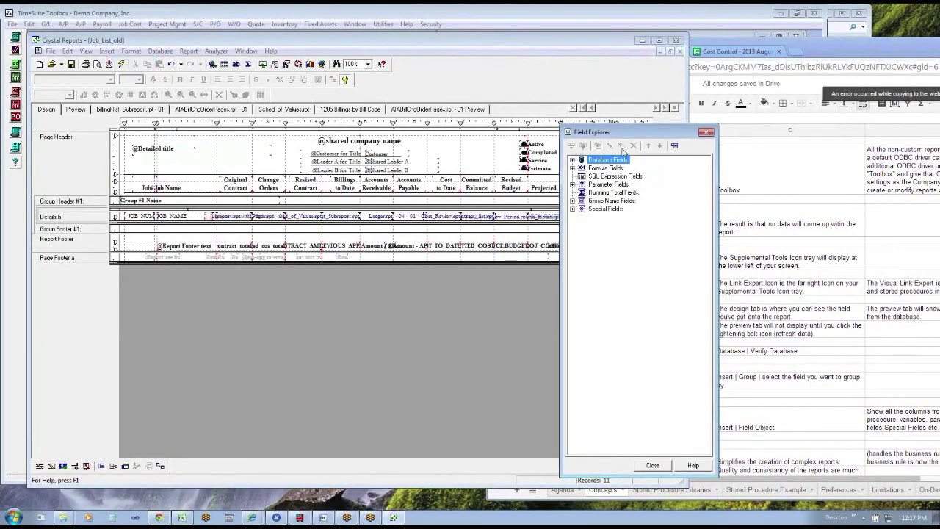
left_click_drag(646, 133, 419, 77)
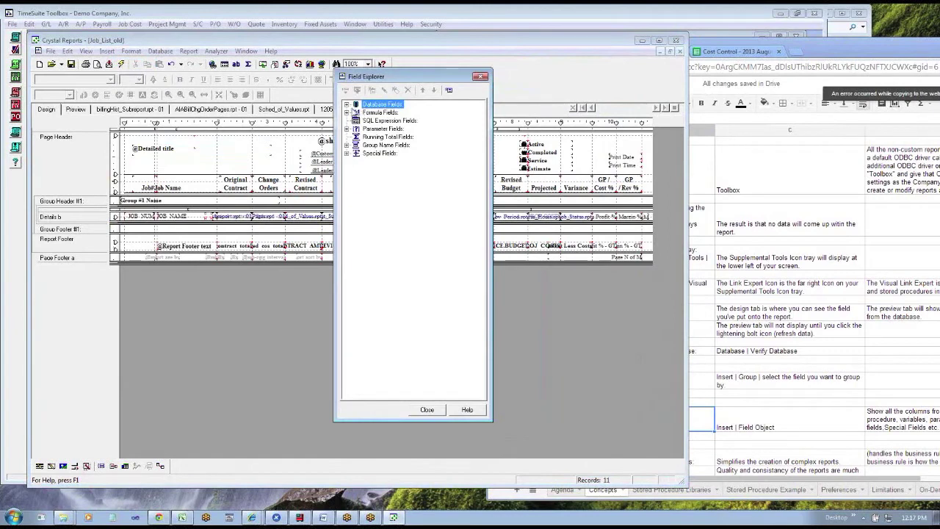
Step: Browse the Field Explorer's database tables and formula fields, and look through the fields of the ADDRESS_BOOK_Cust table
left_click(346, 106)
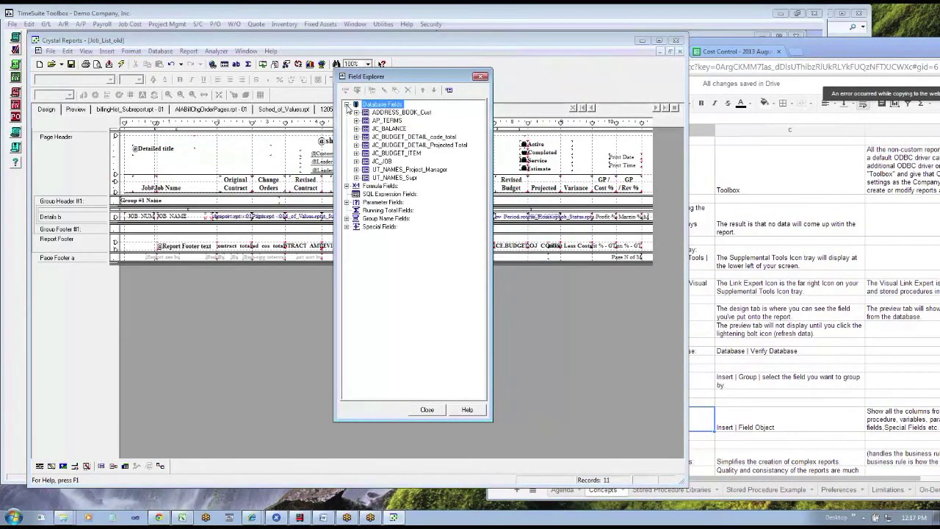
left_click(347, 105)
left_click(347, 112)
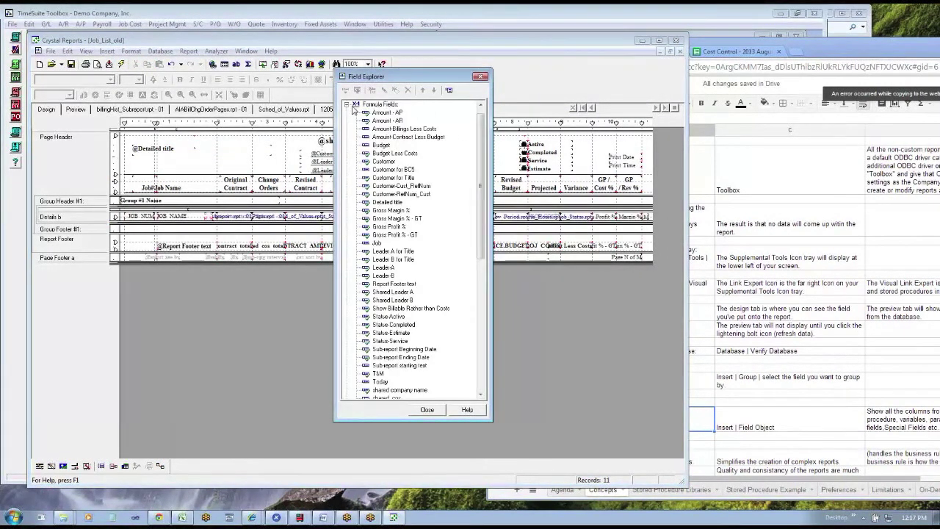
left_click(348, 105)
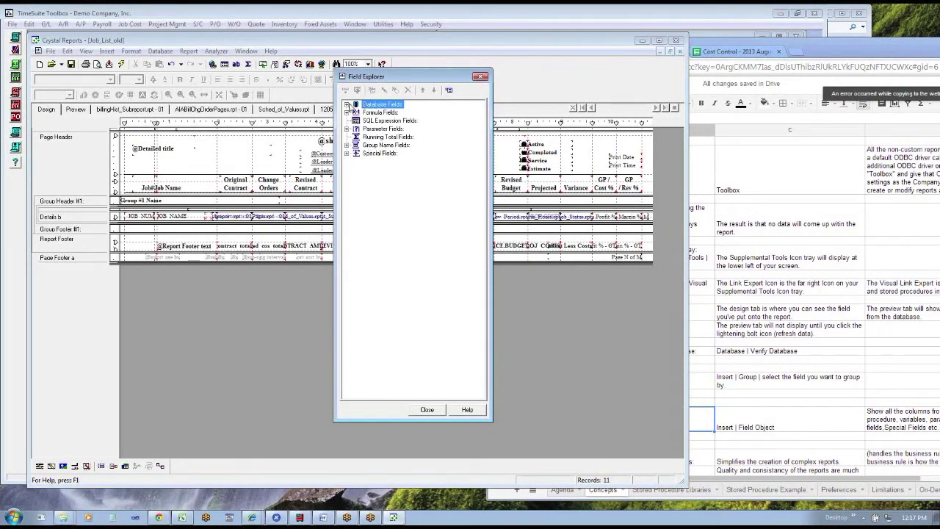
left_click(346, 105)
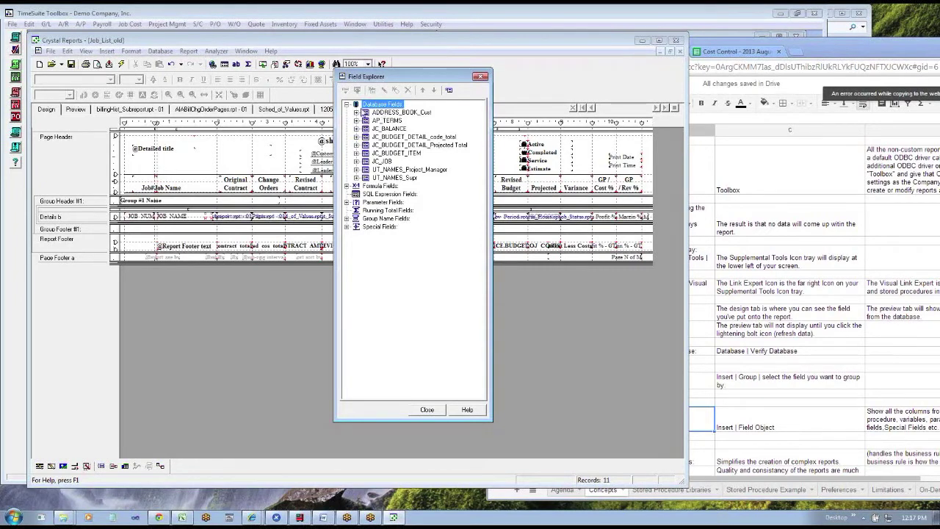
left_click(356, 113)
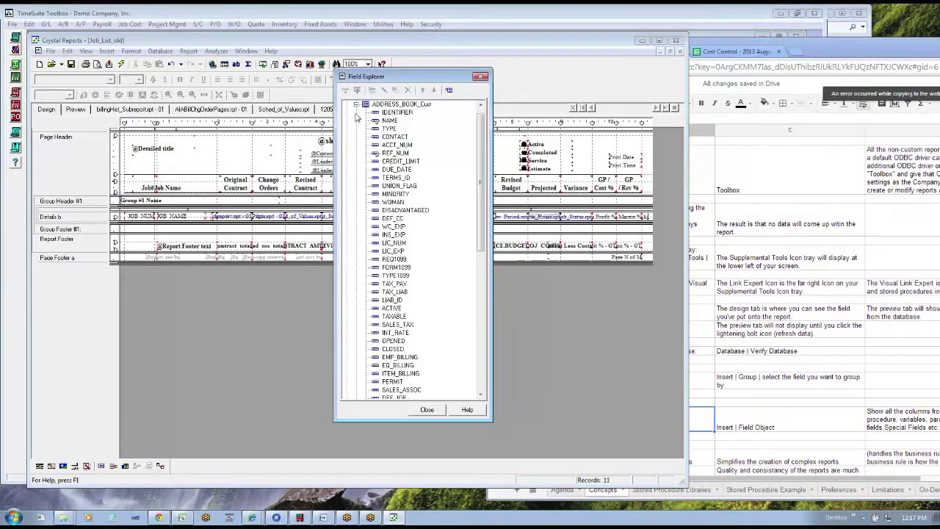
left_click_drag(481, 220, 486, 188)
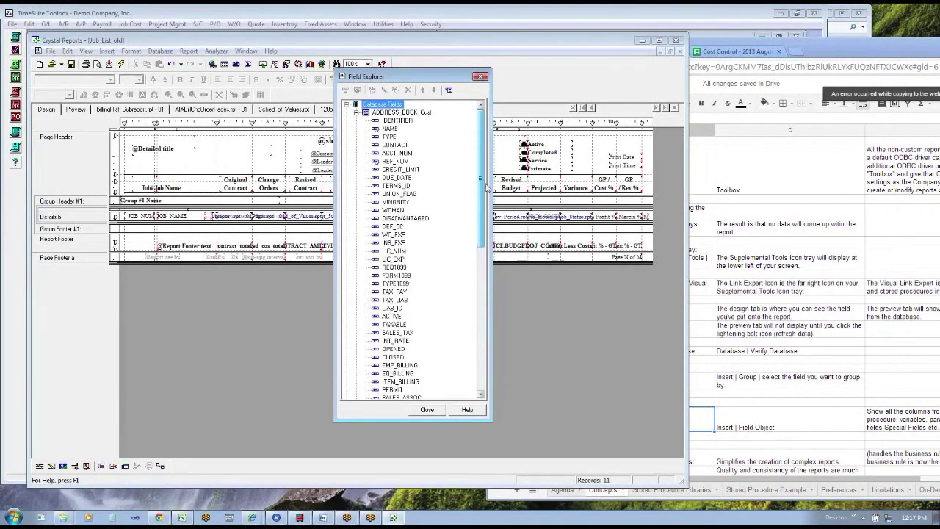
Step: Collapse the ADDRESS_BOOK_Cust table in the Field Explorer and look through the report's formula fields
left_click(357, 112)
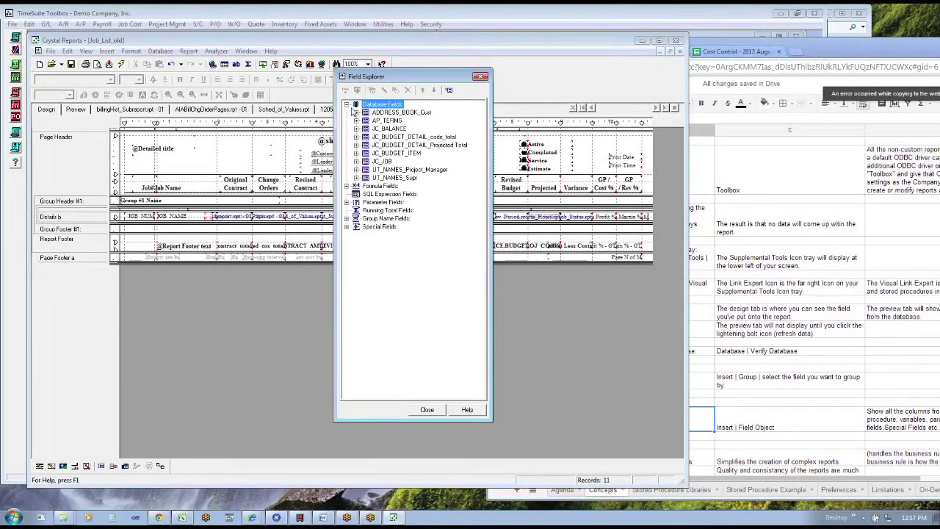
left_click(348, 187)
left_click(382, 121)
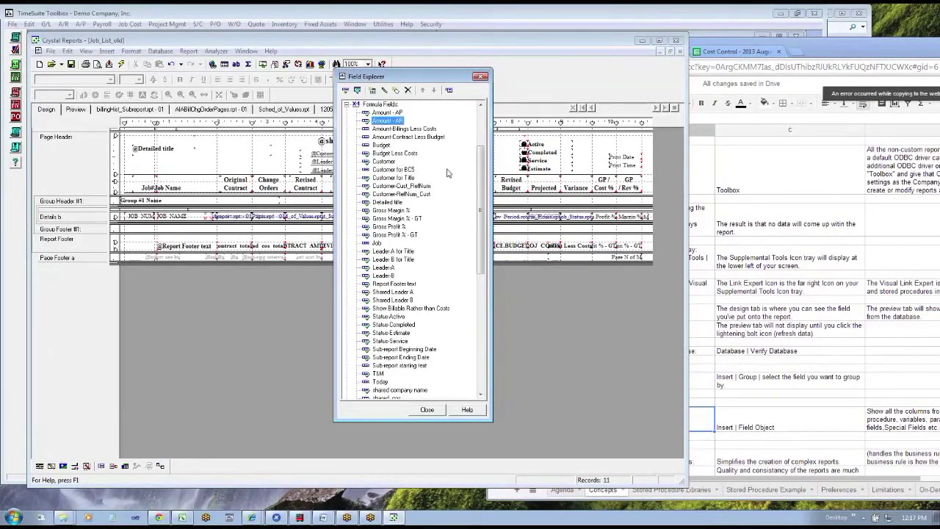
left_click_drag(478, 176, 478, 139)
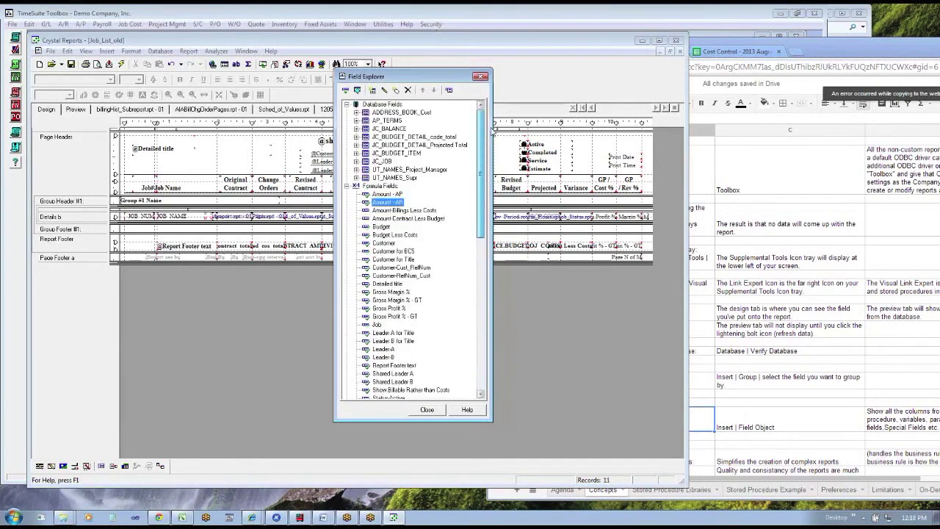
left_click(347, 187)
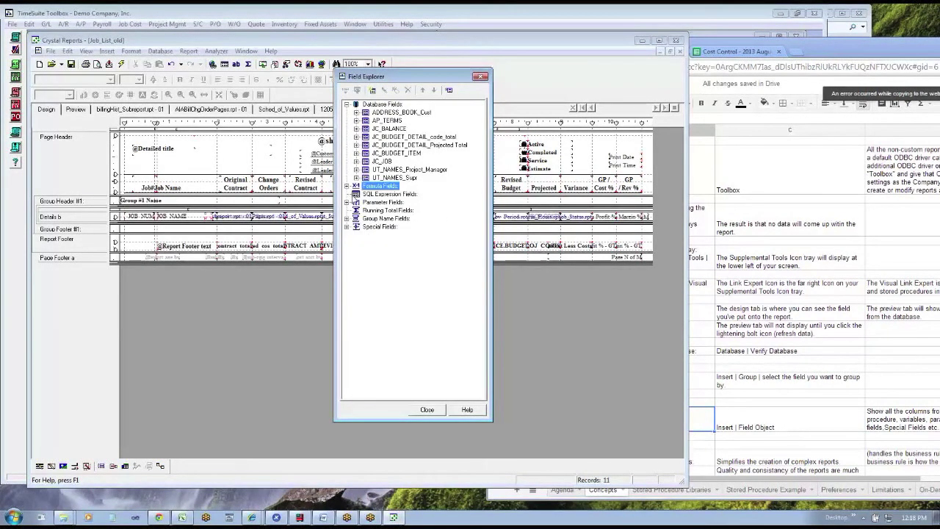
Step: Examine the SQL expression, parameter, running total and group name field categories in the Field Explorer
left_click(376, 194)
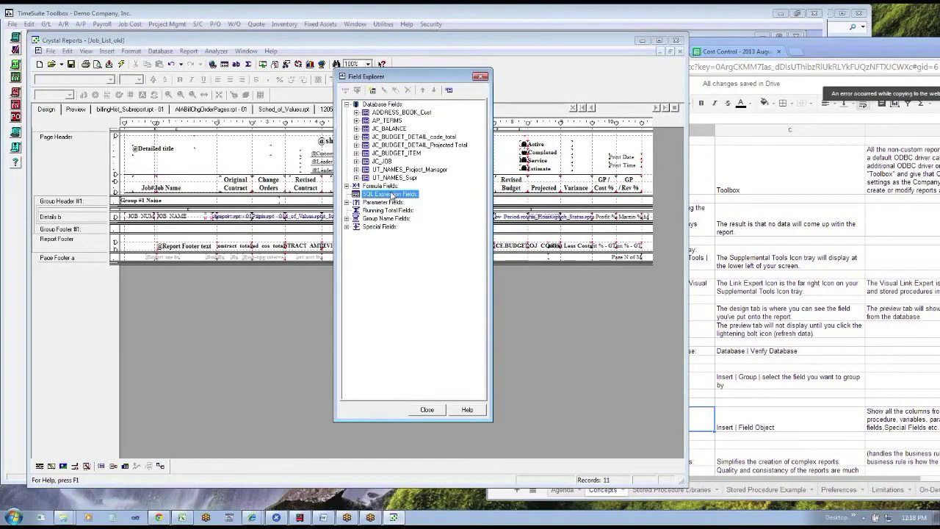
left_click(347, 202)
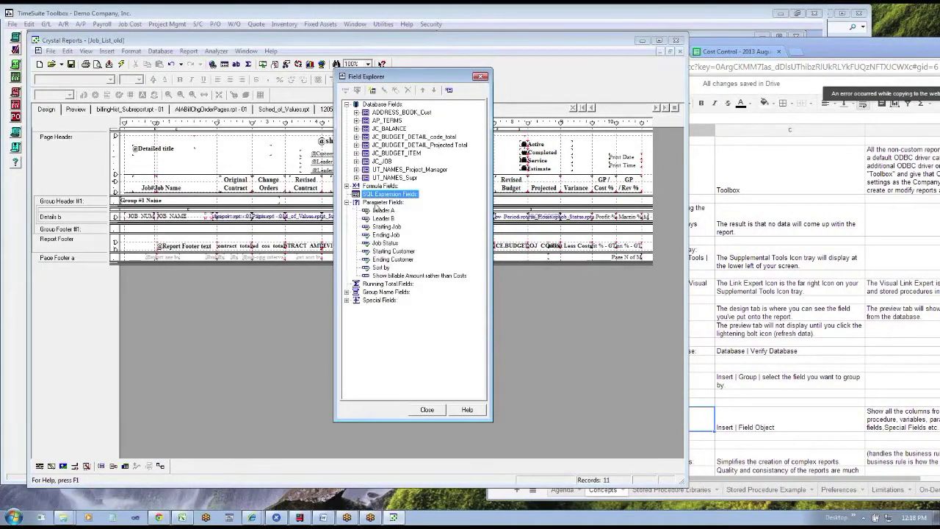
left_click(376, 203)
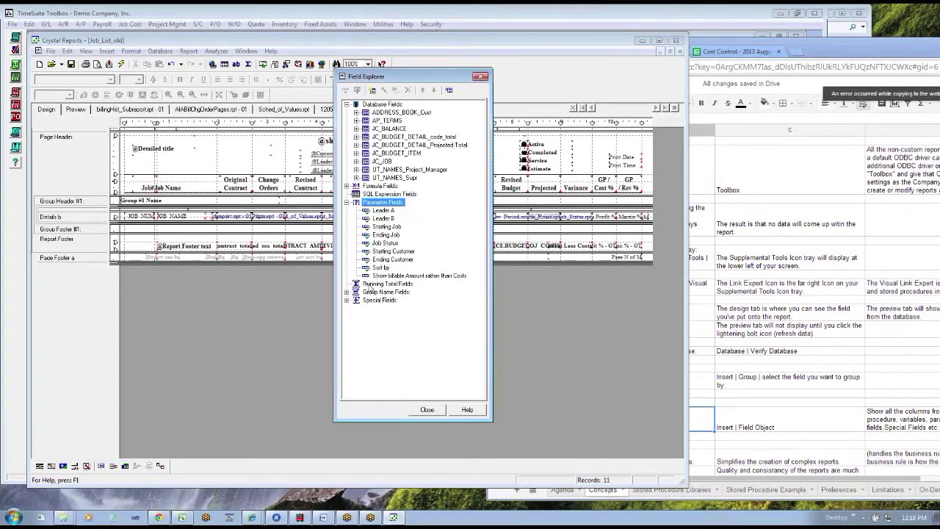
left_click(371, 284)
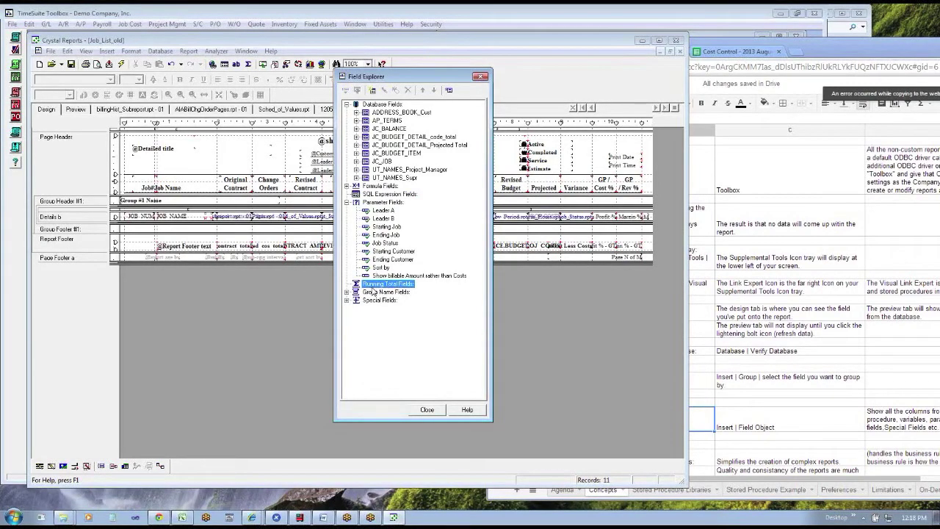
left_click(346, 292)
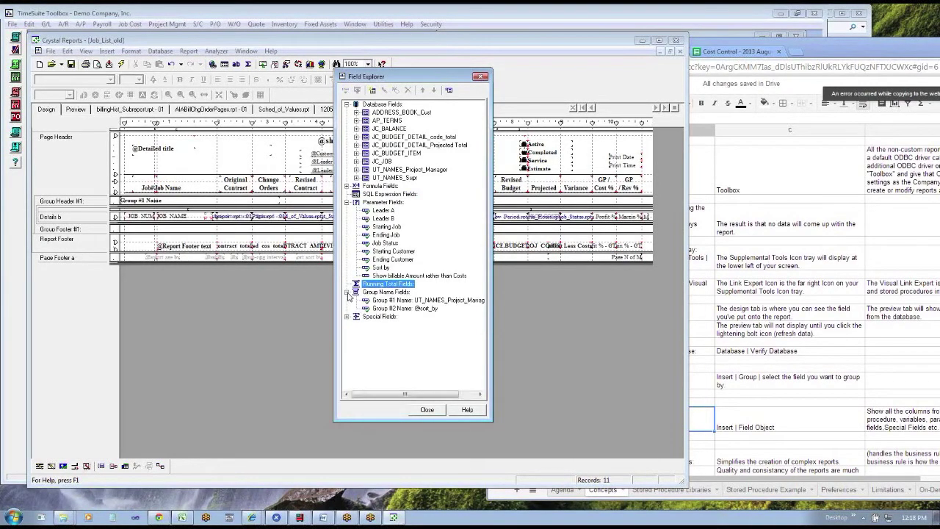
left_click(388, 293)
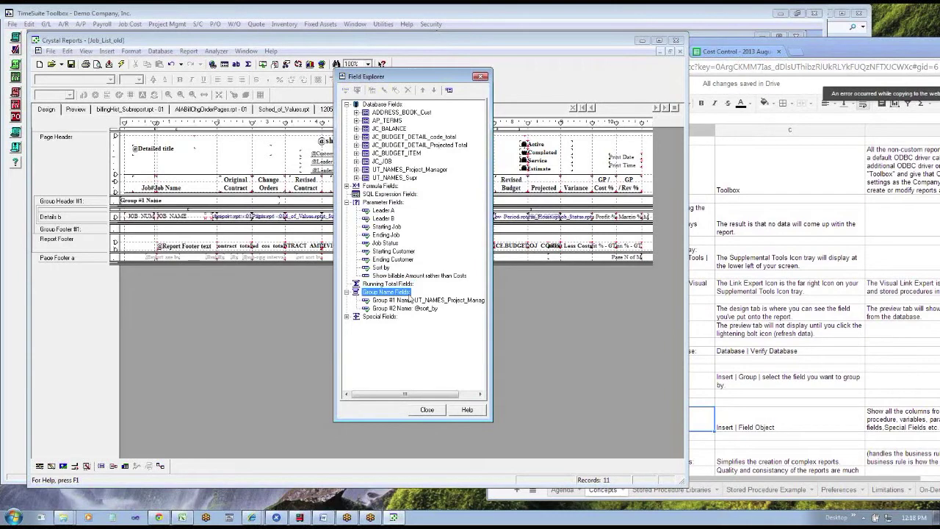
Step: Look through the special fields, including Page N of M and Print Time, and collapse the expanded field categories
left_click(346, 317)
left_click(382, 261)
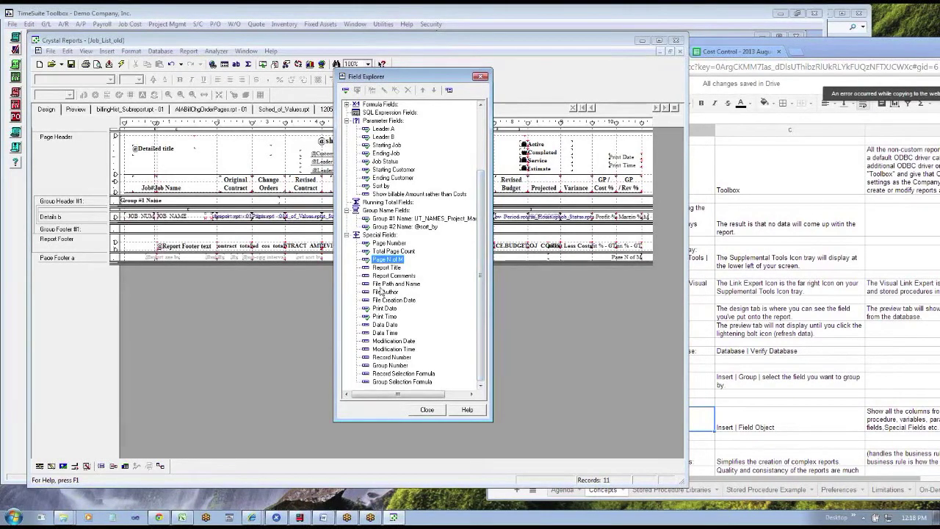
left_click(384, 316)
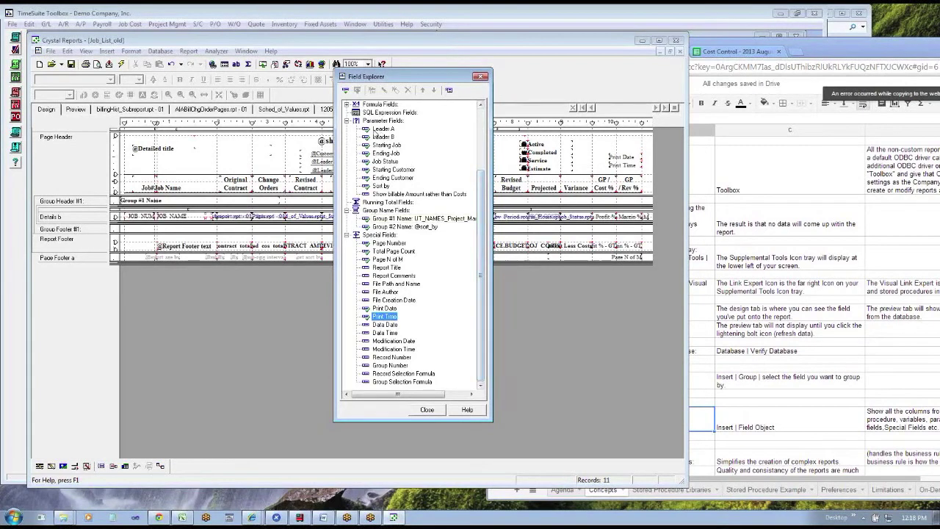
left_click(347, 121)
left_click(348, 234)
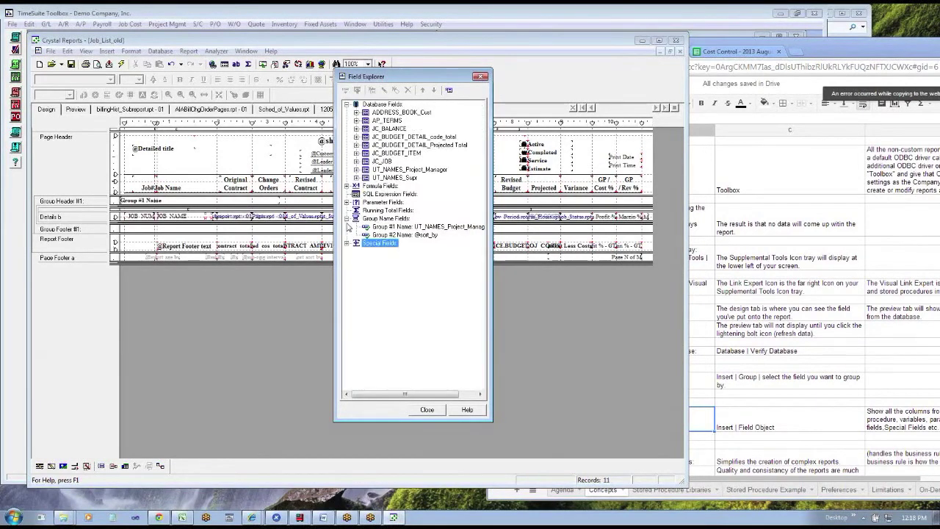
left_click(346, 218)
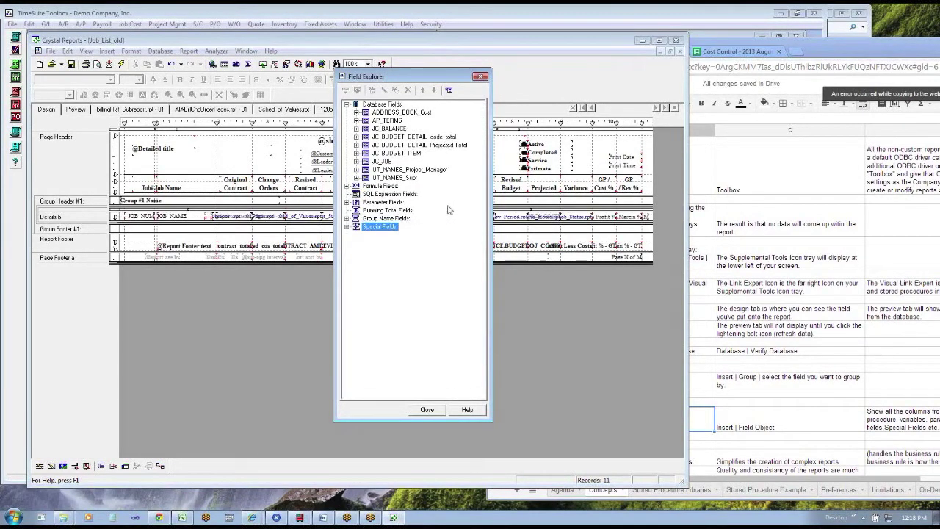
Step: Switch to the Crystal Reports Webinar sheet and look over the notes on advantages and disadvantages of using stored procedures
left_click(732, 419)
left_click(660, 462)
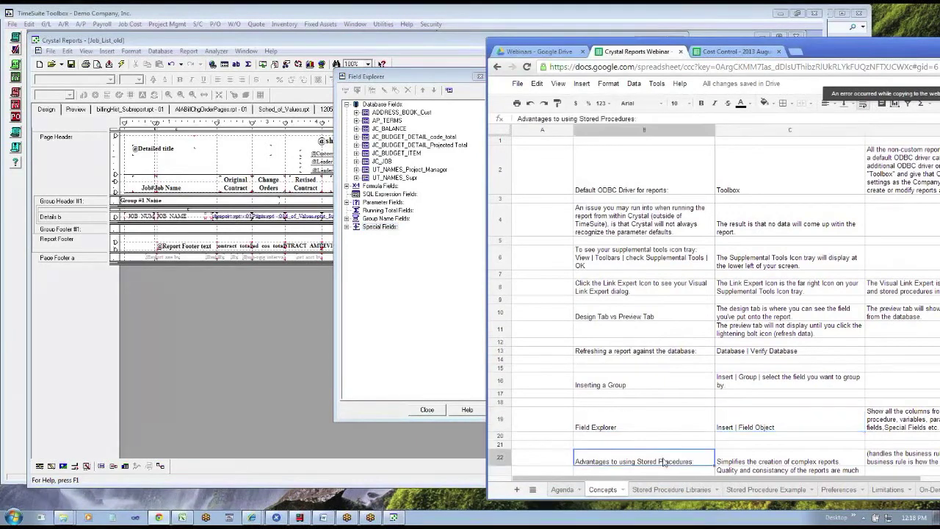
scroll(663, 461, "down", 2)
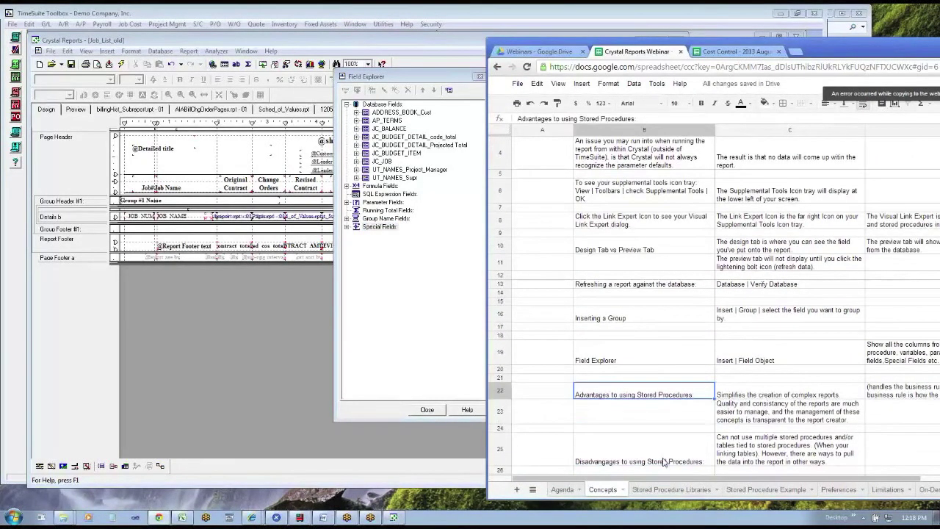
key("Right")
key("Down")
scroll(663, 461, "down", 3)
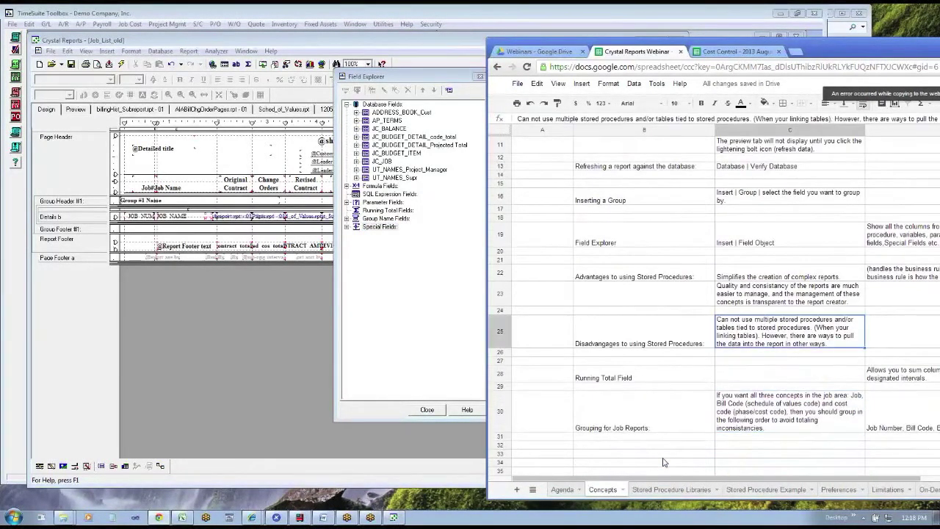
Step: Go back to the "Advantages to using Stored Procedures" note and read its explanations on complex reports, quality and consistency
key("Up")
key("Left")
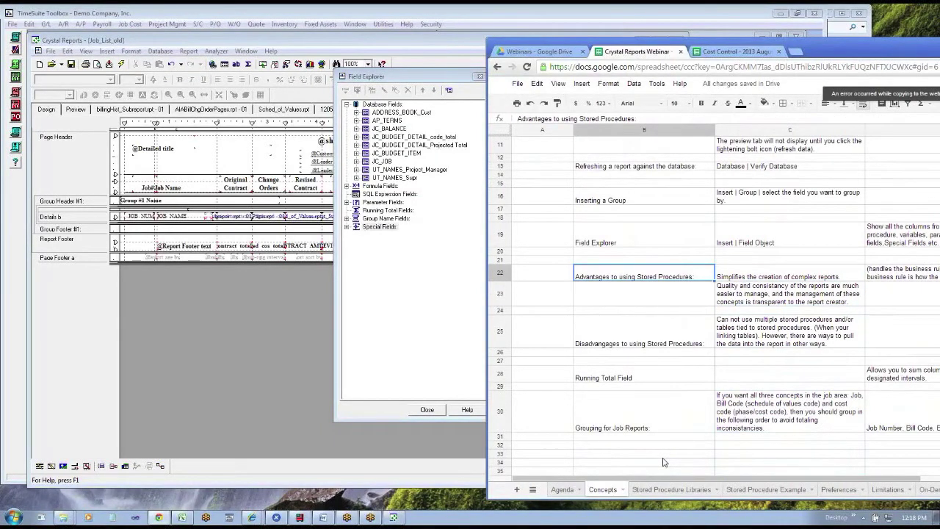
key("Right")
key("Down")
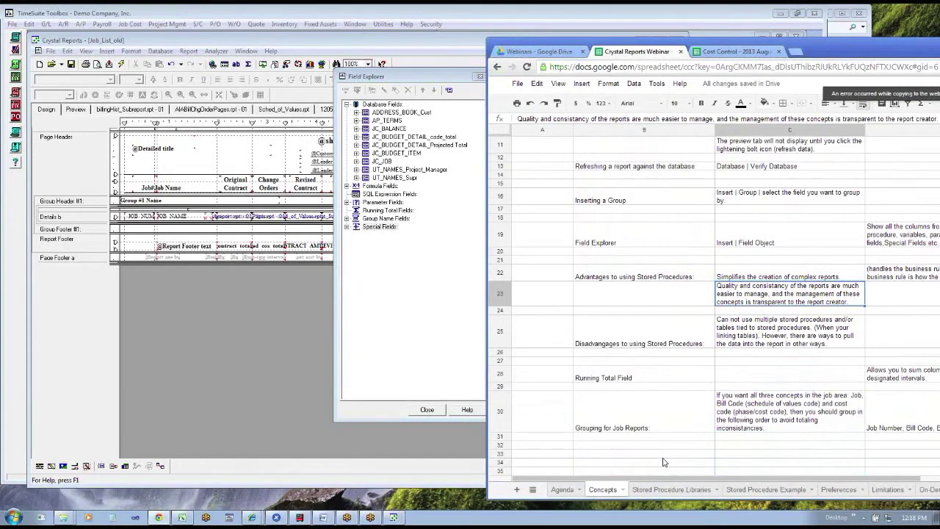
key("Right")
key("Right")
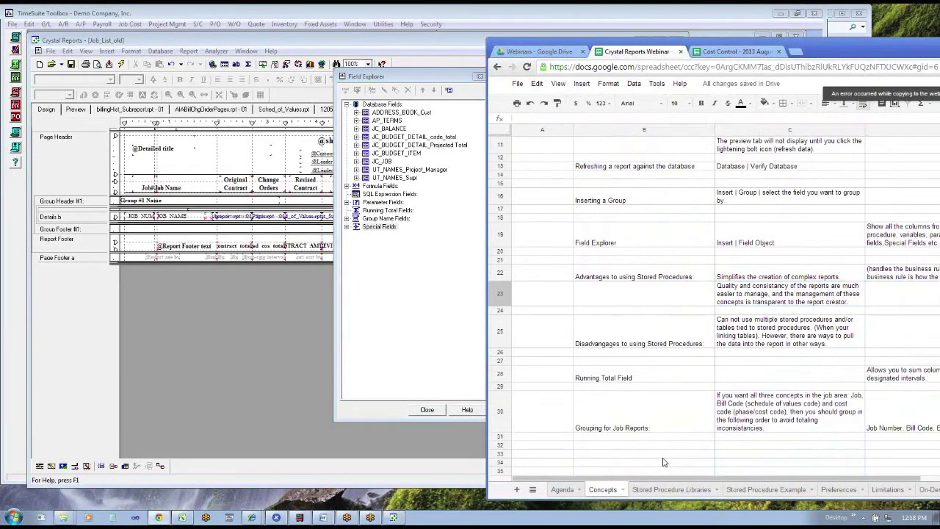
key("Left")
key("Left")
key("Left")
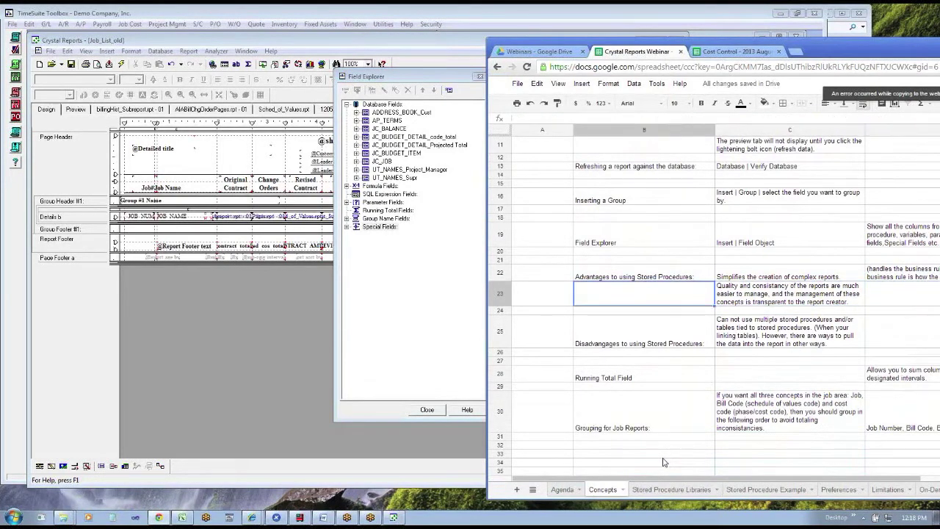
Step: Return to the Field Explorer and insert the Print Date and Print Time special fields into the page header beside the existing ones
left_click(449, 77)
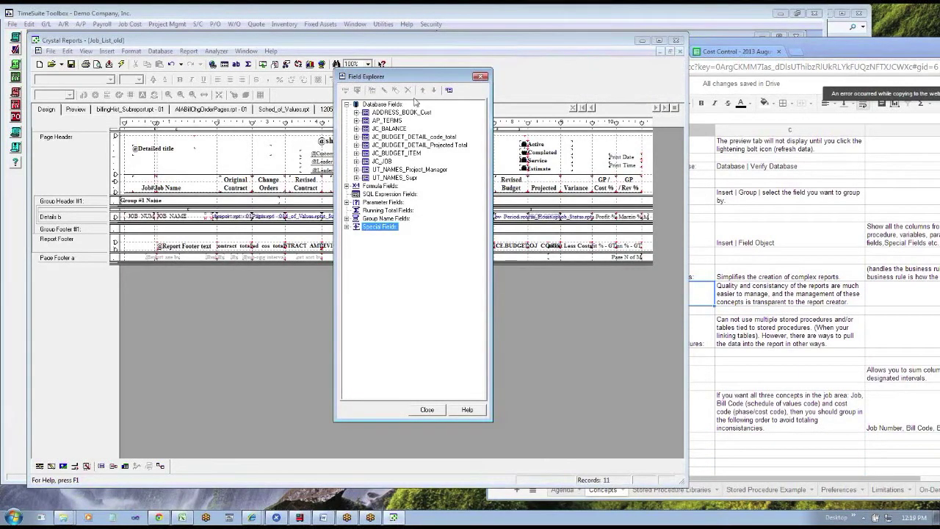
left_click(346, 228)
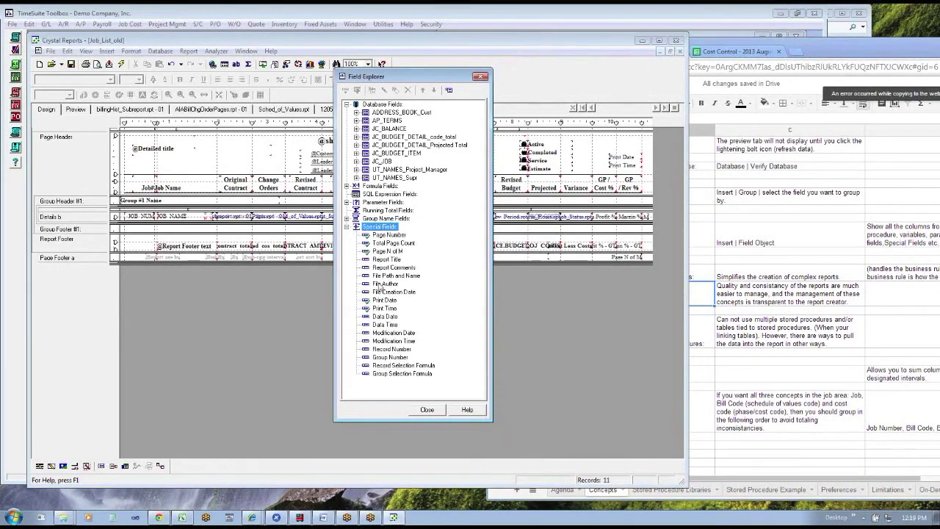
left_click_drag(385, 300, 592, 149)
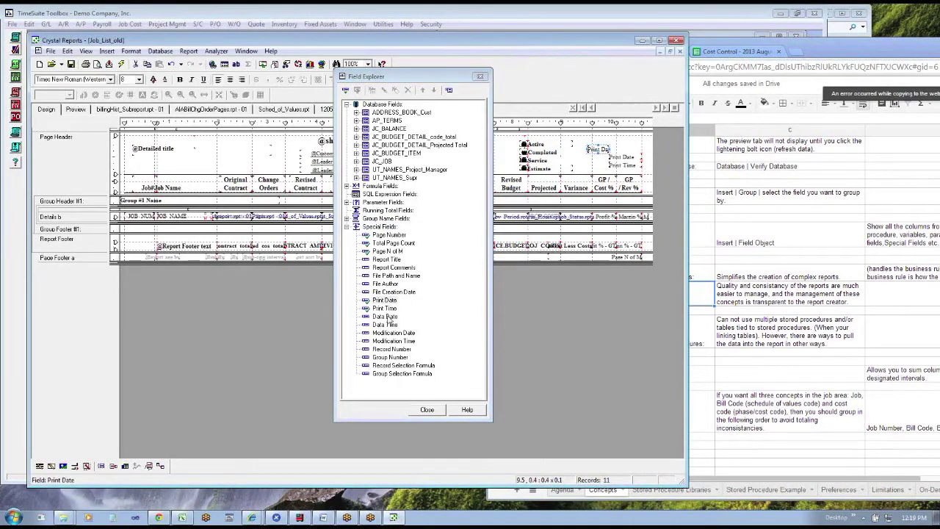
left_click_drag(384, 308, 604, 161)
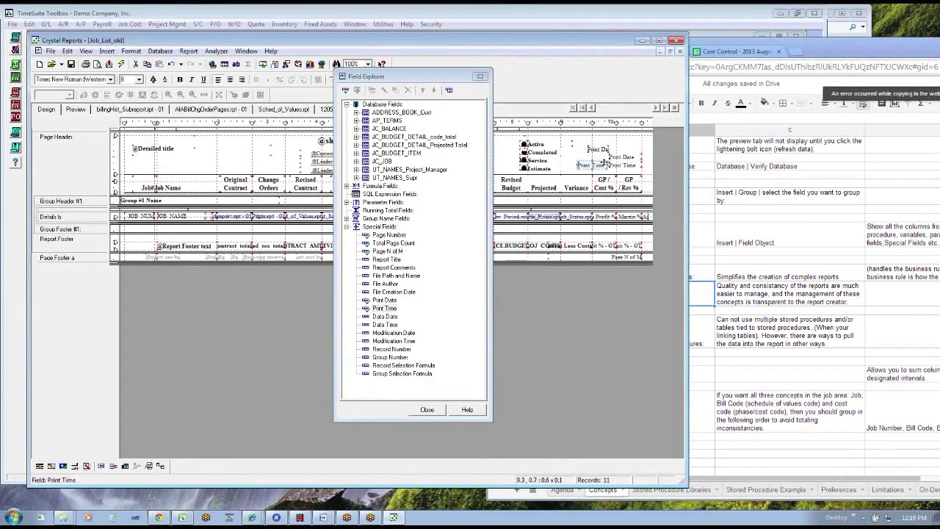
Step: Delete the added Print Date and Print Time fields from the page header and close the Field Explorer
left_click(620, 164)
left_click(596, 149)
left_click(591, 165, "ctrl")
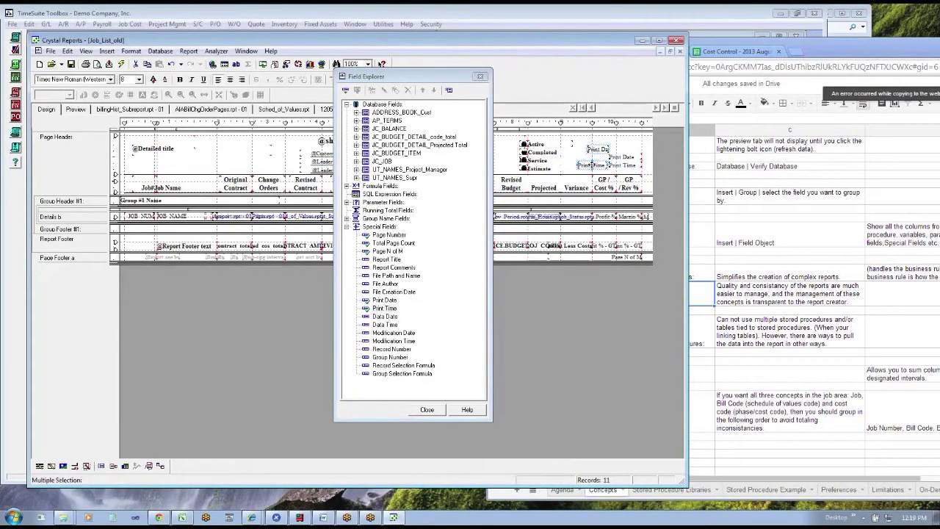
key("Delete")
left_click(430, 411)
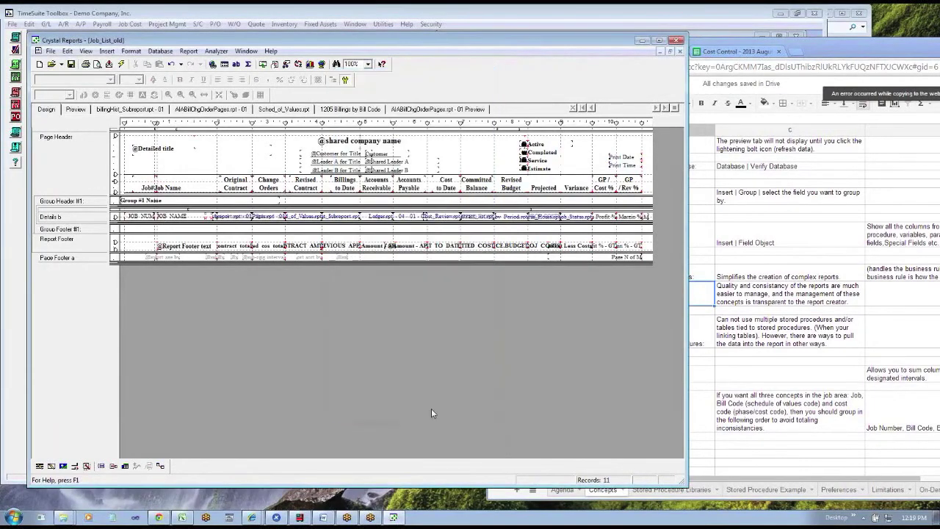
Step: Read the explanation of the disadvantages of using stored procedures in the webinar sheet
left_click(747, 297)
left_click(661, 345)
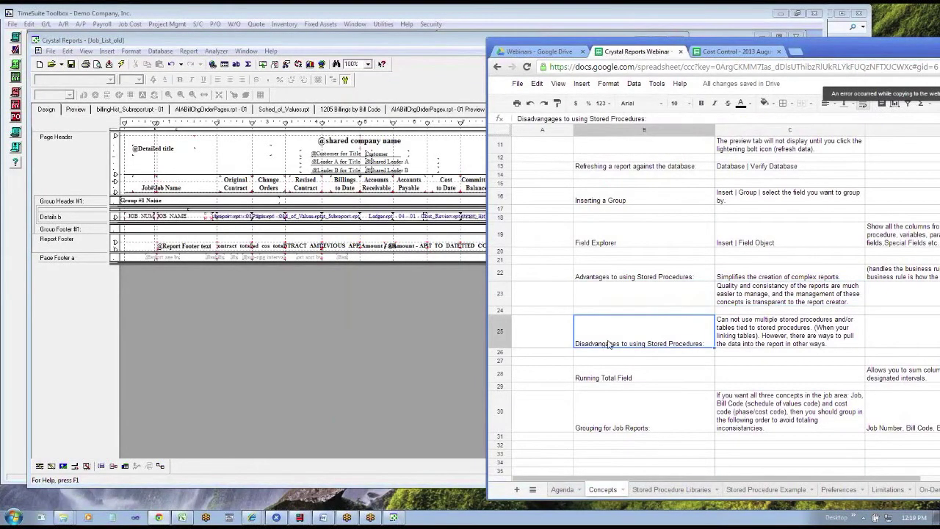
left_click(737, 340)
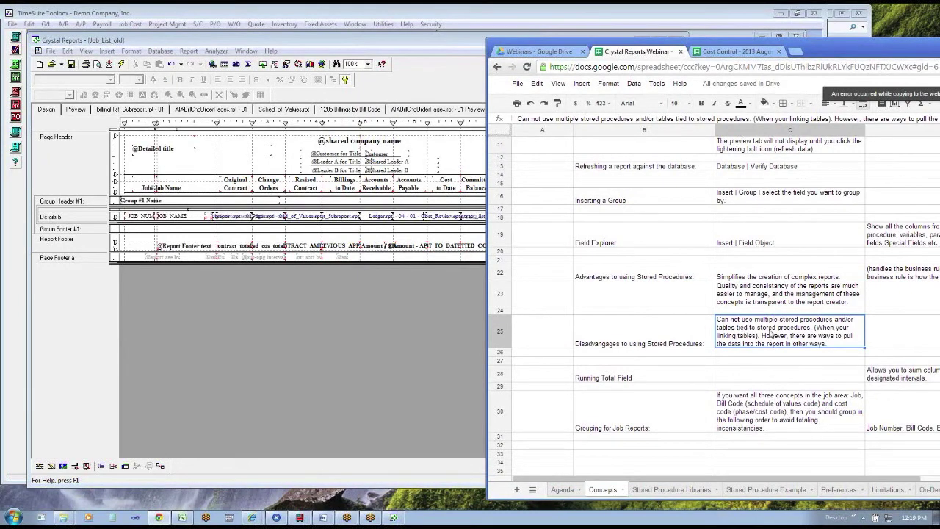
Step: Open the Visual Linking Expert, enlarge it to examine the report's table links, and leave it without changes
left_click(160, 467)
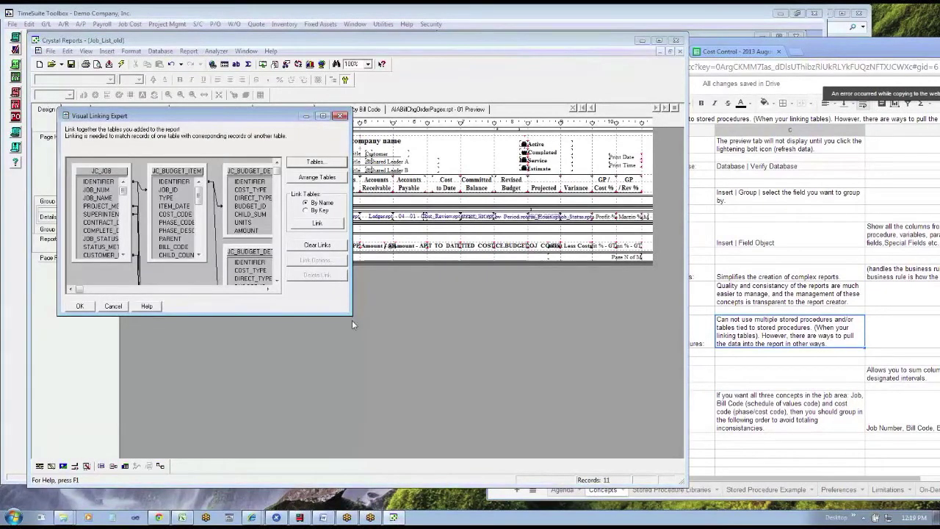
left_click_drag(352, 320, 575, 438)
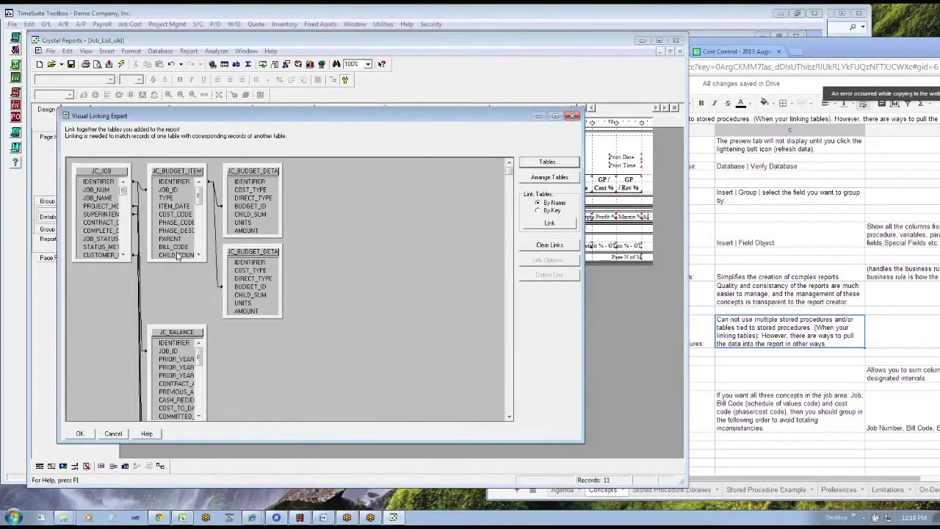
left_click(114, 434)
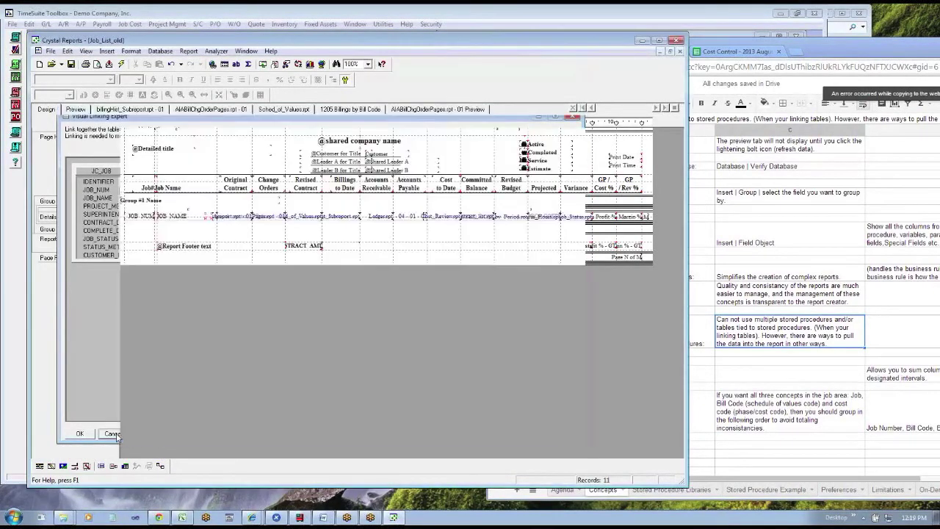
Step: Reopen the Visual Linking Expert for the job list report, enlarge it to view the JC_BALANCE links, and cancel it
left_click(816, 360)
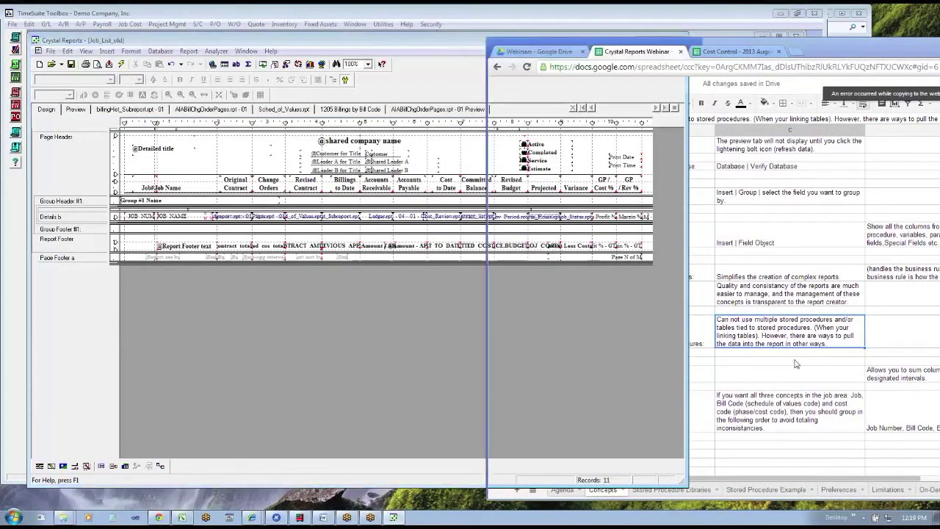
left_click(220, 153)
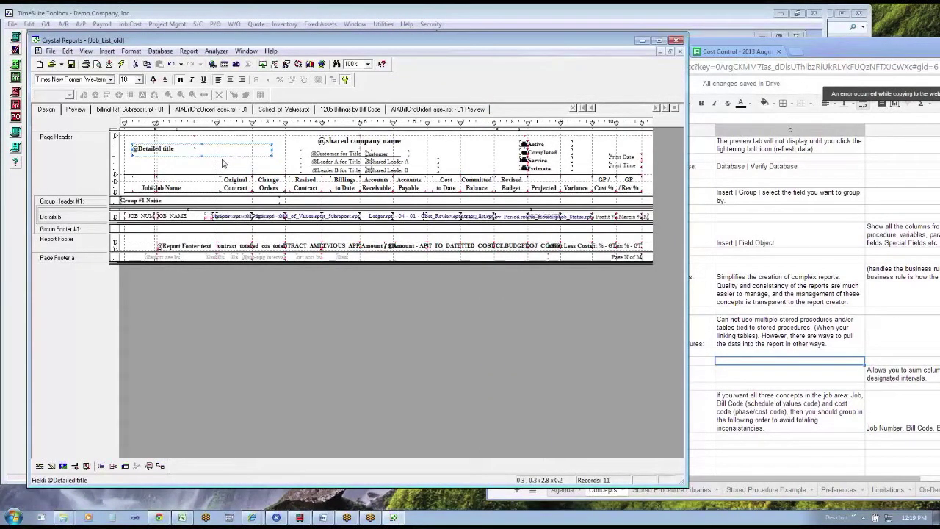
left_click(160, 467)
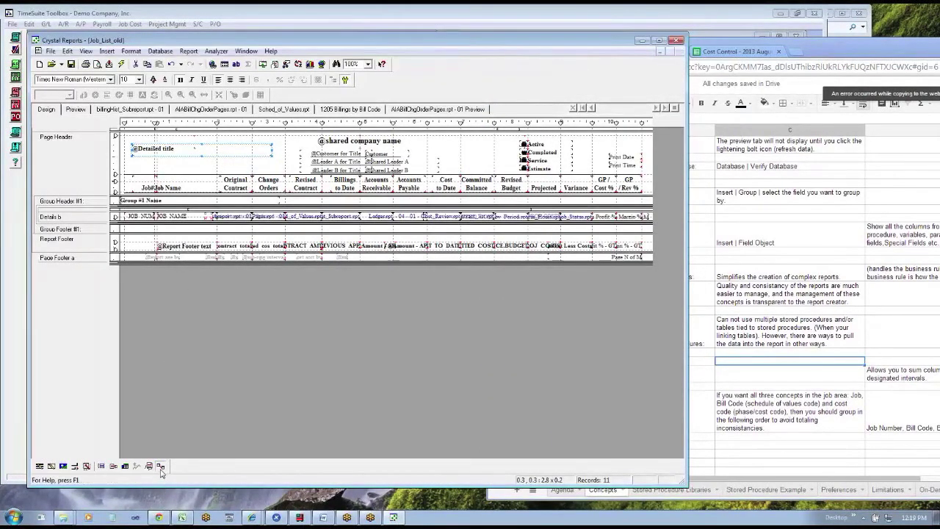
left_click_drag(350, 315, 518, 445)
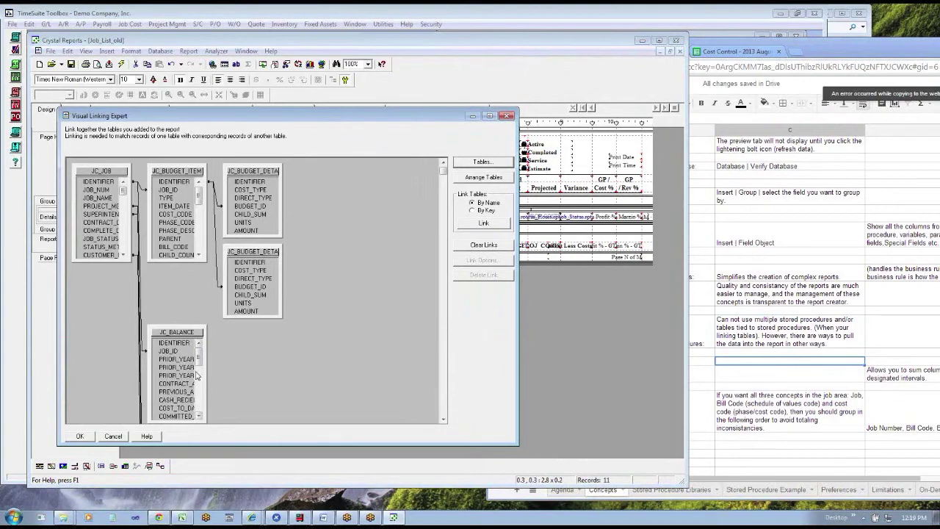
left_click(112, 436)
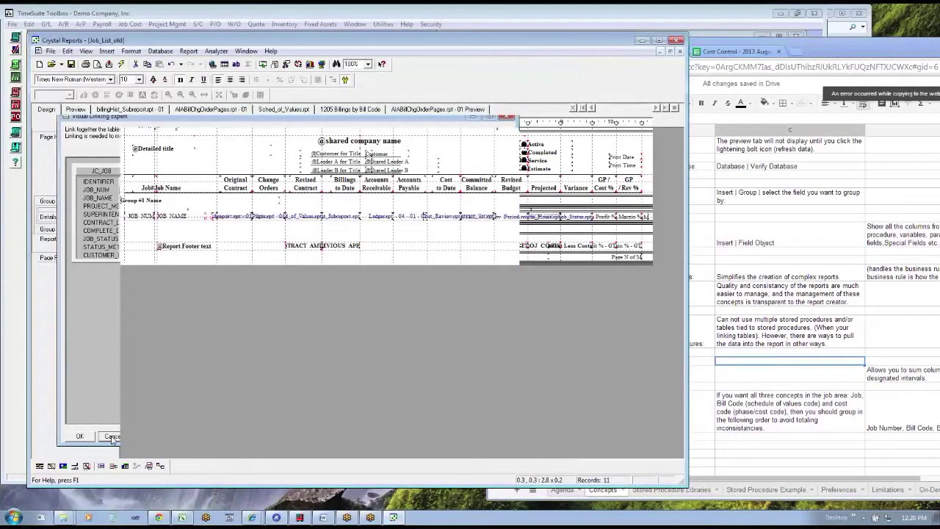
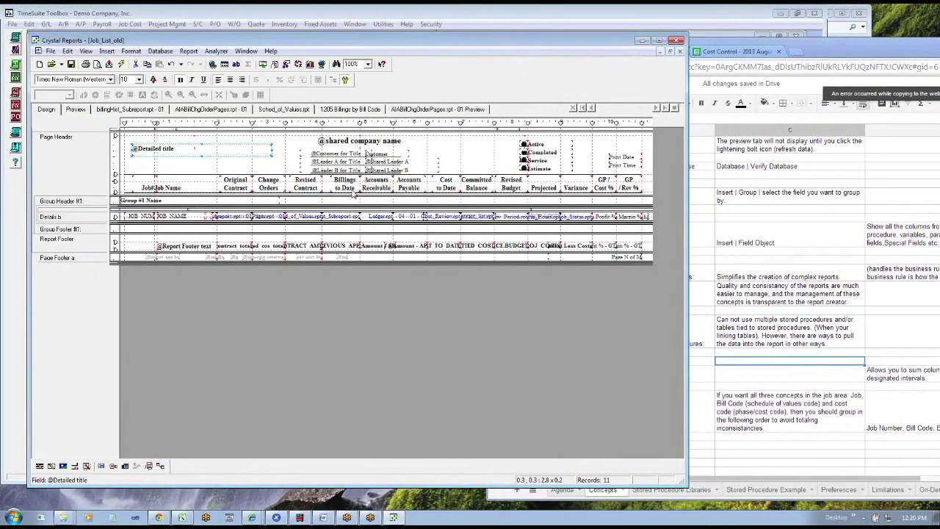
Step: Inspect the link between JC_BUDGET_ITEM's IDENTIFIER and the budget detail table's BUDGET_ID in the Visual Linking Expert, and cancel it
left_click(159, 467)
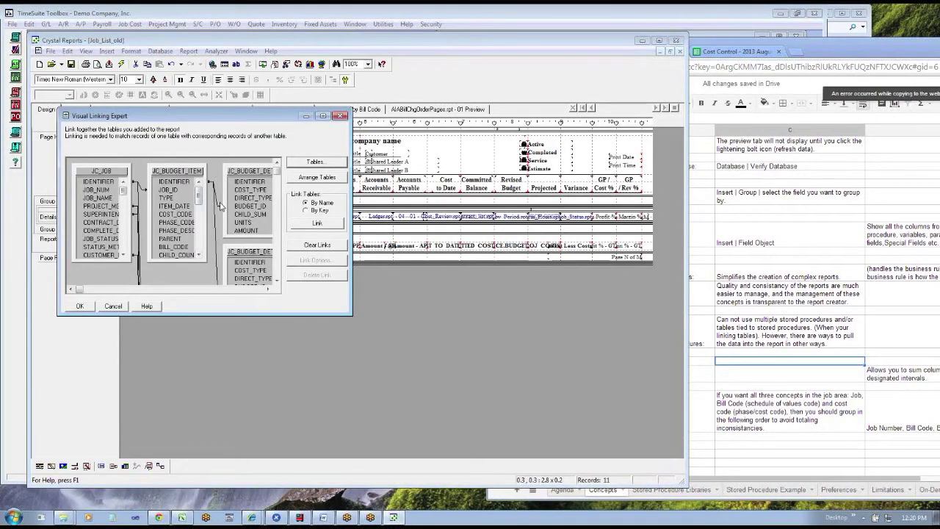
left_click(220, 209)
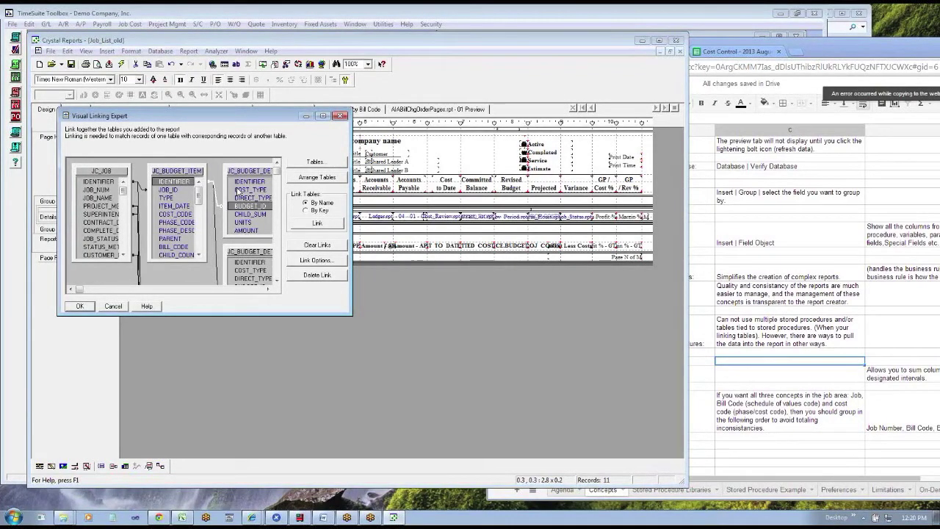
left_click(80, 305)
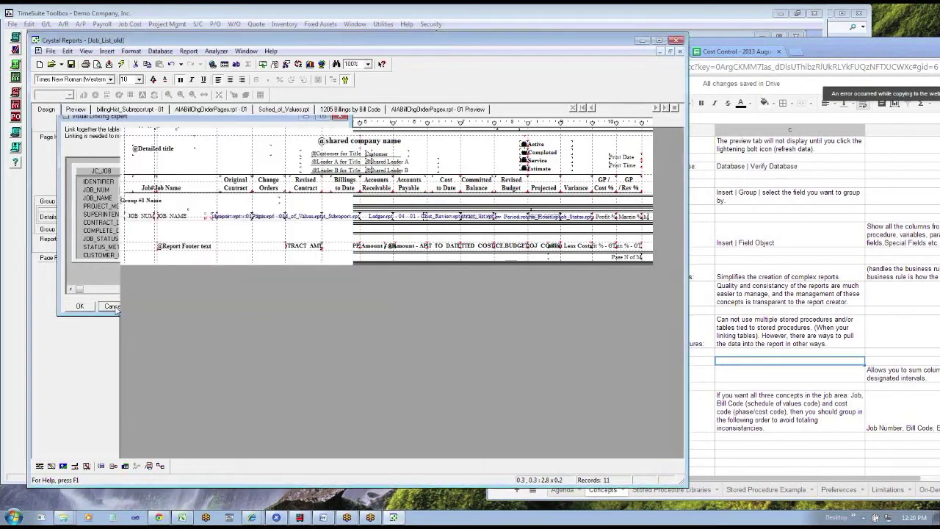
Step: View the formatting options of the billingHist_Subreport object in the details section and cancel without changes
right_click(244, 218)
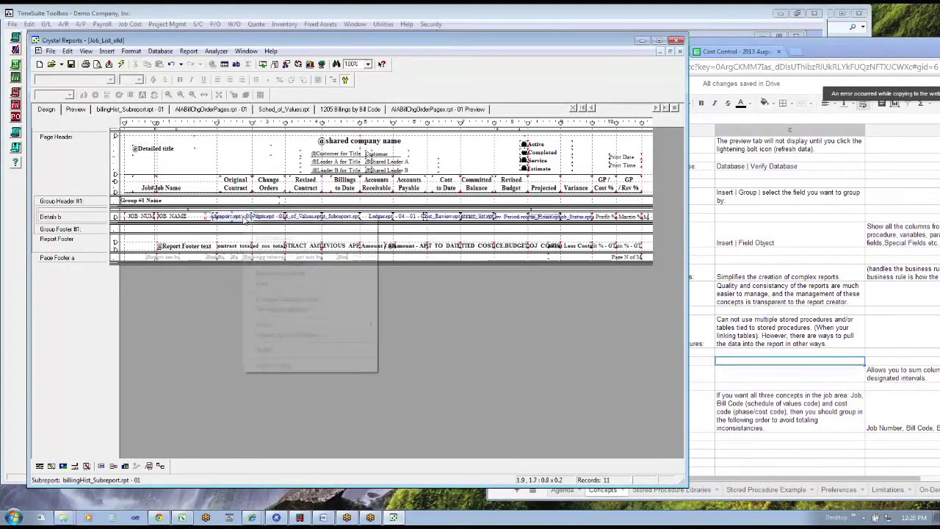
left_click(273, 263)
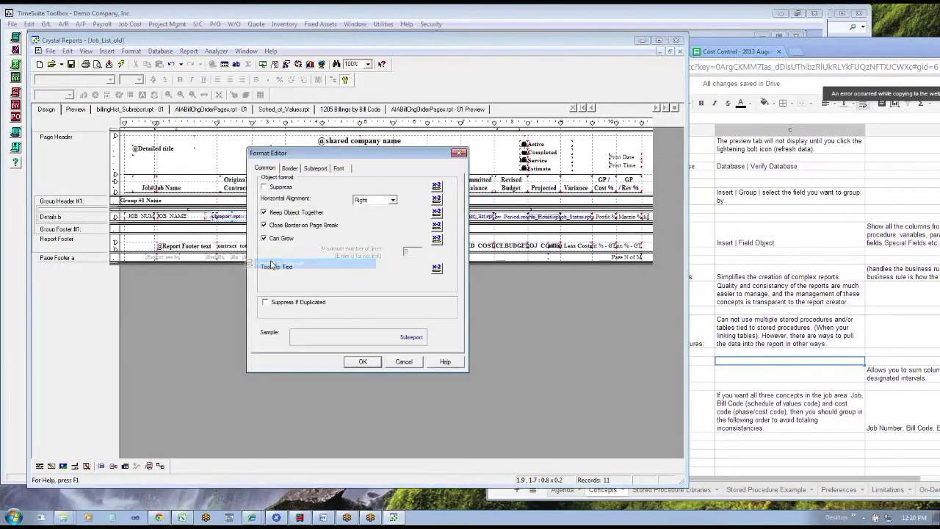
left_click(403, 361)
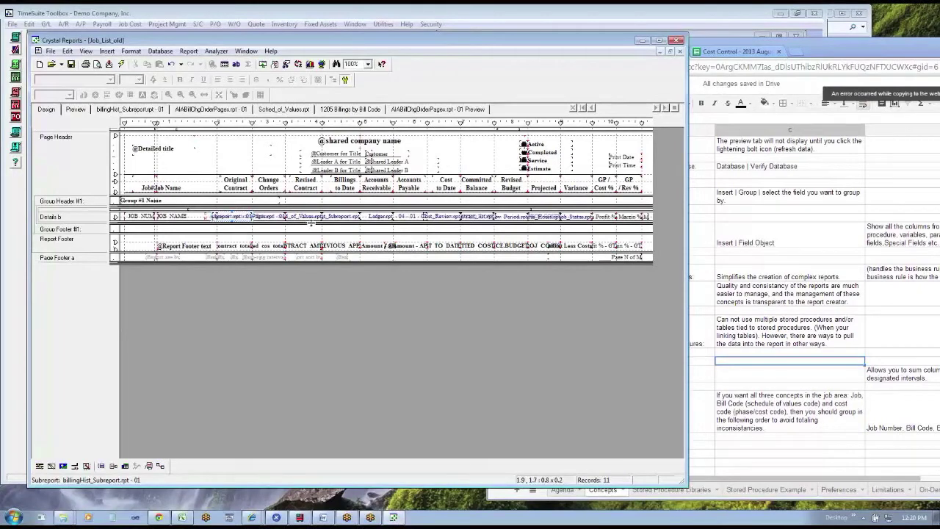
Step: Return to the webinar spreadsheet and select the Running Total Field entry on the Concepts sheet
left_click(769, 373)
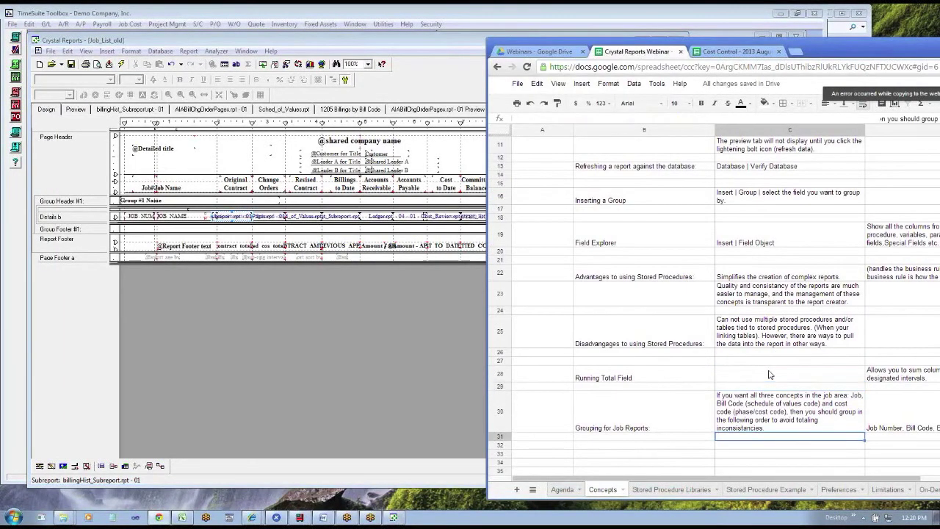
scroll(770, 374, "down", 1)
key("Down")
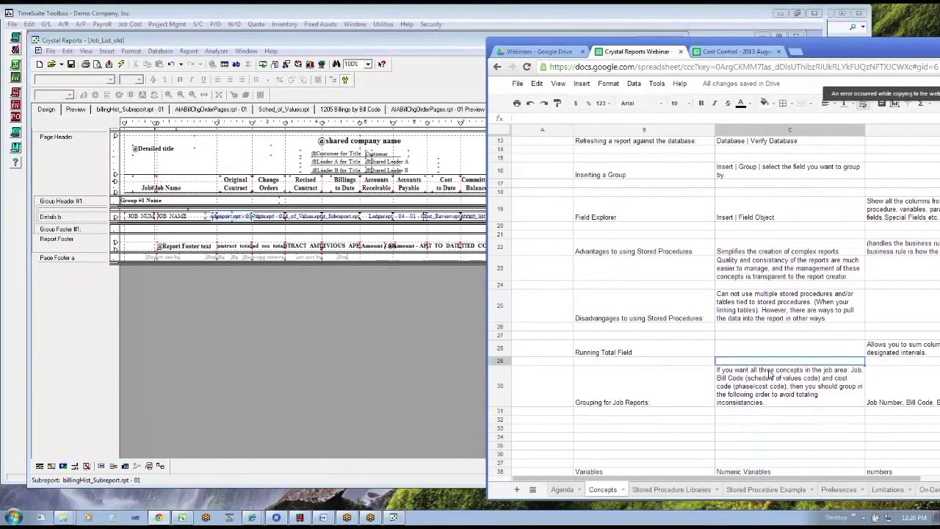
key("Up")
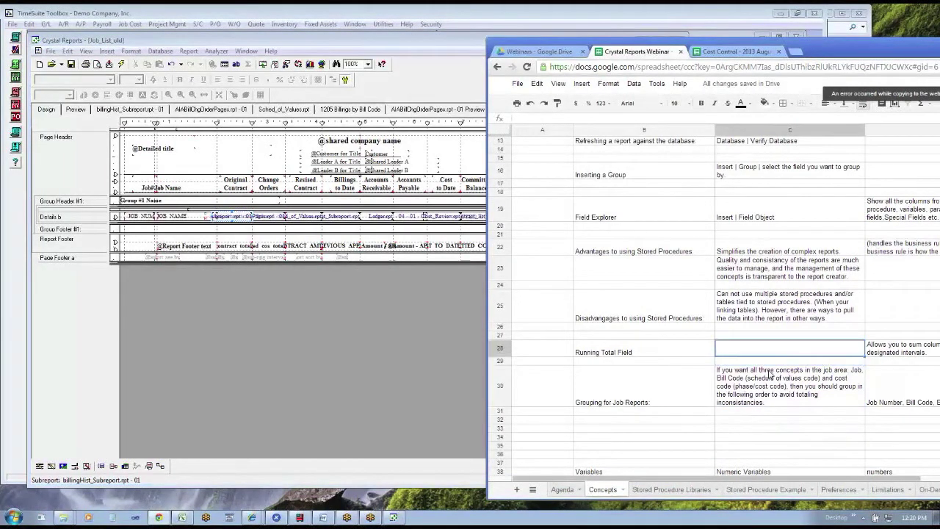
key("Left")
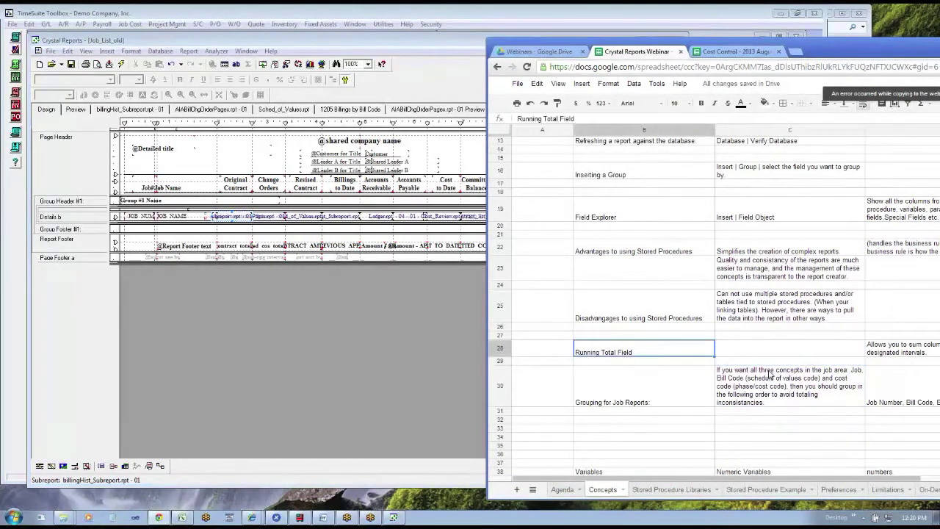
Step: Return to Crystal Reports, check the Running Total Fields category in the Field Explorer, and close the explorer
left_click(426, 90)
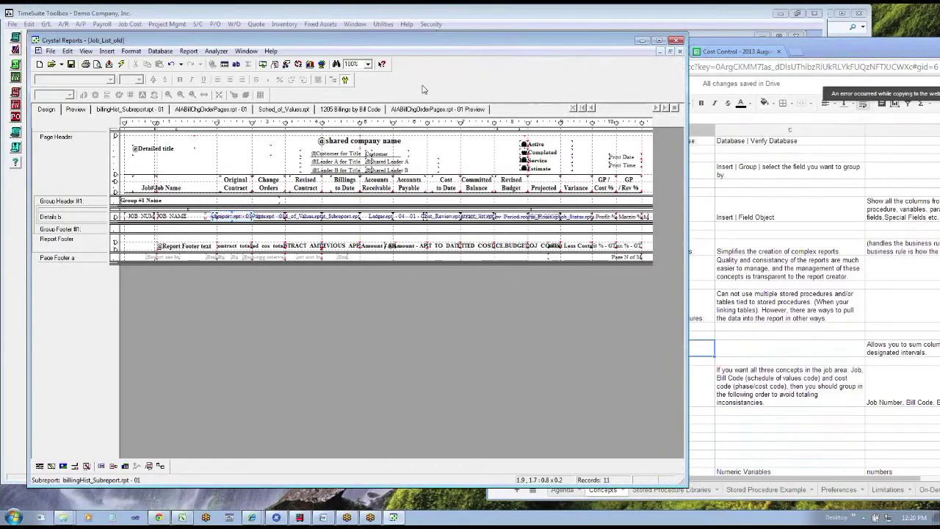
left_click(102, 54)
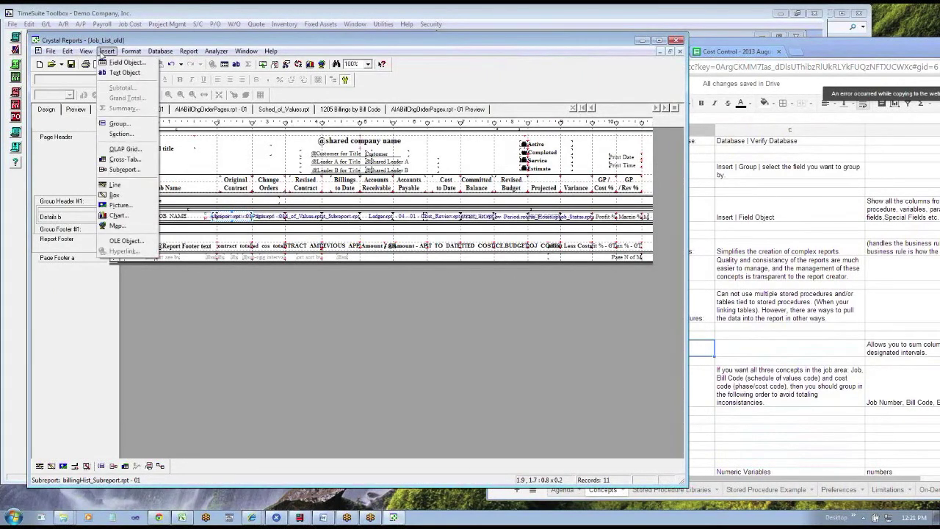
left_click(125, 63)
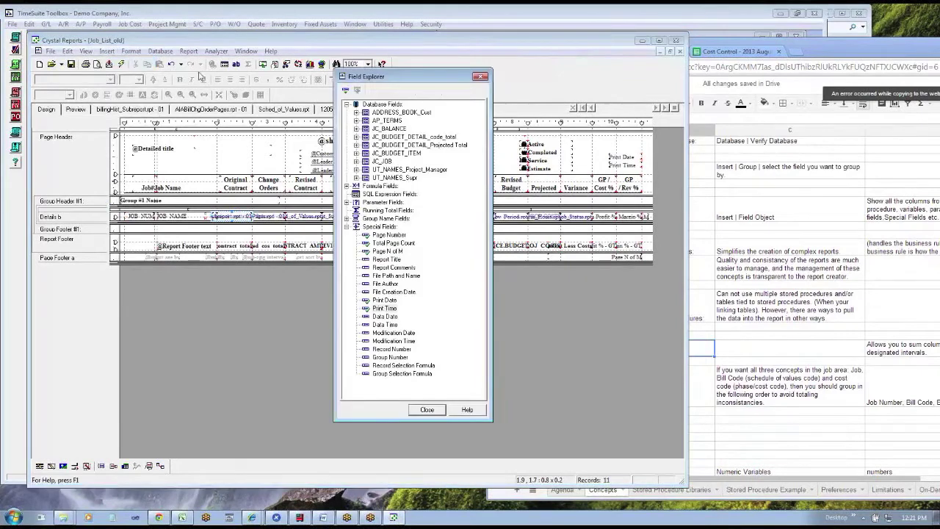
left_click_drag(393, 78, 575, 61)
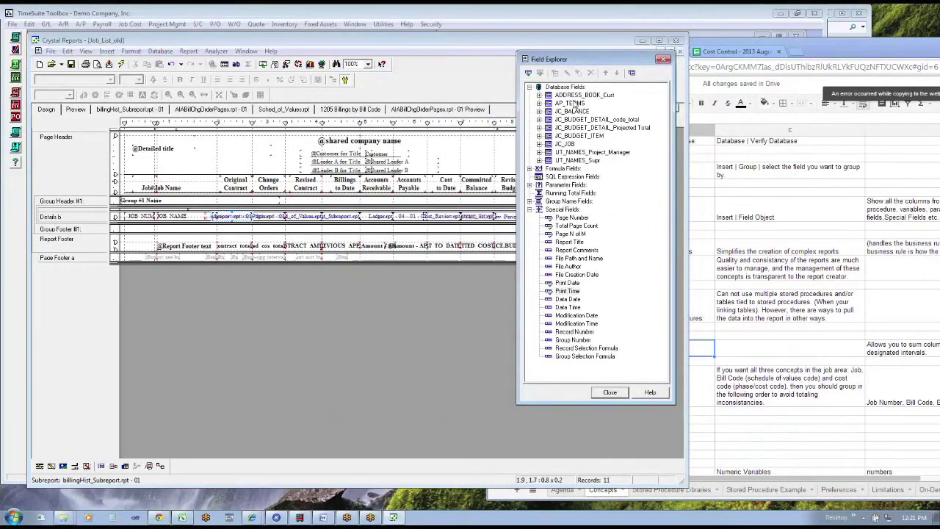
left_click(530, 209)
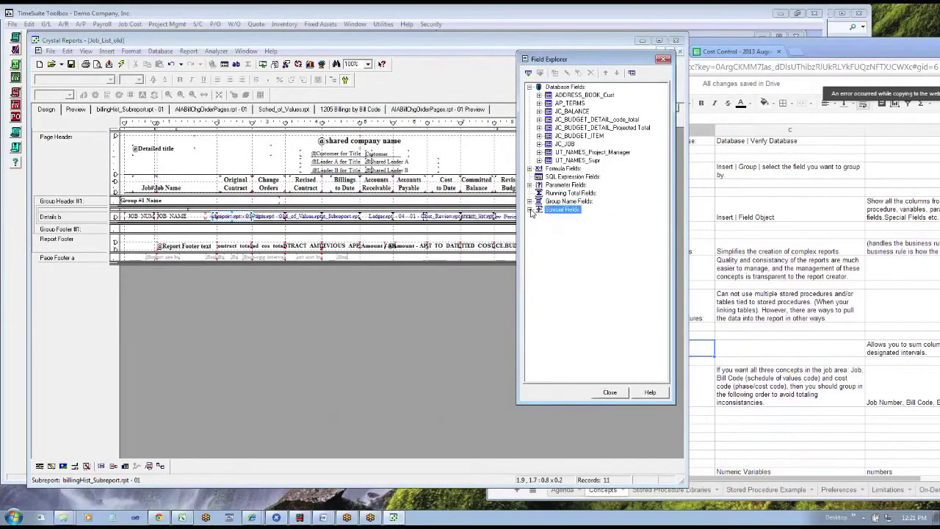
left_click(559, 194)
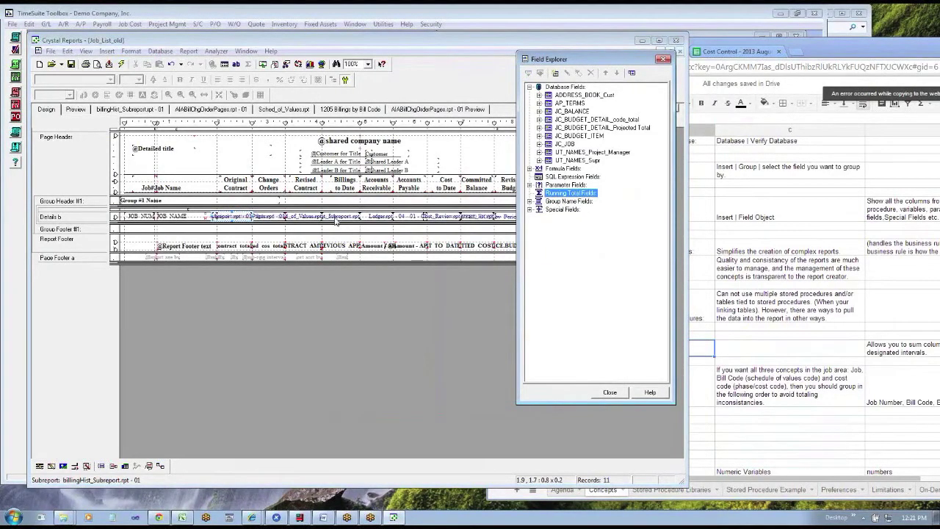
left_click_drag(569, 64, 680, 71)
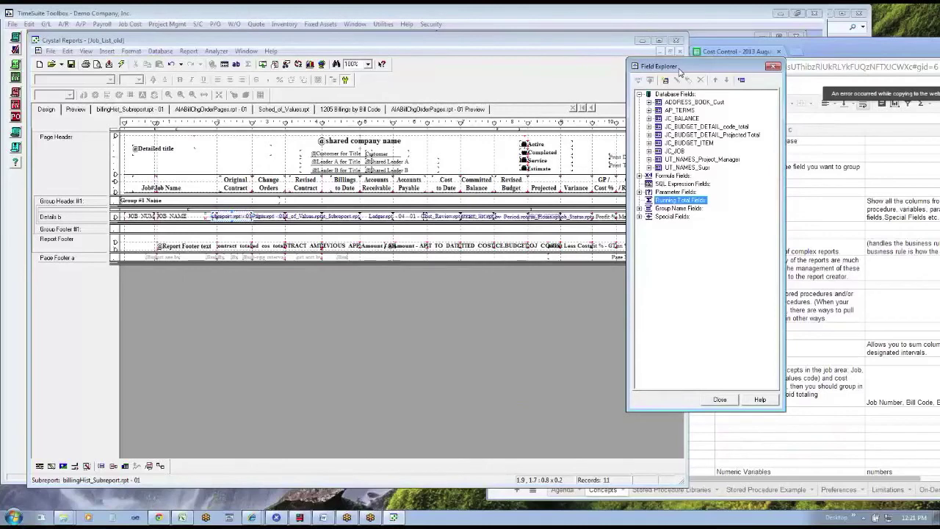
left_click_drag(680, 71, 553, 101)
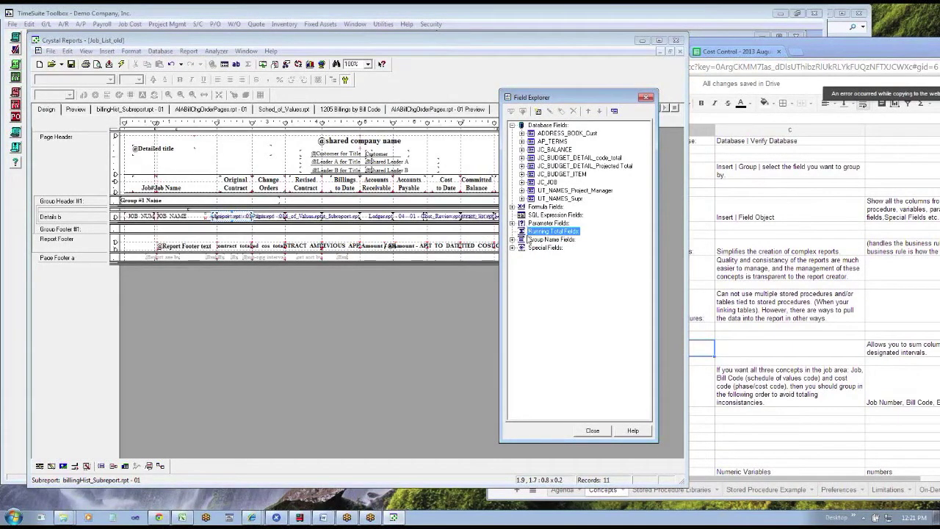
left_click(592, 430)
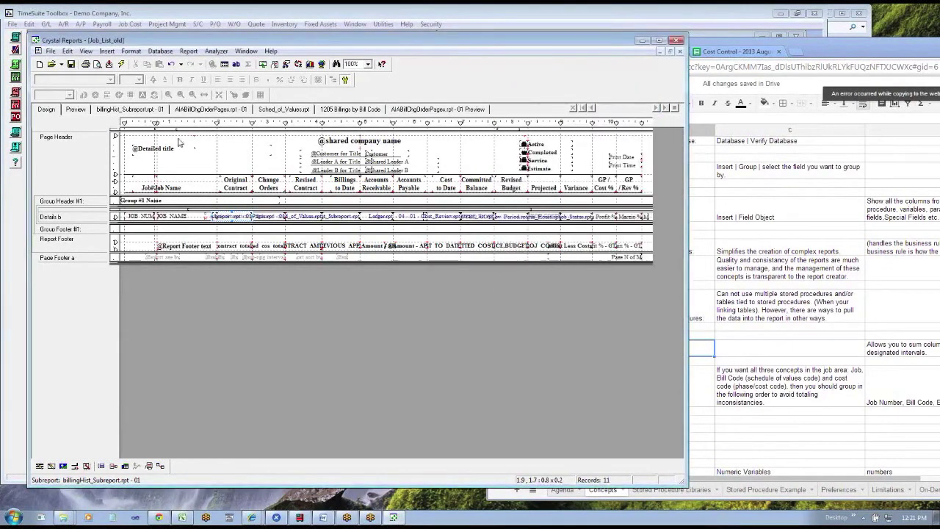
Step: Open the Job_Status_with_Period_Cost report from the Reports folder
left_click(107, 51)
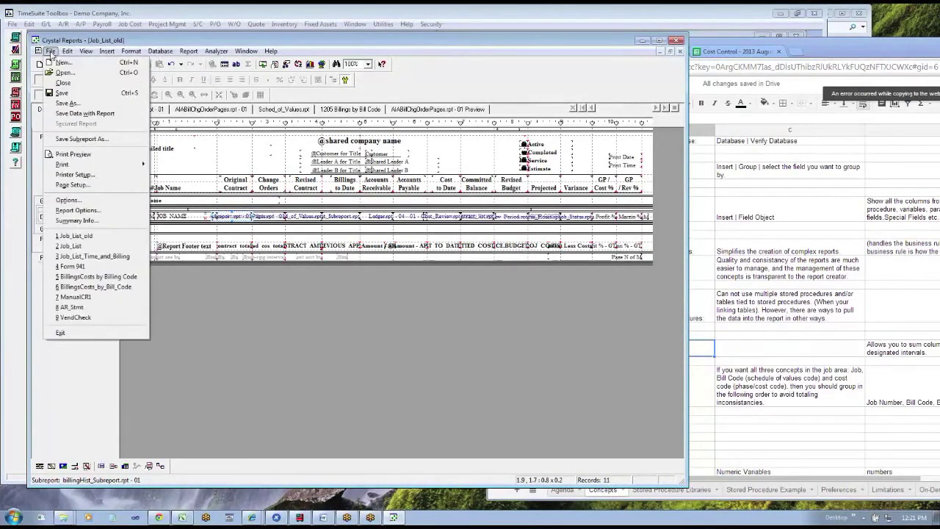
left_click(69, 76)
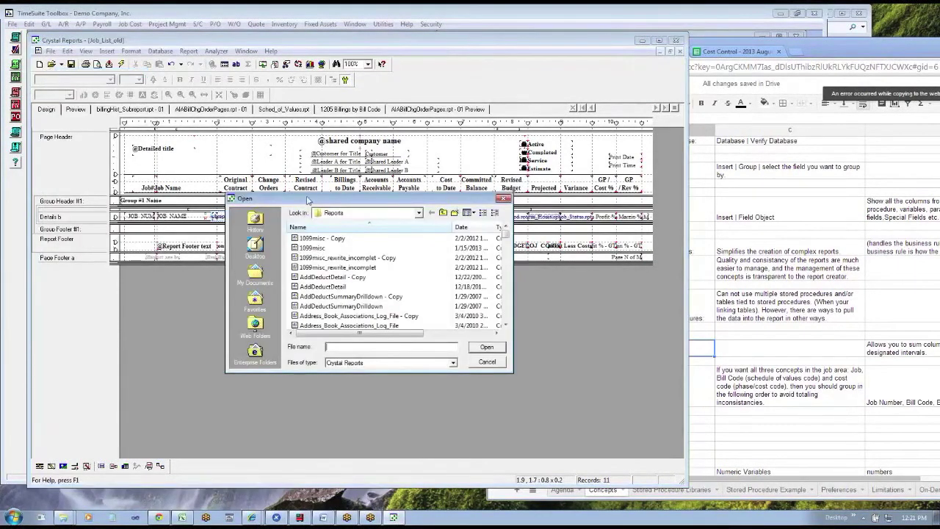
left_click(309, 297)
type("job_st")
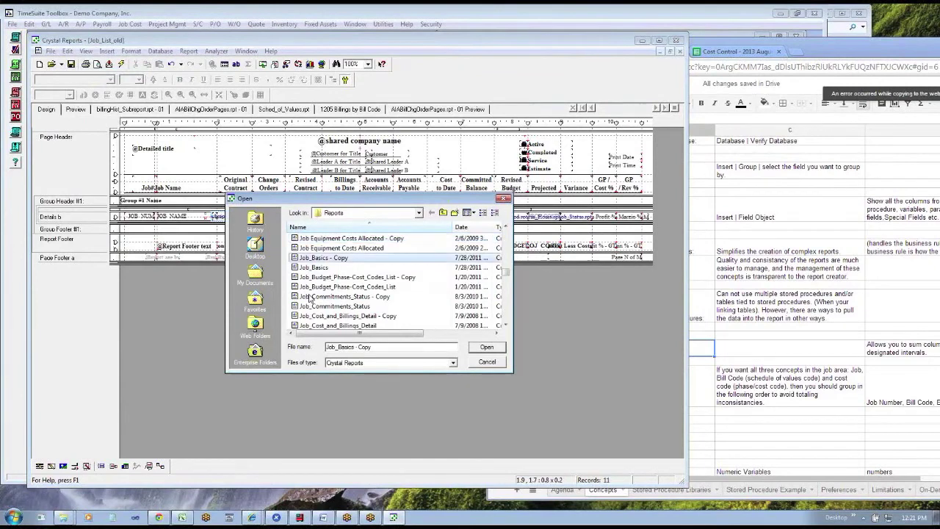
key("Down")
key("Down")
key("Down")
key("Down")
key("Down")
key("Down")
key("Down")
key("Down")
key("Down")
key("Down")
key("Down")
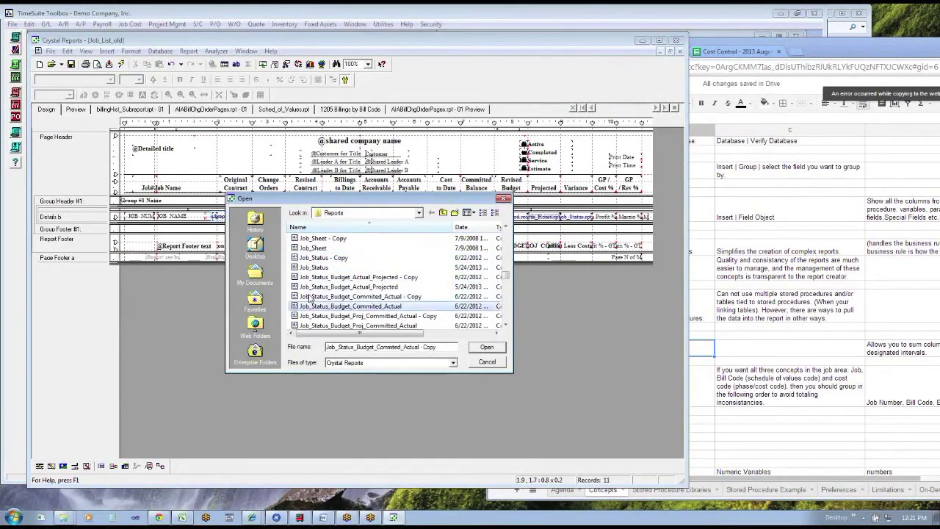
key("Down")
key("Down")
key("Down")
key("Down")
key("Down")
key("Down")
key("Down")
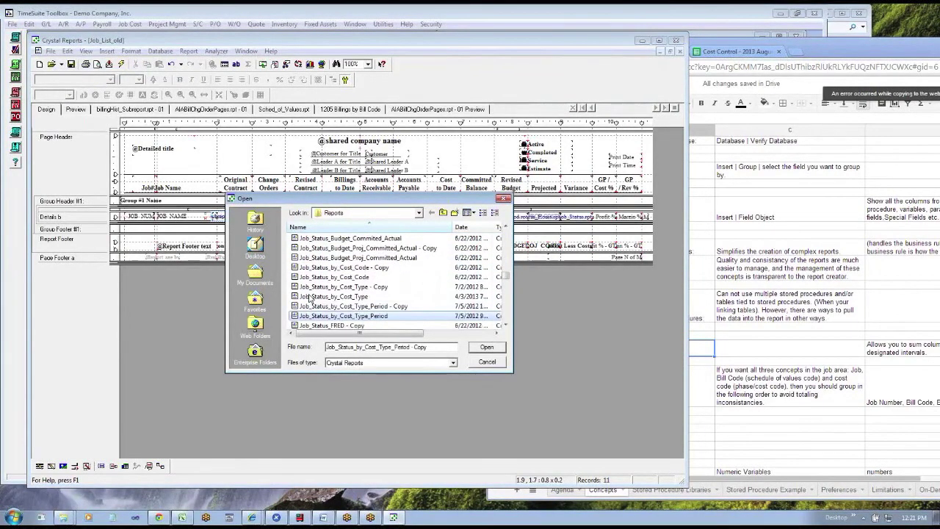
key("Down")
key("Down")
key("Down")
key("Down")
key("Down")
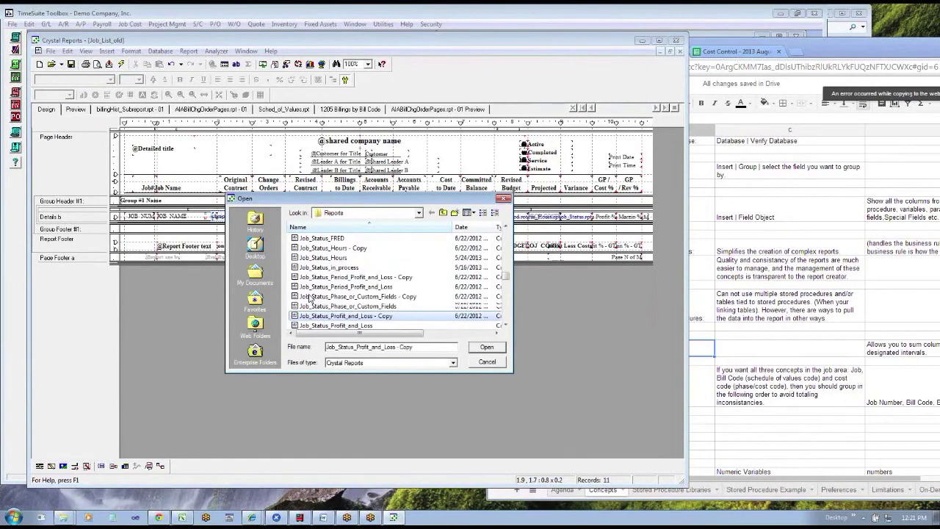
key("Down")
key("Down")
key("Down")
key("Down")
key("Down")
key("Down")
key("Down")
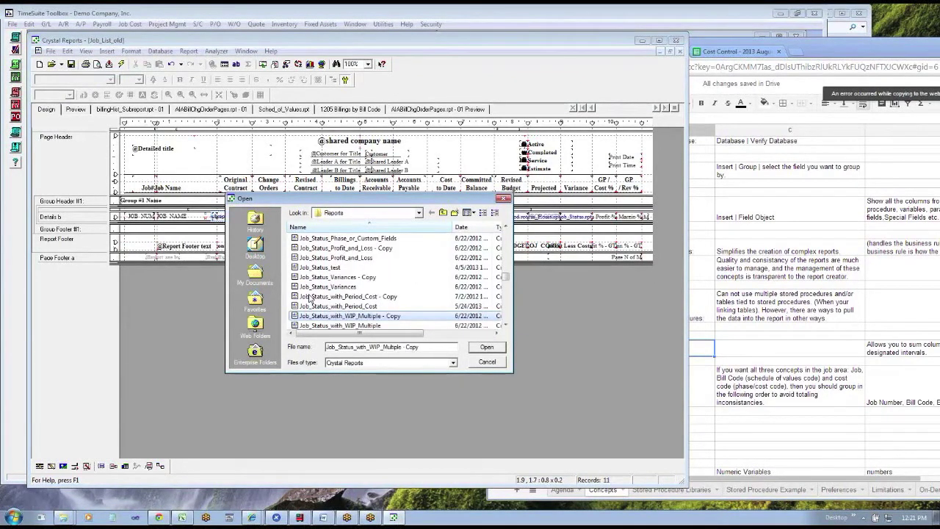
double_click(334, 306)
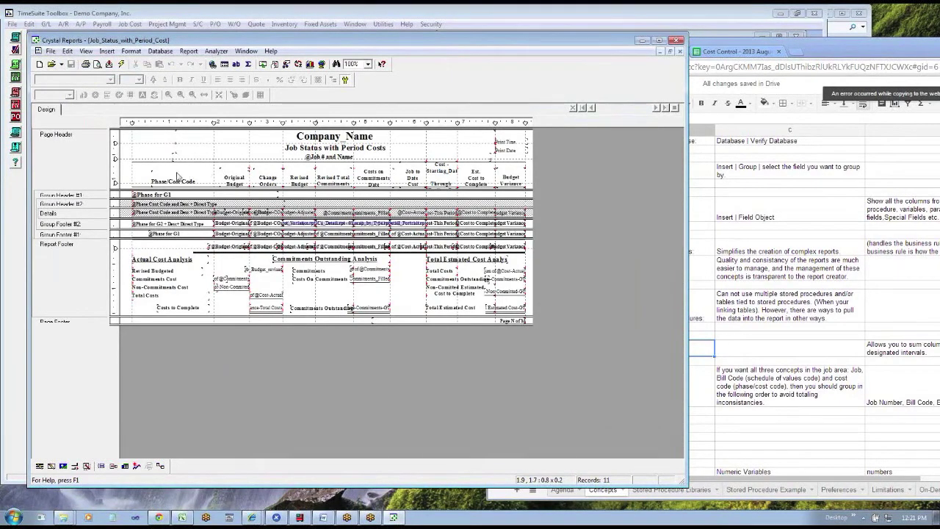
Step: Show the running total fields of the job status report in the Field Explorer
left_click(106, 51)
left_click(116, 63)
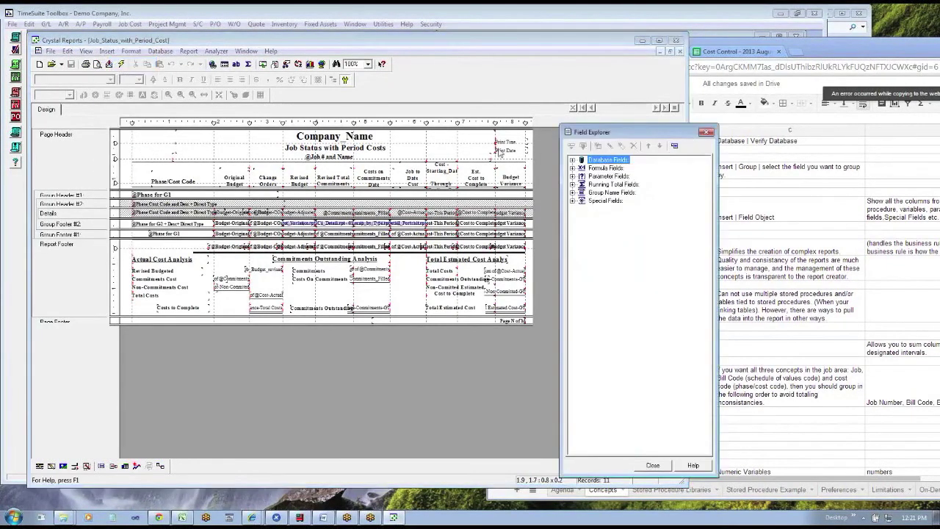
left_click(572, 184)
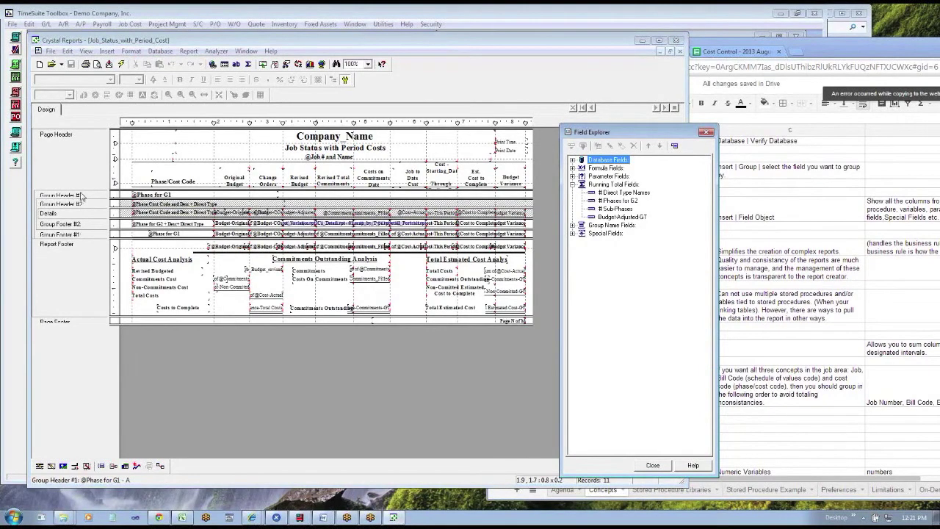
Step: Open the Visual Linking Expert, enlarge the T_get_job_status_period table, and examine its list of fields
left_click(161, 466)
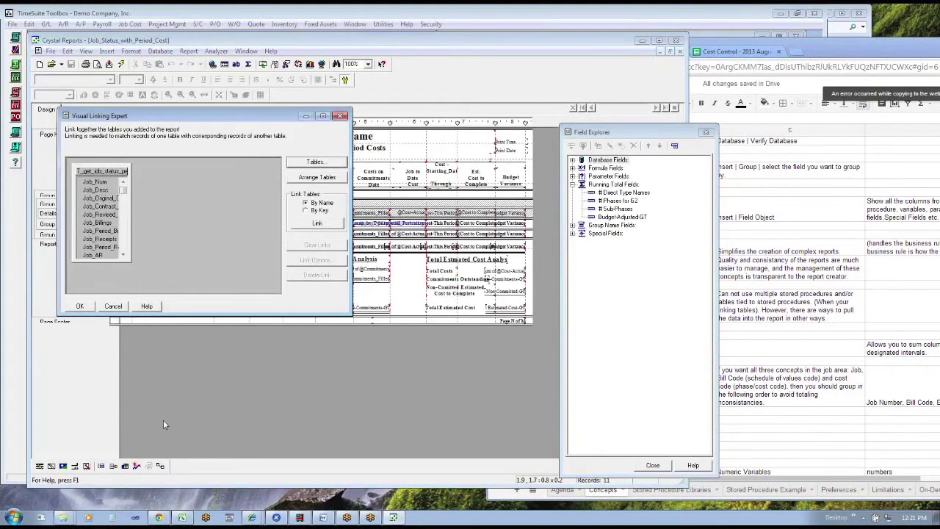
left_click_drag(125, 255, 206, 292)
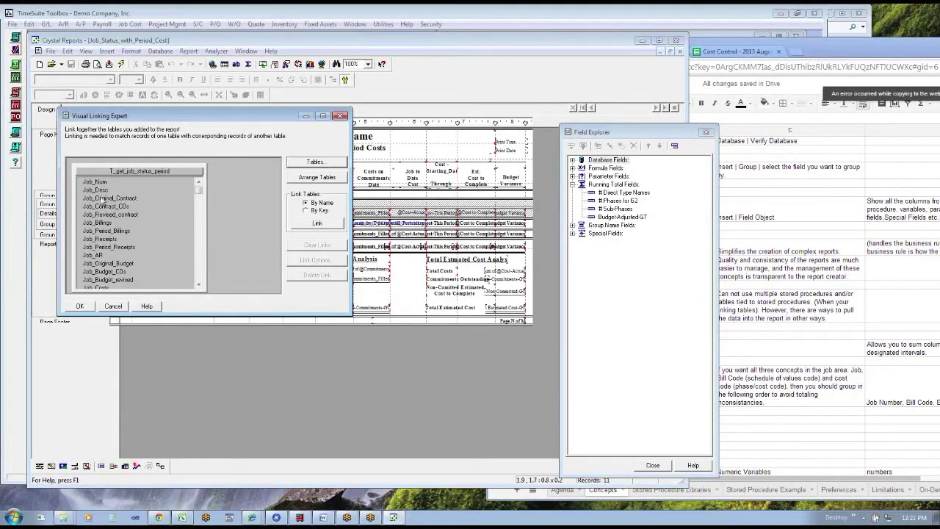
left_click_drag(88, 207, 96, 182)
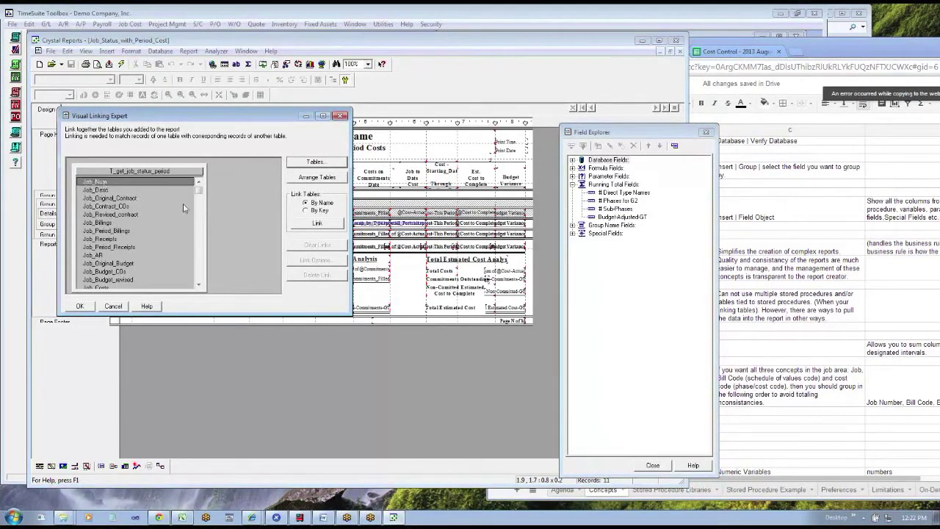
scroll(198, 221, "down", 7)
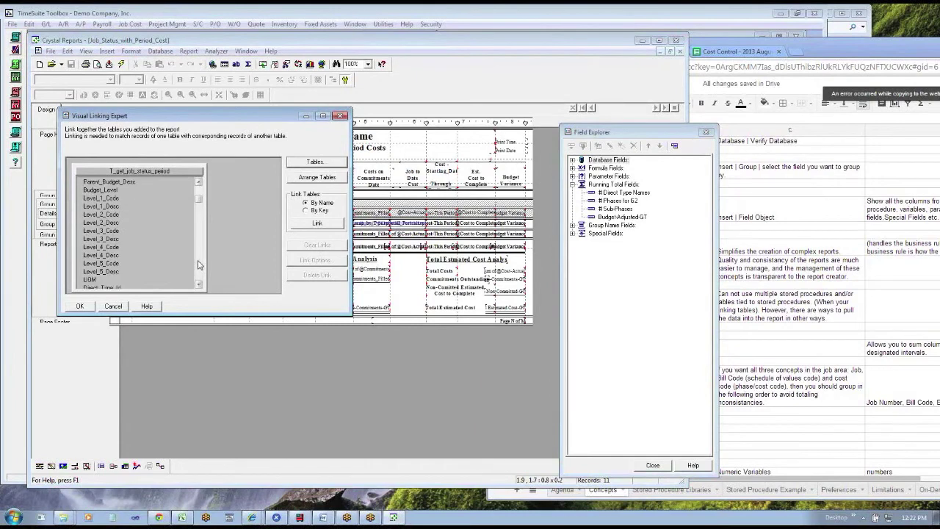
Step: Select the Budget_Code field in the T_get_job_status_period table
scroll(197, 195, "up", 4)
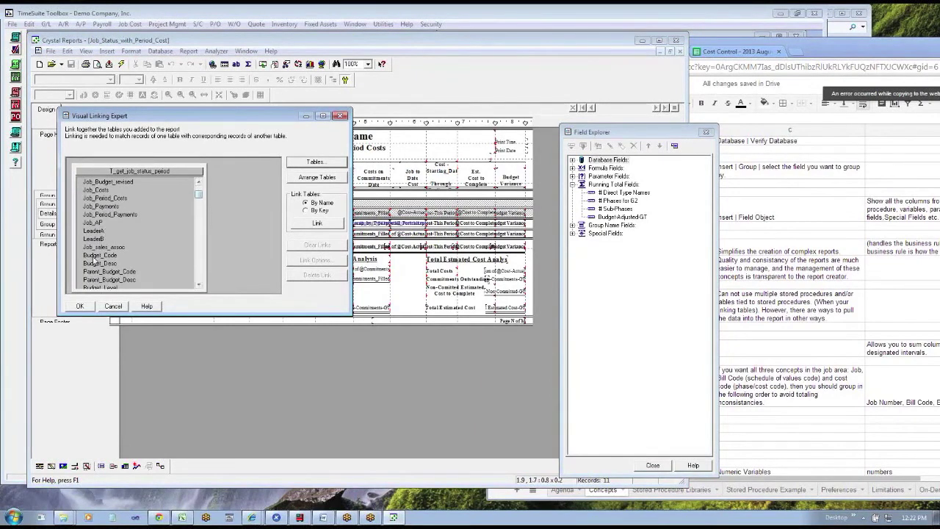
left_click_drag(95, 269, 98, 258)
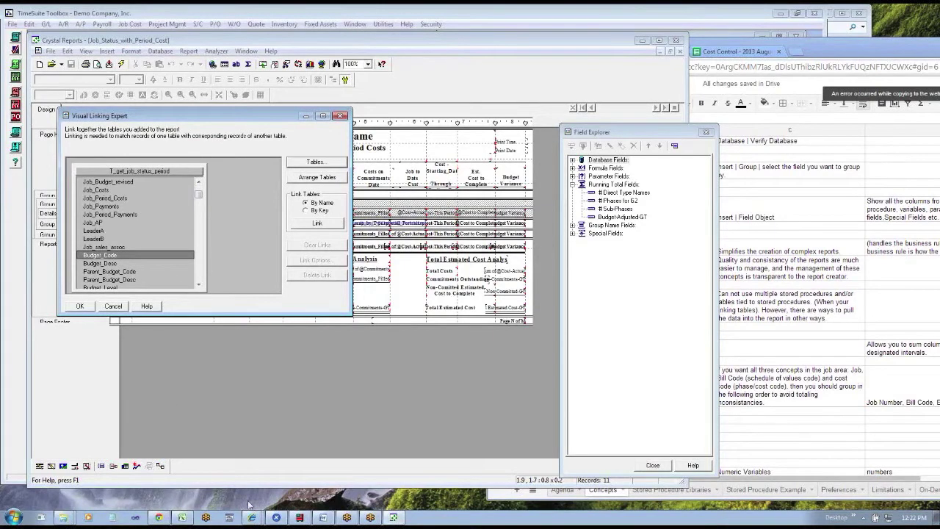
Step: Switch to TimeSuite Toolbox, open the 1221 Monte Vista job on its budget, and shift its window clear of the job list
left_click(301, 517)
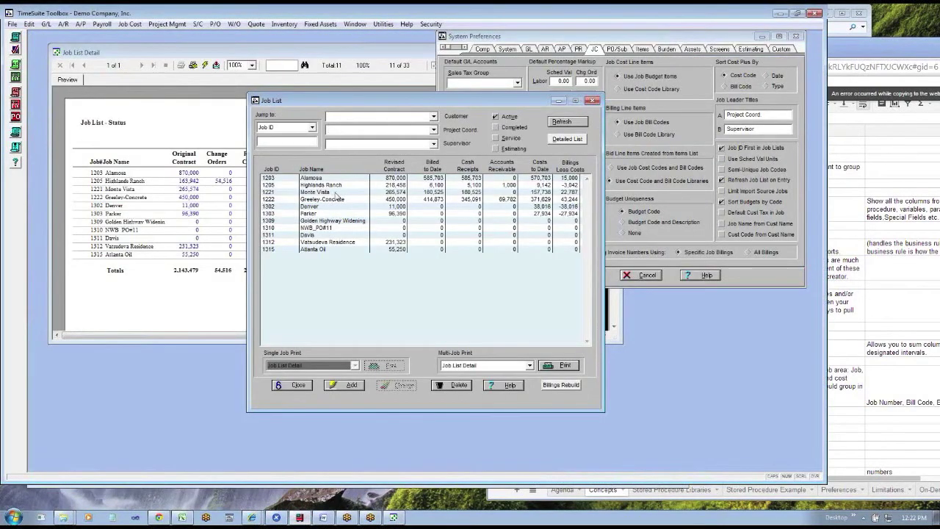
double_click(335, 192)
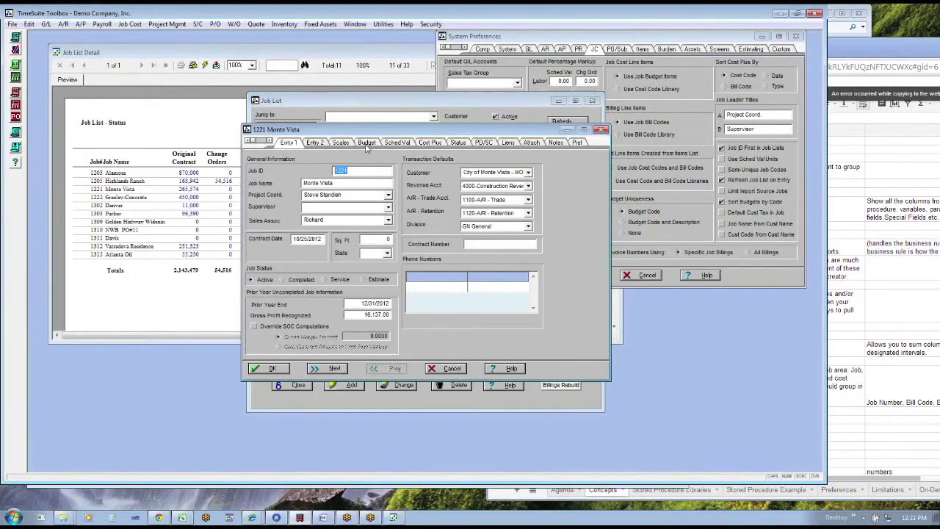
left_click(367, 143)
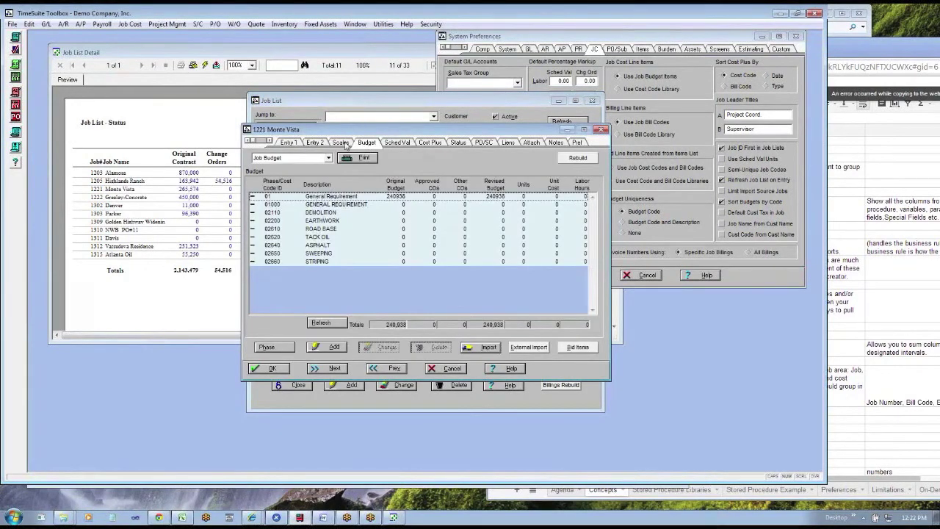
left_click_drag(348, 133, 467, 141)
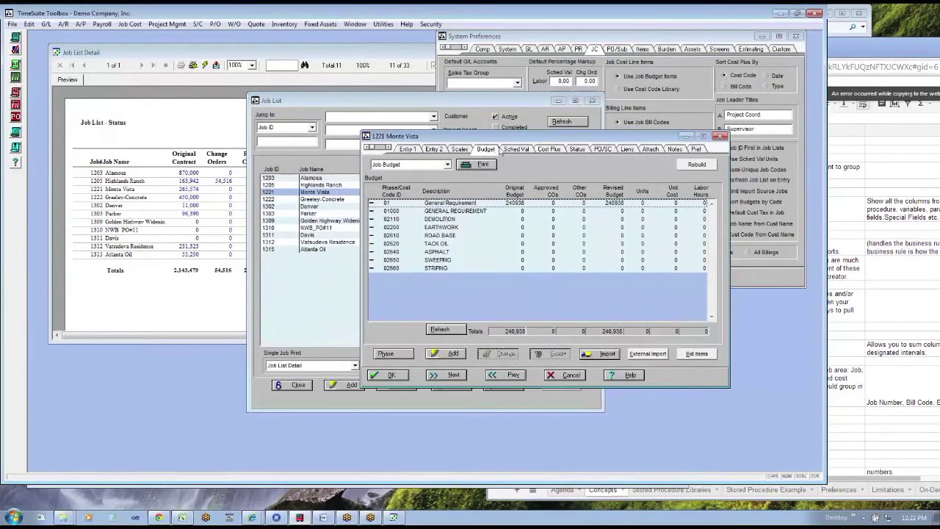
Step: Compare the Monte Vista job's schedule of values billing codes with its budget cost codes
left_click(516, 150)
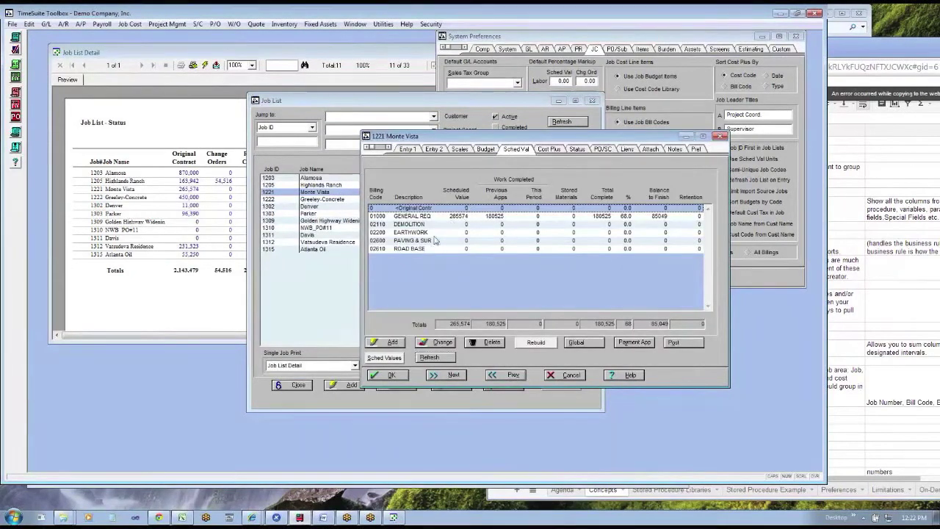
left_click(486, 149)
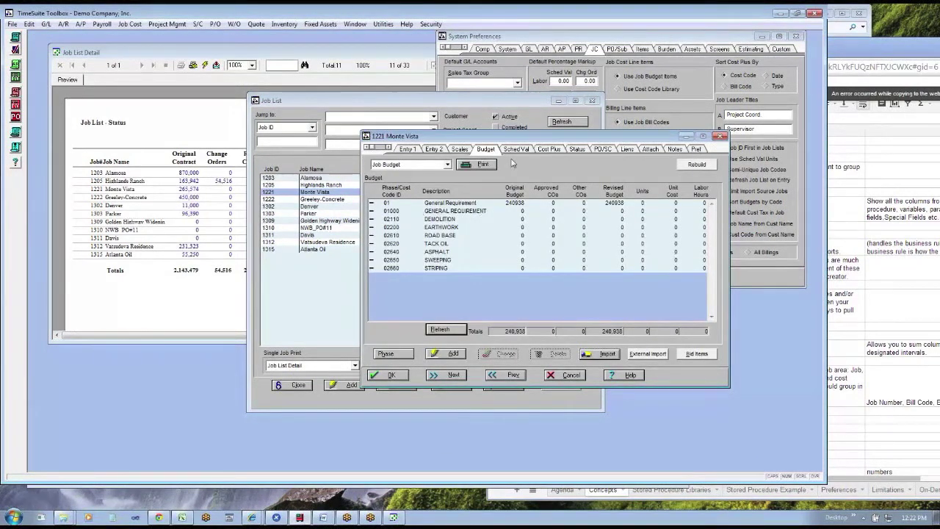
left_click(467, 213)
left_click(513, 150)
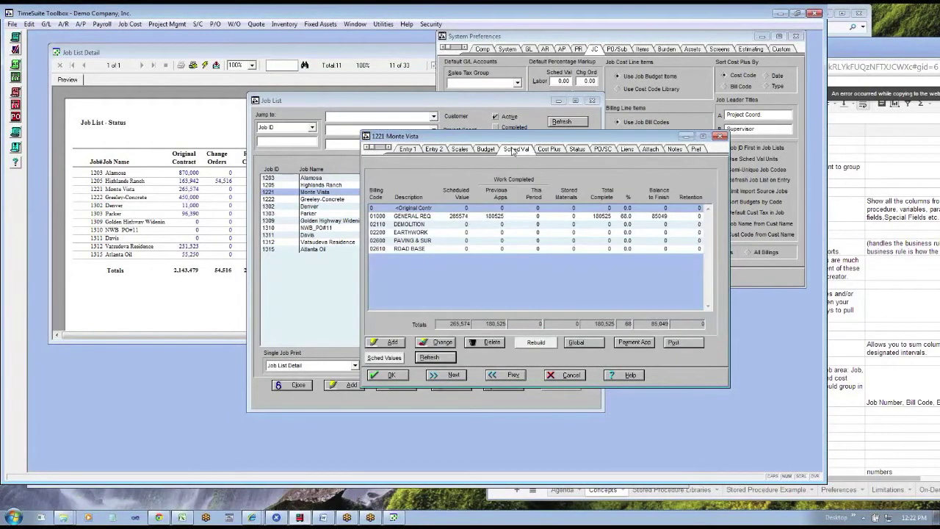
left_click(486, 149)
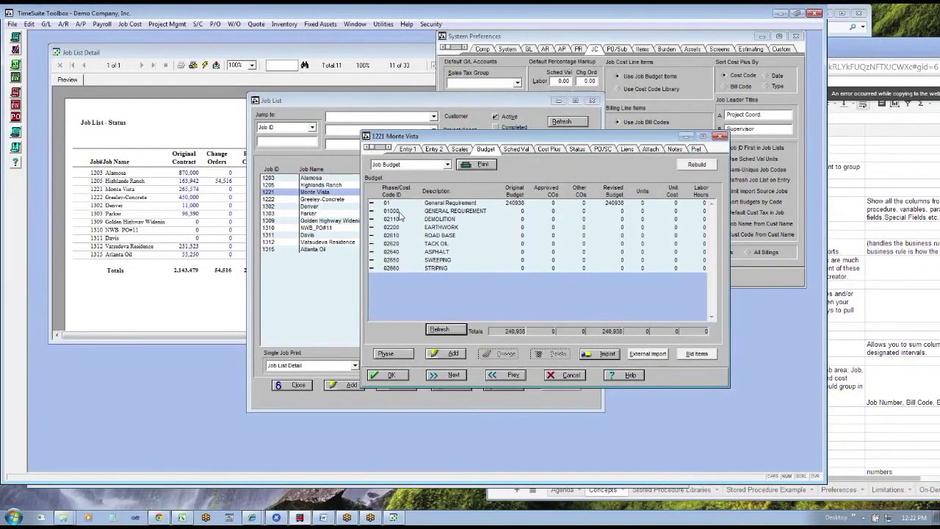
Step: Inspect the billing level of the 02110 DEMOLITION cost code and close the entry without changes
left_click(411, 219)
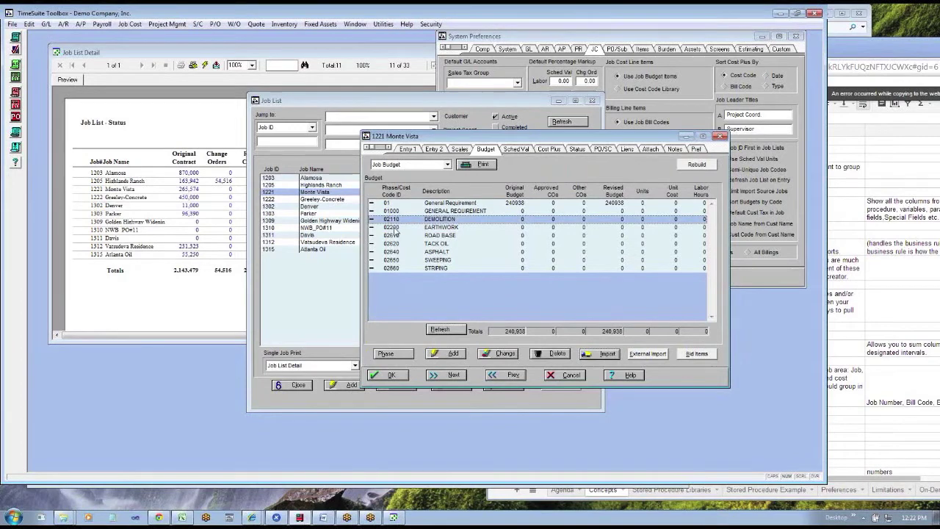
double_click(397, 219)
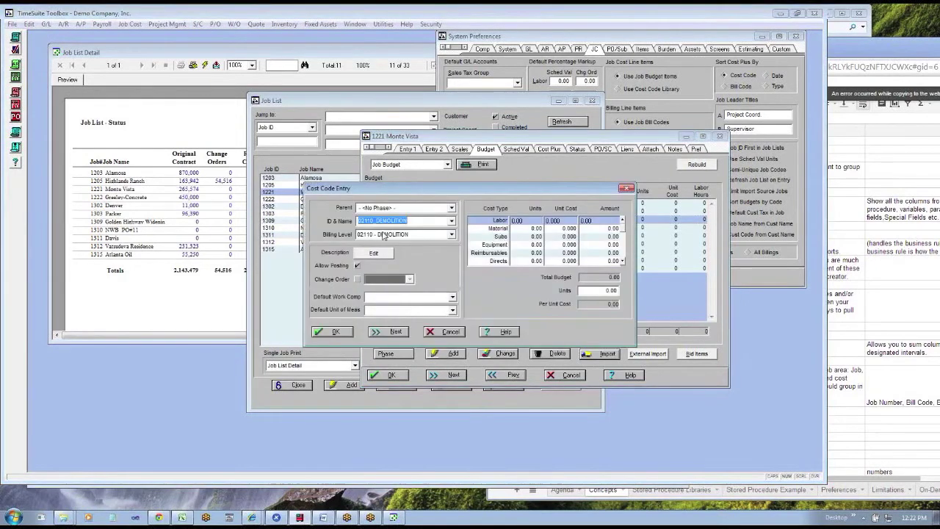
left_click(444, 329)
Step: Examine the 02110 DEMOLITION billing code in the schedule of values and return to the job's budget
left_click(521, 148)
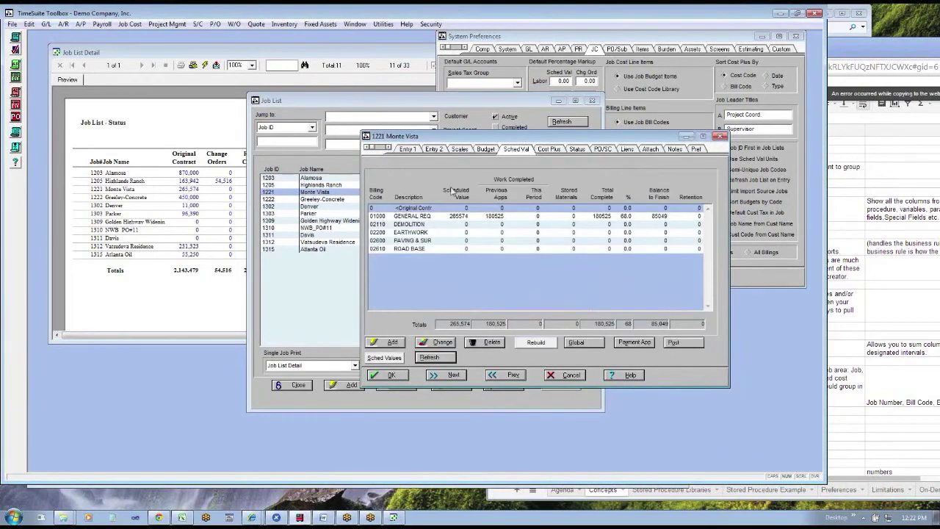
left_click(397, 226)
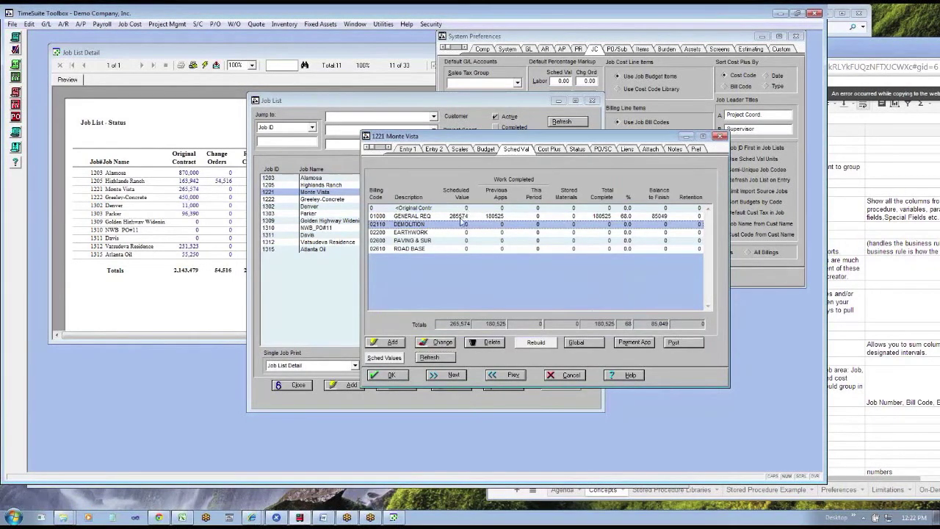
left_click(485, 149)
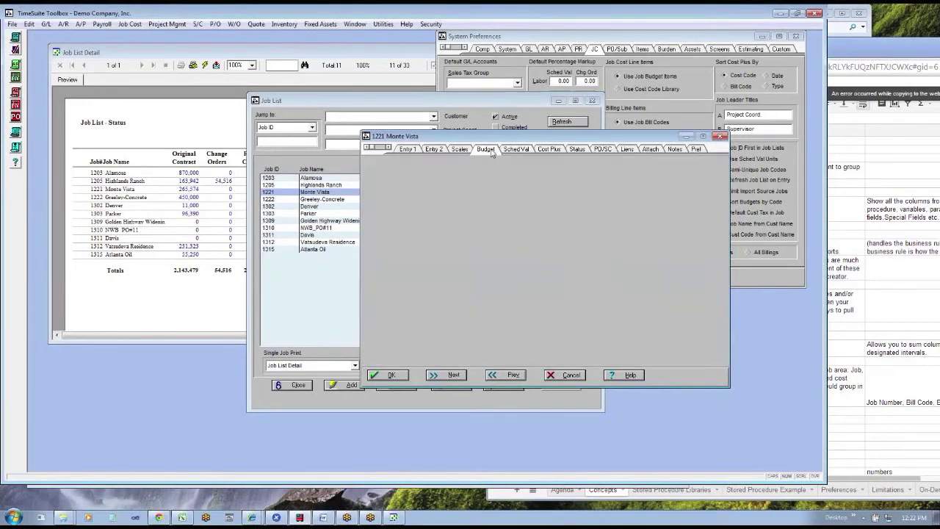
Step: Inspect the billing level of the 02200 EARTHWORK cost code and recheck the schedule of values against the budget
double_click(407, 227)
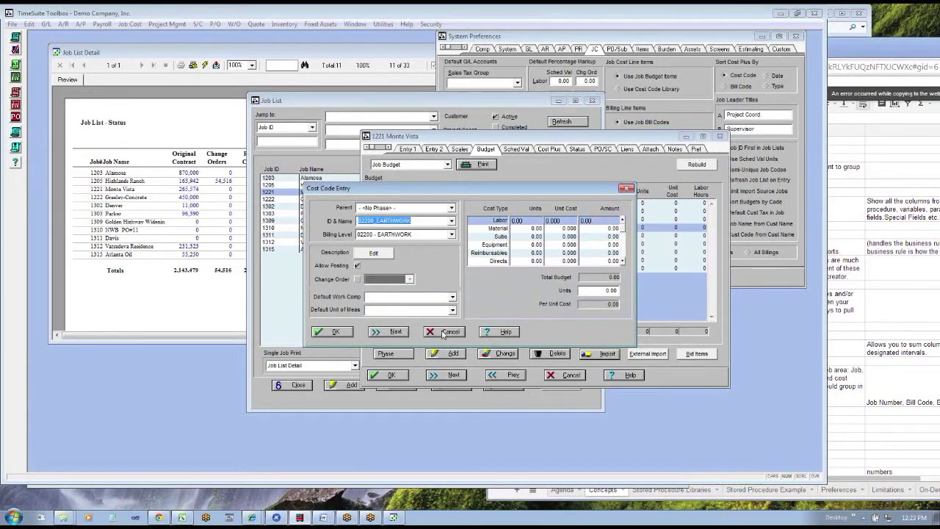
key("Escape")
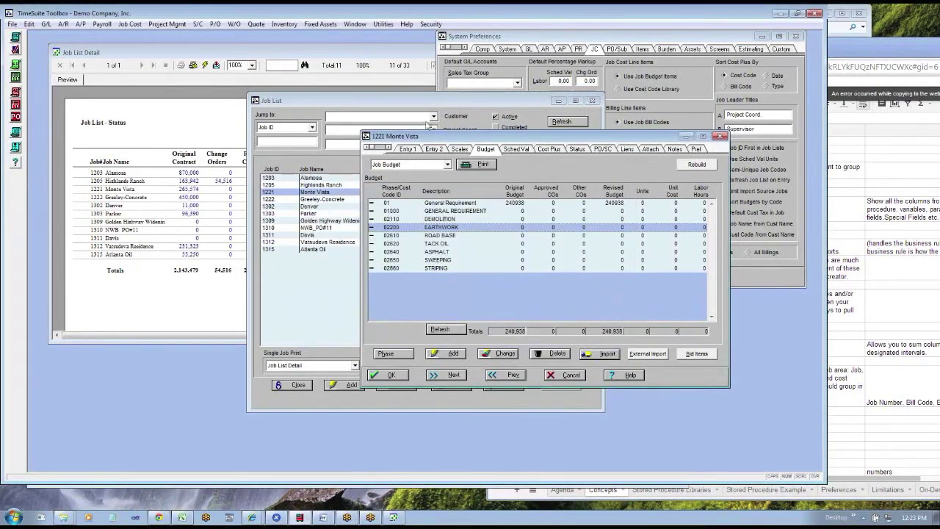
left_click(508, 150)
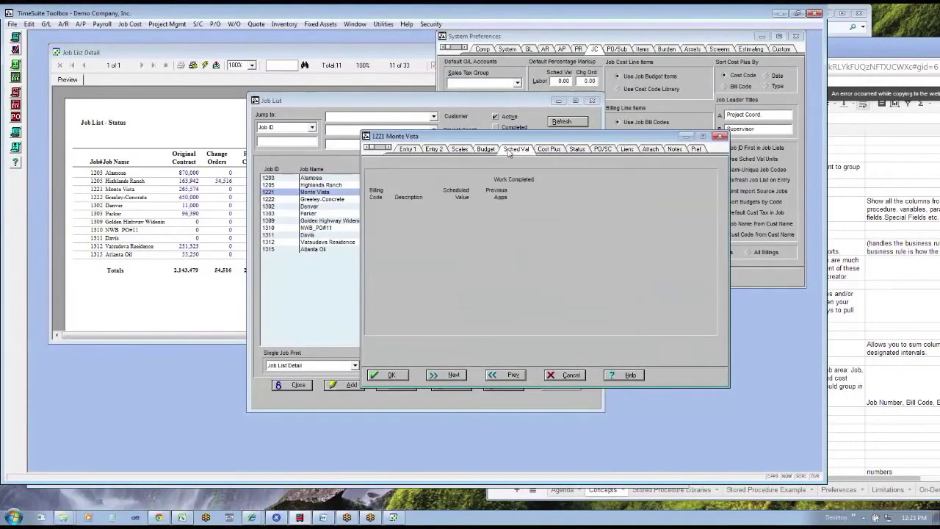
left_click(484, 150)
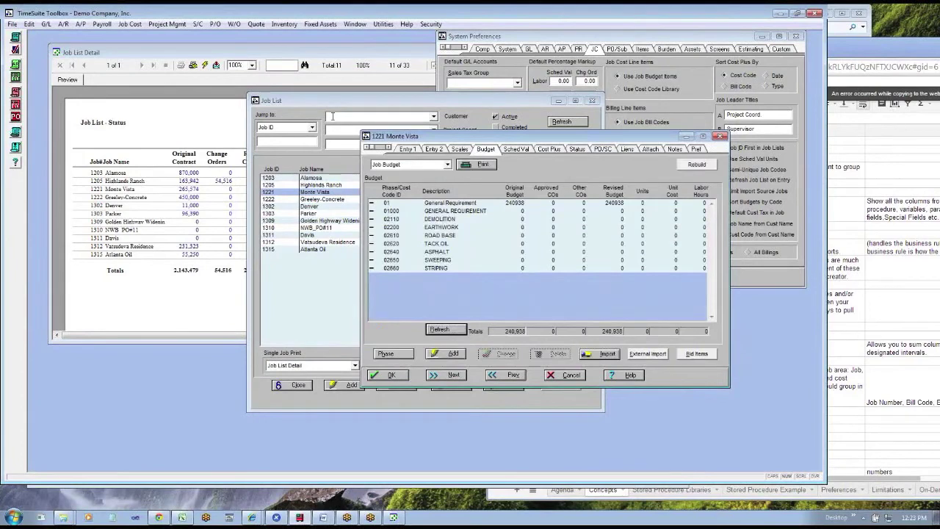
Step: Run the Revenue by Billing Code job report for 04/01/13 to 06/30/13
left_click(129, 24)
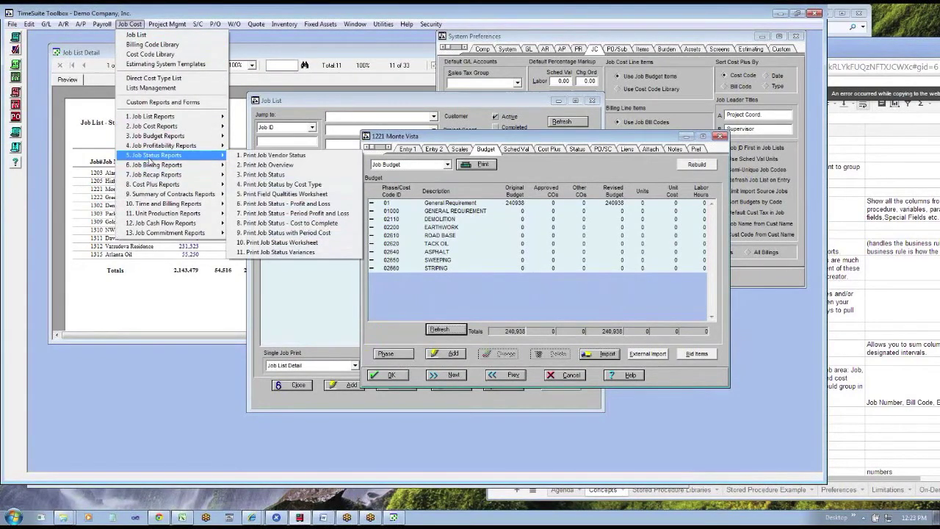
mouse_move(150, 166)
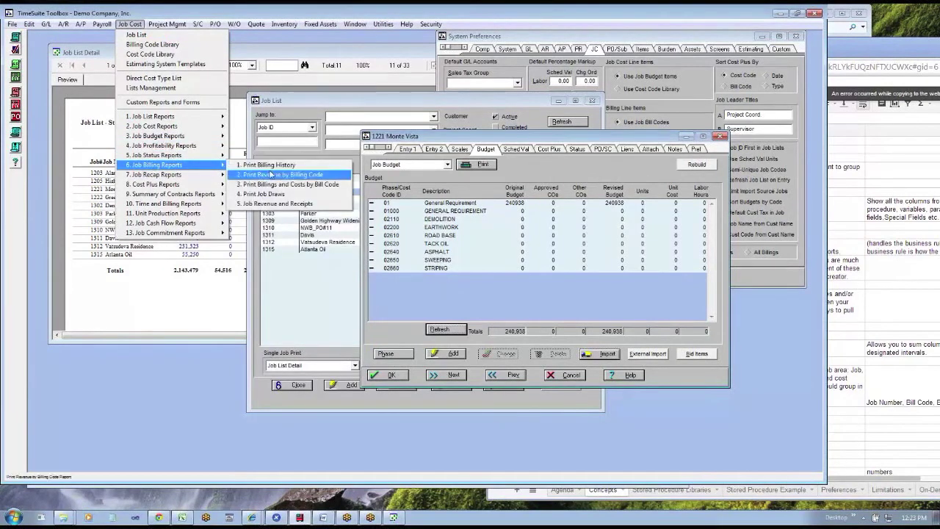
left_click(272, 175)
left_click(461, 289)
left_click(513, 359)
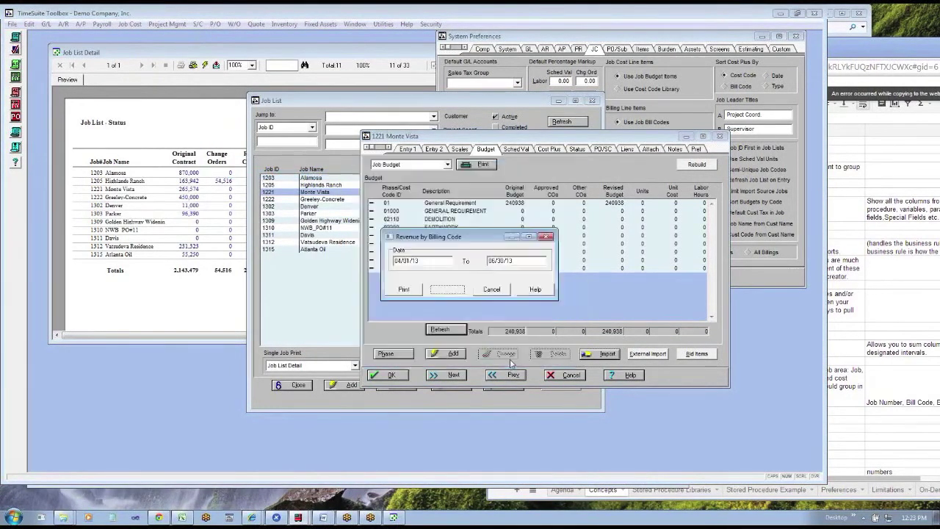
Step: Review the start and end date parameters for refreshing the report, cancel the refresh, and close the report
left_click(169, 37)
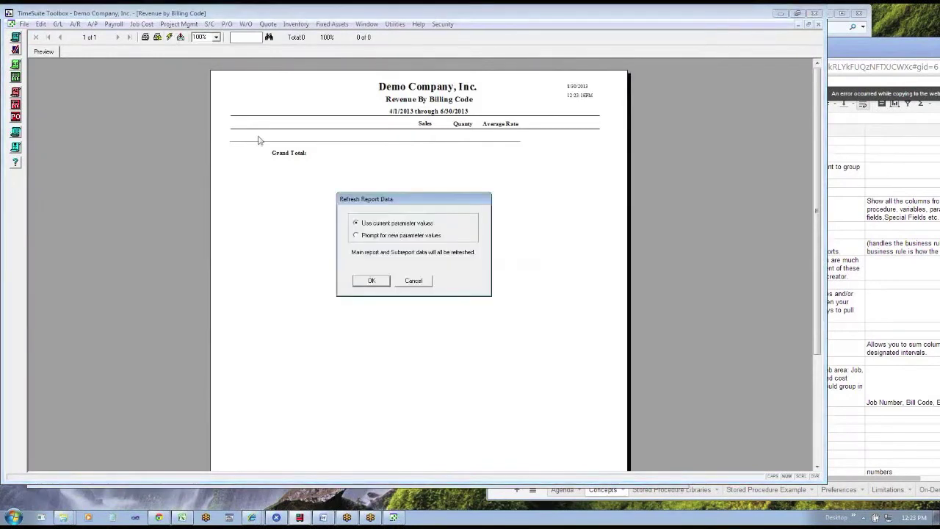
left_click(369, 281)
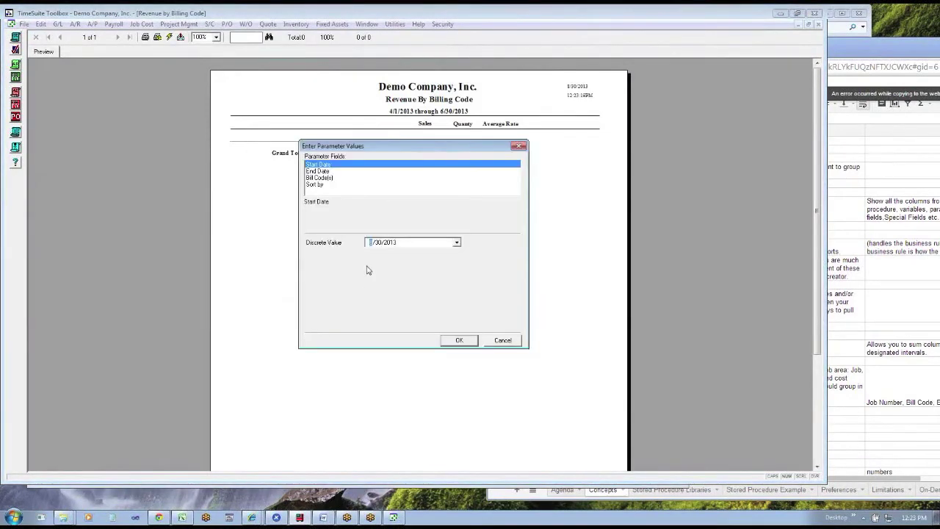
left_click(318, 171)
left_click(328, 165)
left_click(502, 342)
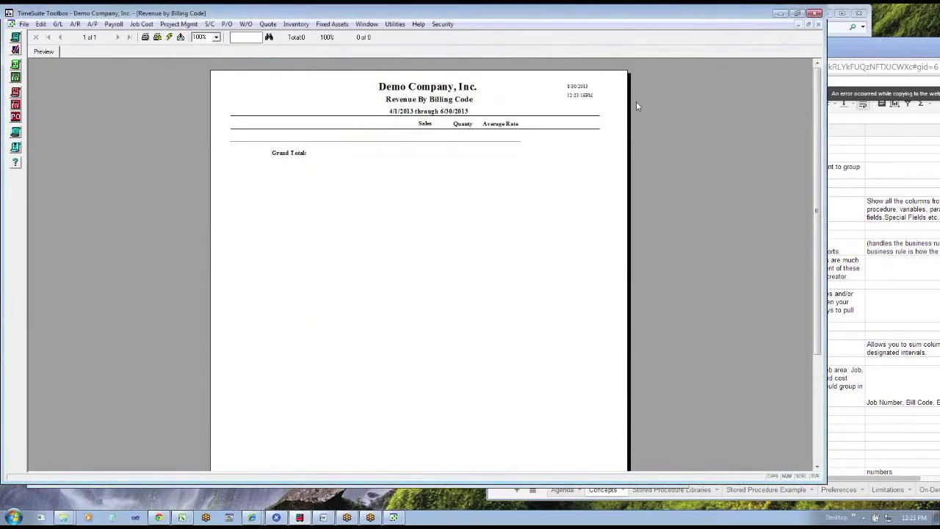
left_click(818, 26)
Step: Run the Billings and Costs by Bill Code report for job 1207 - Golden, 1/1/1999 through 8/30/2013
left_click(130, 24)
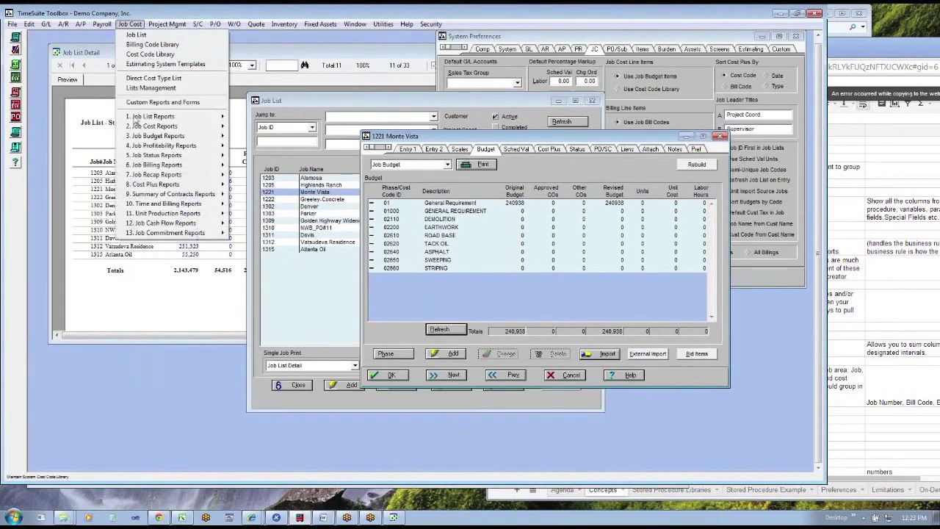
mouse_move(135, 157)
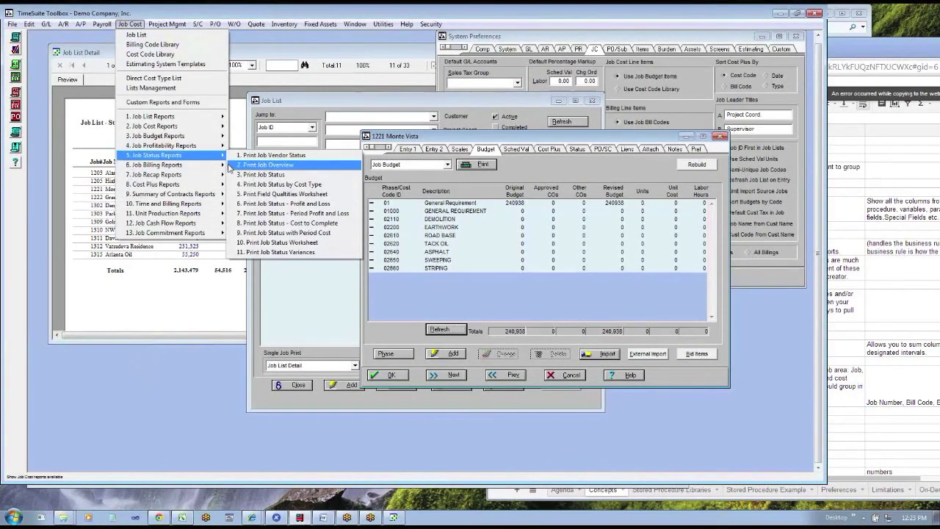
mouse_move(213, 166)
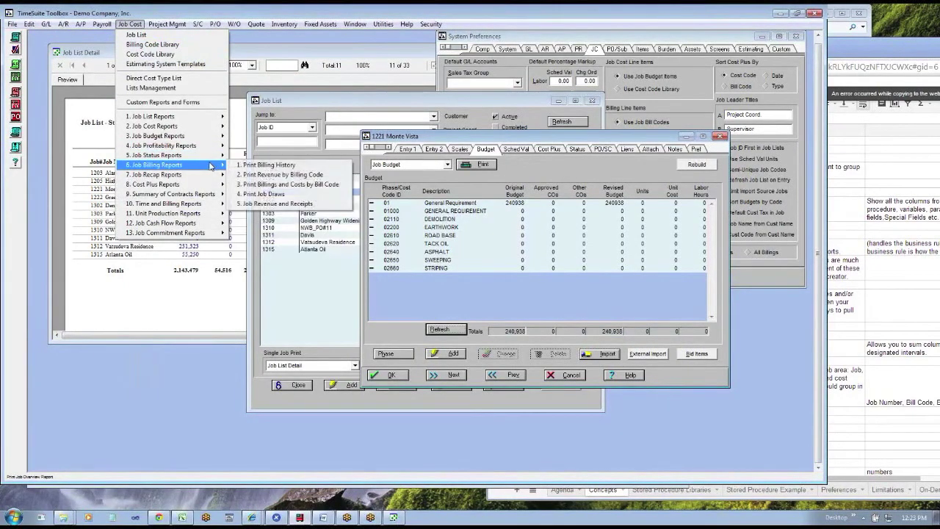
left_click(262, 186)
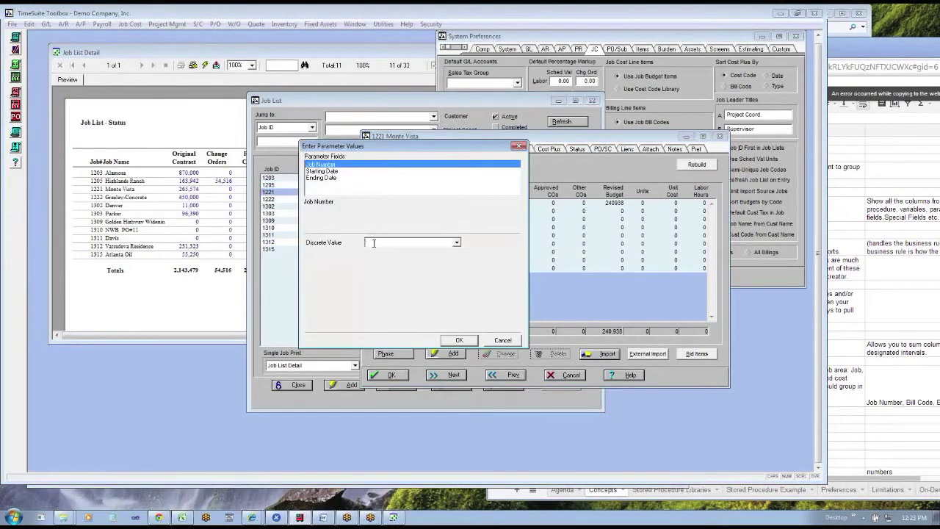
left_click(339, 170)
left_click(339, 177)
left_click(457, 340)
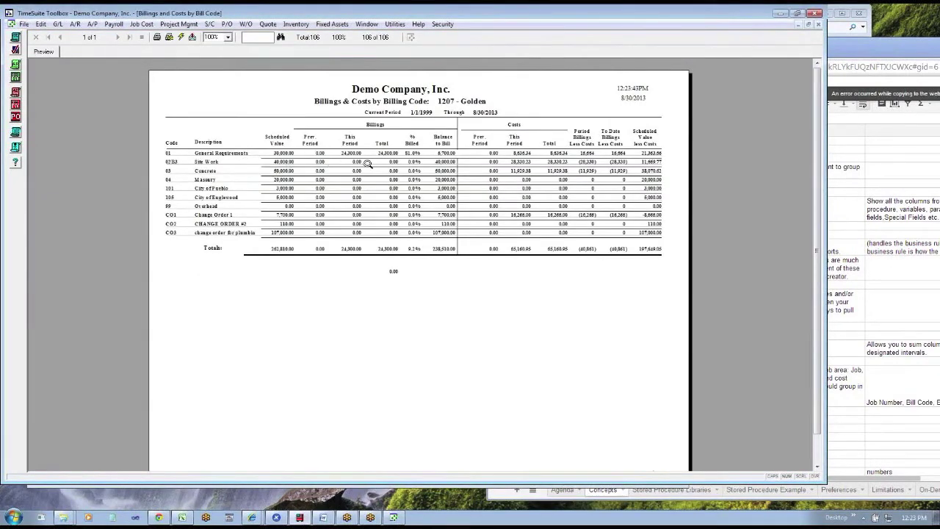
Step: Drill down into the 02B3 Site Work costs, return to the main preview, and restore the report window to a smaller size
double_click(533, 162)
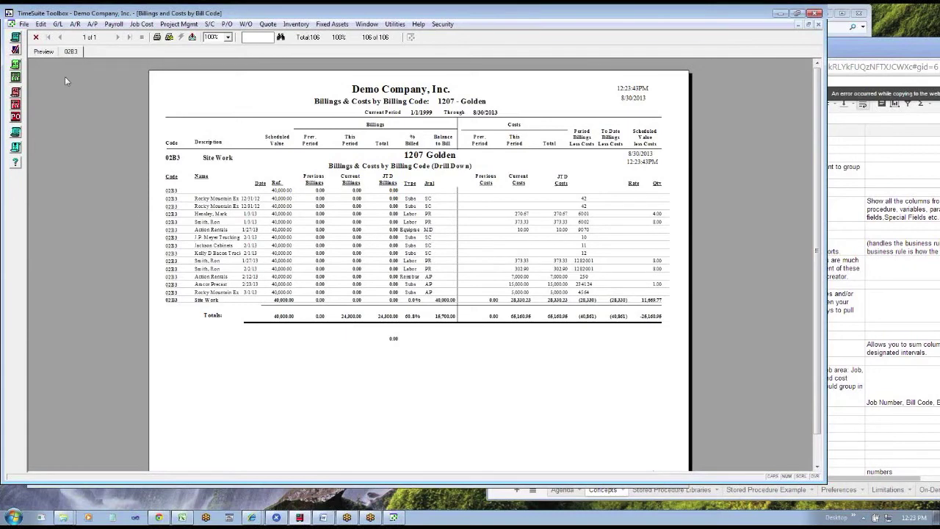
left_click(53, 56)
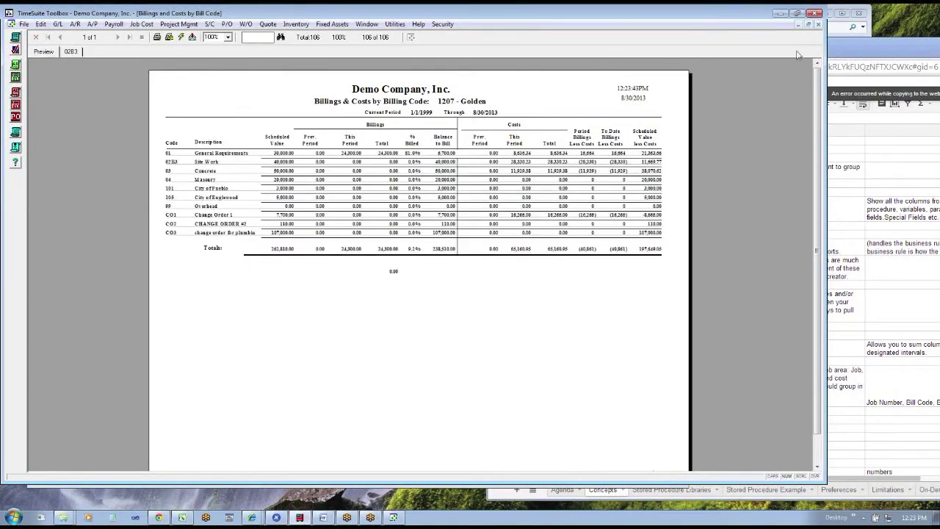
left_click(809, 25)
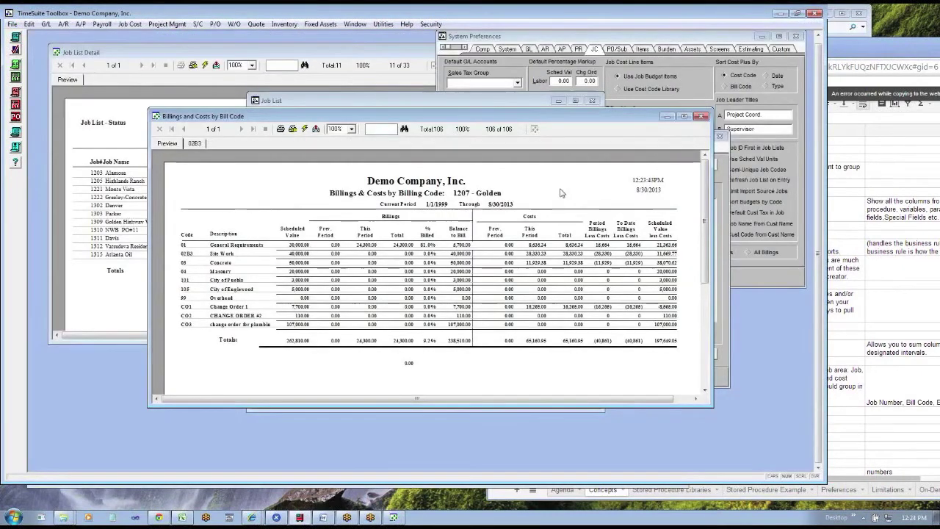
Step: Glance at the Crystal Reports Webinar spreadsheet and switch back to Crystal Reports with the Visual Linking Expert open
left_click(497, 494)
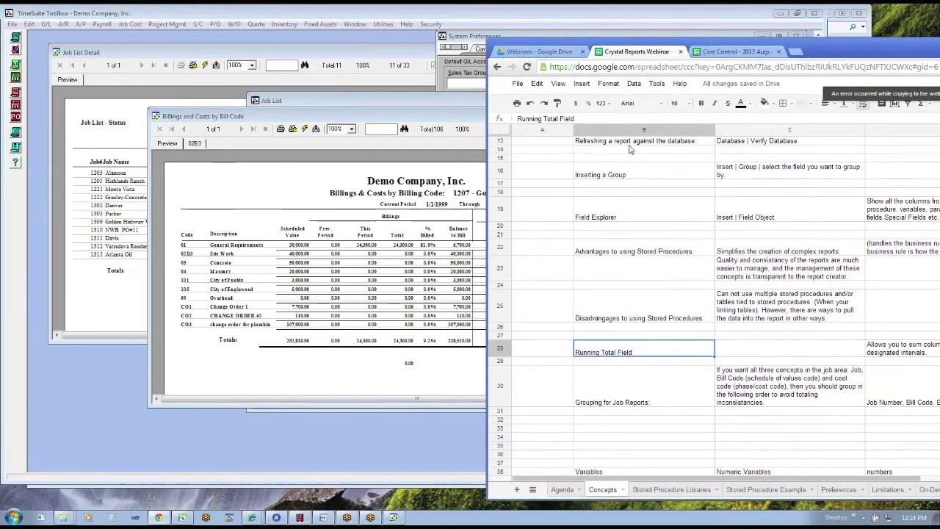
left_click(395, 516)
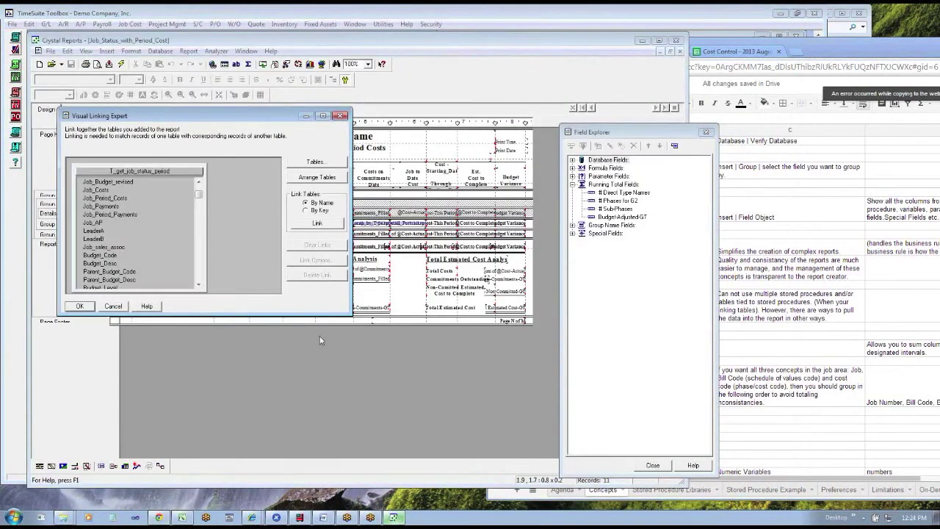
Step: Dismiss the Visual Linking Expert and close the Job_Status_with_Period_Cost report
left_click(340, 115)
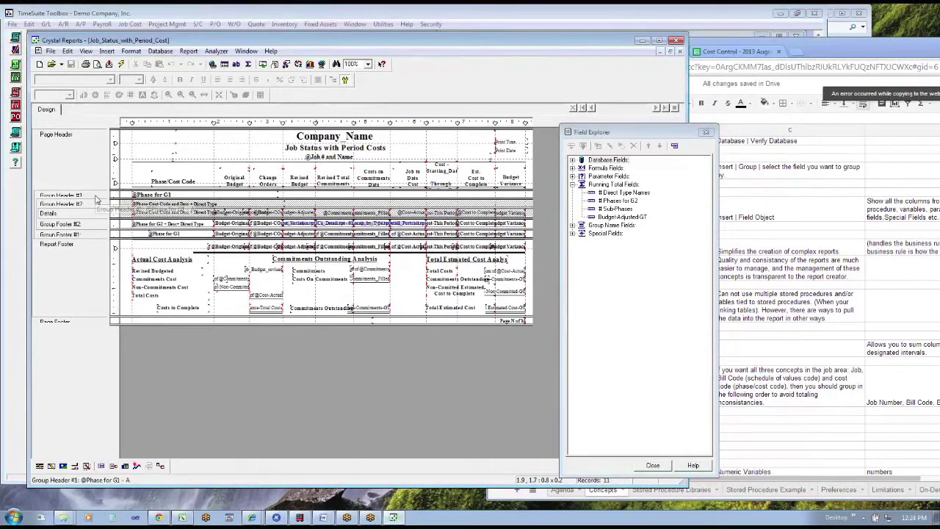
right_click(93, 196)
left_click(92, 199)
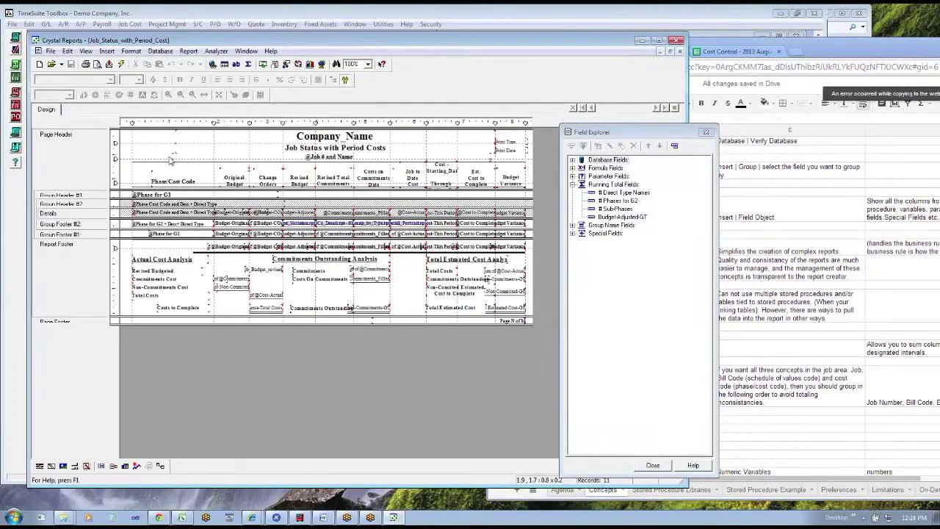
key("alt+f")
key("c")
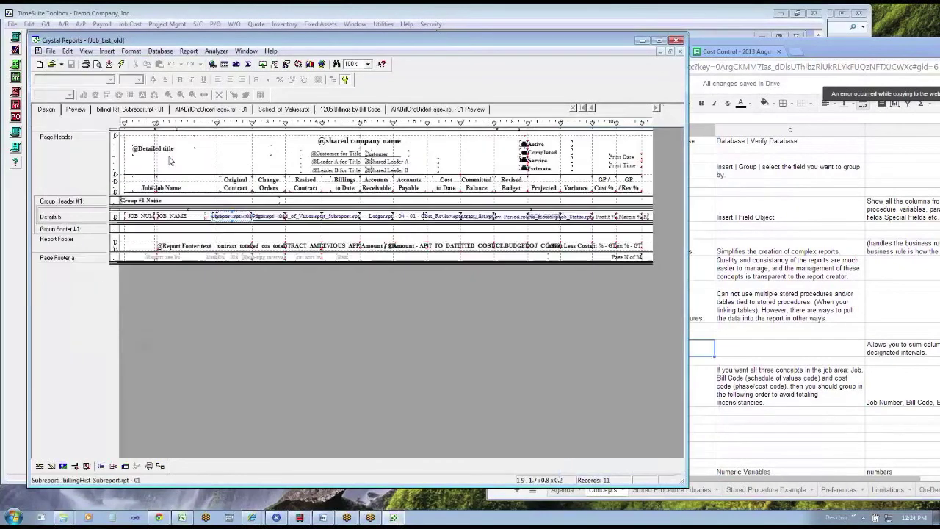
Step: Open the report Job_Status_Period_Profit_and_Loss - Copy from the Reports folder
key("alt+f")
type("c")
type("job_")
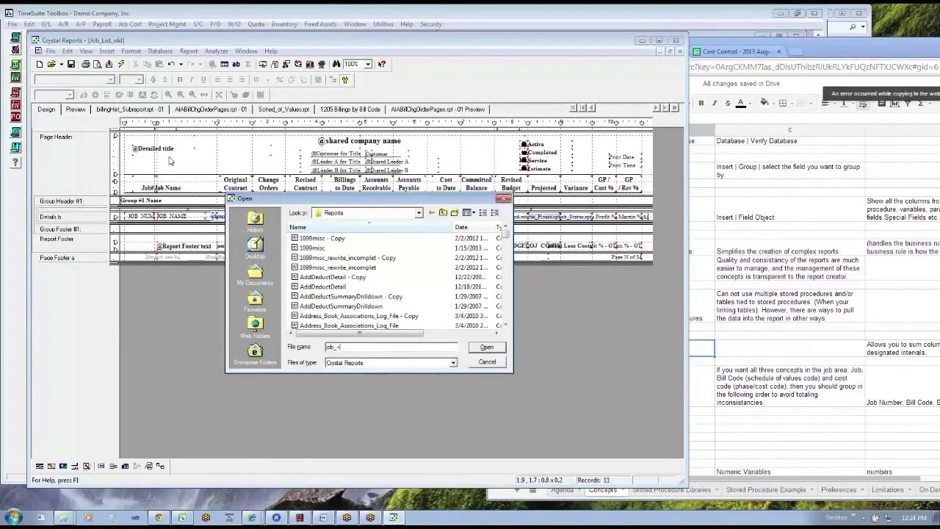
type("status_pe")
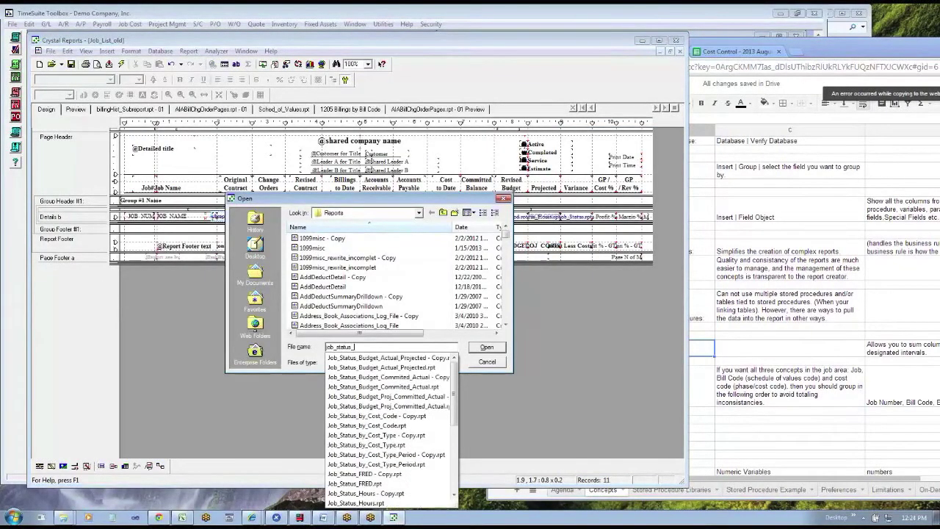
key("Down")
key("Return")
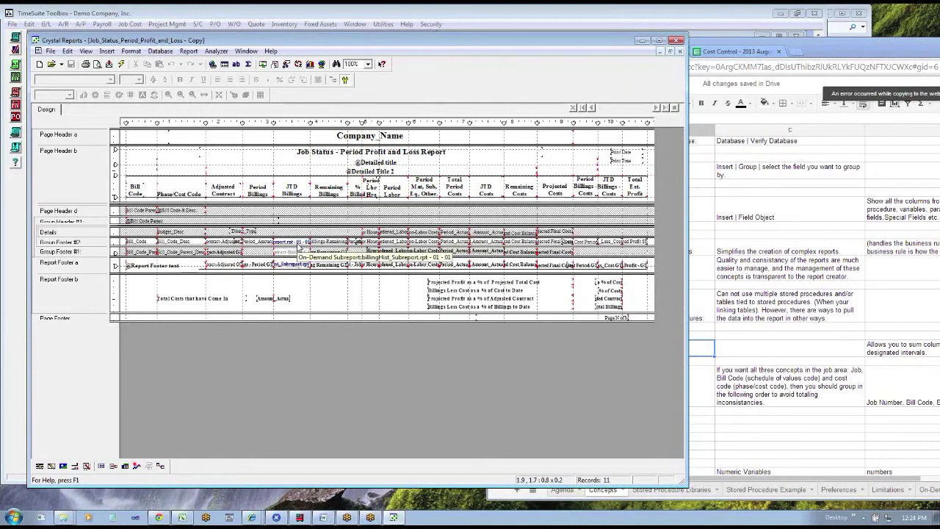
Step: Check what Group Footer #2 is grouped by and which fields supply its period billings and adjusted contract columns
right_click(98, 243)
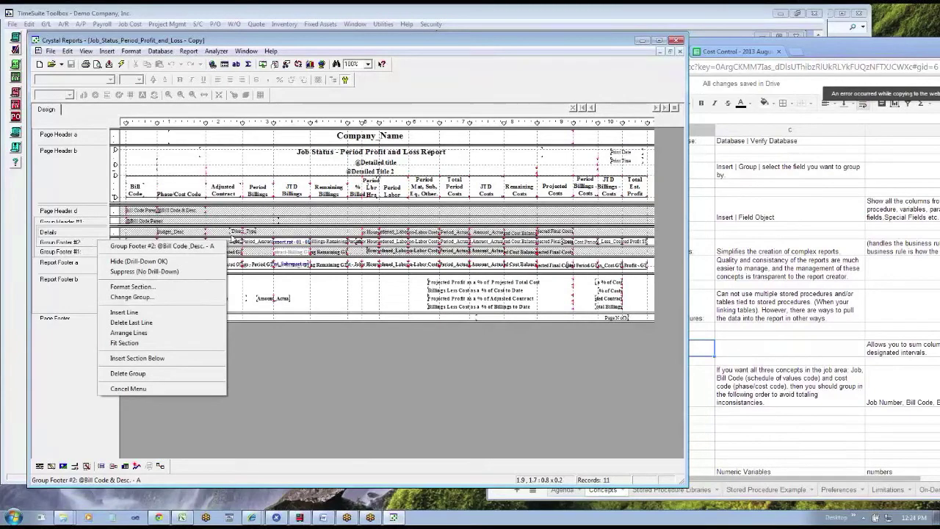
left_click(301, 245)
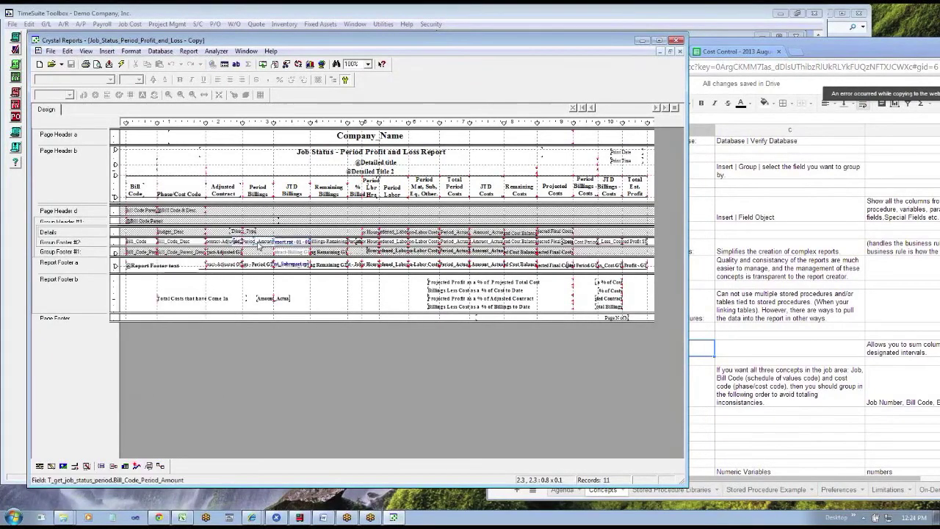
right_click(258, 245)
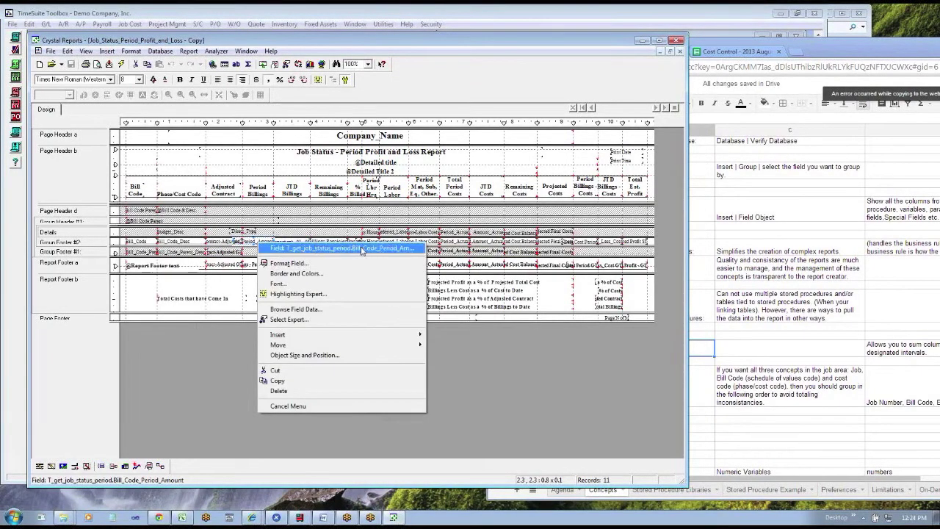
left_click(290, 216)
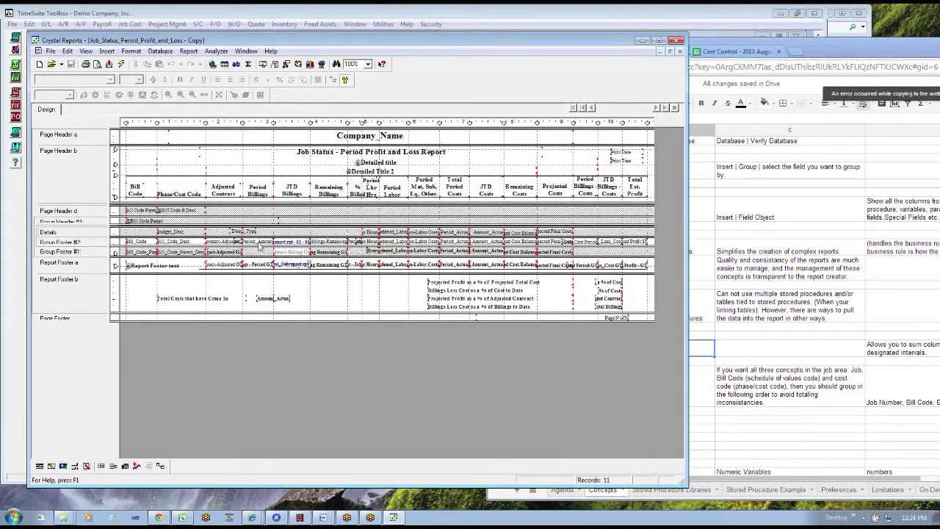
left_click(228, 243)
right_click(227, 241)
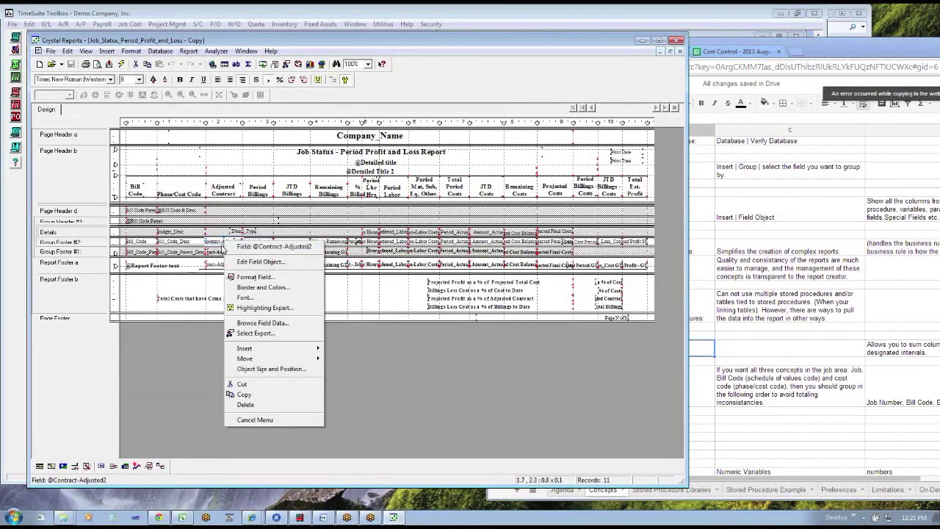
Step: Refresh the report data for job 1207 - Golden, keeping Do Not Override Projected and the period 1/1/1900 through 12/31/2999
left_click(120, 68)
left_click(121, 65)
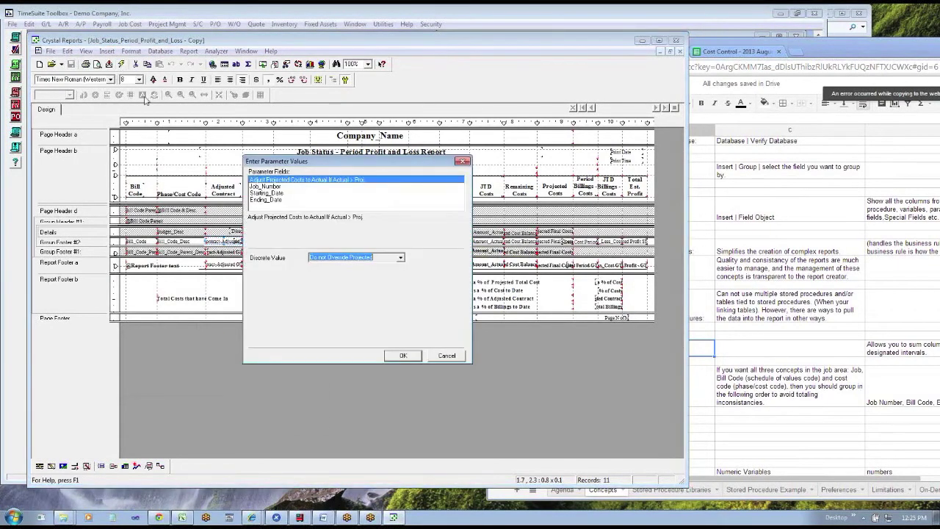
left_click(265, 186)
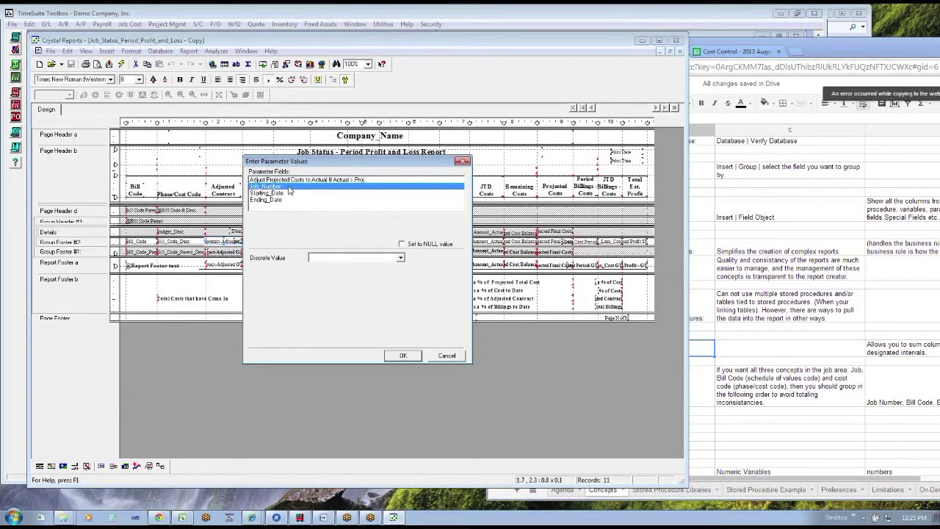
left_click(405, 356)
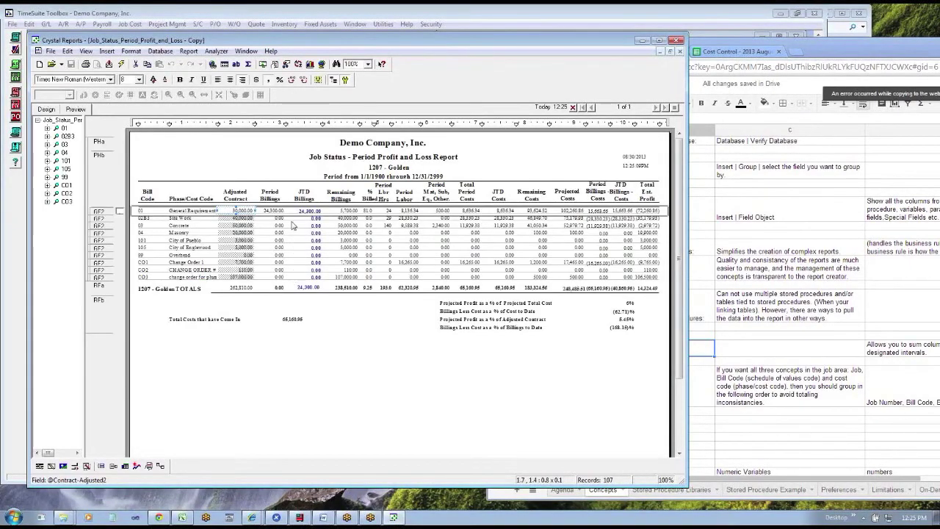
Step: Drill down into the 01 General Requirements billing code, return to the main preview, and go back to the report design
left_click(247, 321)
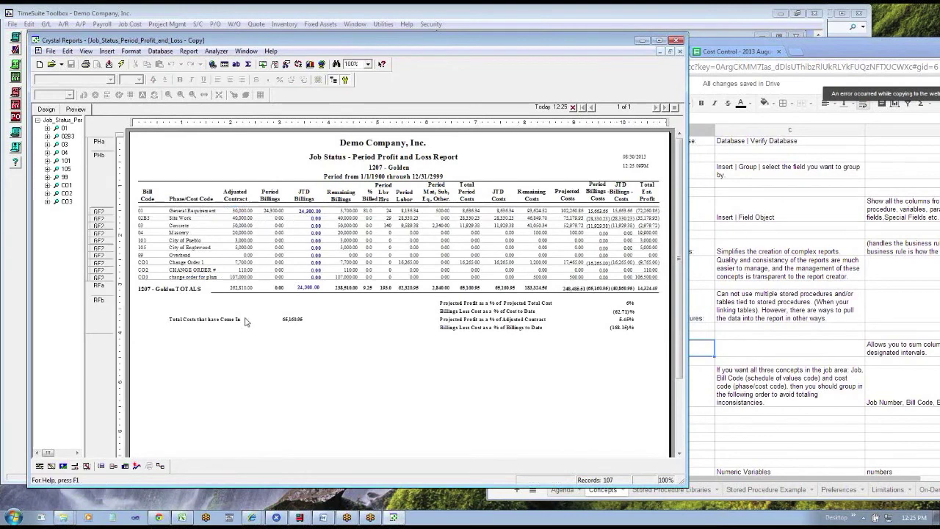
double_click(198, 211)
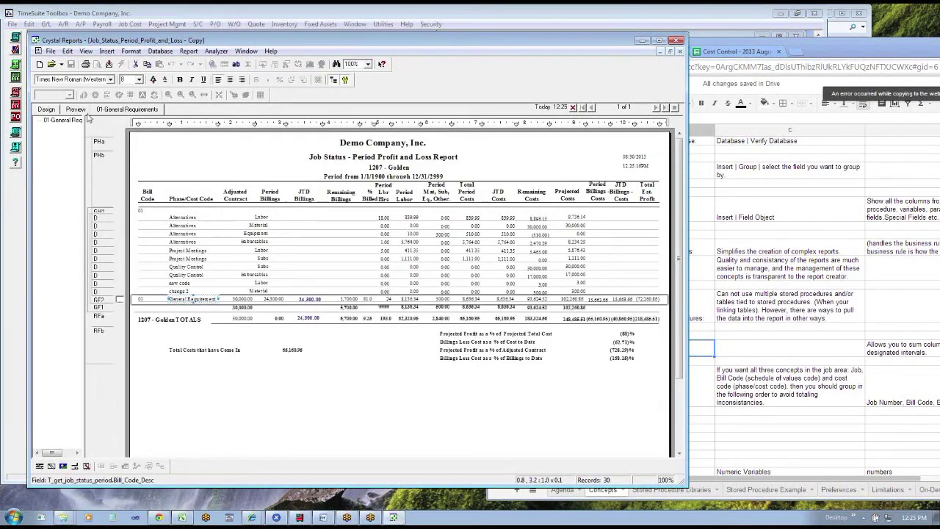
left_click(76, 110)
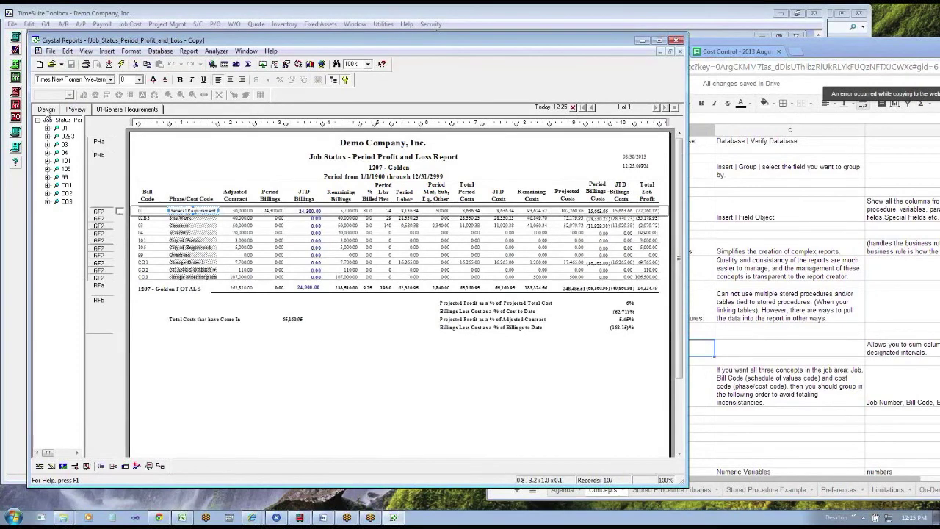
left_click(46, 110)
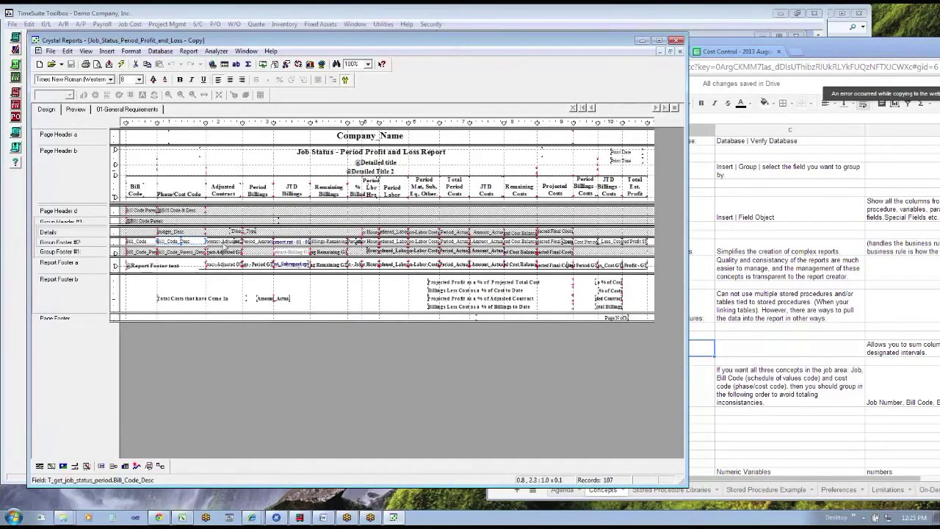
right_click(224, 242)
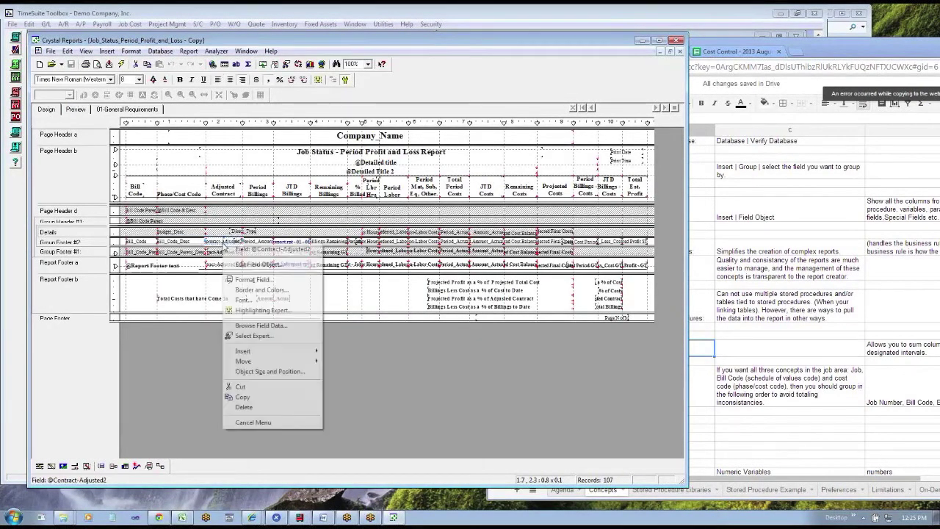
left_click(258, 264)
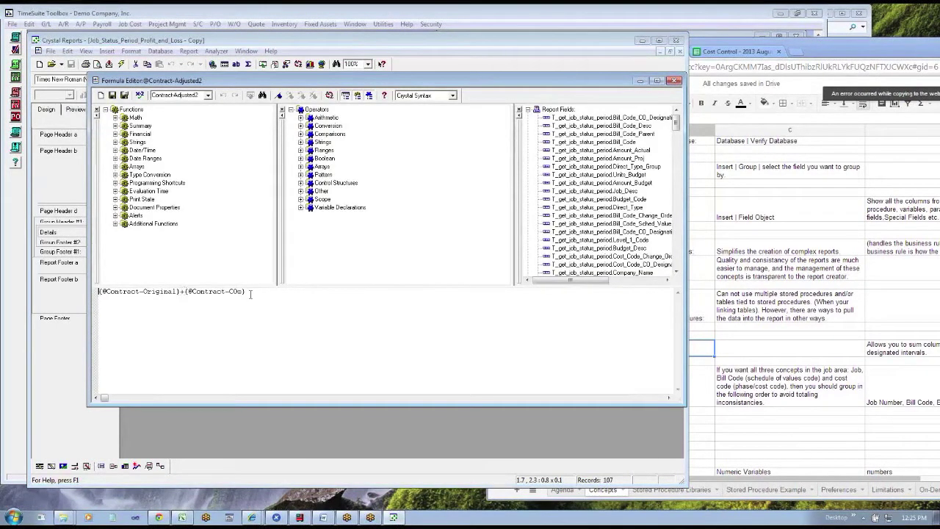
left_click_drag(233, 292, 71, 285)
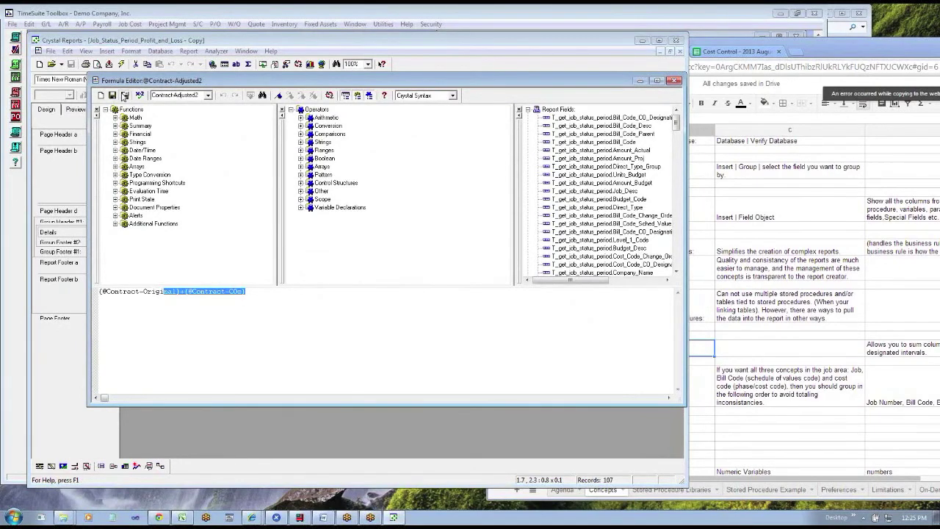
left_click(124, 97)
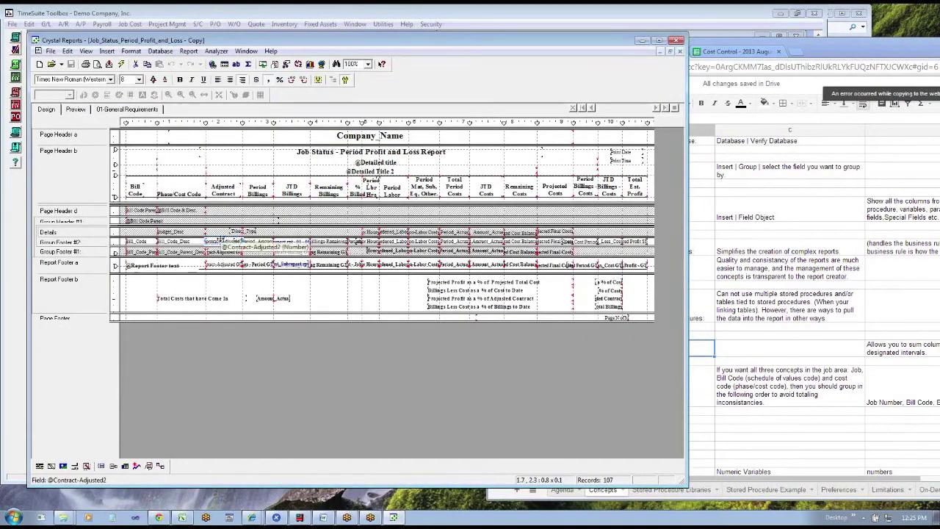
Step: Identify the adjusted contract total in Report Footer a and look through the report's running total fields
right_click(217, 265)
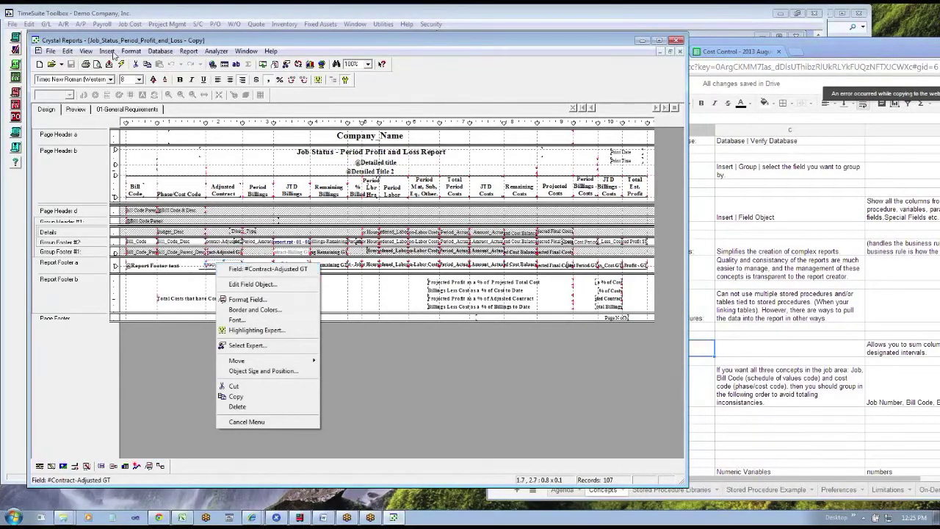
left_click(110, 51)
left_click(126, 62)
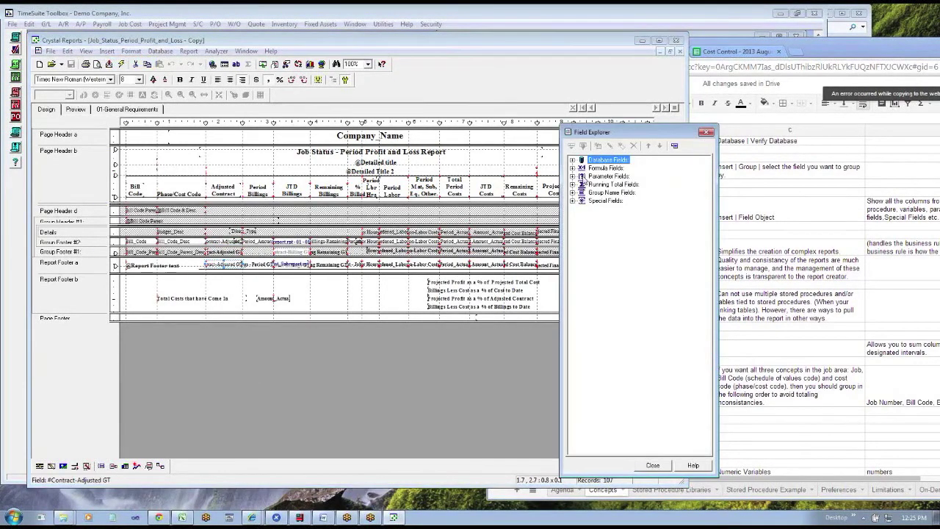
left_click(572, 184)
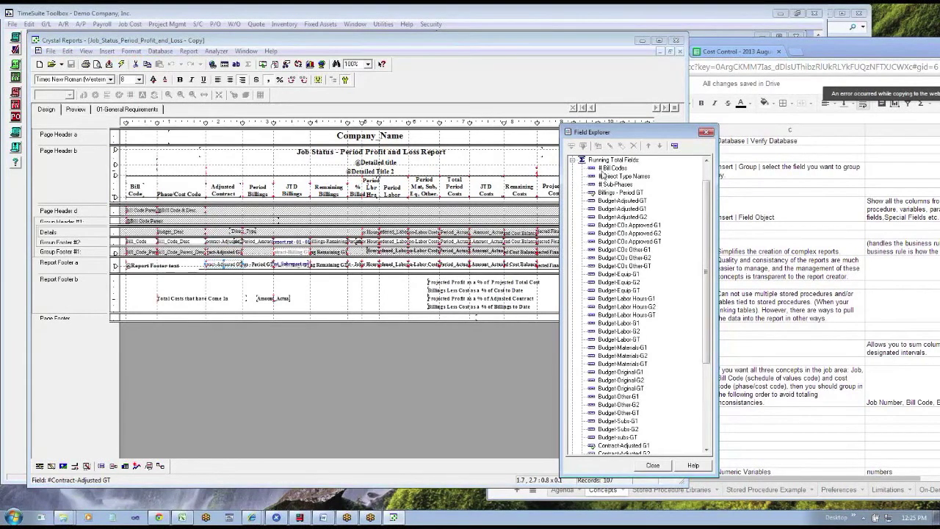
left_click(572, 160)
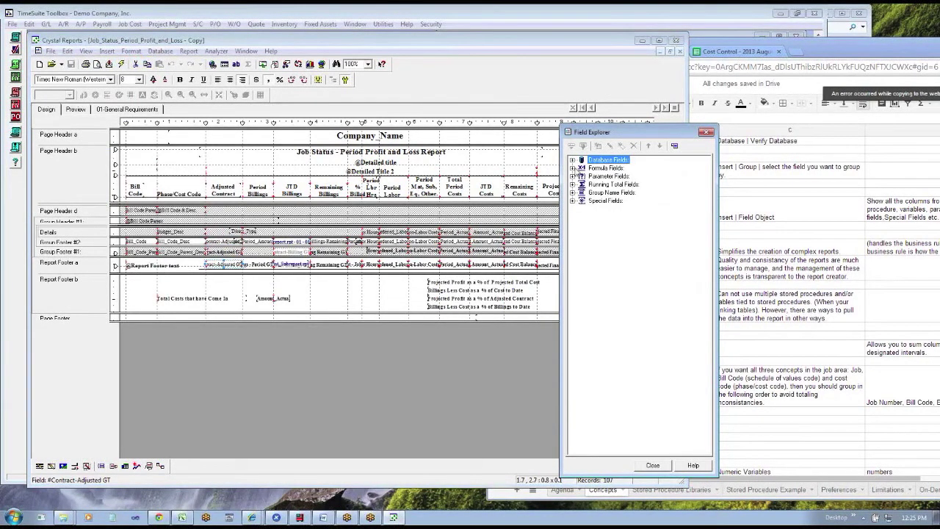
left_click(572, 159)
left_click(572, 159)
Step: Place the Job_Number parameter field in Page Header b and check which field options it offers
right_click(226, 242)
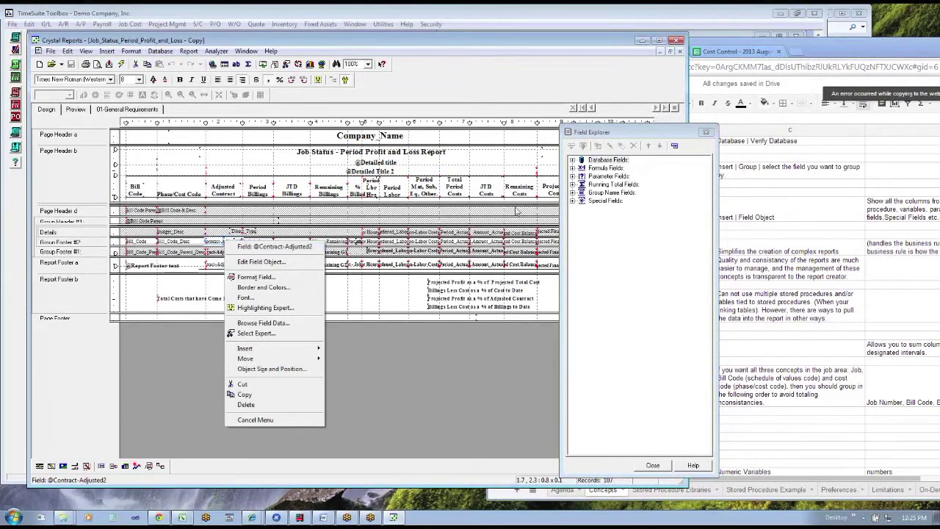
left_click(572, 177)
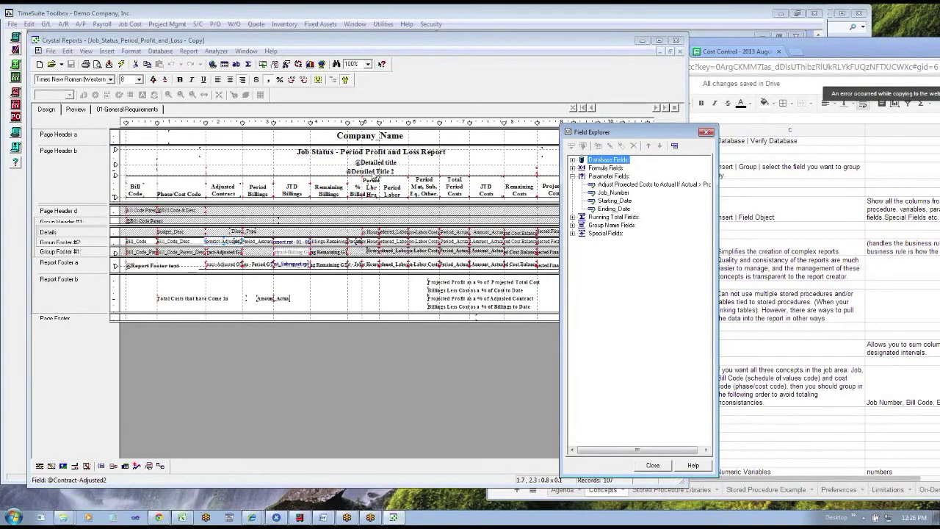
left_click_drag(612, 192, 240, 167)
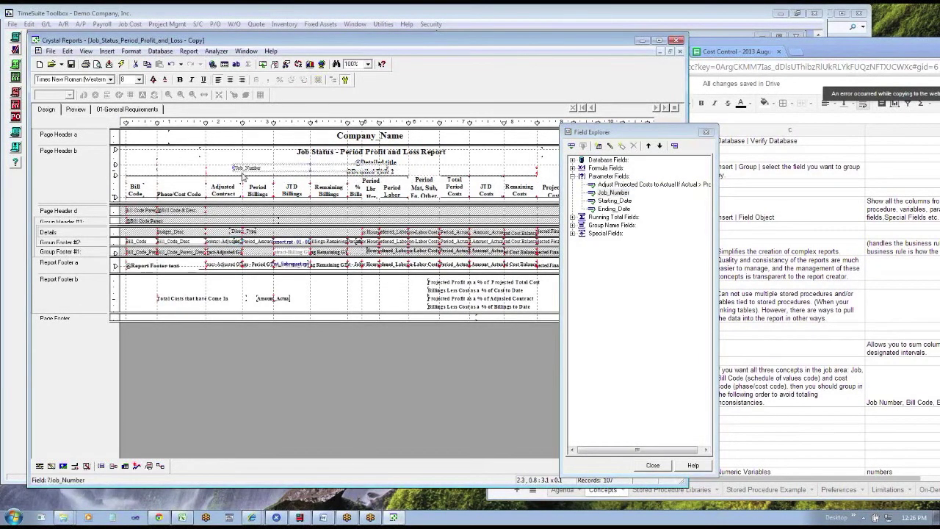
right_click(240, 167)
left_click(232, 174)
right_click(246, 163)
left_click(245, 163)
right_click(250, 166)
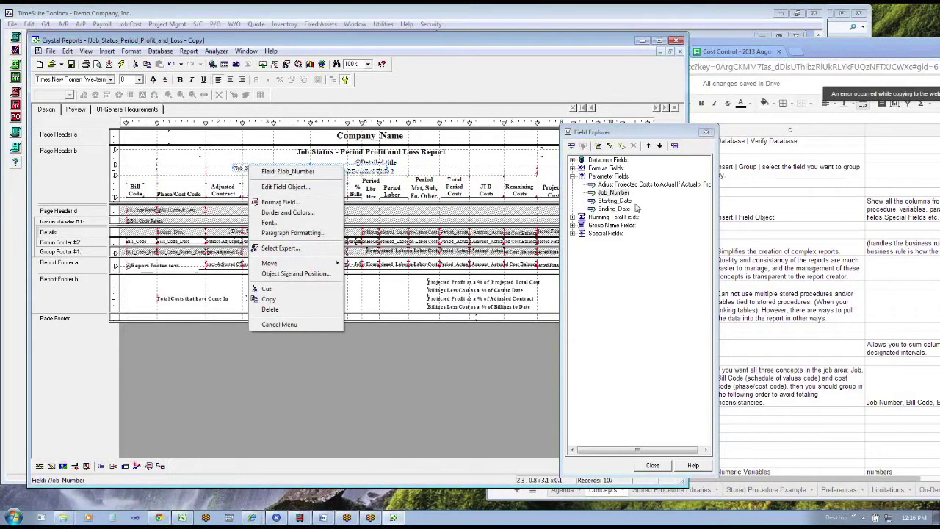
Step: Remove the Job_Number parameter field from Page Header b
left_click(240, 170)
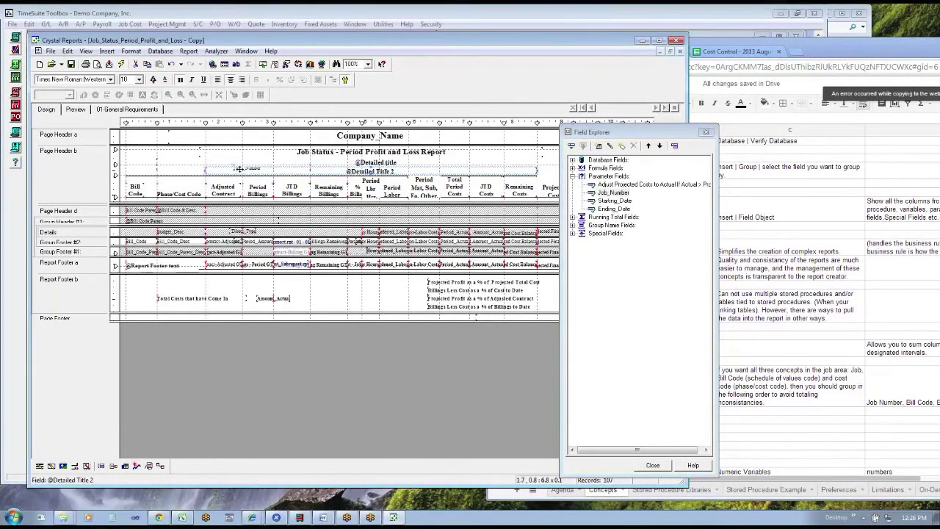
left_click(250, 164)
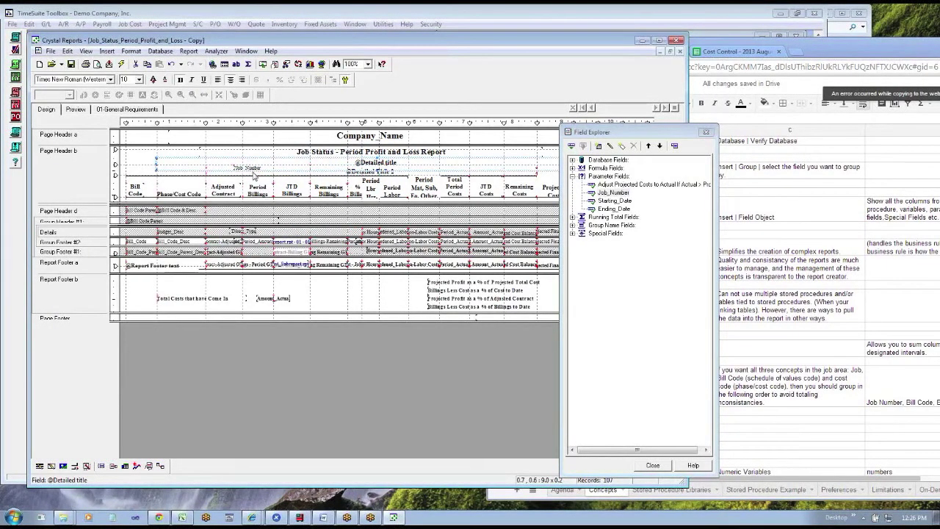
left_click(255, 172)
left_click(254, 171)
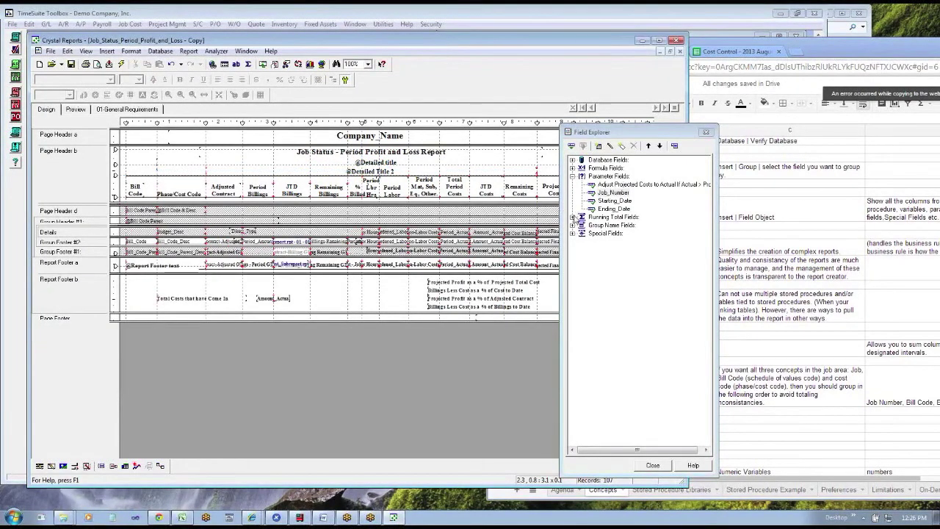
right_click(221, 242)
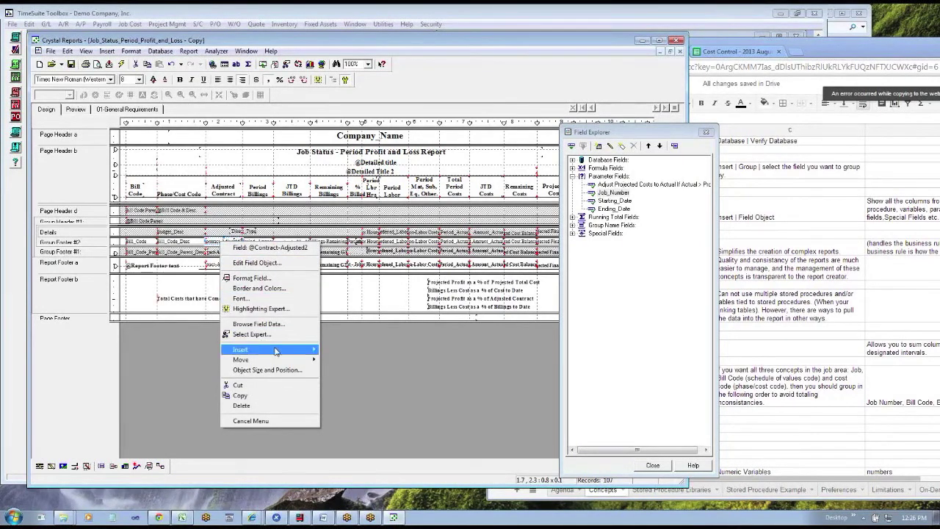
mouse_move(242, 350)
left_click(345, 350)
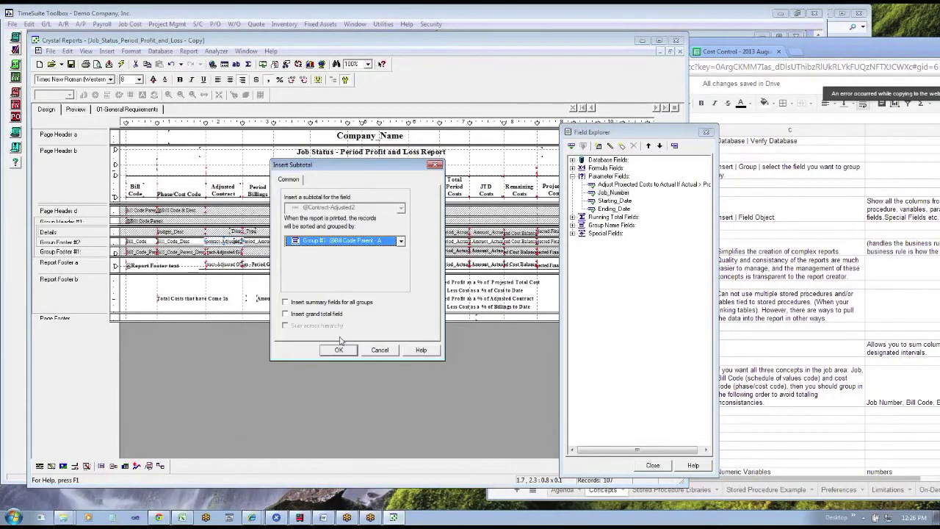
left_click(338, 349)
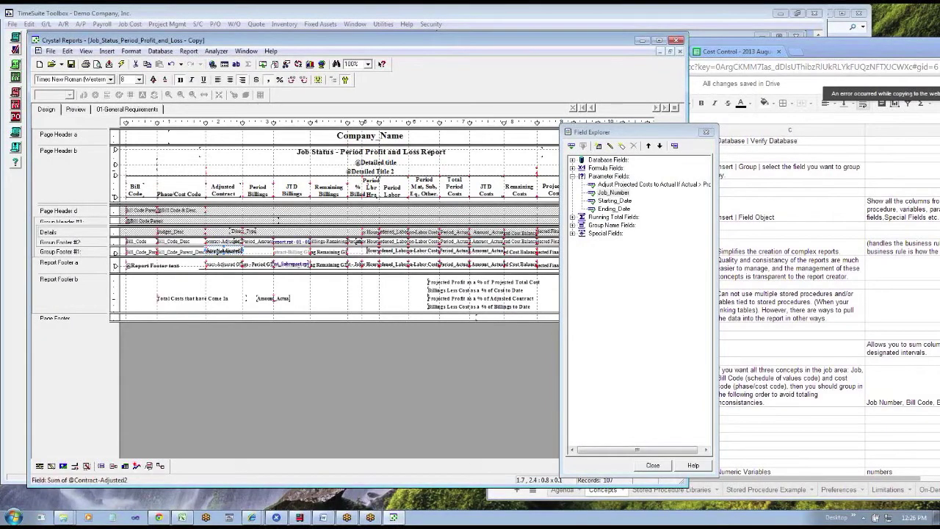
right_click(225, 243)
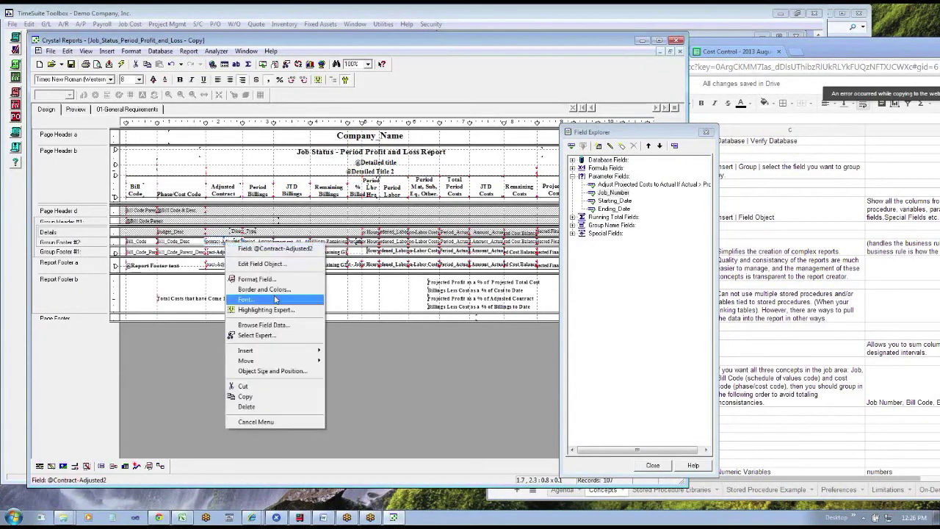
mouse_move(289, 356)
left_click(345, 361)
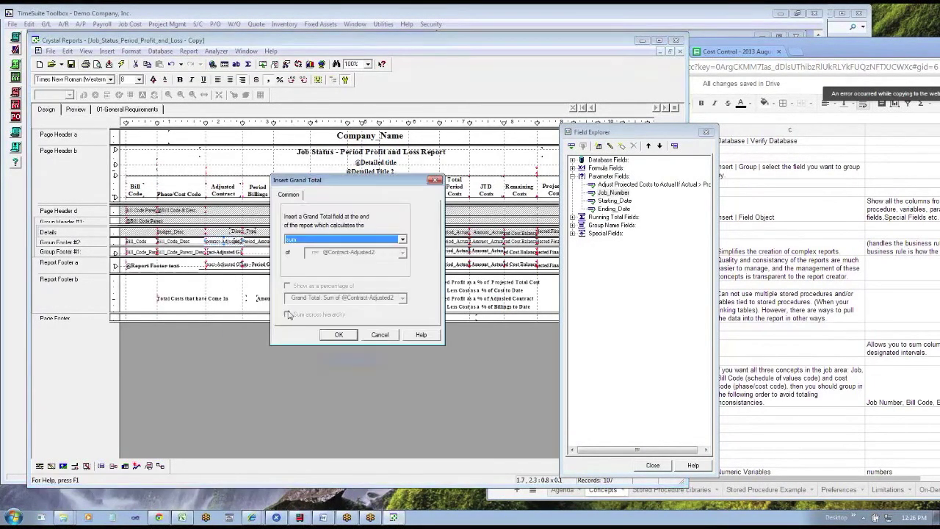
left_click(338, 334)
left_click_drag(215, 262, 184, 268)
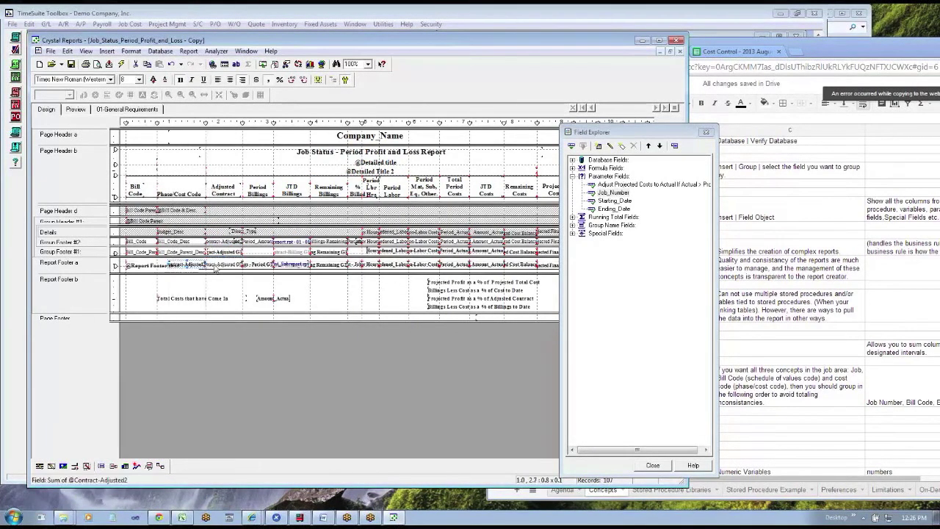
right_click(219, 263)
key("Escape")
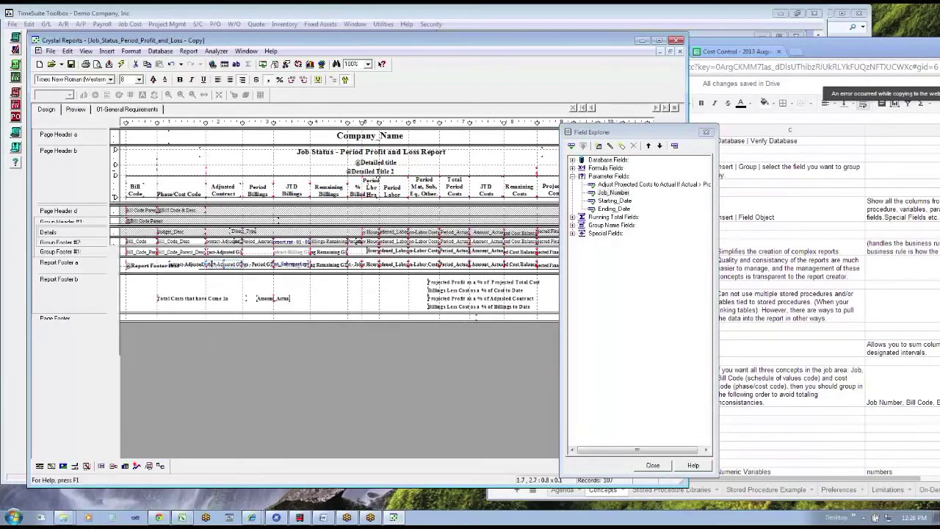
left_click(76, 109)
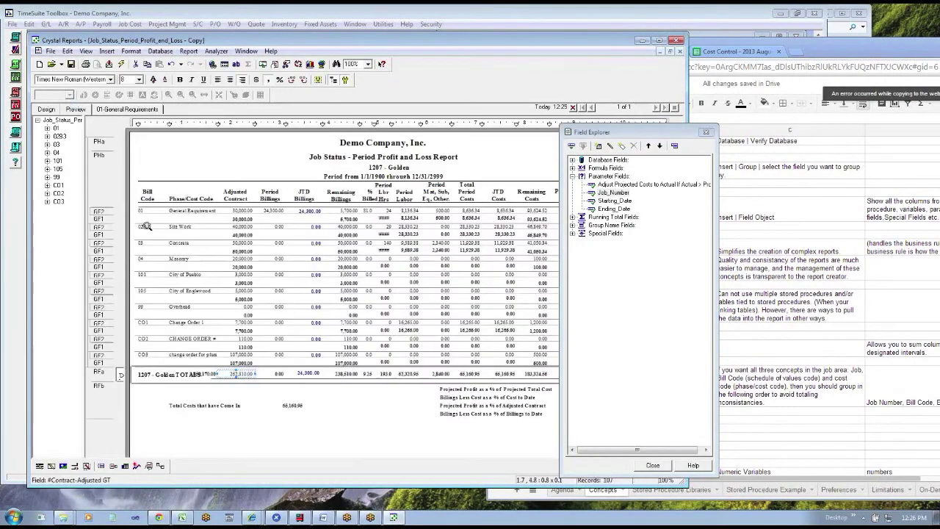
left_click(186, 374)
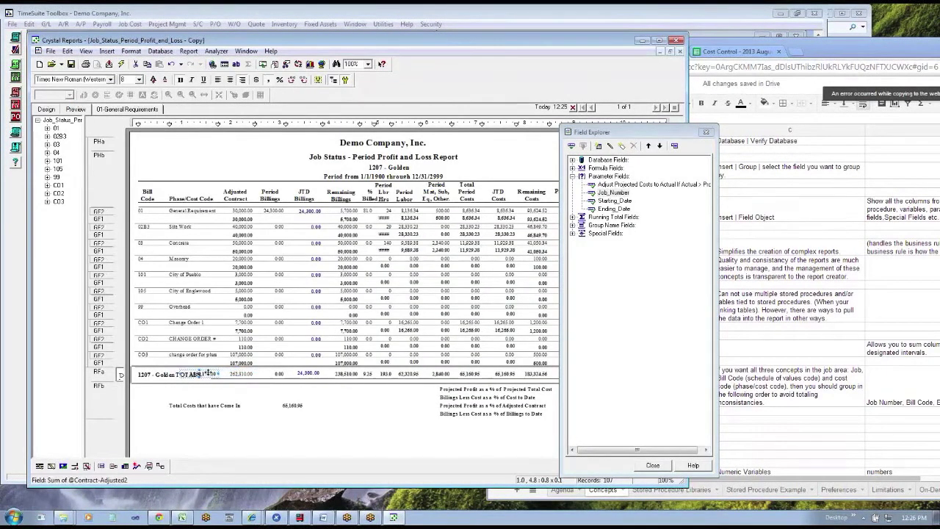
left_click(156, 376)
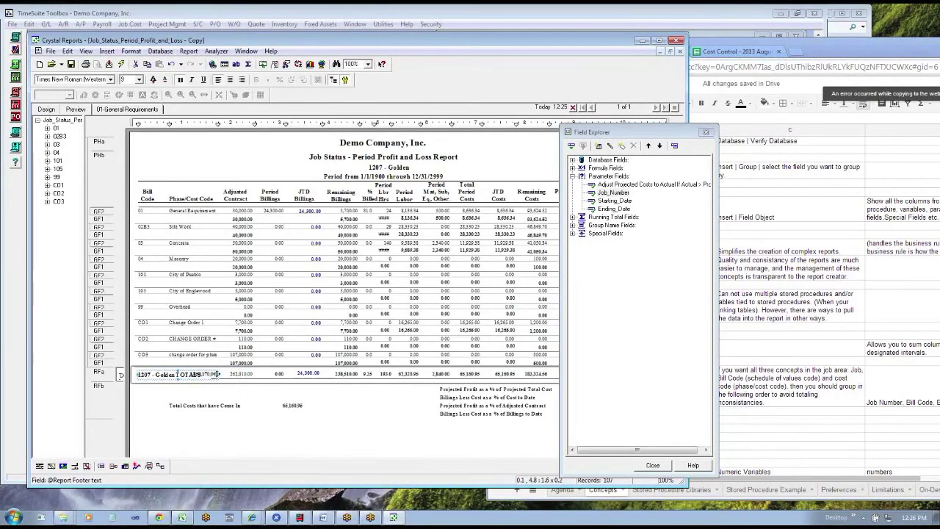
left_click_drag(218, 374, 171, 375)
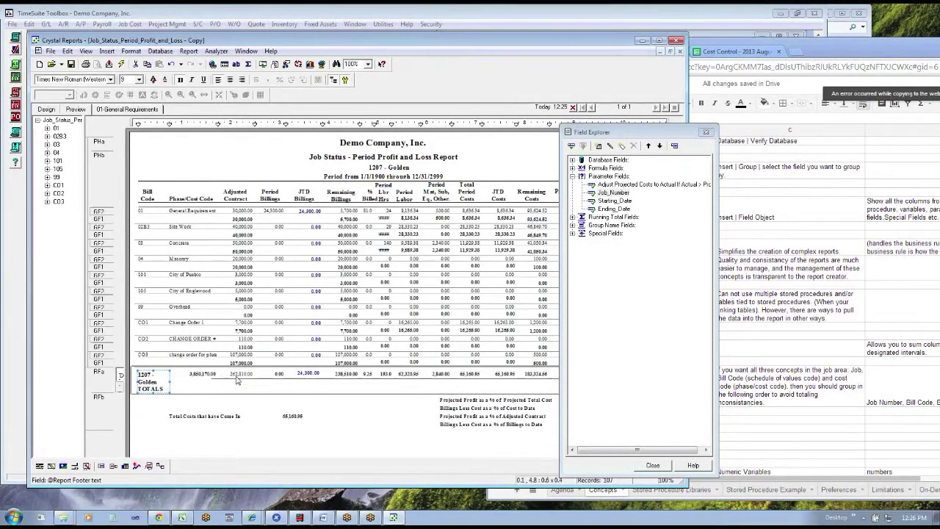
Step: Switch to TimeSuite Toolbox, check the Scheduled Value total in Billings and Costs by Bill Code, minimize it and bring the Job List forward
left_click(298, 517)
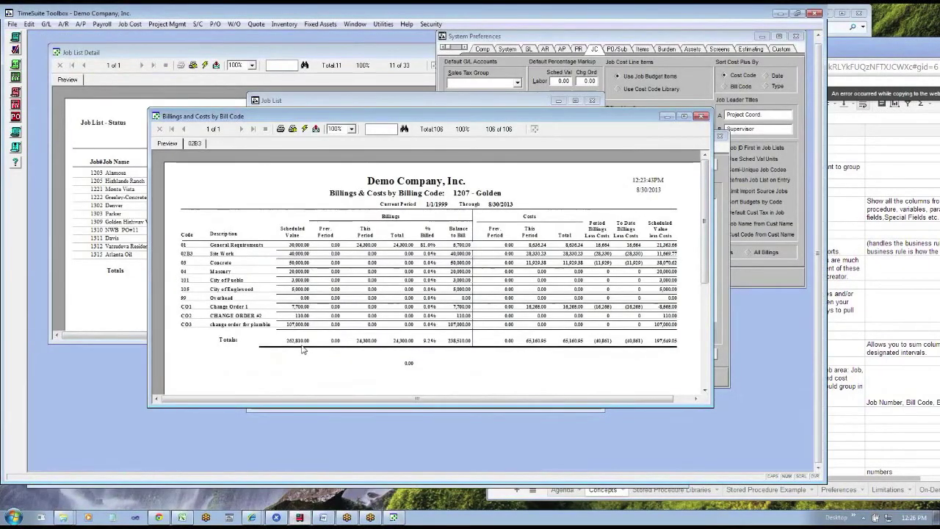
left_click(666, 116)
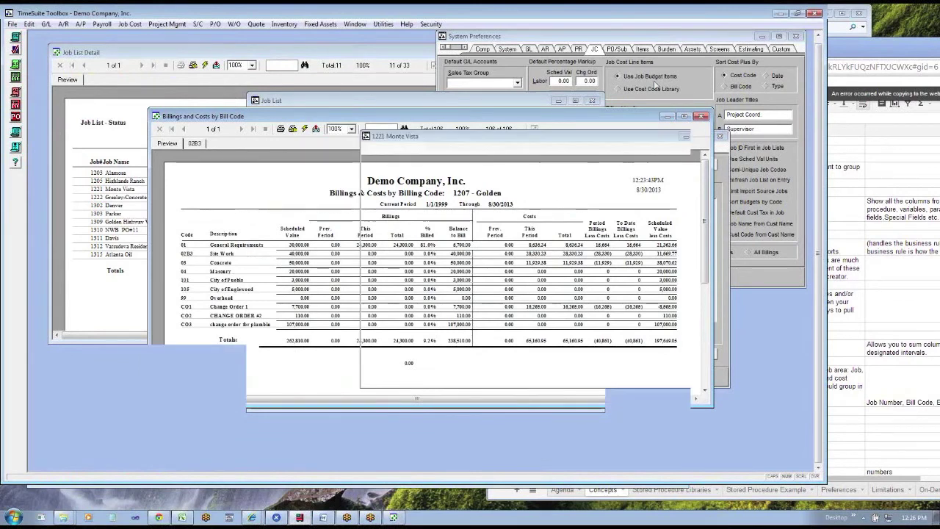
left_click(545, 49)
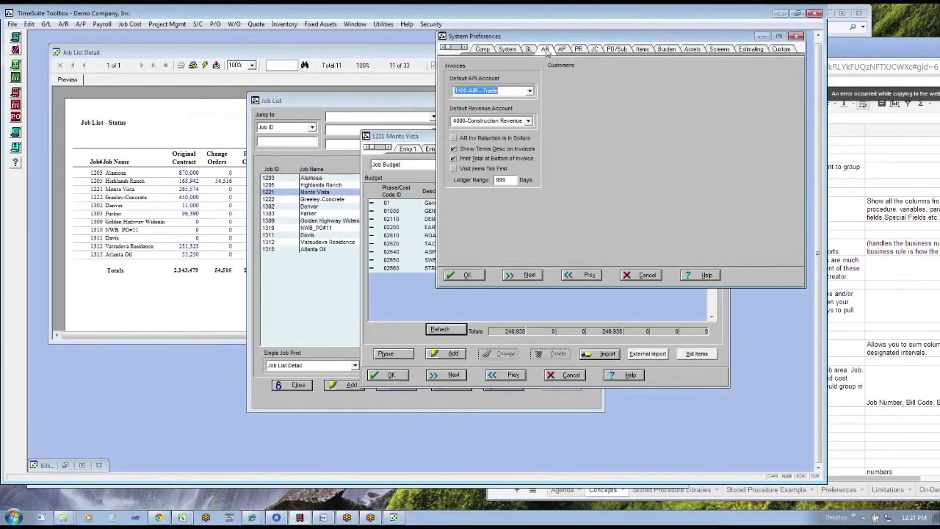
left_click(400, 138)
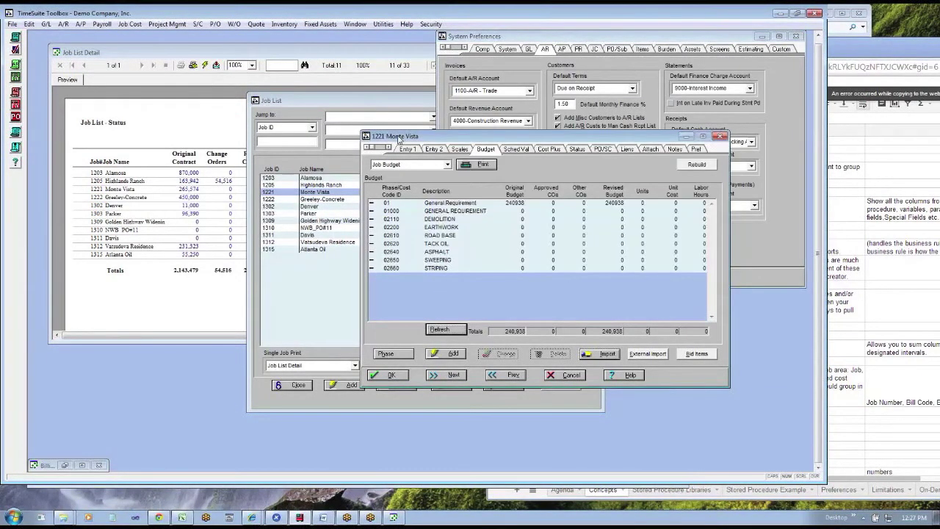
left_click(333, 157)
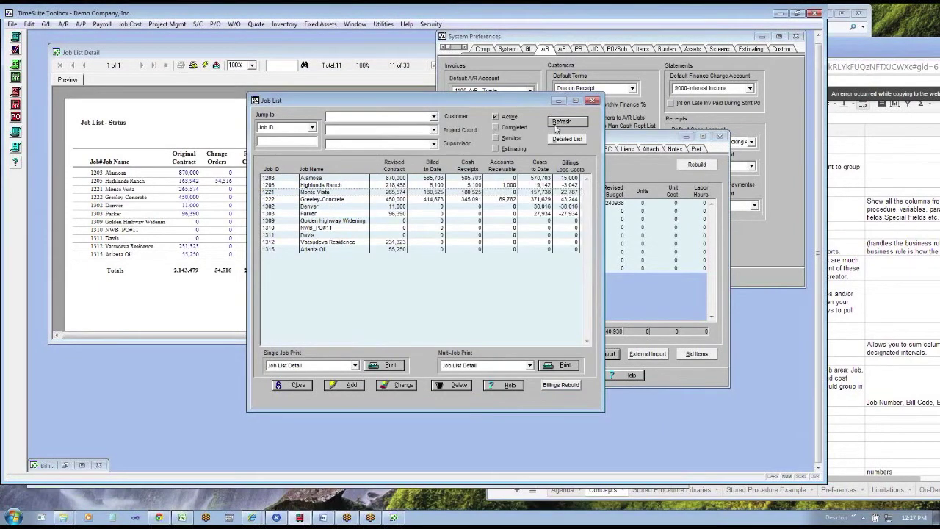
Step: Include completed jobs in the Job List, open job 1207 Golden and review its schedule of values totals
left_click(496, 127)
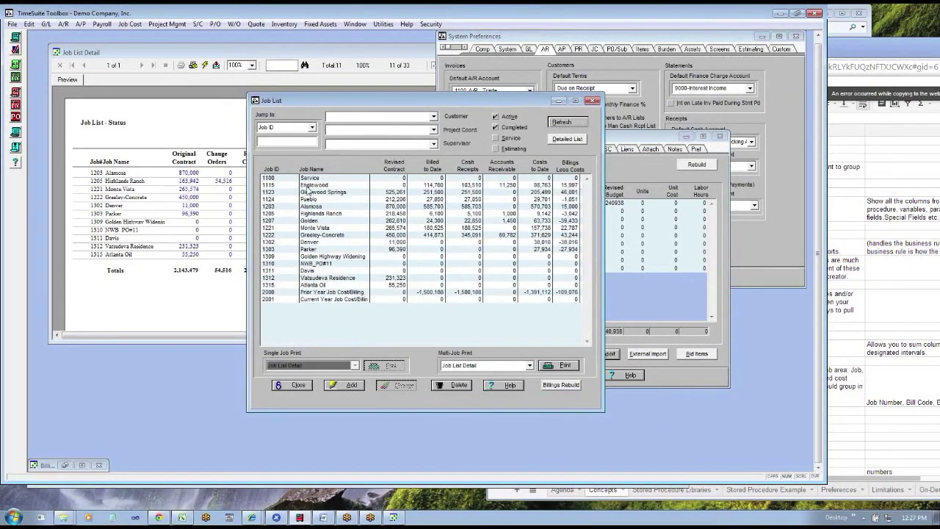
double_click(315, 222)
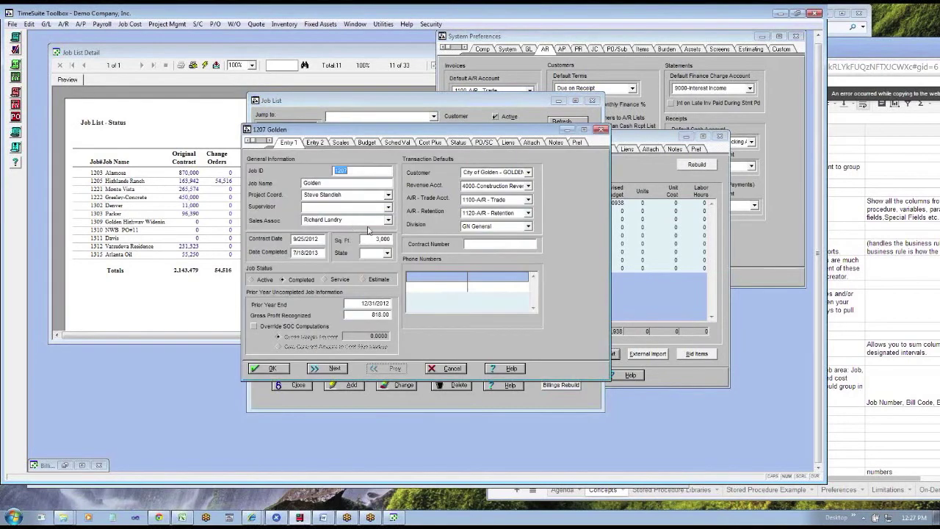
left_click(404, 142)
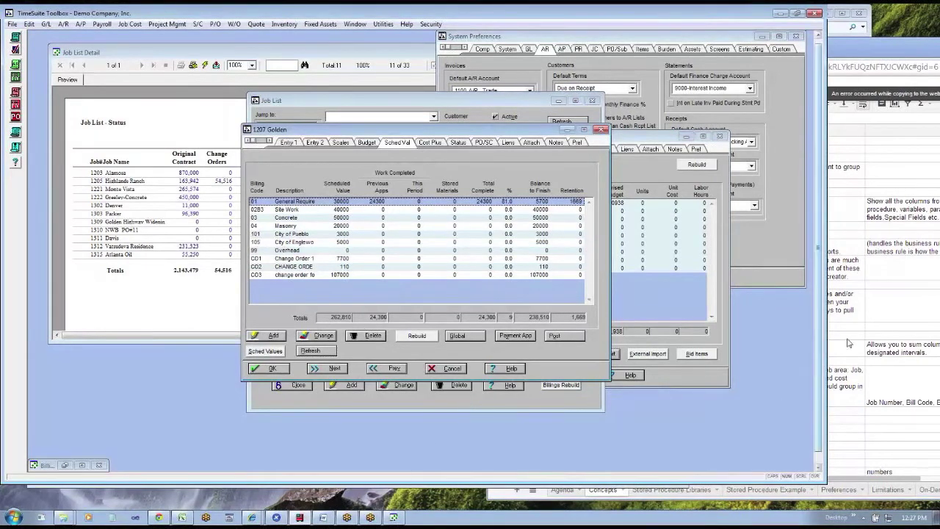
Step: Return to the report's design view in Crystal Reports and try to unsuppress the Details section, accepting the closing of the drill-down tabs
left_click(394, 517)
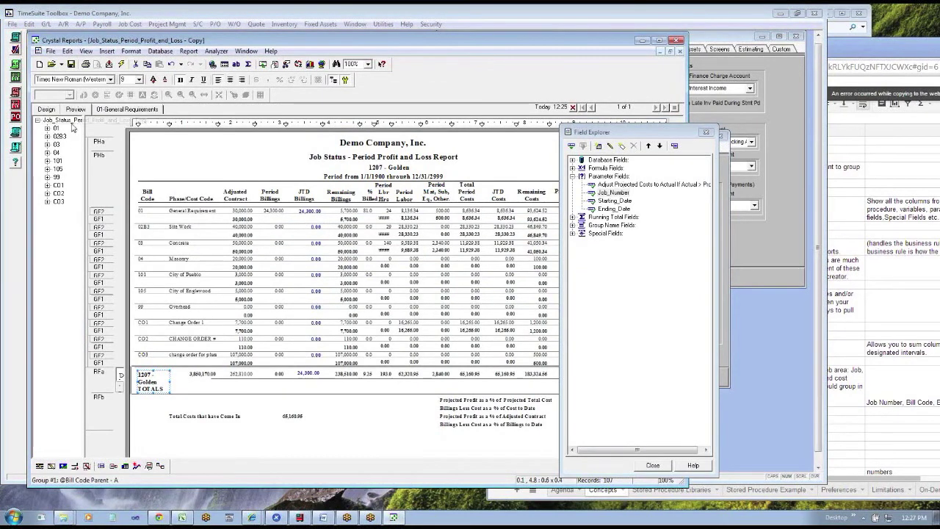
left_click(46, 109)
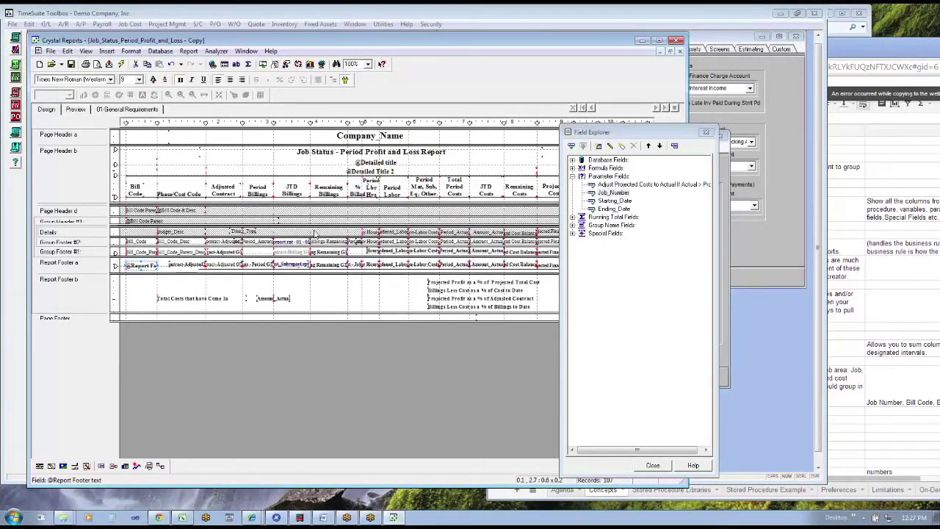
right_click(81, 234)
left_click(95, 253)
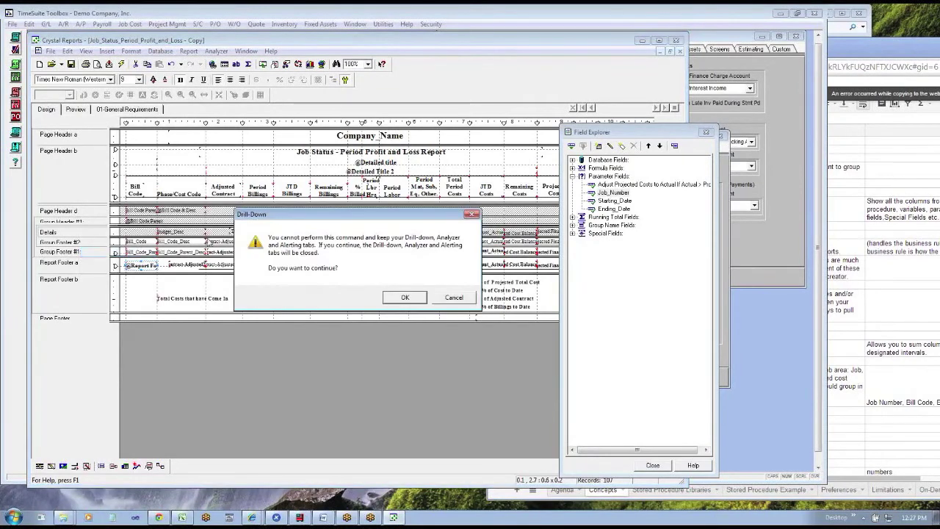
left_click(401, 296)
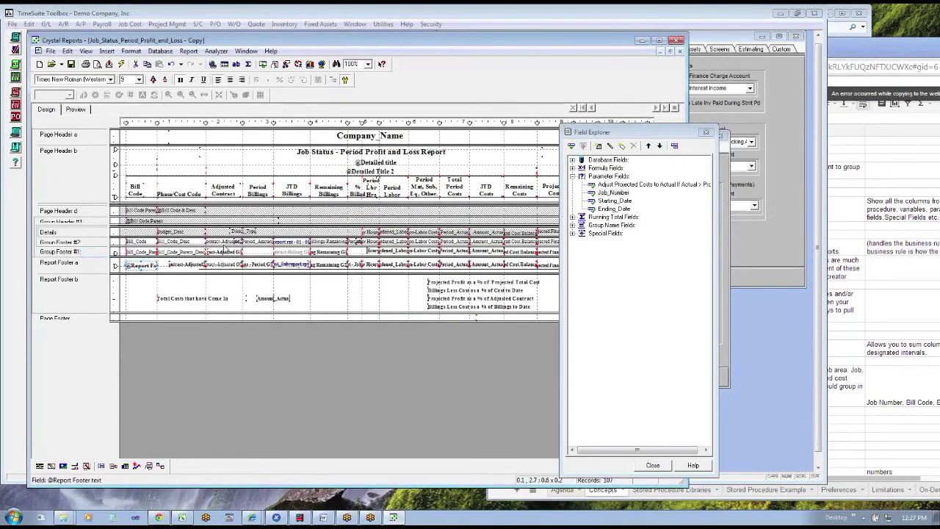
Step: Delete the conditional suppression formula of the Details section and save the section formatting
right_click(83, 233)
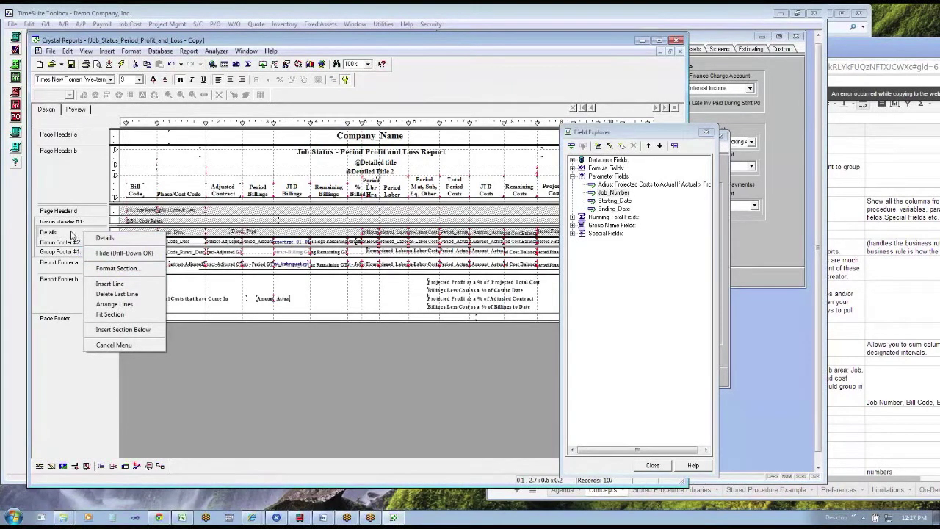
left_click(103, 270)
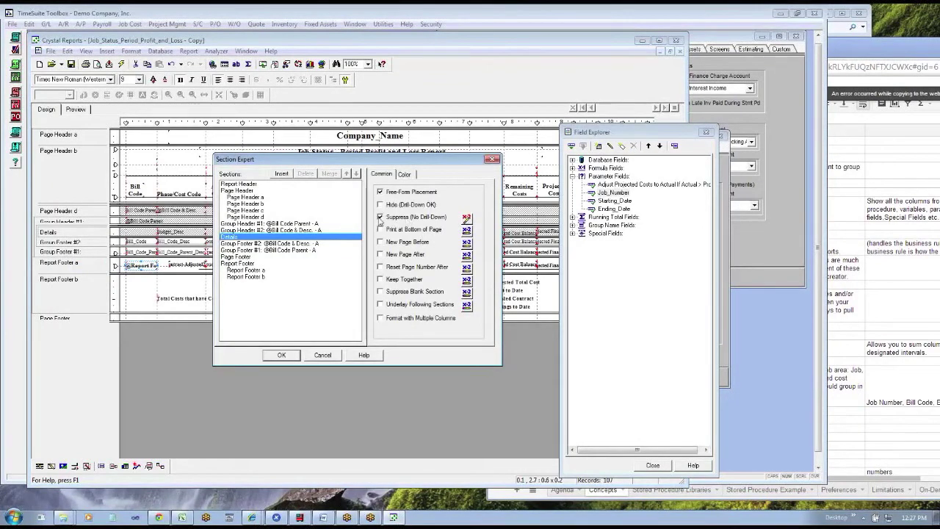
left_click(465, 219)
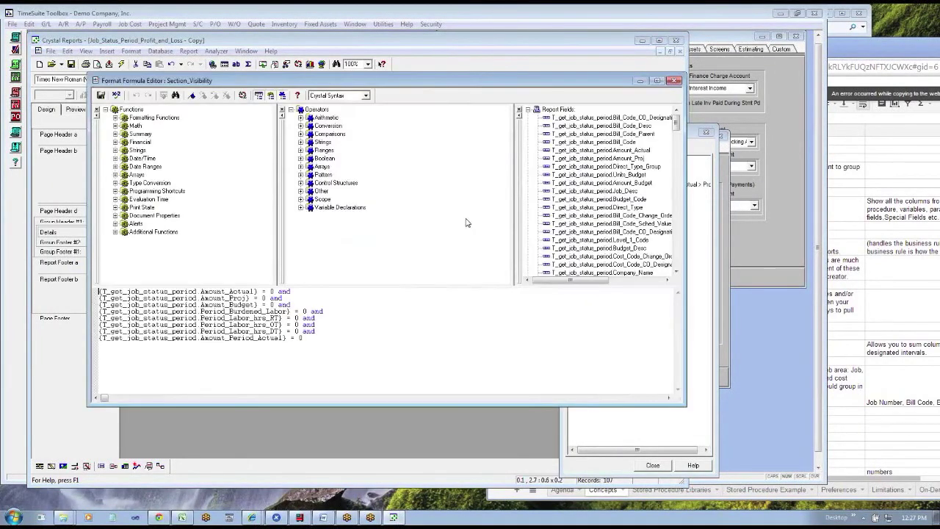
key("ctrl+a")
key("Delete")
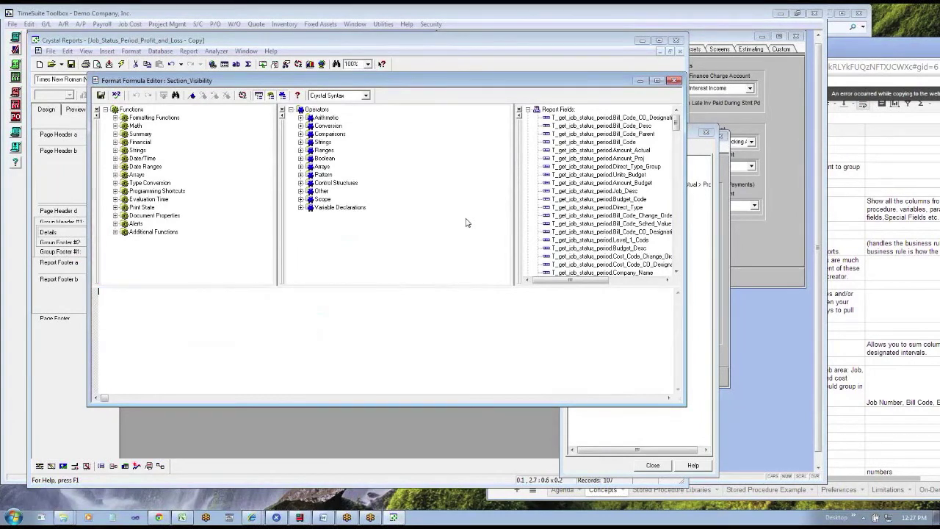
left_click(103, 96)
left_click(271, 352)
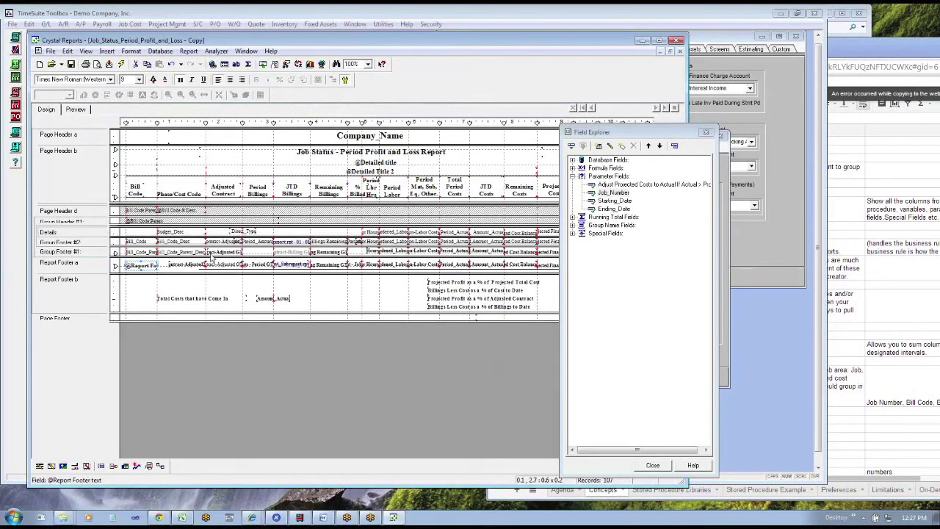
left_click_drag(222, 243, 220, 231)
key("alt+e")
key("c")
key("alt+e")
key("p")
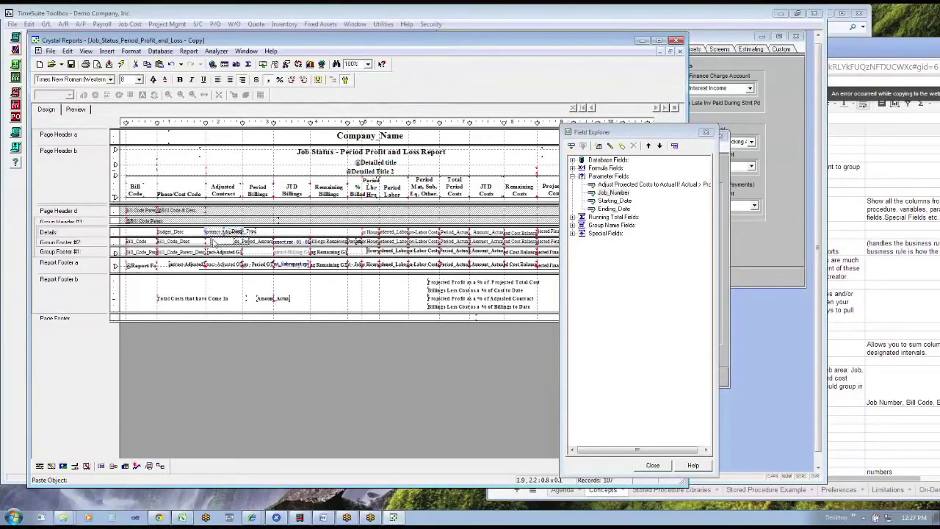
left_click(208, 241)
Step: Preview the report with its detail lines, move the Field Explorer clear of it and view the adjusted contract column down to Group Footer #1
key("F5")
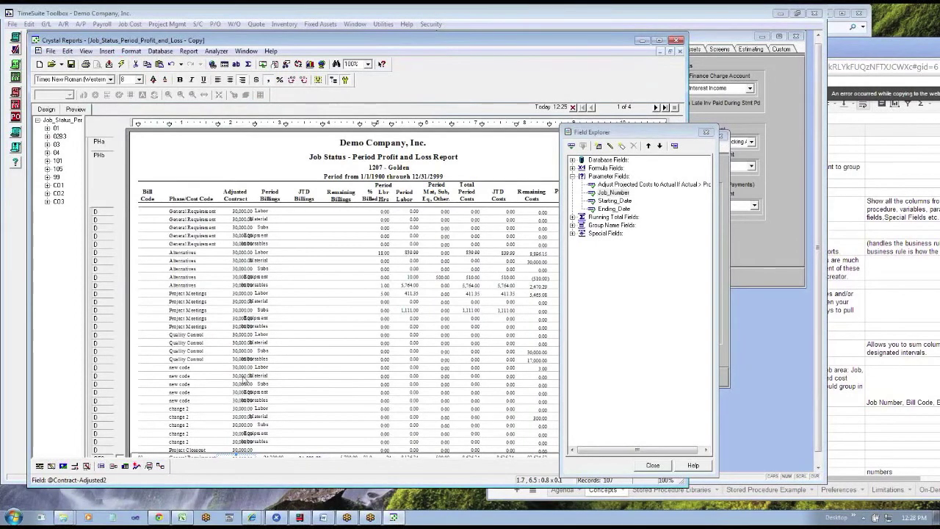
left_click_drag(595, 134, 786, 149)
left_click(680, 210)
scroll(680, 211, "down", 2)
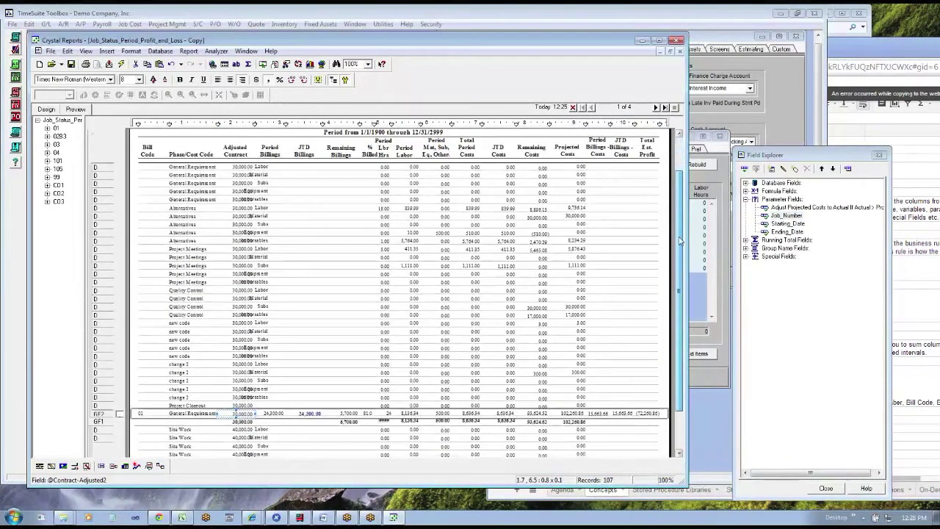
right_click(238, 313)
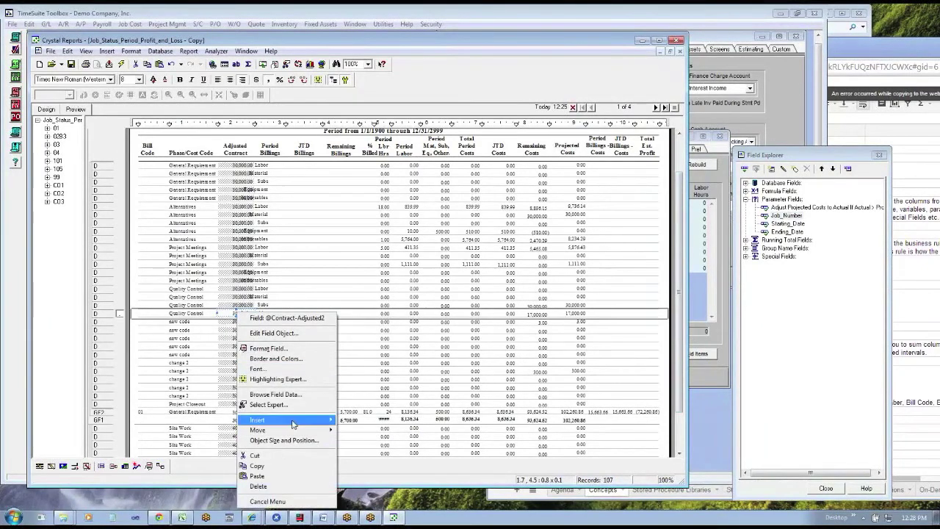
left_click(368, 420)
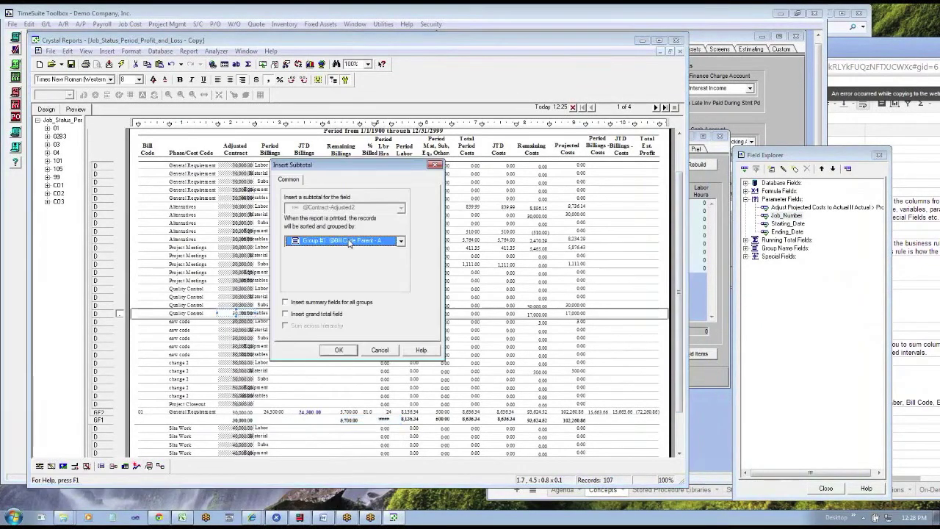
left_click(340, 352)
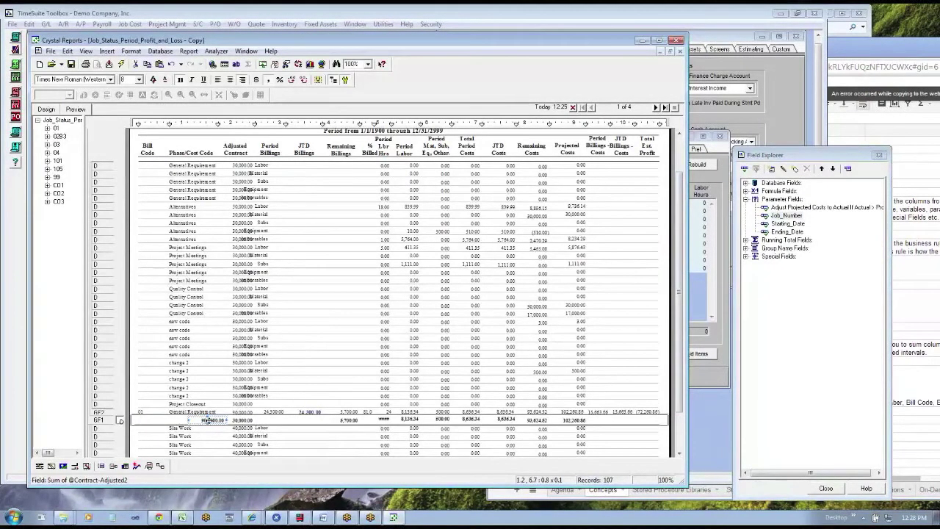
left_click(242, 420)
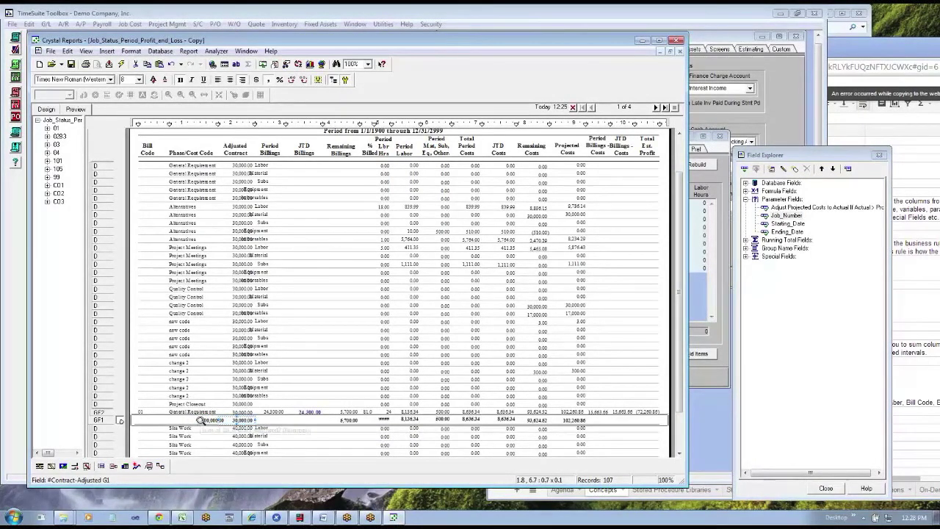
Step: Find the Contract-Adjusted G1 running total among the Running Total Fields and open its definition for editing
right_click(235, 419)
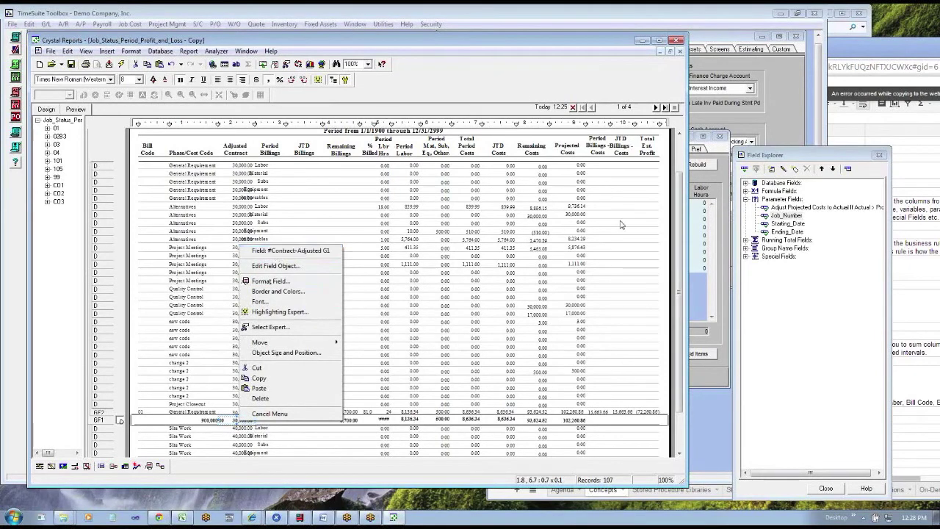
left_click(746, 240)
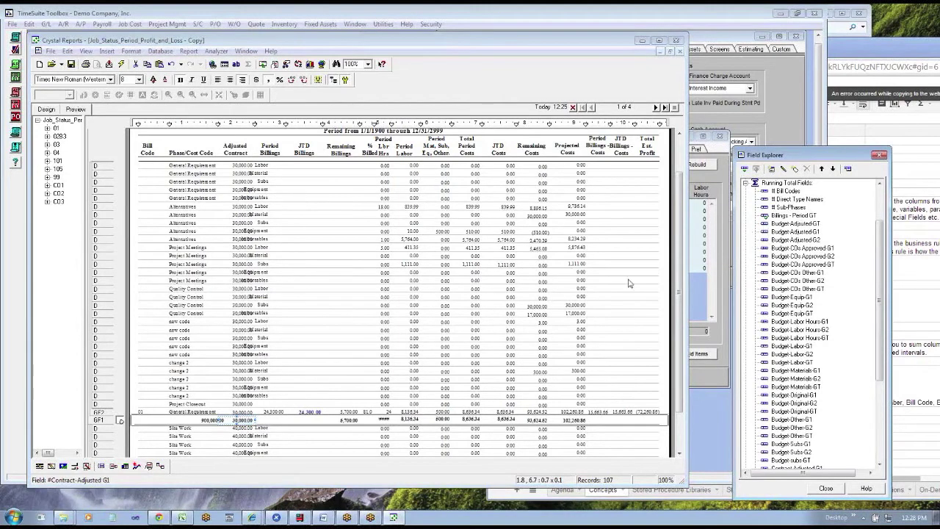
right_click(251, 425)
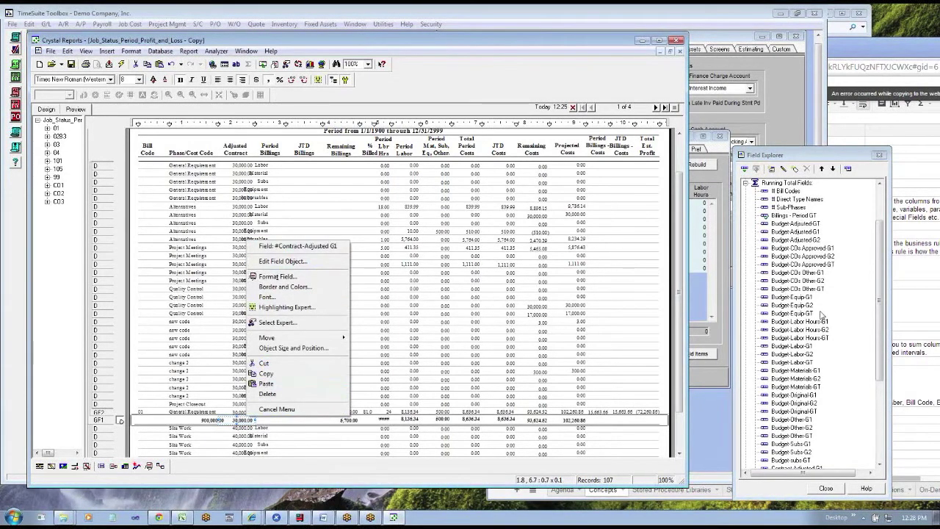
left_click_drag(881, 304, 881, 387)
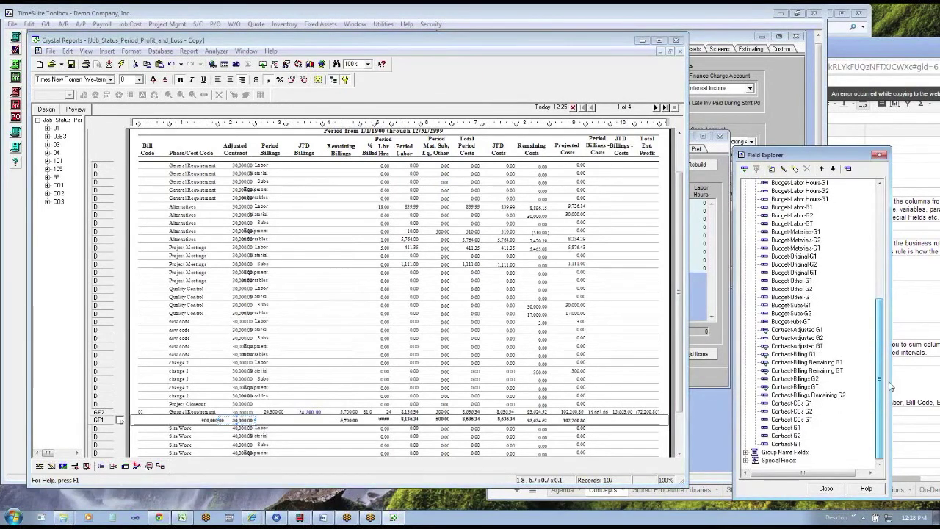
left_click(793, 330)
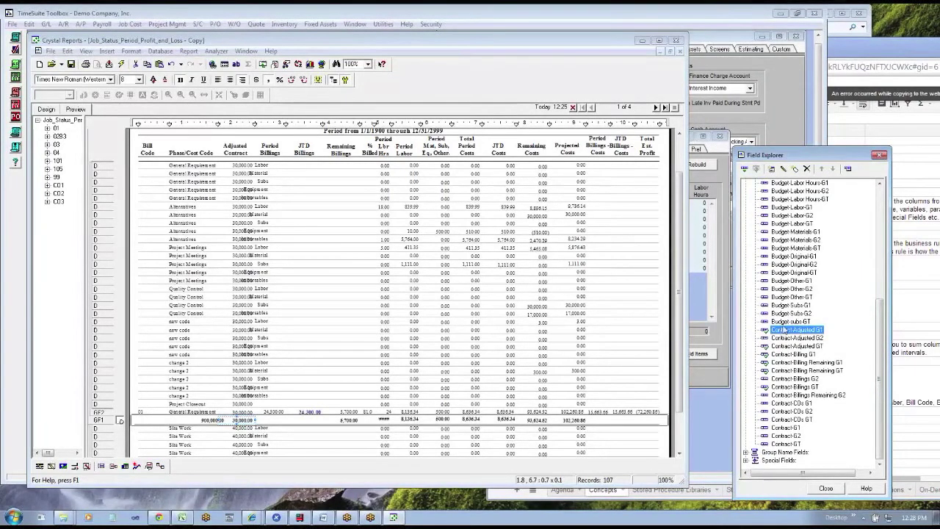
left_click(783, 168)
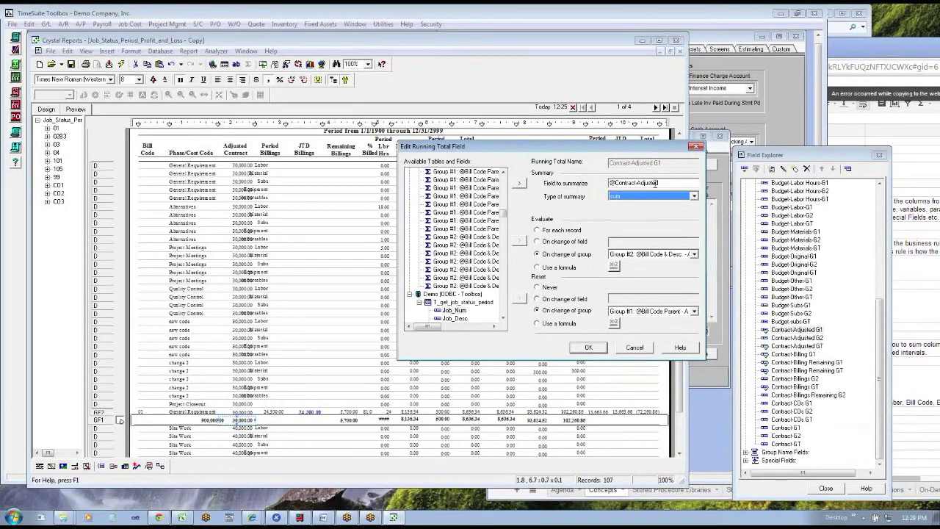
left_click_drag(658, 183, 586, 188)
scroll(493, 213, "up", 8)
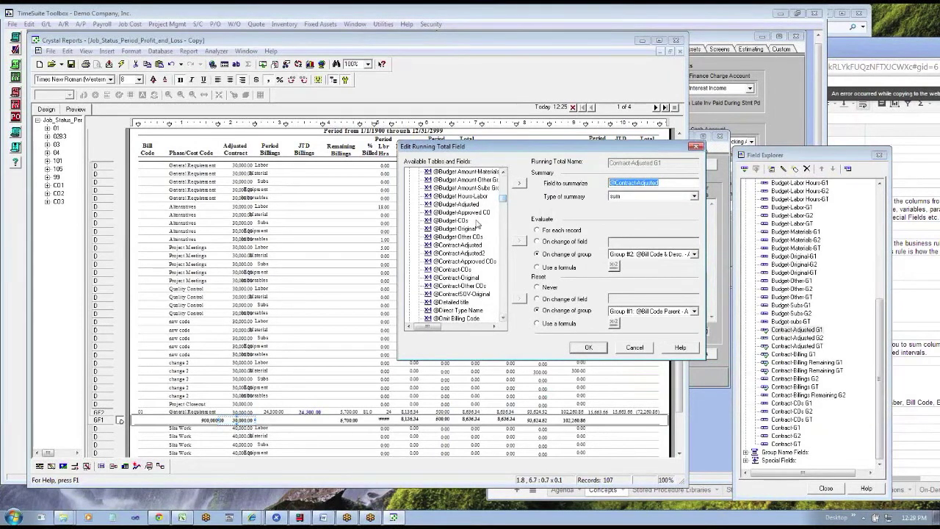
left_click(469, 245)
left_click(519, 184)
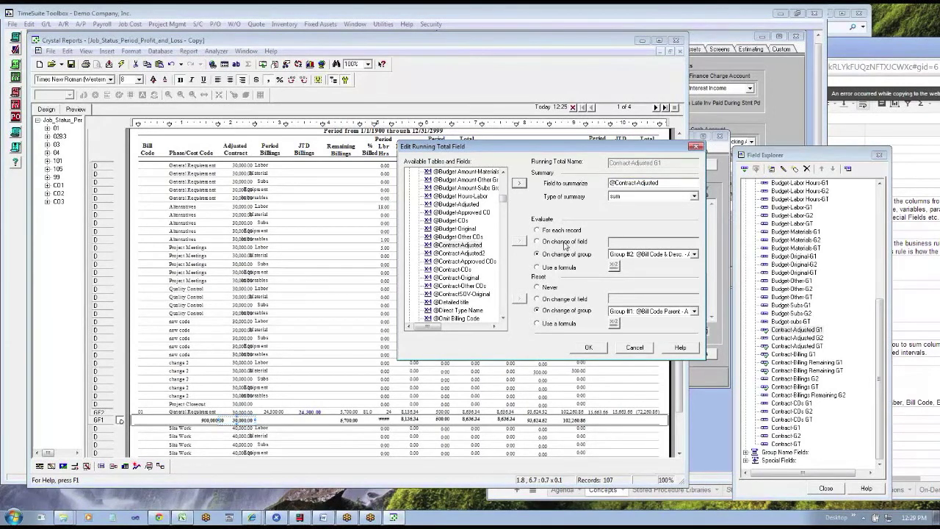
Step: Try evaluating the running total on change of field, restore evaluation on change of group, and close the definition without saving
left_click(538, 241)
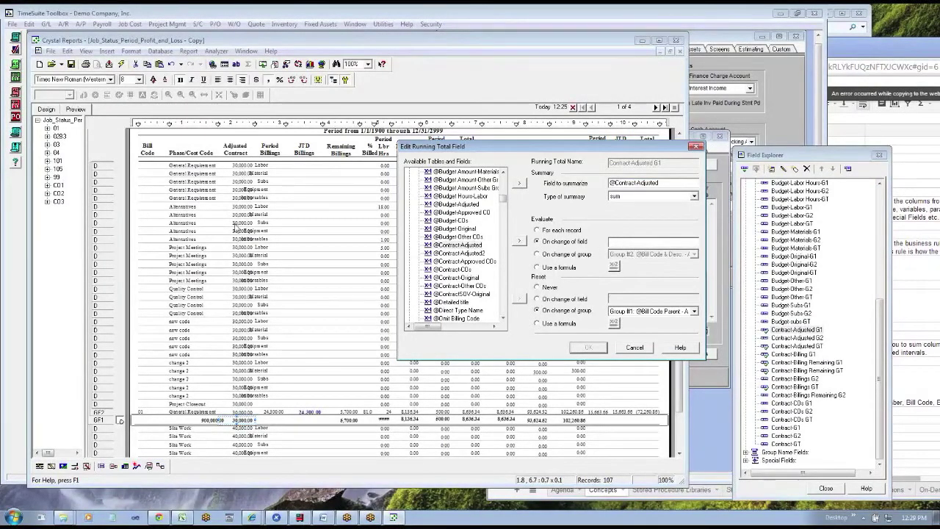
left_click(541, 254)
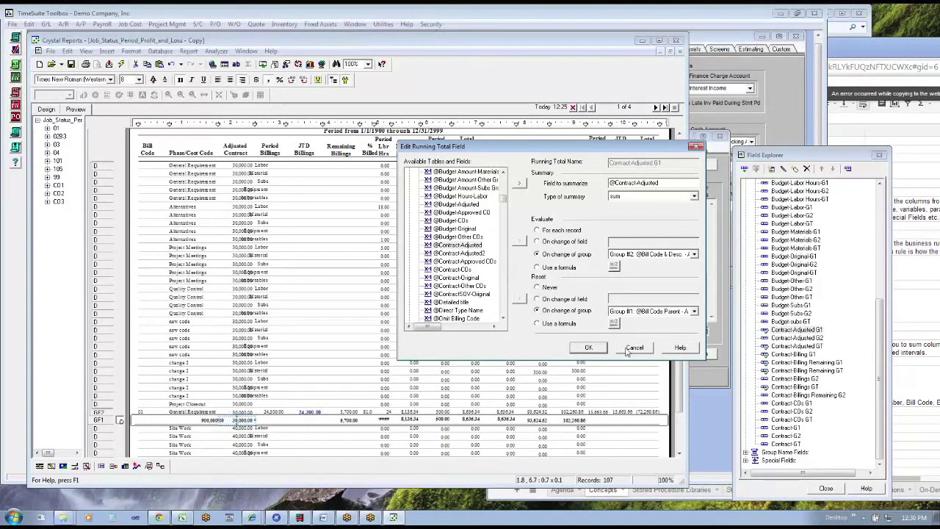
left_click(591, 349)
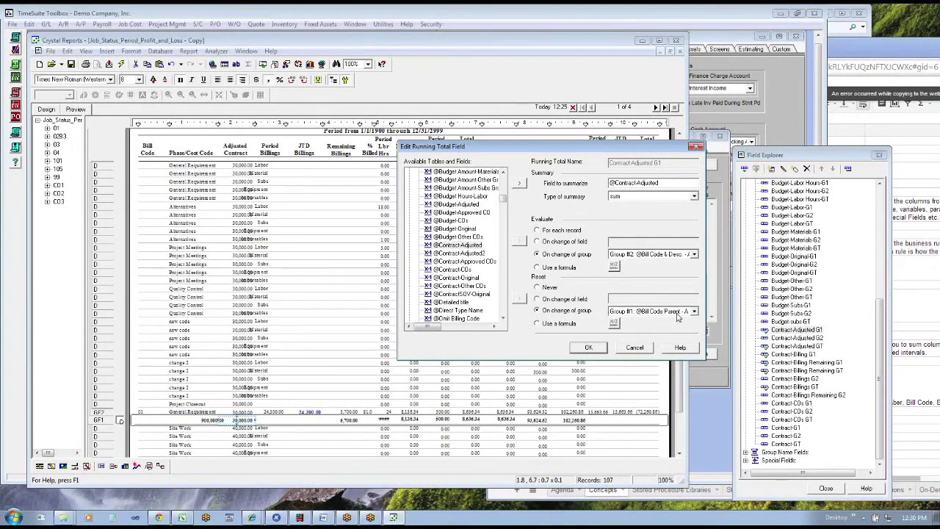
left_click(638, 348)
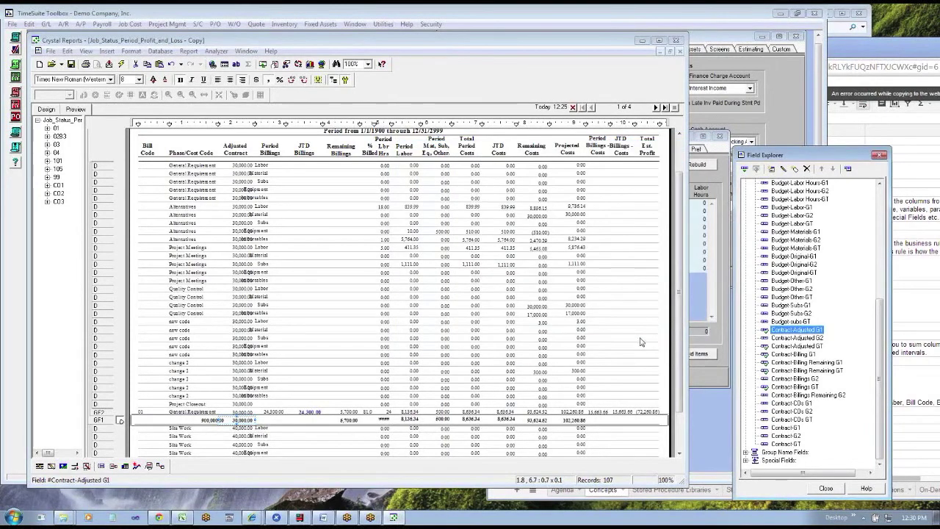
Step: Return to the report design and hide the Details section
left_click(793, 345)
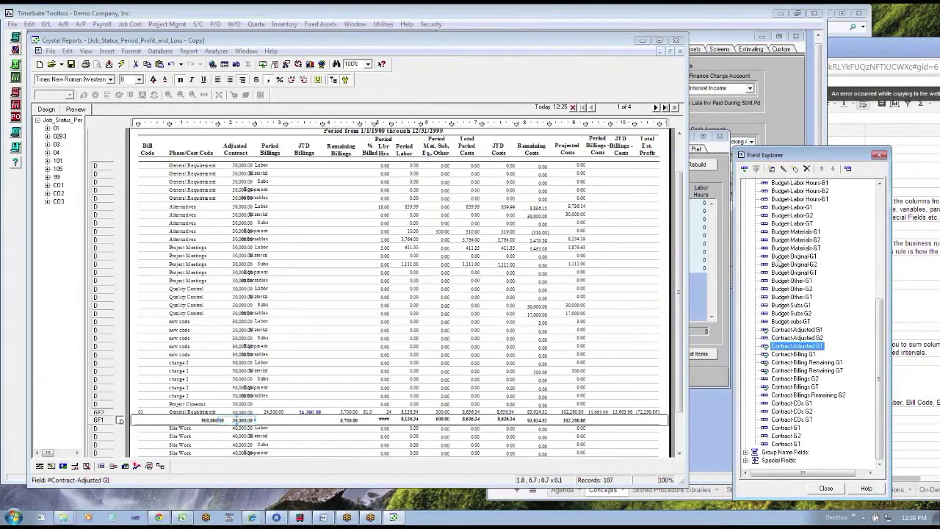
left_click(47, 108)
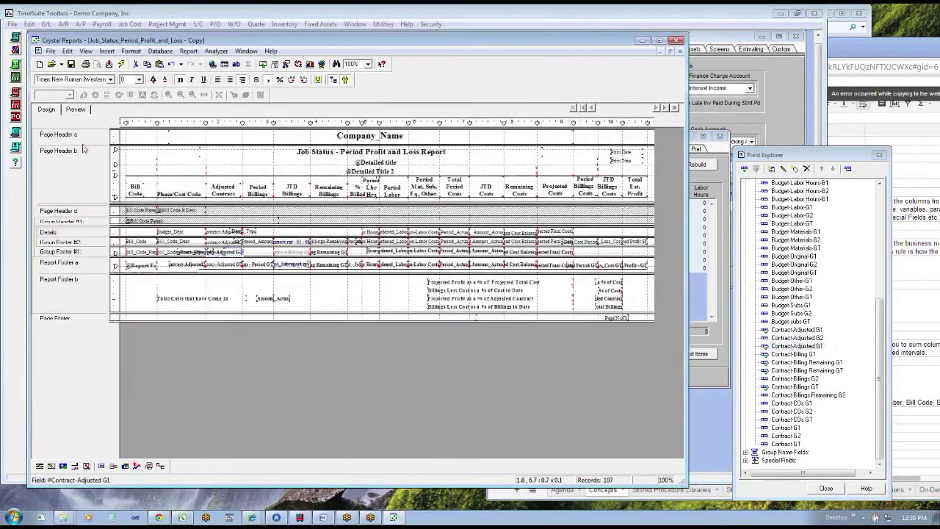
right_click(103, 243)
left_click(138, 252)
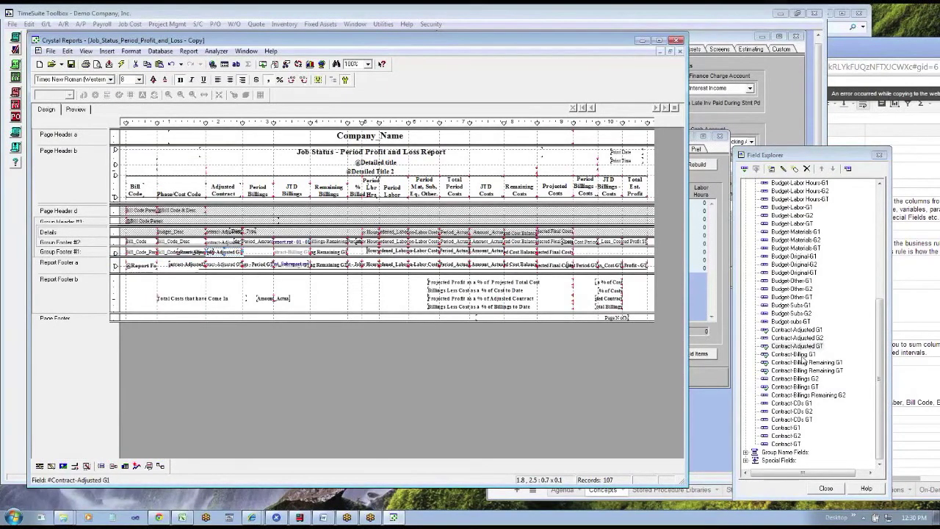
Step: Review the summary, evaluate and reset settings of the Contract-Adjusted GT running total and select its field in Report Footer a
left_click(793, 346)
left_click(782, 168)
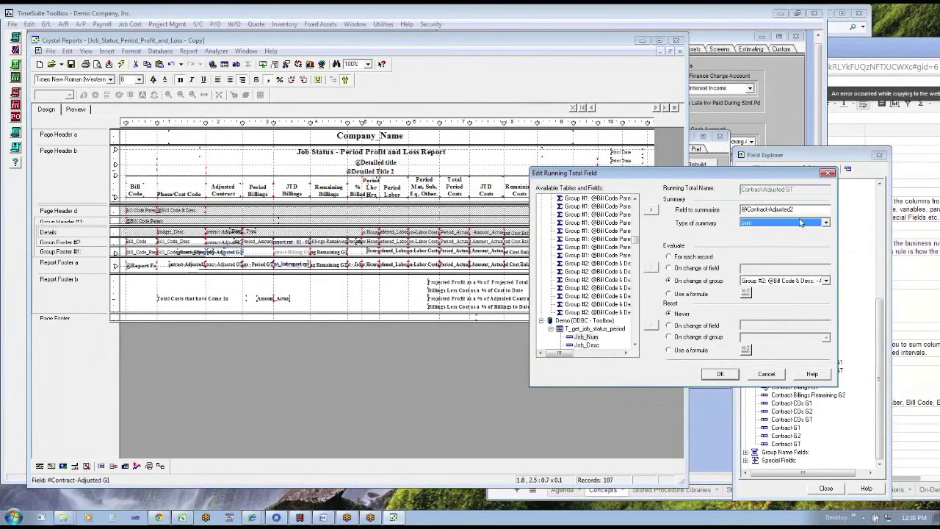
left_click(720, 374)
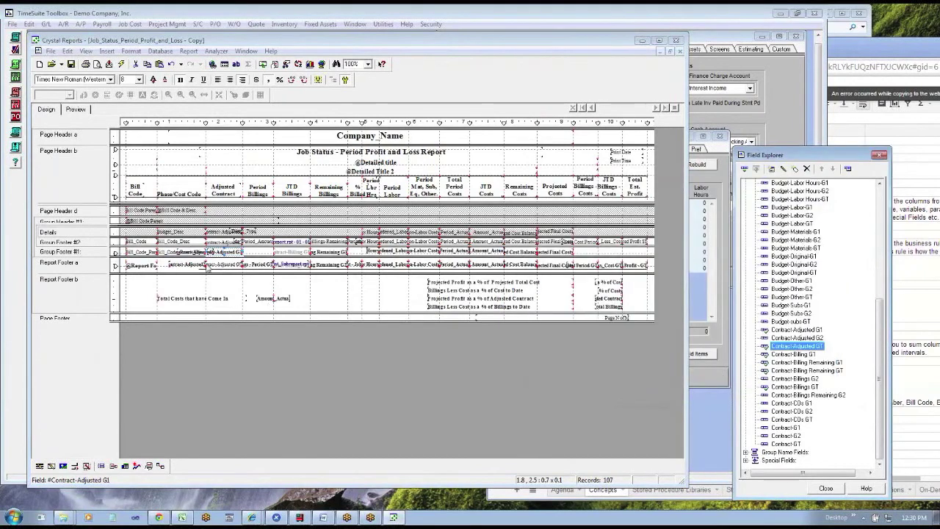
left_click(210, 264)
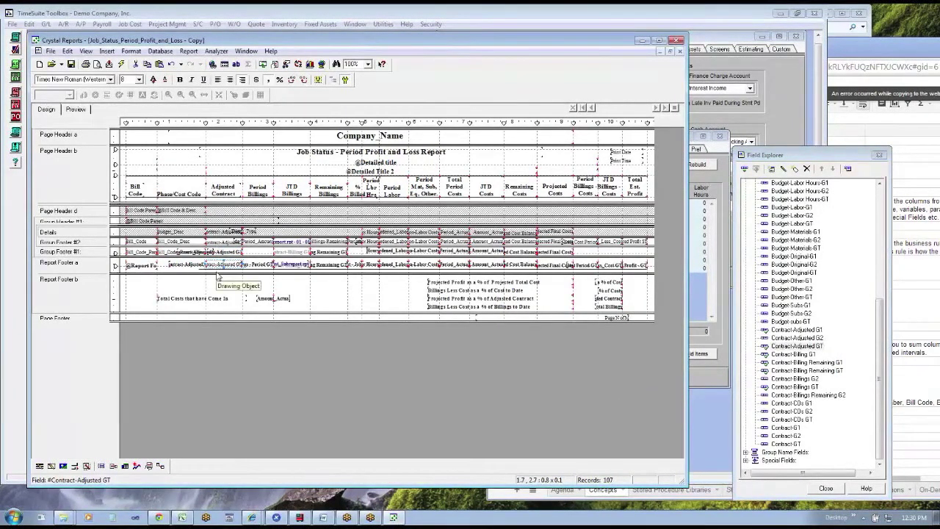
Step: Close the Field Explorer and switch to the Concepts sheet in Chrome, selecting the "Grouping for Job Reports:" cell
left_click_drag(788, 156, 770, 65)
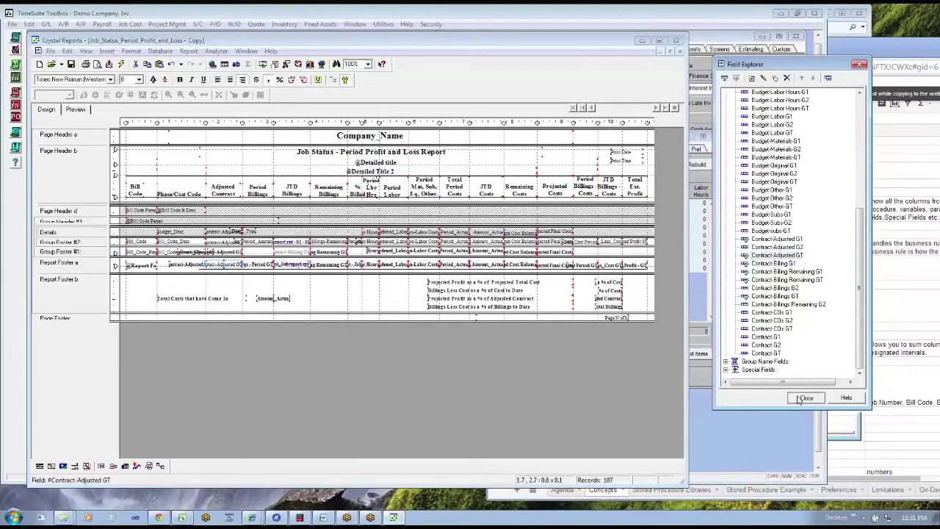
left_click(800, 398)
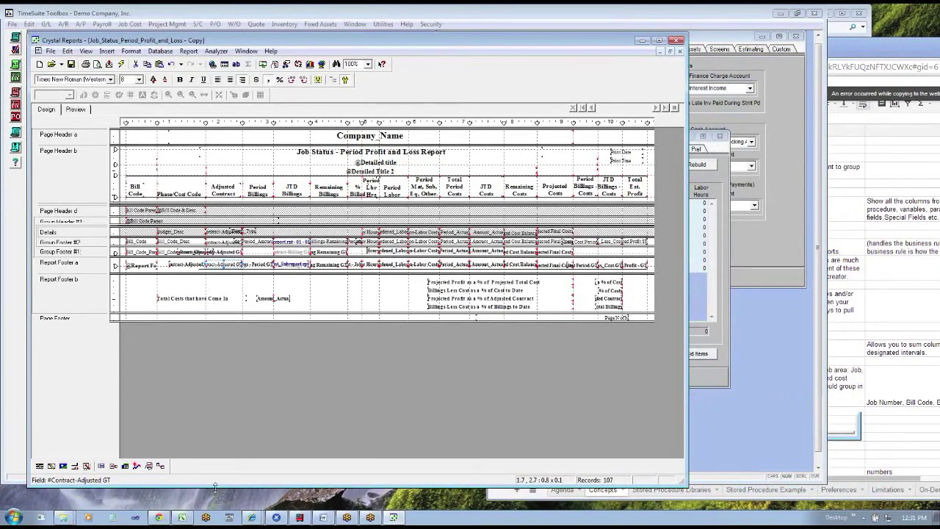
left_click(158, 517)
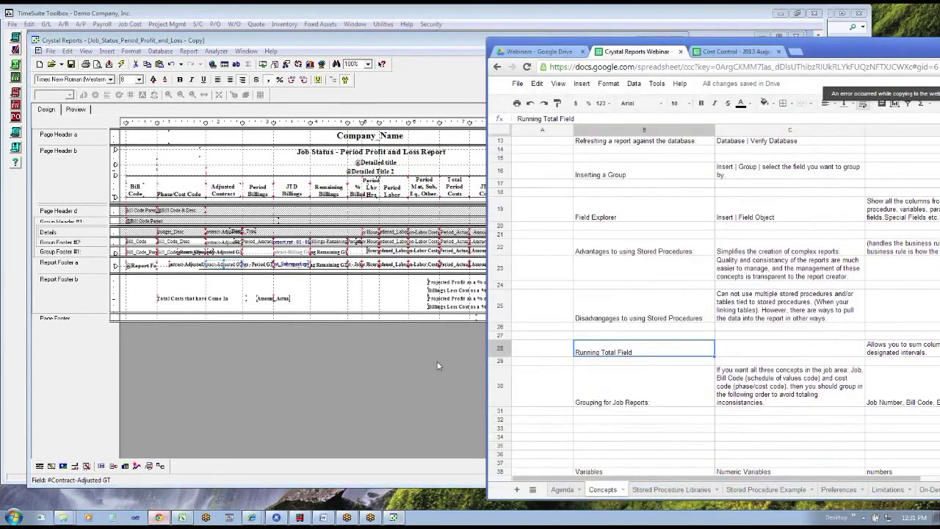
left_click(628, 401)
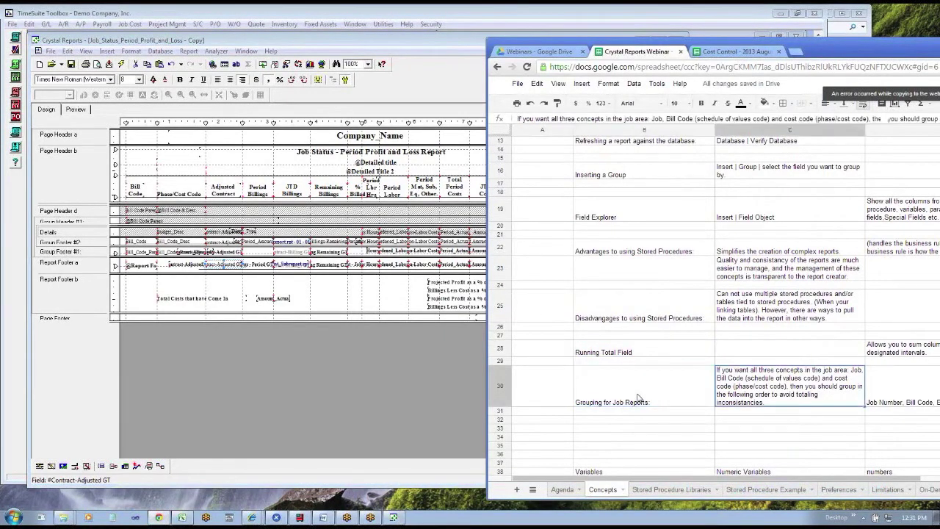
key("Left")
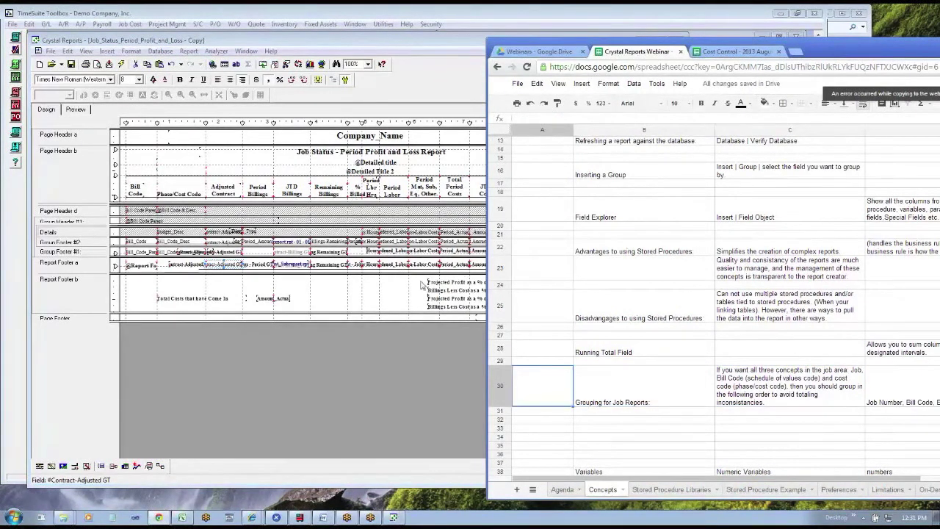
left_click(626, 390)
key("Left")
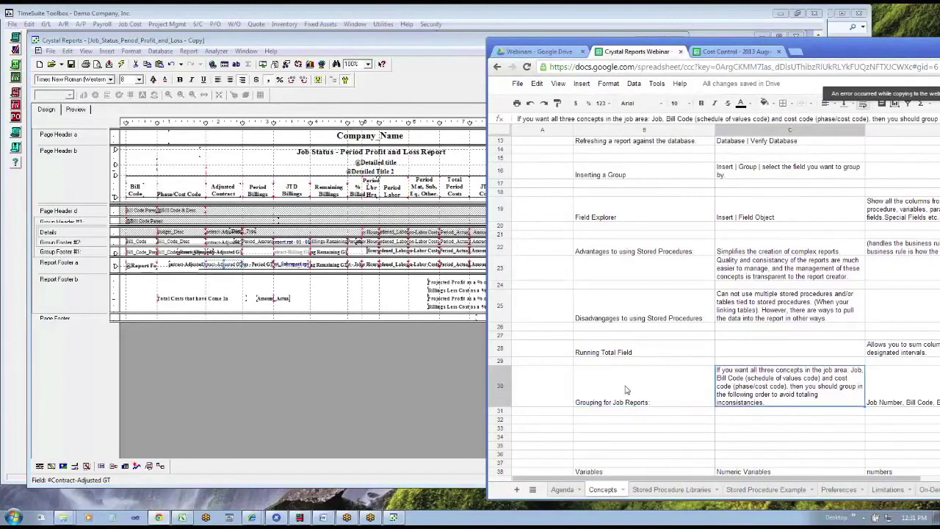
left_click(626, 390)
key("Left")
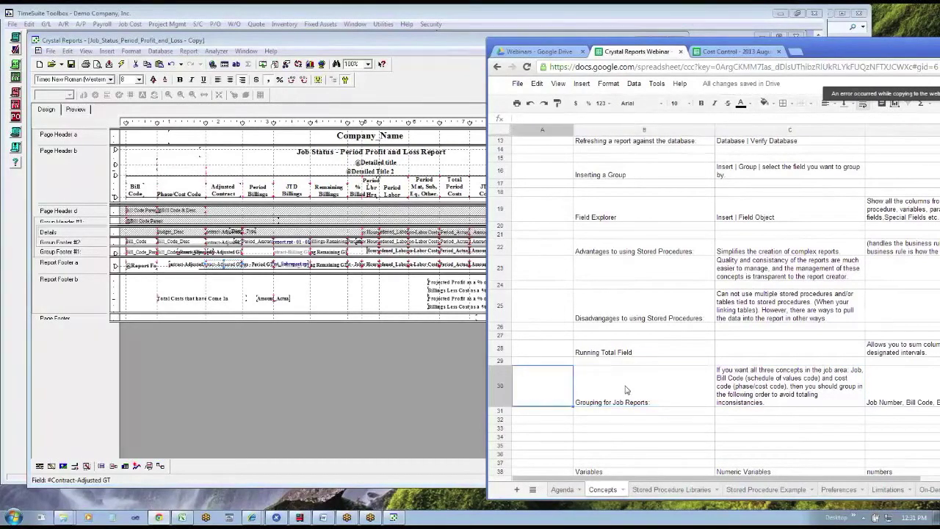
left_click(627, 390)
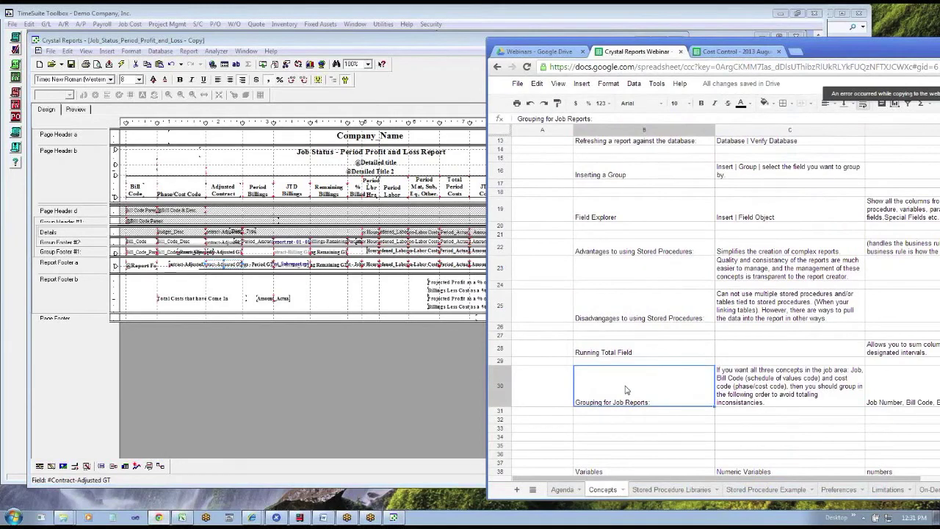
Step: Read the job report grouping note and bring its neighbouring grouping order cell, "Job Number, Bill Code, Budget Code", into view
key("Right")
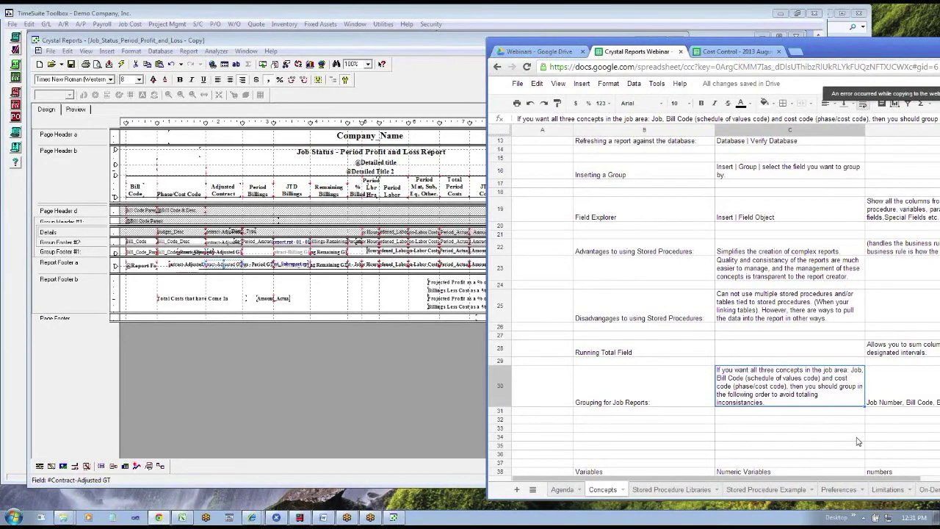
key("Right")
key("Right")
key("Right")
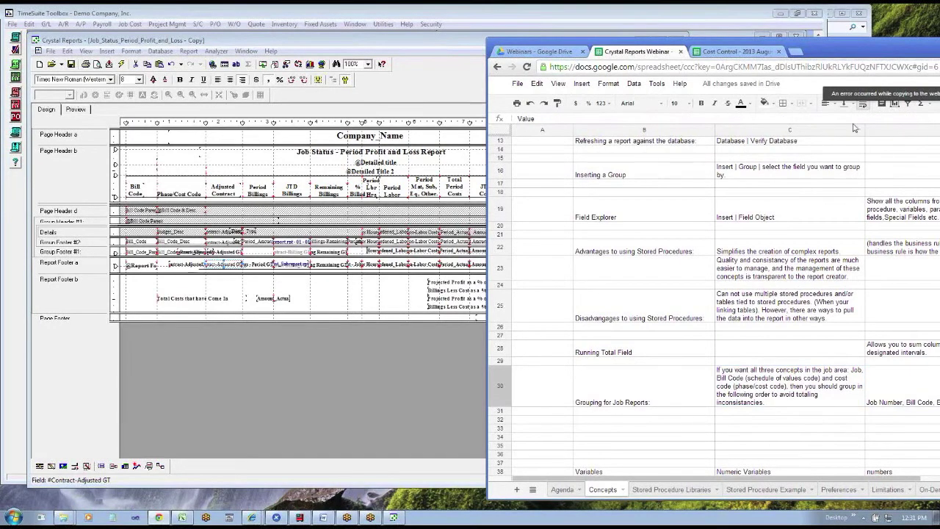
left_click_drag(838, 52, 703, 51)
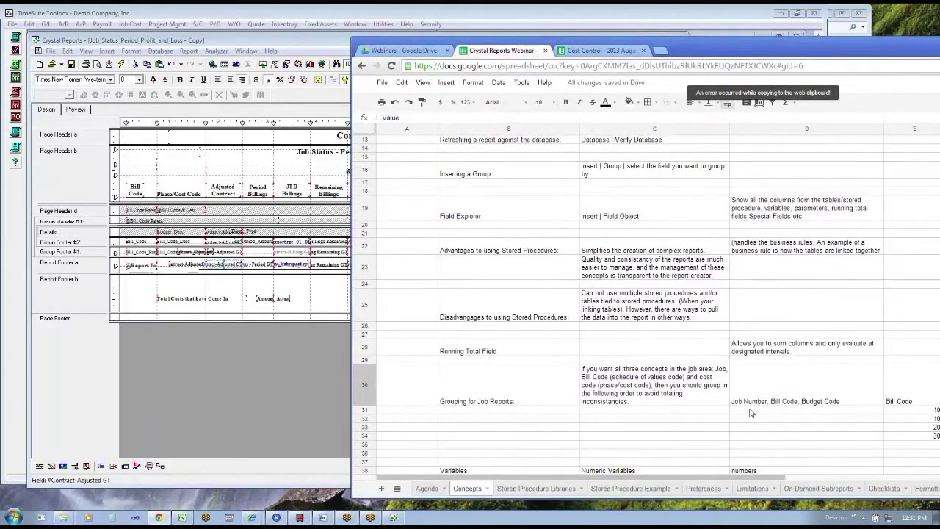
left_click(750, 401)
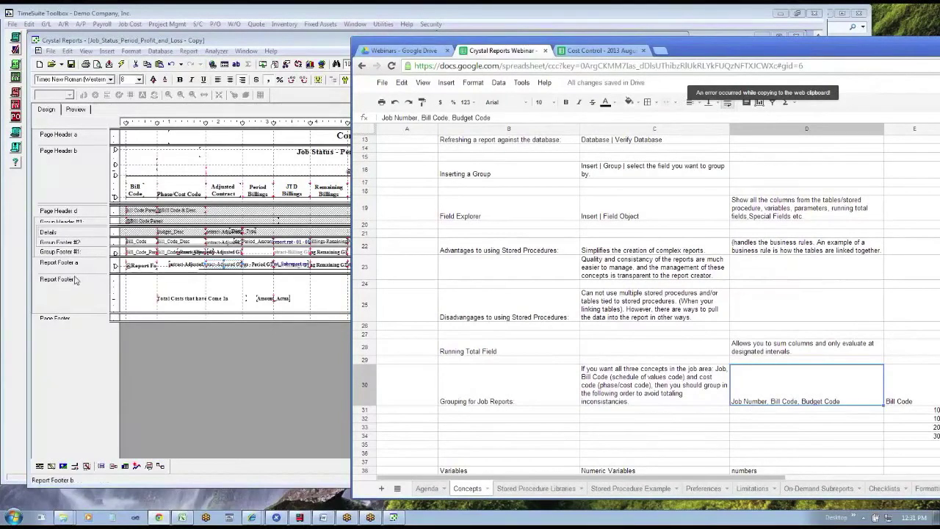
Step: Switch back to Crystal Reports and refresh the report with new parameter values, setting Job_Number to 1207
right_click(84, 254)
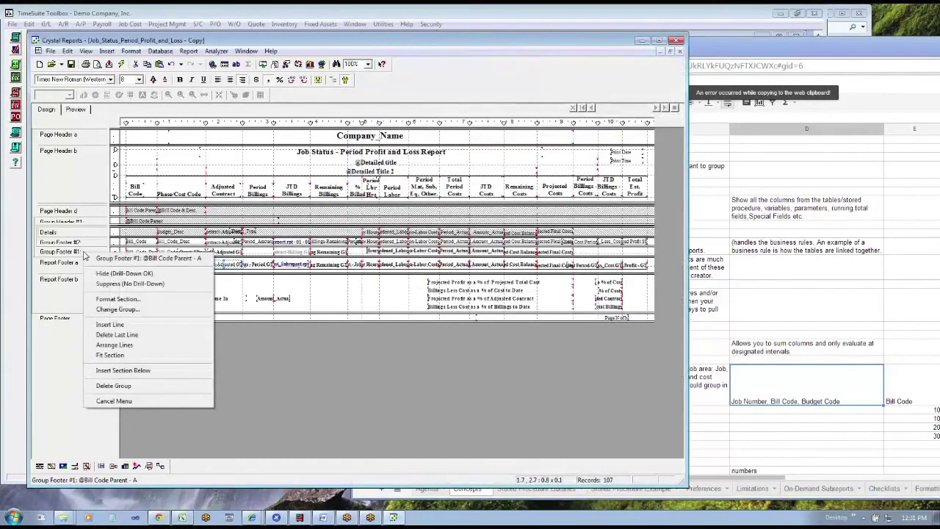
left_click(77, 289)
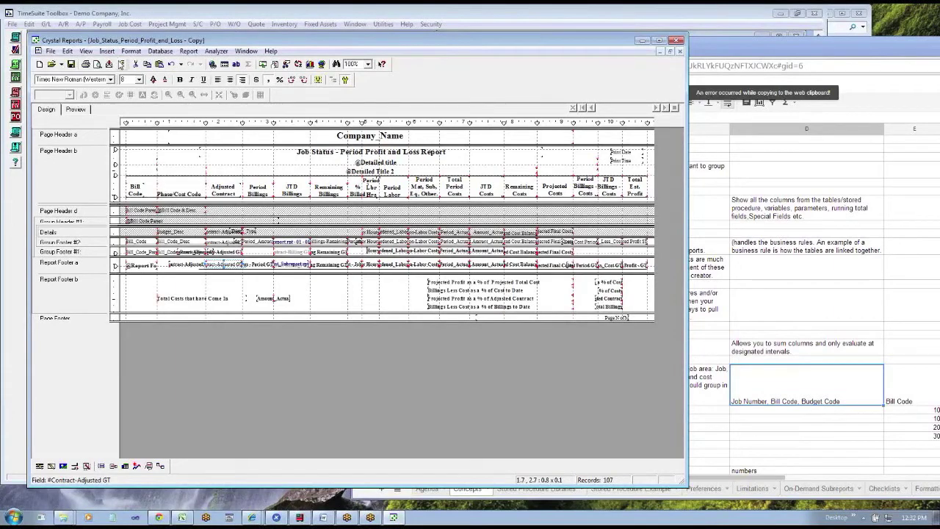
left_click(122, 64)
left_click(312, 250)
left_click(315, 296)
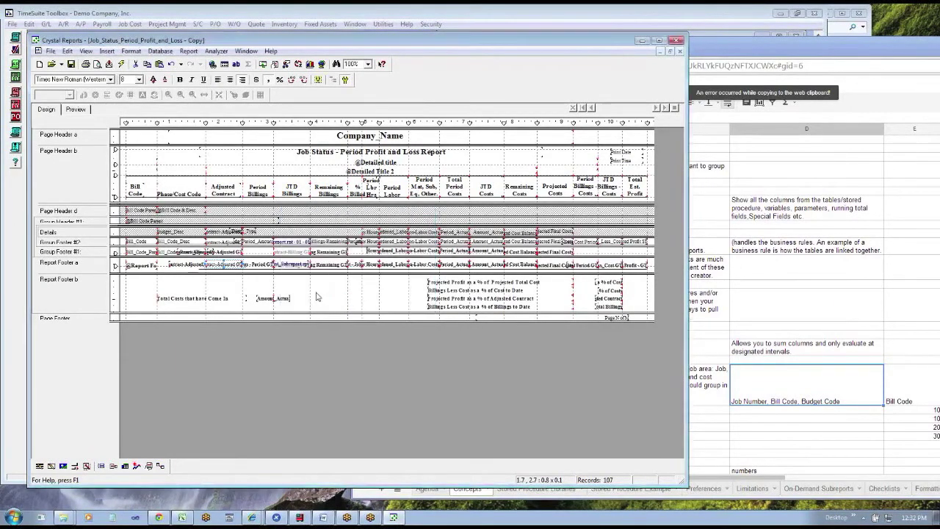
left_click(261, 187)
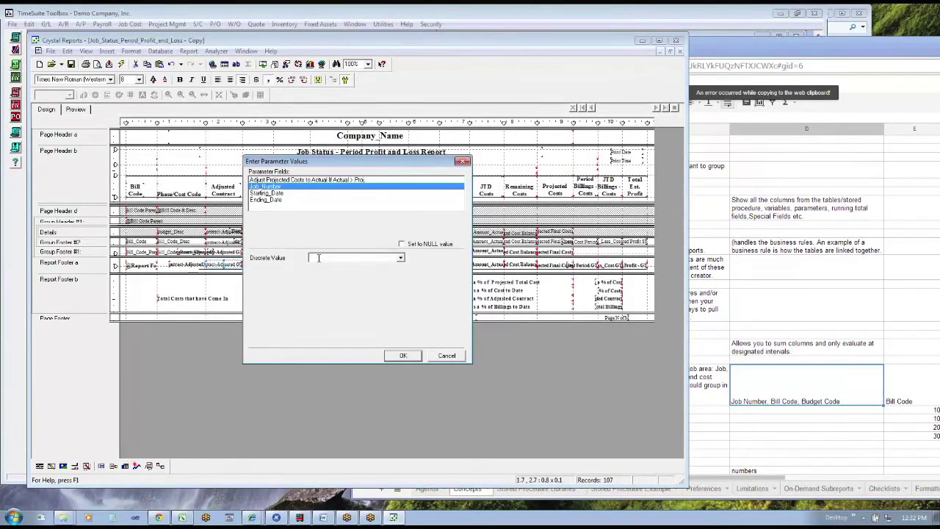
type("1207")
left_click(402, 355)
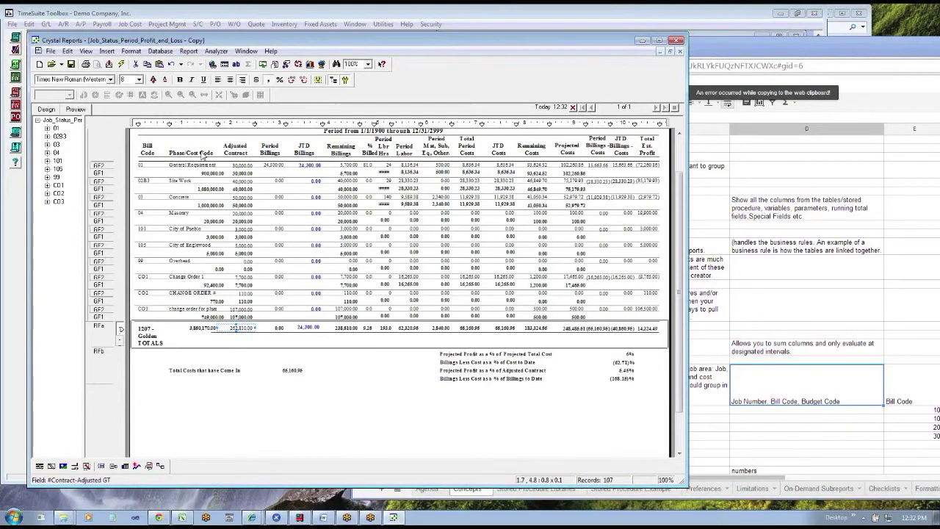
Step: Switch the report to Design view and check which fields Group Footer #1 and Group Footer #2 are grouped on
left_click(46, 109)
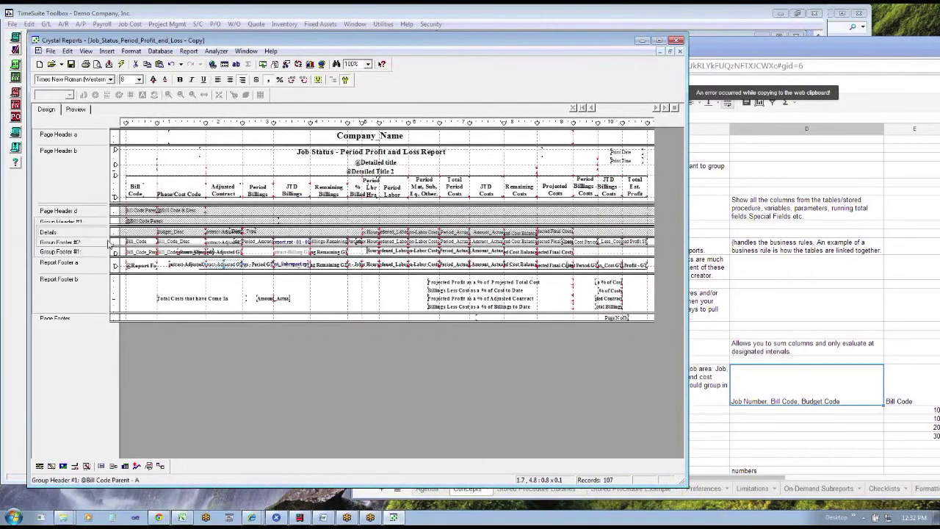
right_click(87, 254)
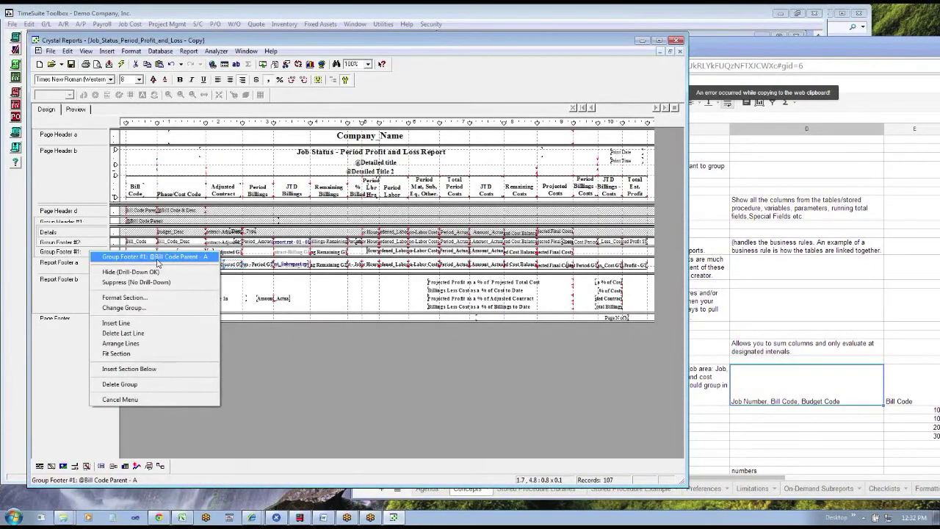
left_click(85, 243)
right_click(85, 243)
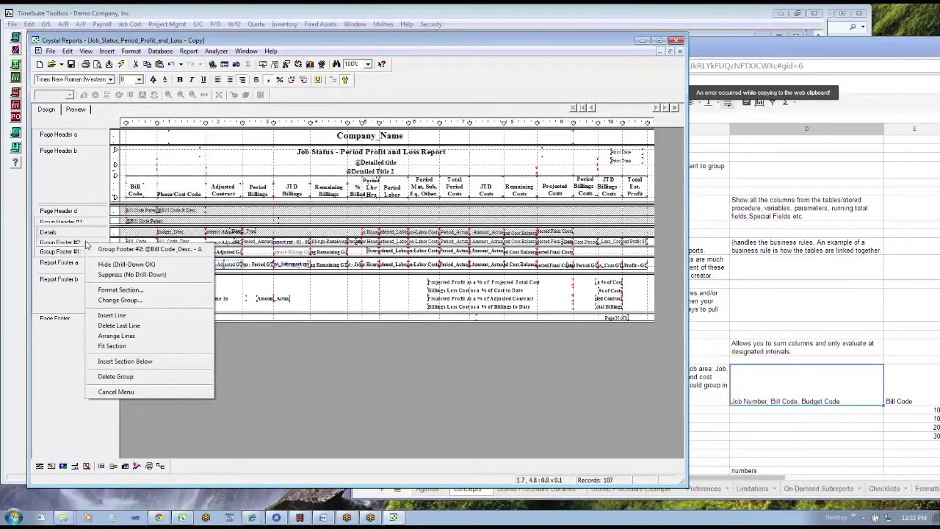
key("Escape")
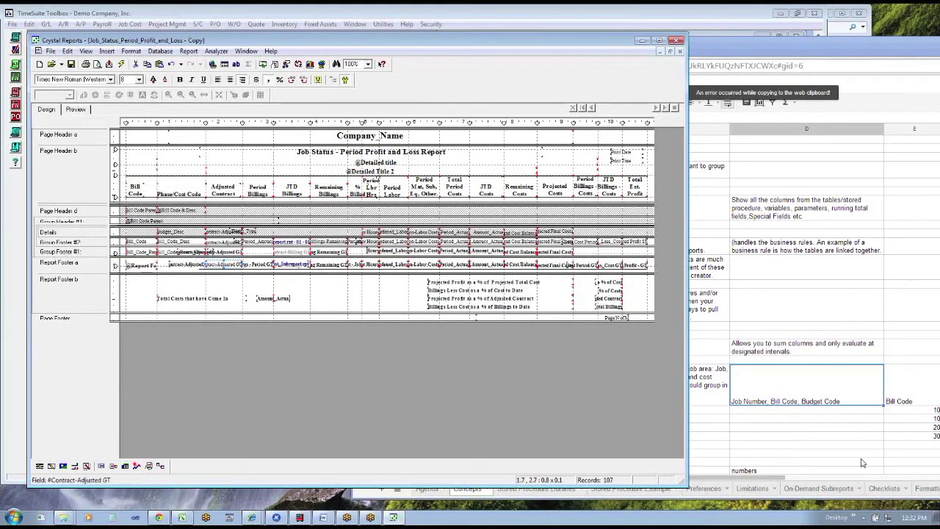
right_click(99, 232)
Step: Review the group sort fields and the available report fields in the Record Sort Order settings, and cancel without changes
left_click(188, 51)
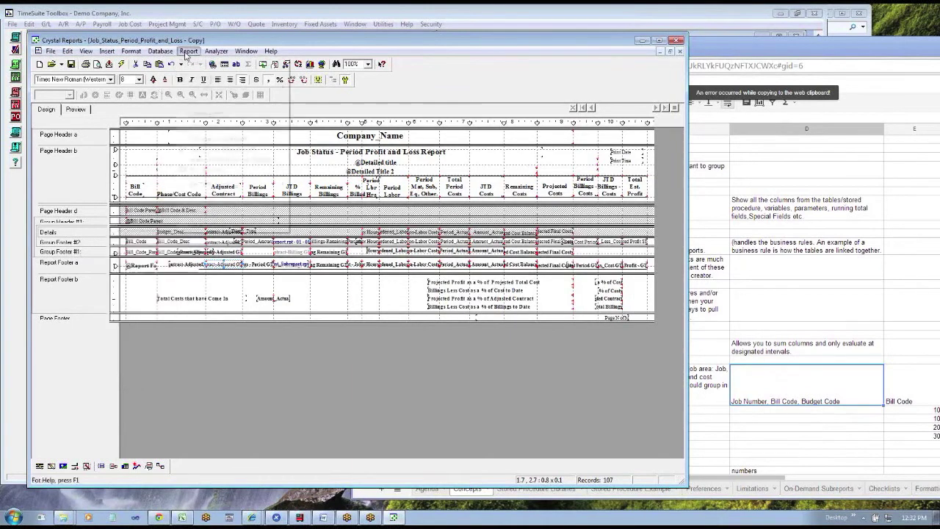
left_click(199, 171)
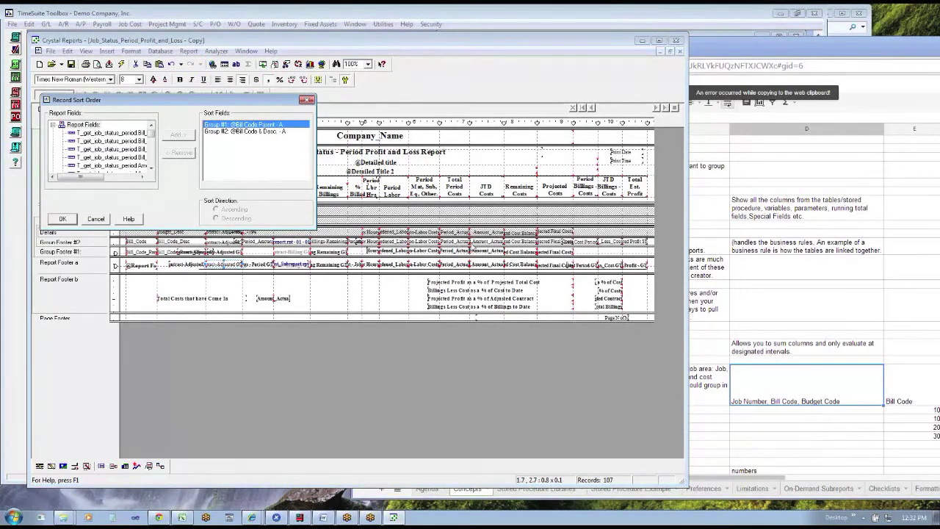
scroll(152, 160, "down", 2)
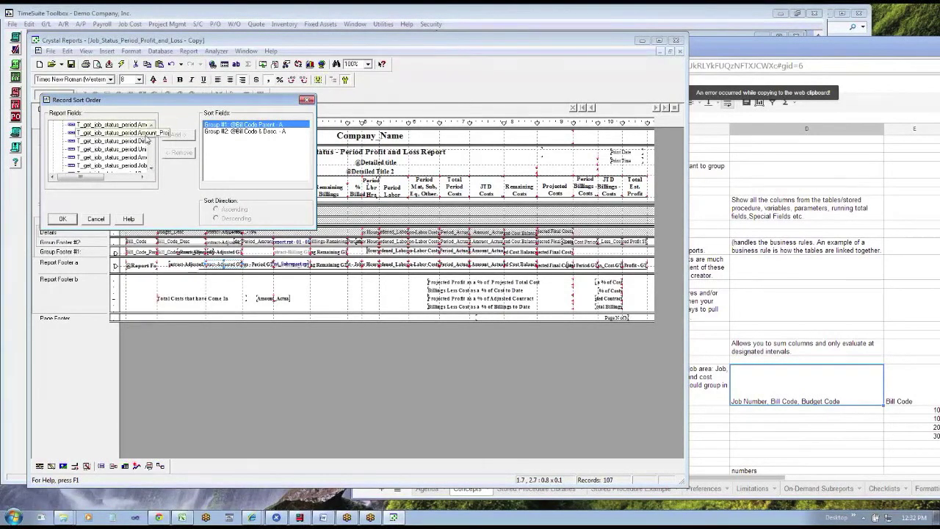
scroll(151, 140, "down", 5)
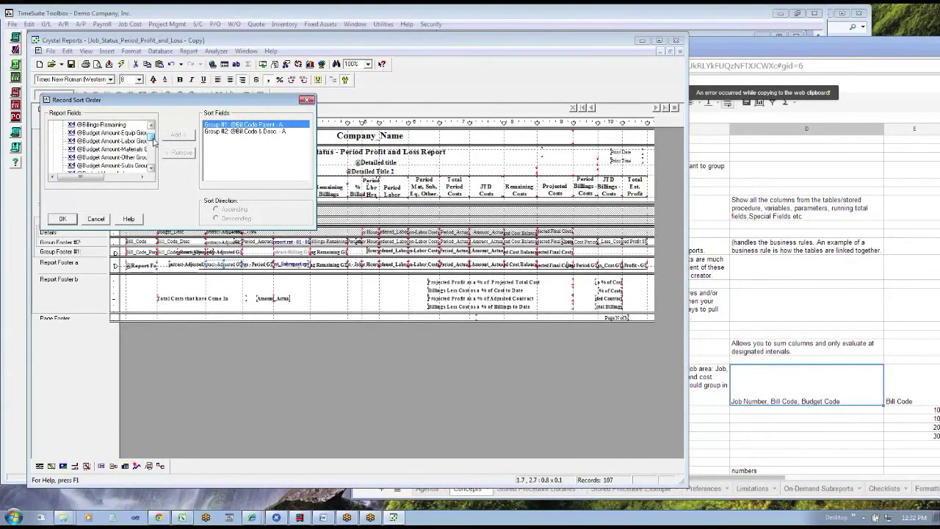
scroll(154, 143, "down", 3)
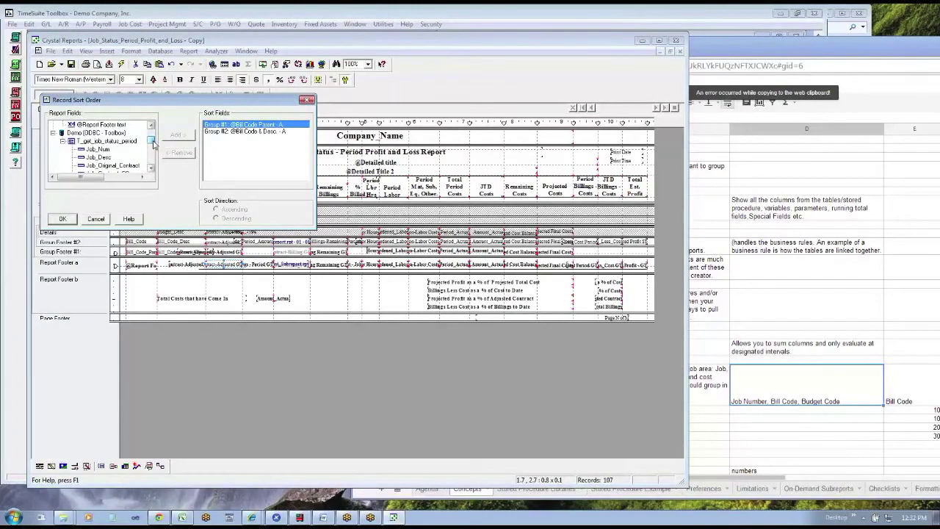
left_click(94, 221)
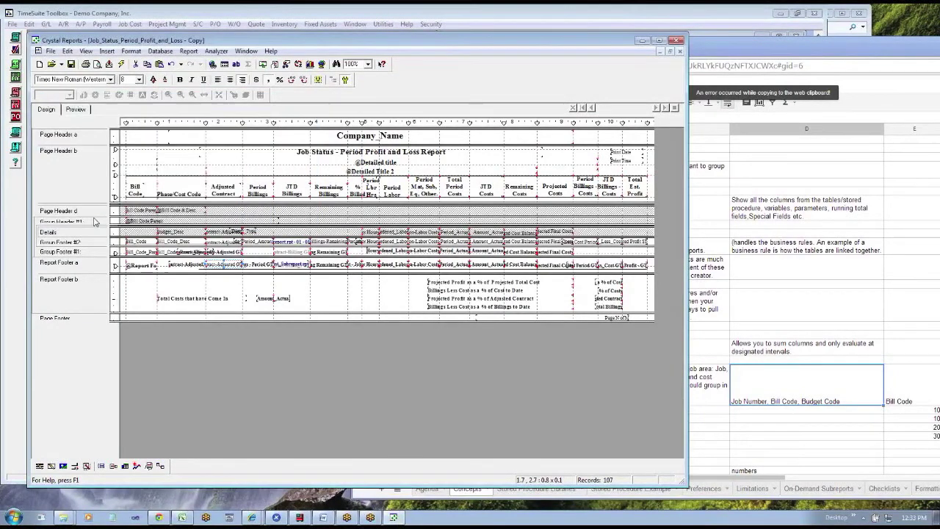
Step: Switch to the Concepts sheet in Chrome and move past the job grouping rows to the "Variables" cell
left_click(808, 400)
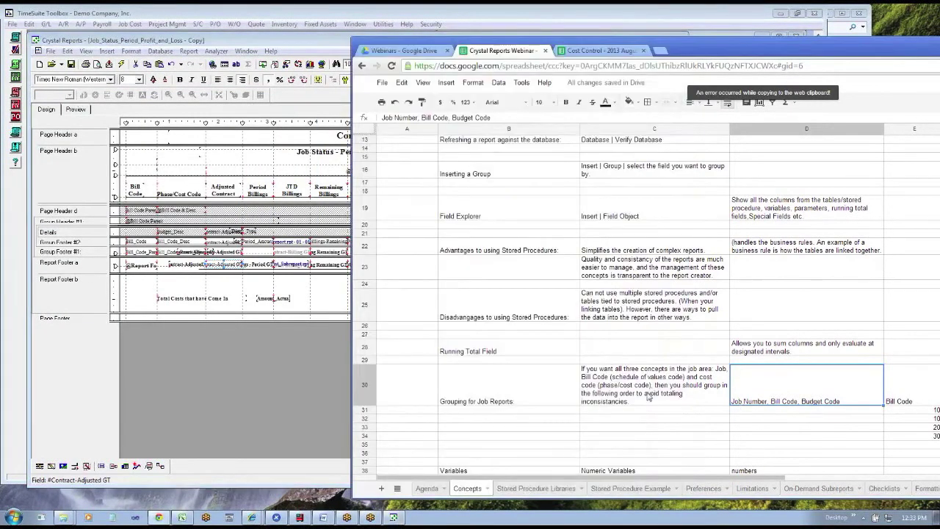
left_click(803, 428)
key("Down")
key("Down")
key("Down")
key("Down")
key("Down")
key("Down")
key("Down")
key("Down")
key("Down")
key("Down")
key("Down")
key("Down")
key("Down")
key("Down")
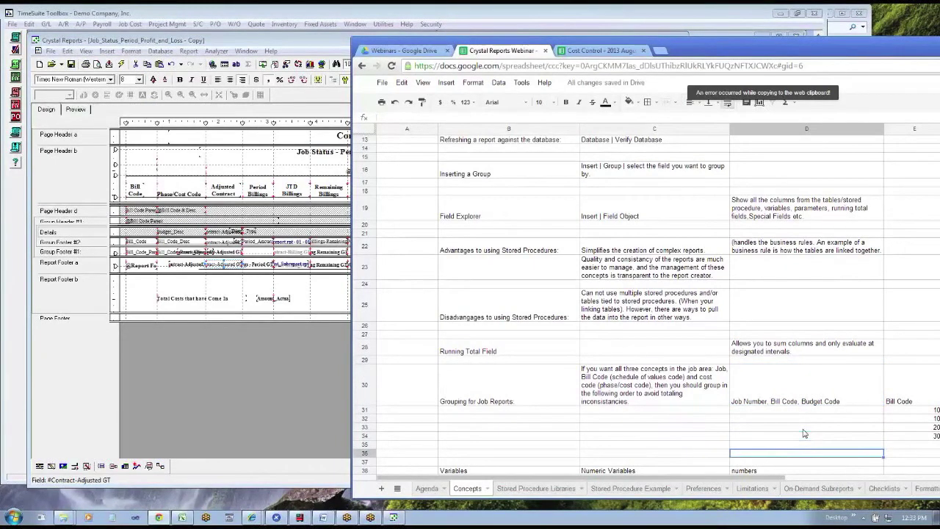
key("Up")
key("Up")
key("Up")
key("Up")
key("Up")
key("Up")
key("Up")
key("Up")
key("Up")
key("Up")
key("Up")
key("Up")
key("Up")
key("Up")
key("Up")
key("Up")
key("Up")
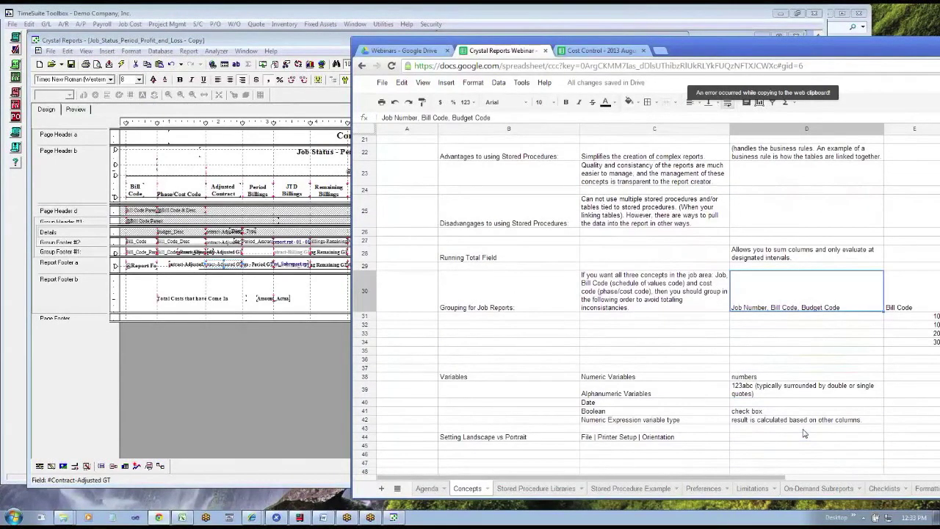
key("Down")
key("Down")
key("Down")
key("Down")
key("Down")
key("Down")
key("Down")
key("Down")
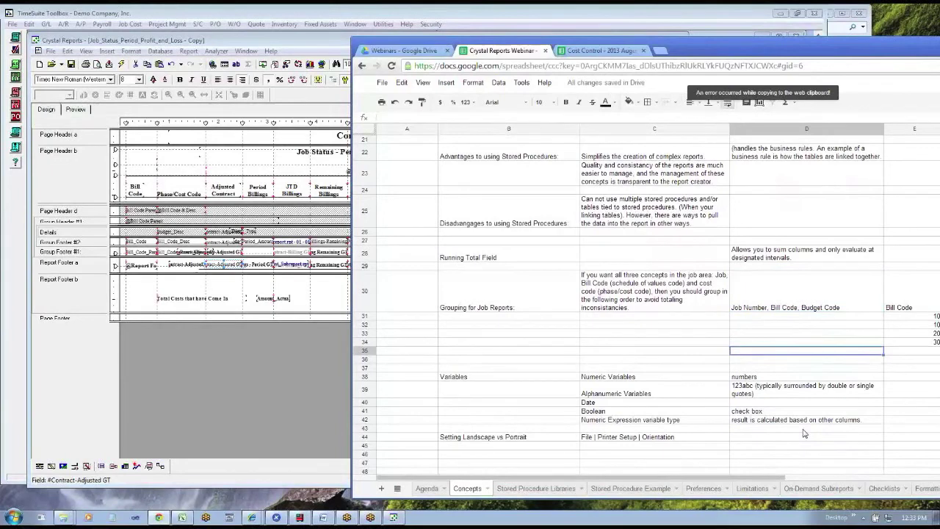
key("Left")
key("Left")
key("Left")
key("Down")
key("Down")
key("Down")
key("Down")
key("Down")
key("Down")
key("Down")
key("Down")
key("Down")
key("Down")
key("Down")
key("Down")
key("Down")
key("Down")
key("Down")
key("Down")
key("Down")
key("Down")
key("Down")
key("Down")
key("Down")
key("Down")
key("Down")
key("Up")
key("Up")
key("Up")
key("Up")
key("Up")
key("Up")
key("Up")
key("Up")
key("Up")
key("Up")
key("Up")
key("Up")
key("Up")
key("Up")
key("Up")
key("Up")
key("Up")
key("Up")
key("Up")
key("Up")
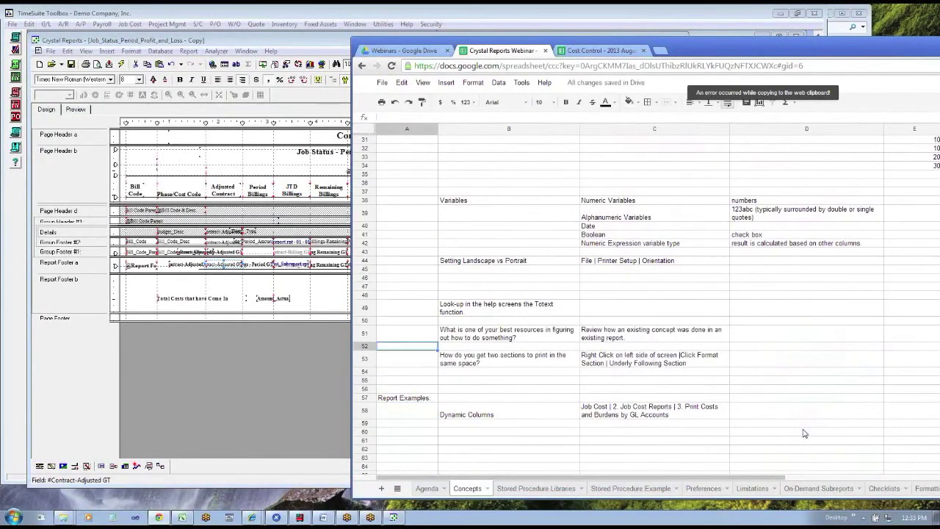
key("Right")
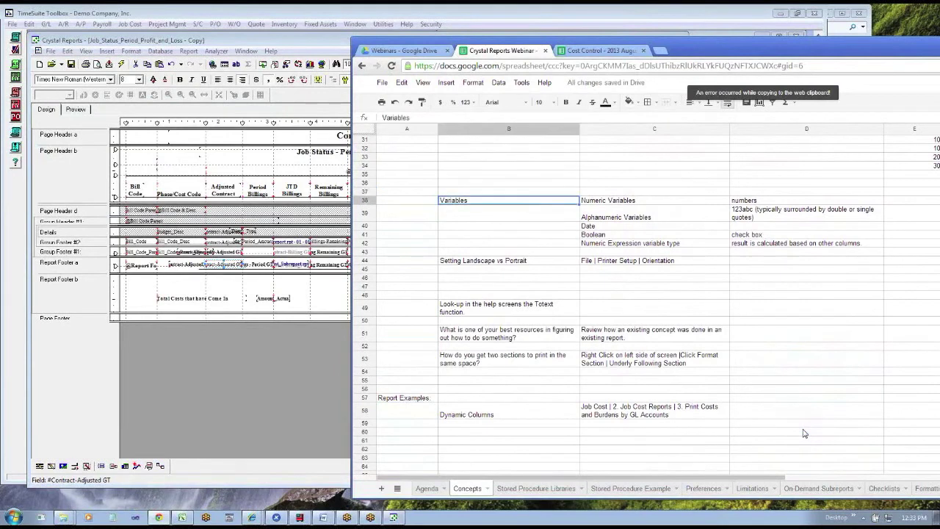
Step: Read the variable types and their descriptions: Numeric, Alphanumeric, Date, Boolean and Numeric Expression
left_click(605, 204)
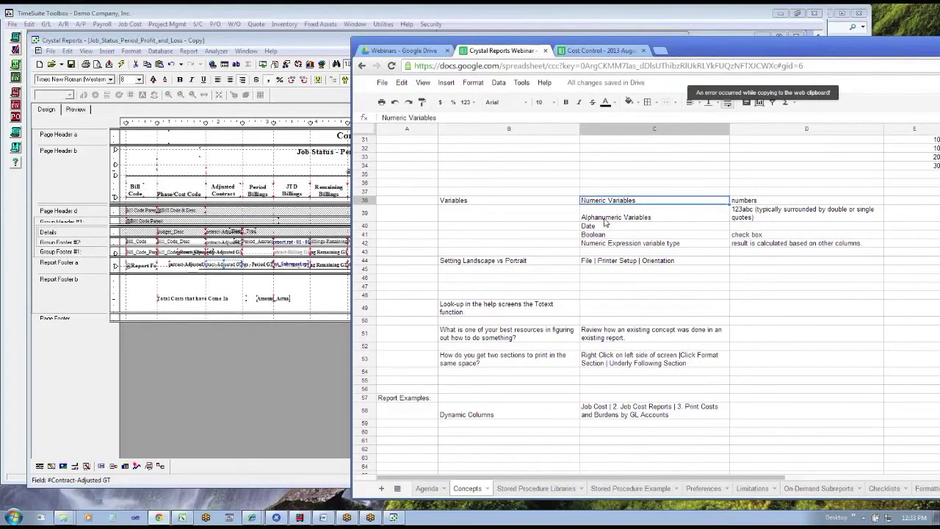
left_click(749, 207)
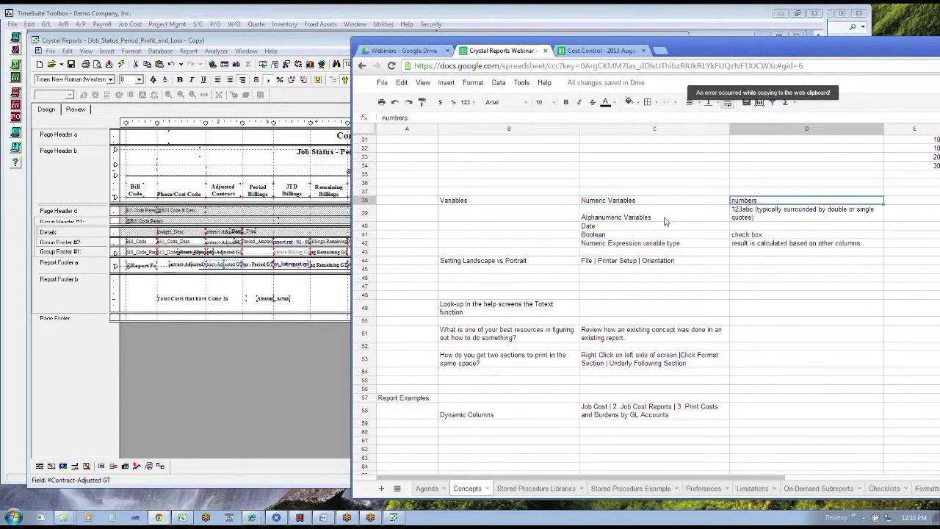
left_click(631, 220)
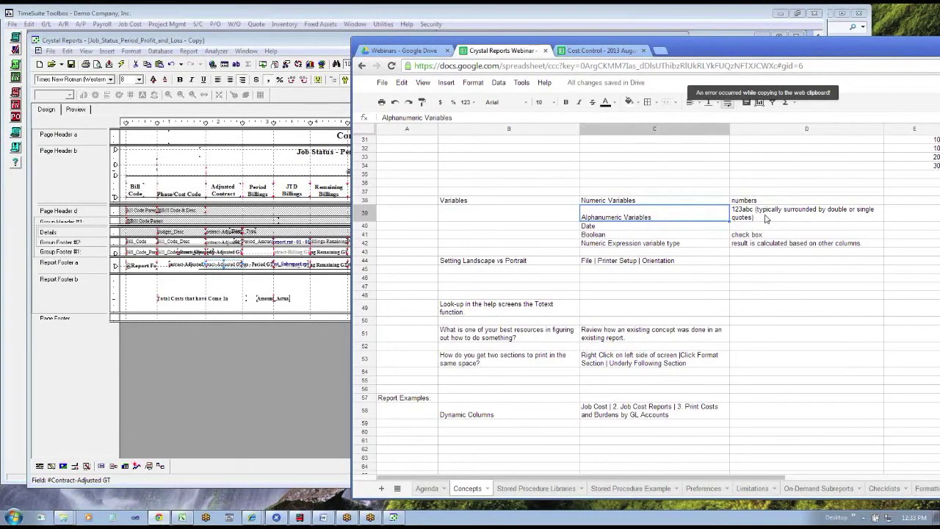
left_click(704, 226)
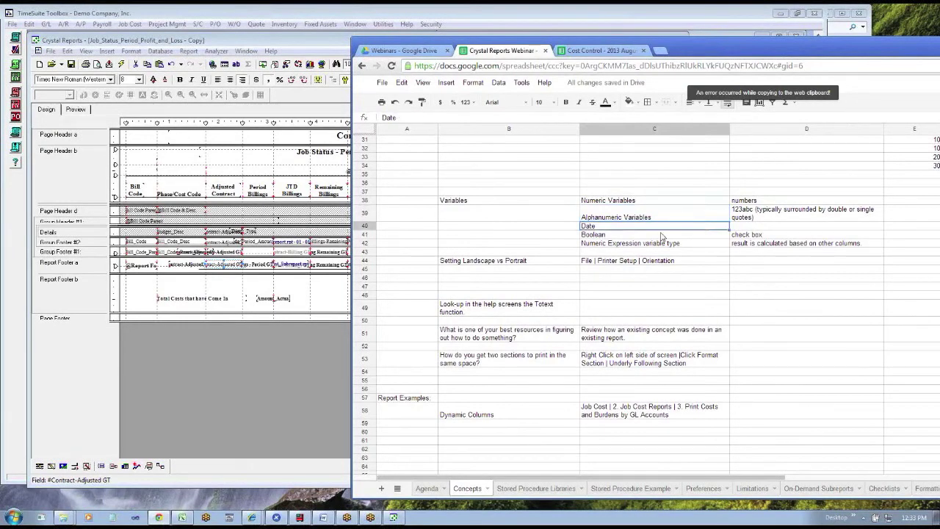
left_click(621, 238)
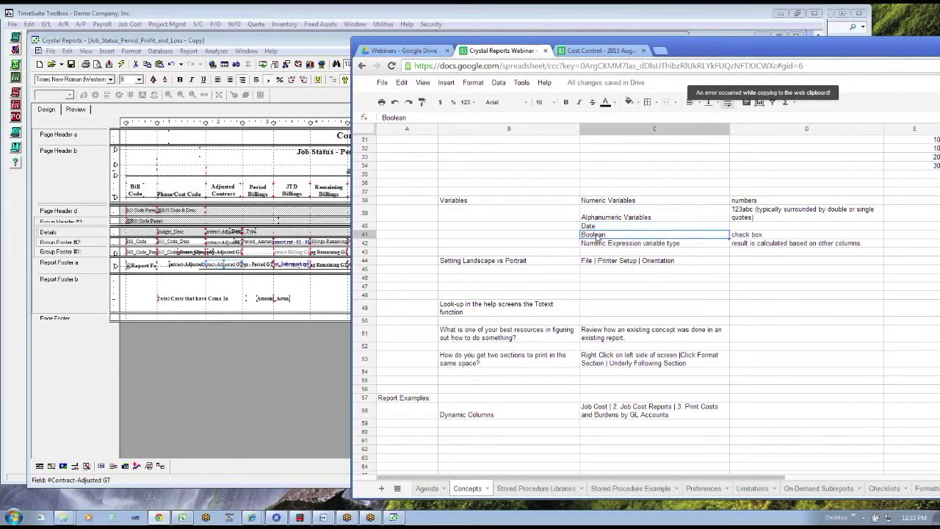
left_click(765, 238)
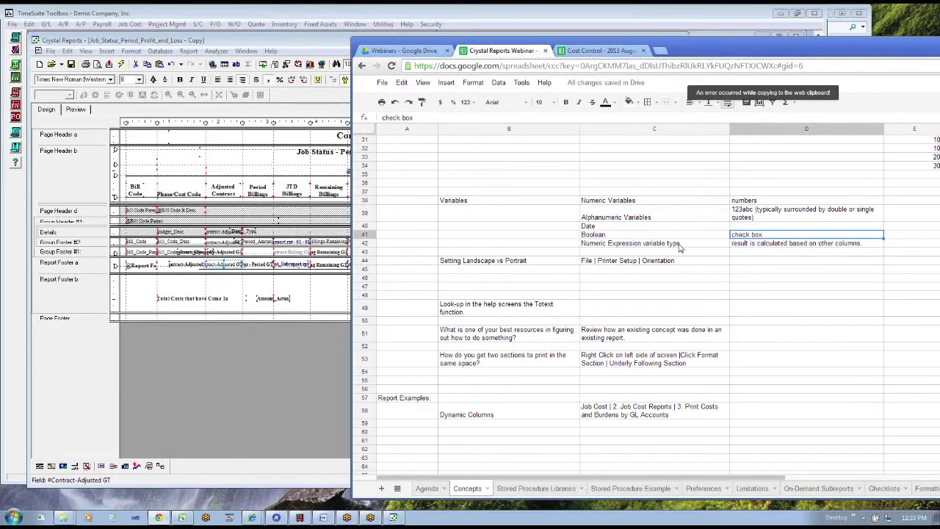
left_click(679, 248)
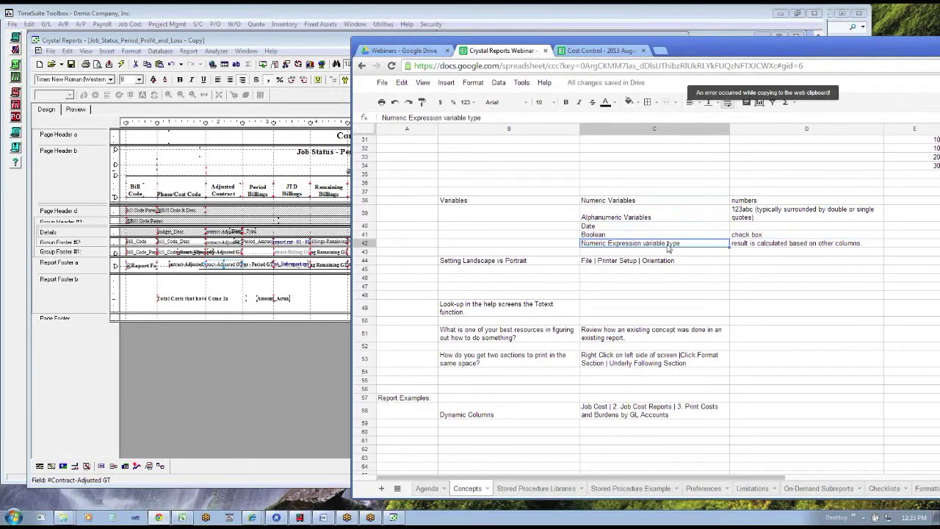
left_click(761, 248)
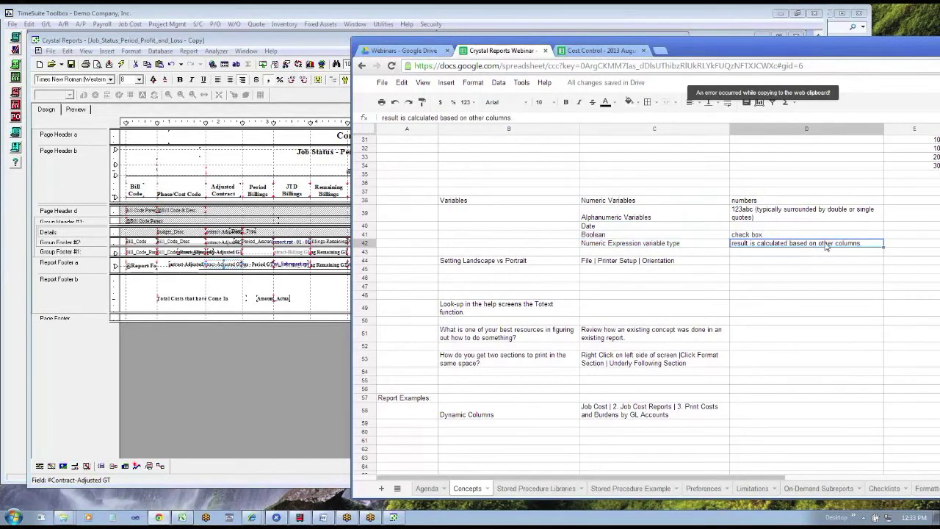
left_click(625, 215)
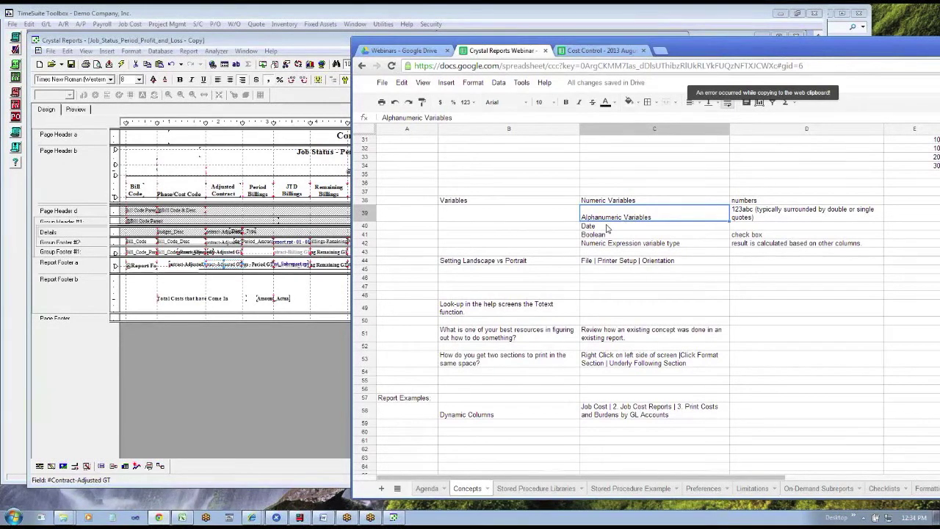
left_click(666, 230)
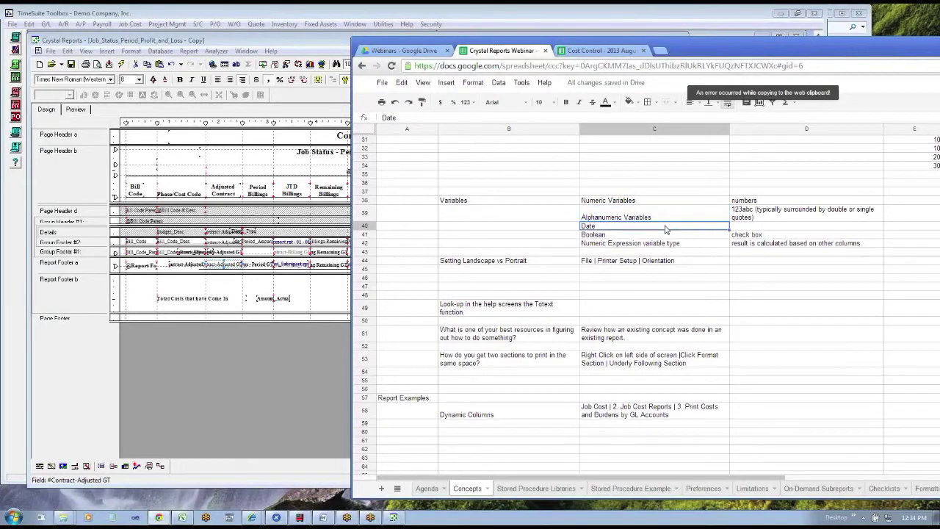
left_click(666, 217)
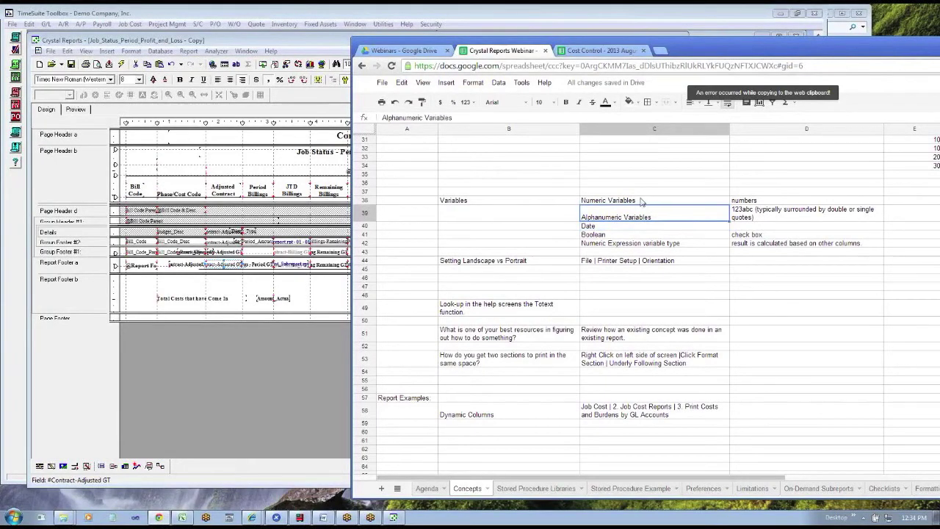
Step: Write the example "Customer Name + Billing for year" in the empty cell below "Variables"
left_click(498, 218)
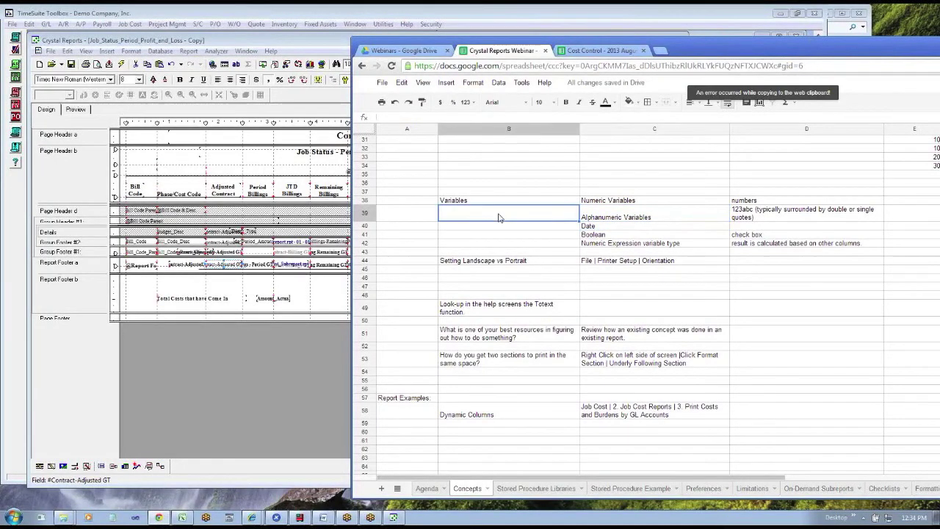
type("Customer Nam")
key("BackSpace")
type("am")
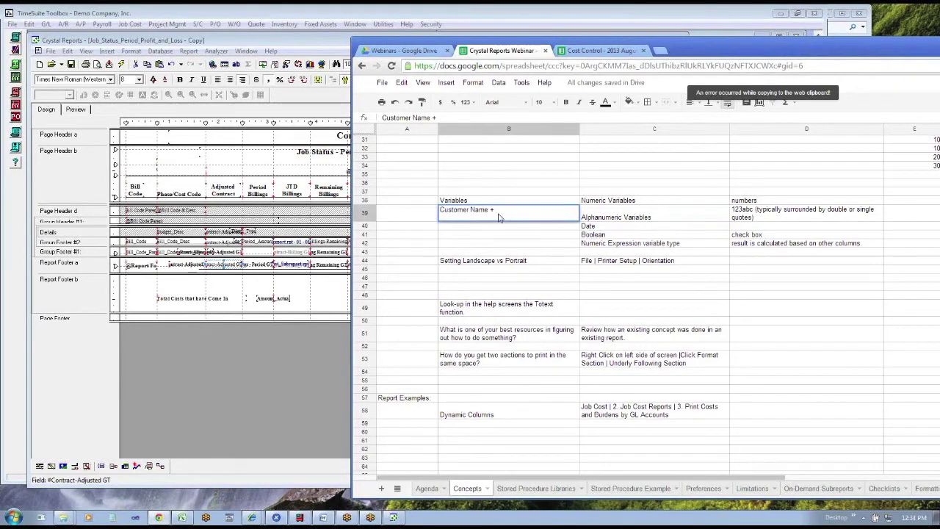
type("il")
type("ling")
type(" for eyasr")
key("BackSpace")
key("BackSpace")
key("BackSpace")
key("BackSpace")
key("BackSpace")
type("ya")
key("BackSpace")
Step: Wrap the Billing for year part of the example in totext( ) and discard the cell entry
left_click_drag(496, 209, 553, 212)
left_click(498, 212)
type("totext(")
left_click_drag(494, 209, 581, 214)
left_click(498, 210)
left_click_drag(563, 210, 496, 210)
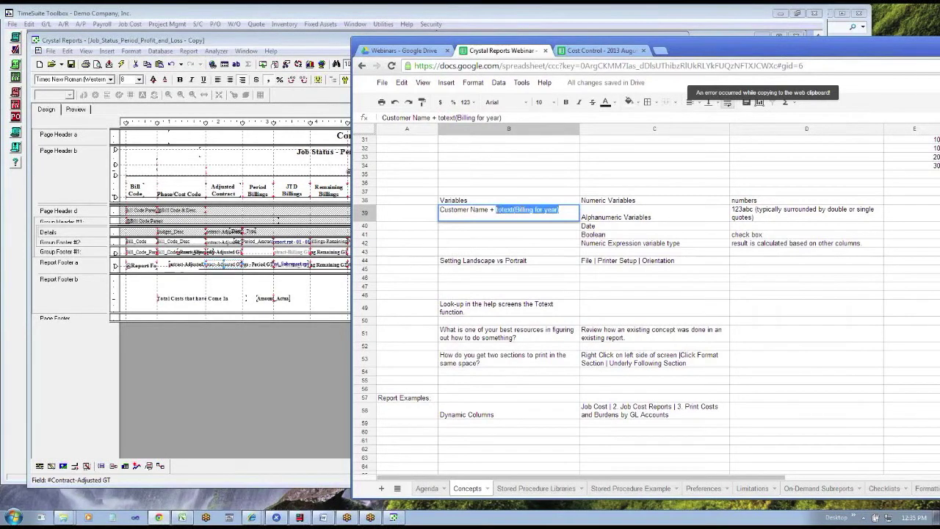
key("Escape")
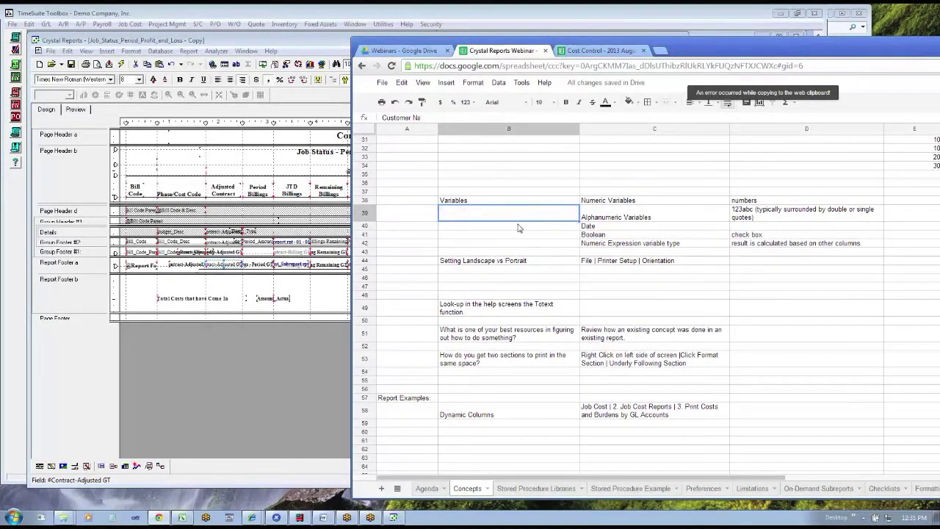
Step: Switch to Crystal Reports, bring up the Job_List_old report and show its preview
left_click(597, 220)
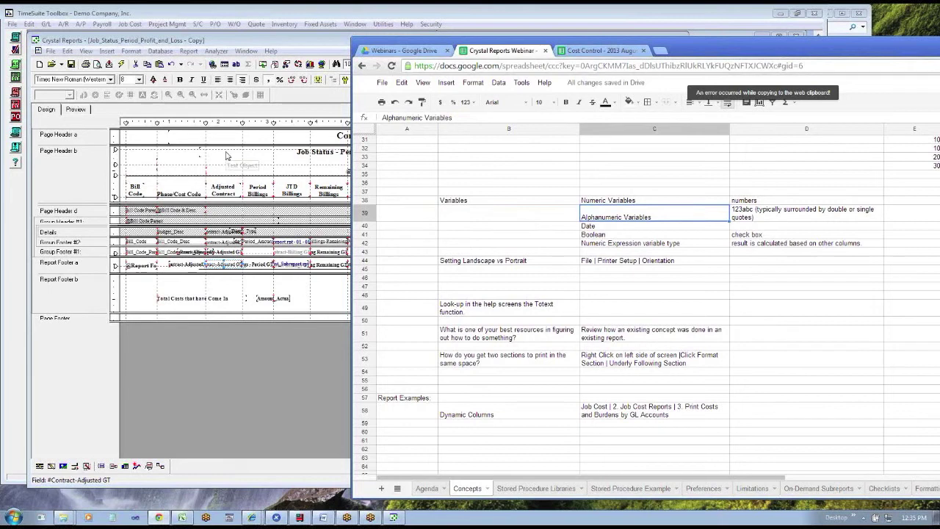
left_click(592, 227)
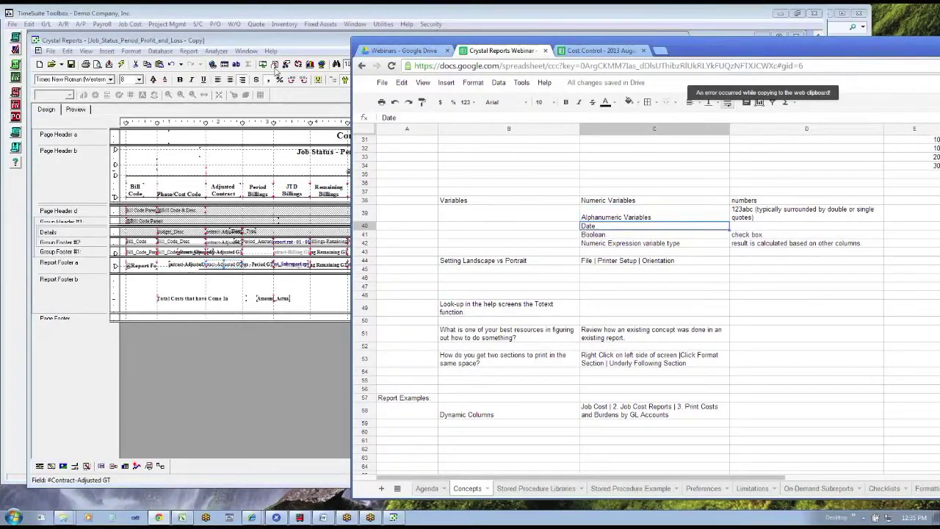
left_click(287, 47)
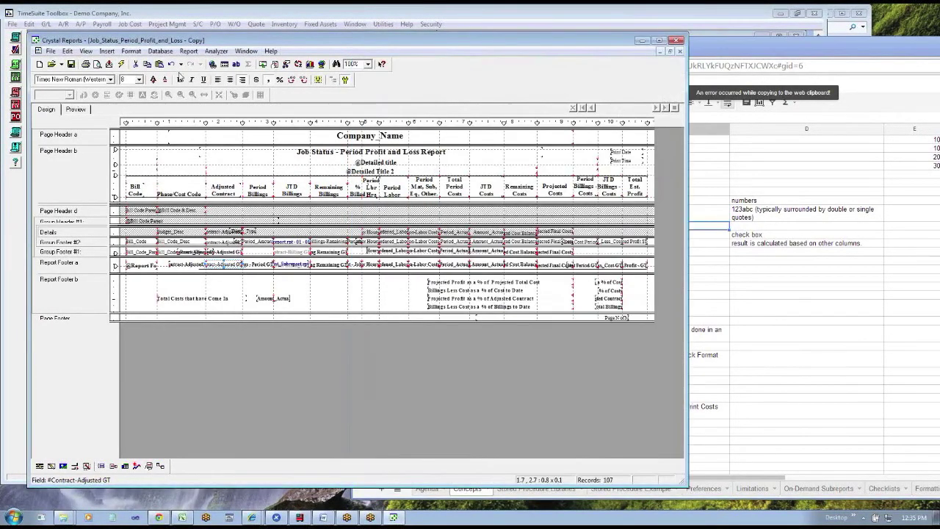
left_click(246, 50)
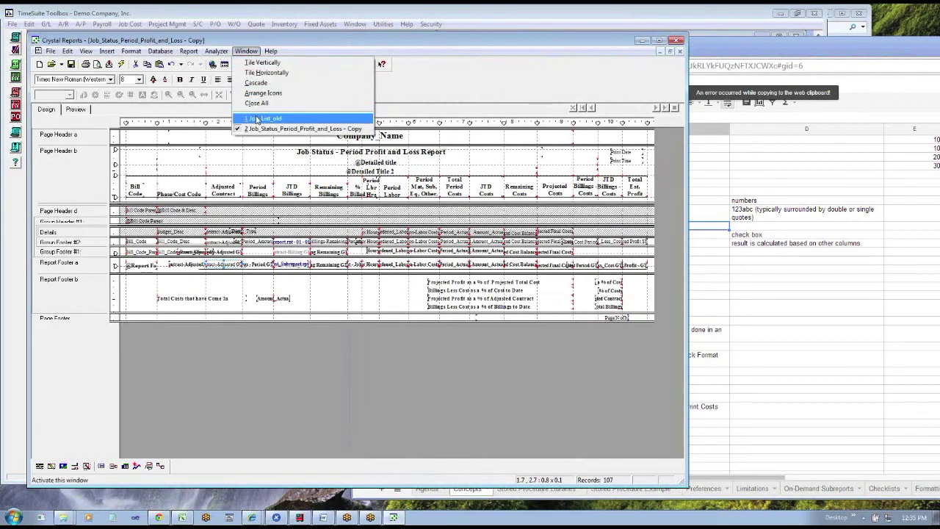
left_click(262, 118)
right_click(375, 215)
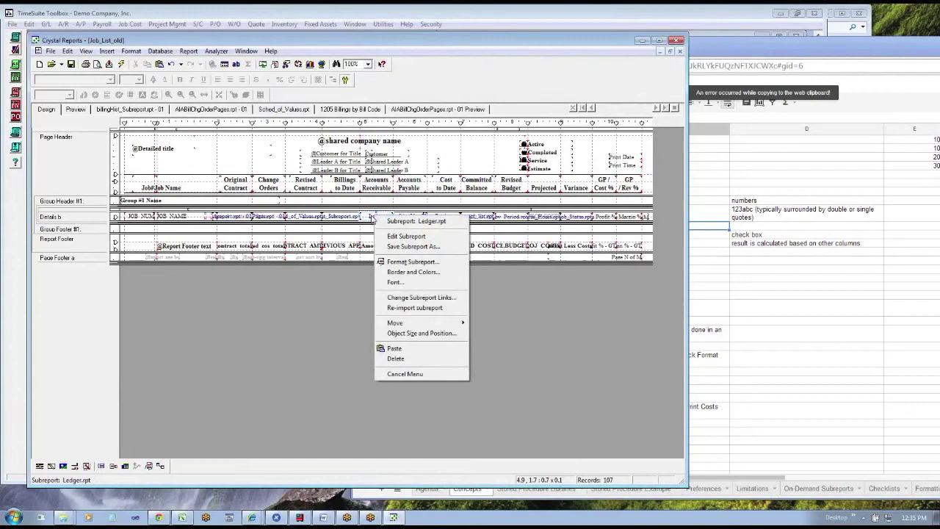
left_click(77, 110)
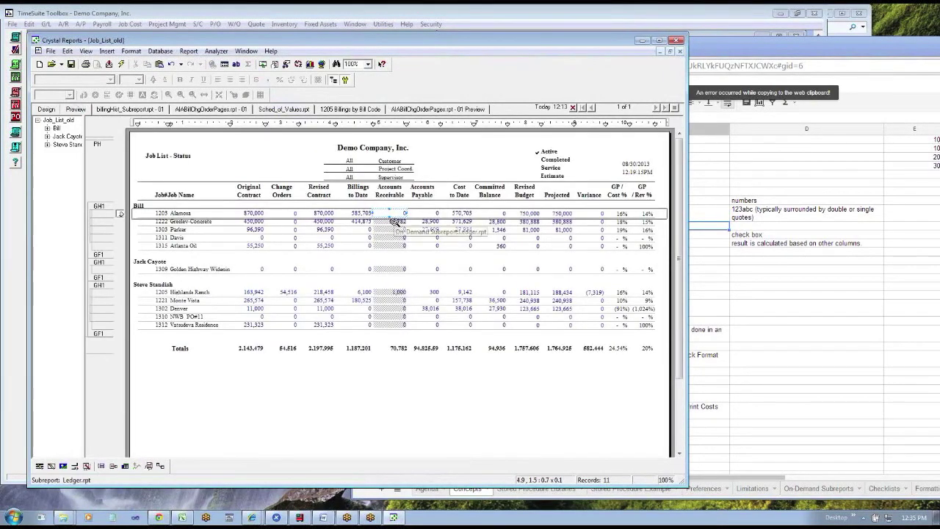
Step: Open the on-demand caption formula of the Ledger.rpt subreport in the Accounts Receivable column
right_click(395, 222)
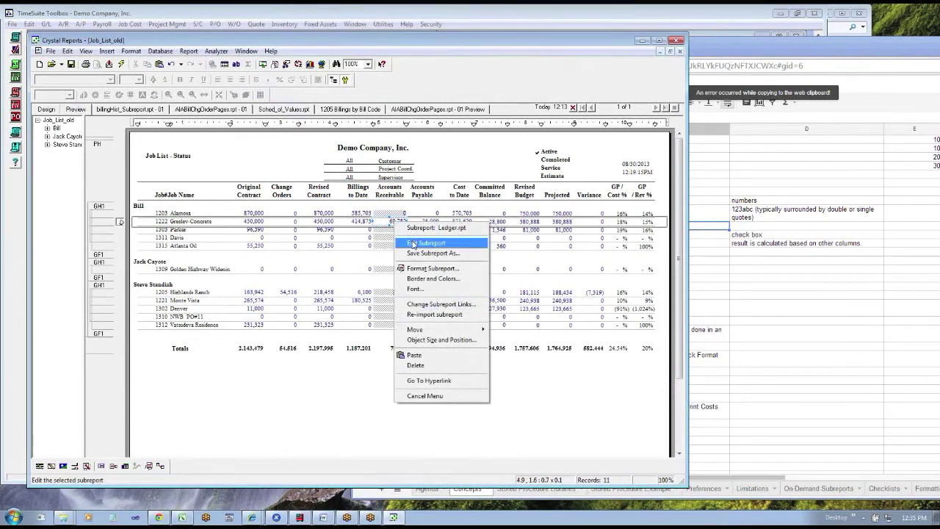
left_click(433, 269)
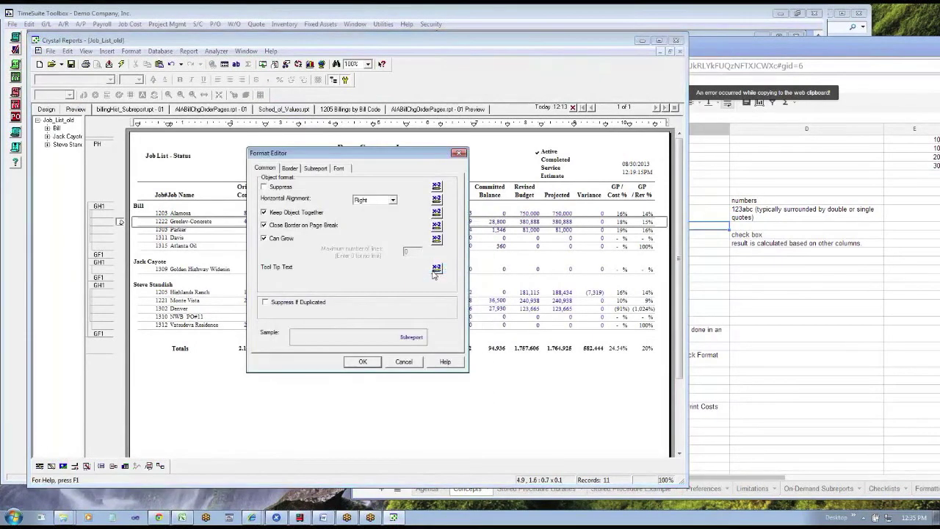
left_click(316, 169)
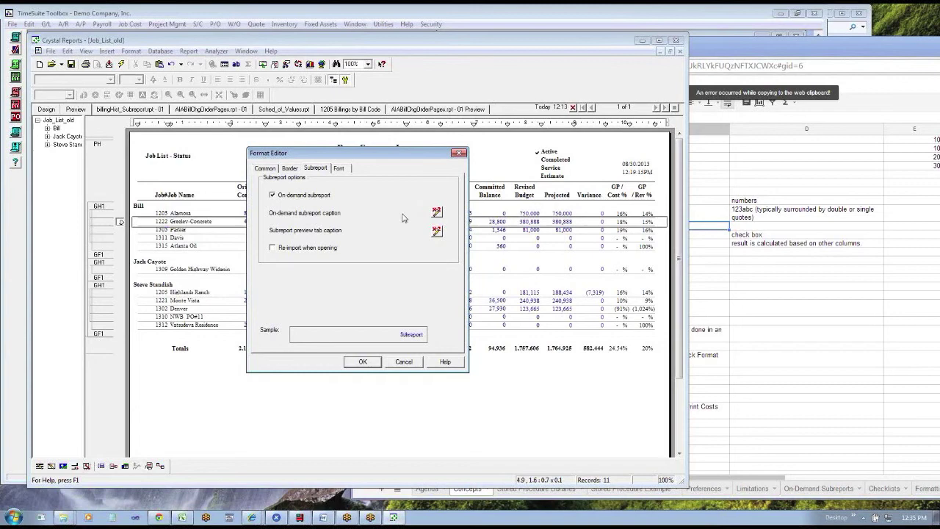
left_click(436, 213)
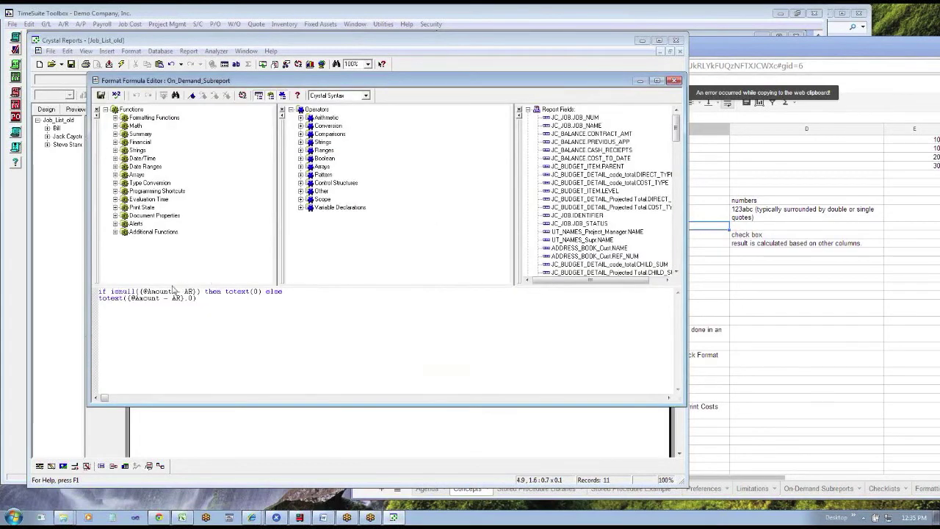
left_click_drag(196, 291, 137, 297)
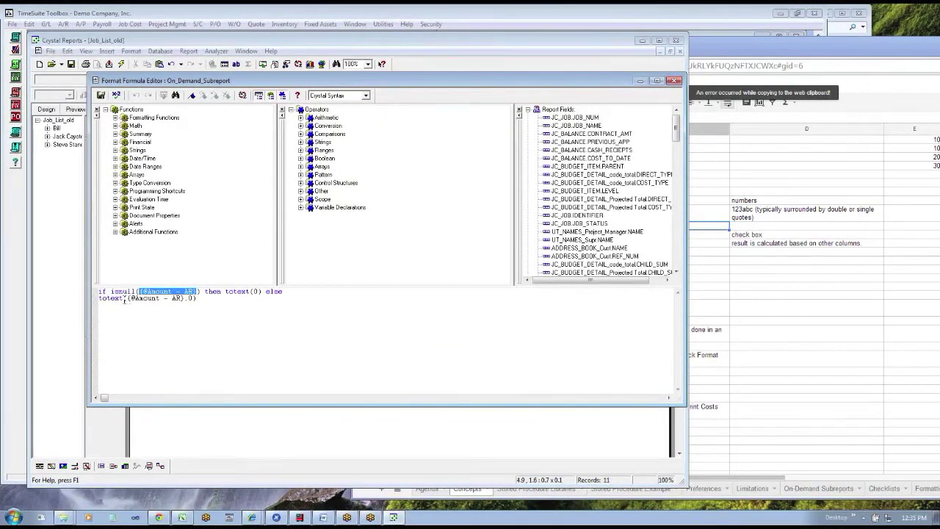
left_click_drag(122, 298, 90, 298)
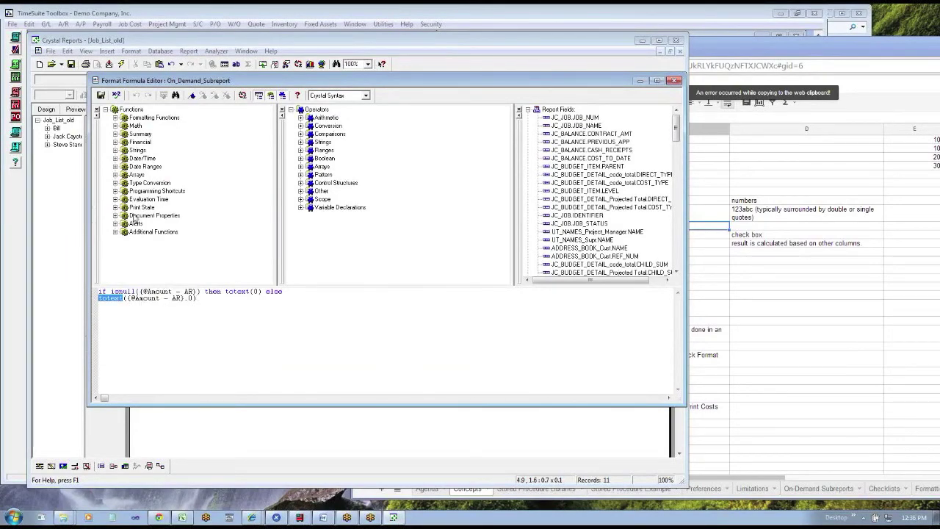
left_click(102, 95)
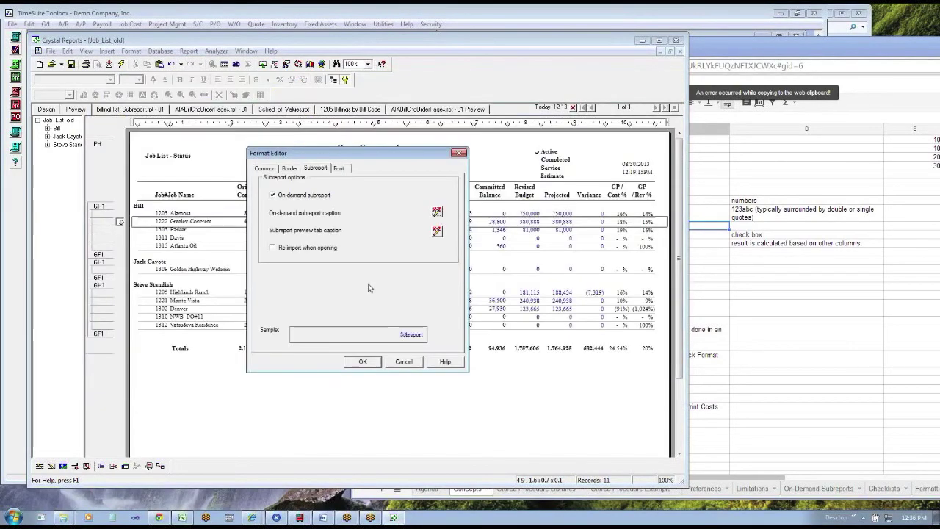
left_click(362, 362)
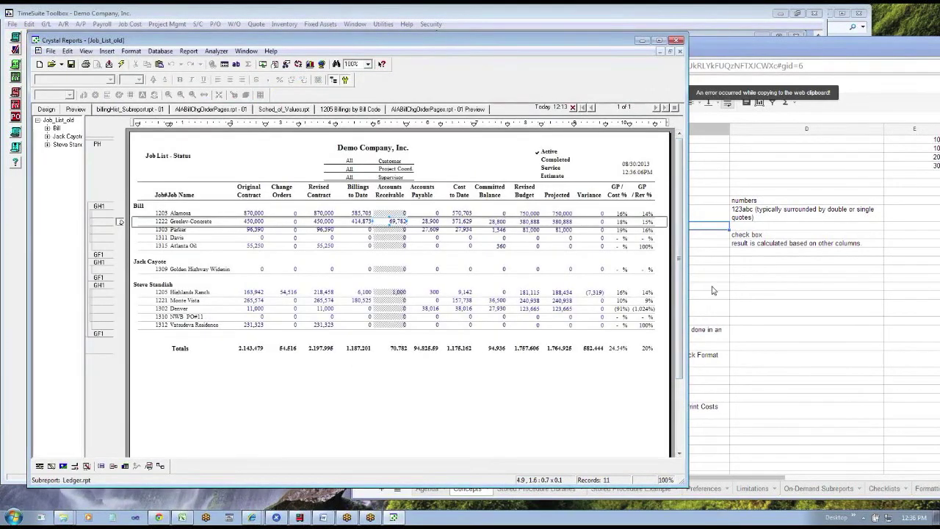
Step: Review the Numeric, Alphanumeric, Date, Boolean and Numeric Expression variable types in the Concepts sheet in Chrome
left_click(711, 290)
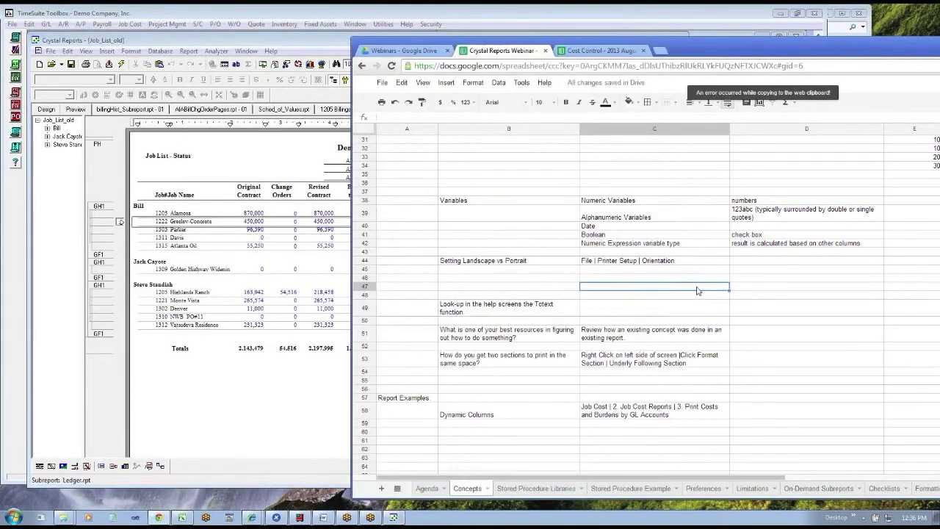
left_click(599, 220)
left_click(599, 235)
left_click(597, 243)
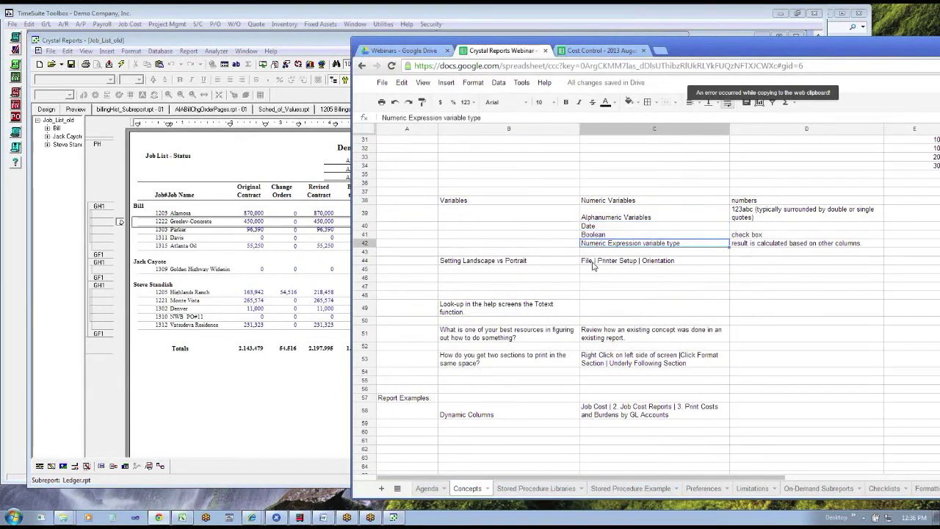
left_click(611, 204)
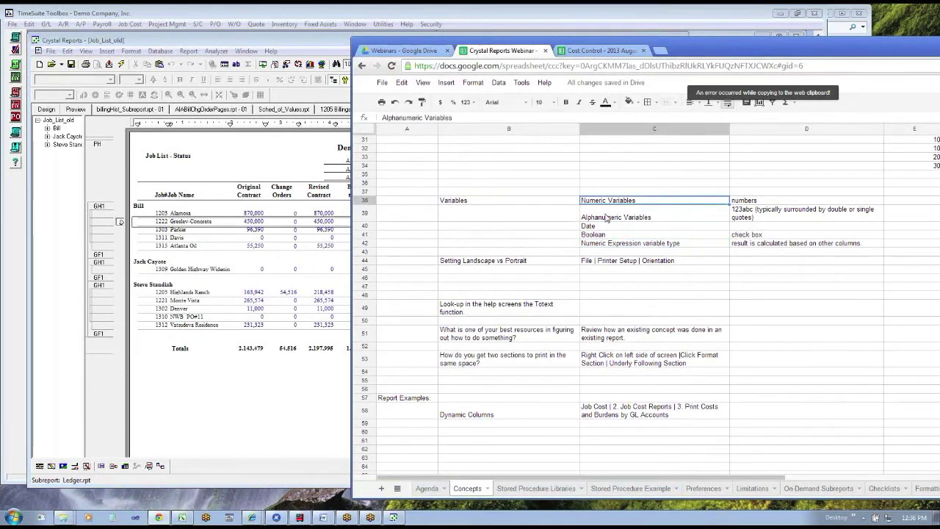
left_click(606, 217)
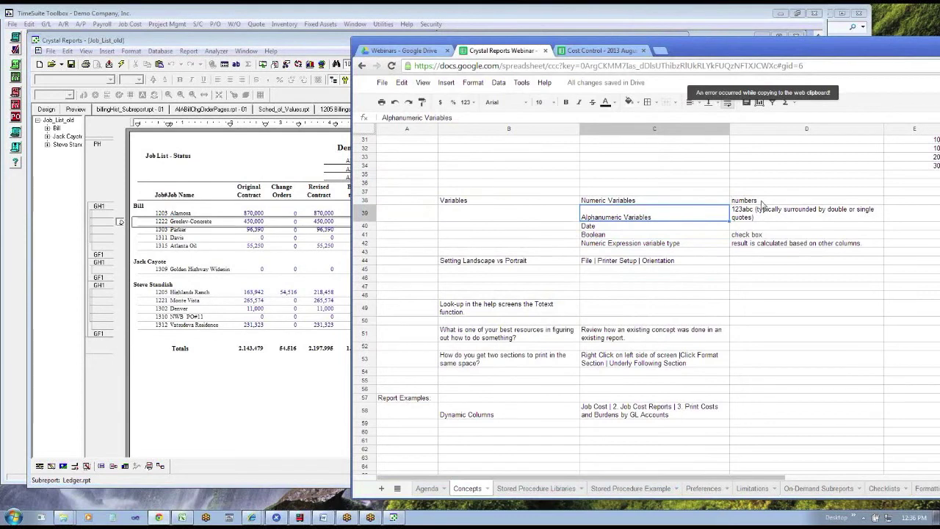
key("Down")
key("Up")
key("Up")
left_click(602, 213)
left_click(595, 227)
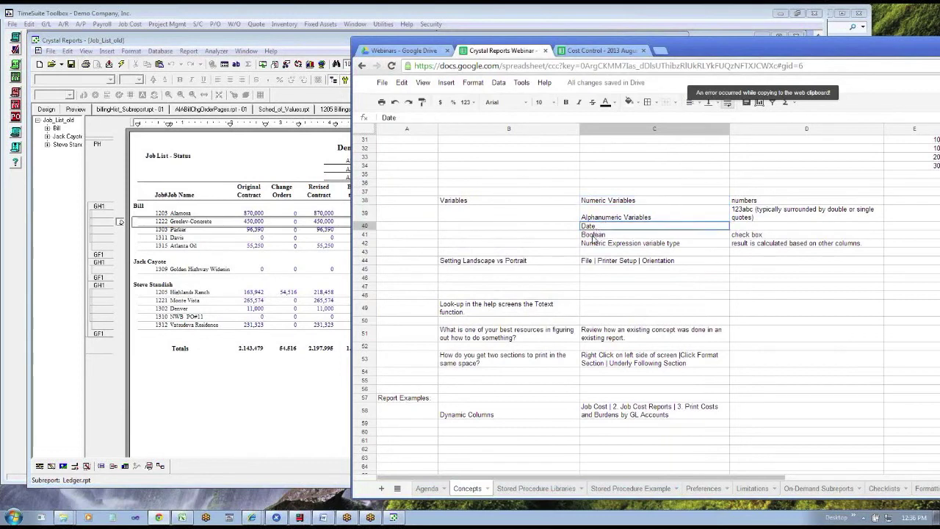
left_click(592, 234)
left_click(592, 244)
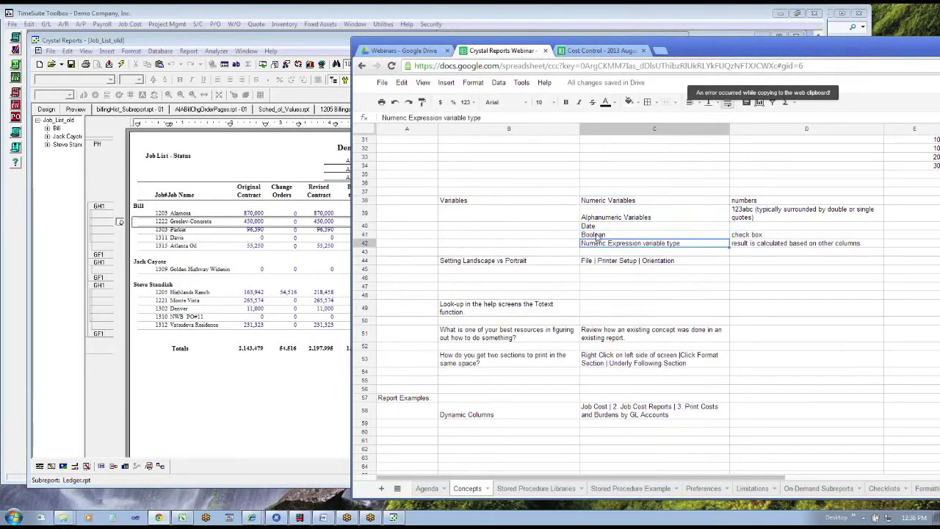
left_click(595, 235)
left_click(596, 245)
left_click(563, 246)
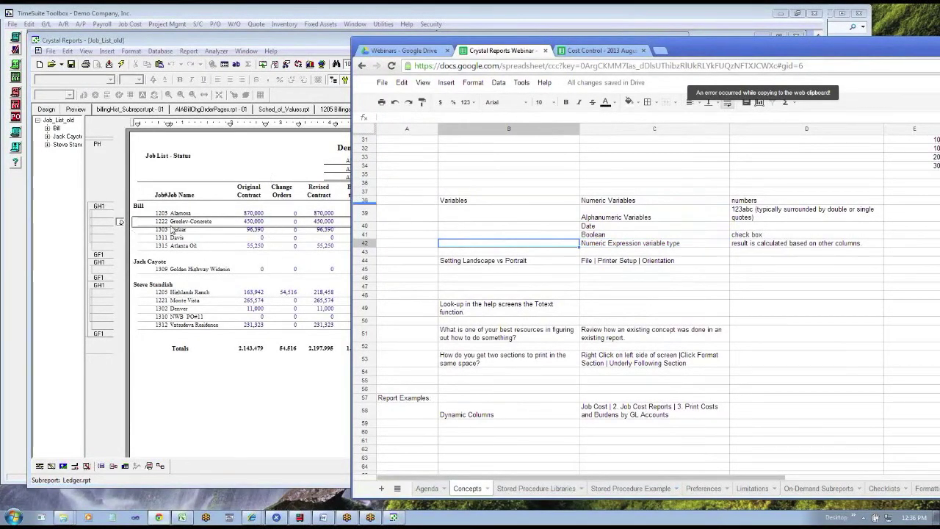
Step: Read the "Setting Landscape vs Portrait" entry in the Concepts sheet and return to the Job_List_old report in Crystal Reports
left_click(230, 151)
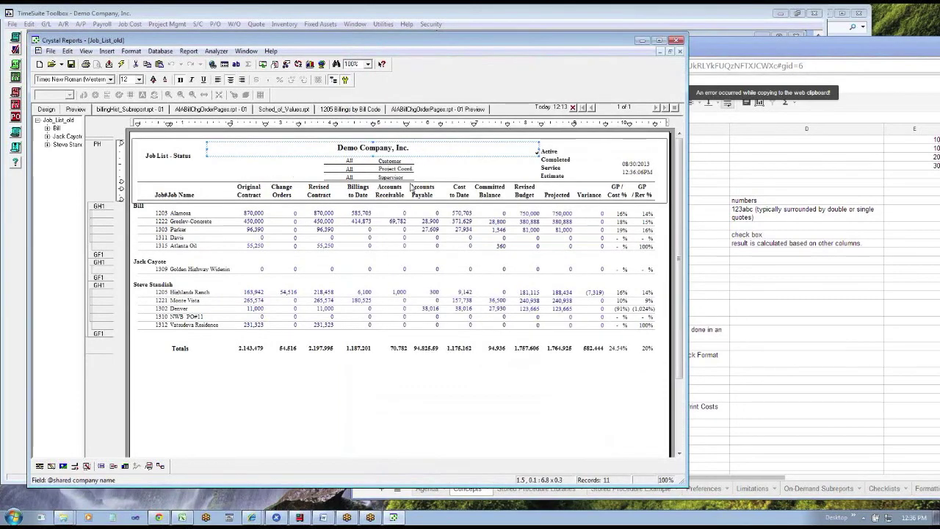
left_click(768, 286)
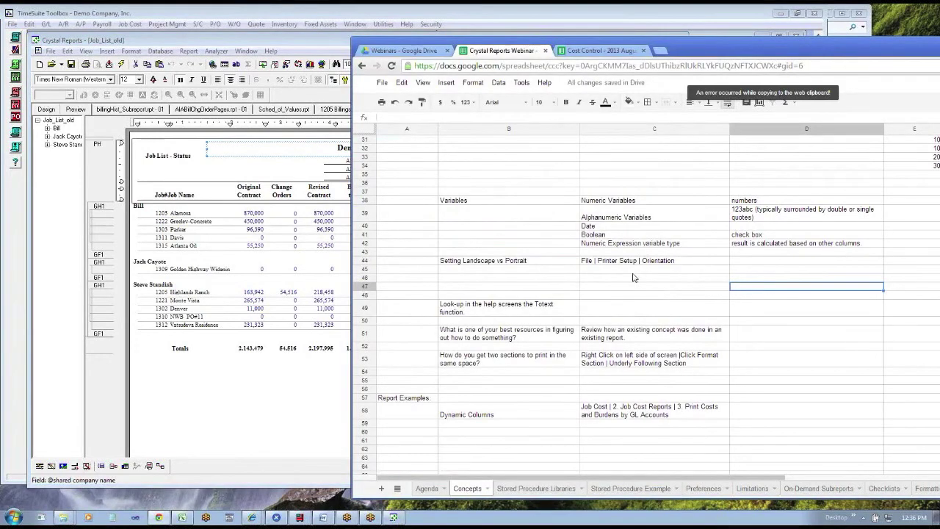
left_click(507, 262)
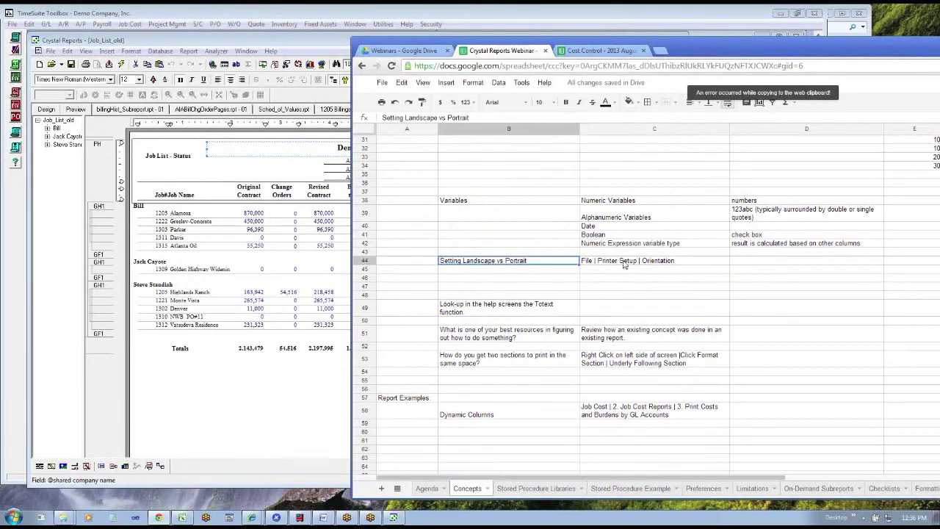
left_click(296, 102)
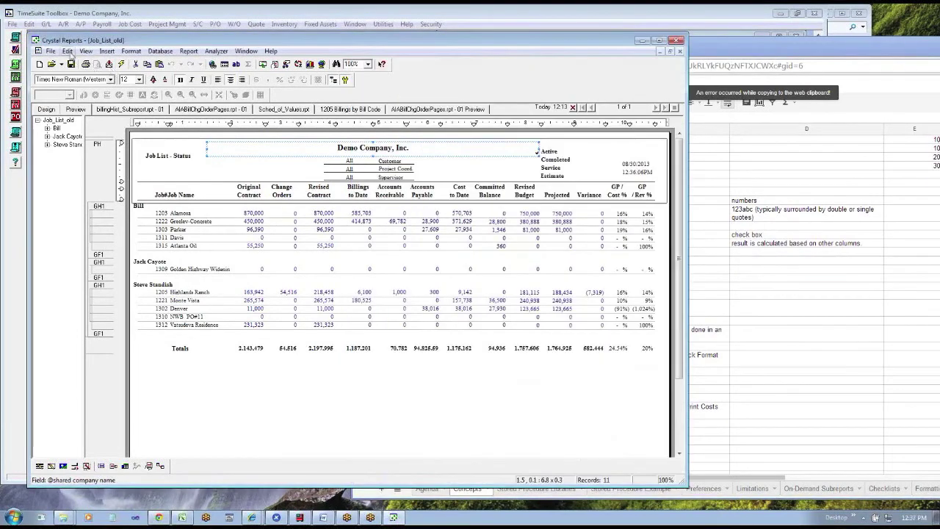
left_click(51, 51)
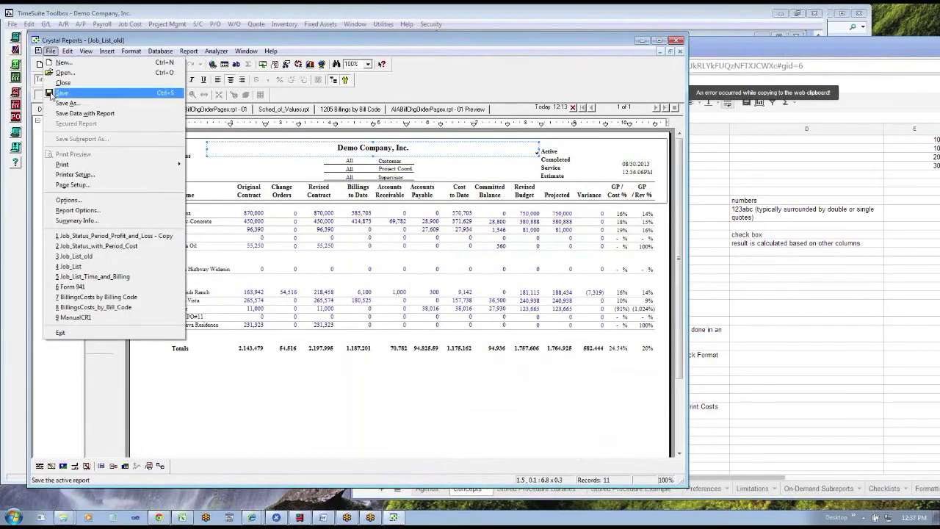
left_click(67, 184)
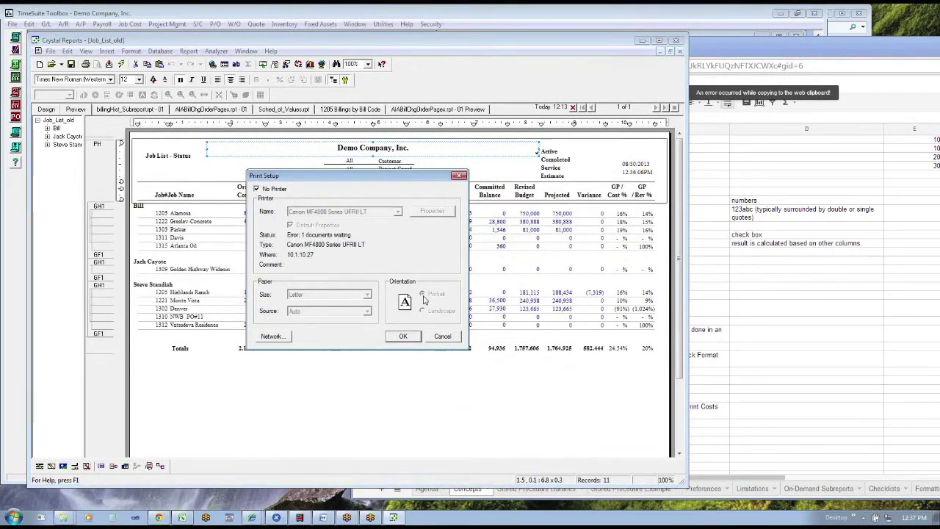
left_click(442, 338)
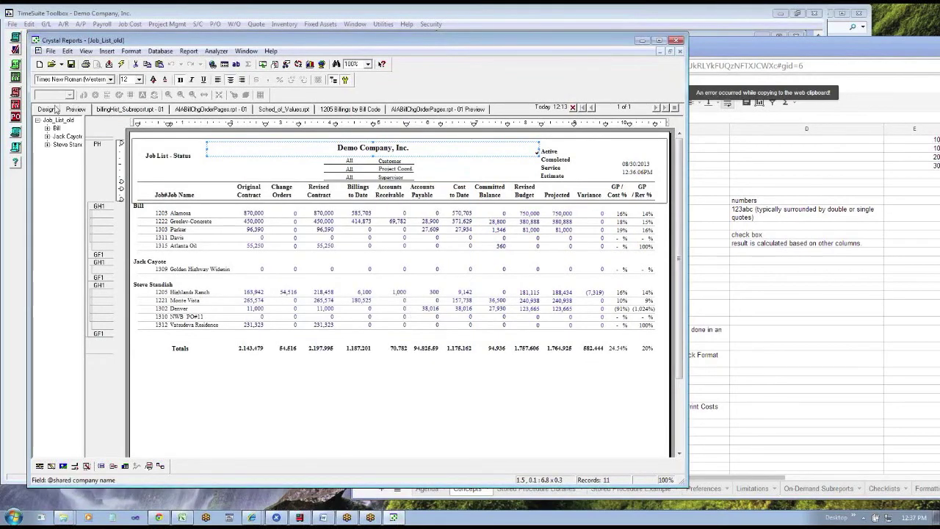
Step: In the Job_List_old report's design view, turn off No Printer in the print setup and set the orientation to Landscape
left_click(47, 110)
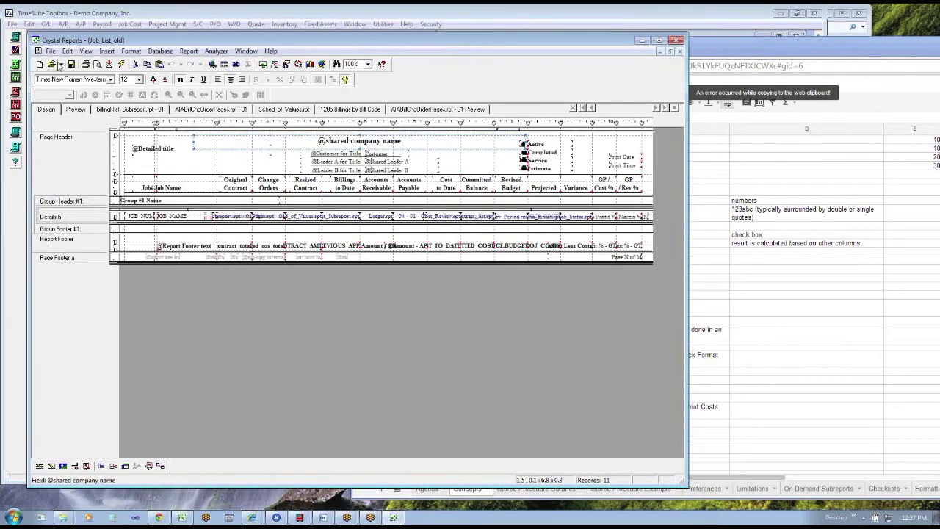
left_click(51, 51)
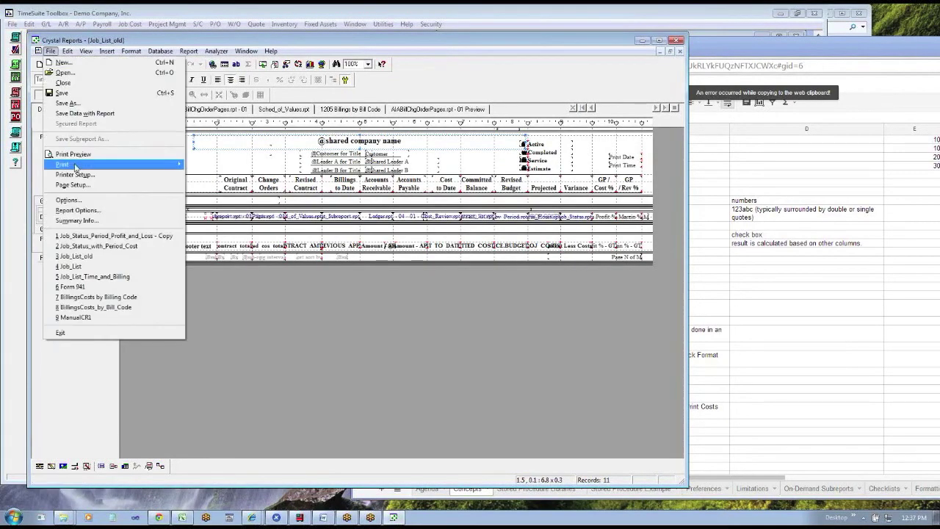
left_click(78, 174)
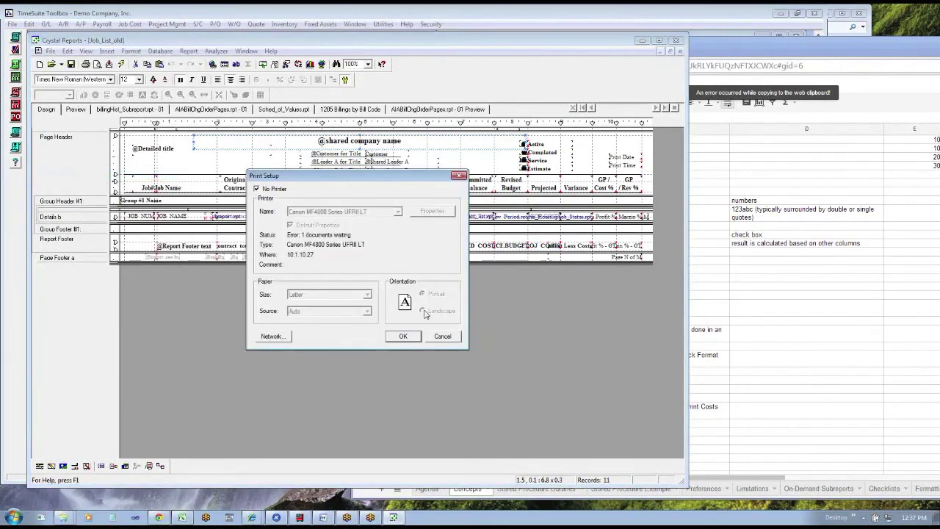
left_click(256, 189)
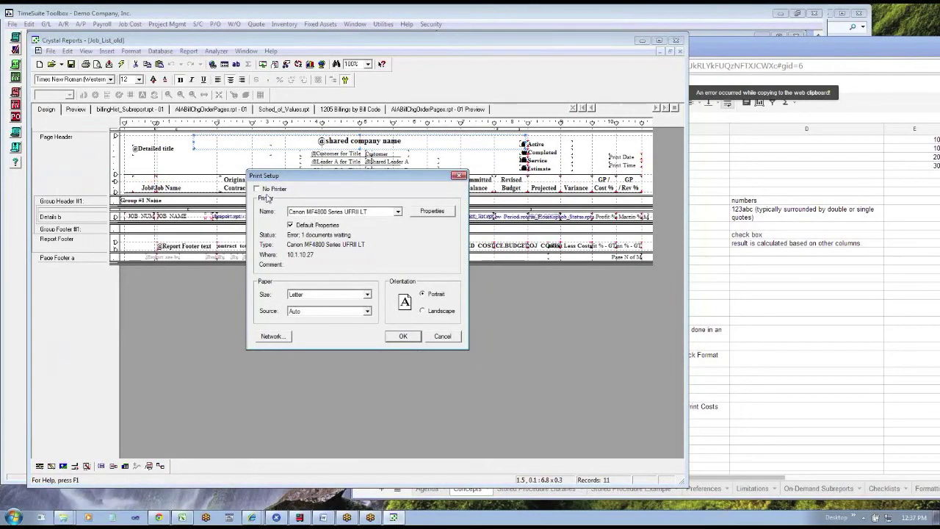
left_click(422, 311)
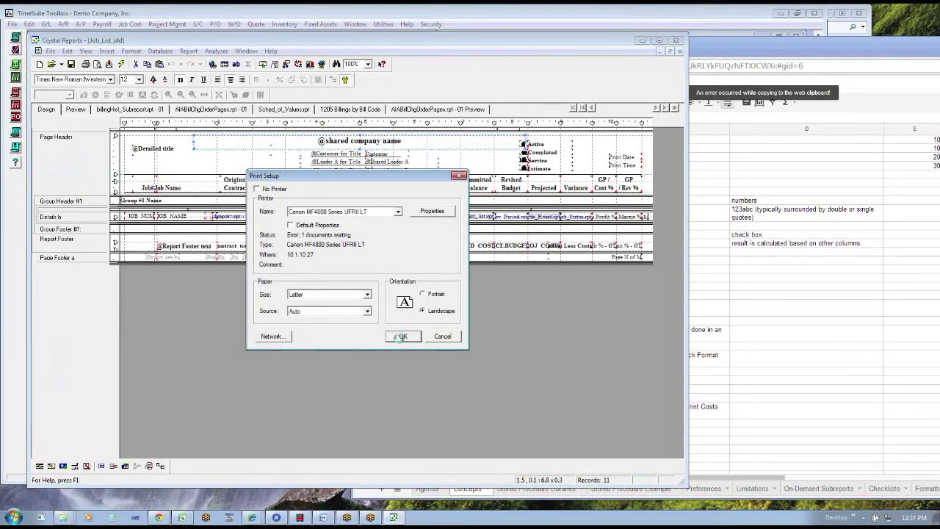
left_click(403, 336)
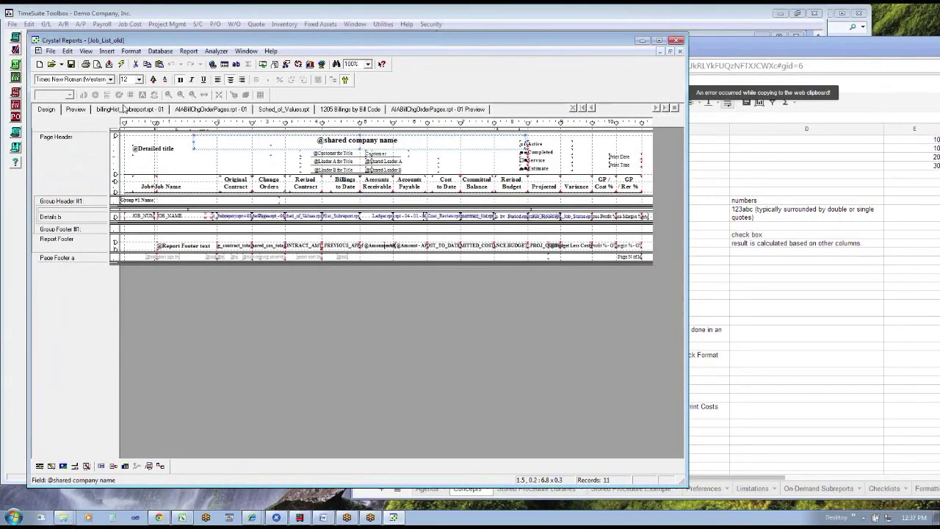
Step: Set the Job_List_old report's page orientation to Portrait in the print setup
left_click(51, 50)
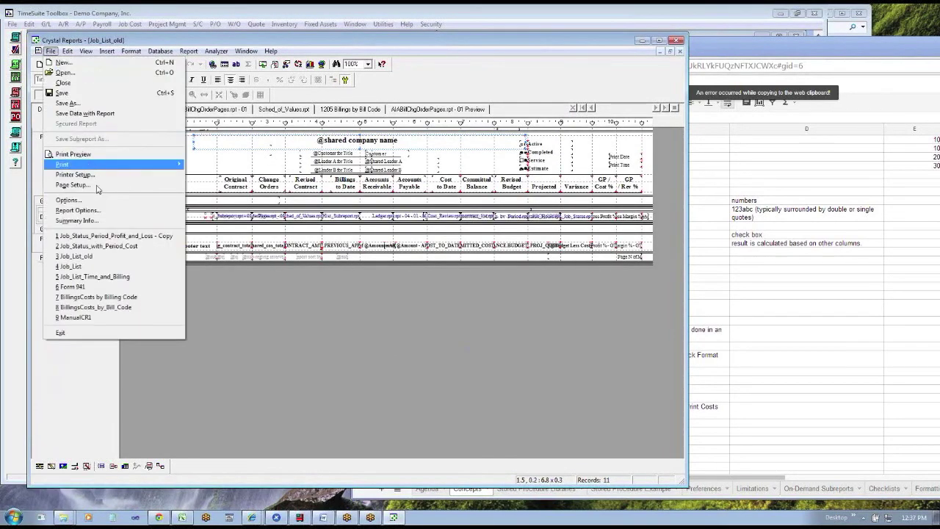
left_click(84, 174)
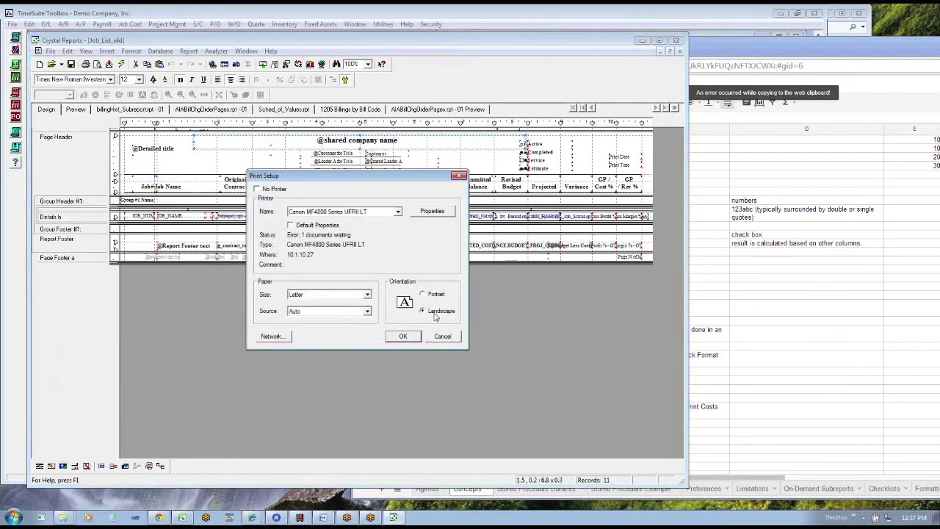
left_click(422, 293)
left_click(403, 336)
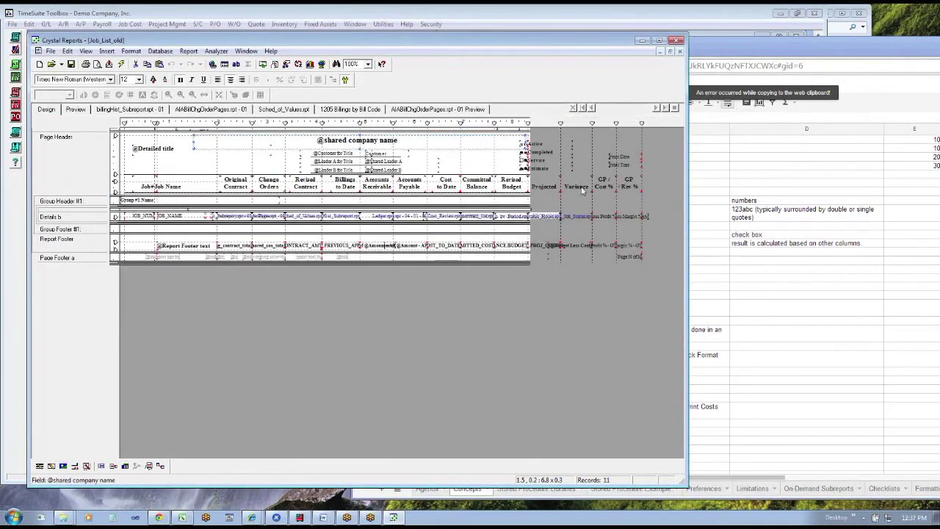
Step: Set the Job_List_old report's page orientation back to Landscape in the print setup
left_click(50, 52)
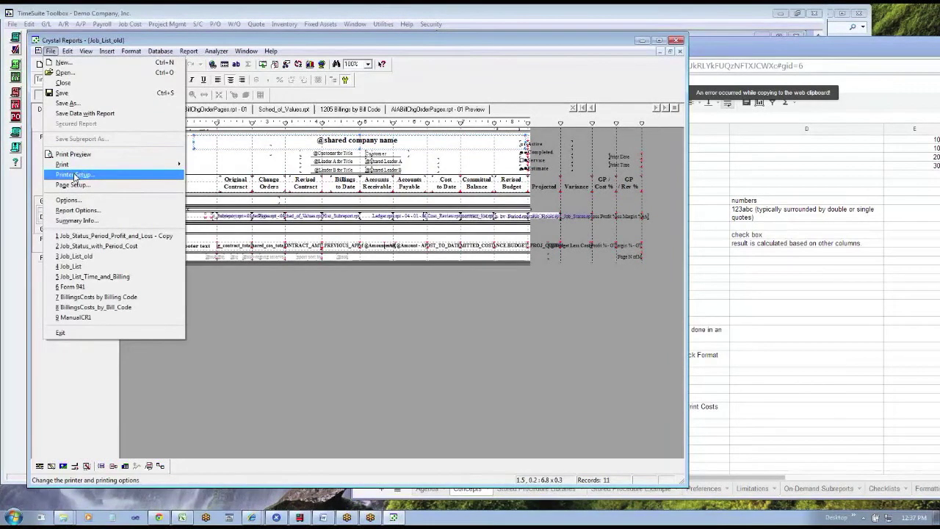
left_click(74, 176)
left_click(423, 311)
left_click(403, 335)
Step: Read the Totext look-up entry in the Concepts sheet in Chrome, and try to open the help in Crystal Reports
left_click(744, 343)
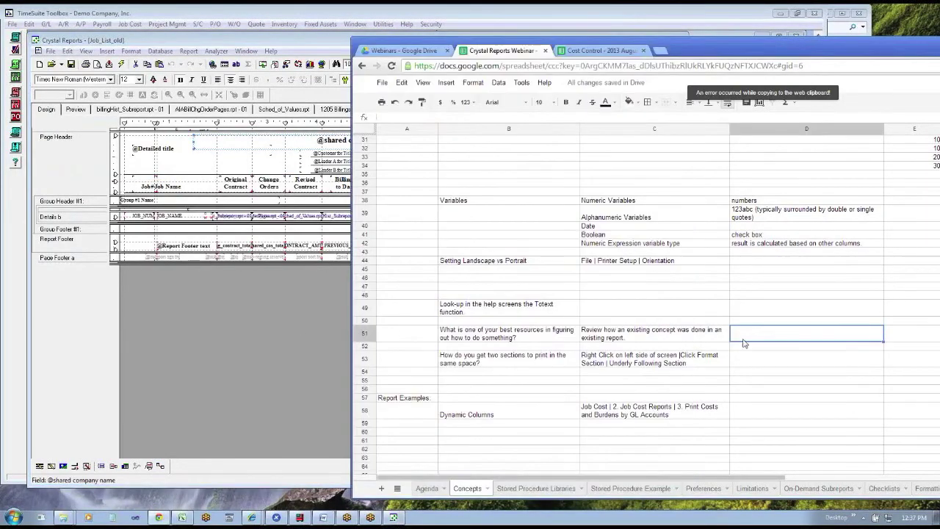
left_click(447, 312)
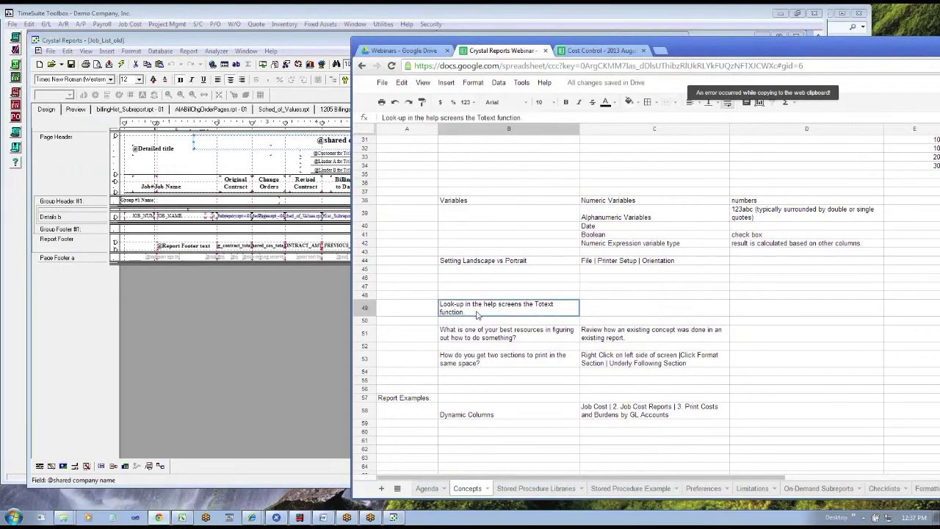
left_click(297, 333)
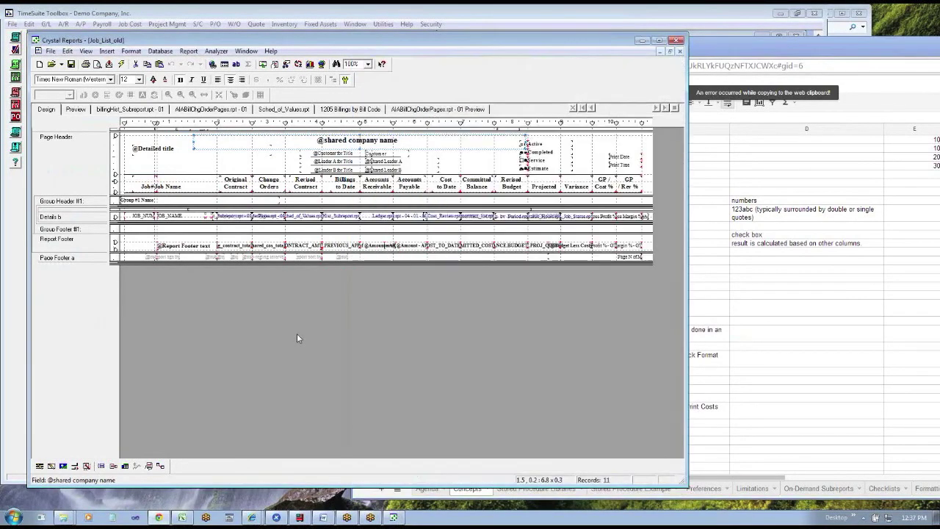
left_click(382, 64)
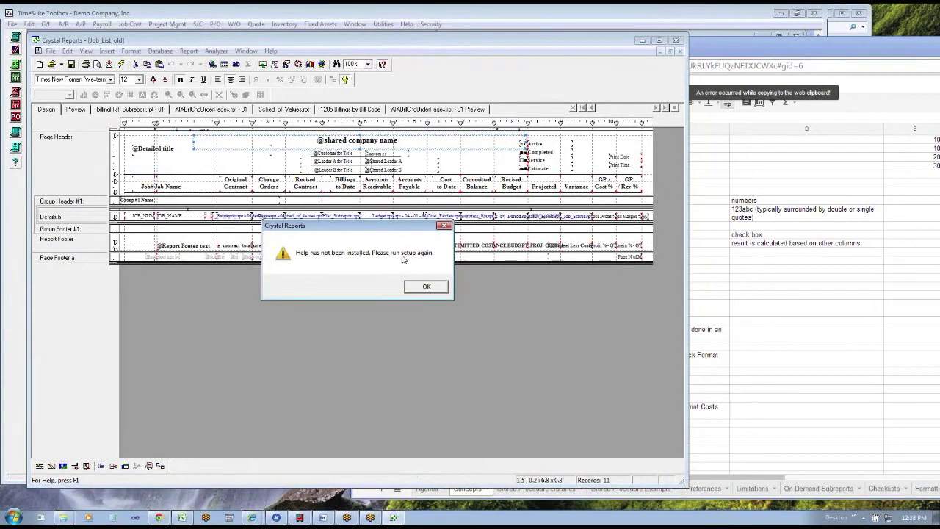
left_click(427, 288)
left_click(425, 287)
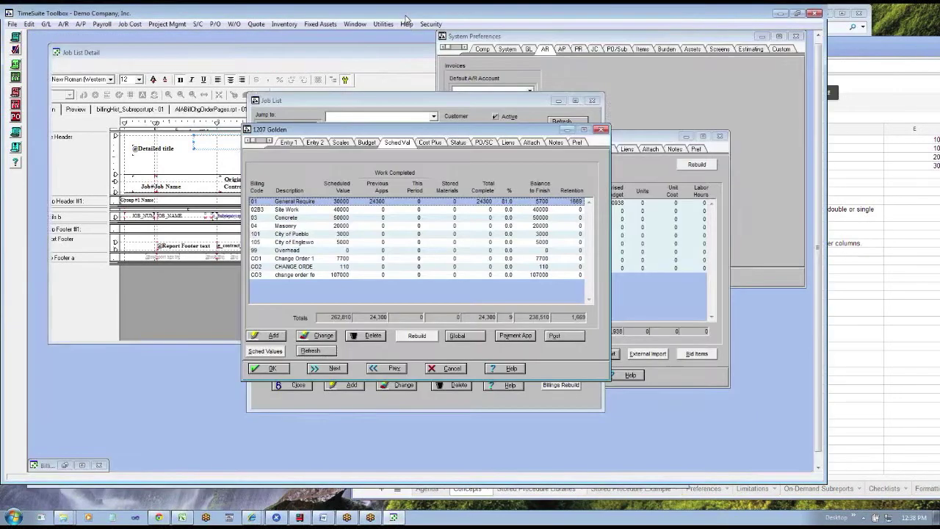
Step: Open the release notes from TimeSuite Toolbox's help and follow the TimeSuite Toolbox Help Links quick link
left_click(406, 24)
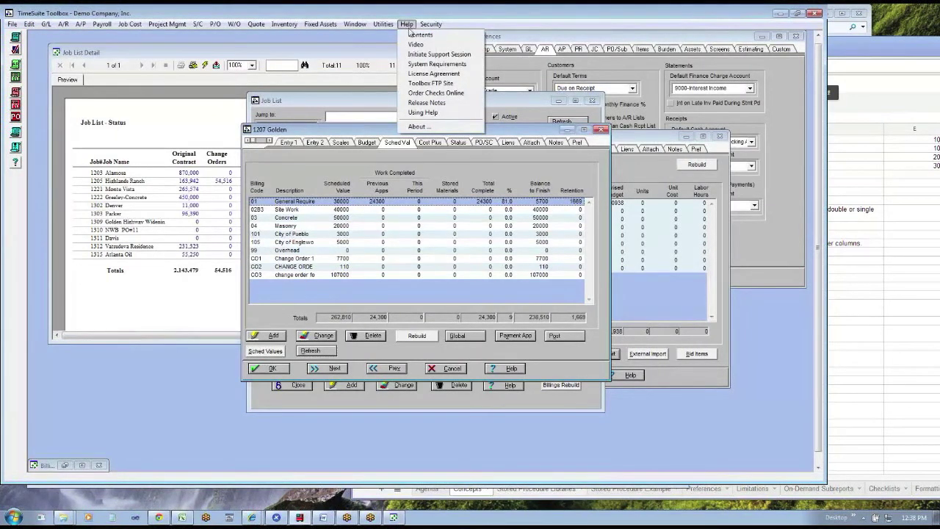
left_click(415, 102)
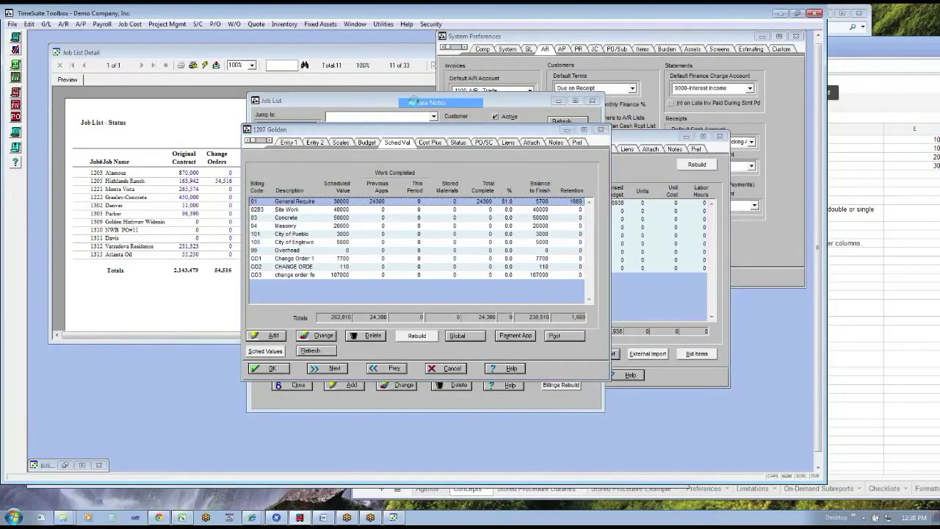
scroll(347, 176, "down", 1)
scroll(347, 176, "down", 5)
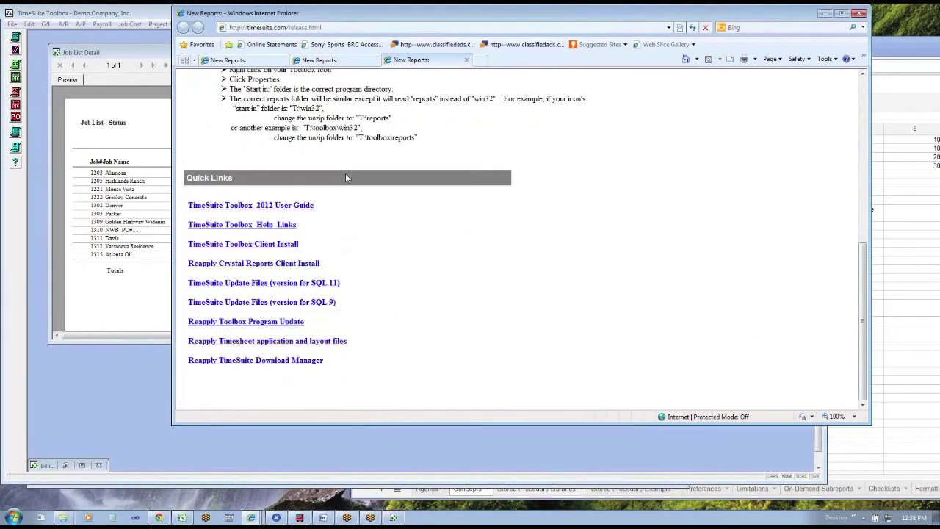
left_click(269, 230)
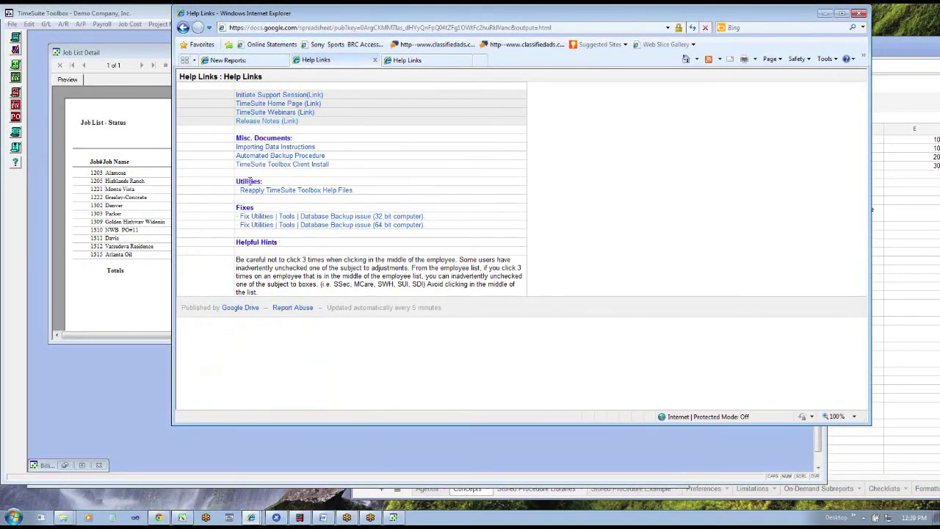
Step: Run Reapply_TimeSuite_Help_Files.exe from the Help Links page and unzip the help files to the toolbox\win32 folder
left_click(302, 194)
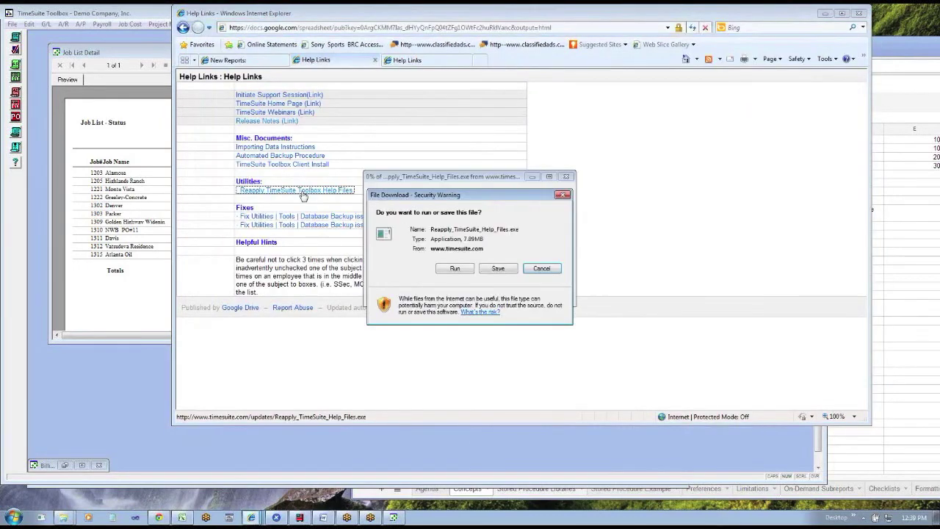
left_click(453, 272)
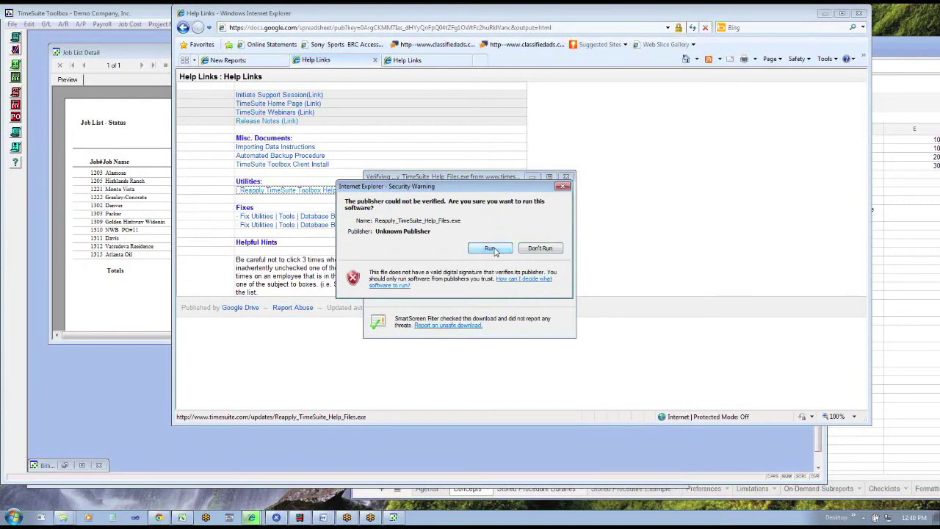
left_click(493, 249)
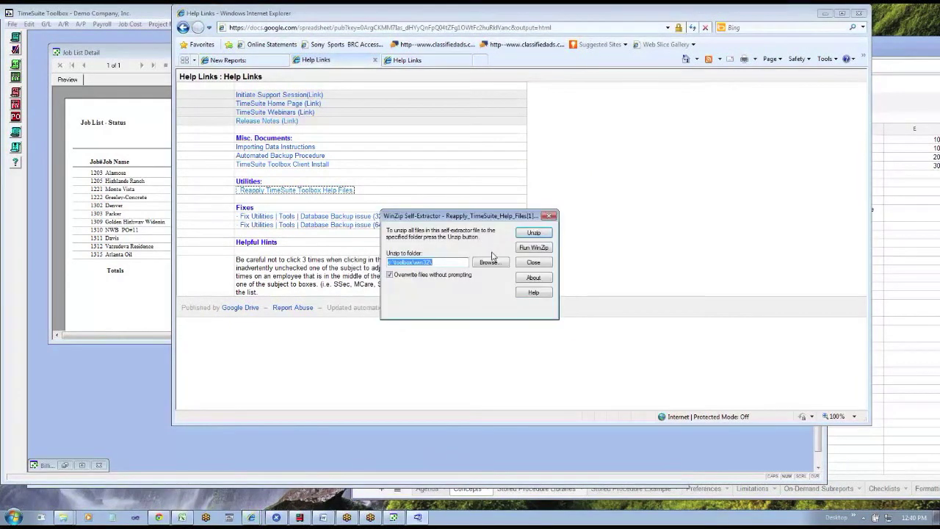
left_click(547, 233)
left_click(501, 289)
left_click(532, 263)
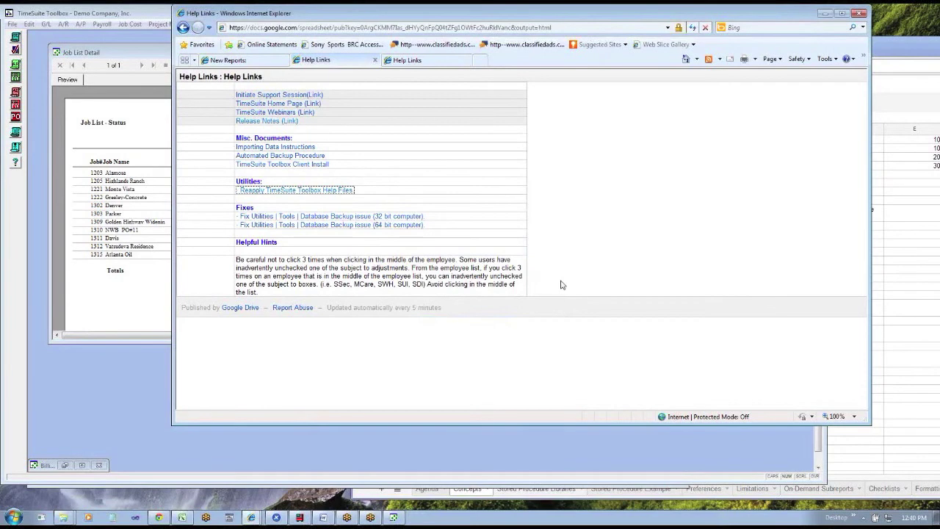
Step: Open the crw help file from the taskbar's Desktop list
left_click(864, 519)
left_click(854, 517)
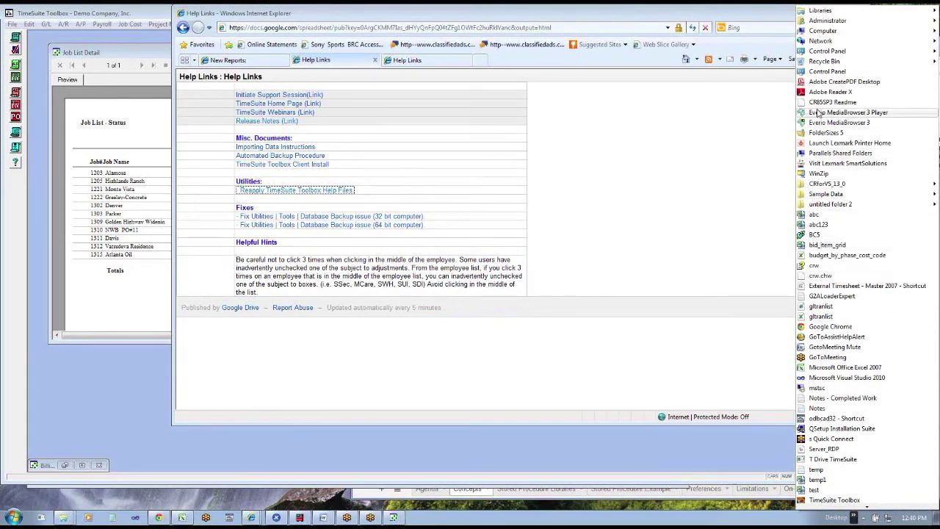
left_click(803, 268)
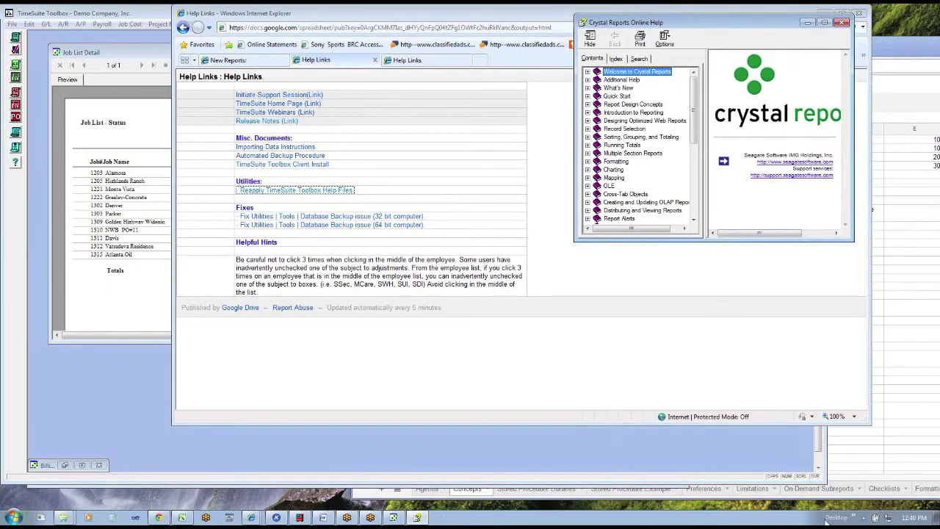
Step: Check the Desktop toolbar option in the taskbar properties and close the dialog
right_click(792, 519)
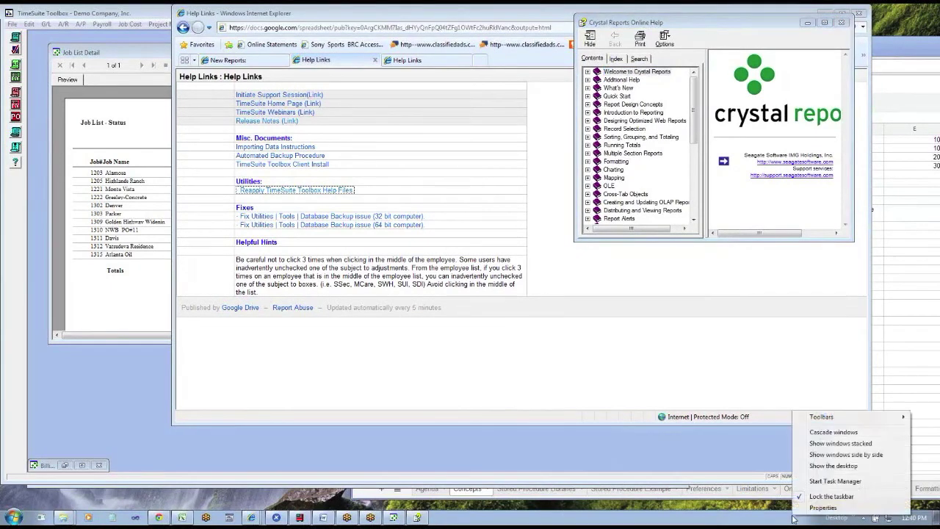
left_click(807, 507)
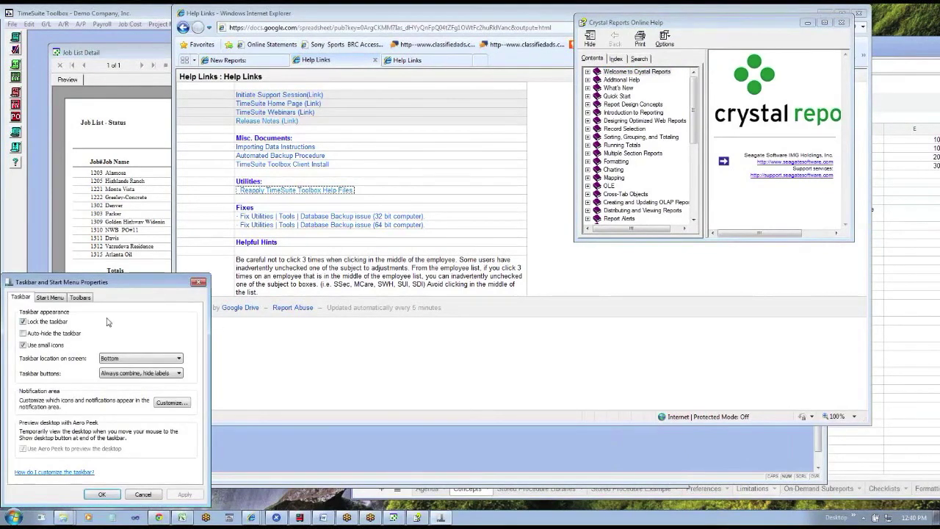
left_click(79, 297)
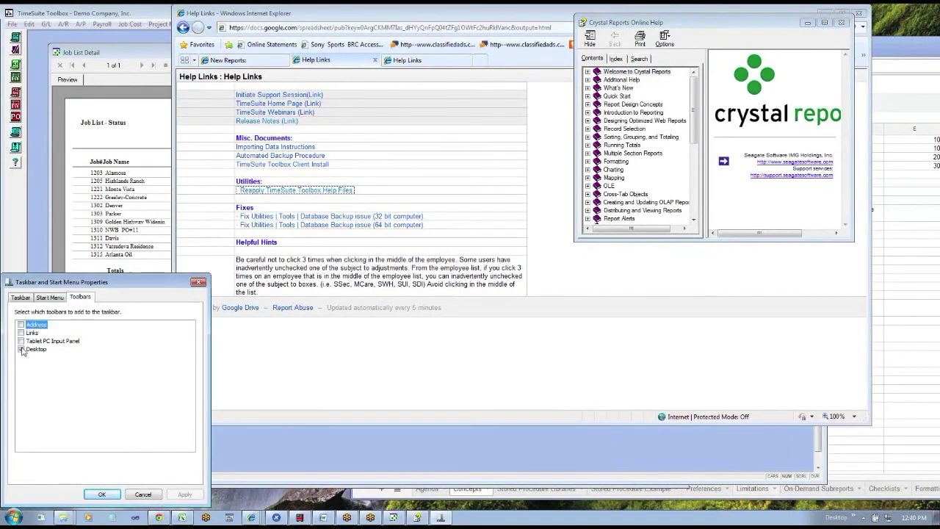
left_click(102, 493)
left_click(853, 517)
left_click(853, 517)
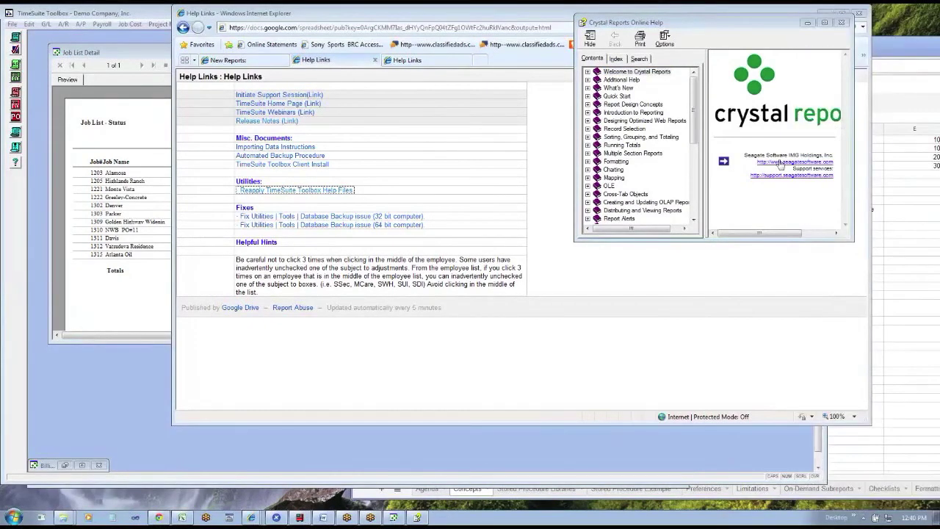
Step: Enlarge and reposition the Crystal Reports Online Help window so that its contents list and topic area fit
left_click_drag(709, 236, 709, 406)
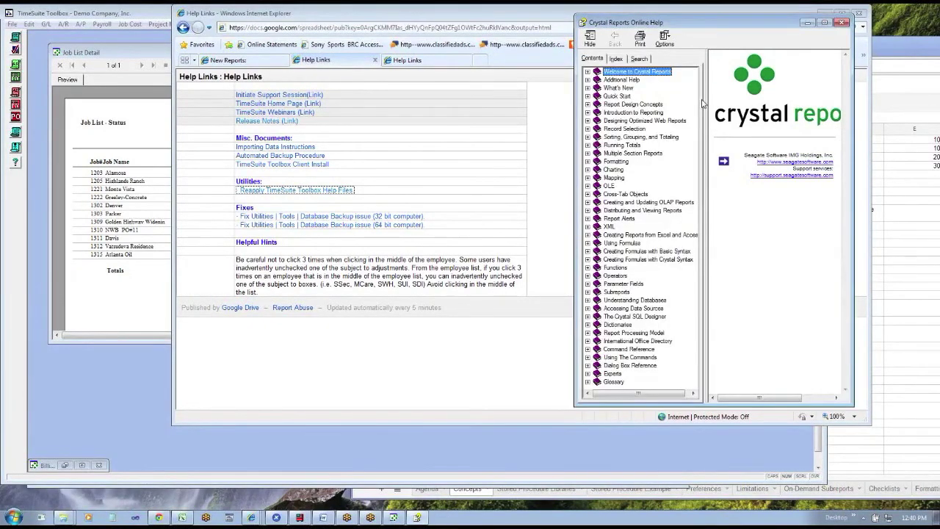
left_click_drag(704, 22, 510, 22)
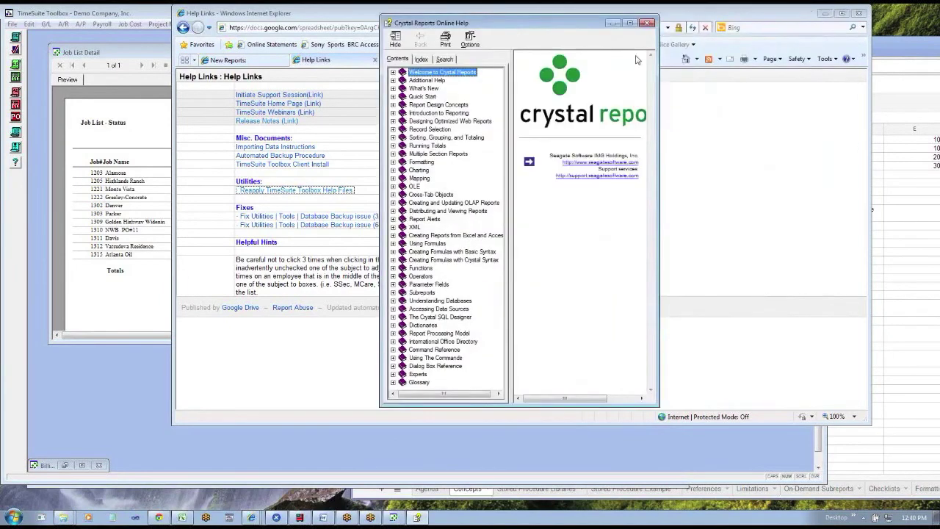
left_click_drag(655, 56, 834, 66)
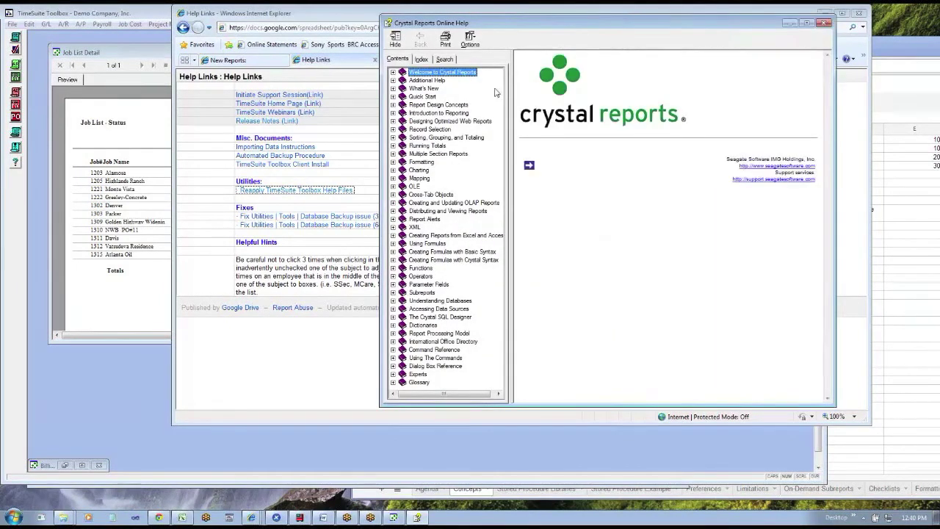
left_click_drag(511, 83, 512, 82)
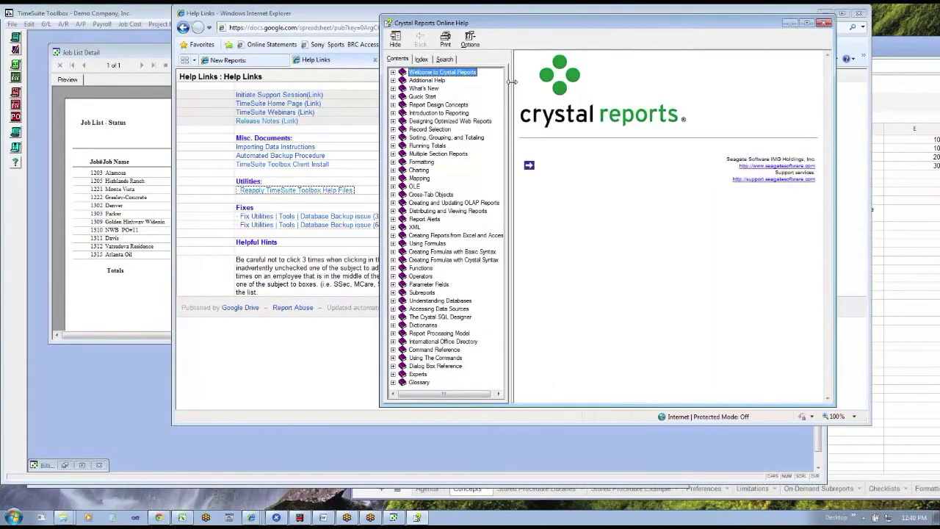
Step: Look up "totext" in the help index, open the ToText function topic and widen the topic area
left_click(421, 59)
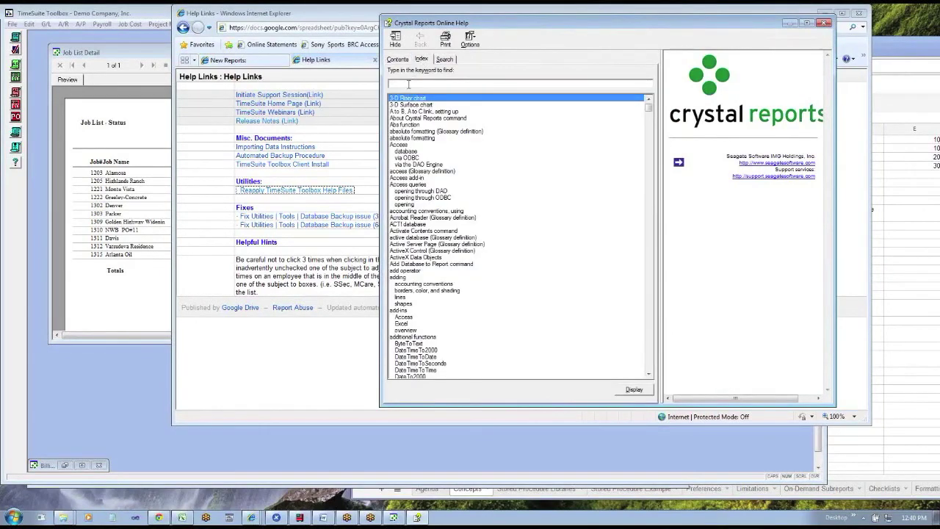
type("tote")
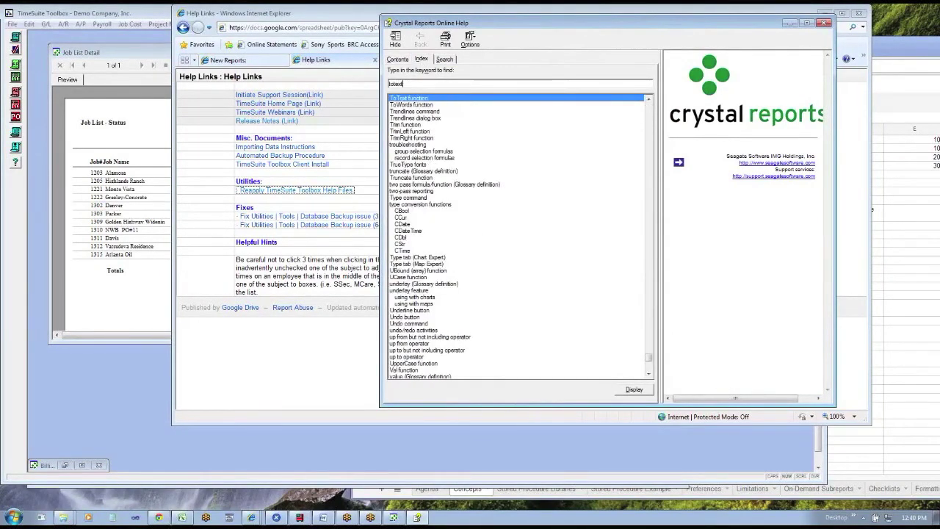
type("xt")
double_click(420, 100)
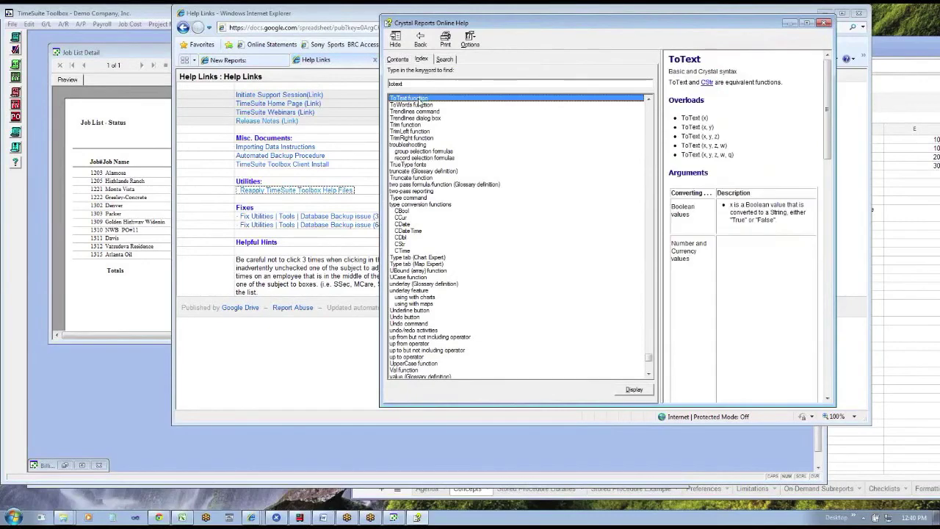
left_click_drag(660, 85, 535, 85)
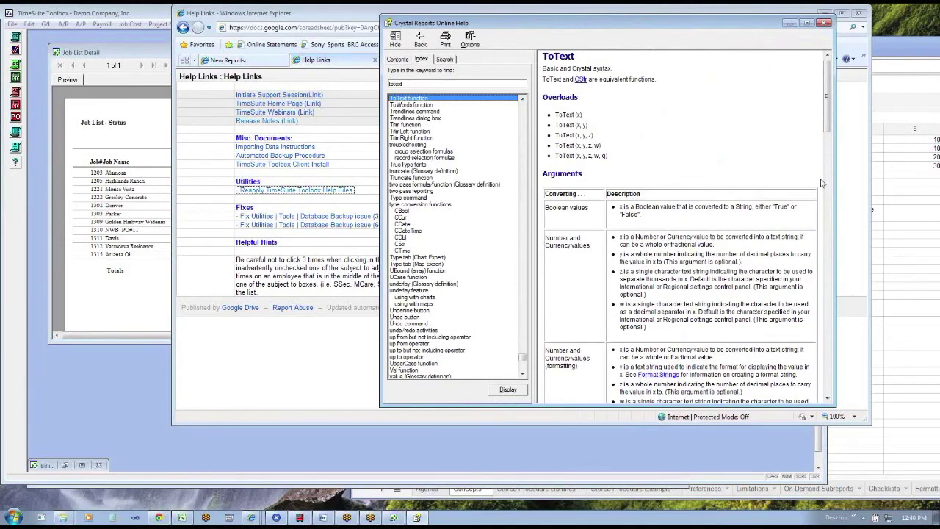
Step: Read the ToText topic's arguments, action, typical uses and examples, and close the Crystal Reports Online Help
left_click_drag(831, 132, 830, 137)
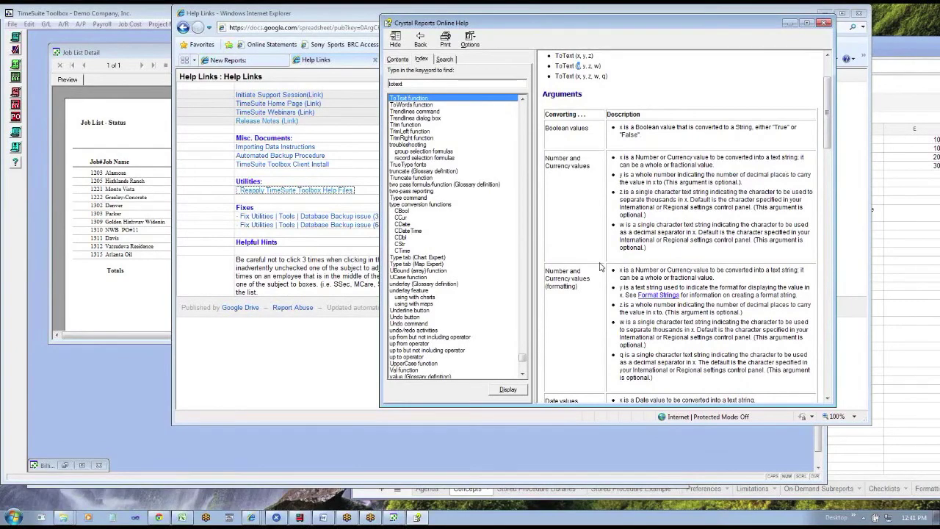
scroll(604, 265, "down", 5)
scroll(600, 269, "down", 6)
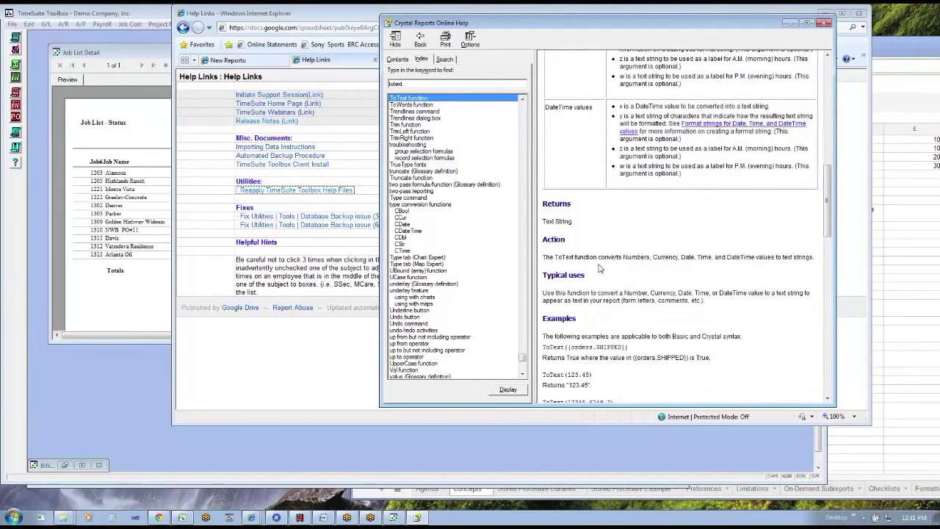
scroll(599, 268, "up", 3)
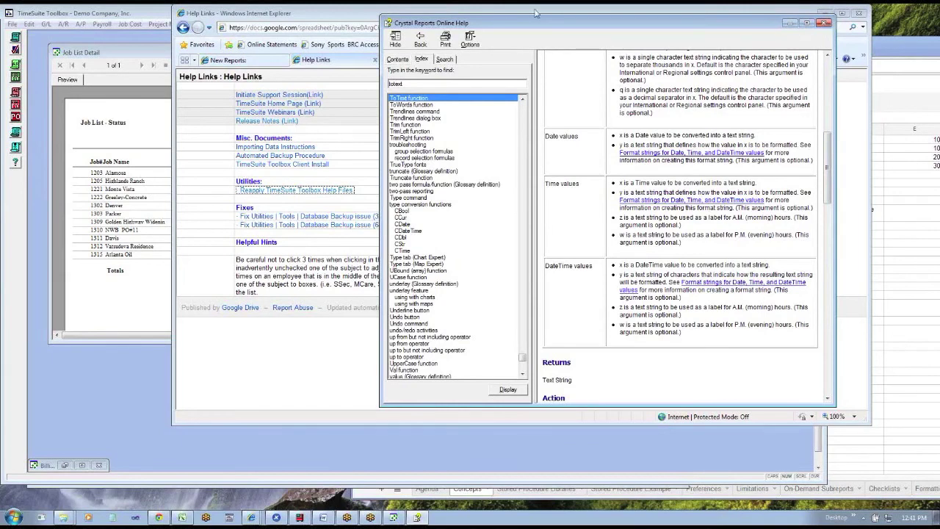
left_click(824, 24)
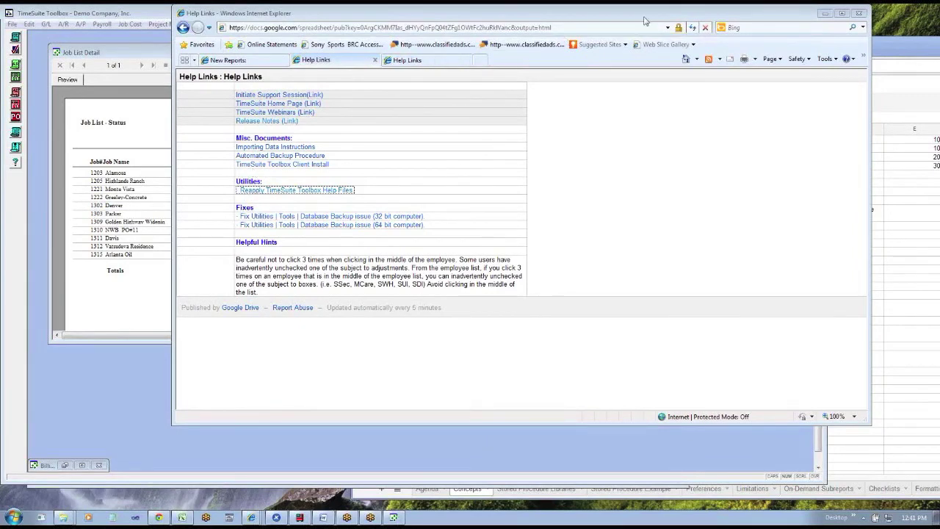
Step: Minimize the Help Links browser window, move the 1207 Golden job window aside and switch to the Crystal Reports Webinar spreadsheet
left_click_drag(734, 19, 731, 29)
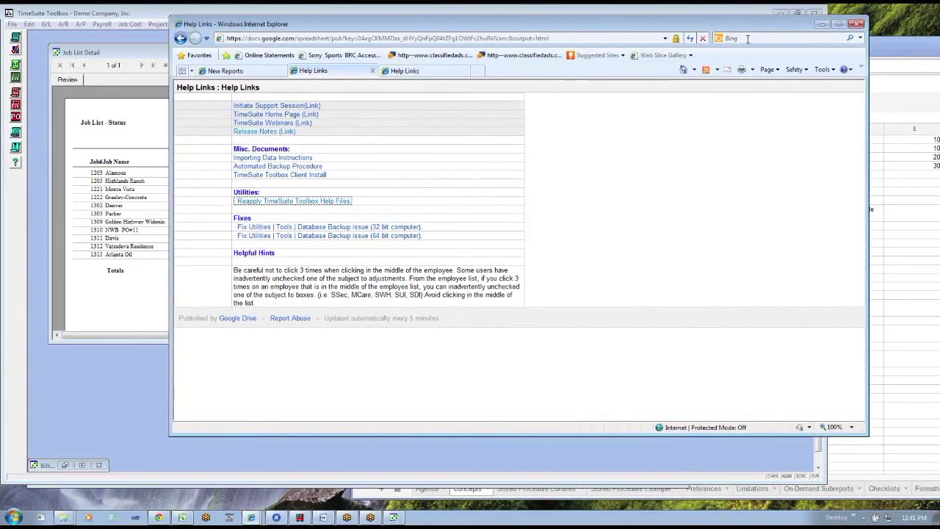
left_click(821, 25)
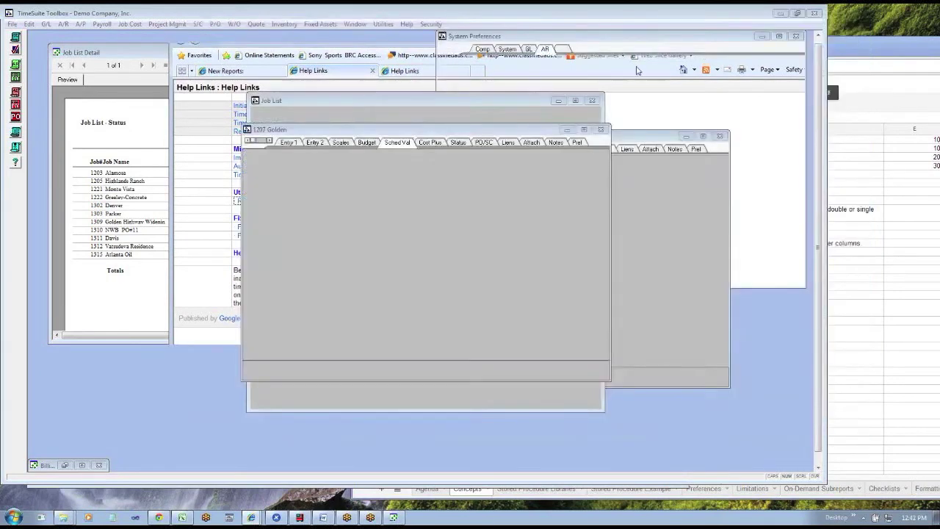
left_click_drag(337, 136, 411, 126)
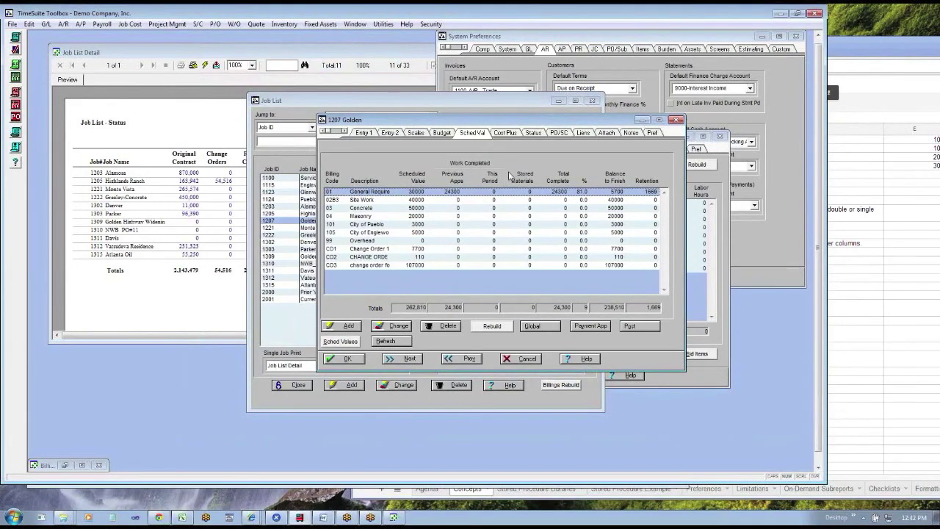
left_click(166, 519)
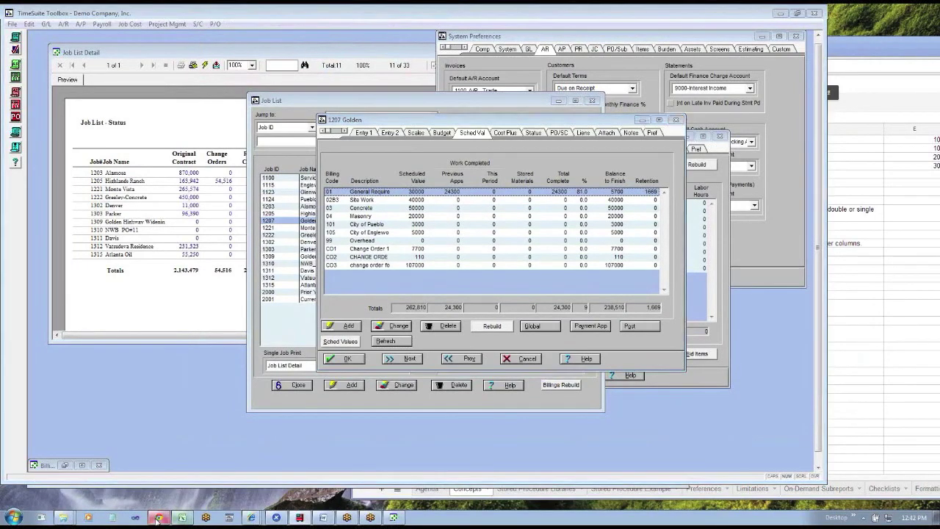
Step: Read the Concepts rows on the best resource for figuring things out and on printing two sections in the same space
left_click(457, 334)
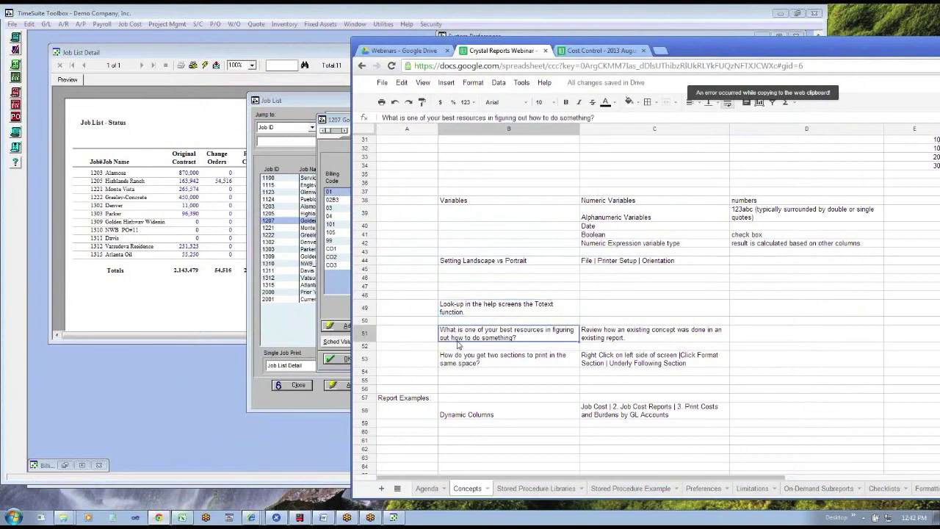
left_click(455, 359)
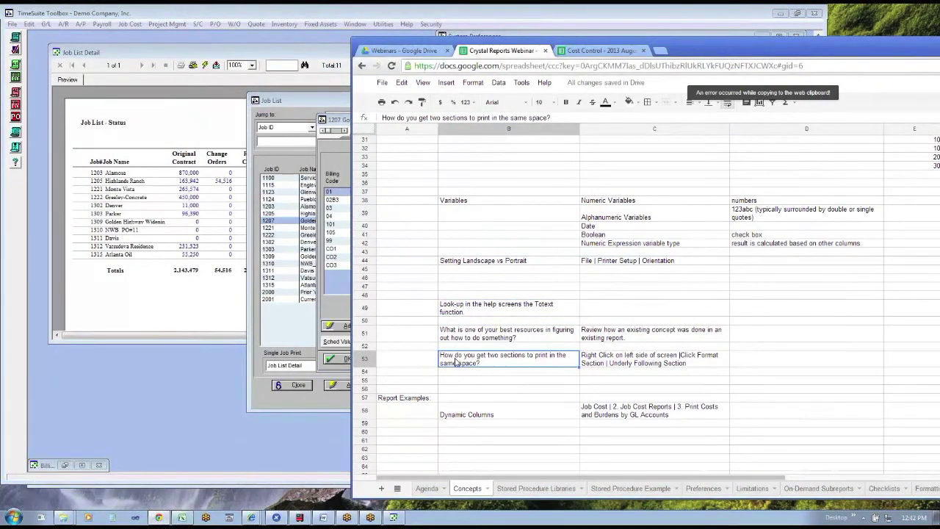
left_click(457, 341)
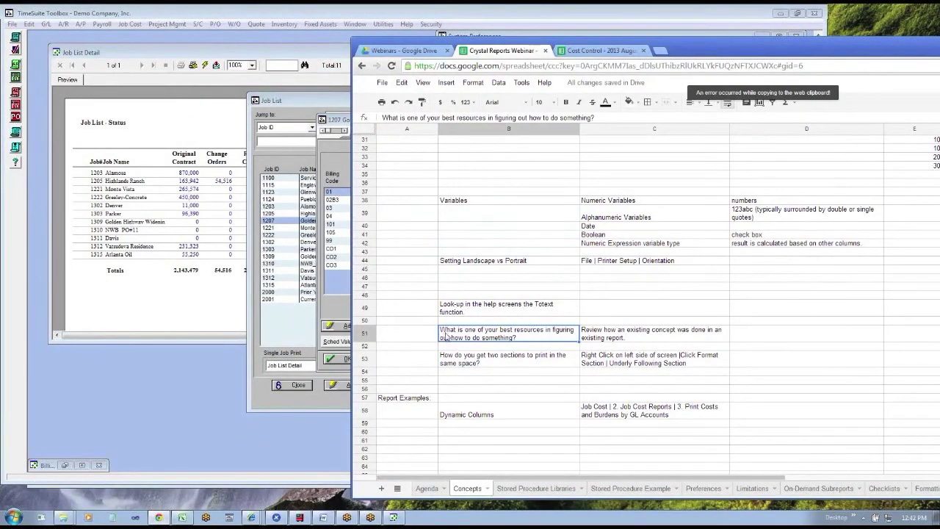
key("Up")
key("Up")
left_click(453, 339)
left_click(618, 337)
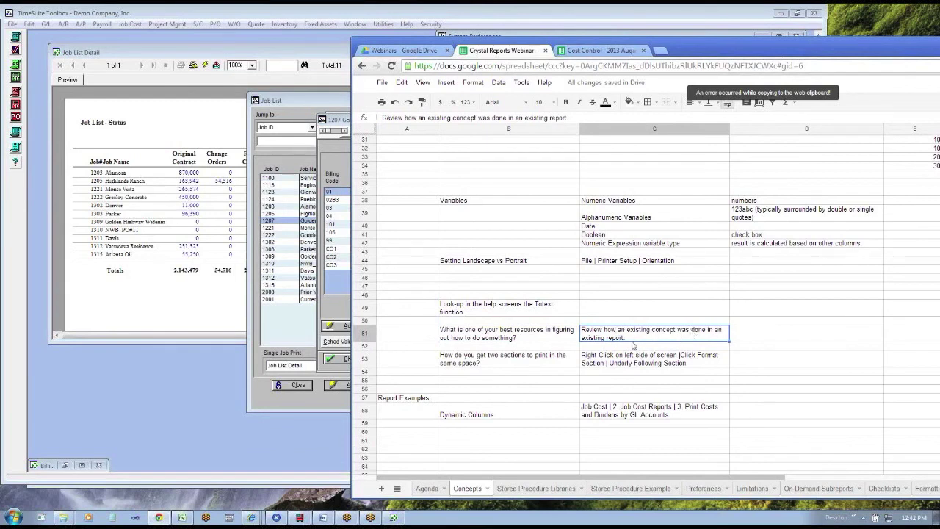
left_click(558, 366)
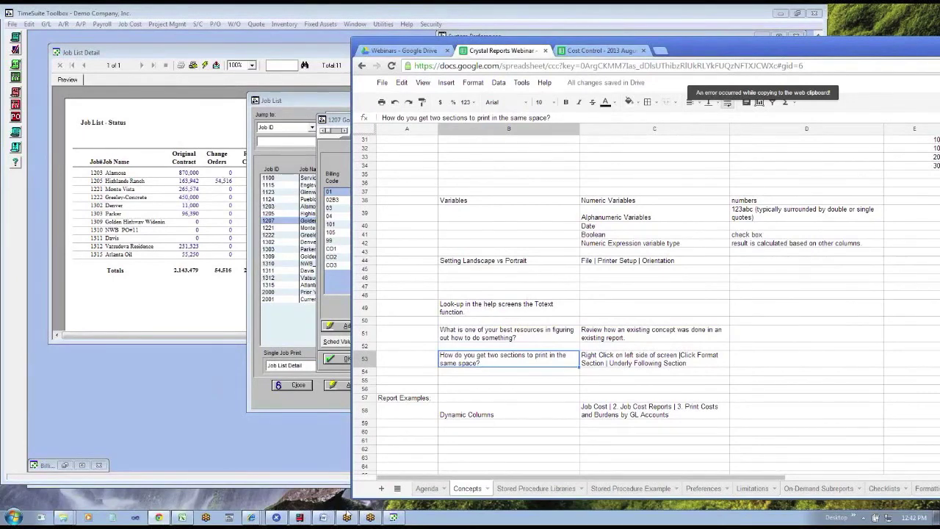
Step: Switch to Crystal Reports and open the Employee_List report from the Reports folder
left_click(393, 517)
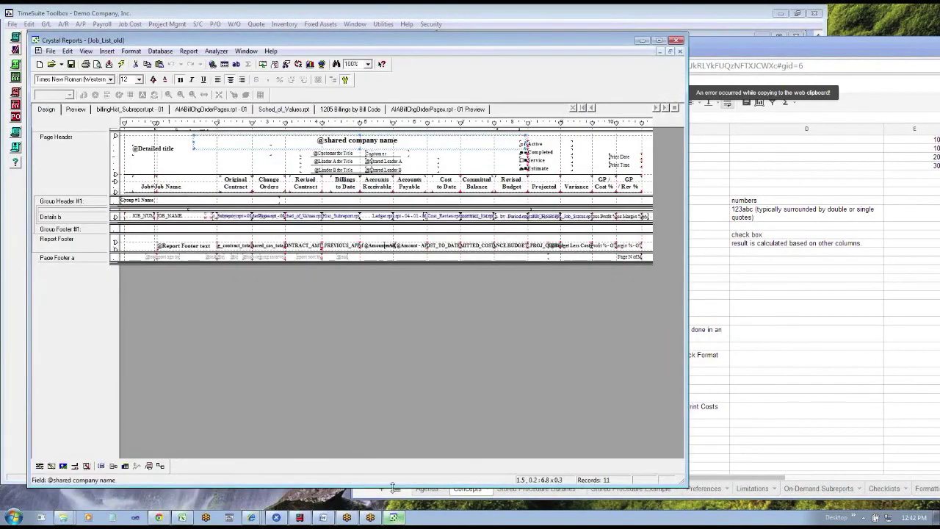
left_click(51, 50)
left_click(98, 86)
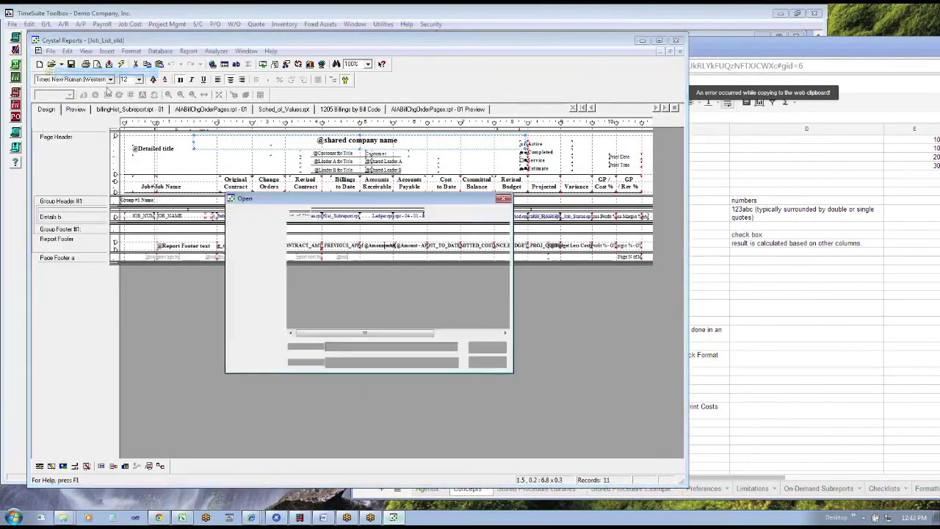
left_click(335, 268)
key("e")
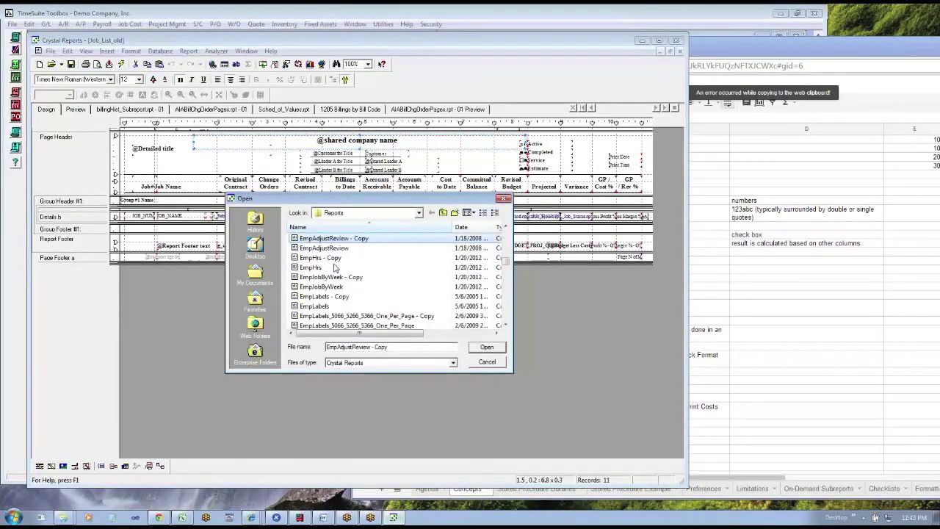
type("employee hours and wage")
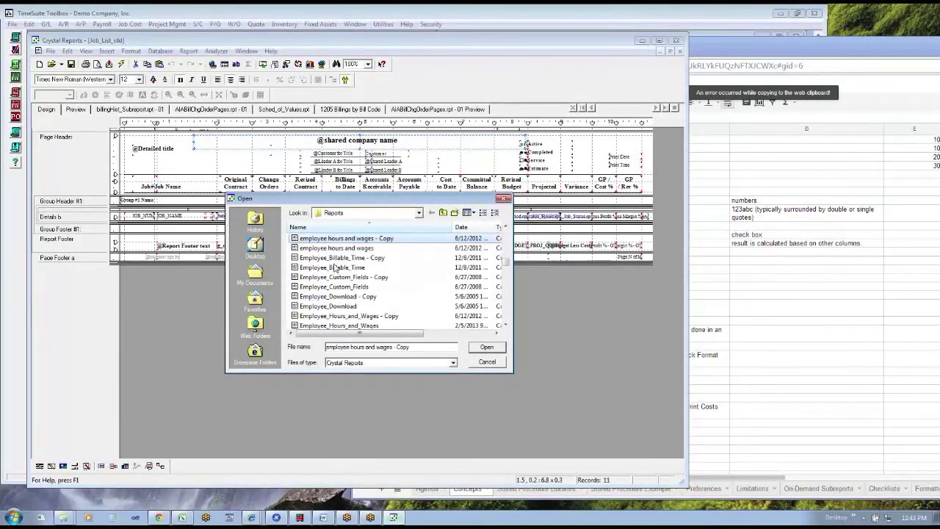
key("Down")
key("Down")
key("Down")
key("Down")
key("Down")
key("Down")
key("Down")
key("Down")
key("Down")
key("Down")
key("Down")
key("Down")
key("Down")
key("Down")
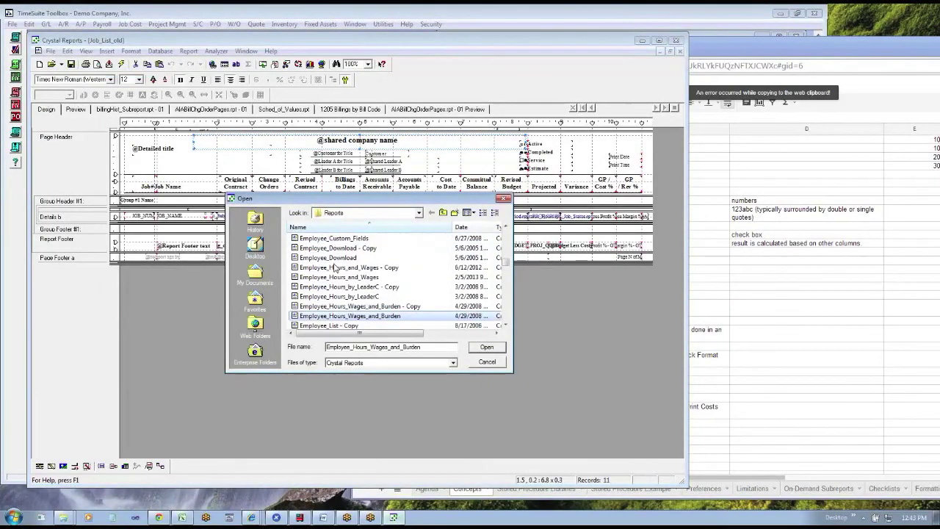
key("Down")
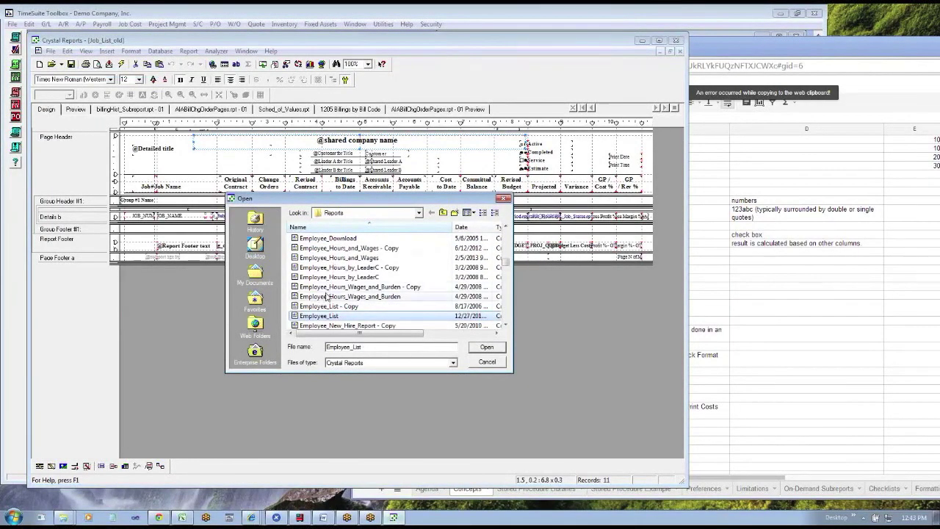
key("Return")
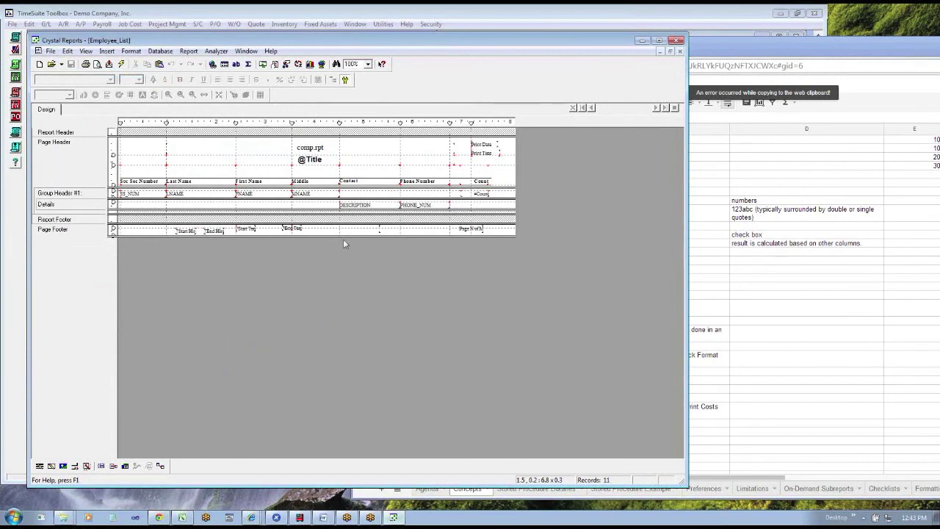
Step: Check the Underlay Following Sections option of the Details section in the Section Expert and close the dialog
right_click(100, 207)
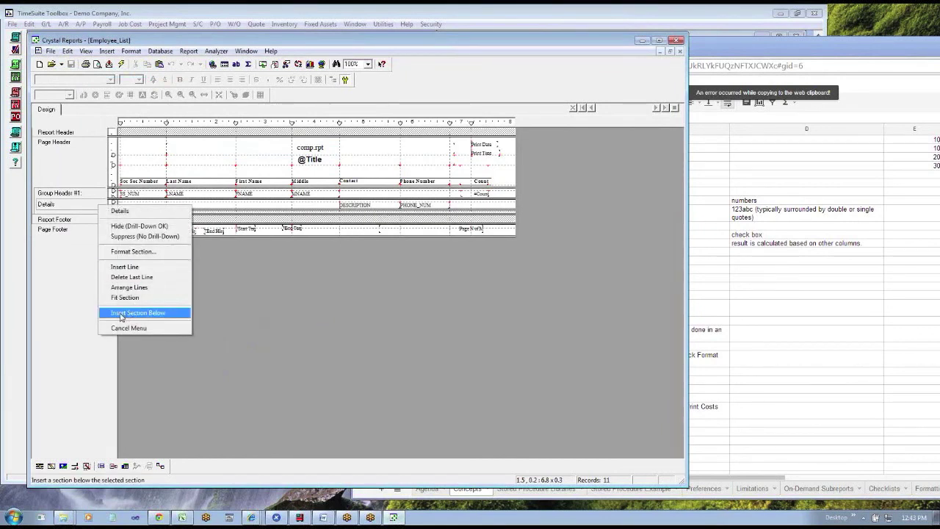
left_click(133, 252)
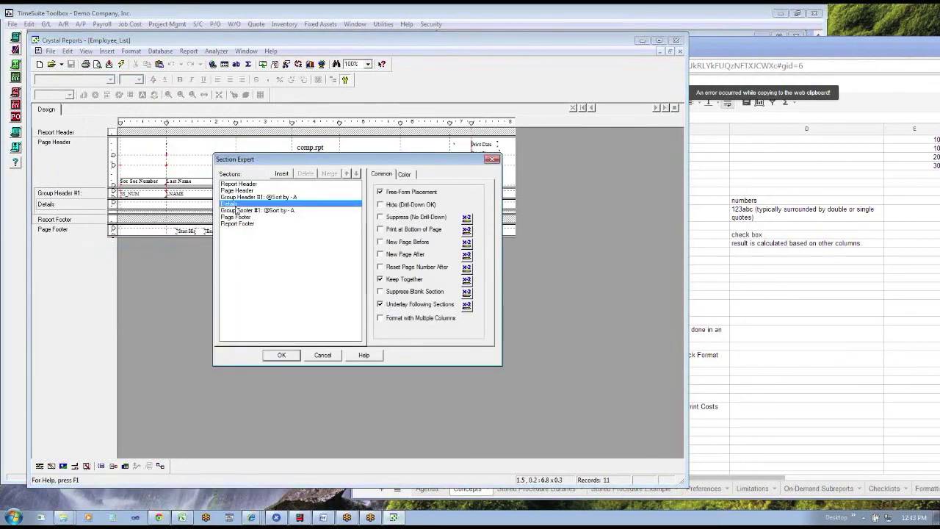
left_click_drag(314, 161, 406, 229)
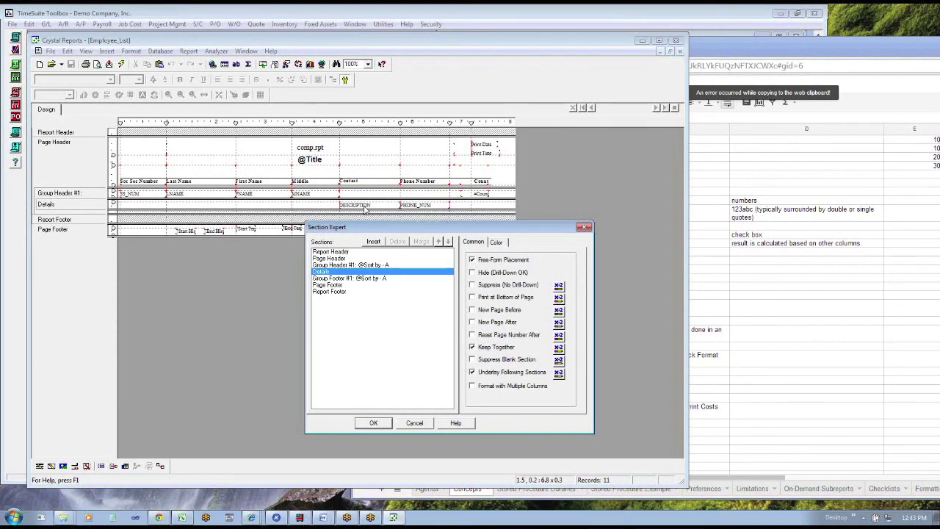
left_click(369, 423)
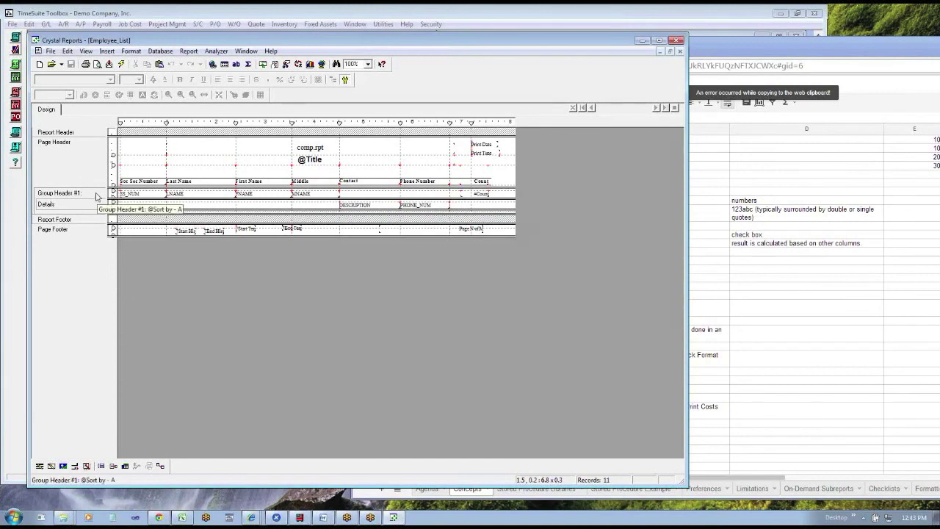
Step: Refresh the report for Active employees and examine the contact and phone number fields in the preview
left_click(130, 193)
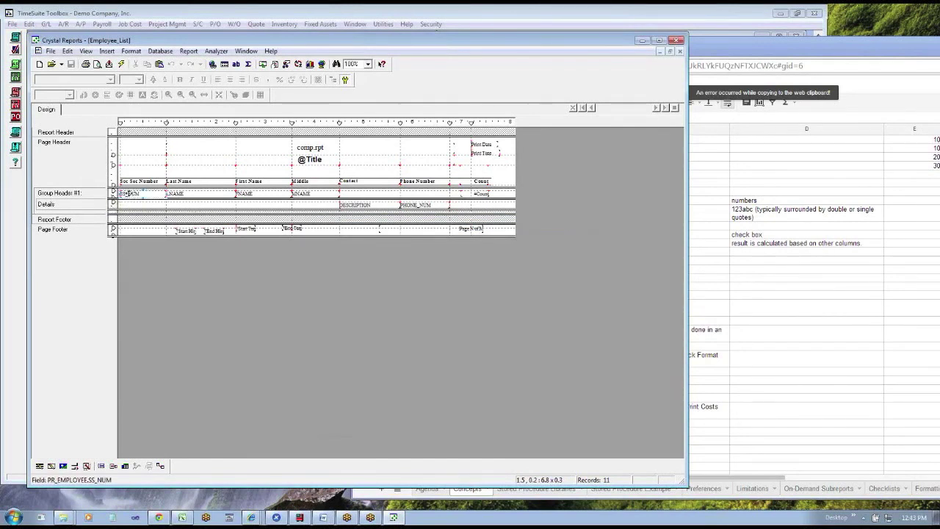
left_click(121, 64)
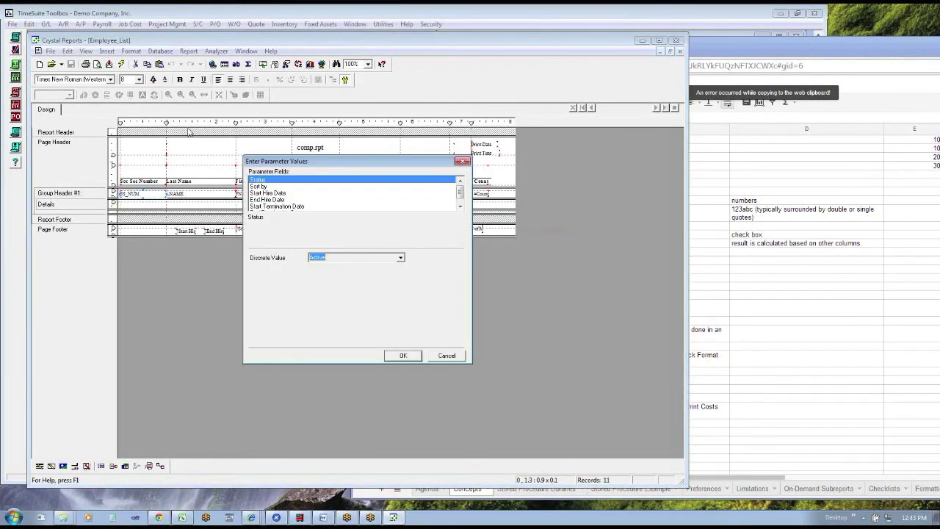
left_click(402, 355)
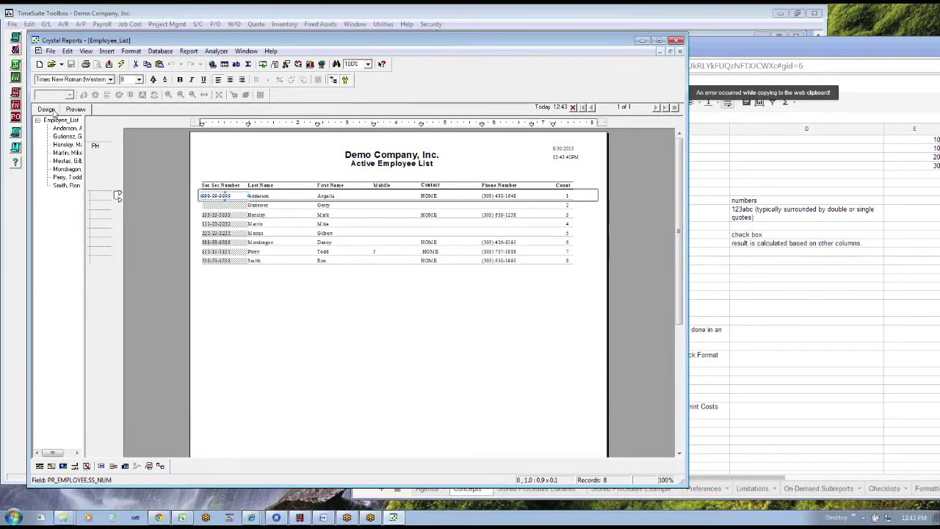
left_click(439, 198)
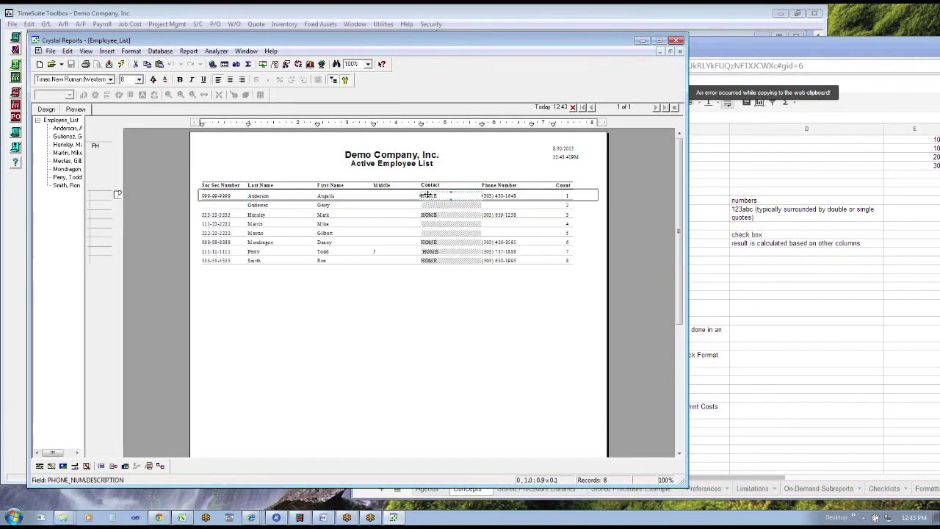
left_click(485, 198)
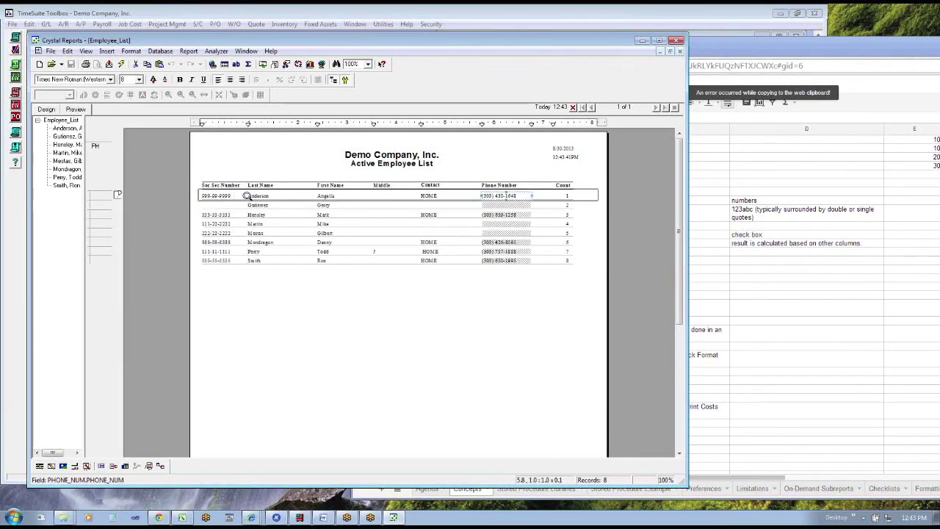
Step: Return to the report design and inspect the DESCRIPTION field in the Details section
left_click(47, 110)
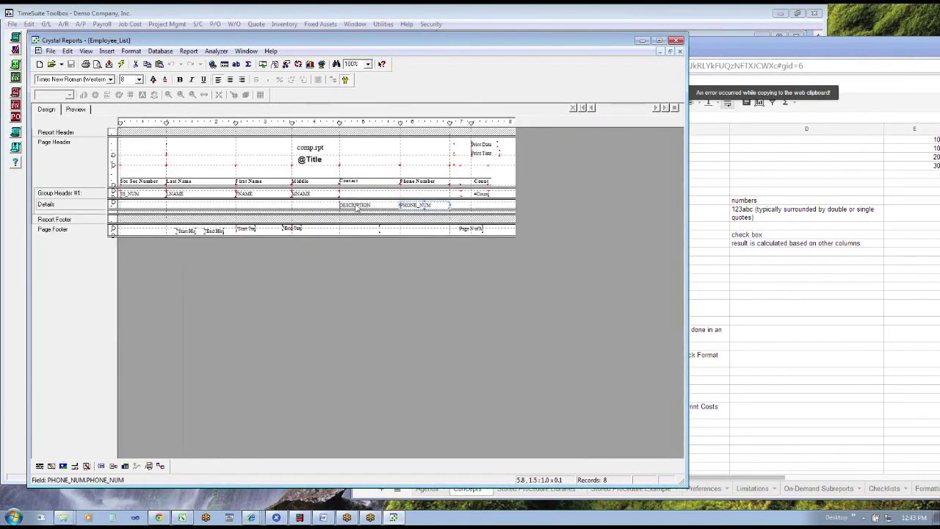
left_click(357, 205)
left_click(360, 210)
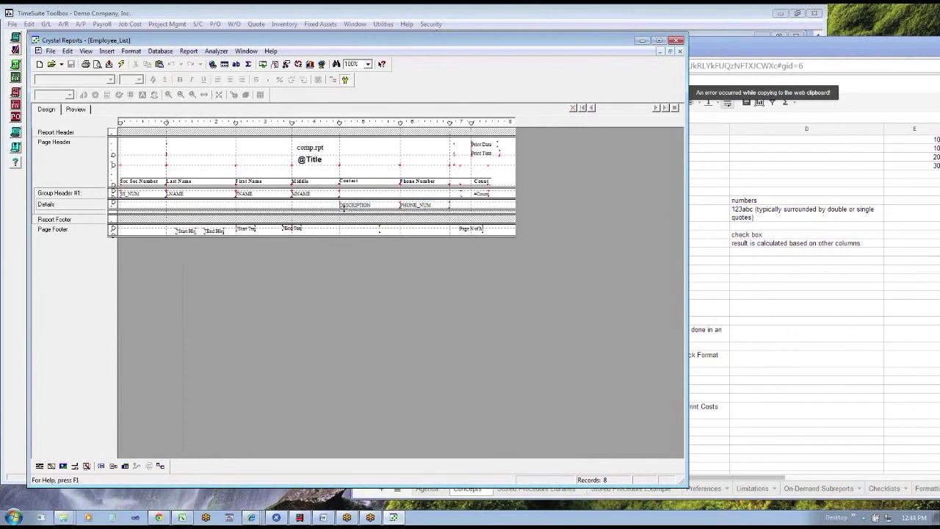
Step: Switch to the webinar spreadsheet and review the Dynamic Columns entry under Report Examples on the Concepts sheet
left_click(737, 373)
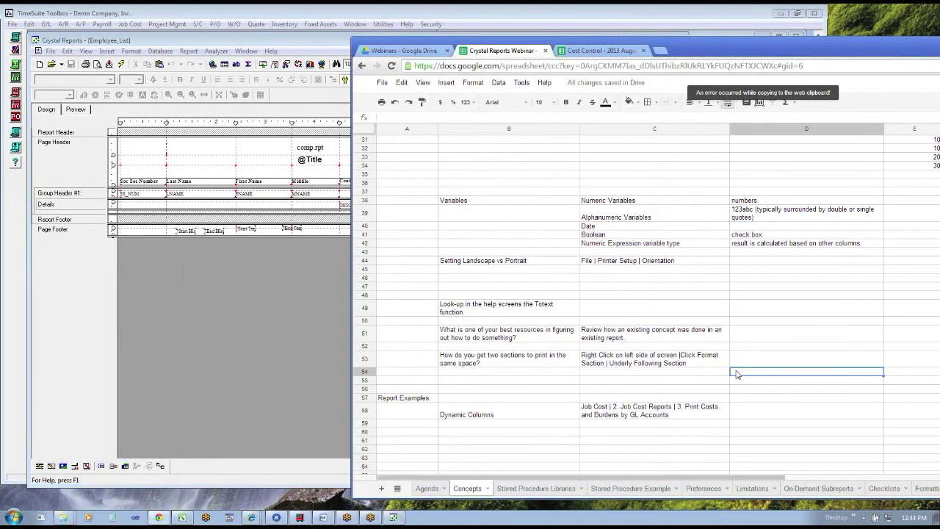
left_click(621, 416)
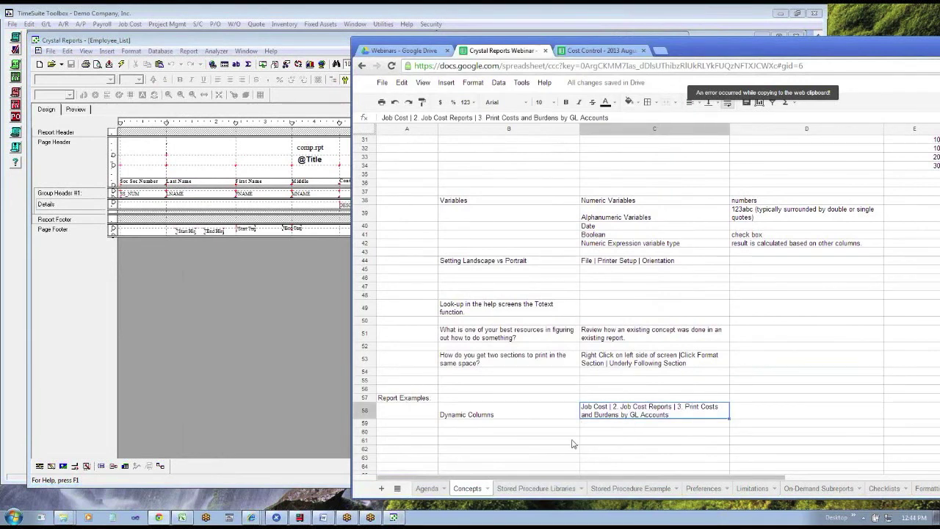
key("Left")
key("Left")
key("Up")
key("Down")
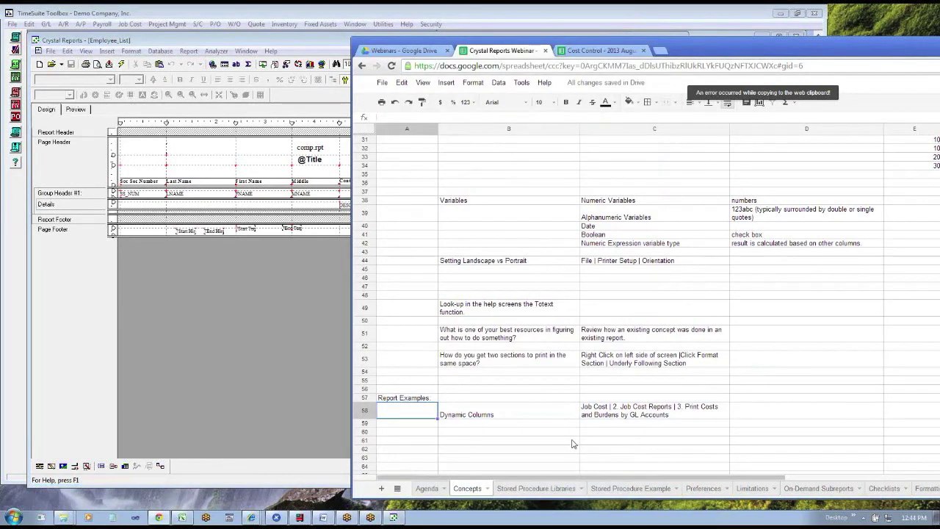
Step: Open the Agenda sheet and look over the questions planned for sessions 1 and 2
left_click(426, 489)
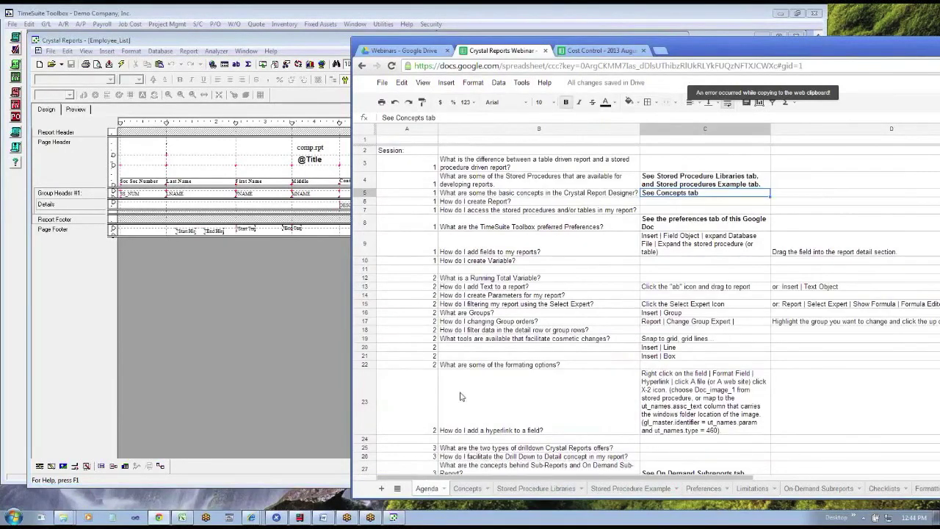
left_click(482, 194)
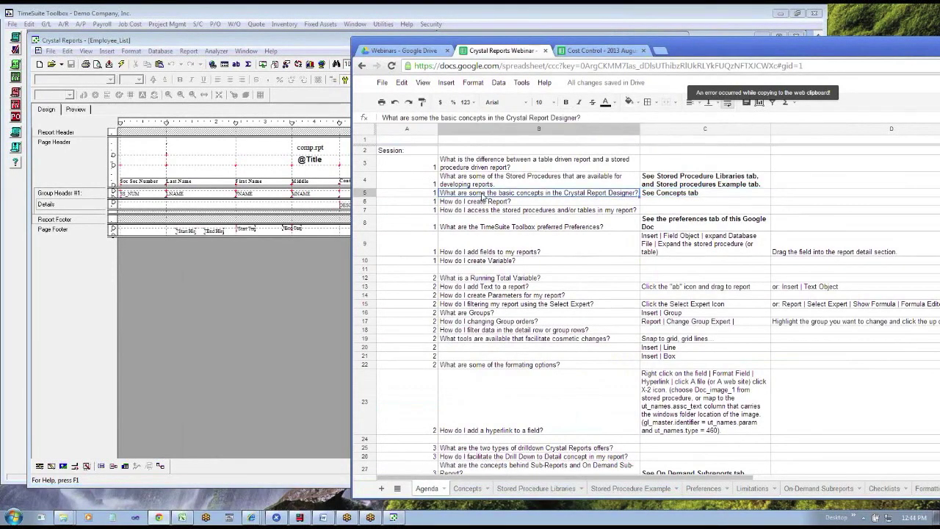
key("Down")
key("Down")
key("Up")
key("Up")
key("Up")
key("Up")
key("Up")
key("Up")
key("Left")
key("Down")
key("Down")
key("Down")
key("Down")
key("Down")
key("Down")
key("Down")
key("Down")
key("Down")
key("Down")
key("Down")
key("Down")
key("Up")
key("Up")
key("Up")
key("Up")
key("Up")
key("Up")
key("Up")
key("Up")
key("Up")
key("Up")
key("Up")
key("Up")
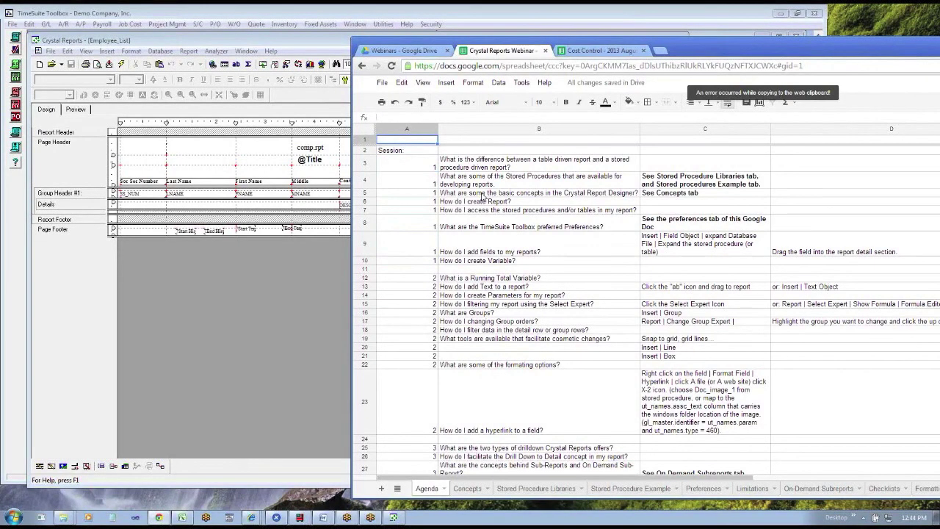
Step: Go down the Agenda's session column through the questions of sessions 3 and 4
key("Down")
key("Down")
key("Down")
key("Down")
key("Down")
key("Down")
key("Down")
key("Down")
key("Down")
key("Down")
key("Down")
key("Down")
key("Down")
key("Down")
key("Down")
key("Down")
key("Down")
key("Down")
key("Down")
key("Down")
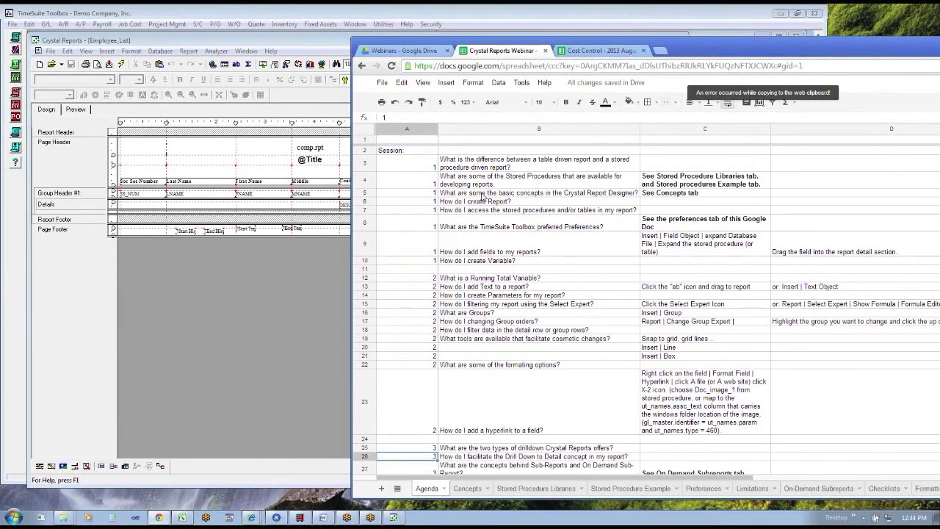
scroll(482, 197, "down", 5)
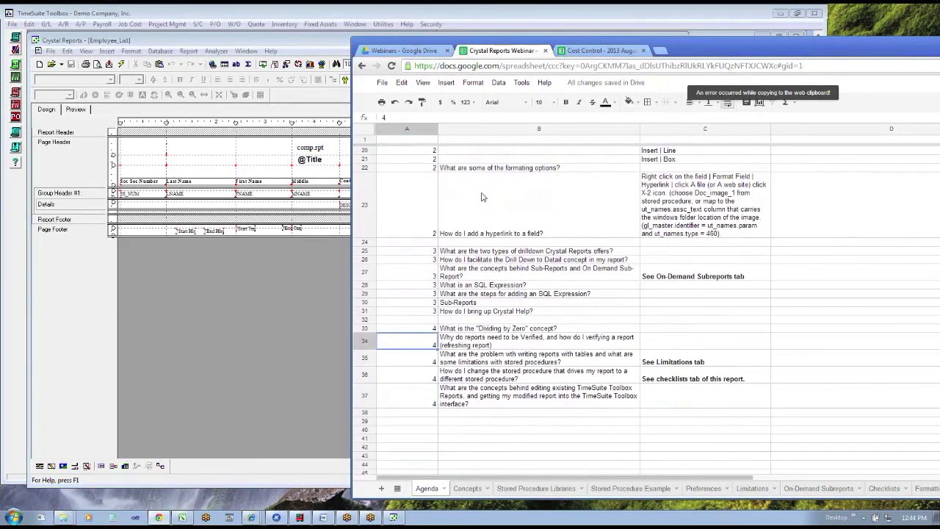
Step: Return to the start of the Agenda and review the session 1 questions on report types, stored procedures, basic concepts and table access
scroll(482, 196, "up", 6)
key("Right")
key("Up")
key("Up")
key("Up")
key("Up")
key("Up")
key("Up")
key("Up")
key("Up")
key("Up")
key("Up")
key("Up")
key("Up")
key("Up")
key("Up")
key("Up")
key("Up")
key("Up")
key("Up")
key("Up")
key("Up")
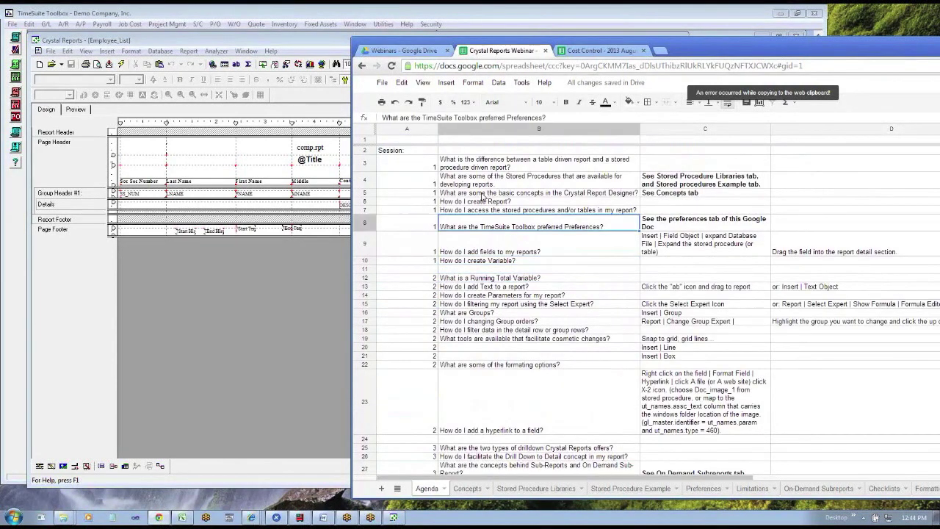
key("Down")
key("Down")
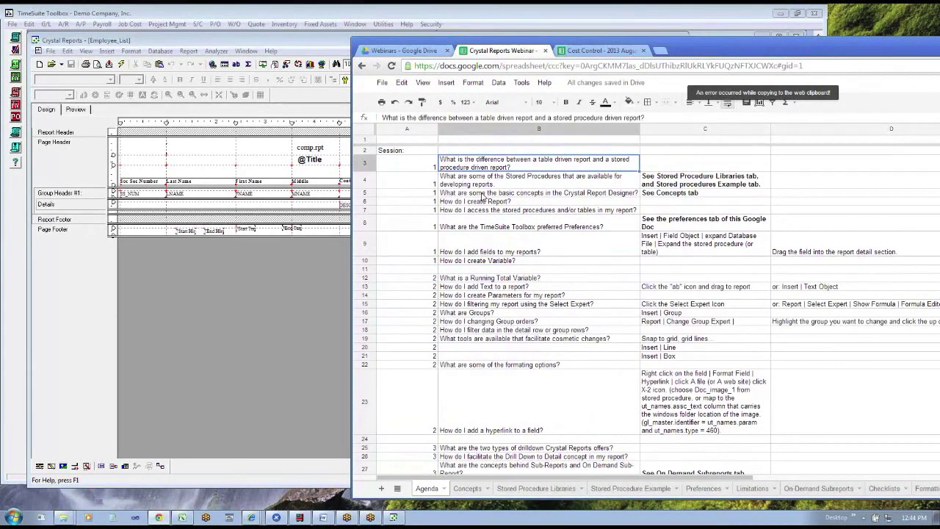
key("Down")
key("Down")
key("Down")
key("Down")
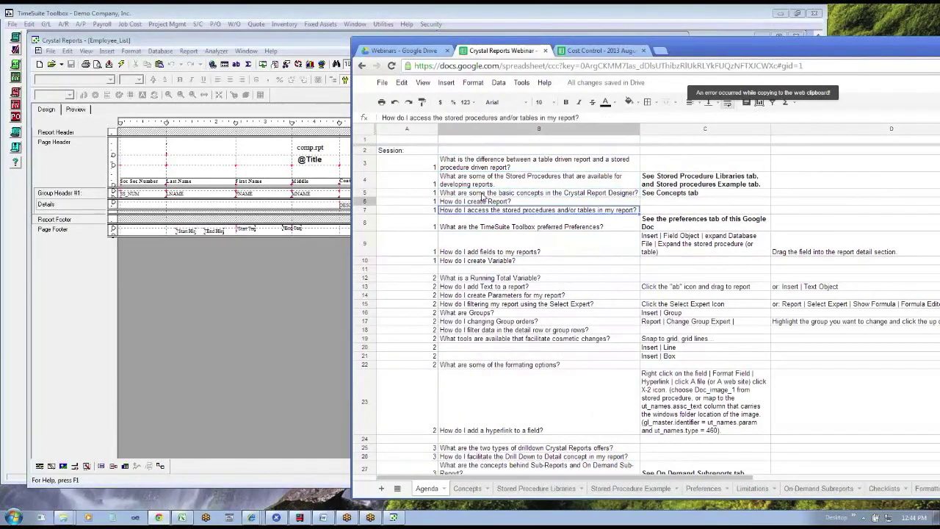